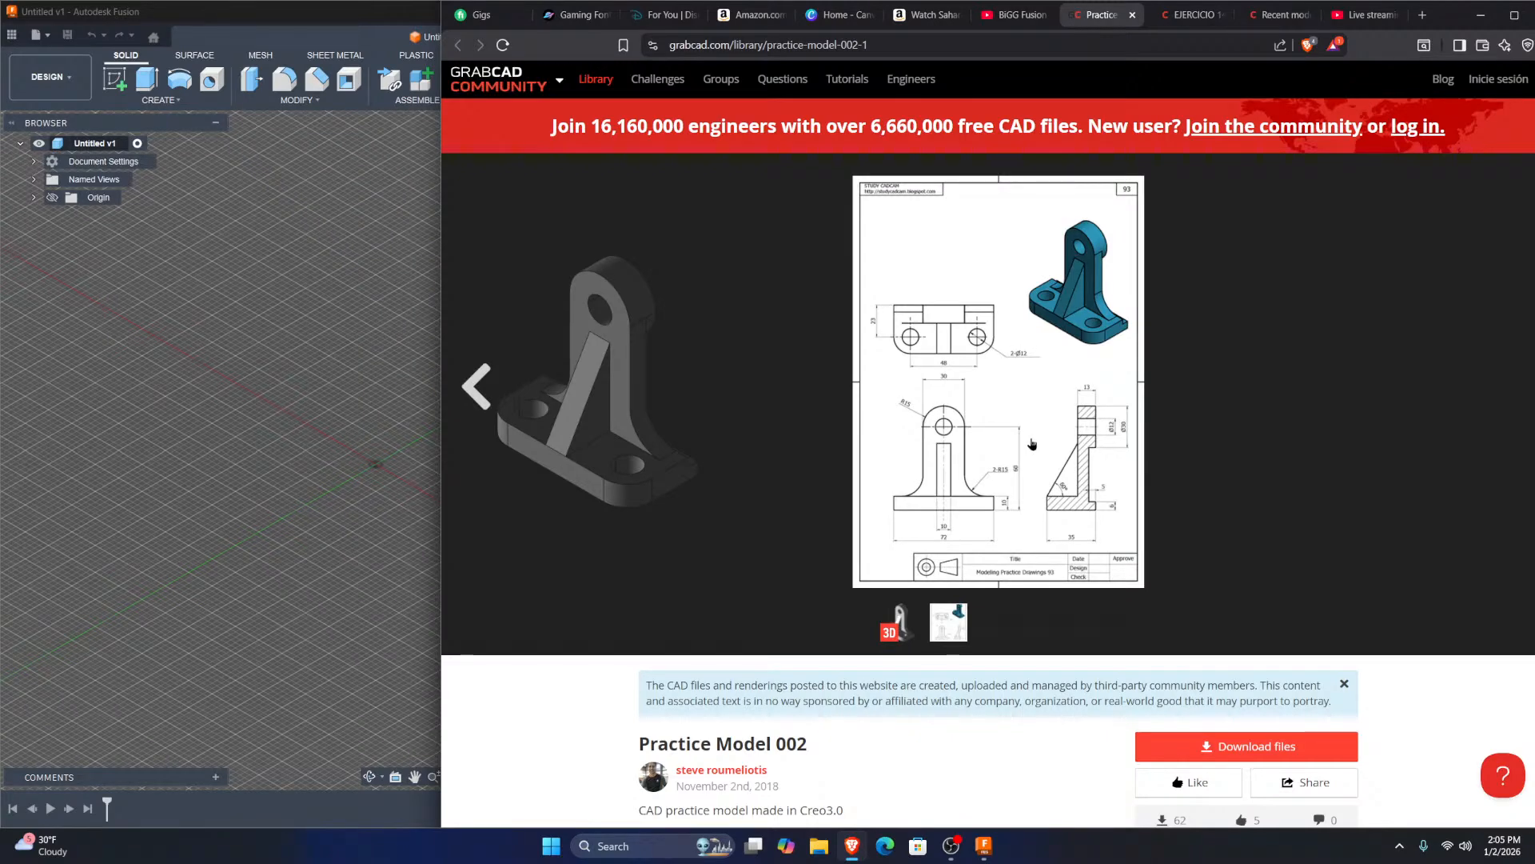
Step: Enlarge the Practice Model 002 drawing and arrange the browser and Fusion windows side by side
click(1067, 393)
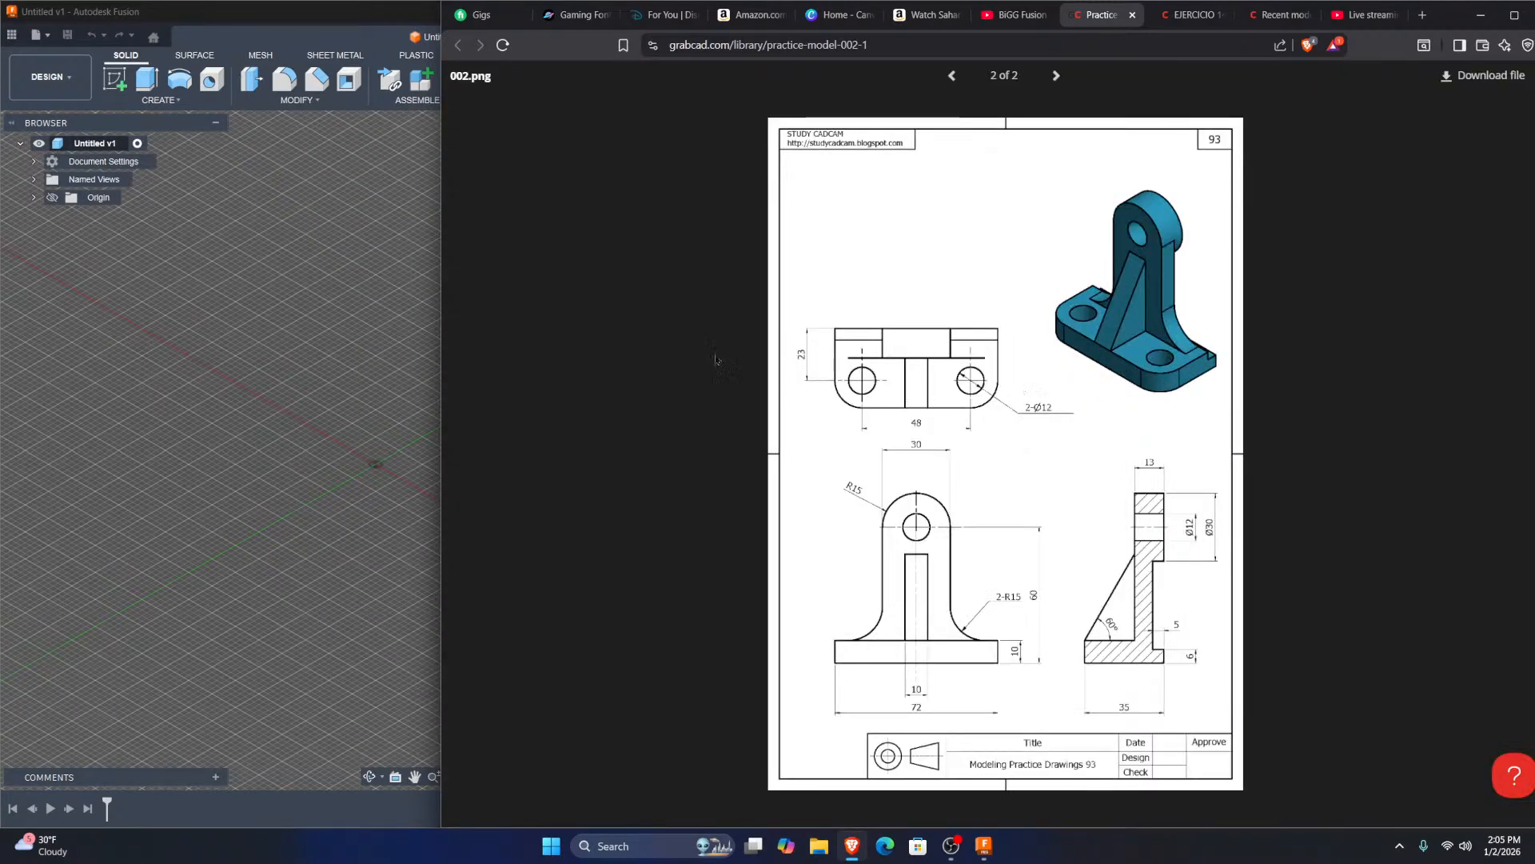
drag(444, 344, 900, 333)
drag(743, 336, 970, 326)
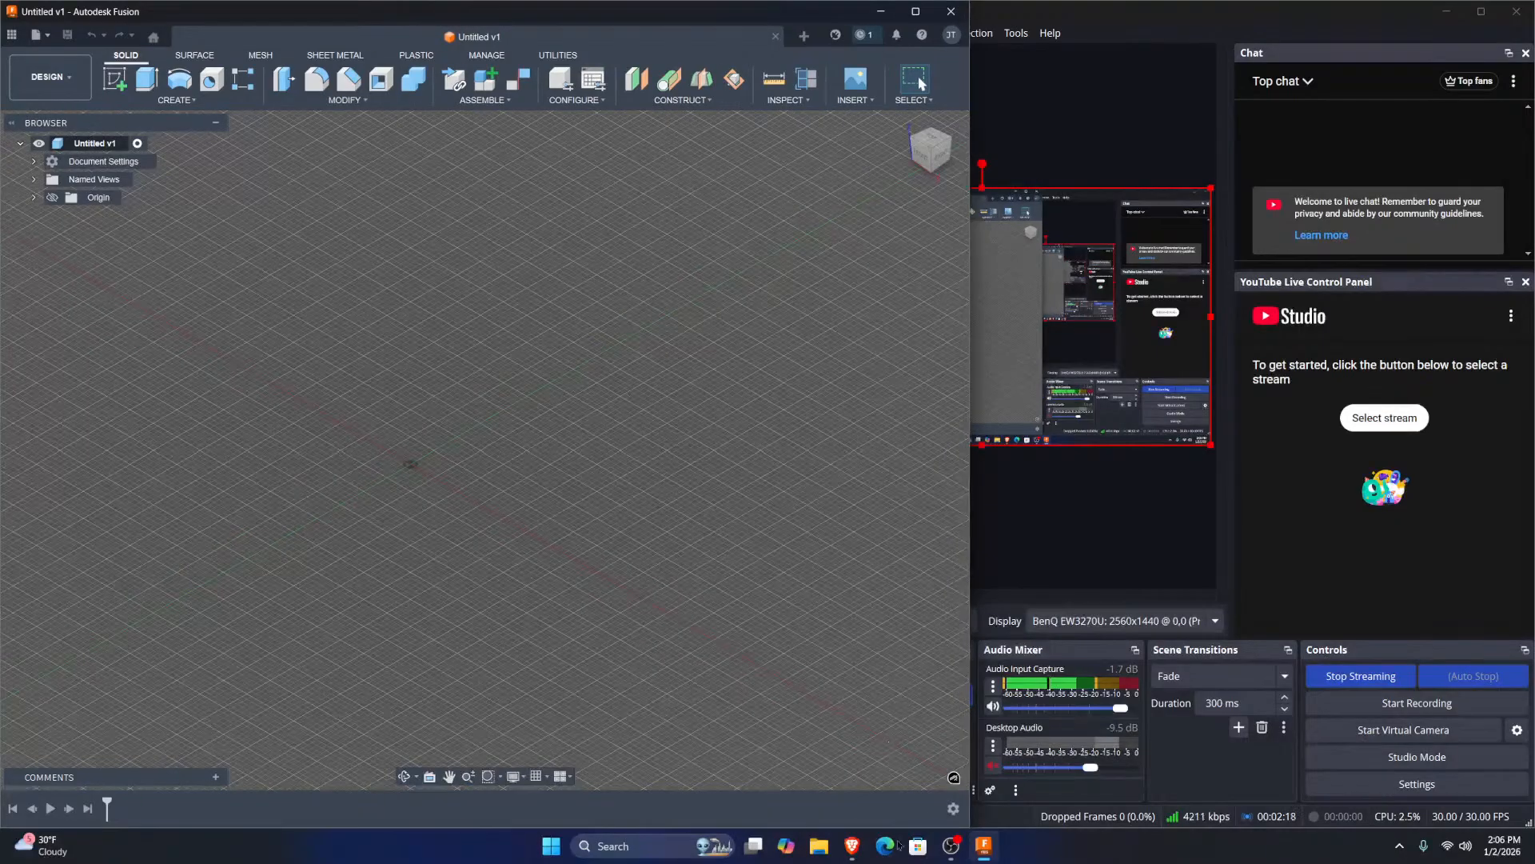
click(851, 845)
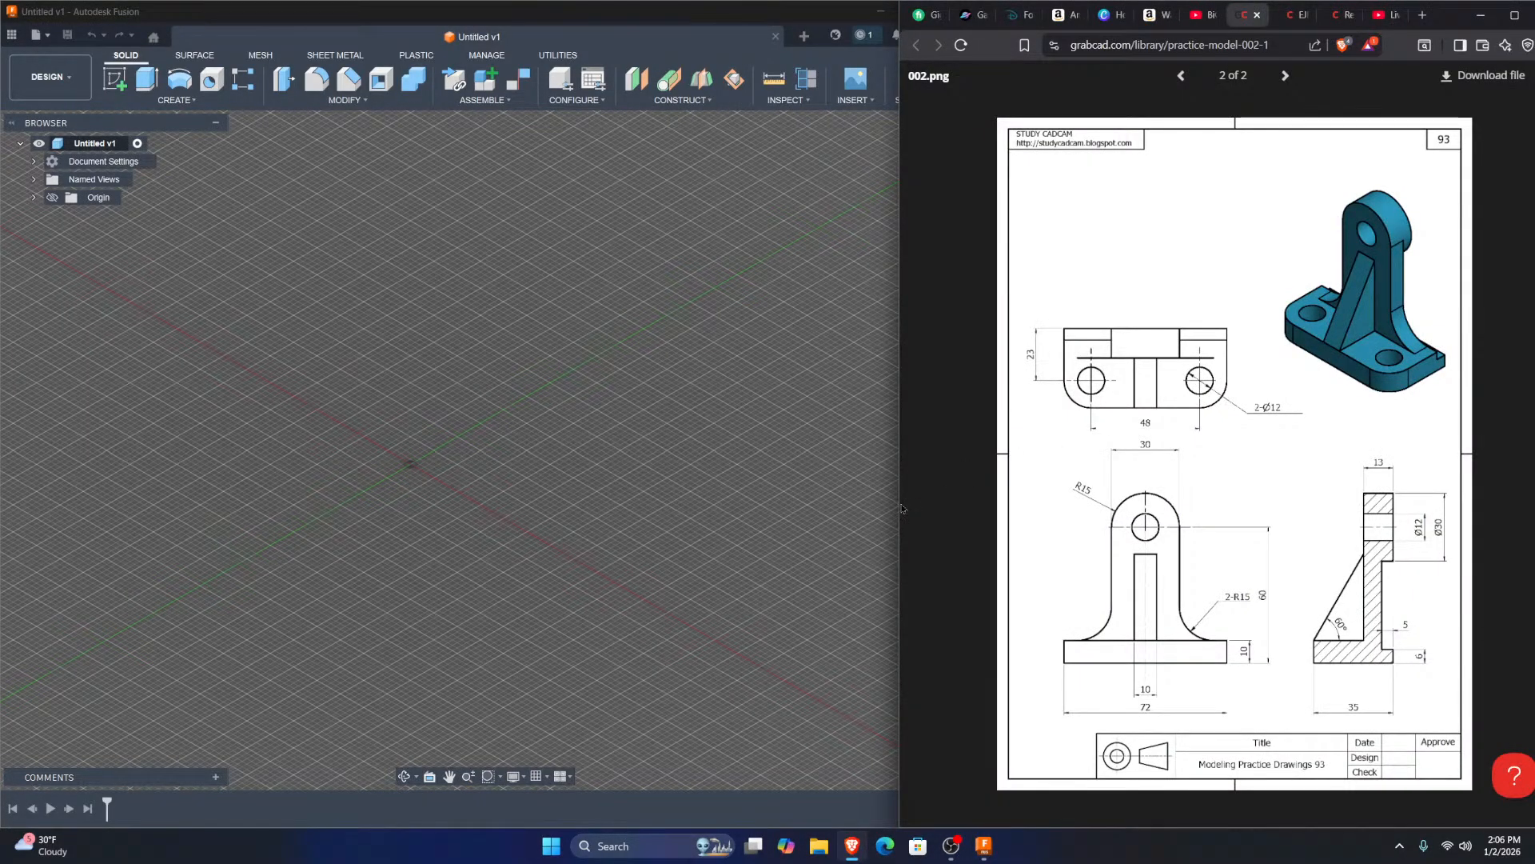
drag(899, 501, 1039, 476)
drag(970, 372, 1075, 358)
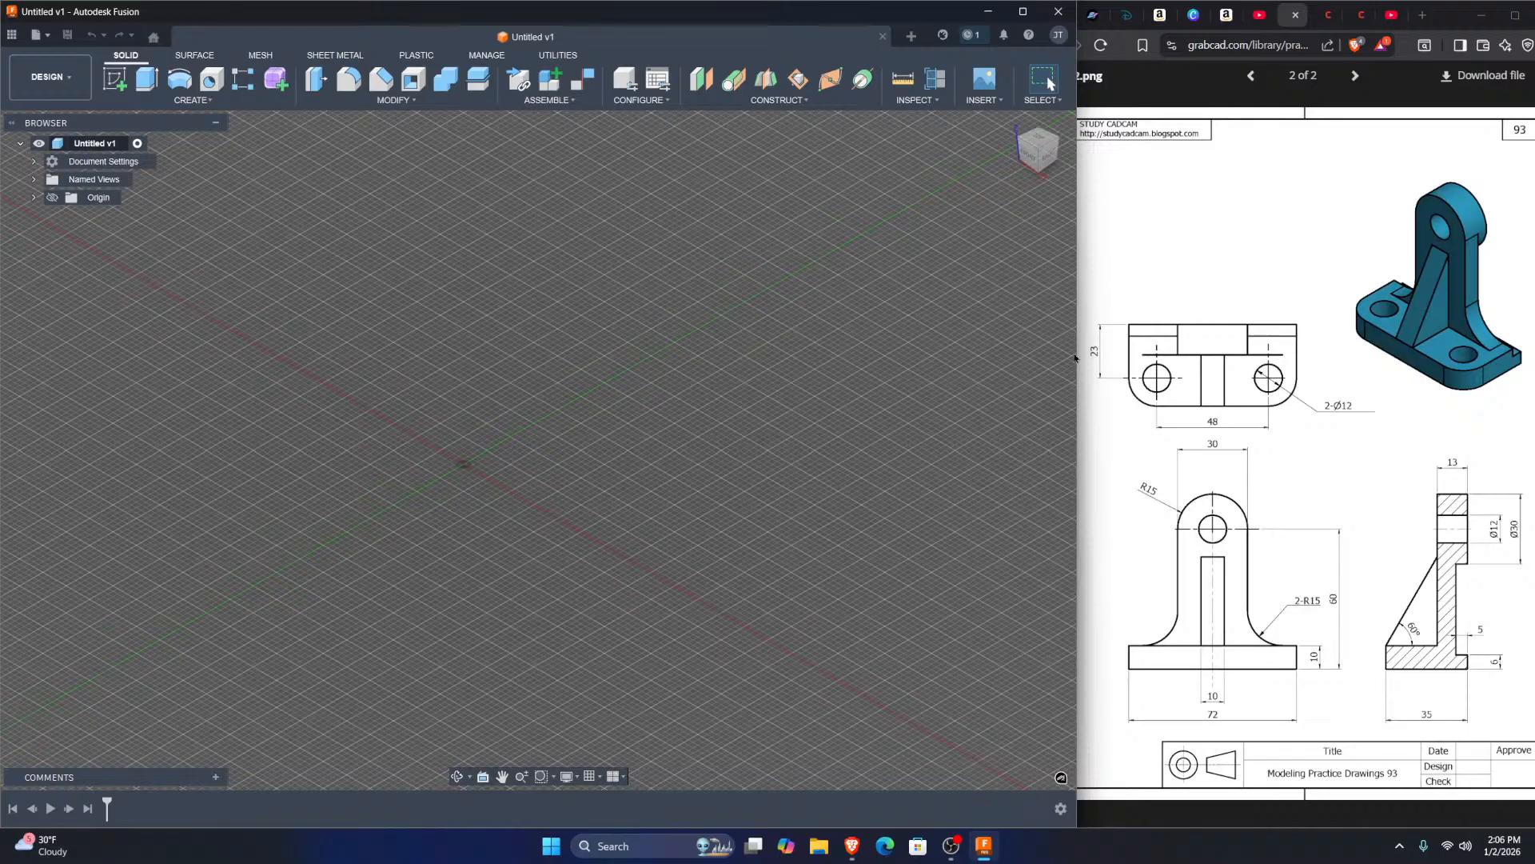
click(1066, 175)
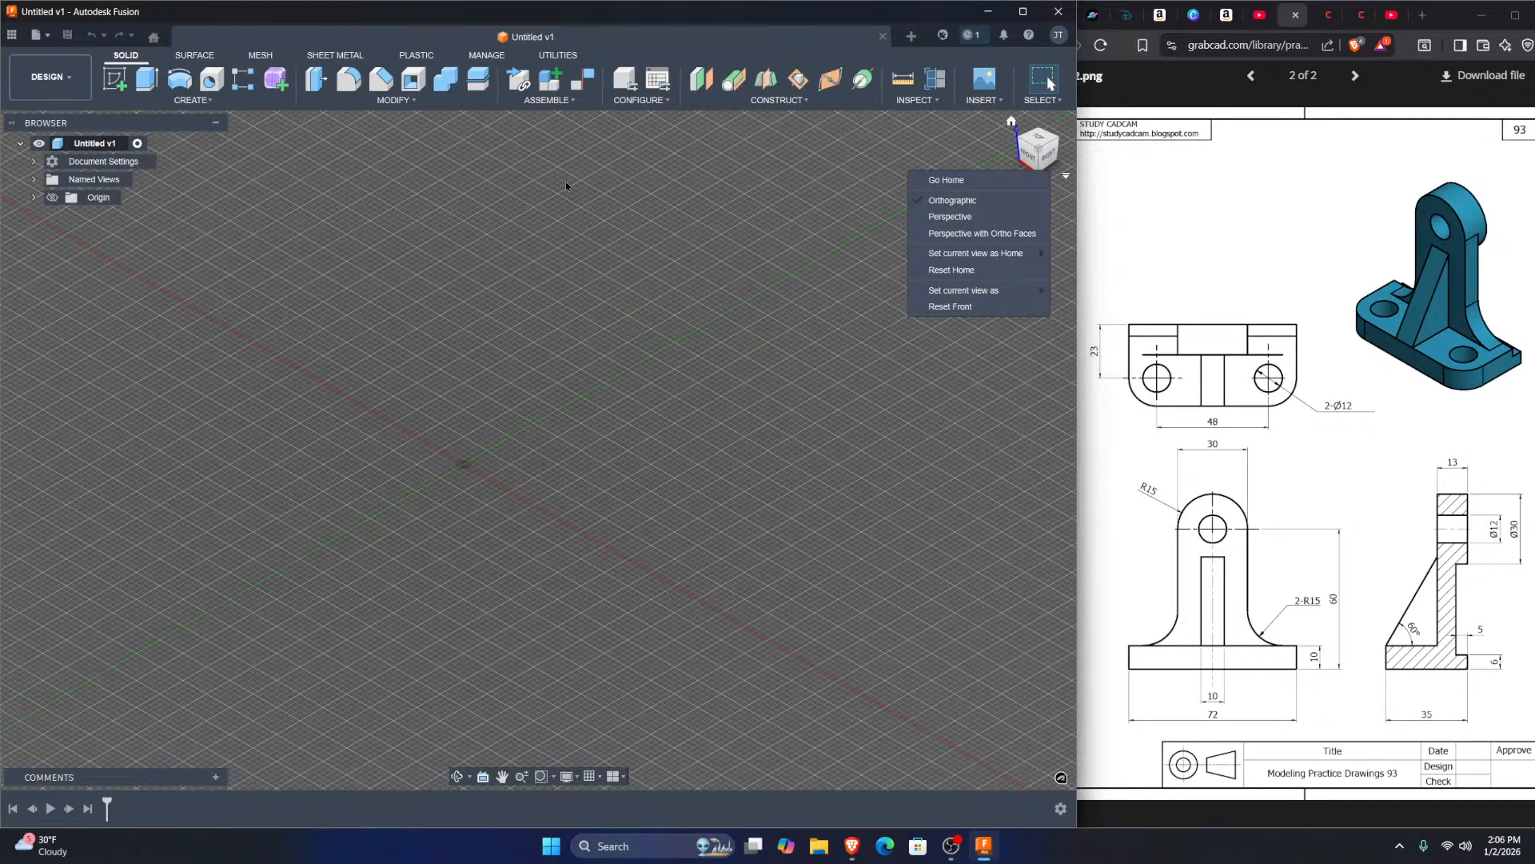
click(600, 283)
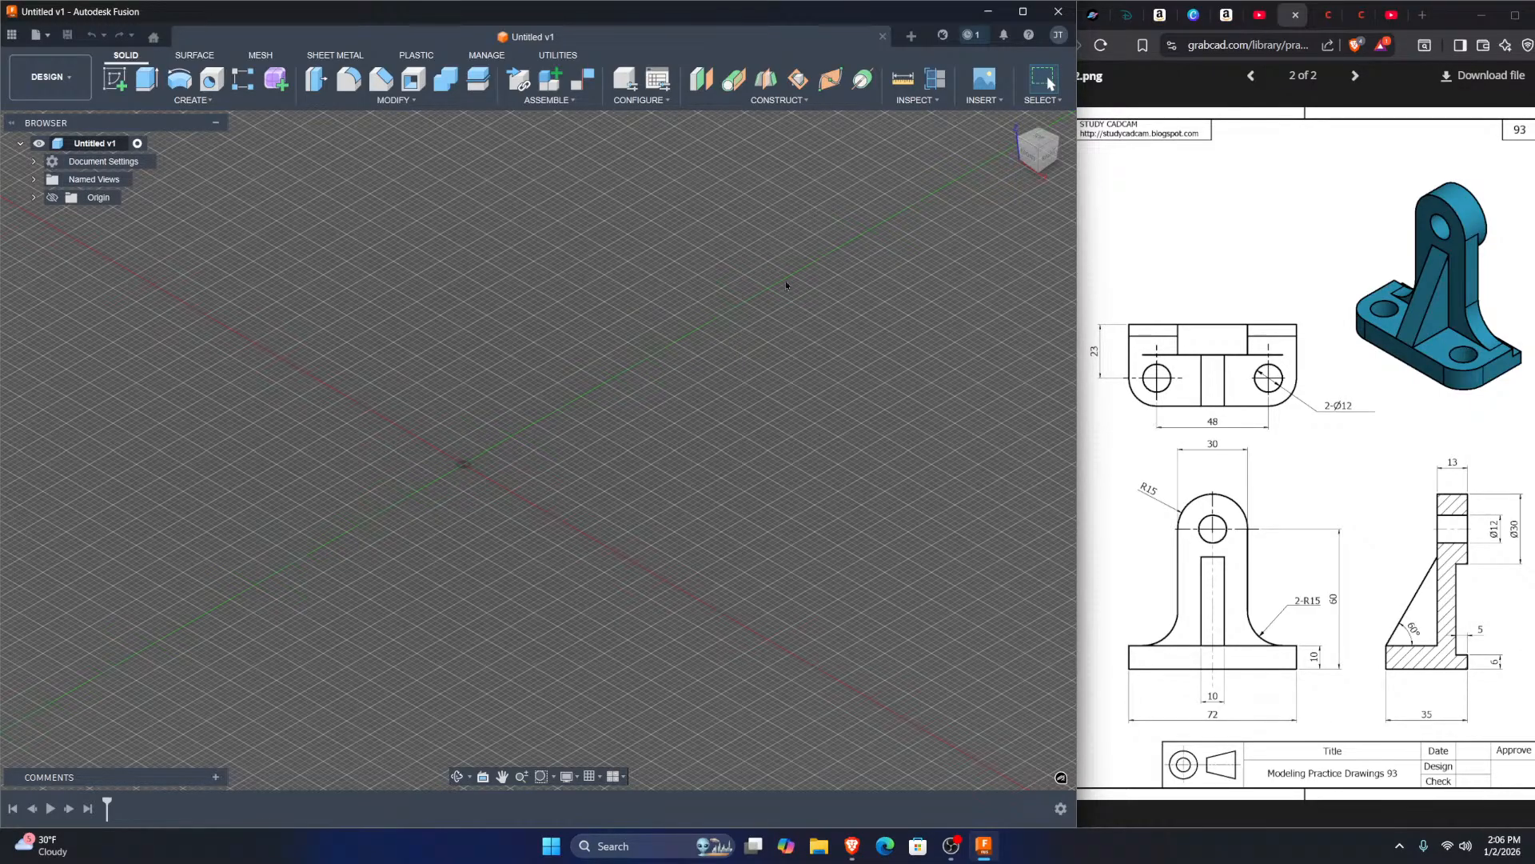
scroll(619, 382, down, 2)
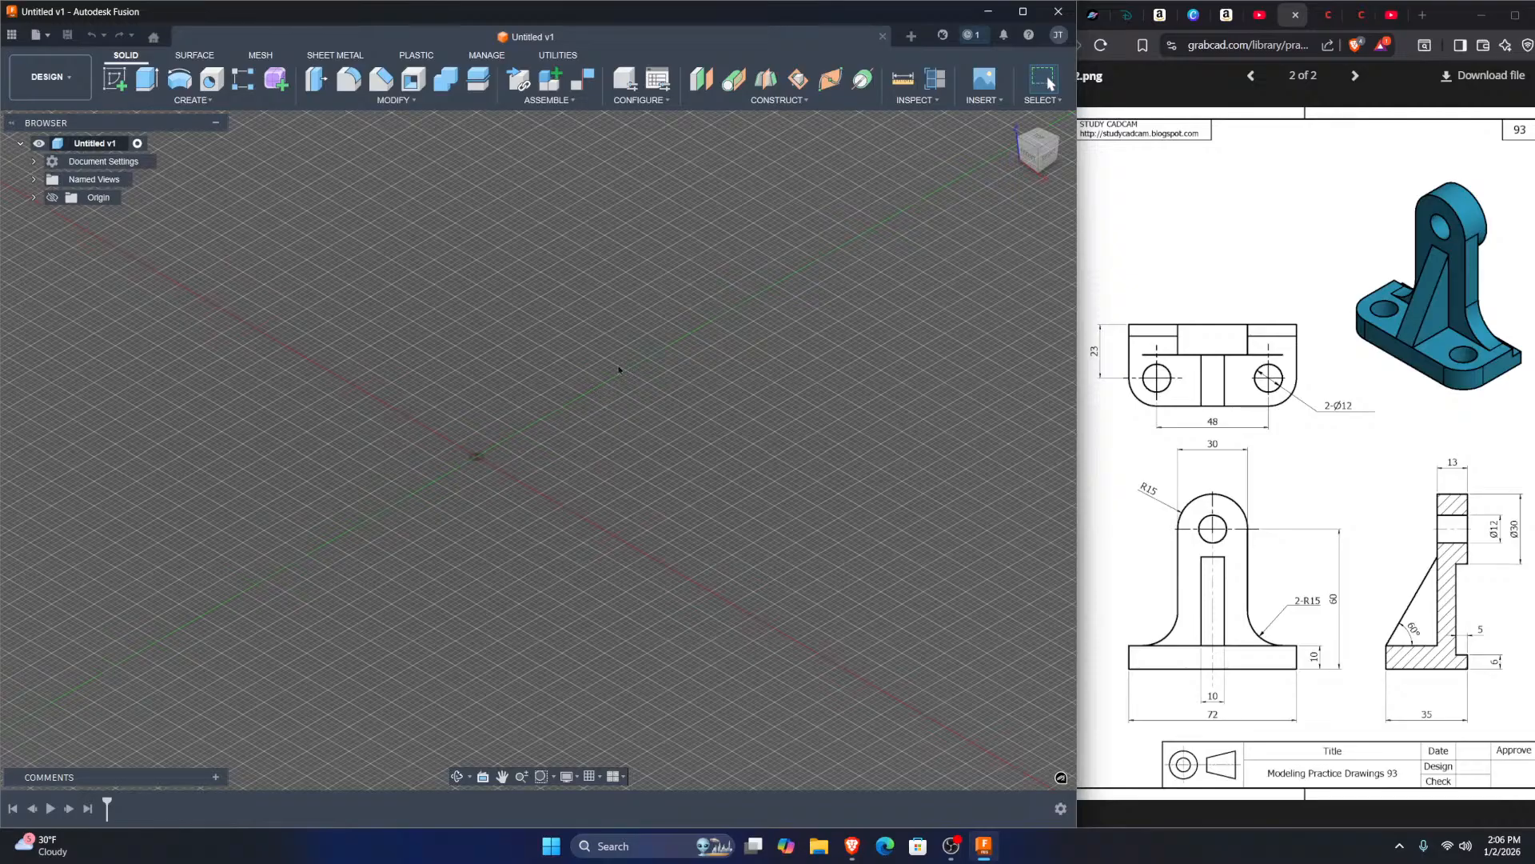
scroll(549, 351, down, 3)
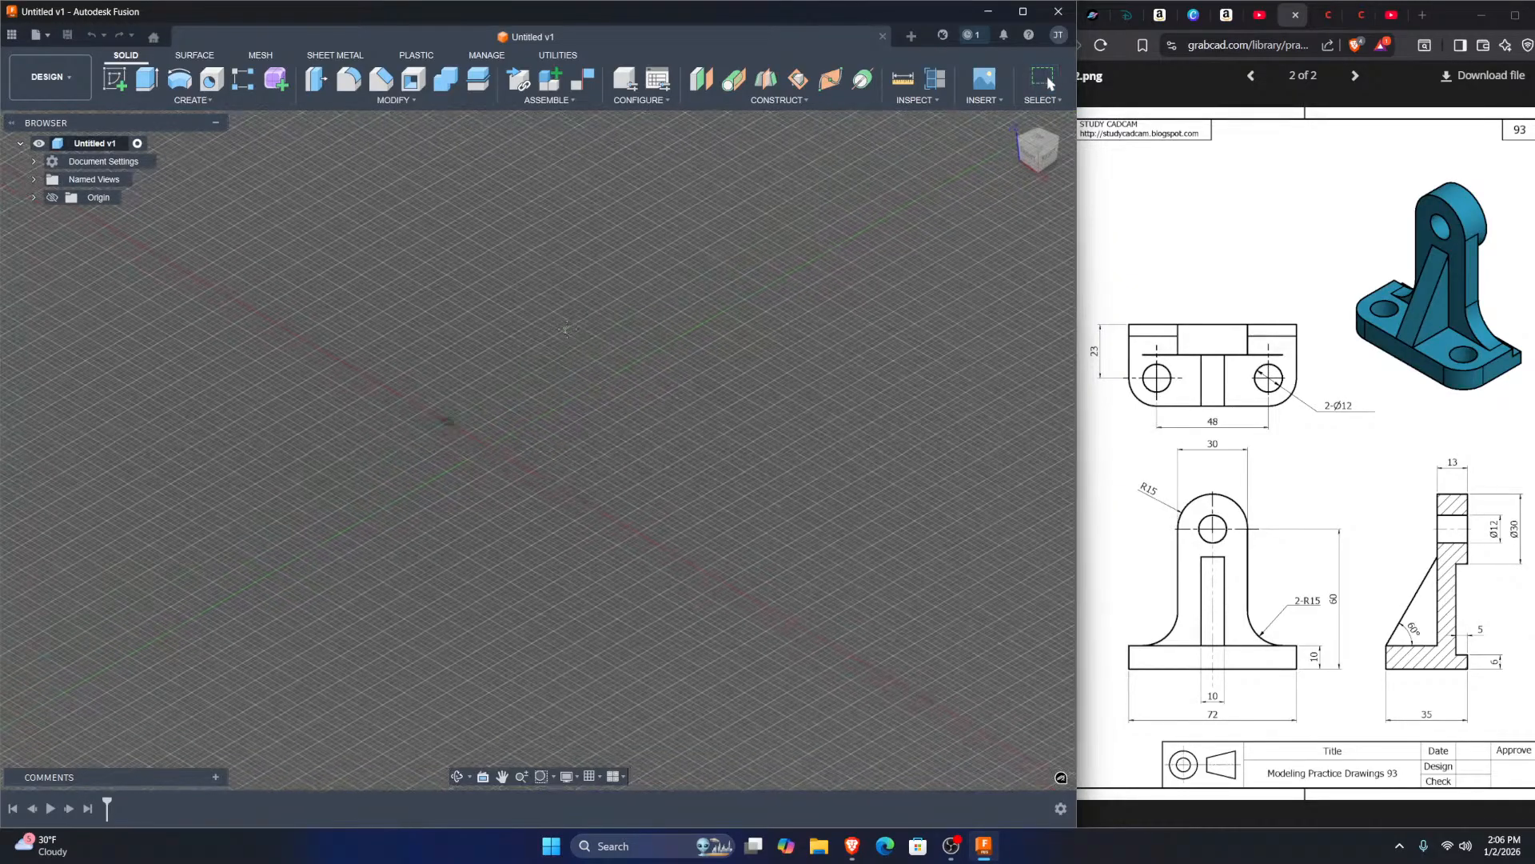
scroll(545, 406, up, 3)
scroll(600, 396, down, 4)
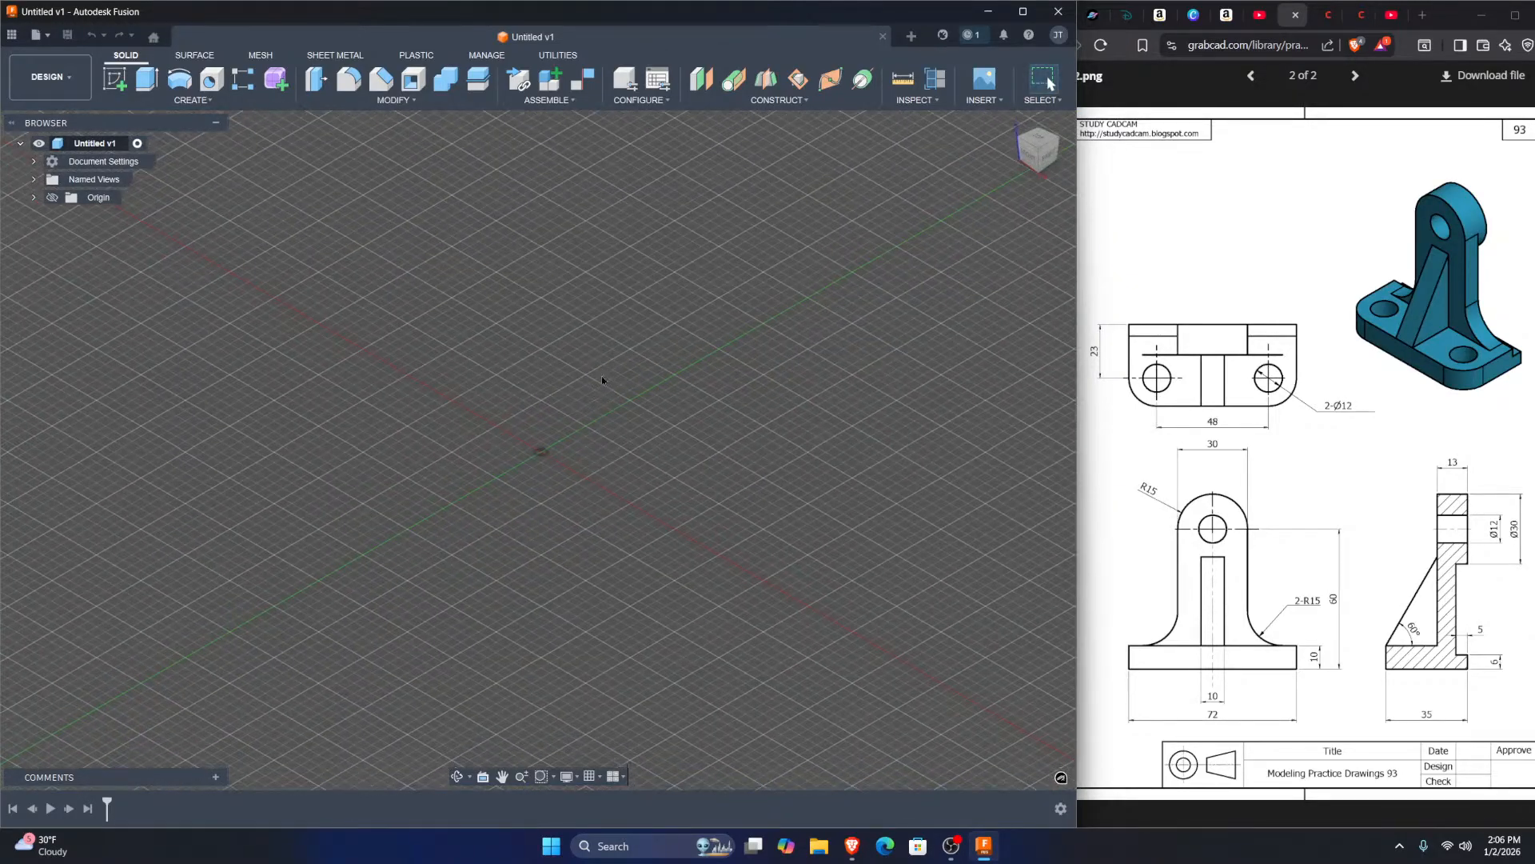
scroll(608, 386, up, 3)
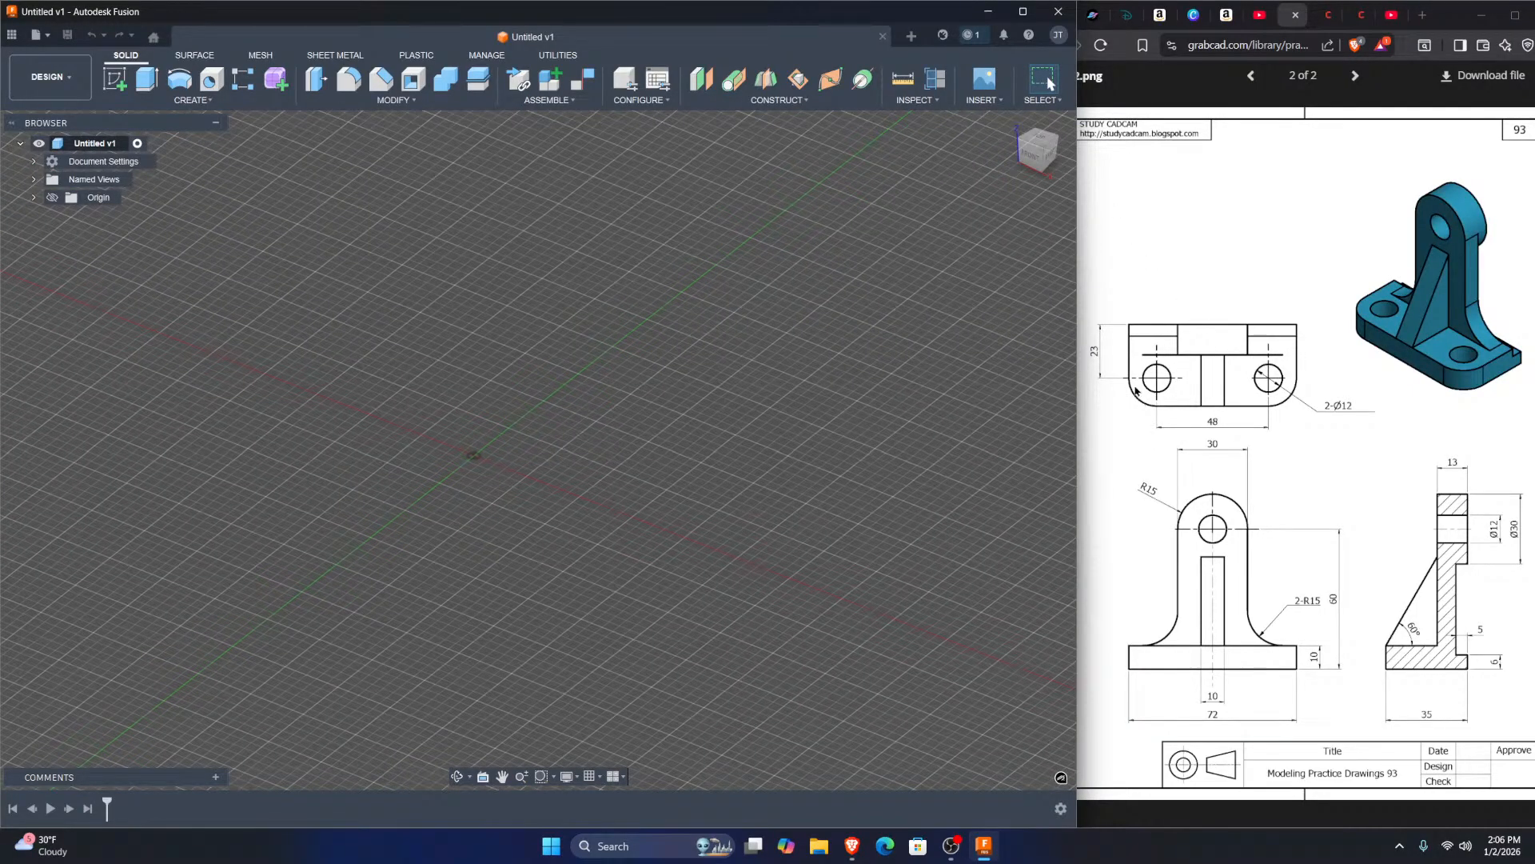
Step: Uncover the full drawing to examine the bracket's views and dimensions, and restore the wider modelling window
click(1169, 189)
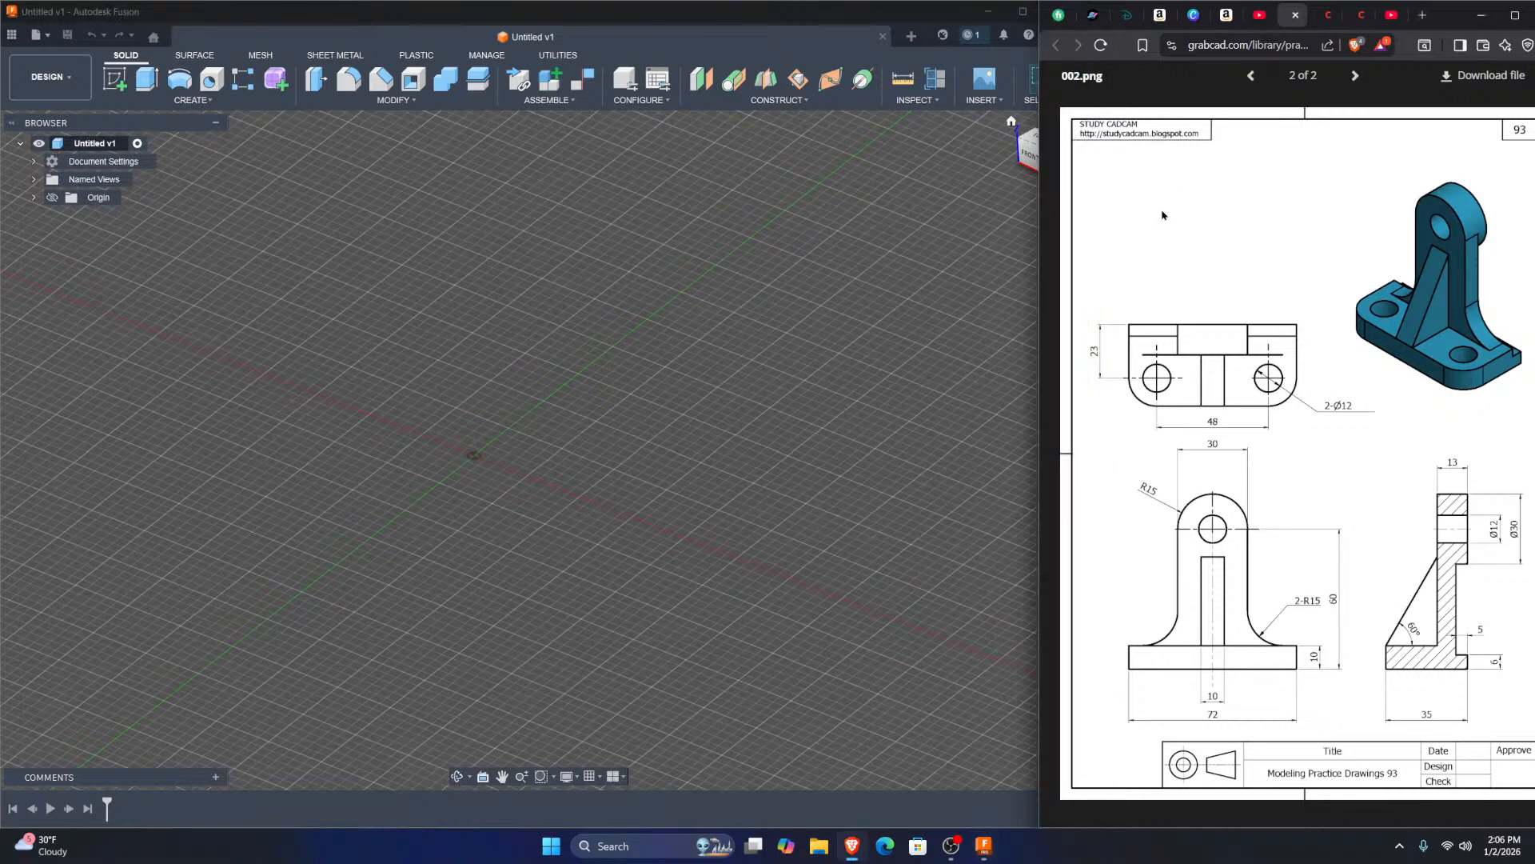
drag(1043, 231, 860, 244)
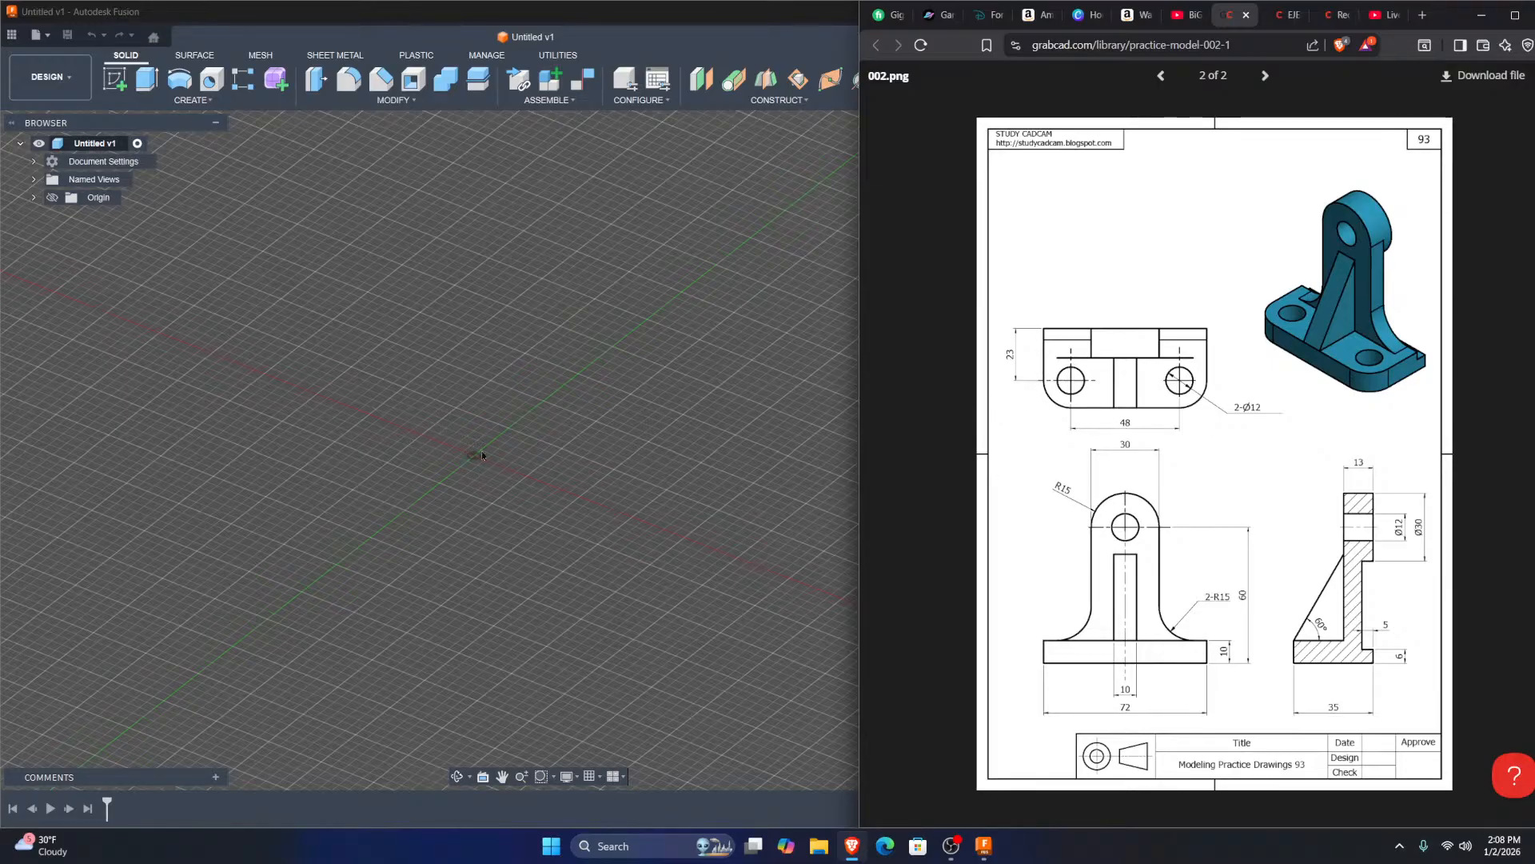
drag(860, 482, 1077, 460)
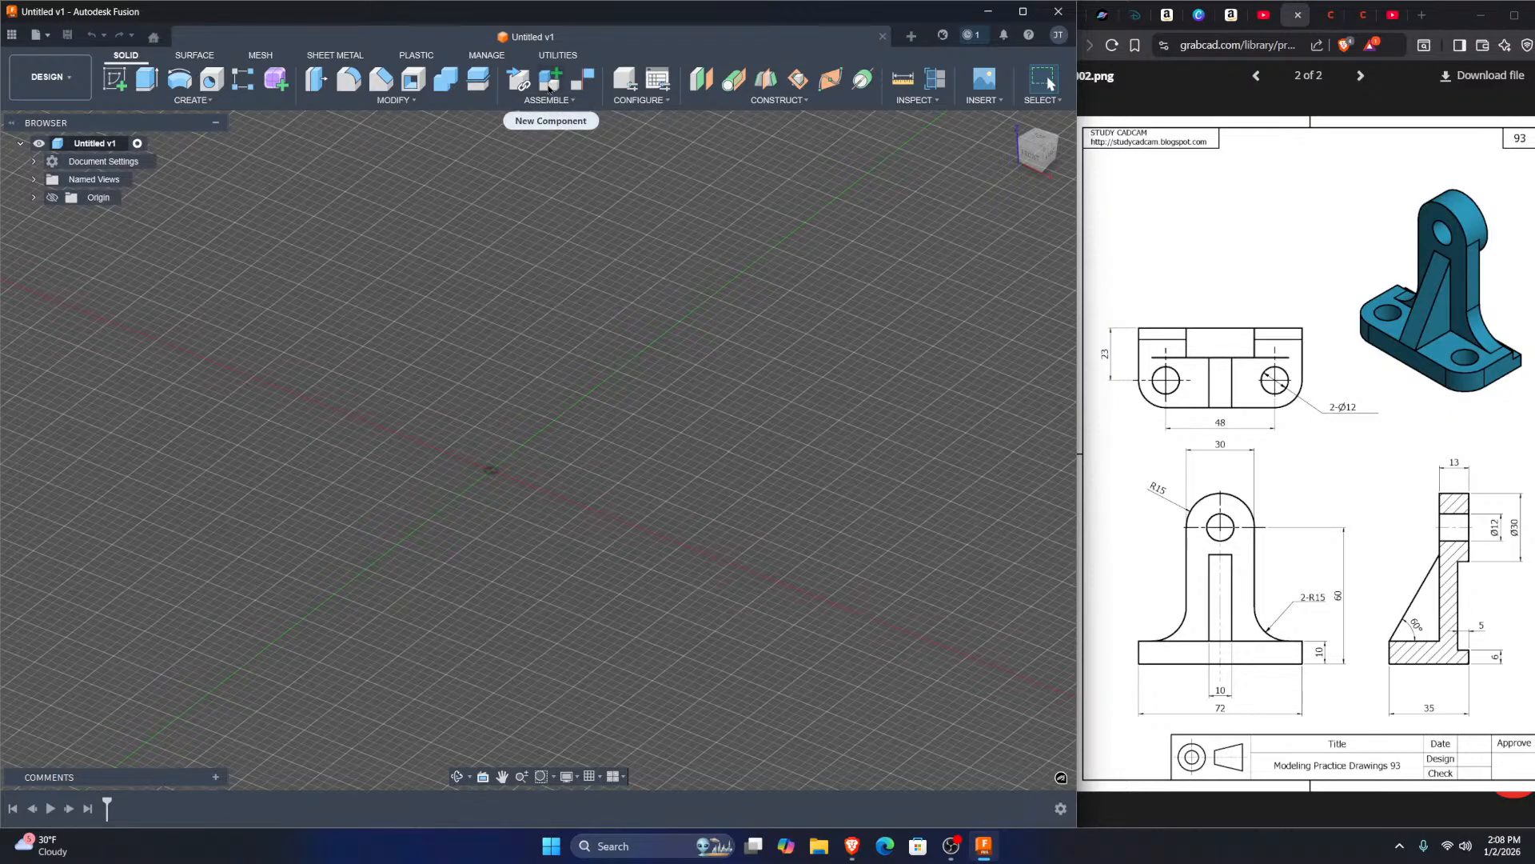
Step: Create an active internal component named Part
click(547, 87)
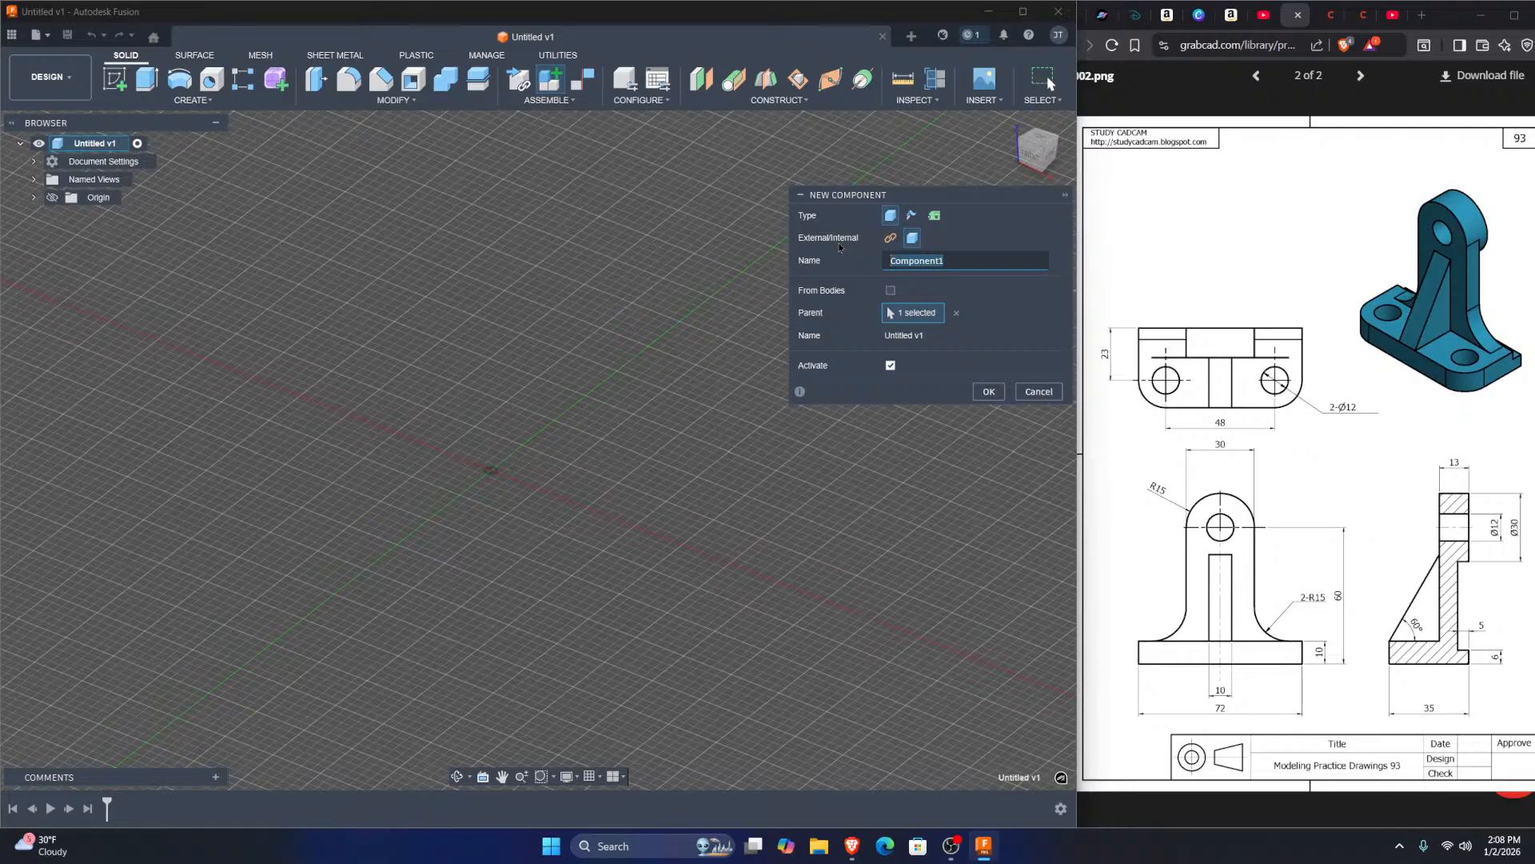
text(Part)
click(989, 390)
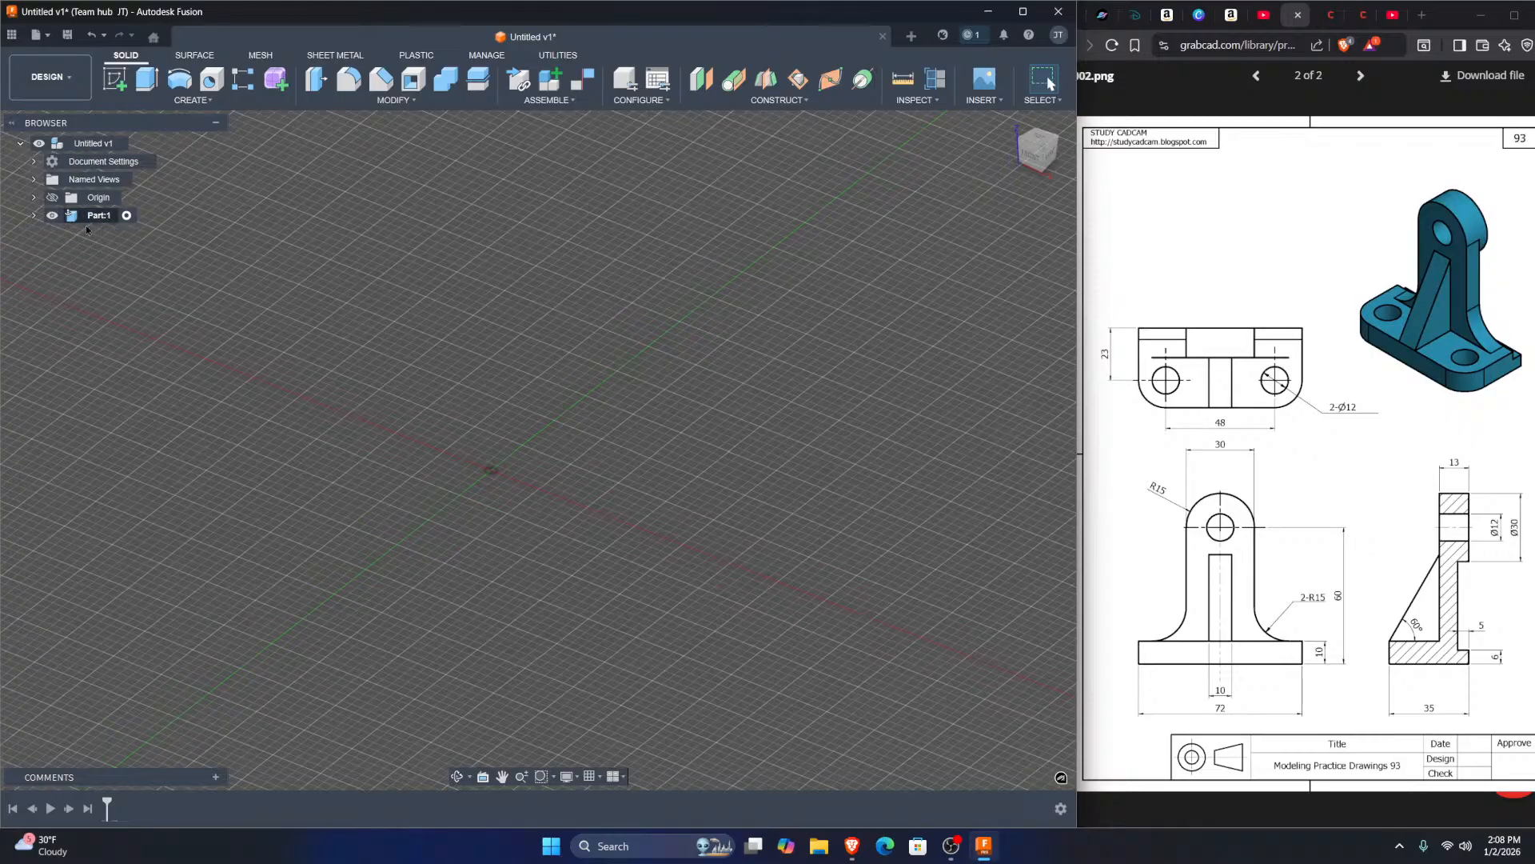
click(34, 215)
click(34, 215)
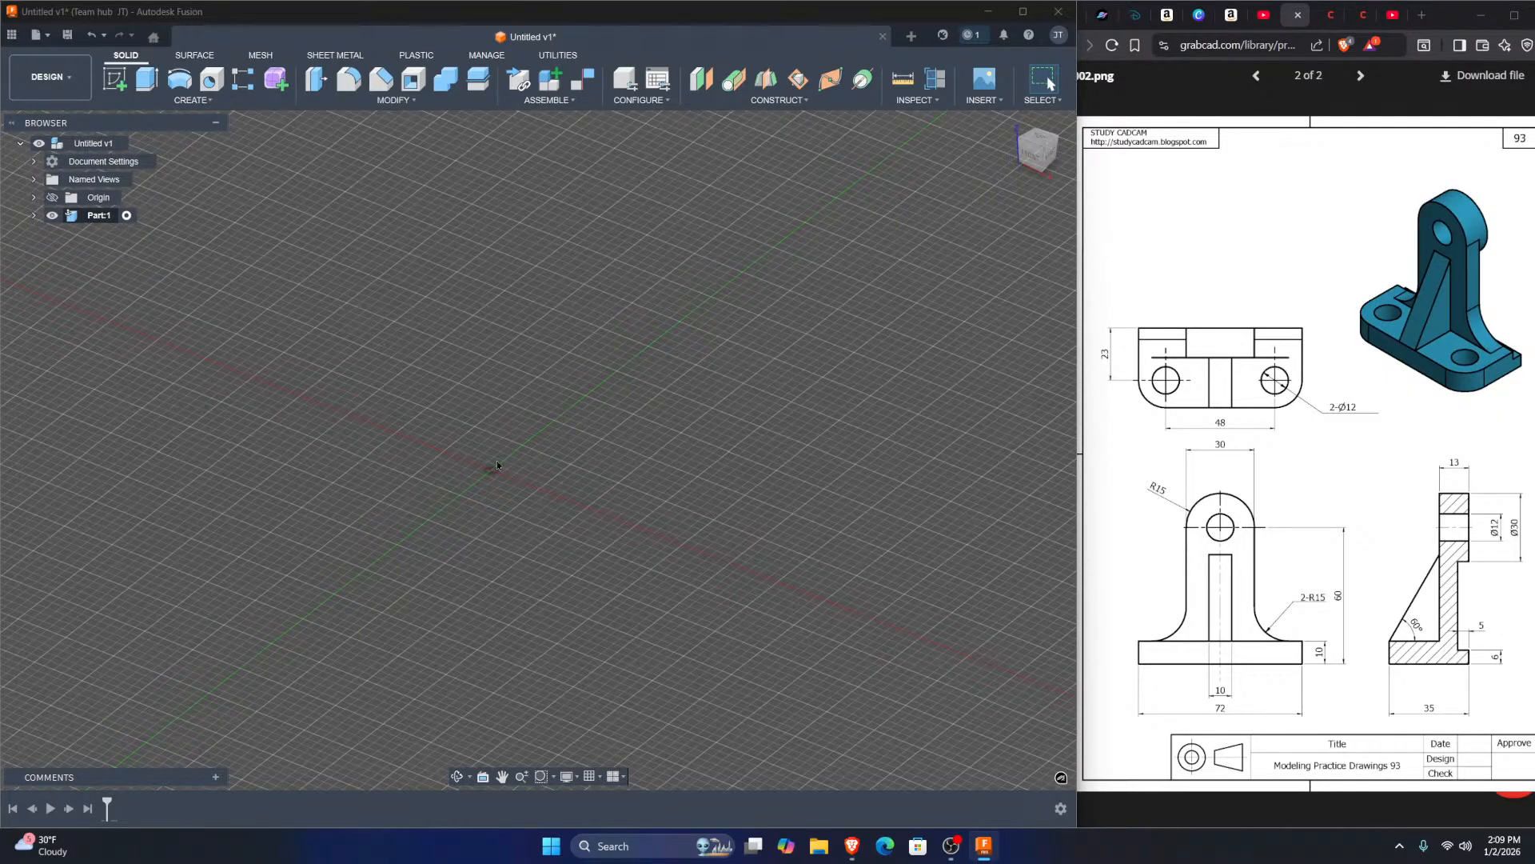
Step: Start a sketch on the horizontal origin plane, seen from the top
middle_drag(471, 505, 541, 505)
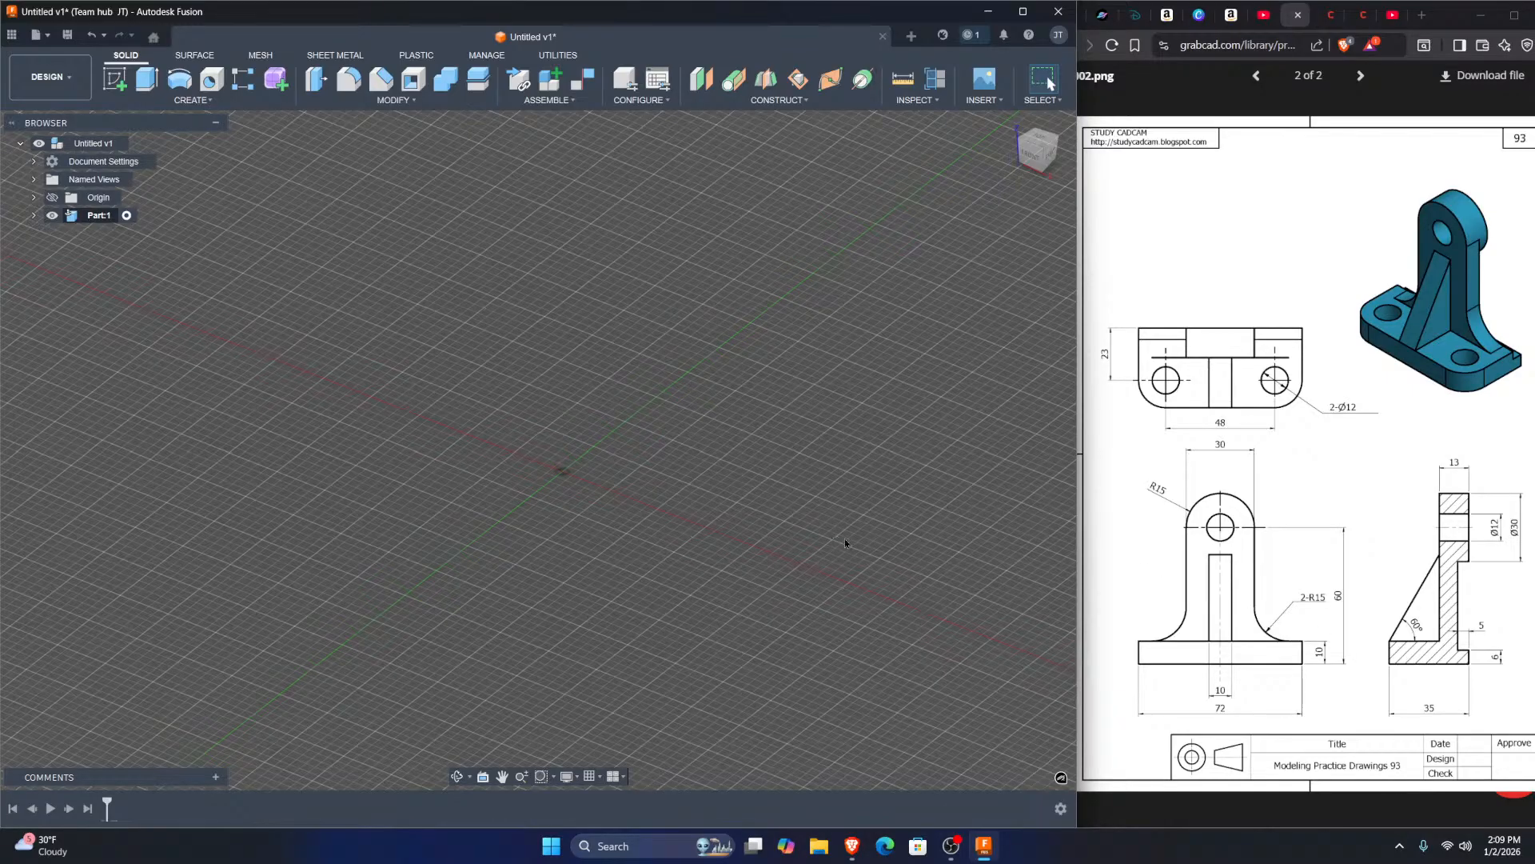
middle_drag(800, 501, 697, 559)
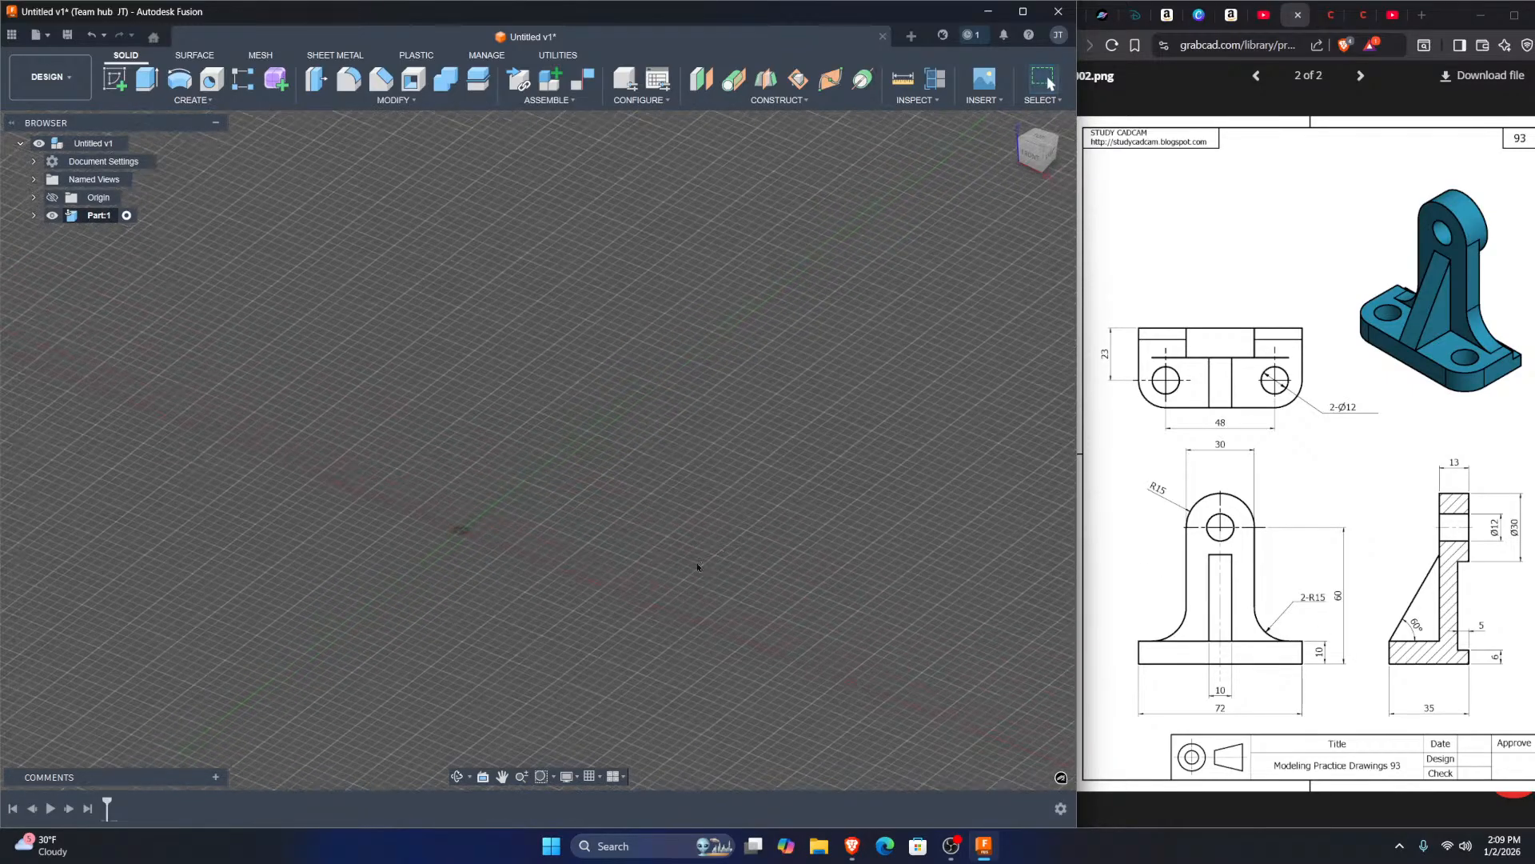
click(1040, 139)
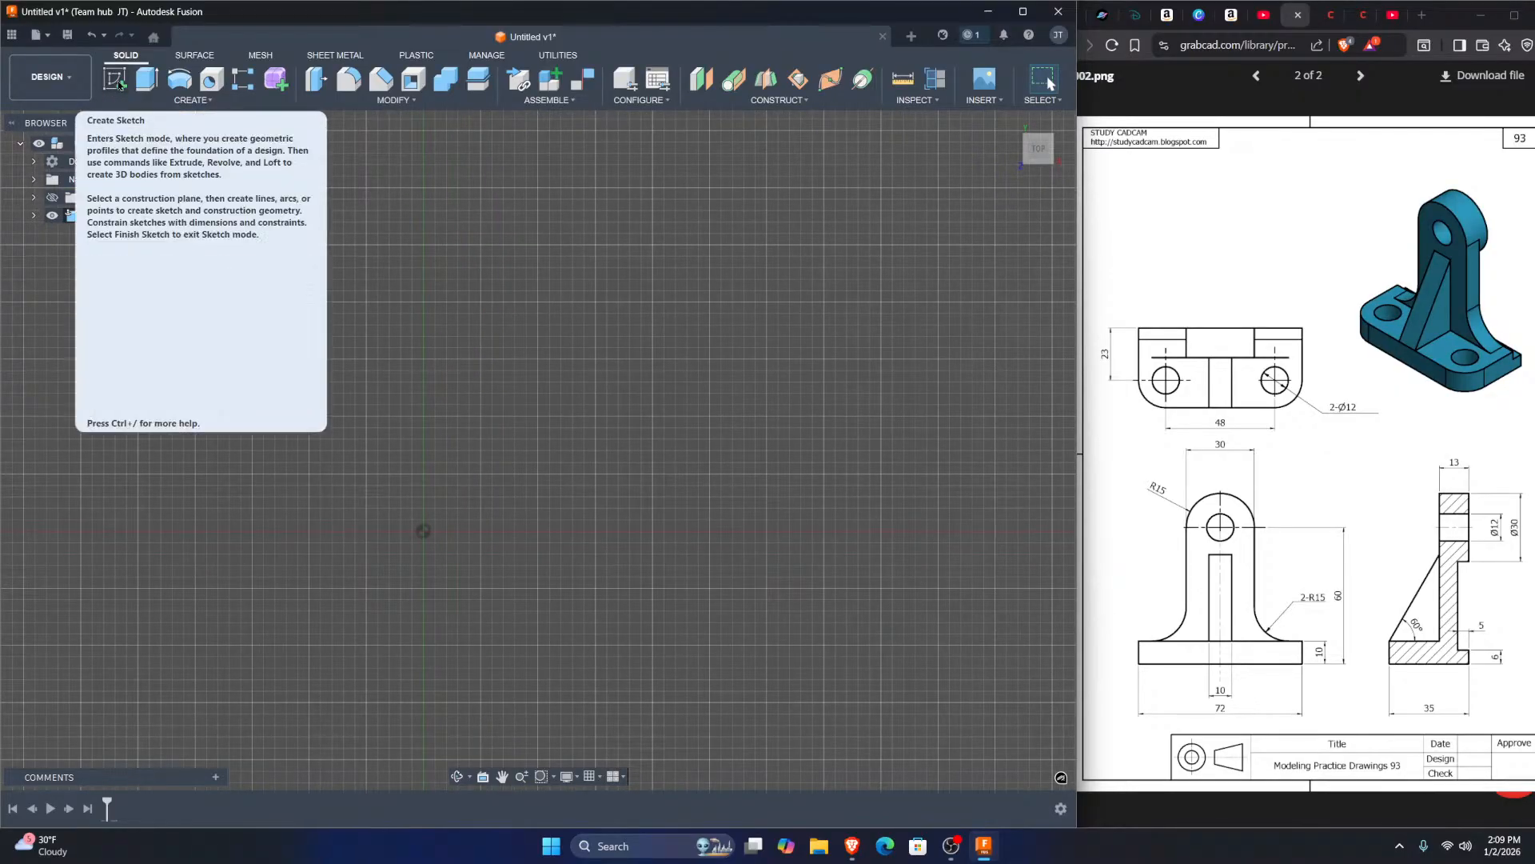
click(118, 83)
click(470, 480)
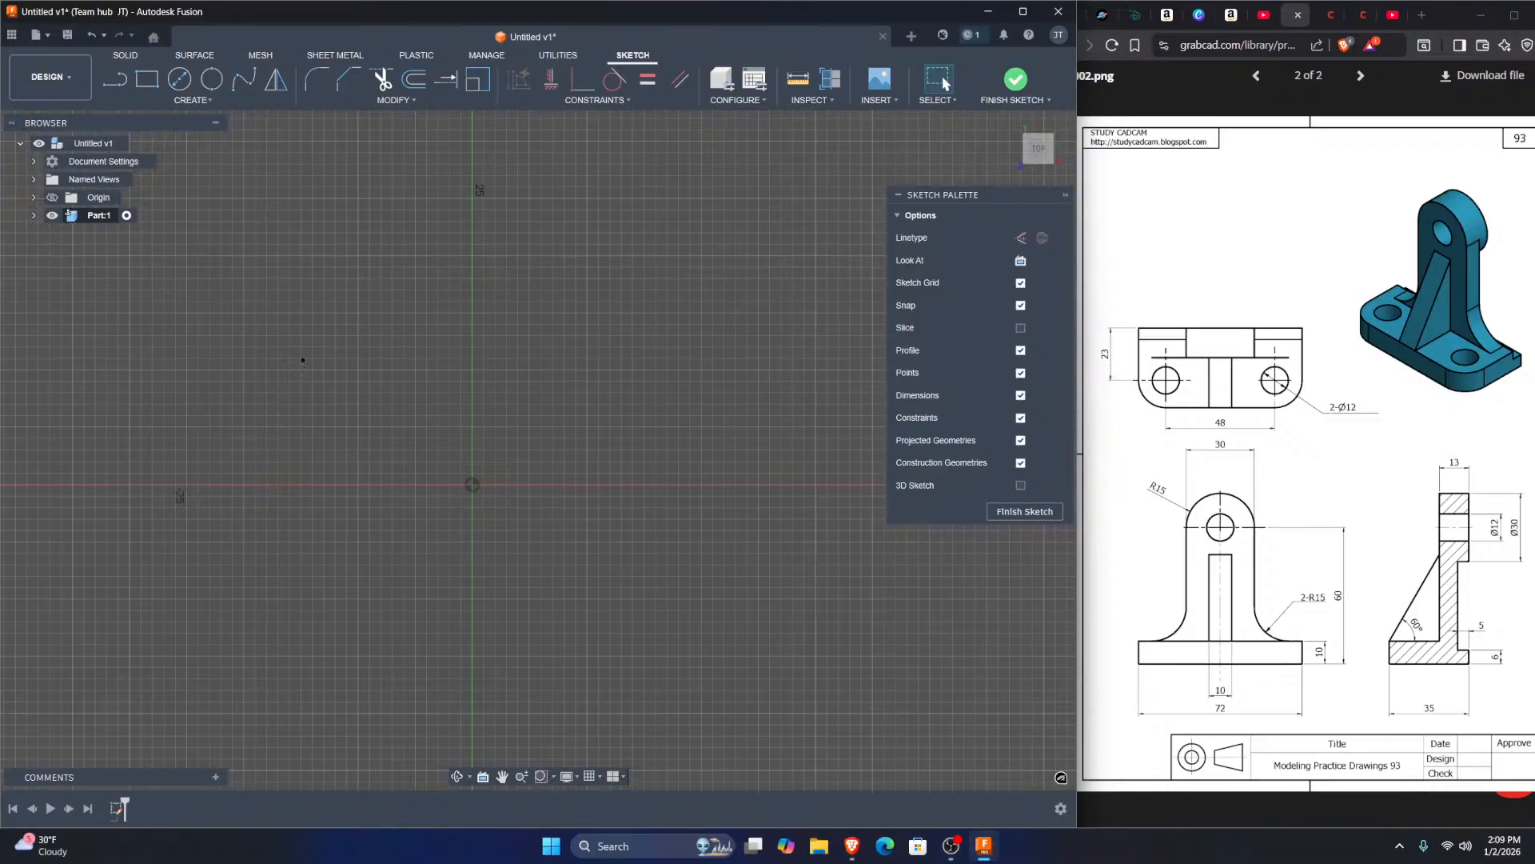
click(114, 78)
click(146, 80)
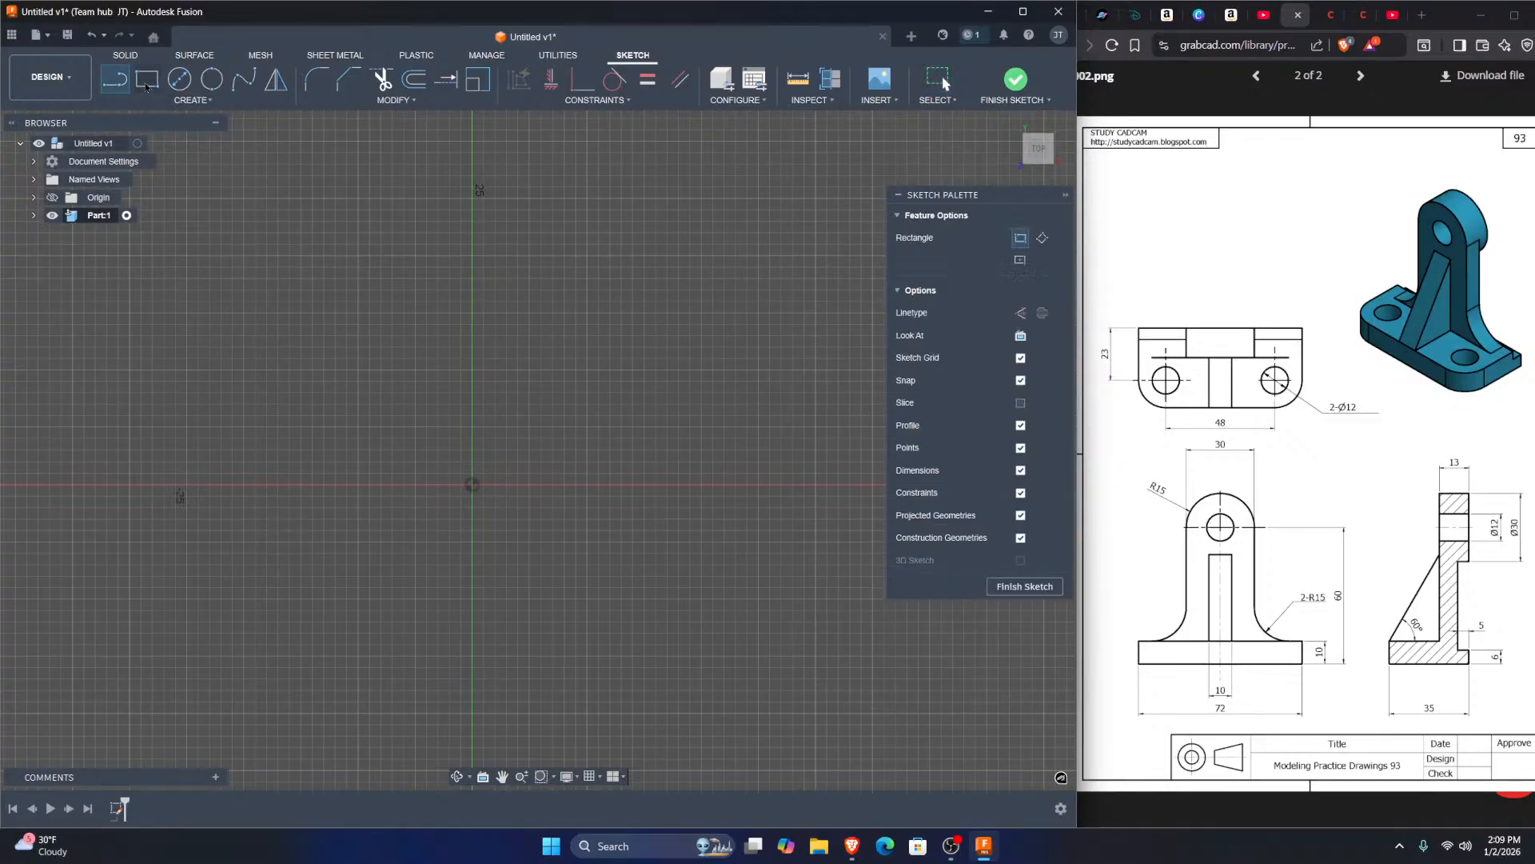
click(472, 484)
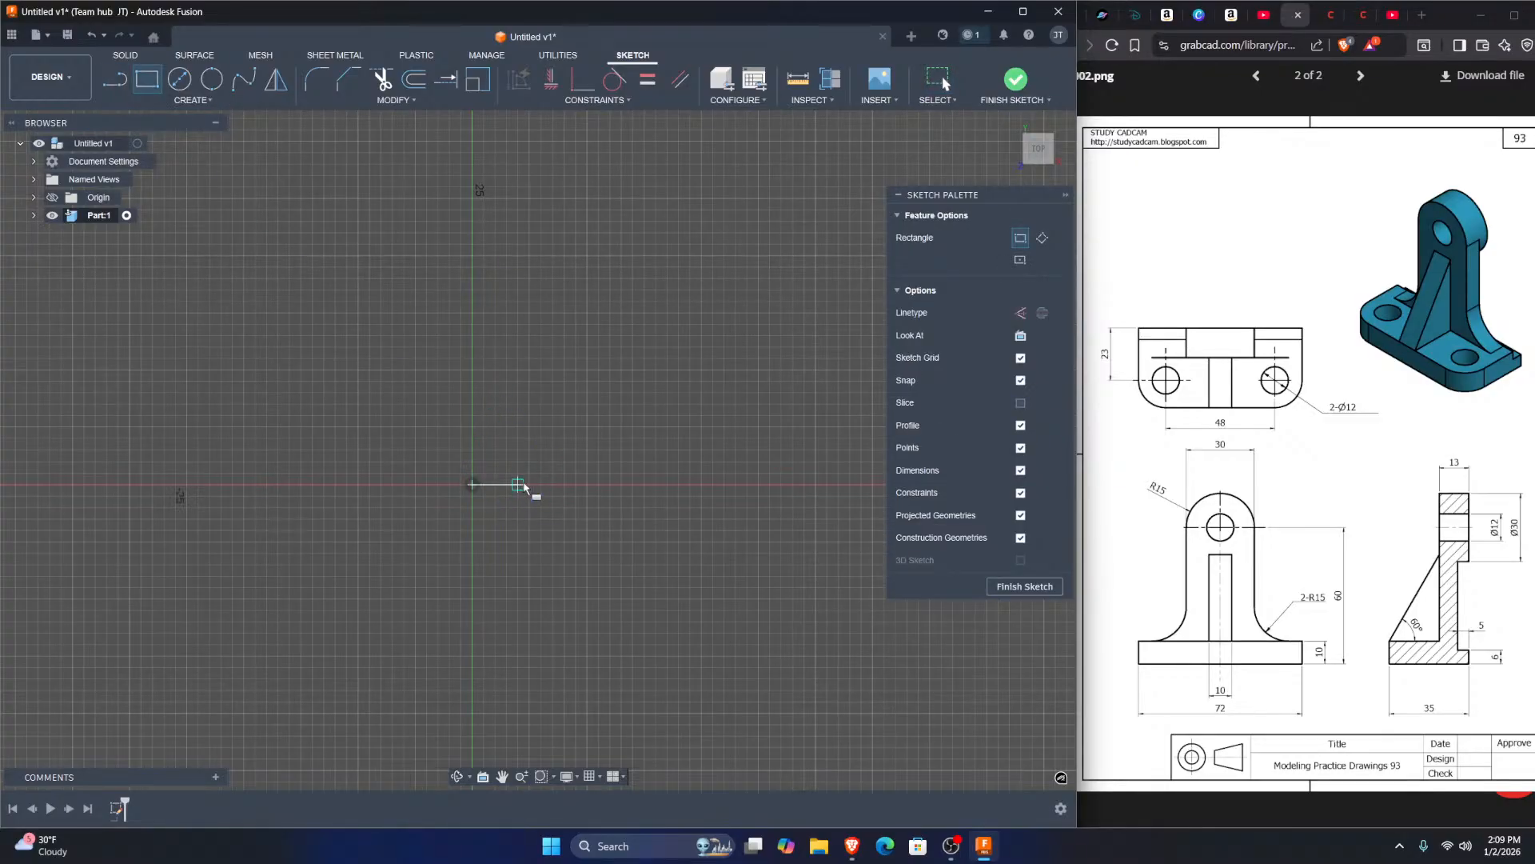
scroll(625, 401, down, 1)
middle_drag(624, 401, 521, 435)
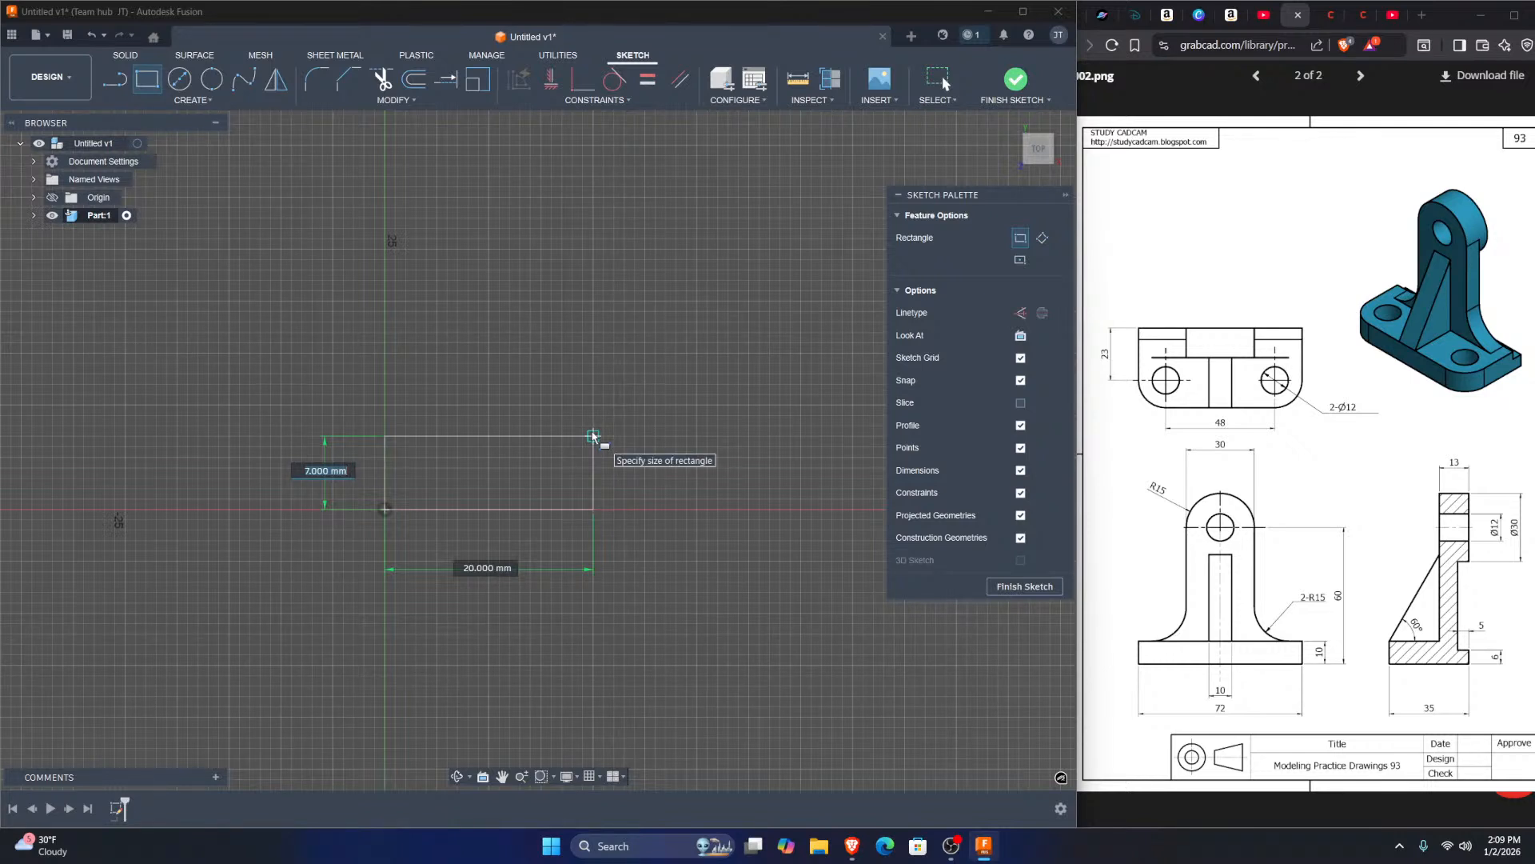
key(Escape)
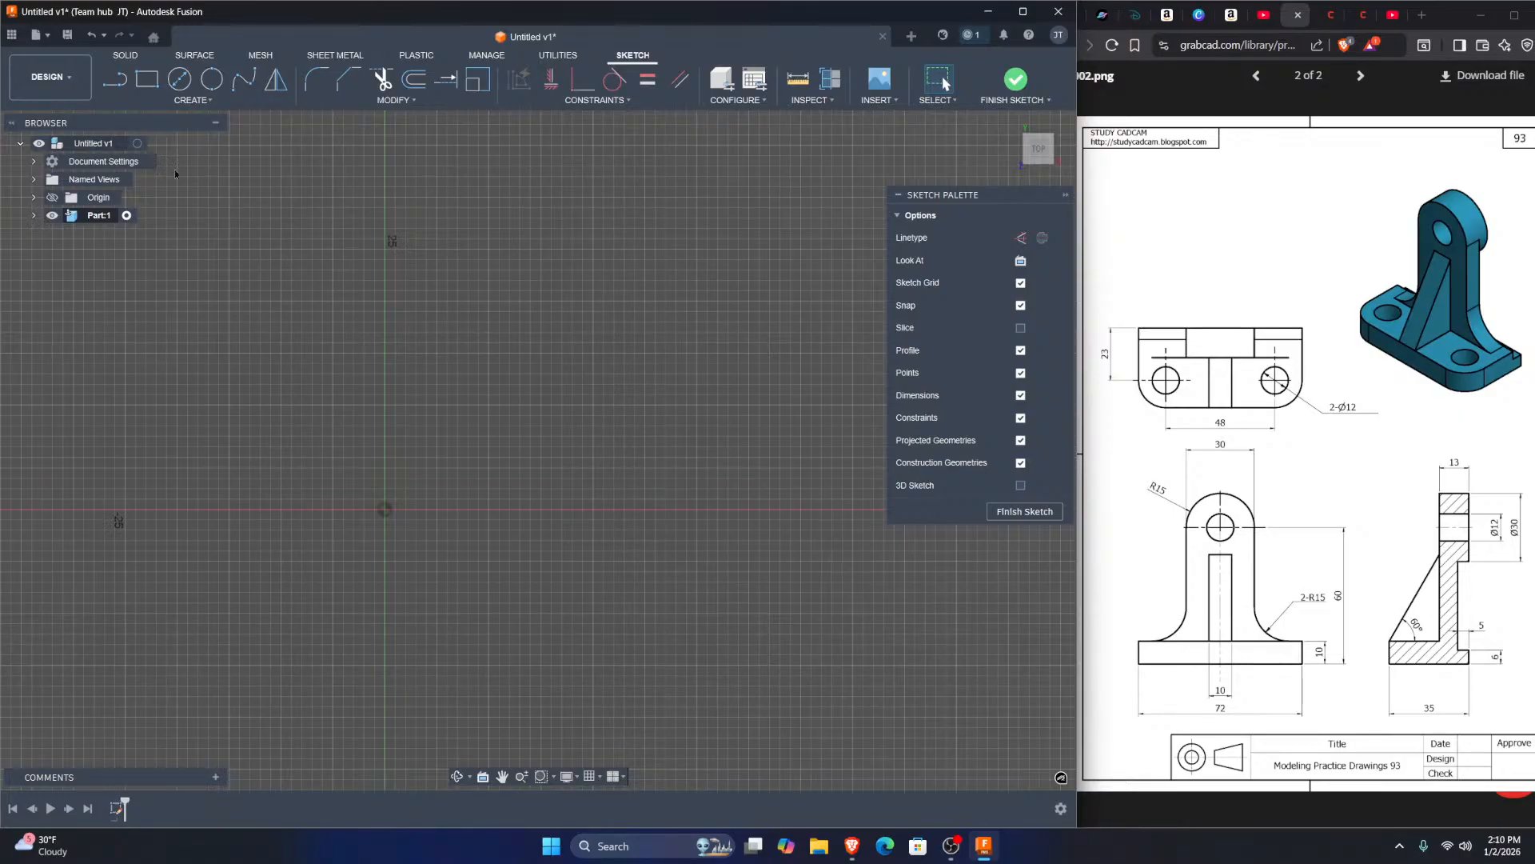
Step: Sketch a two-point rectangle from the origin, 72 mm wide and 35 mm high, for the bracket's base
key(r)
click(384, 509)
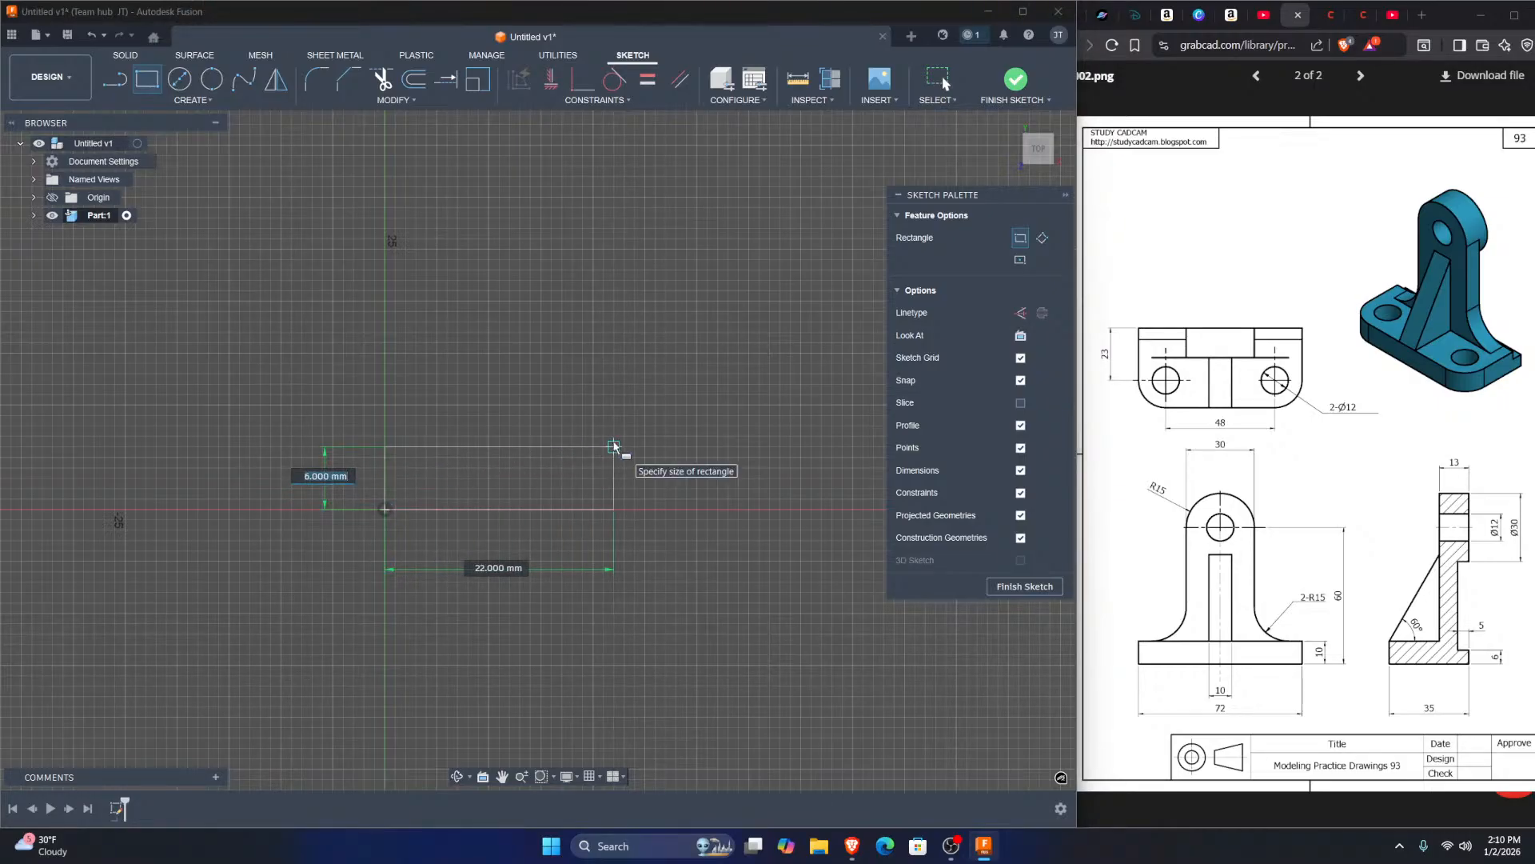
text(35)
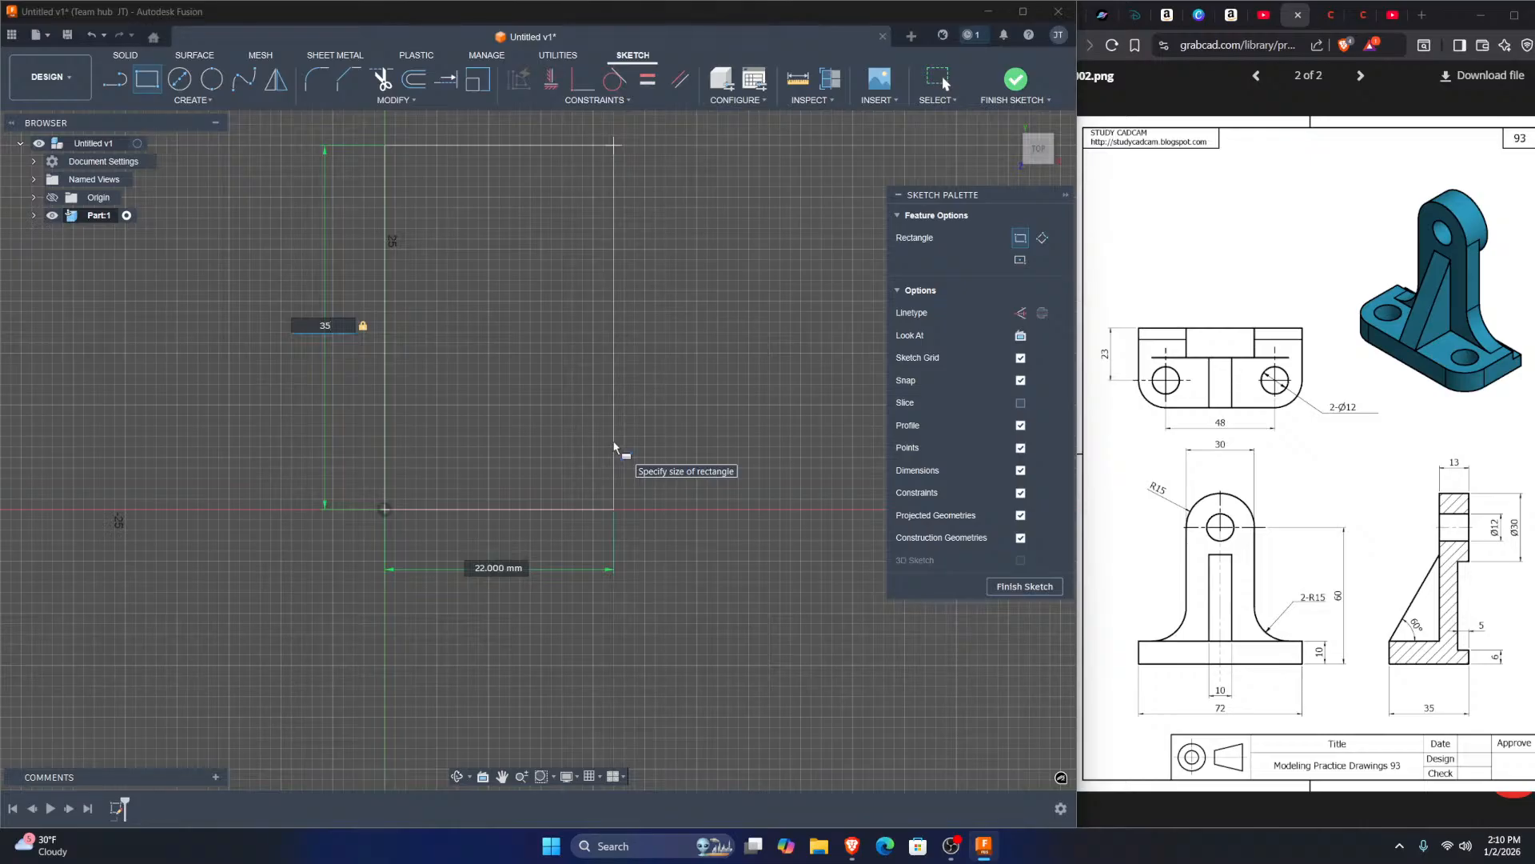
key(Tab)
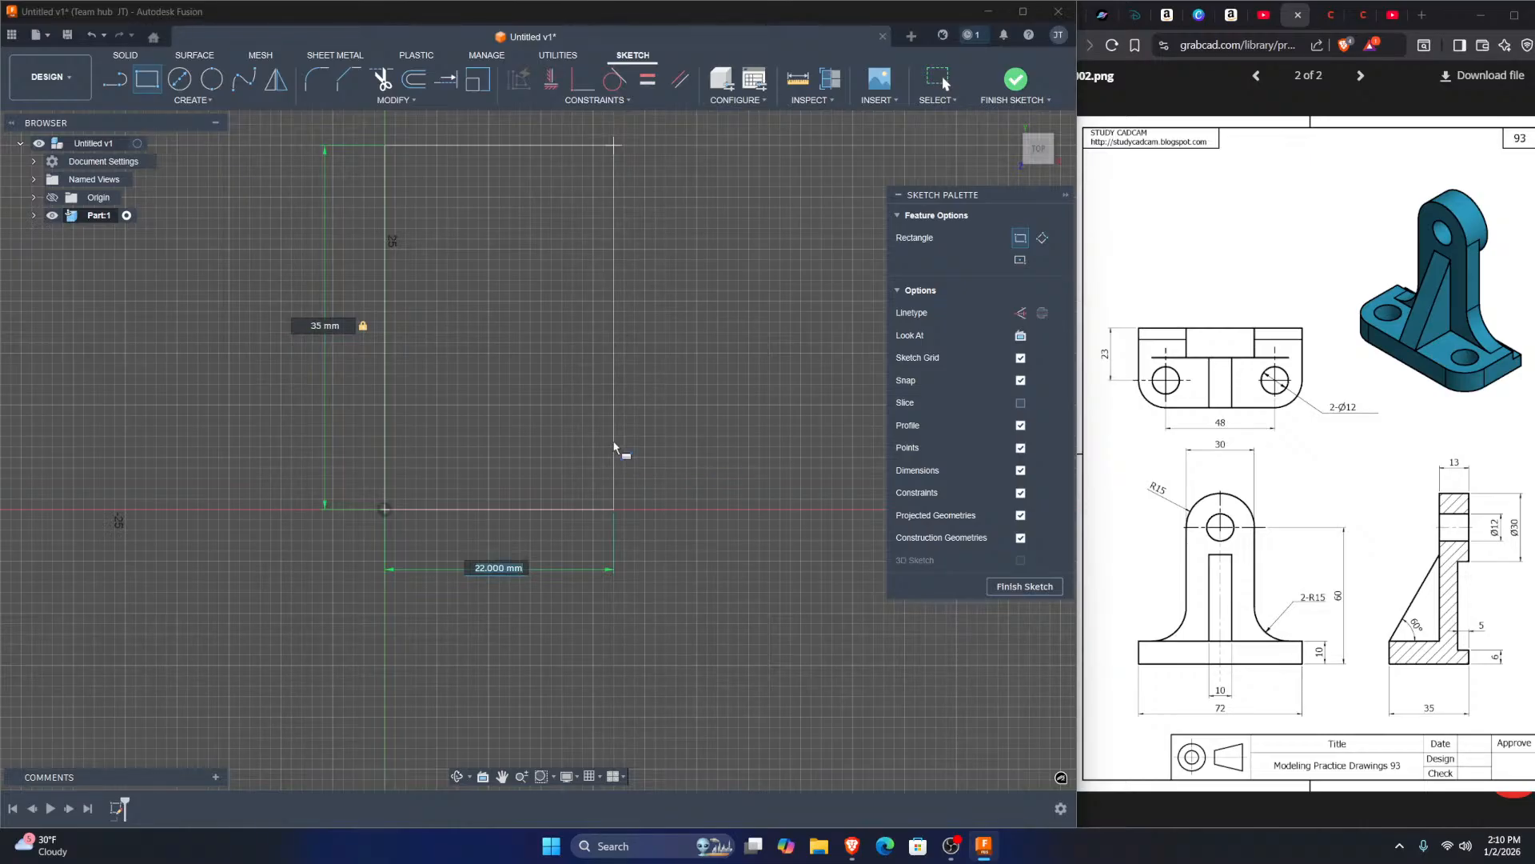
text(72)
key(Return)
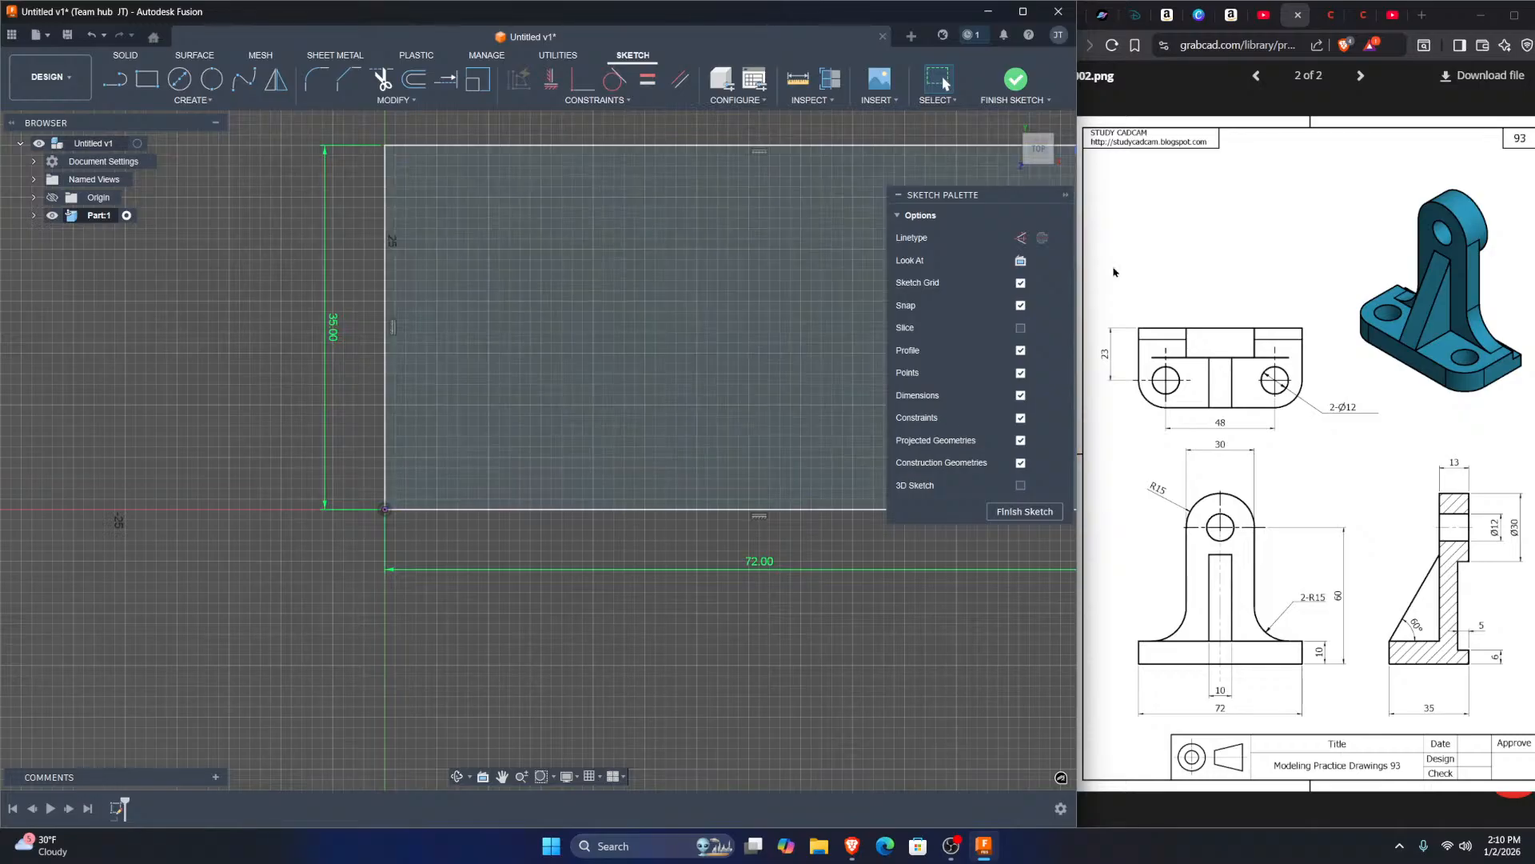
Step: Extrude the base rectangle upward 6 mm as a new body
drag(1454, 20, 1359, 15)
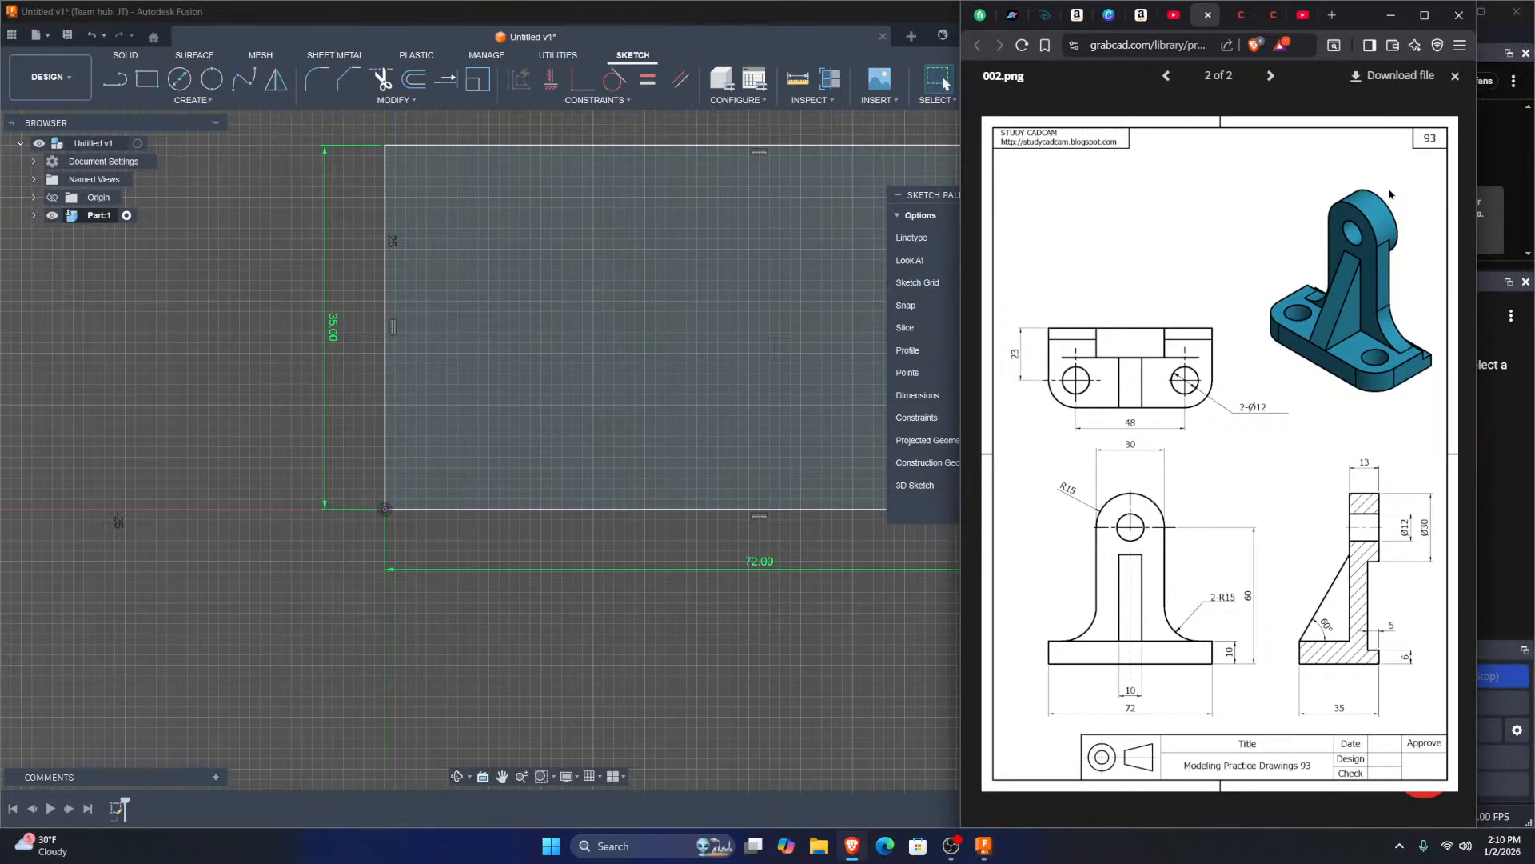
drag(1350, 22, 1466, 23)
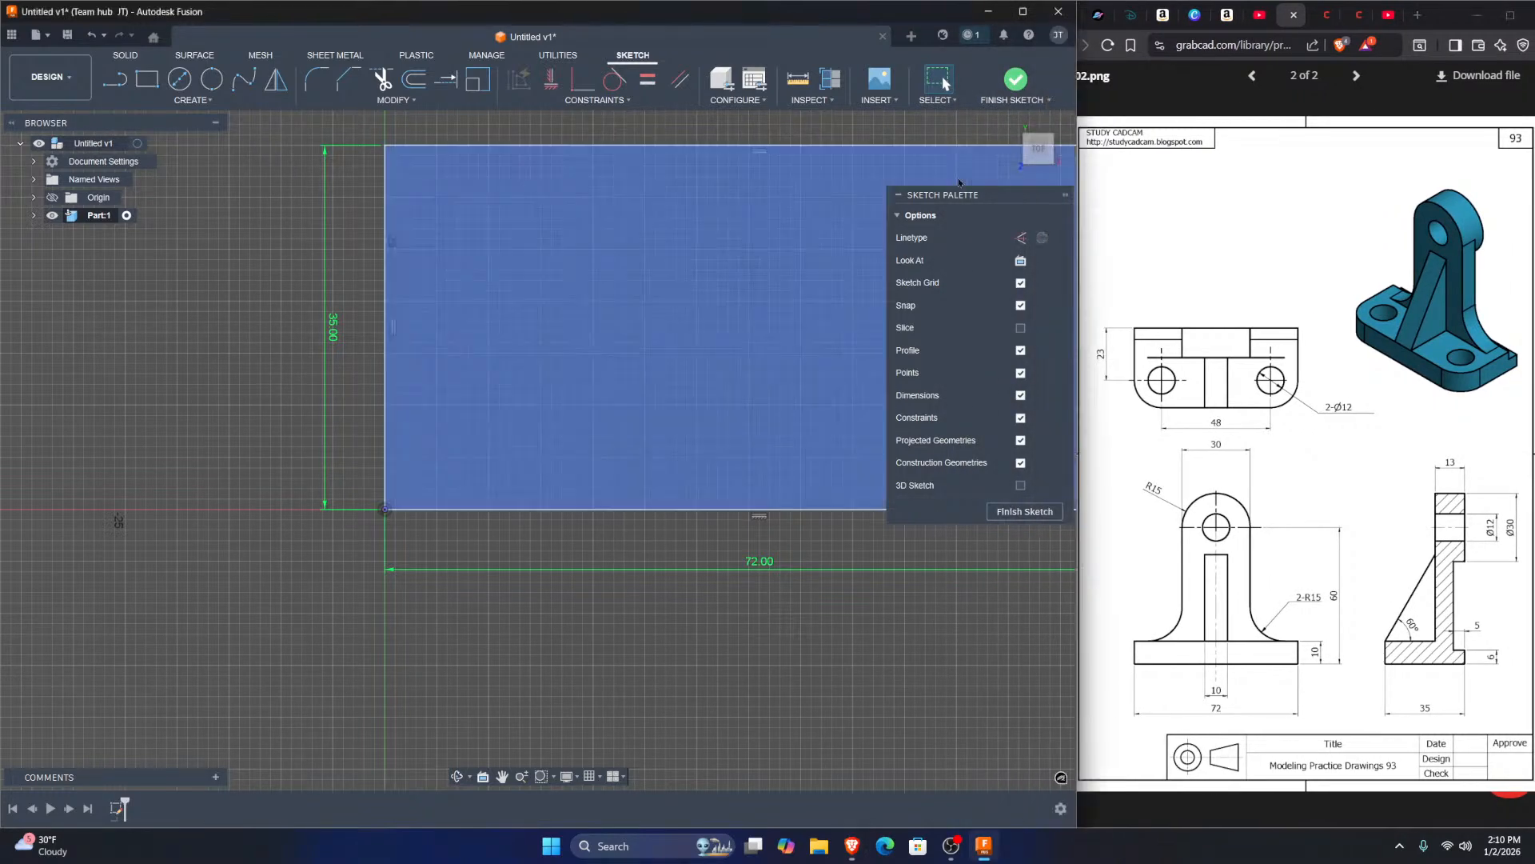
scroll(757, 361, down, 2)
mouse_move(757, 362)
middle_down()
mouse_move(637, 376)
mouse_move(533, 458)
middle_up()
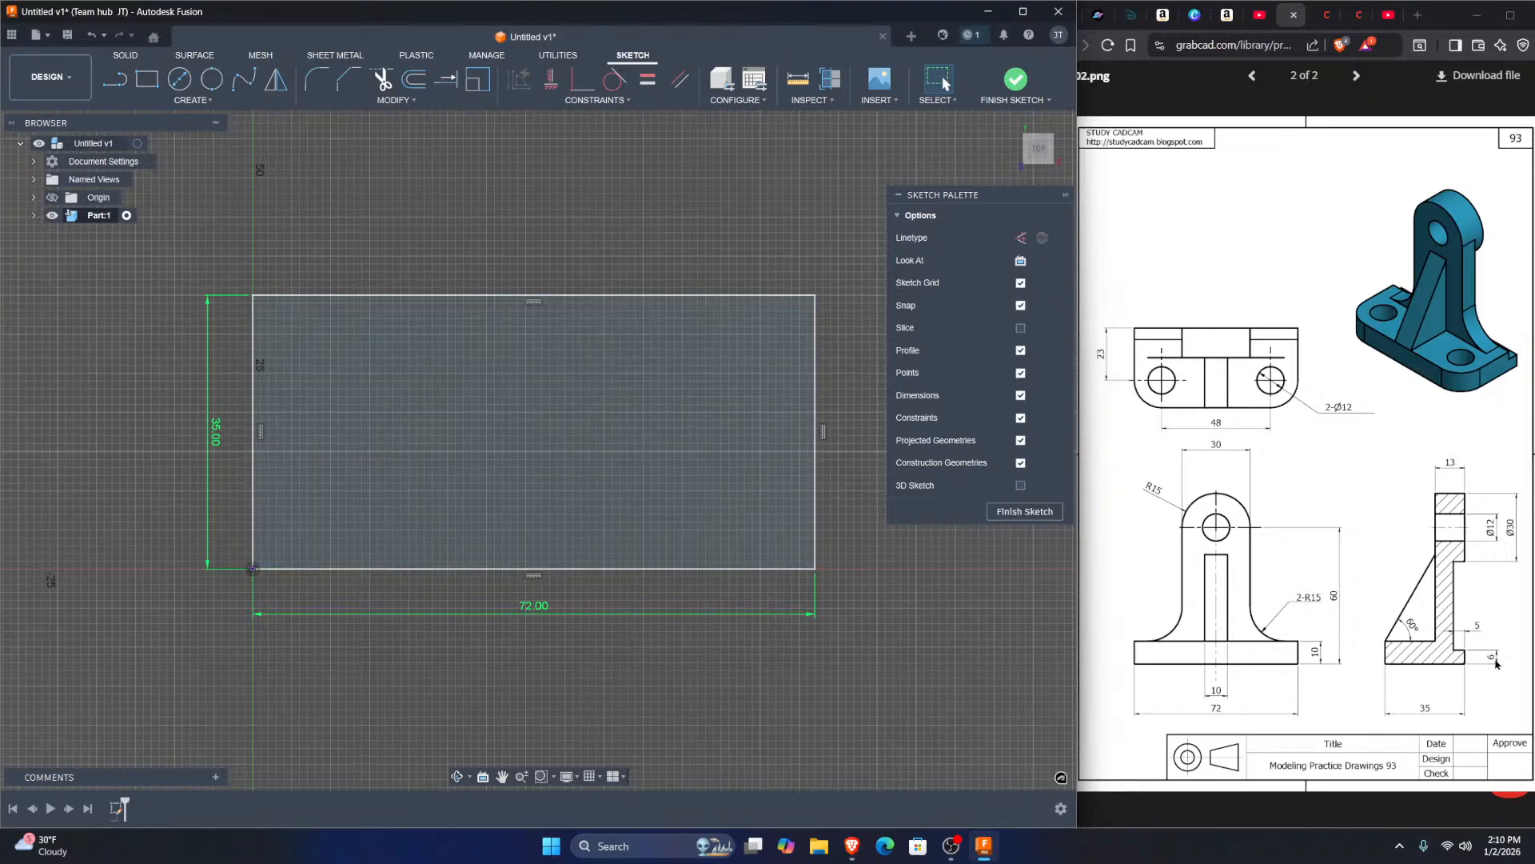
click(648, 439)
key(e)
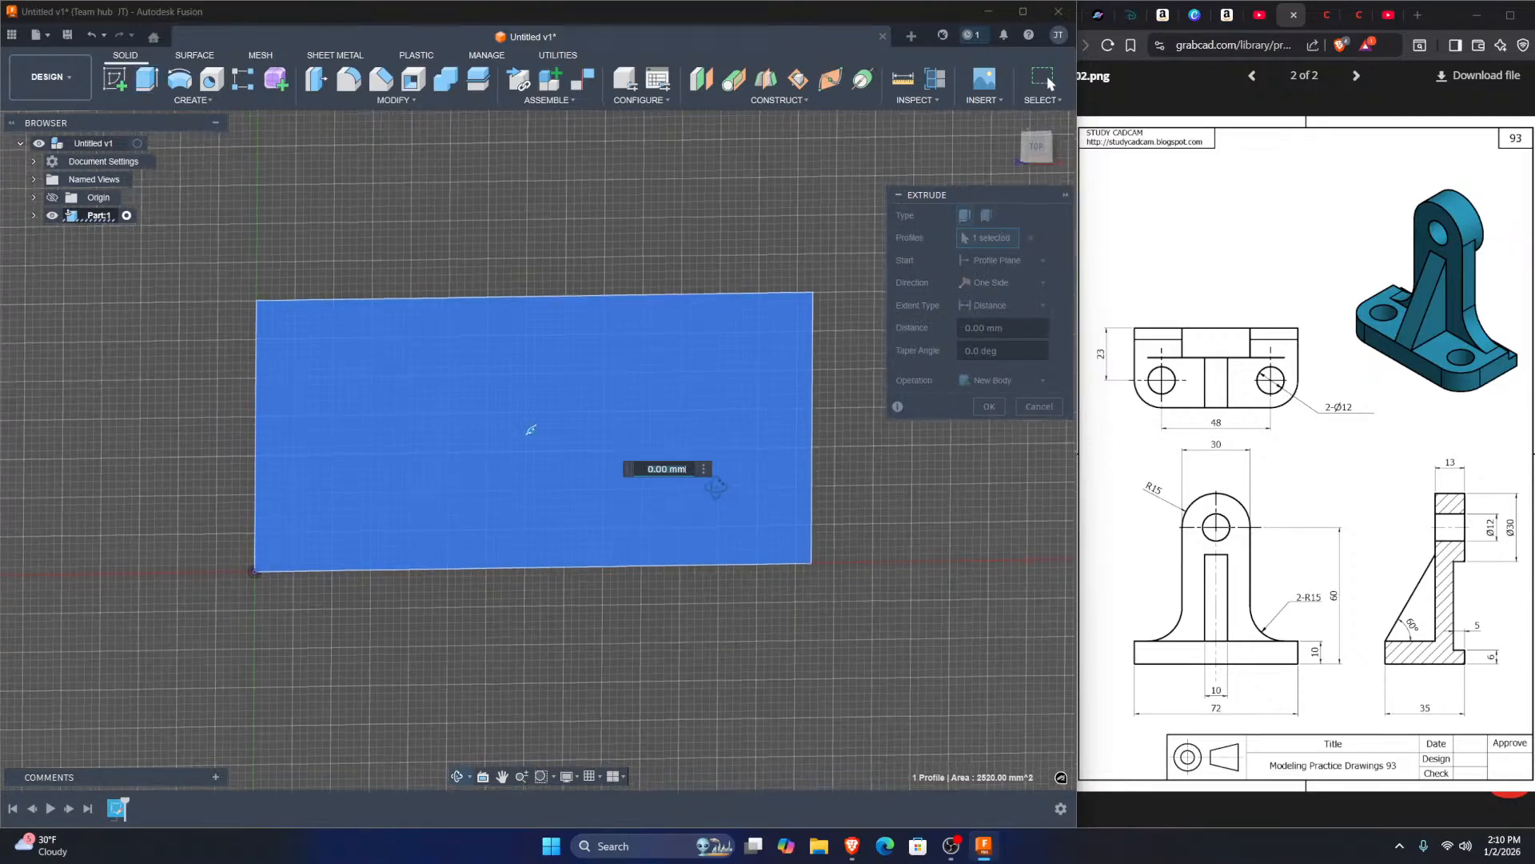
drag(522, 422, 499, 405)
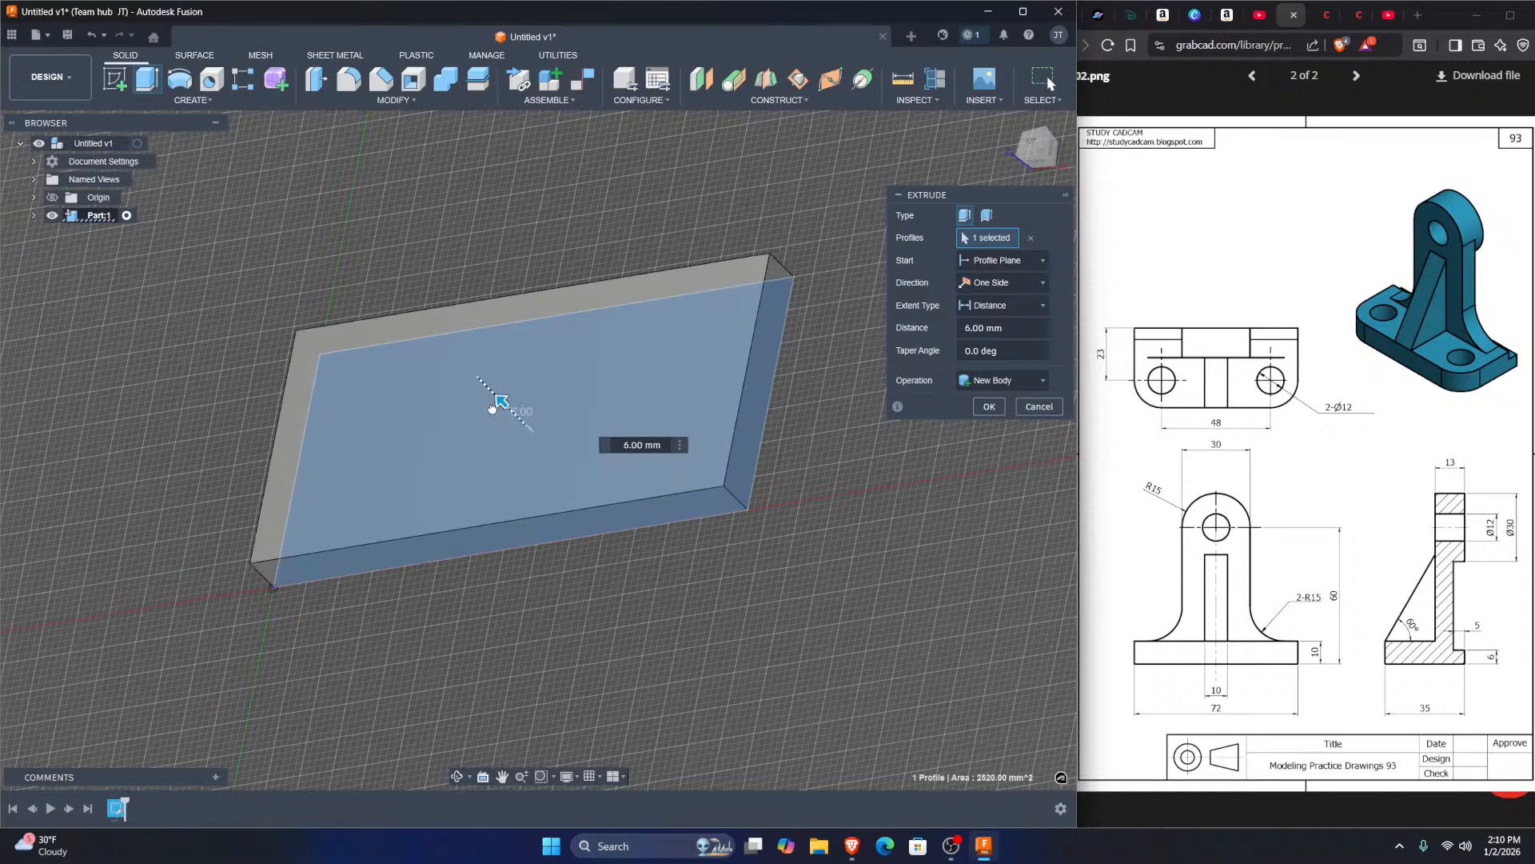
click(990, 407)
click(1034, 145)
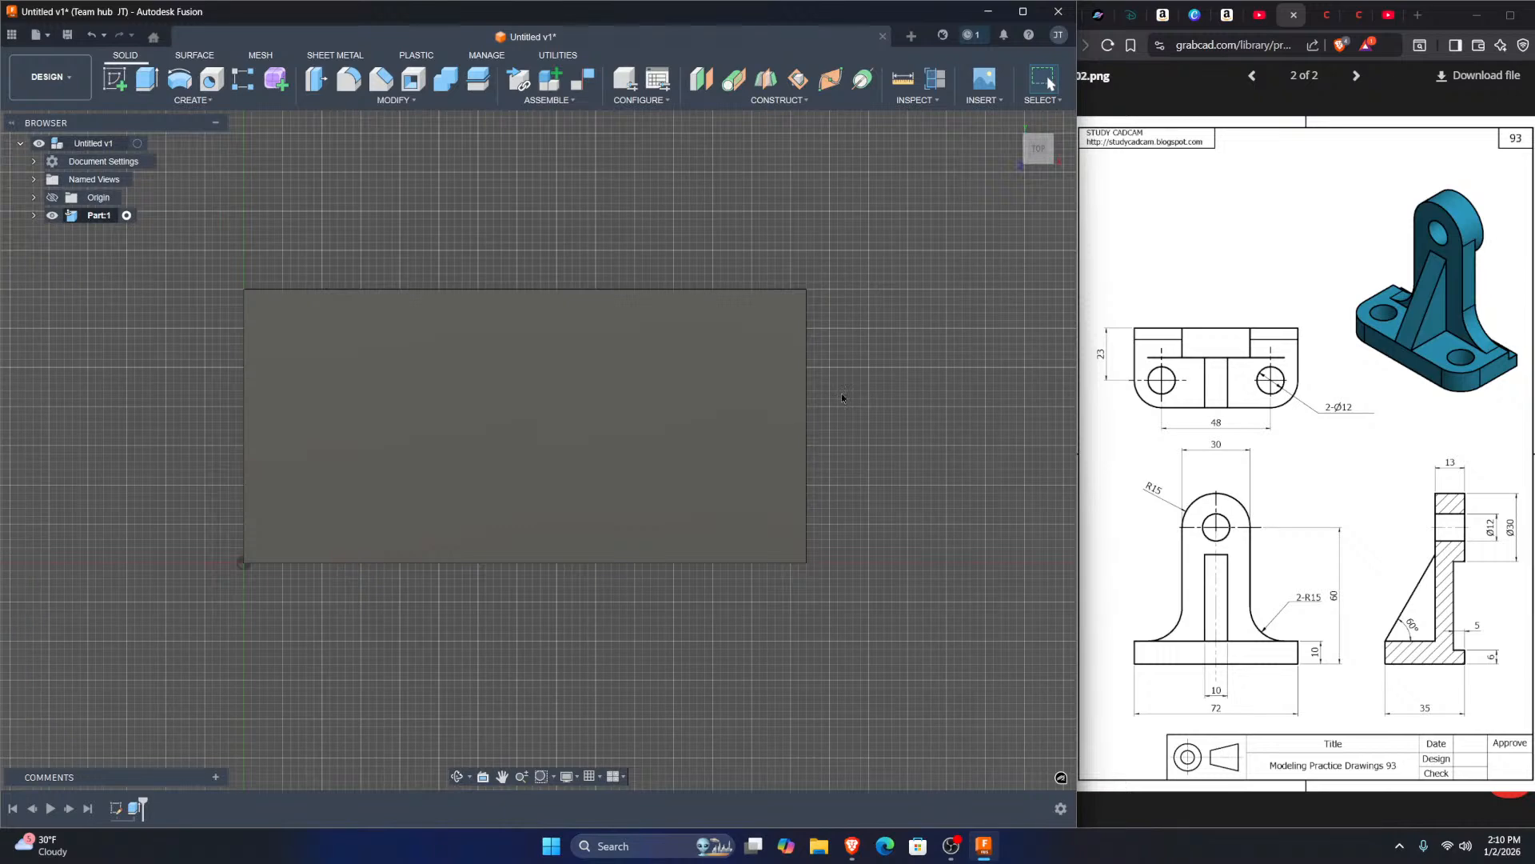
middle_drag(745, 421, 772, 475)
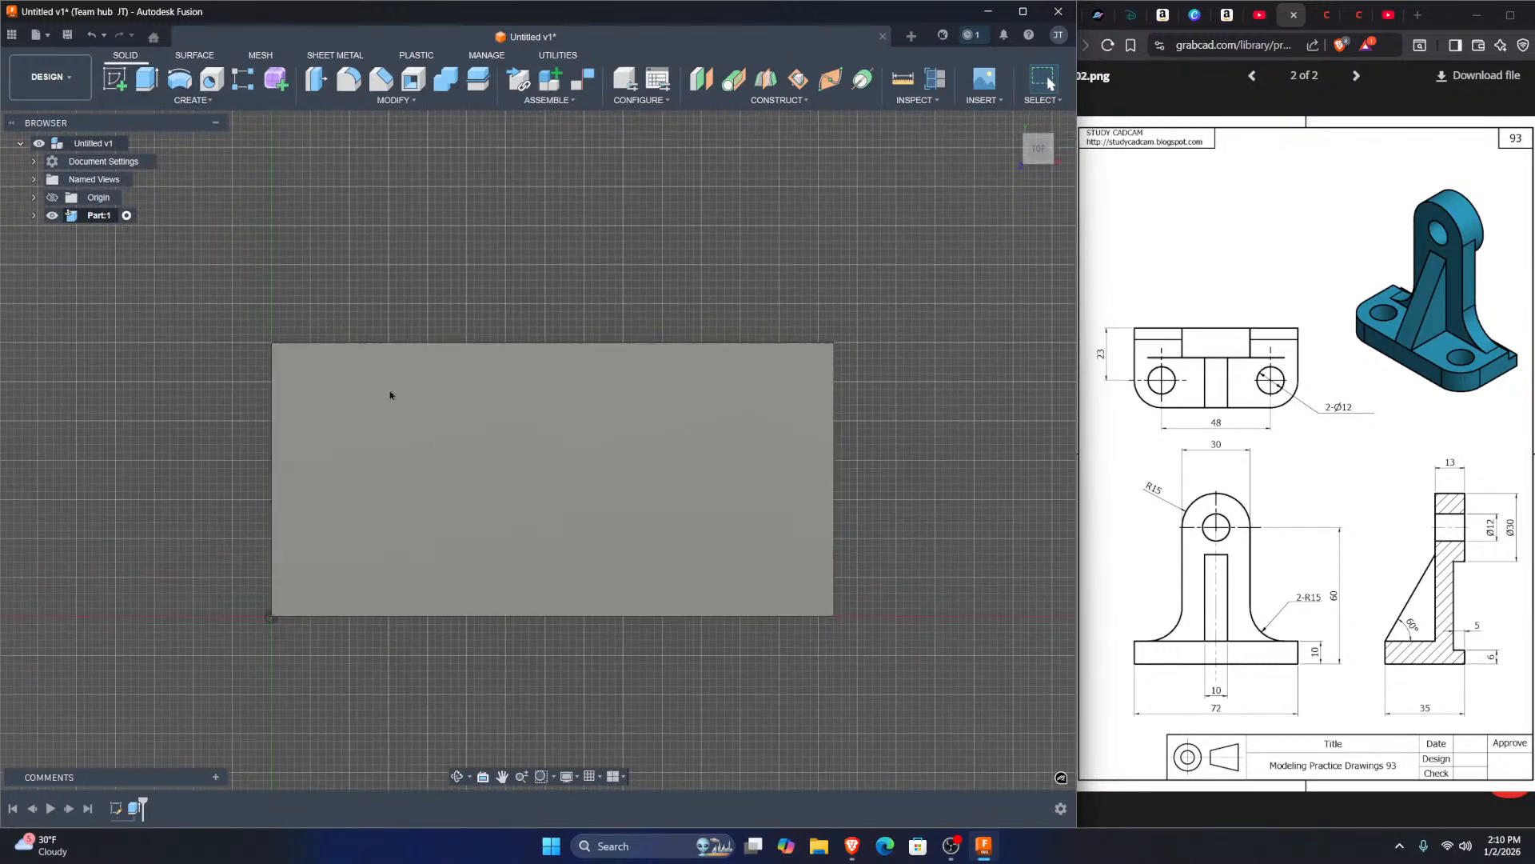
Step: Reopen the base sketch and add a two-point rectangle from the origin, 72 mm wide and 30 mm high
shift+middle_drag(558, 501, 501, 429)
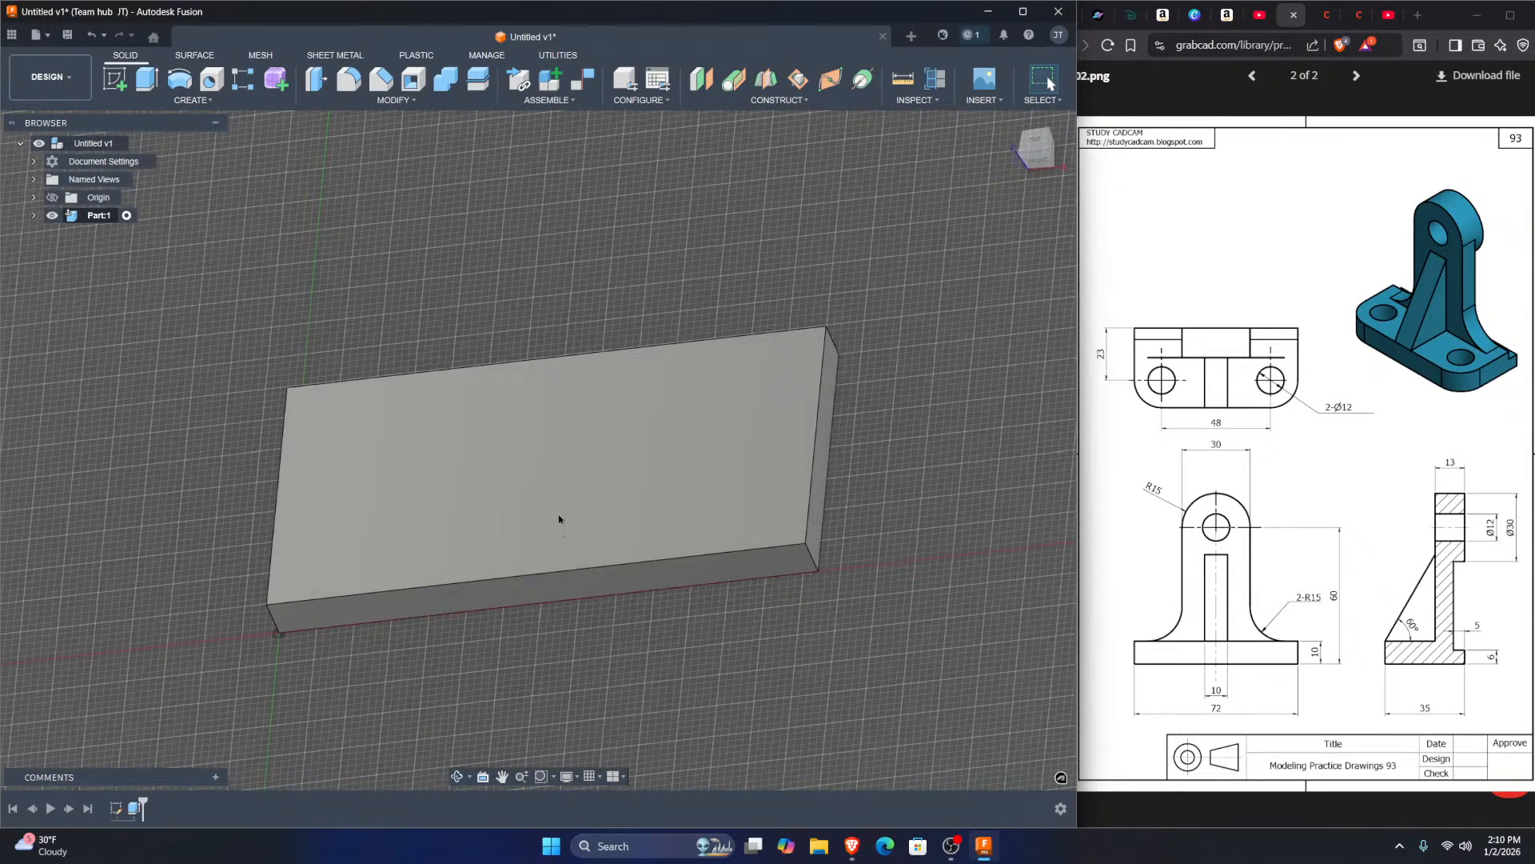
double_click(116, 808)
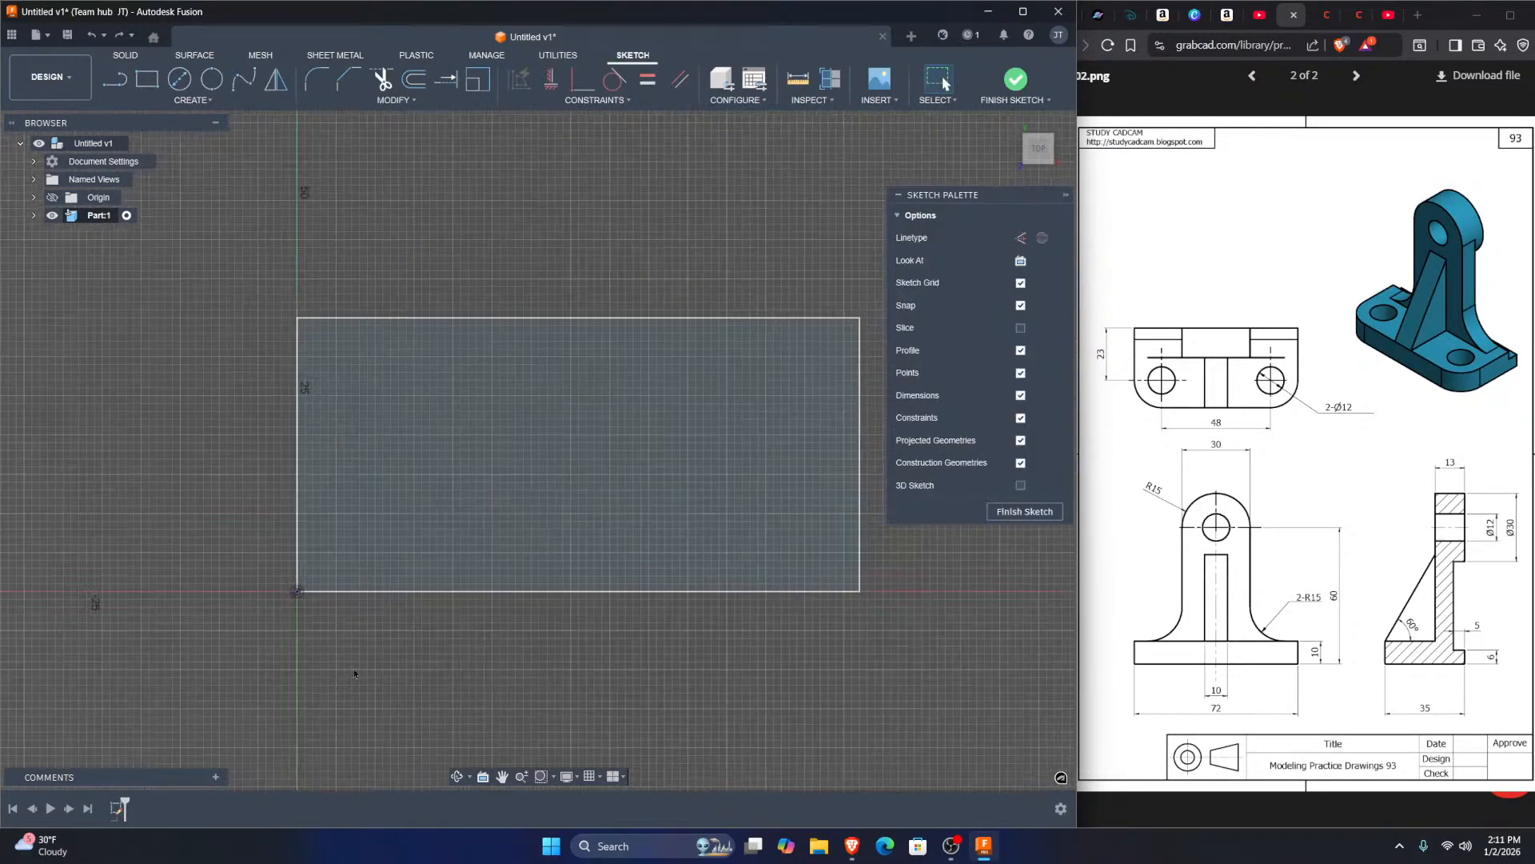
key(r)
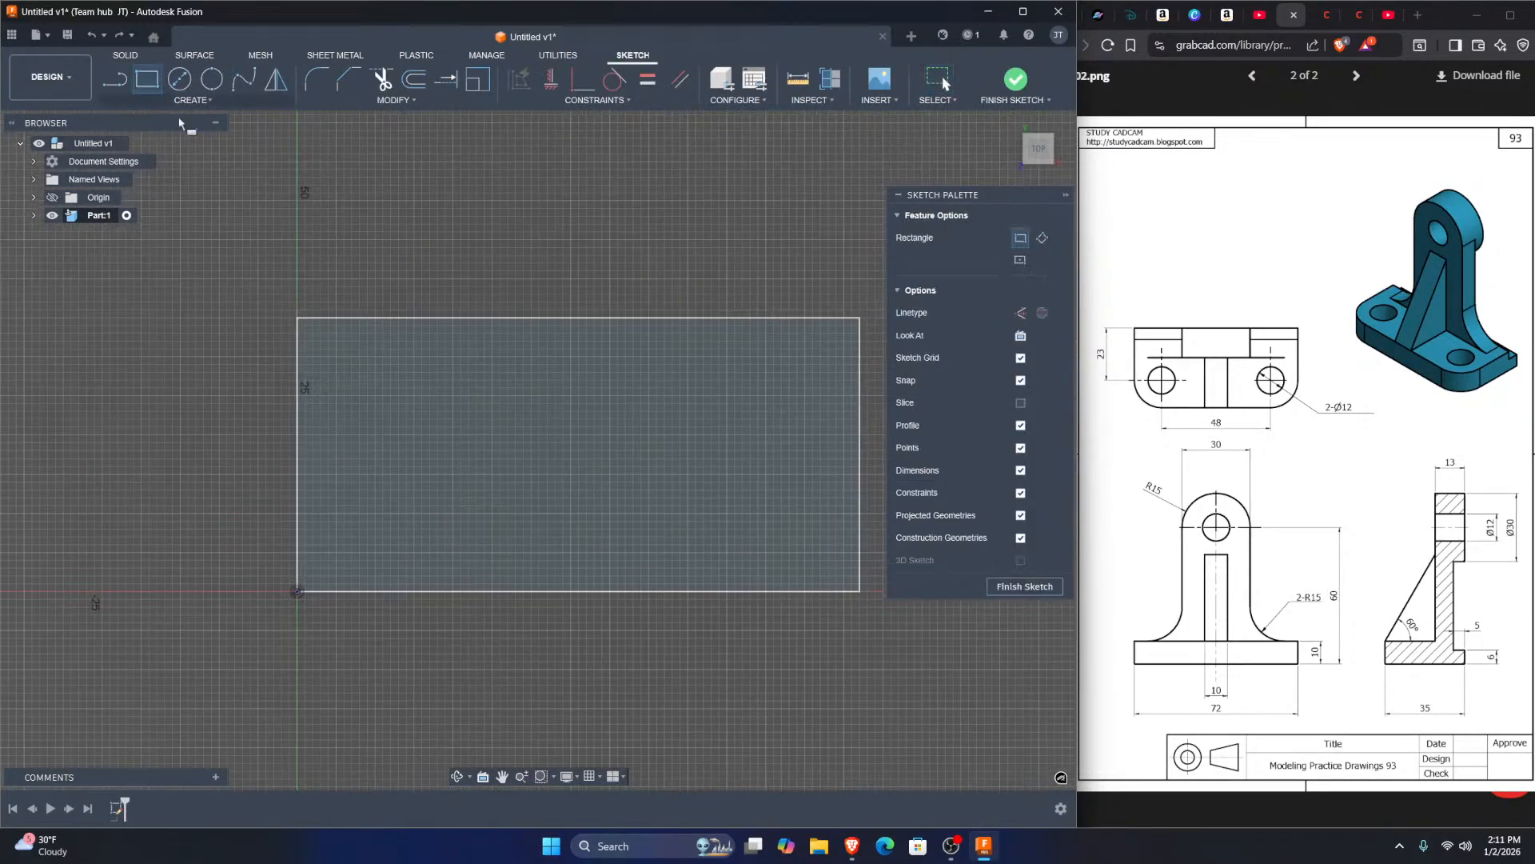
click(298, 591)
middle_drag(478, 469, 299, 546)
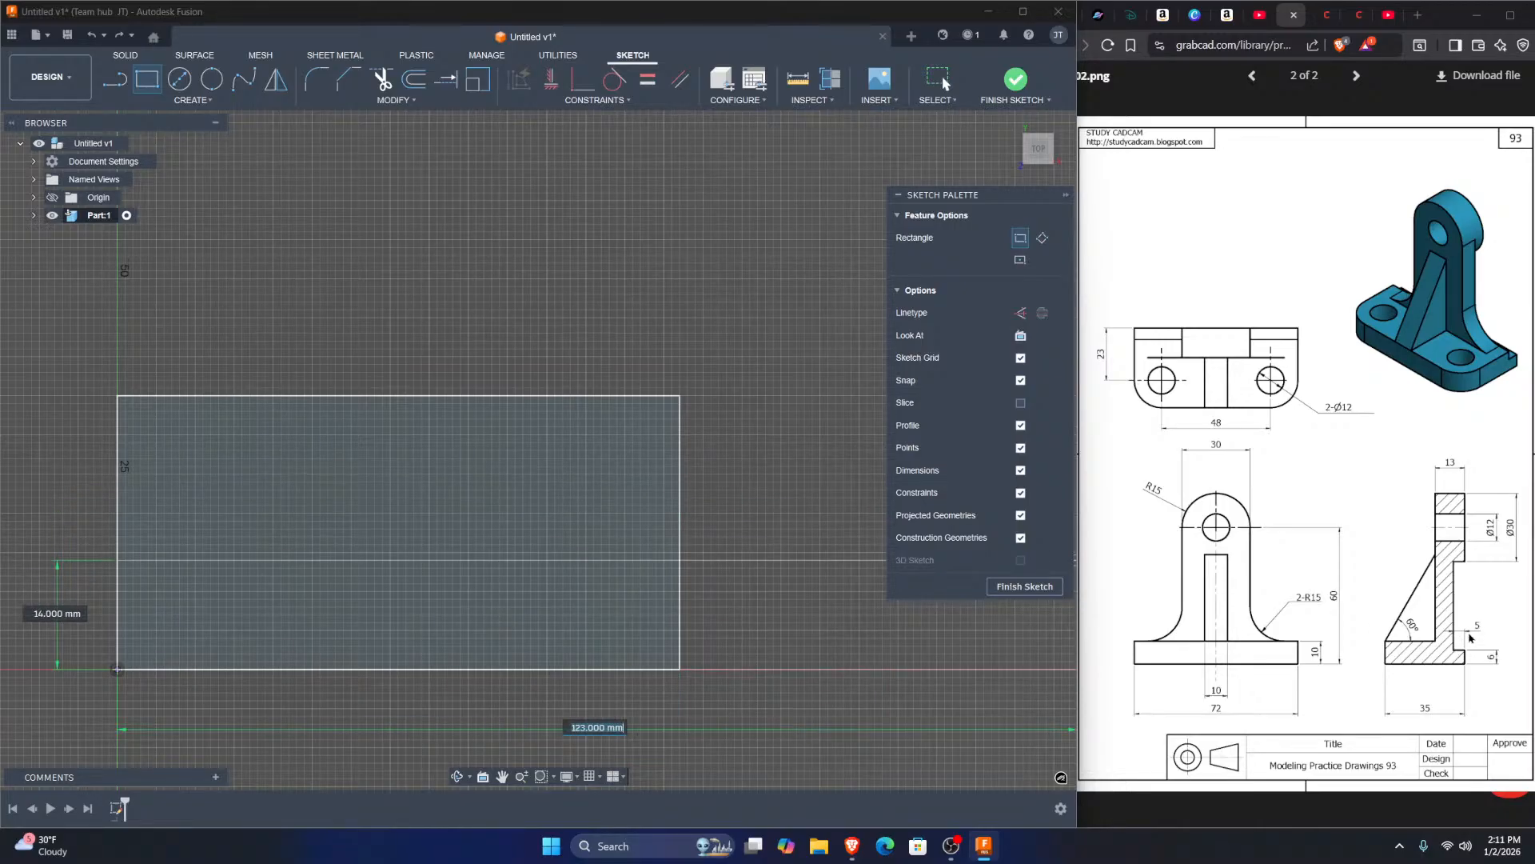
middle_drag(573, 596, 737, 572)
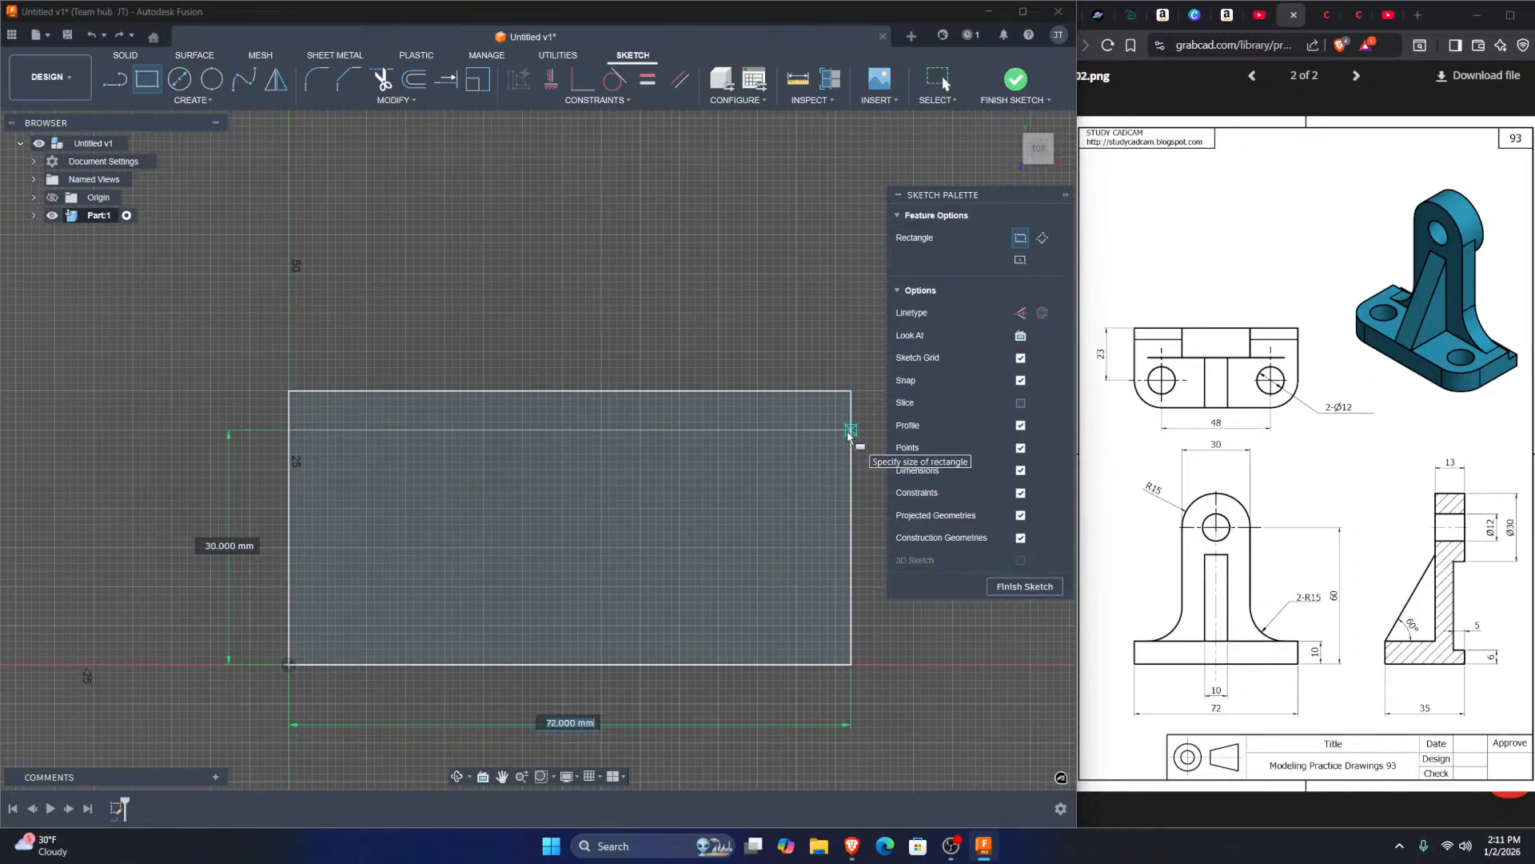
text(30)
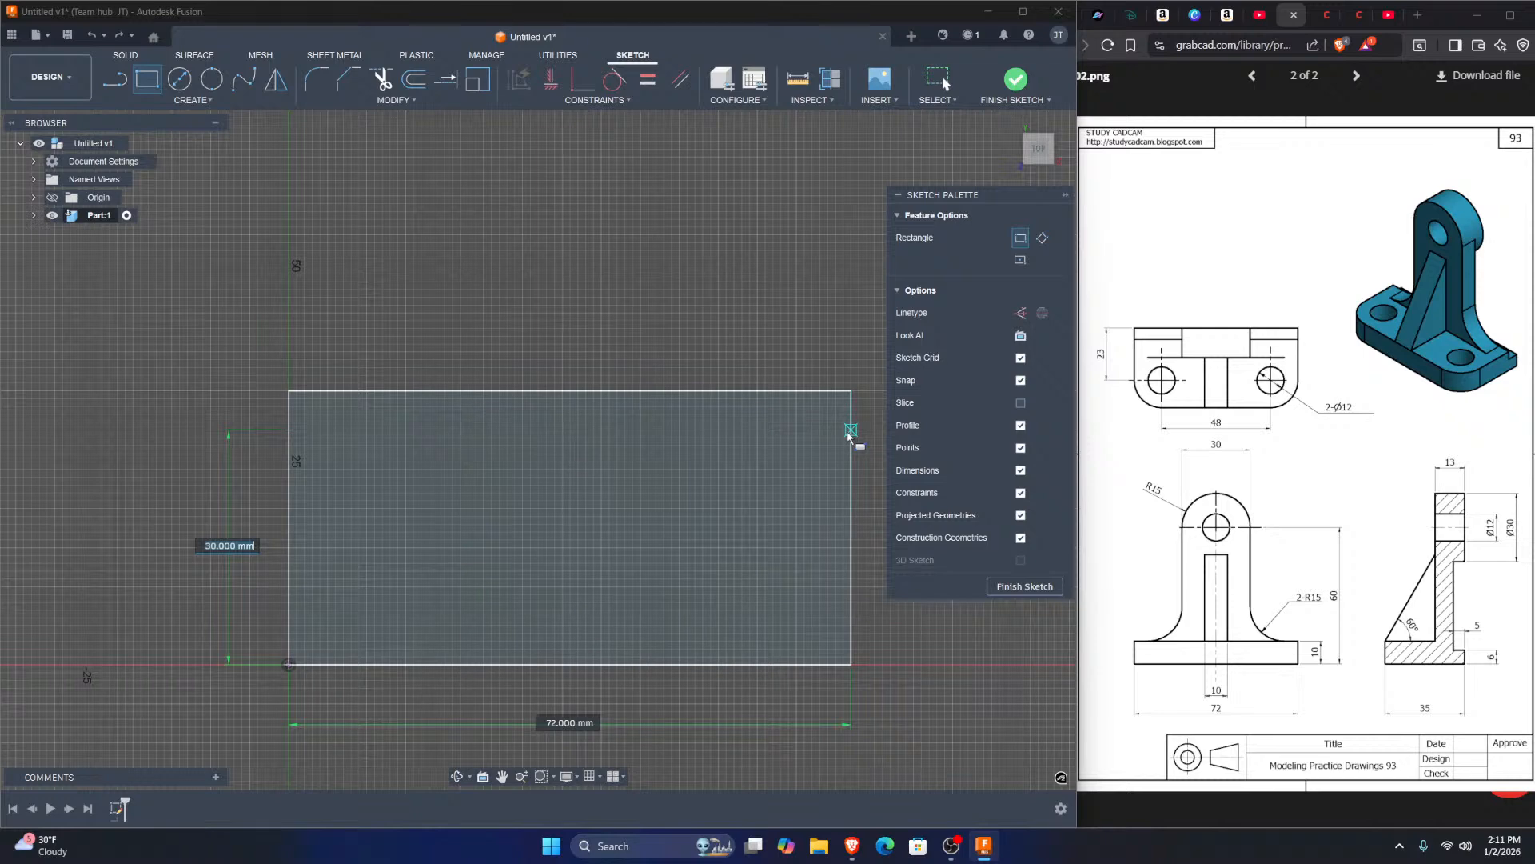
key(Return)
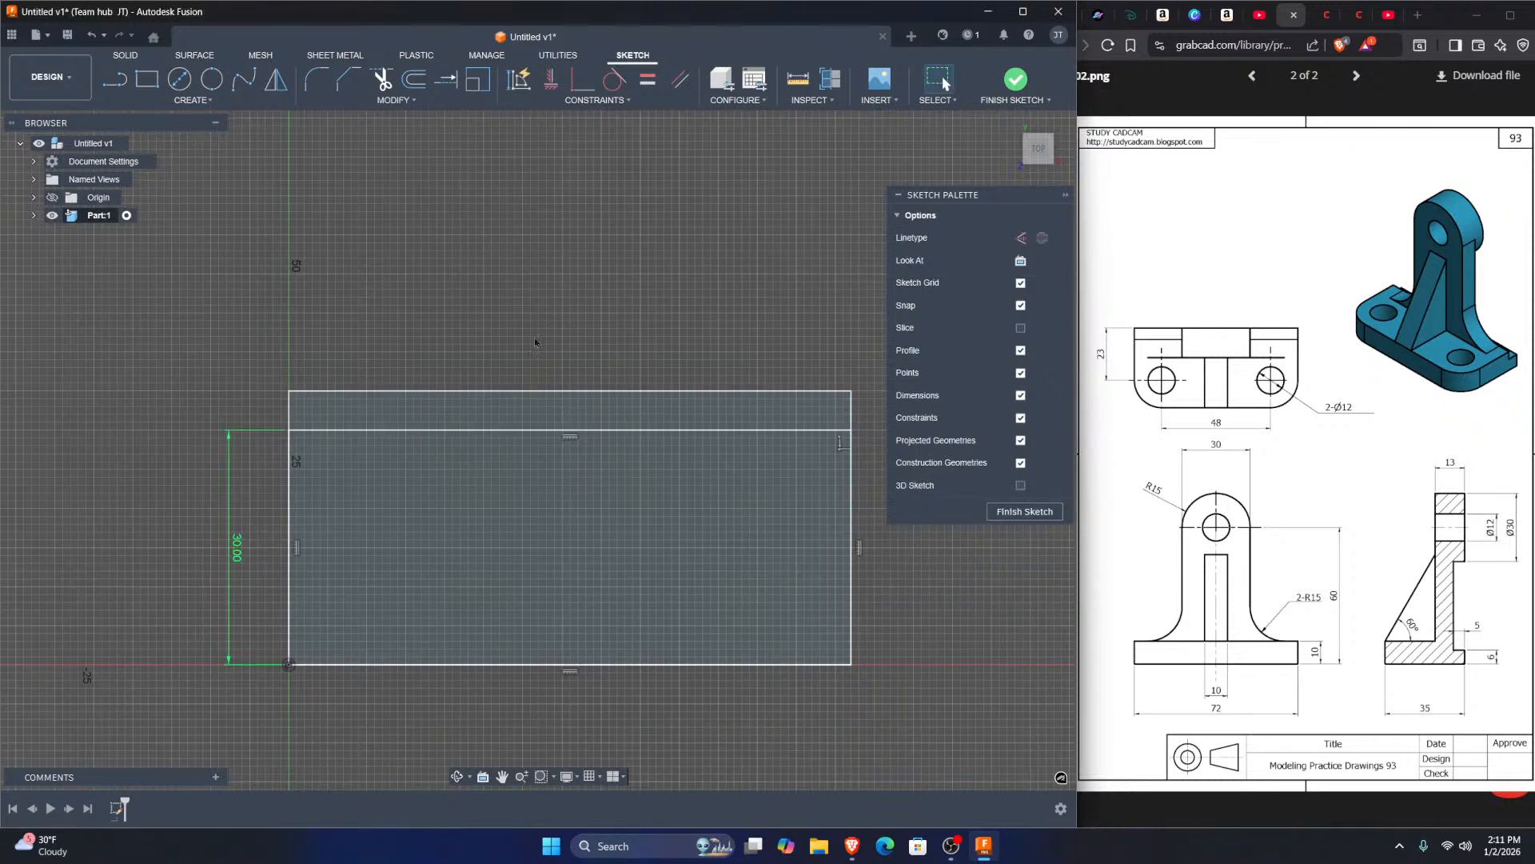
Step: Extrude the 72 by 30 mm profile upward 10 mm as a new body
click(627, 483)
shift+middle_drag(643, 485, 554, 489)
key(e)
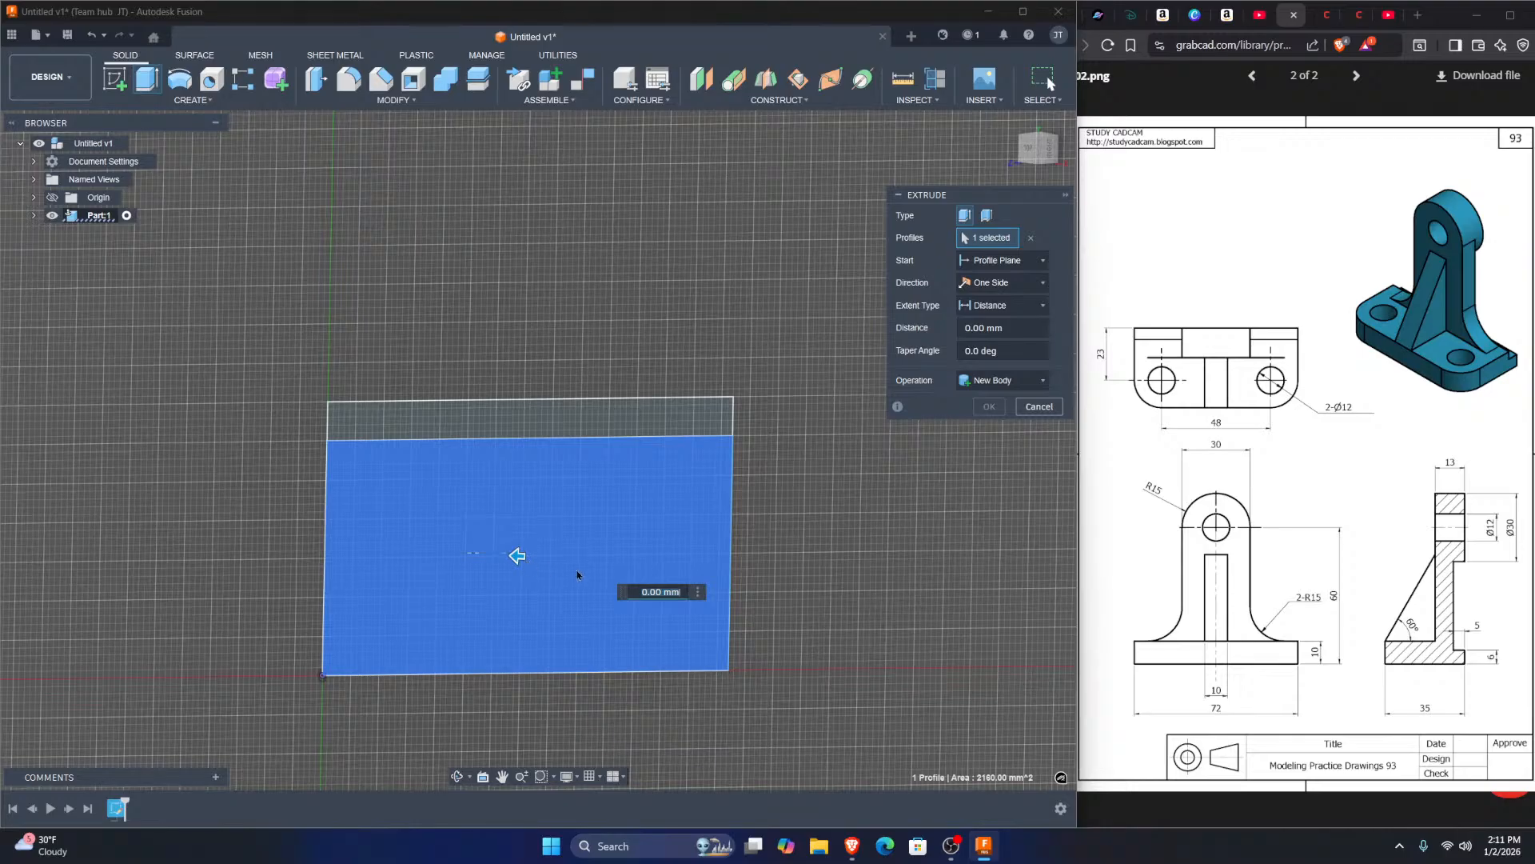
text(10)
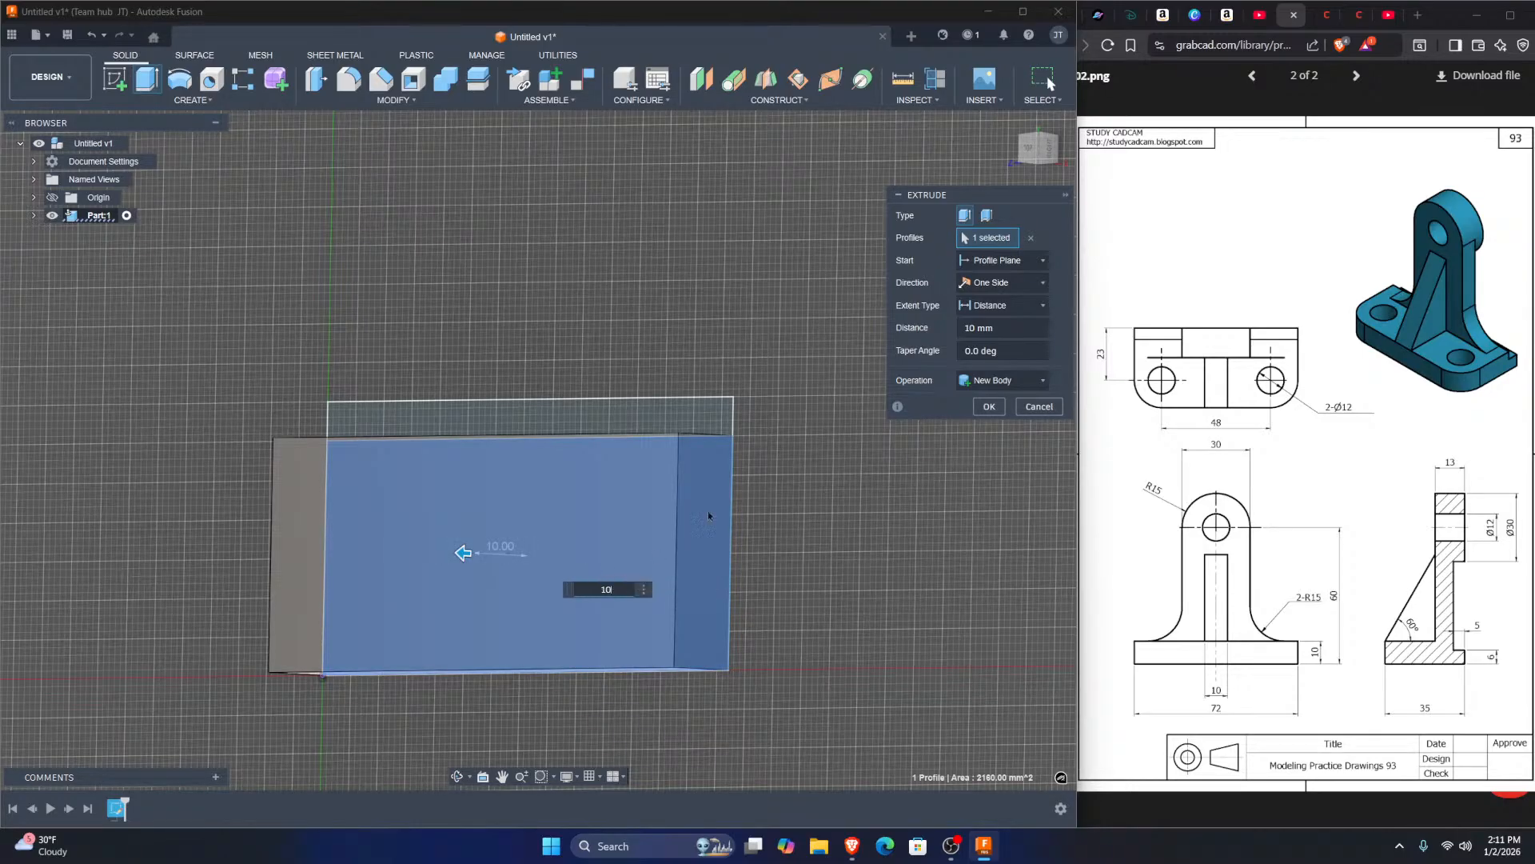
click(990, 406)
shift+middle_drag(798, 425, 657, 422)
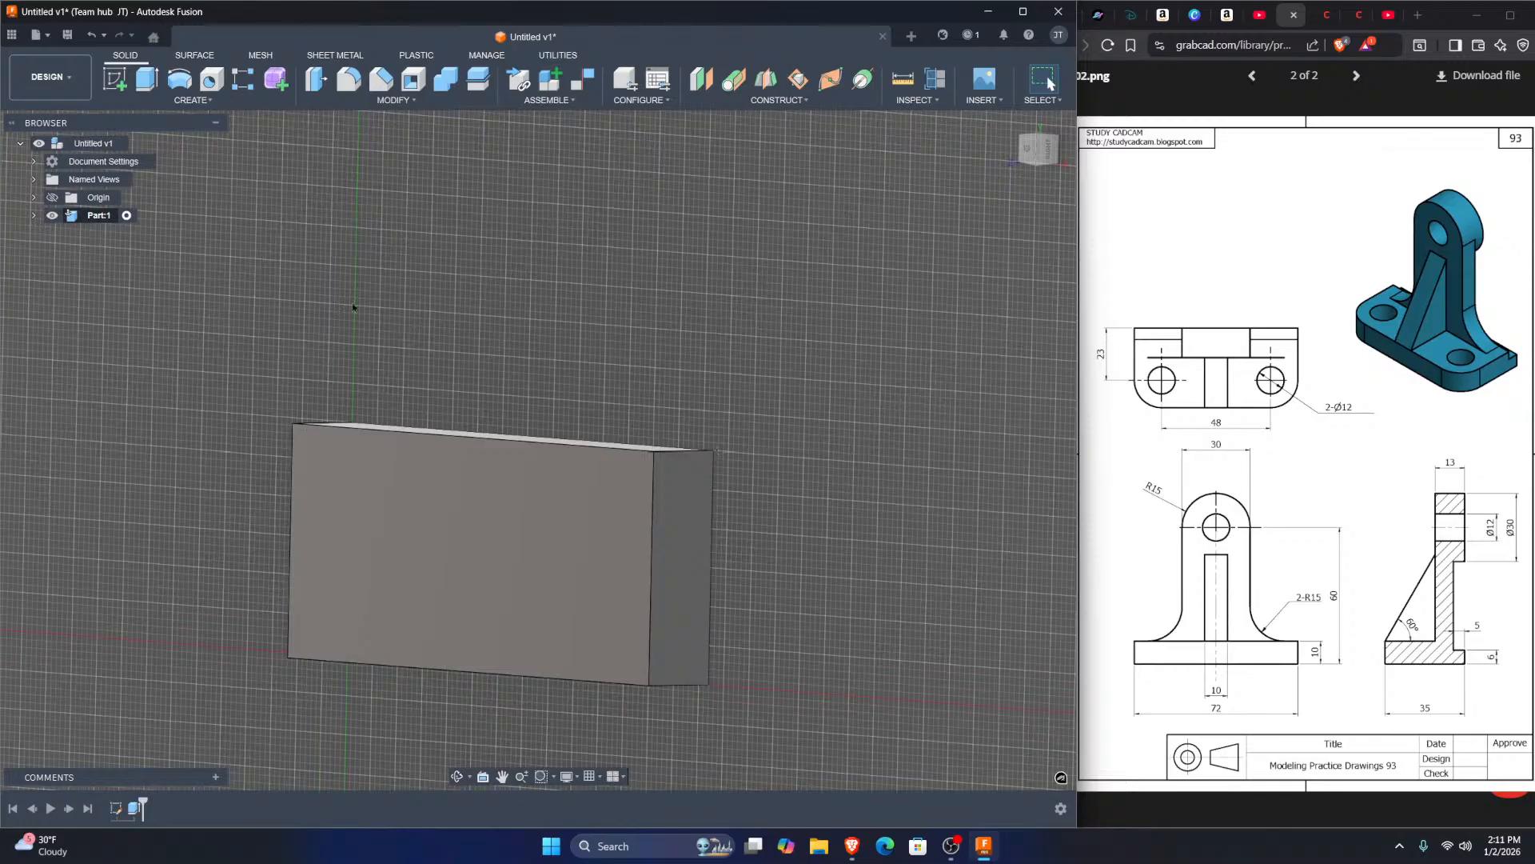
Step: Show the base sketch and extrude its remaining narrow rear strip upward 6 mm, joined to the body
click(34, 215)
click(47, 270)
click(80, 288)
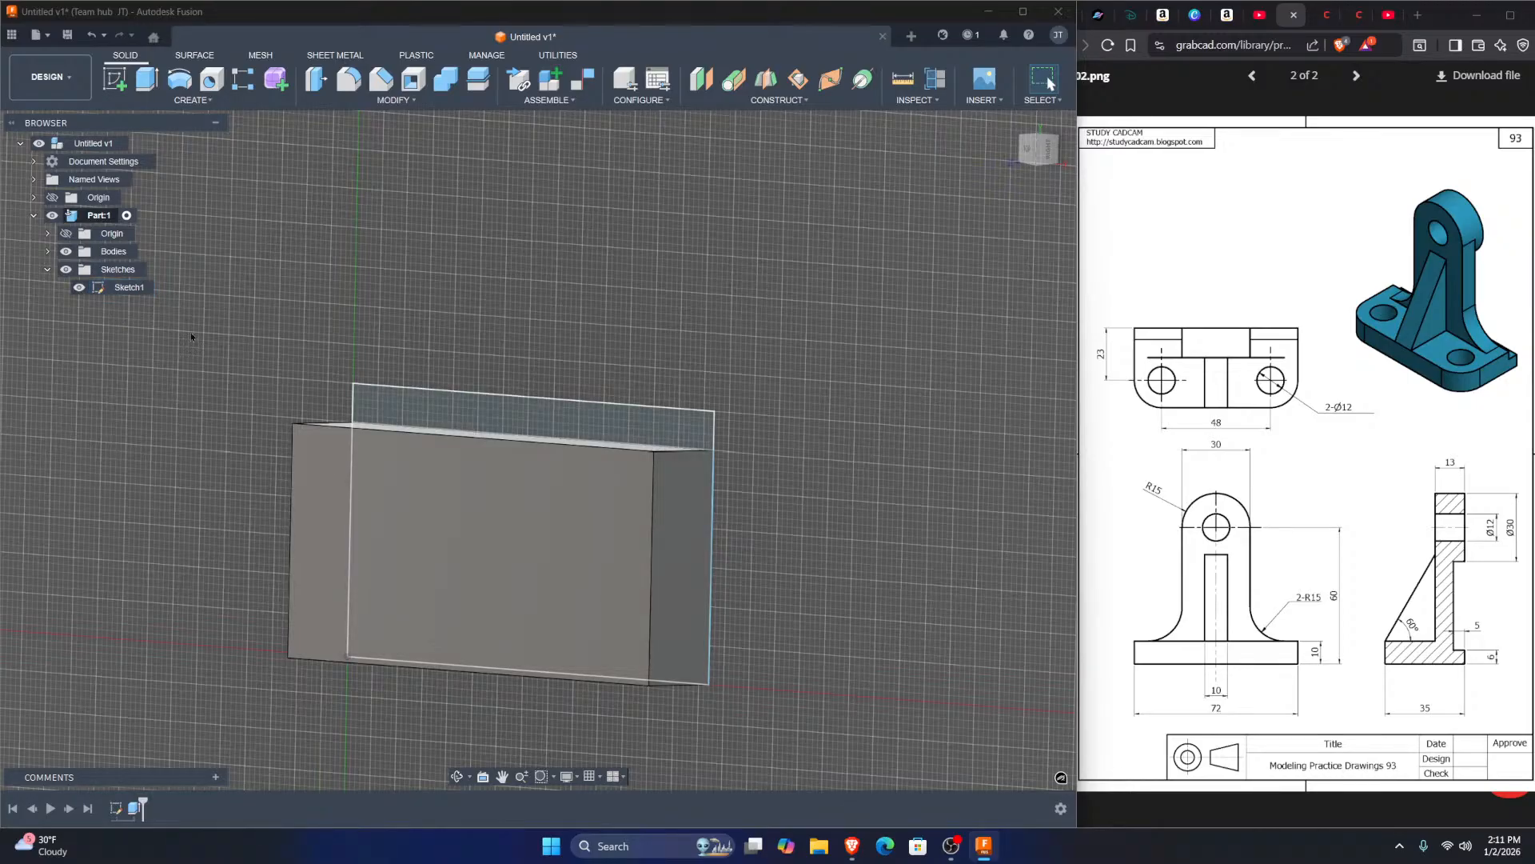
click(694, 444)
shift+middle_drag(694, 444, 638, 432)
key(e)
drag(525, 417, 503, 417)
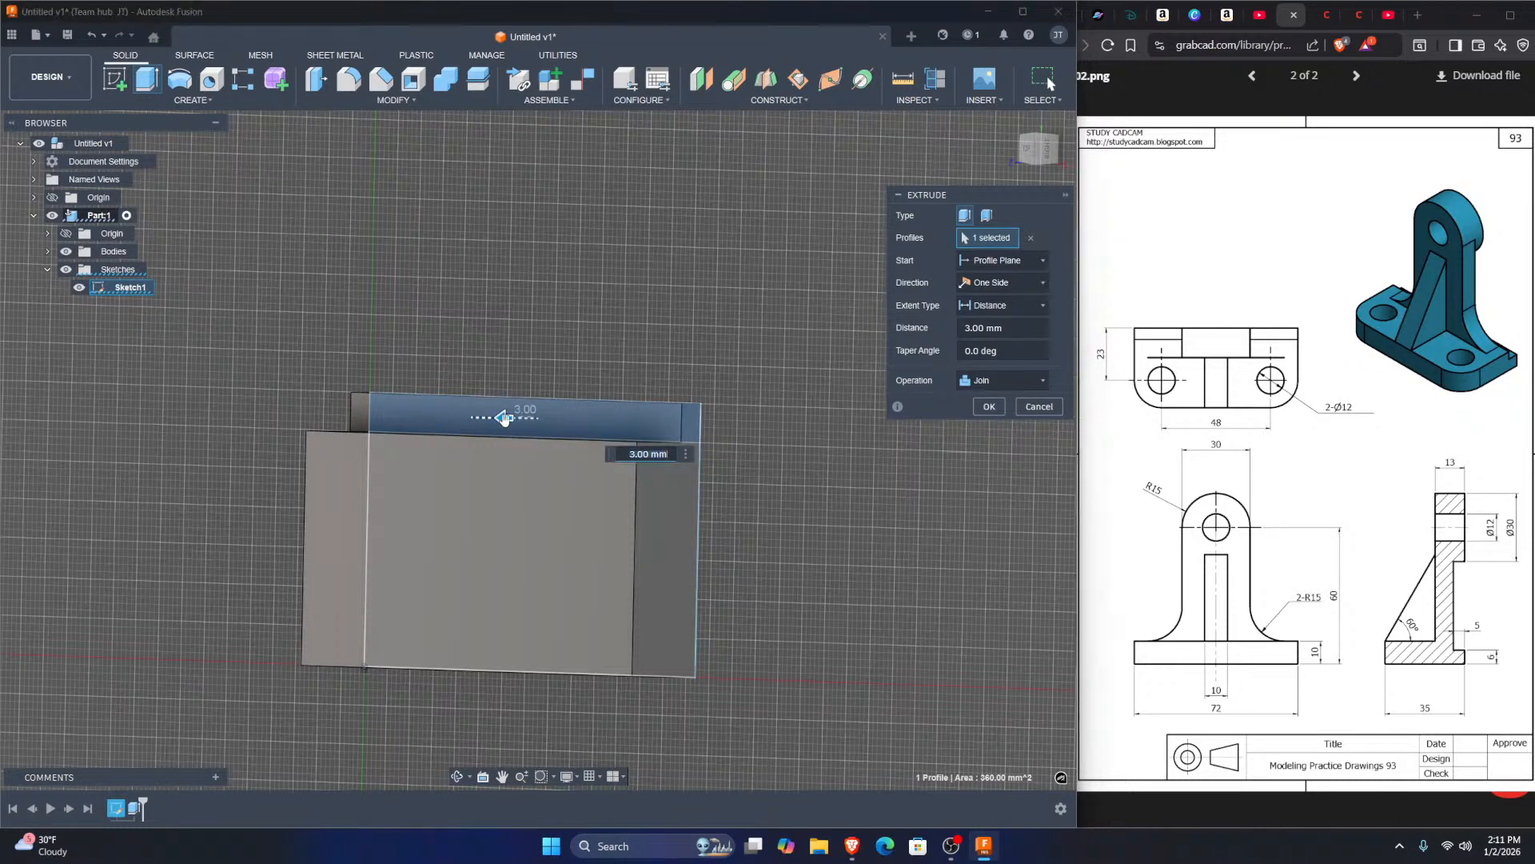
key(Return)
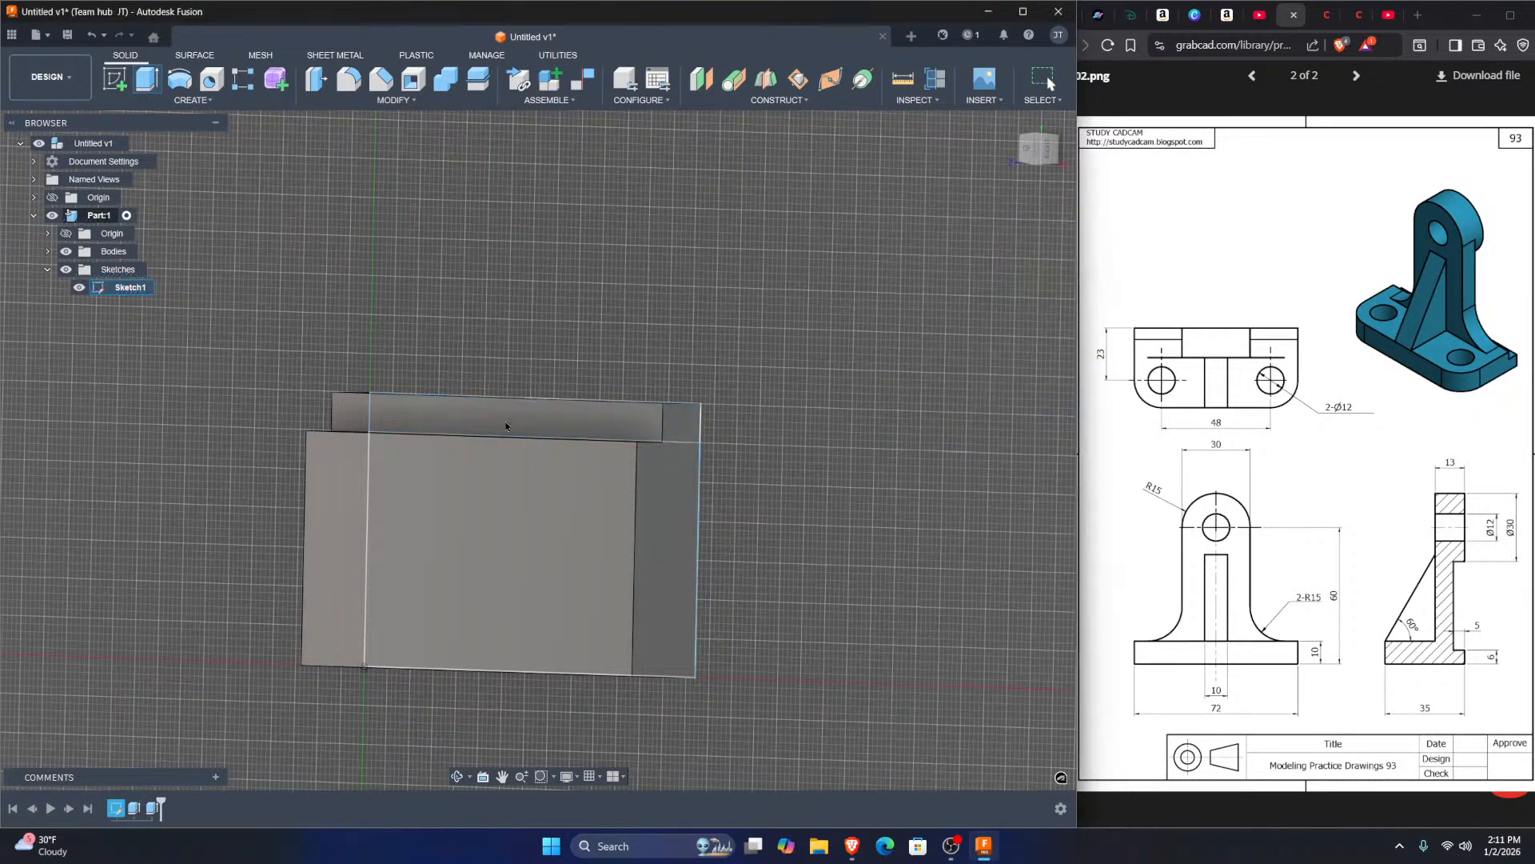
Step: Check the base's stepped side profile against the drawing and hide the base sketch
shift+middle_drag(526, 499, 497, 507)
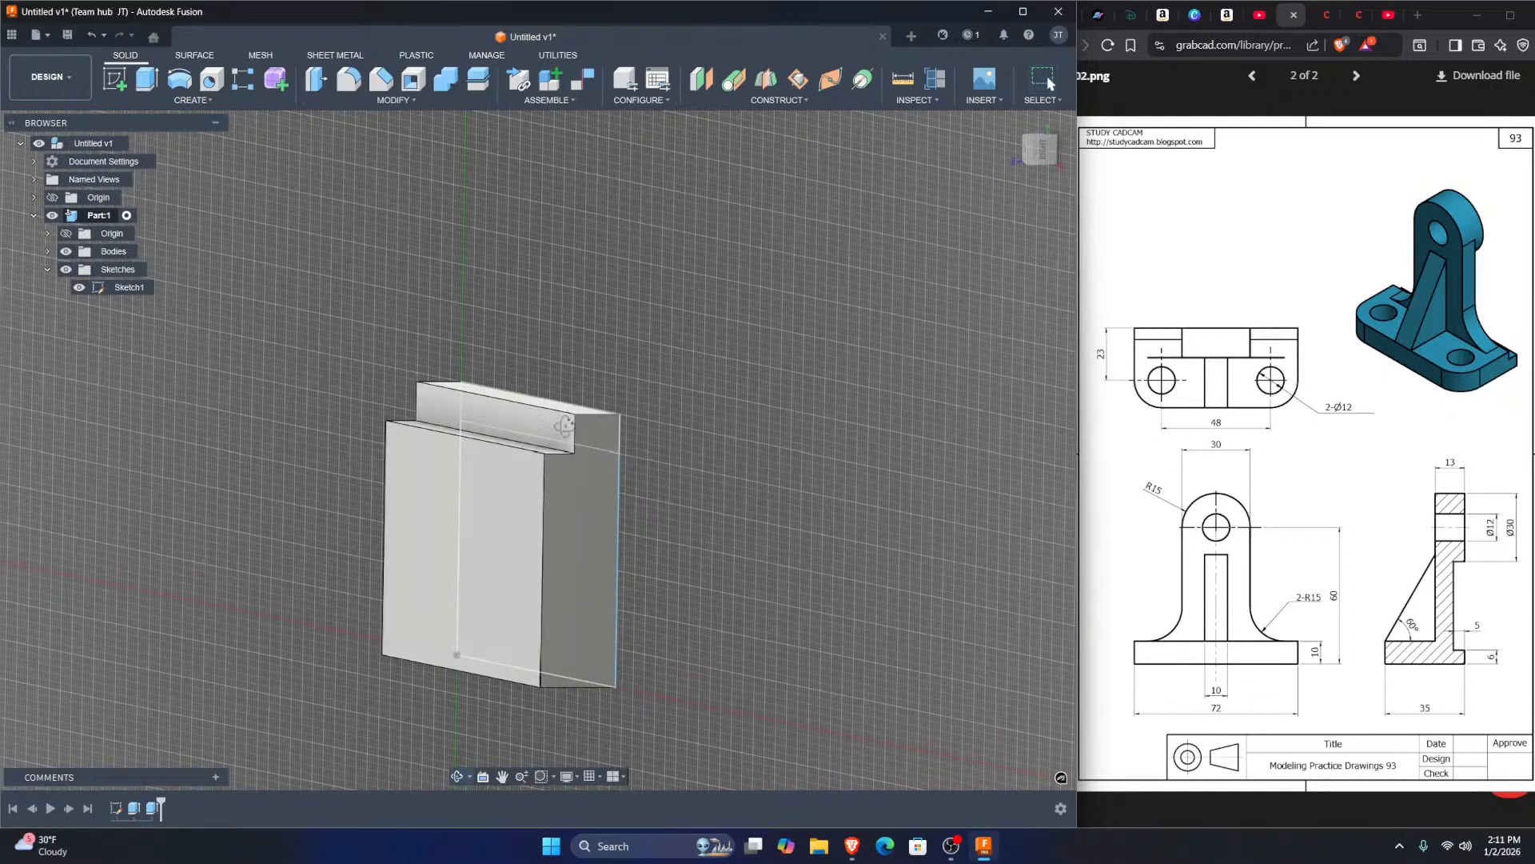
shift+middle_drag(569, 427, 548, 424)
click(1041, 148)
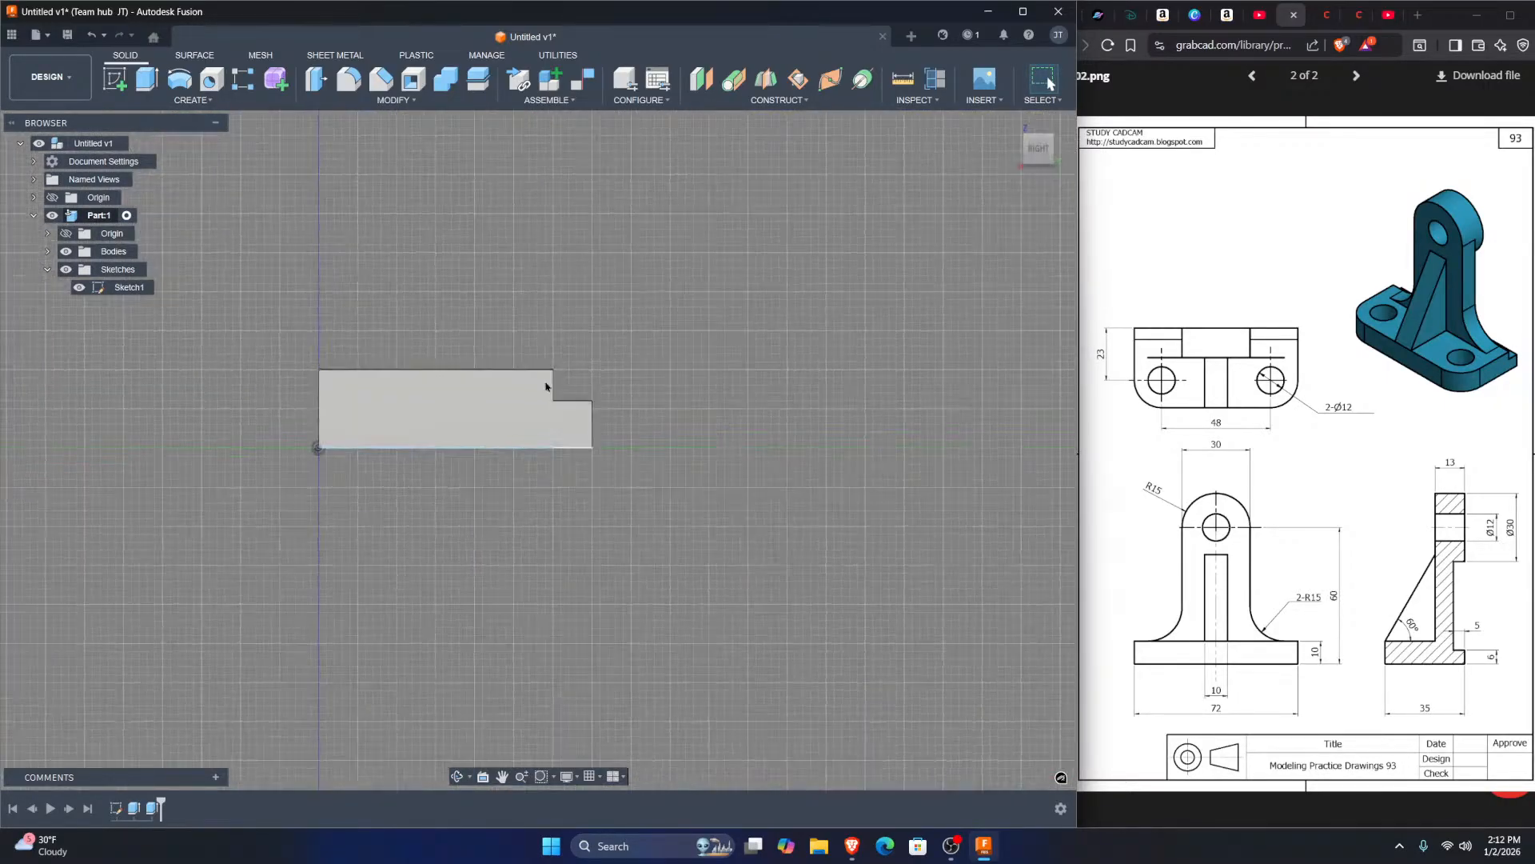
middle_drag(607, 430, 706, 502)
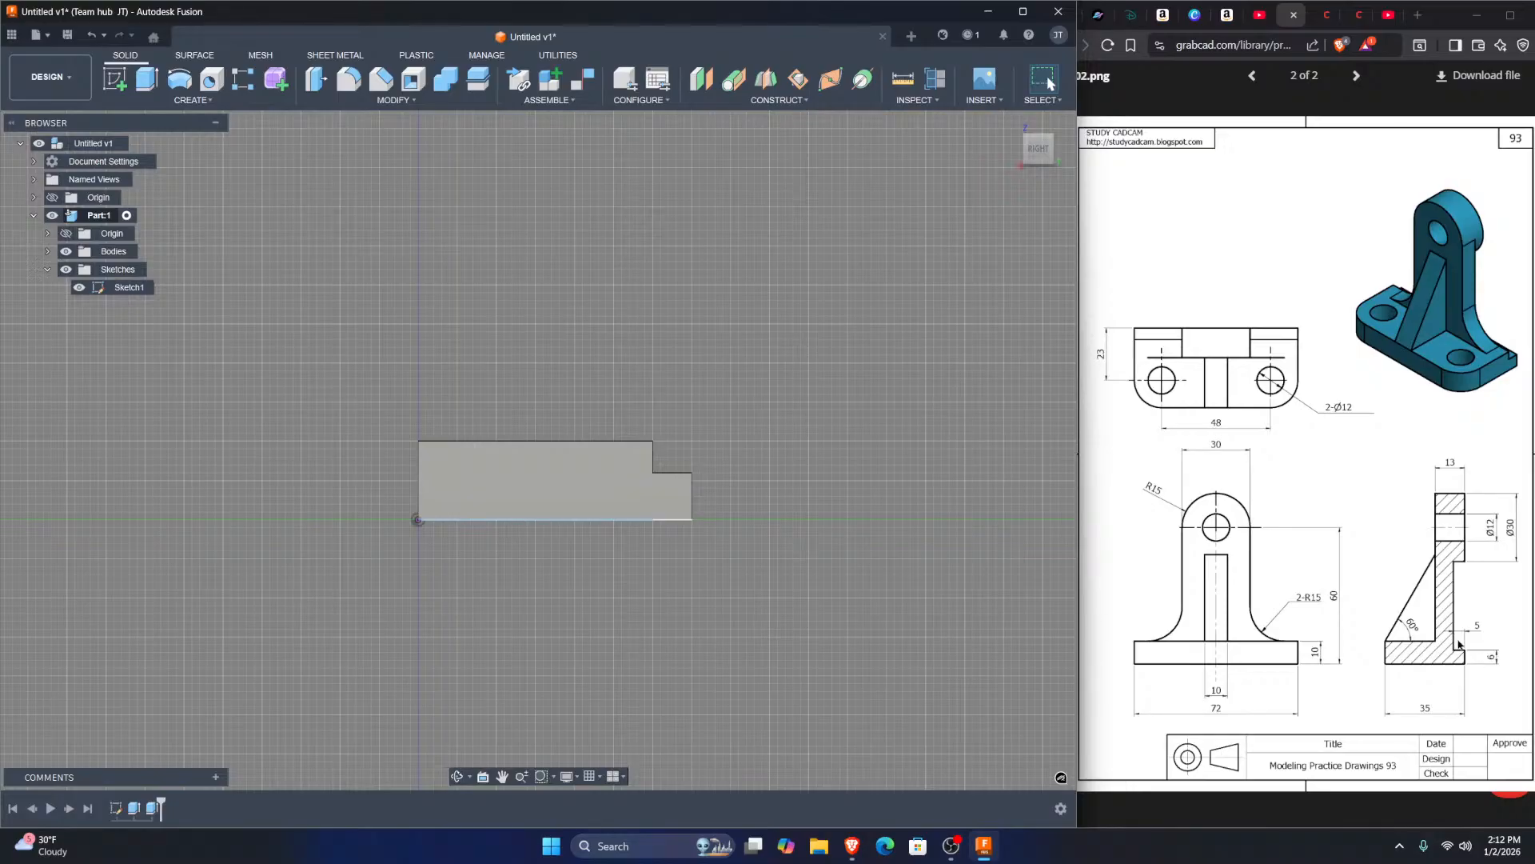
shift+middle_drag(740, 427, 274, 401)
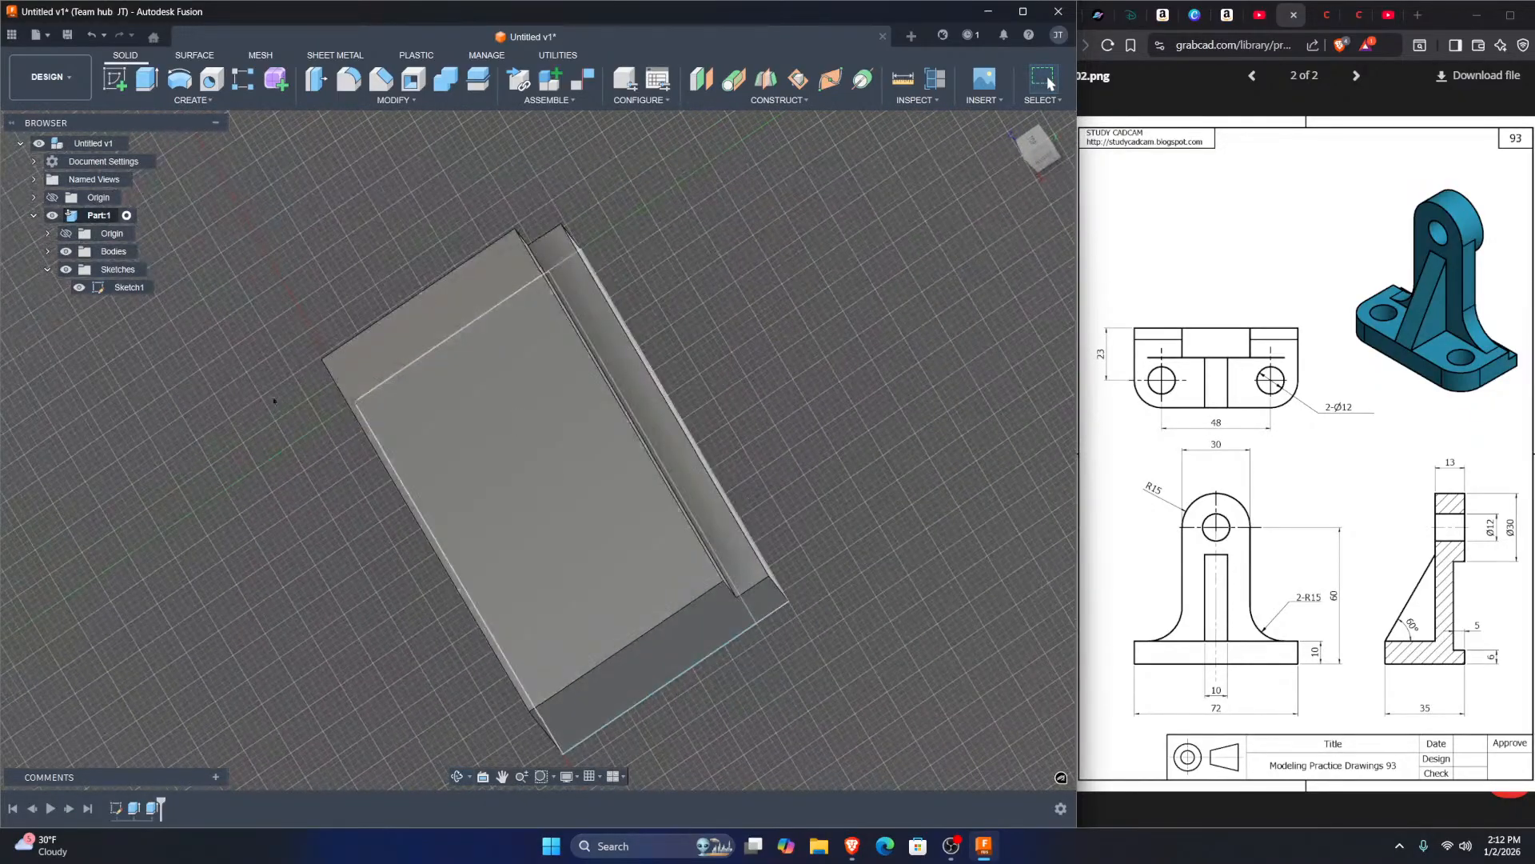
click(79, 287)
click(48, 270)
click(32, 216)
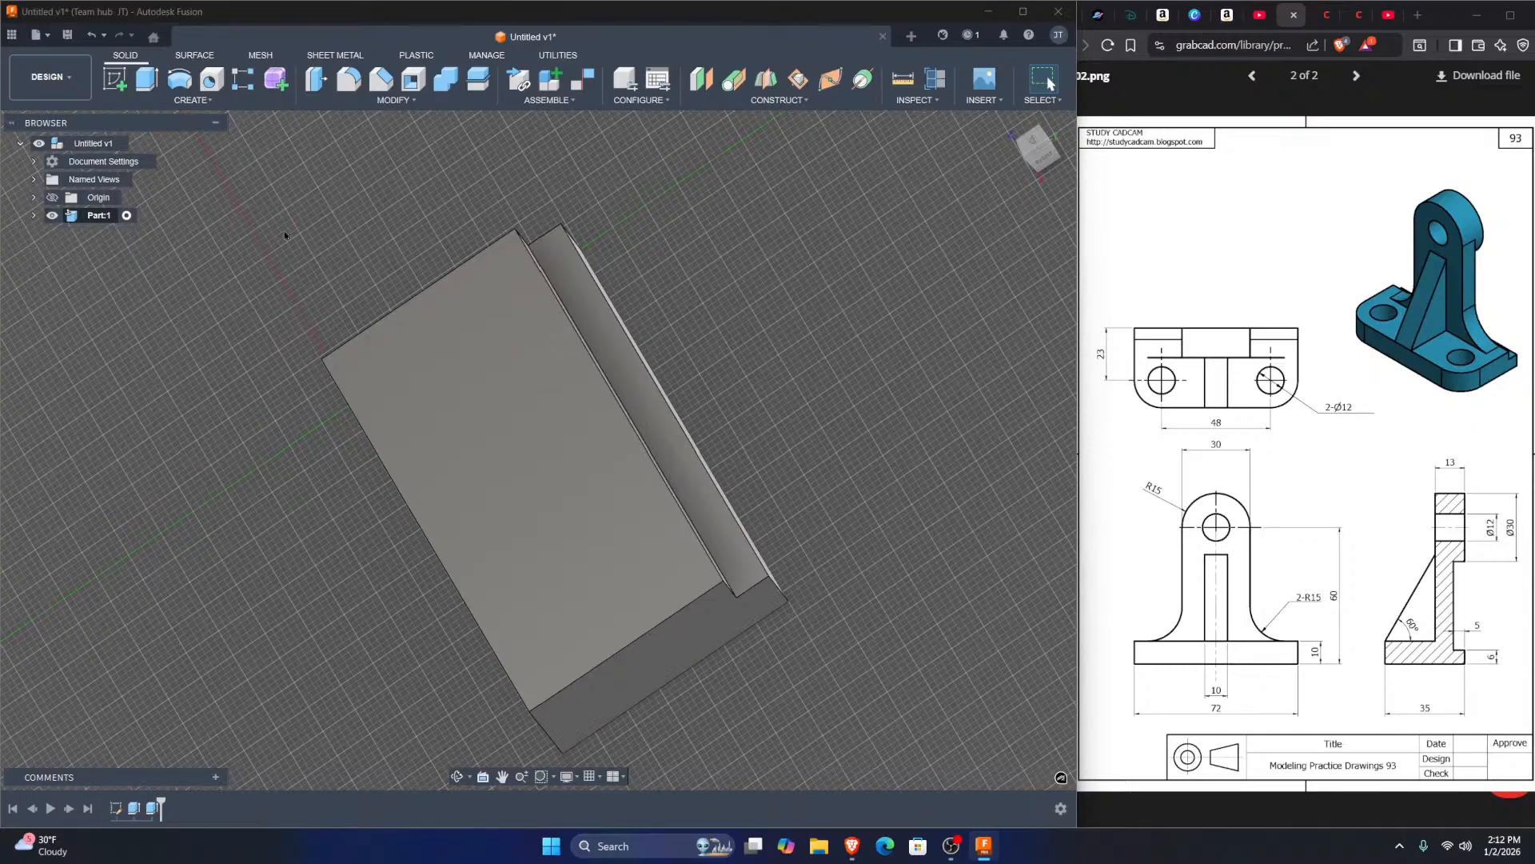
Step: Examine the stepped base from several sides and compare its orientation with the drawing views
shift+middle_drag(335, 383, 520, 416)
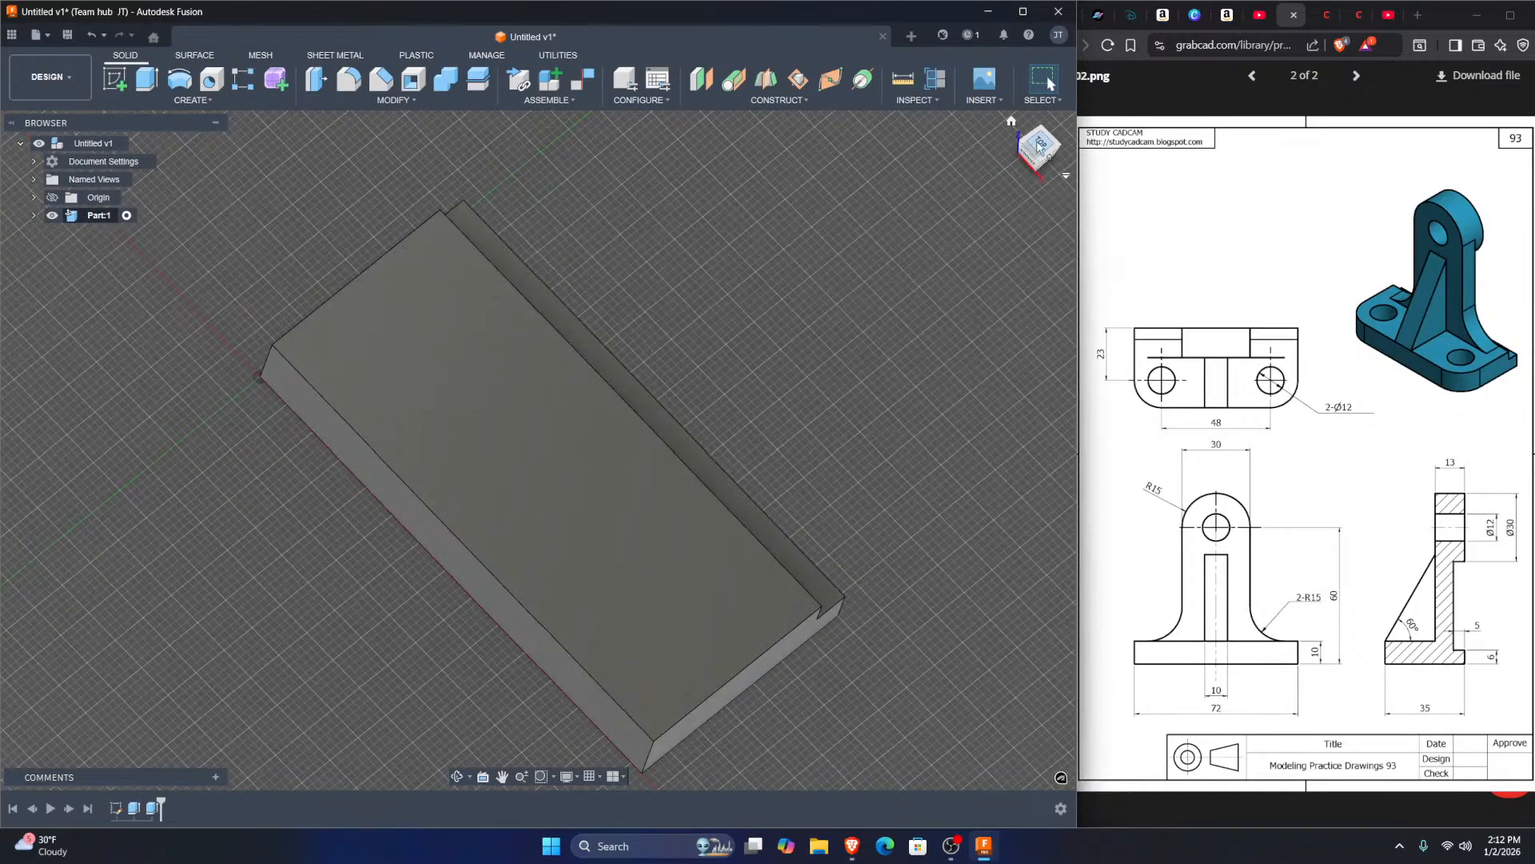
click(1038, 144)
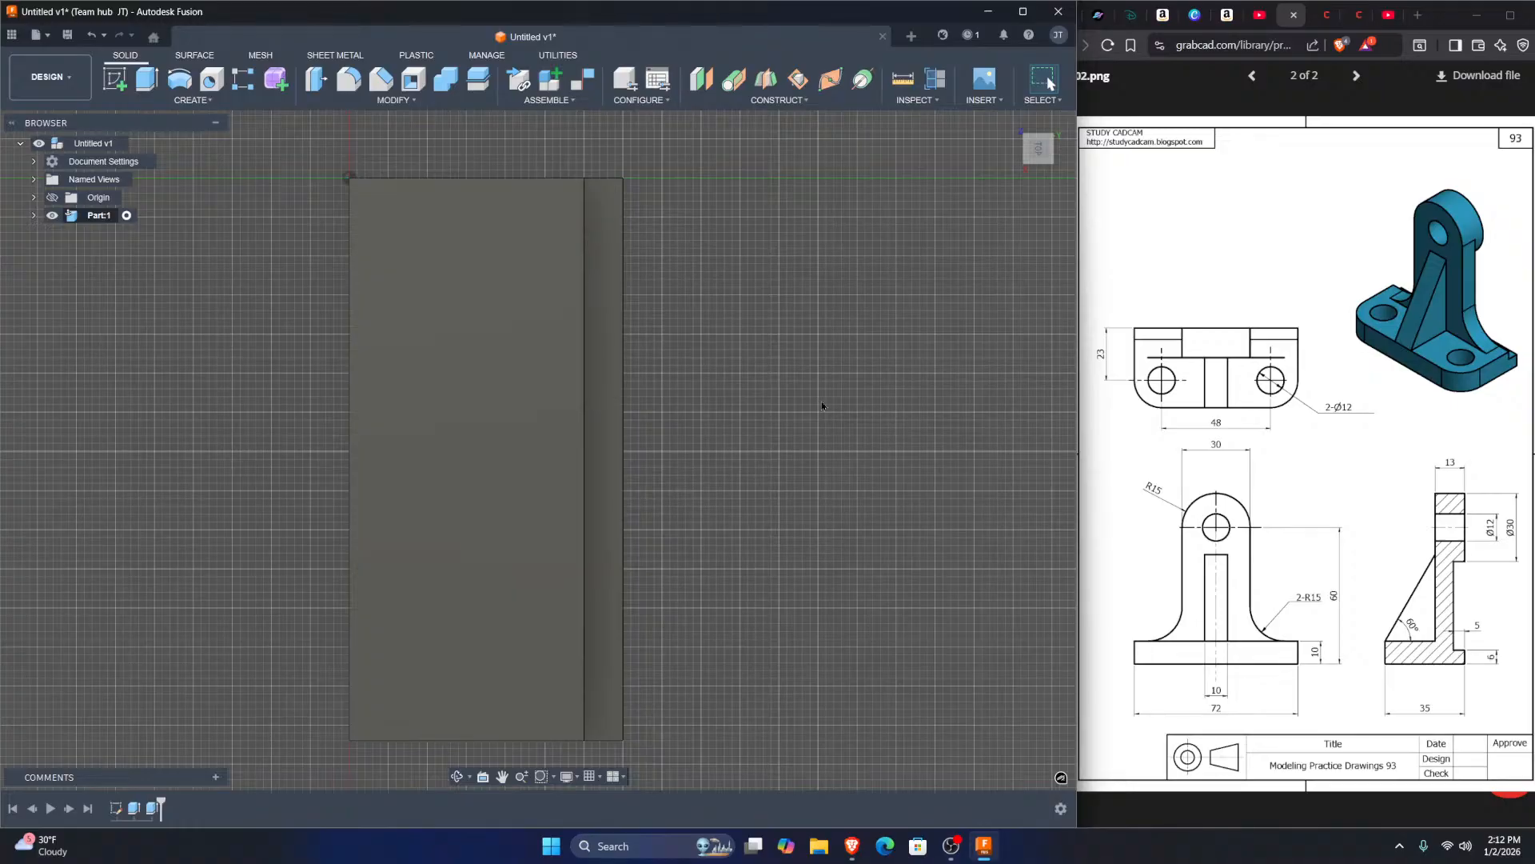
shift+middle_drag(783, 478, 852, 468)
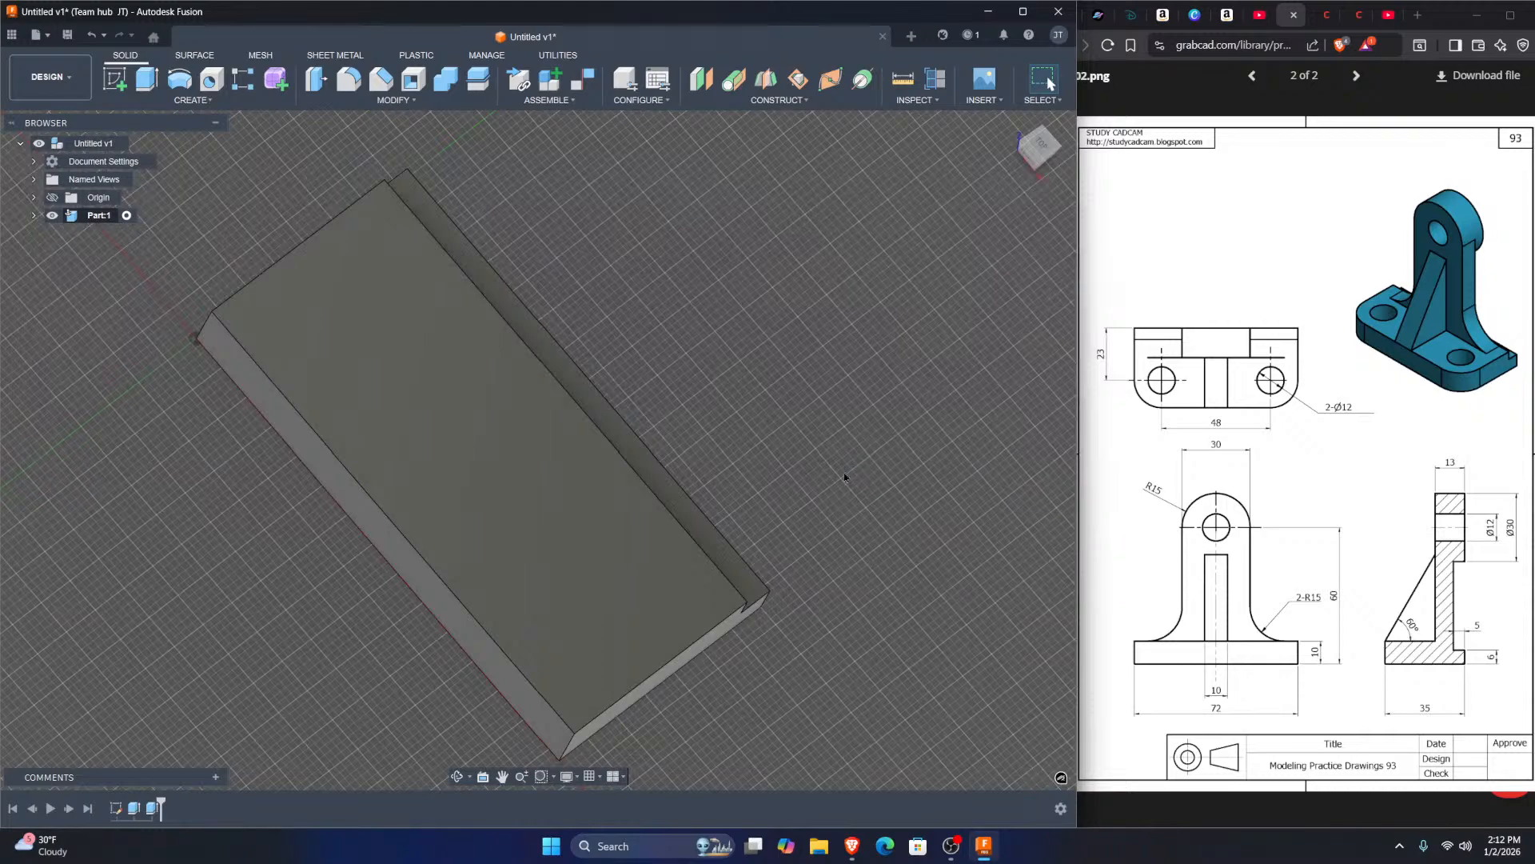
mouse_move(861, 459)
shift+middle_down()
mouse_move(824, 474)
mouse_move(858, 454)
mouse_move(836, 468)
shift+middle_up()
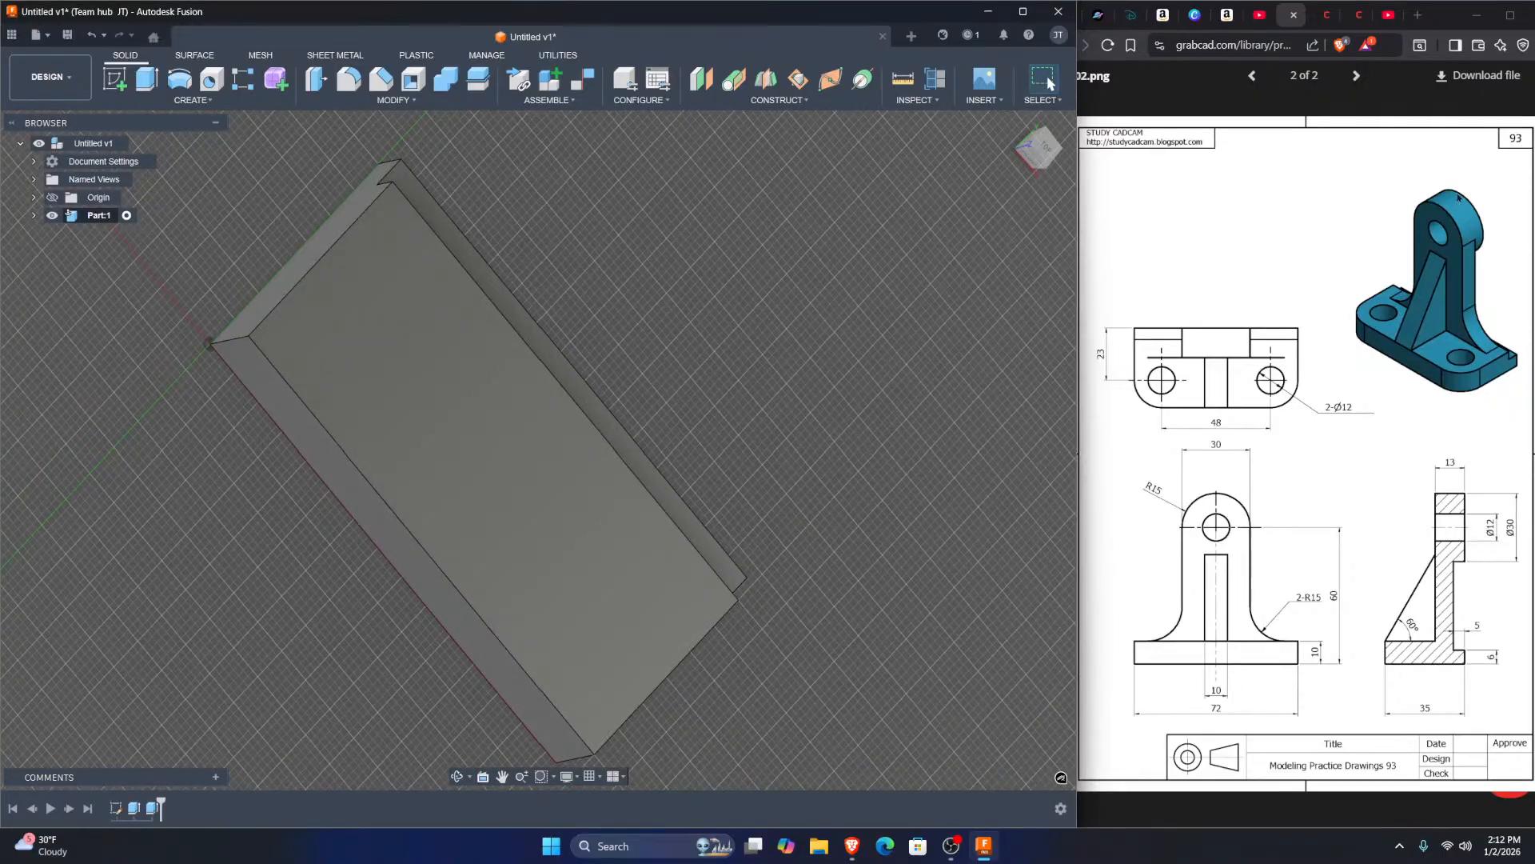
click(1045, 149)
click(1055, 126)
shift+middle_drag(810, 358, 817, 308)
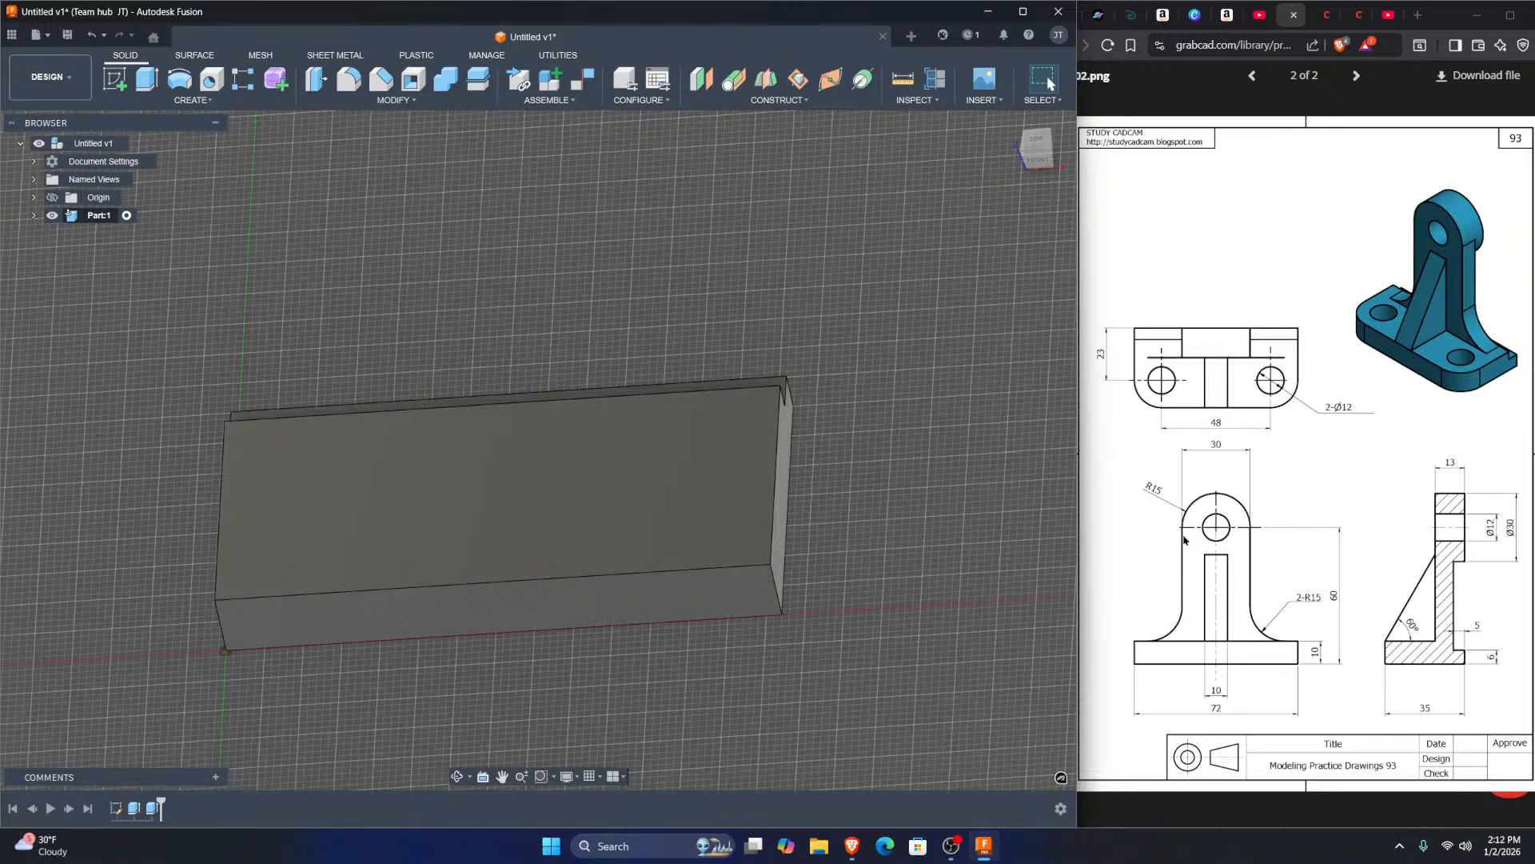
middle_drag(957, 487, 1063, 489)
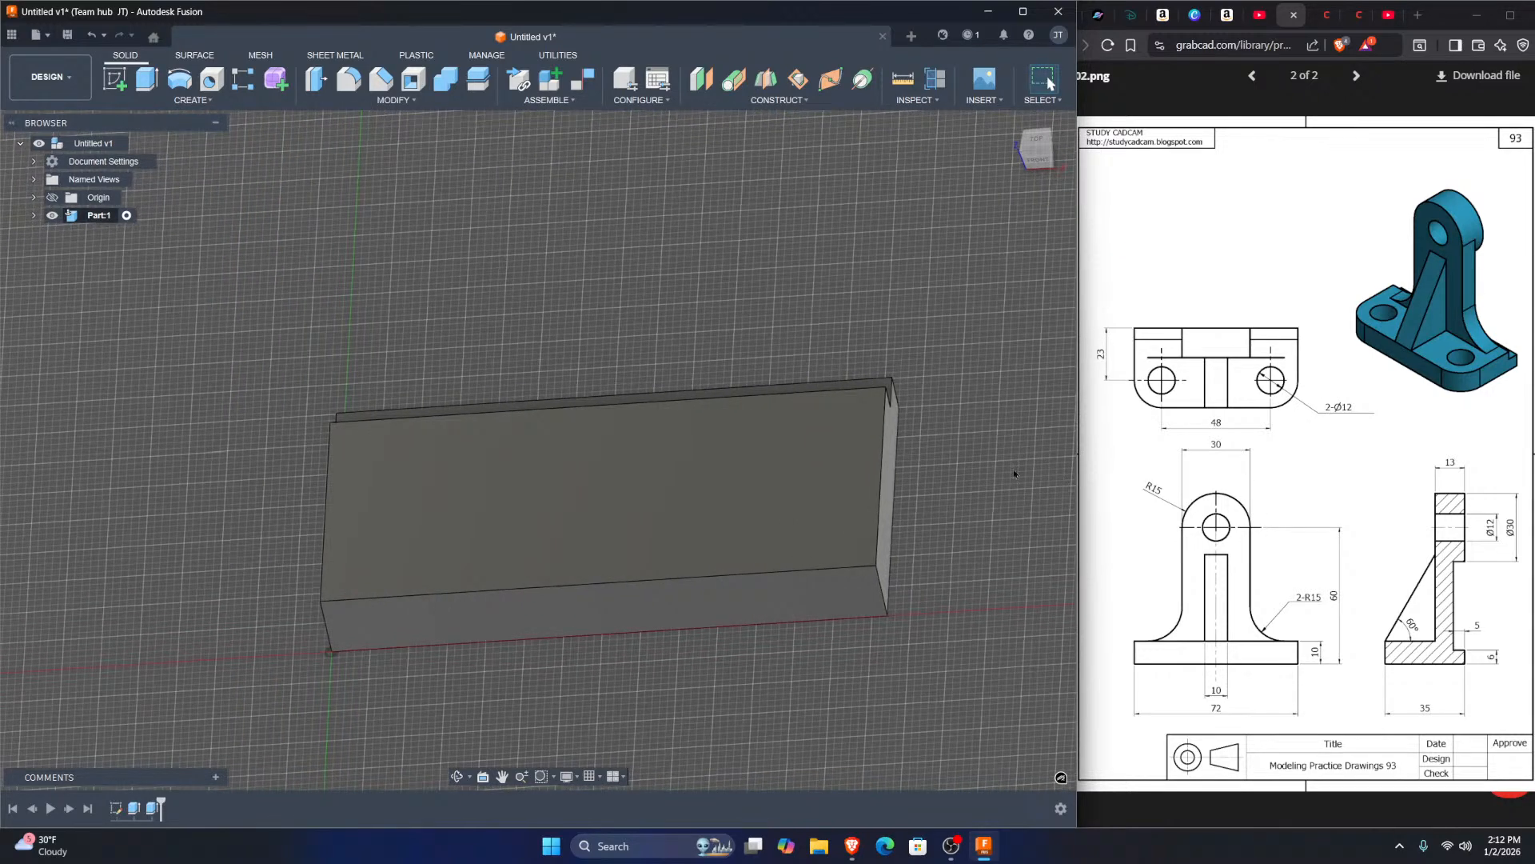
middle_drag(910, 384, 864, 444)
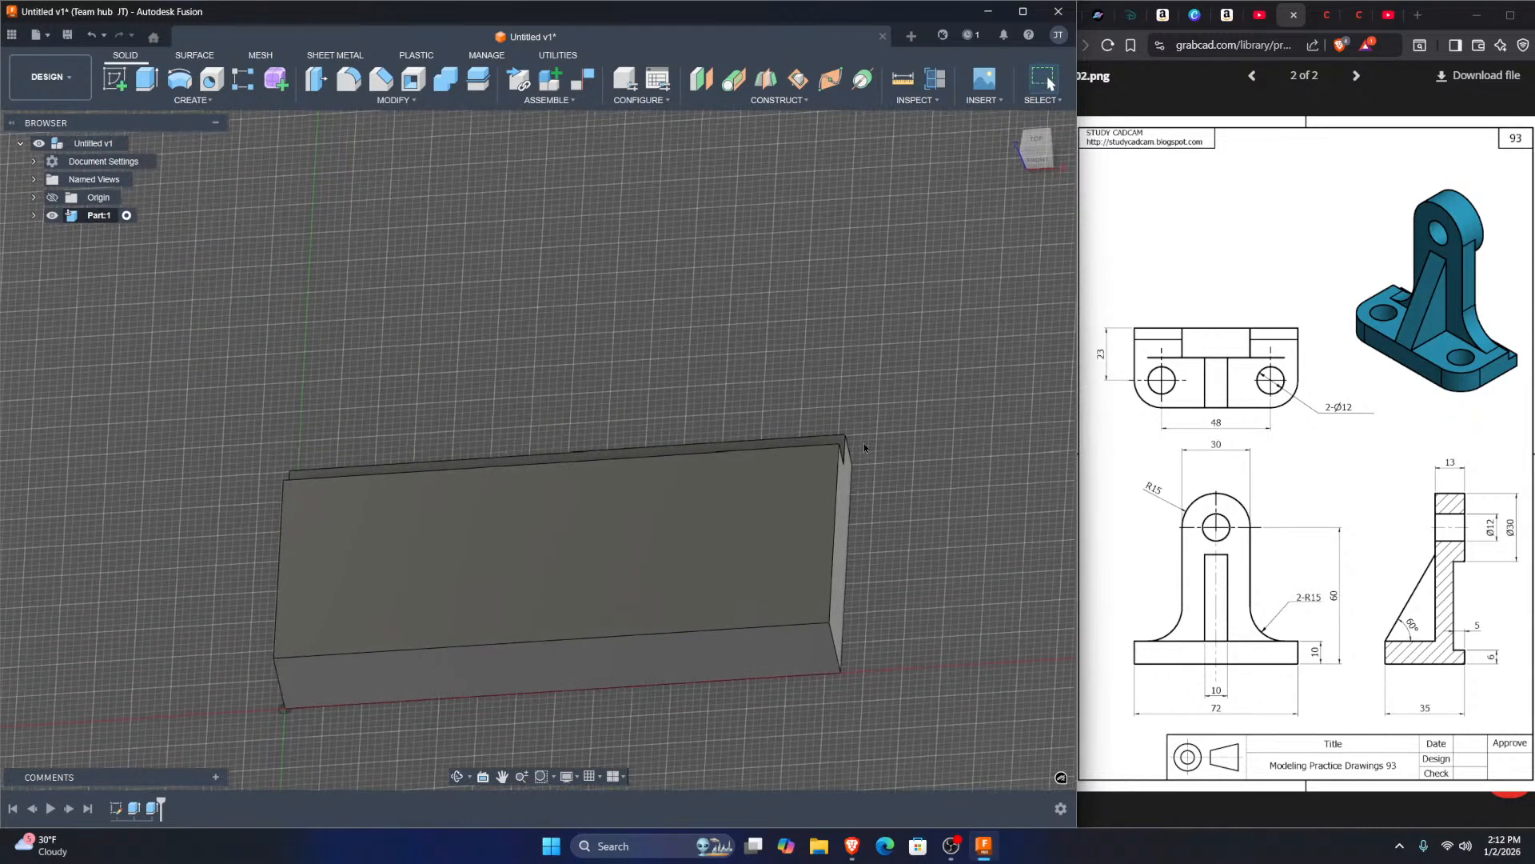
Step: Create an offset plane at 0 mm on the narrow vertical face of the rear step and enlarge it upward
click(702, 82)
shift+middle_drag(748, 304, 730, 391)
click(634, 497)
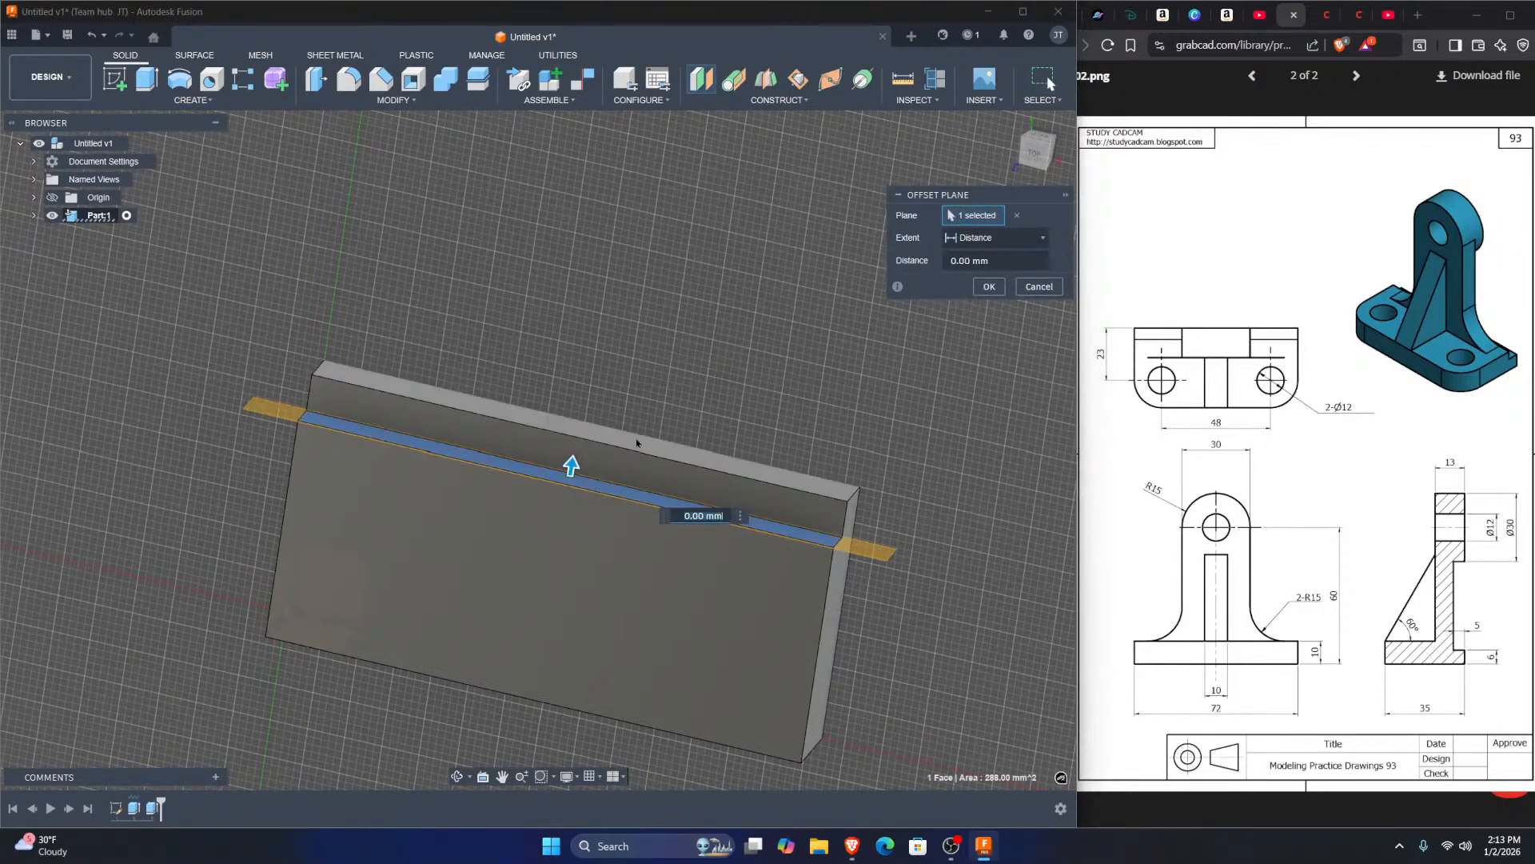
shift+middle_drag(641, 442, 633, 344)
click(990, 287)
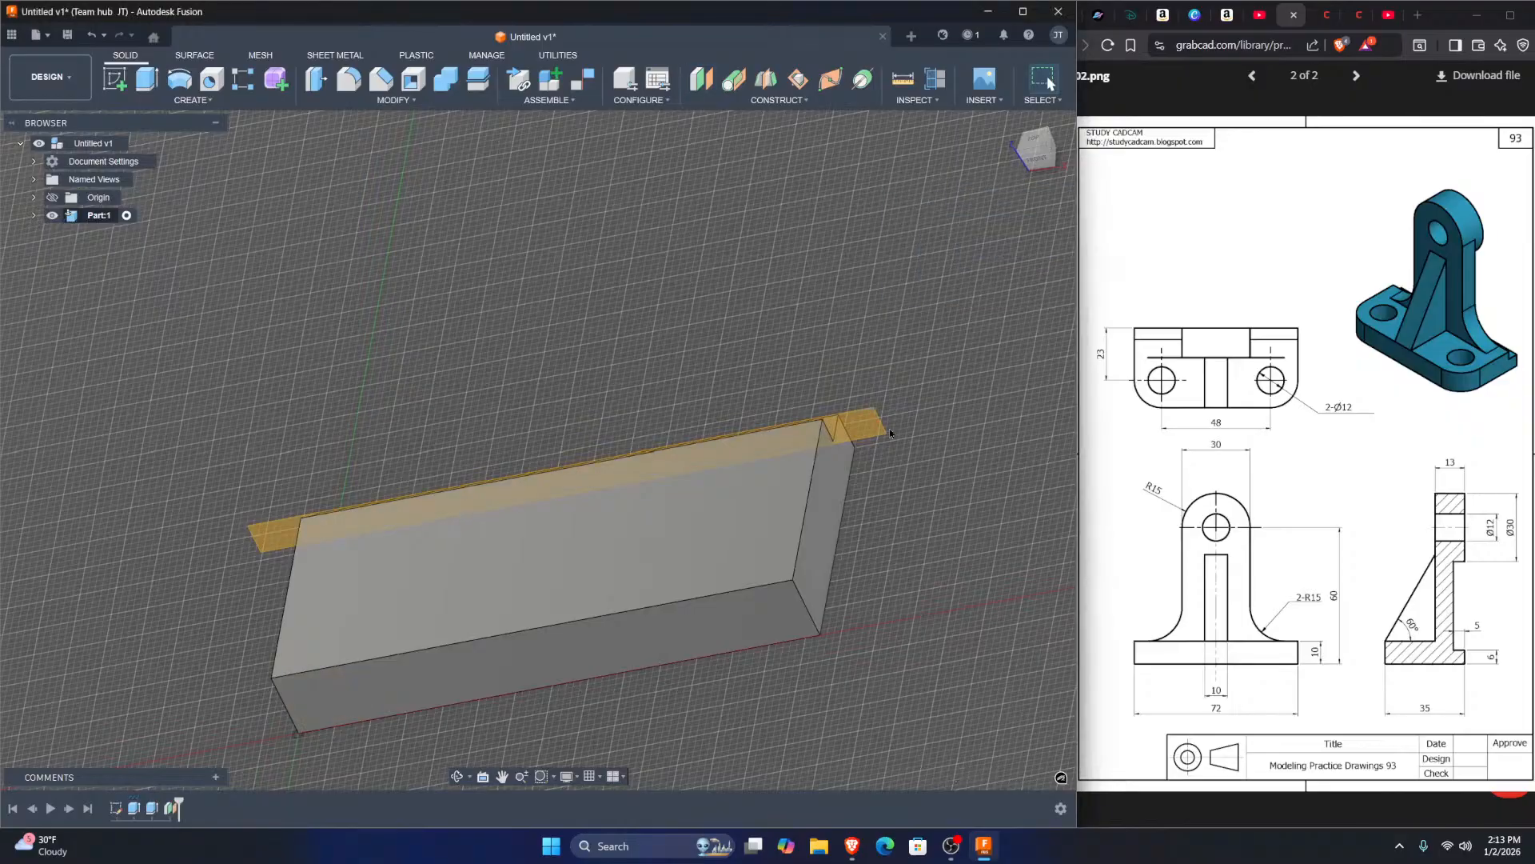
drag(874, 410, 826, 210)
shift+middle_drag(827, 210, 740, 357)
click(531, 415)
right_click(544, 409)
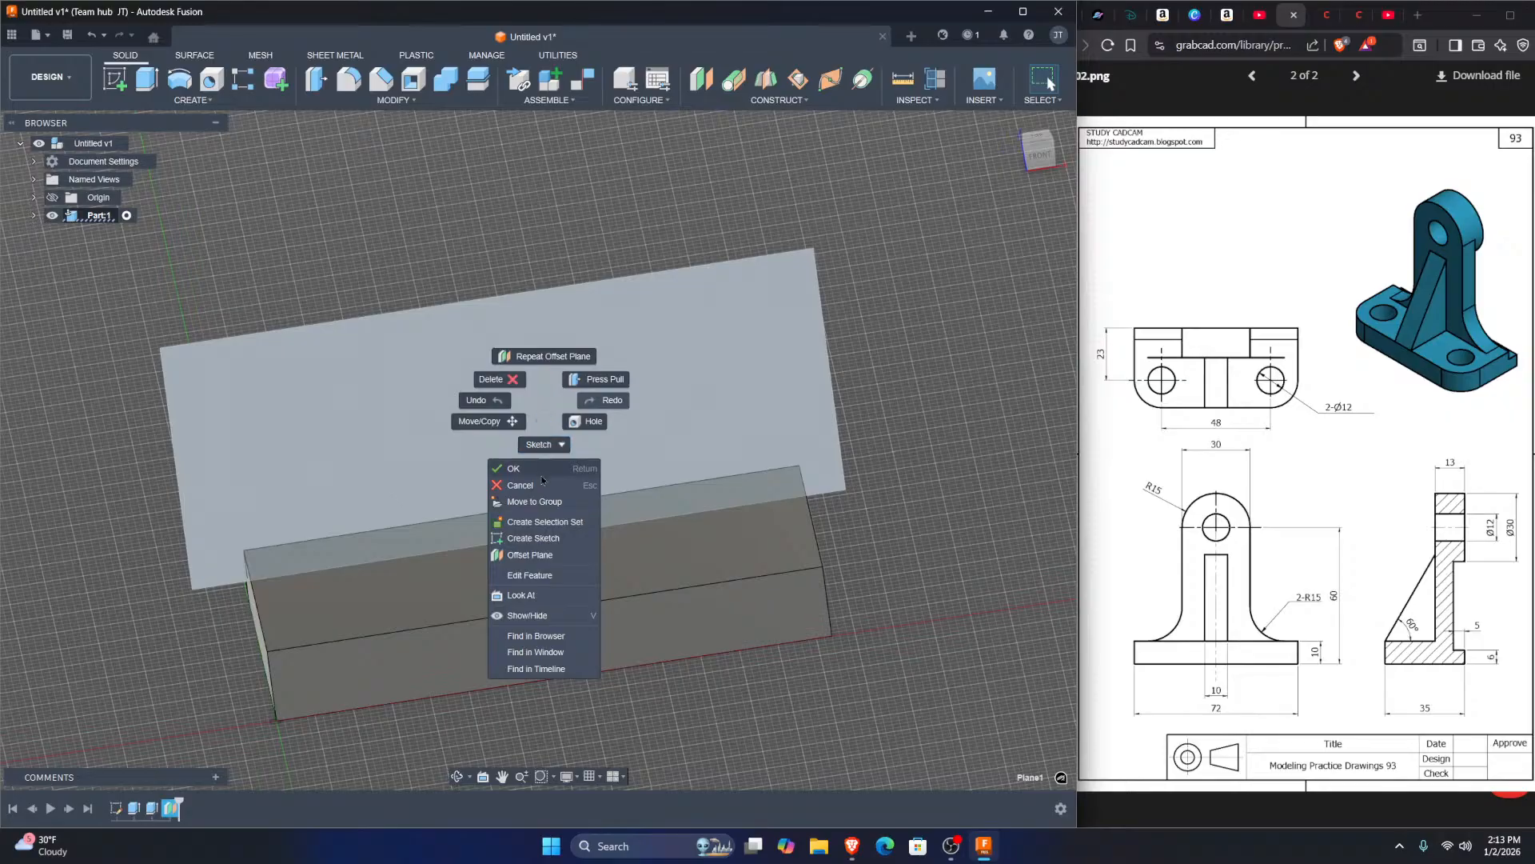
click(534, 501)
right_click(528, 414)
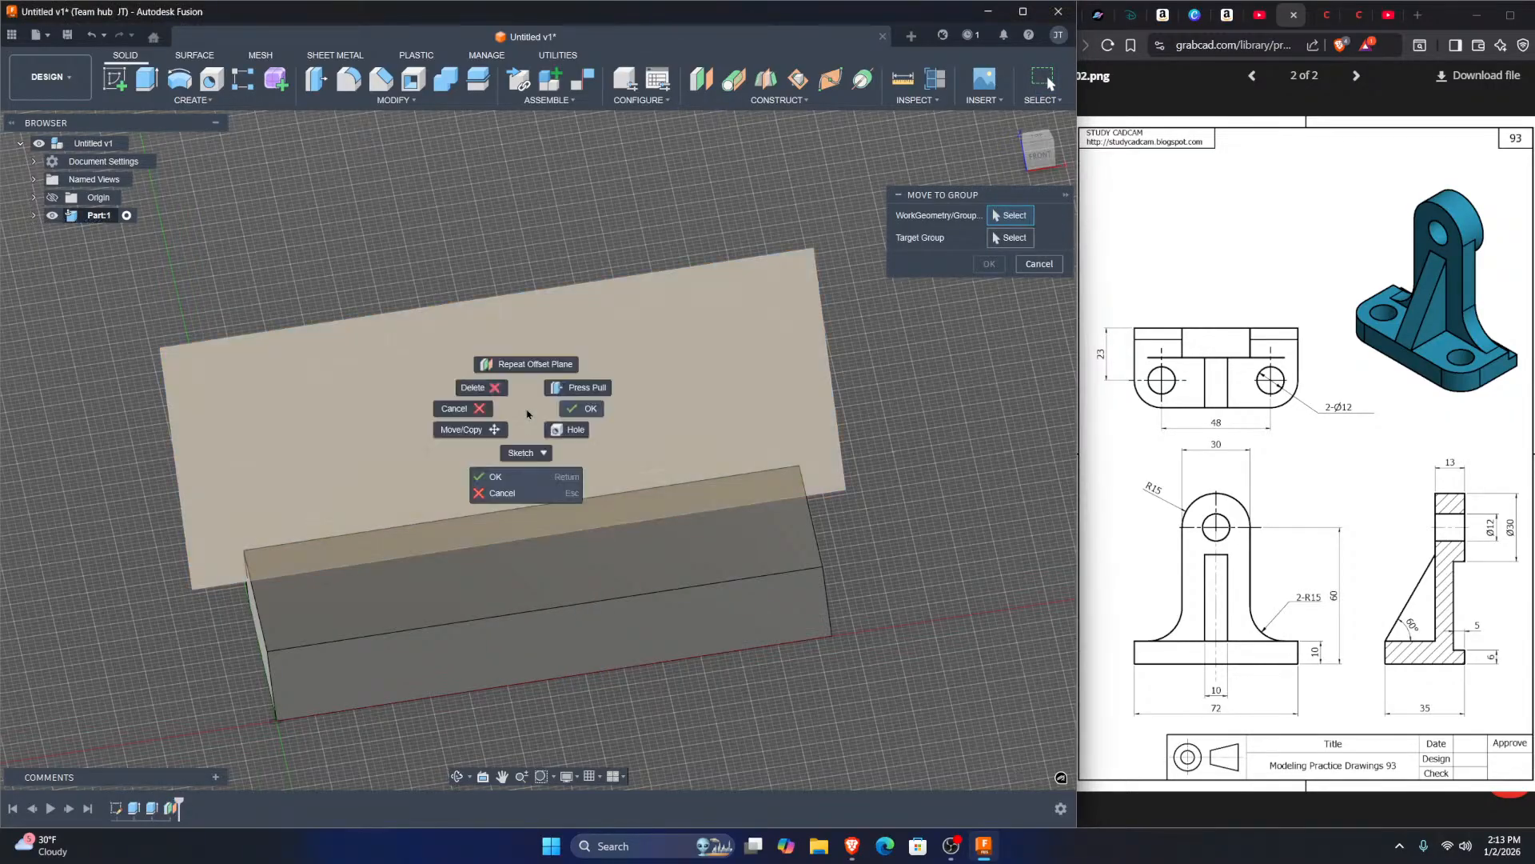
click(518, 390)
right_click(519, 389)
click(521, 393)
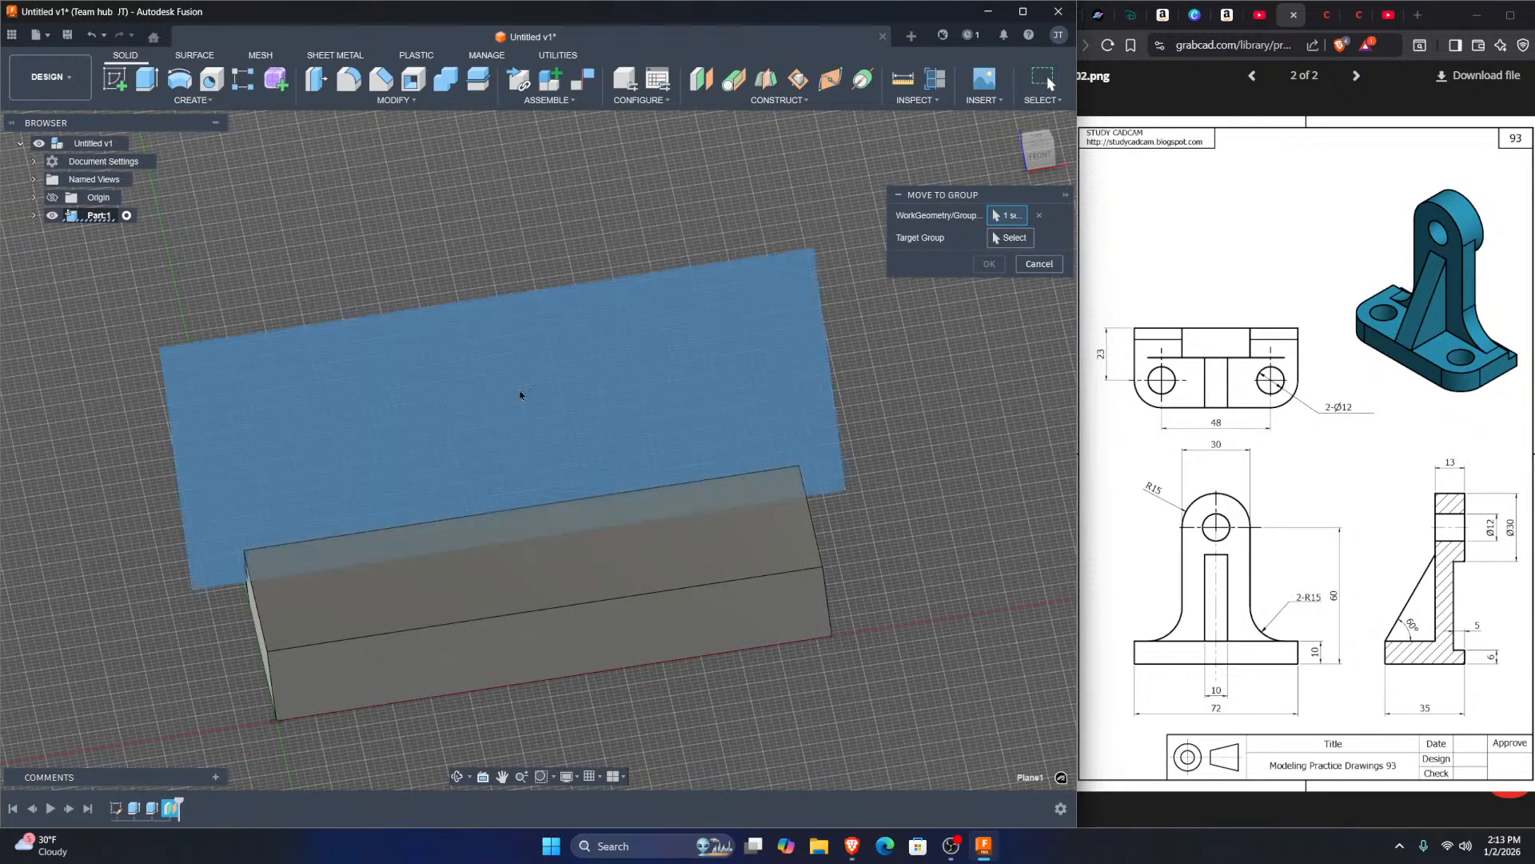
click(670, 373)
right_click(671, 373)
click(670, 373)
click(617, 376)
right_click(617, 376)
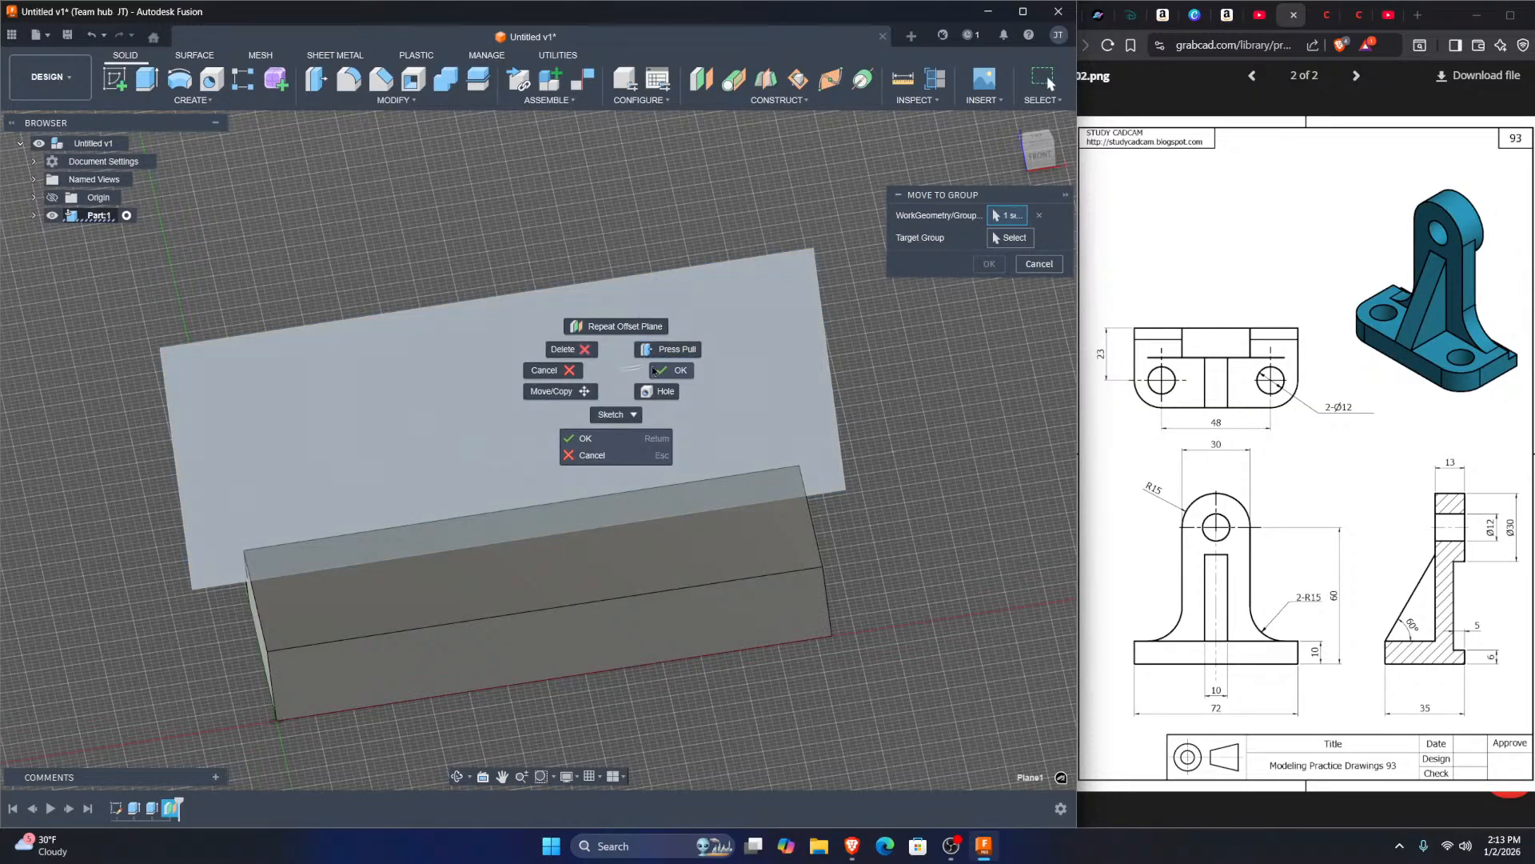
key(Escape)
Step: Start a sketch on the enlarged offset plane, seen from the front
right_click(602, 396)
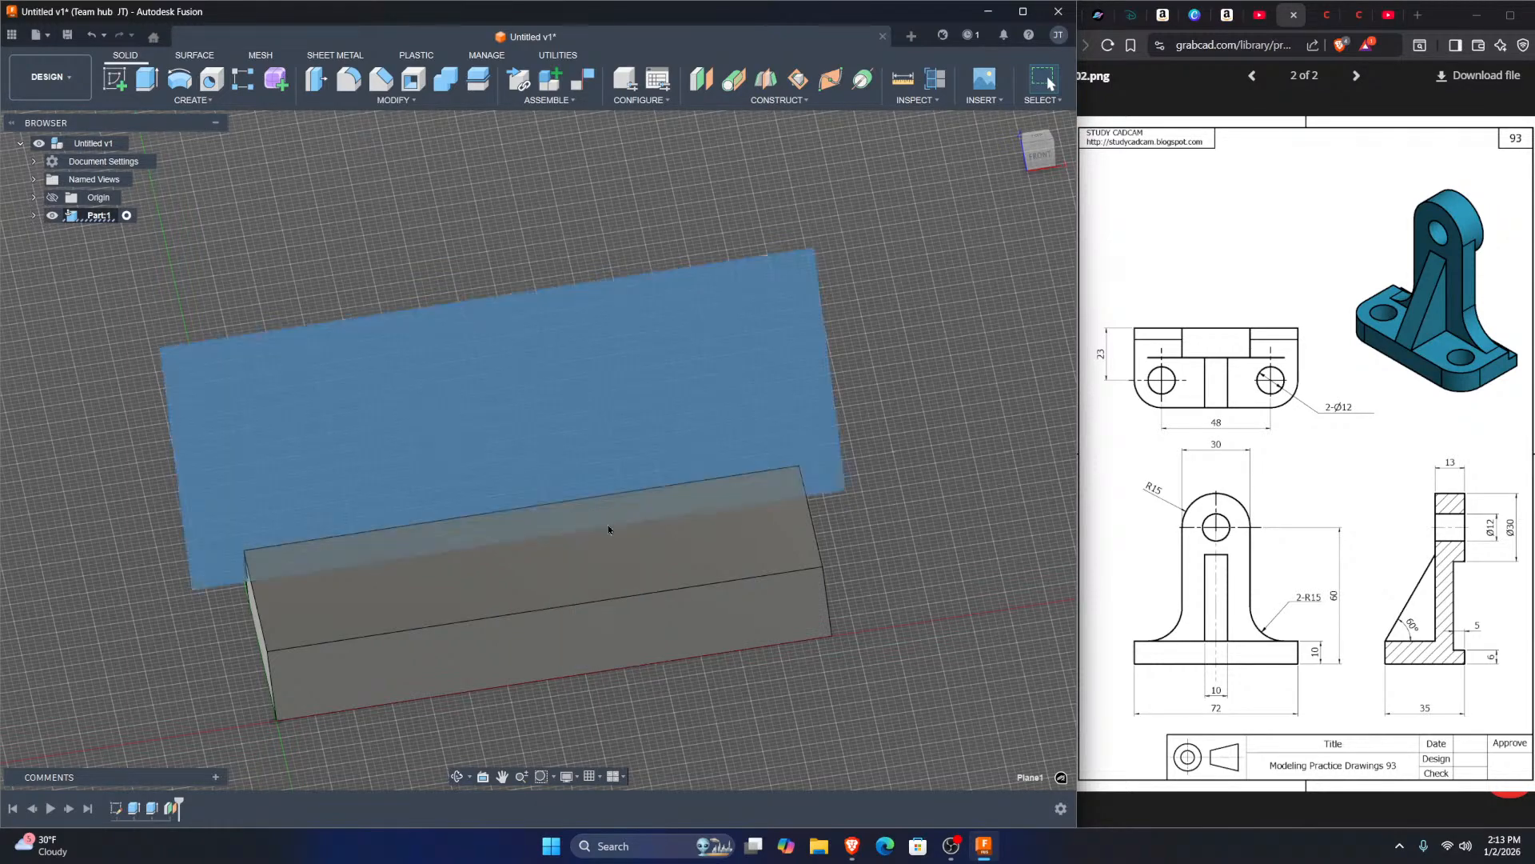
click(610, 529)
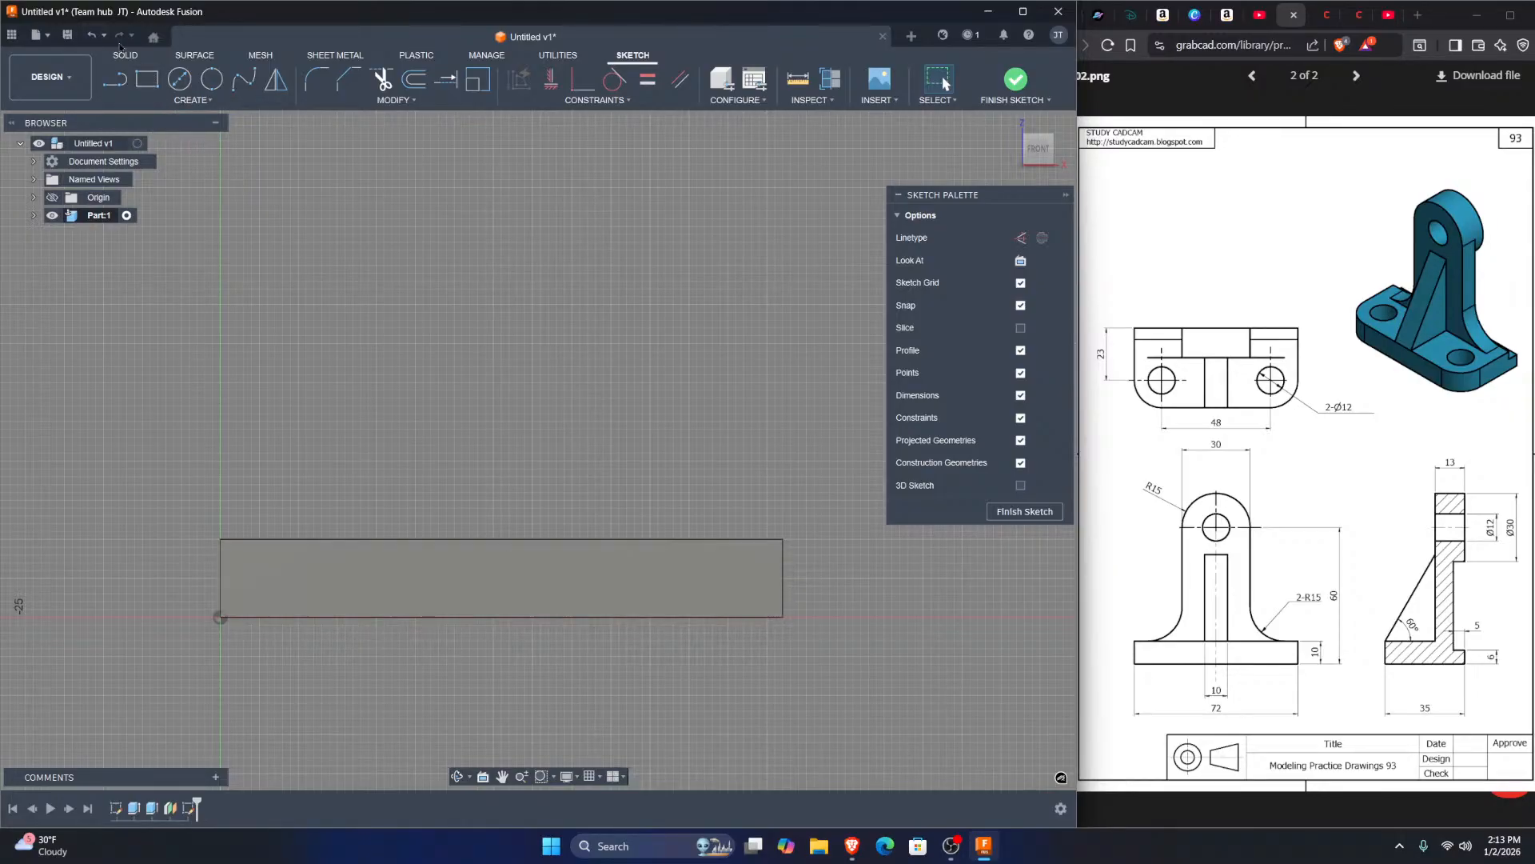
click(147, 81)
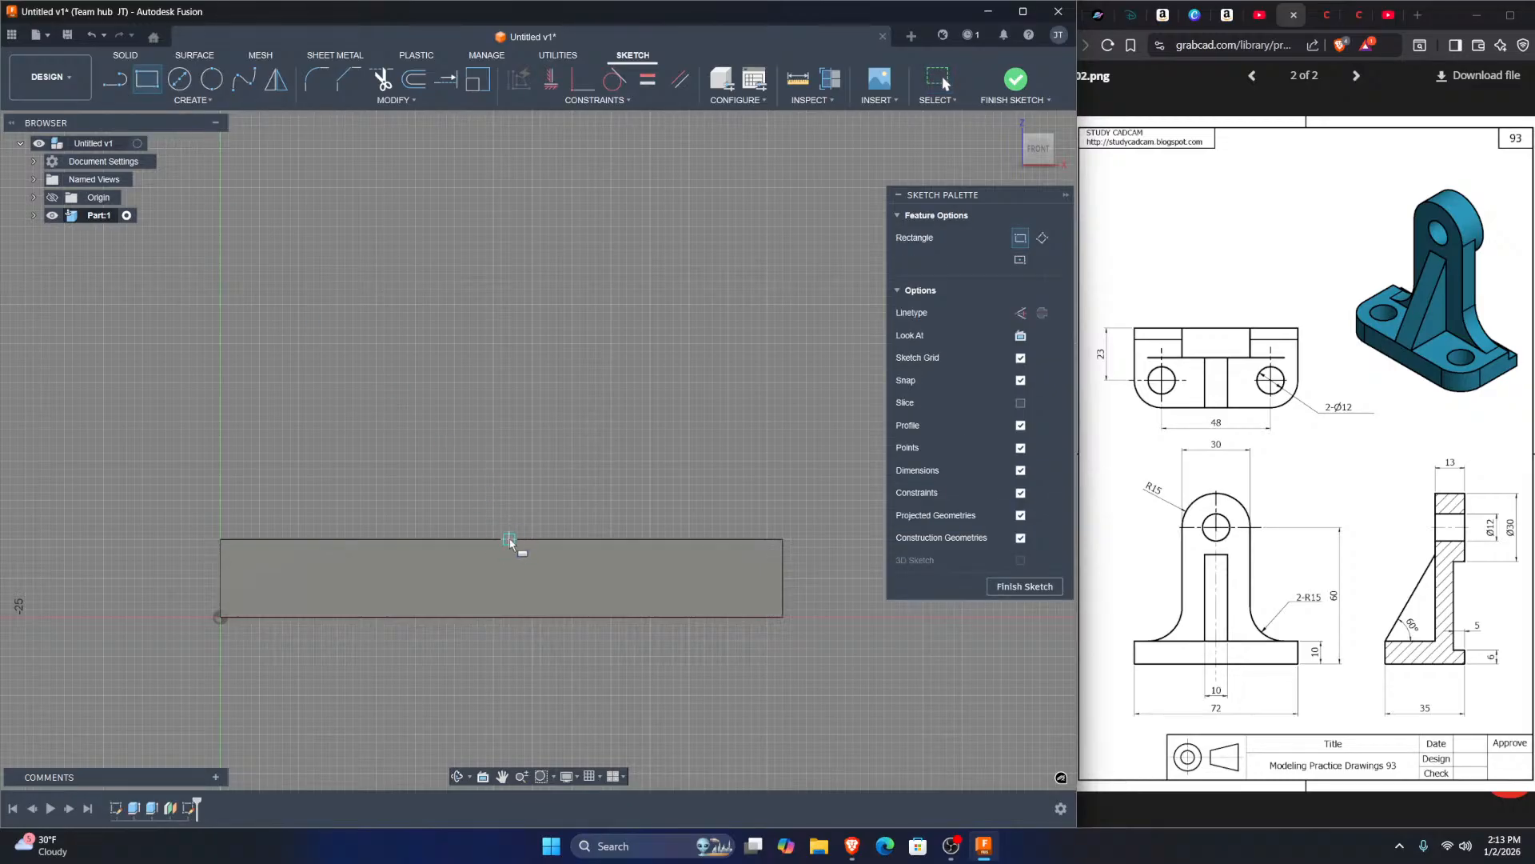
key(Escape)
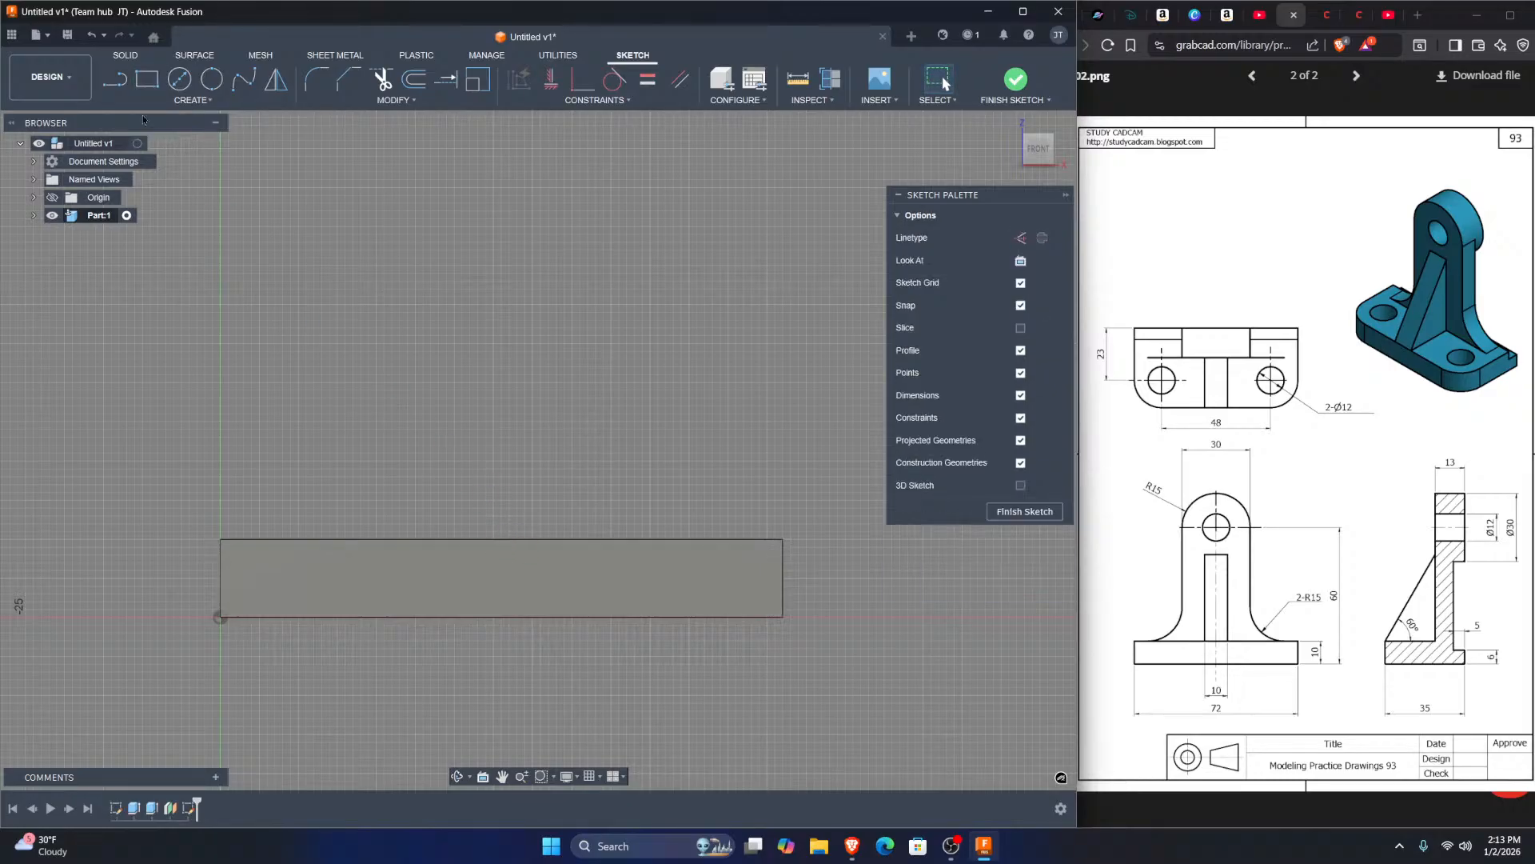
Step: Draw a horizontal construction line just above the base's top edge, spanning the base's full width
click(117, 80)
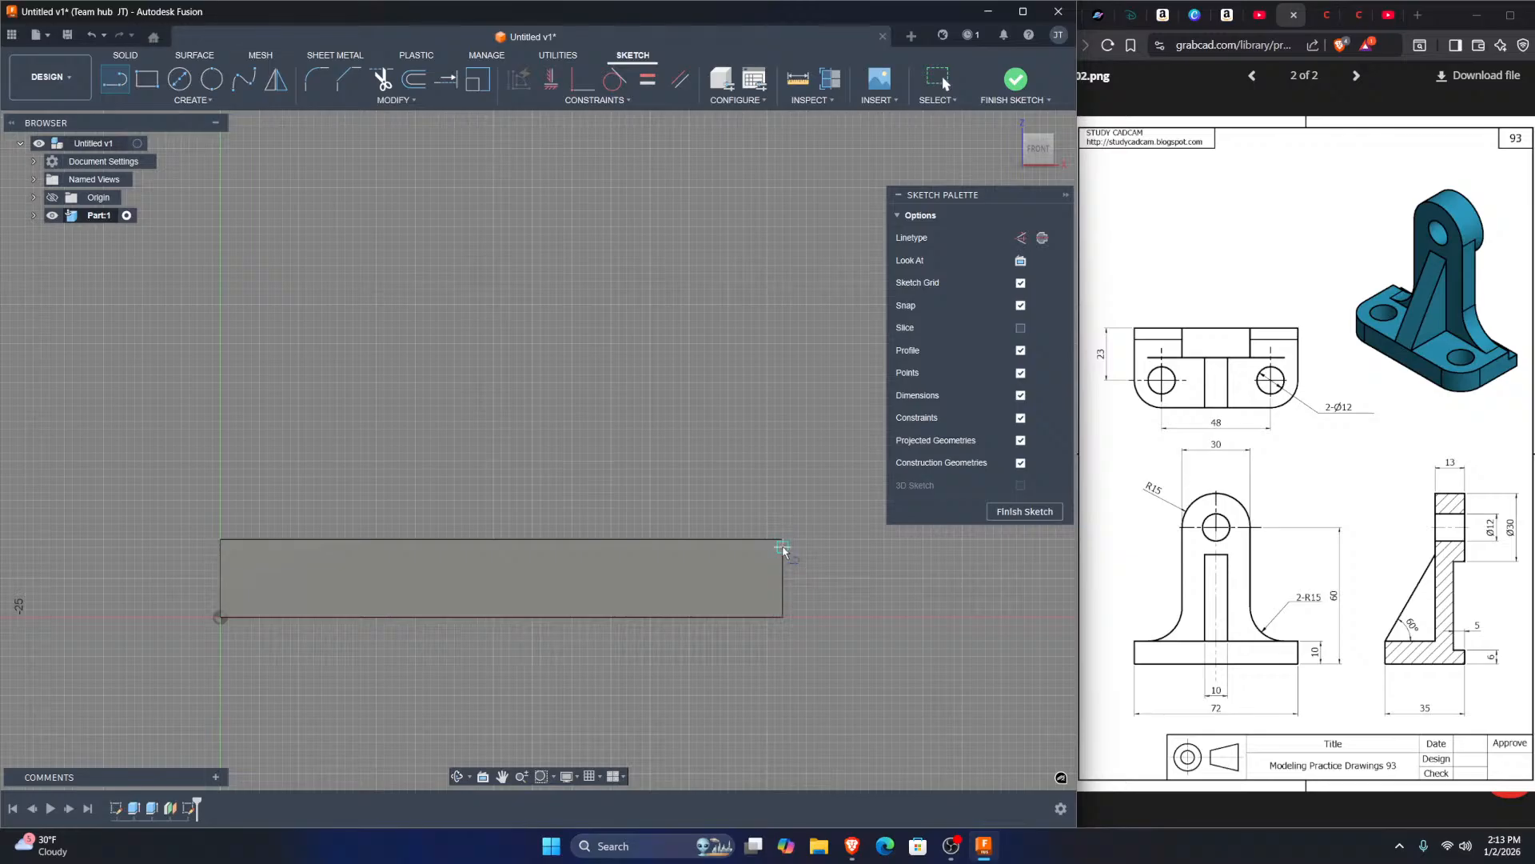
click(783, 524)
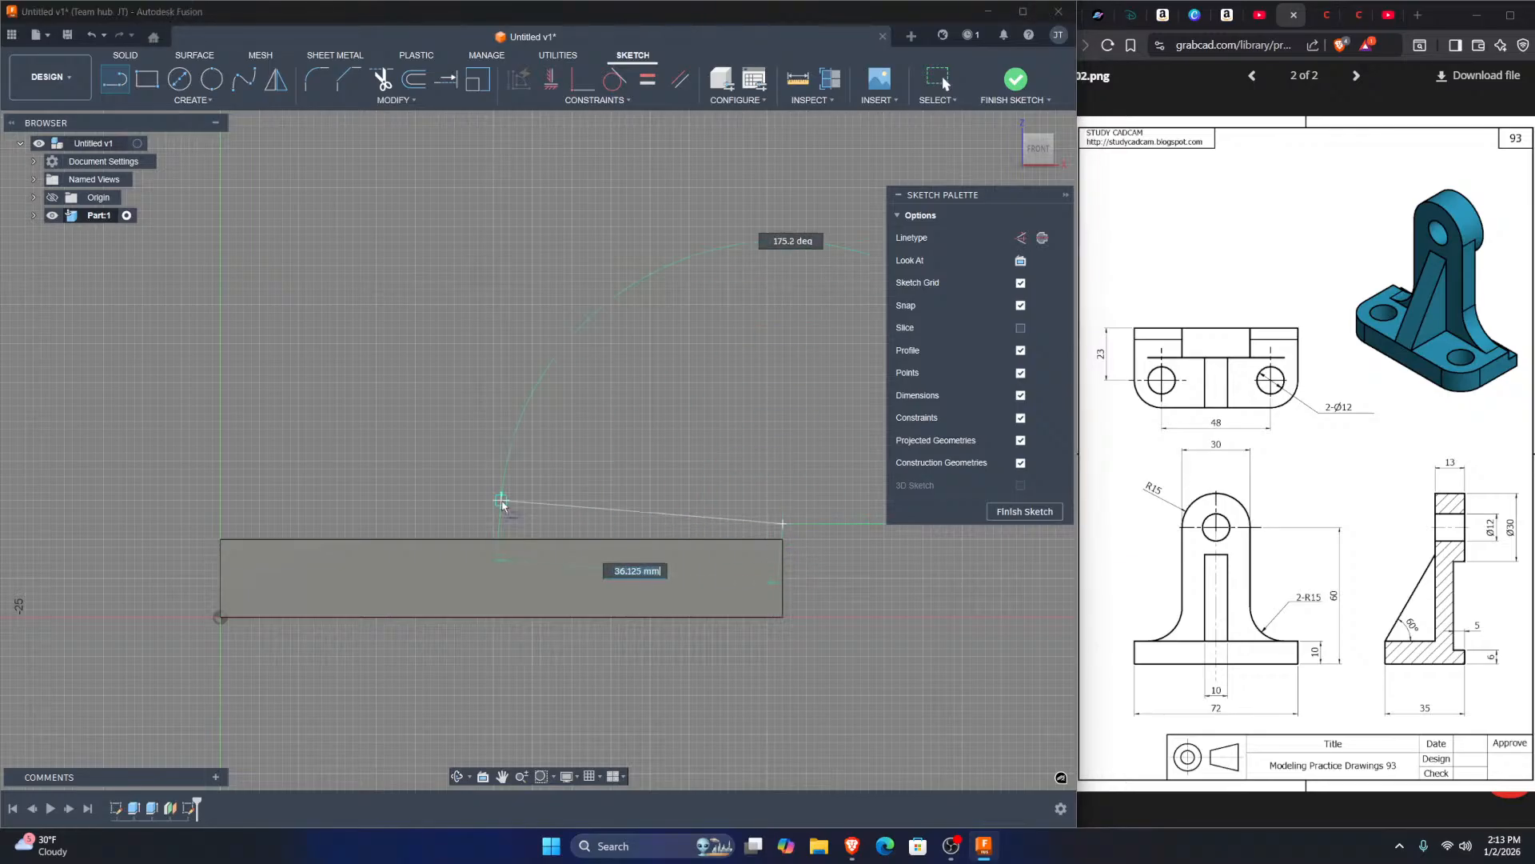
click(221, 524)
key(Escape)
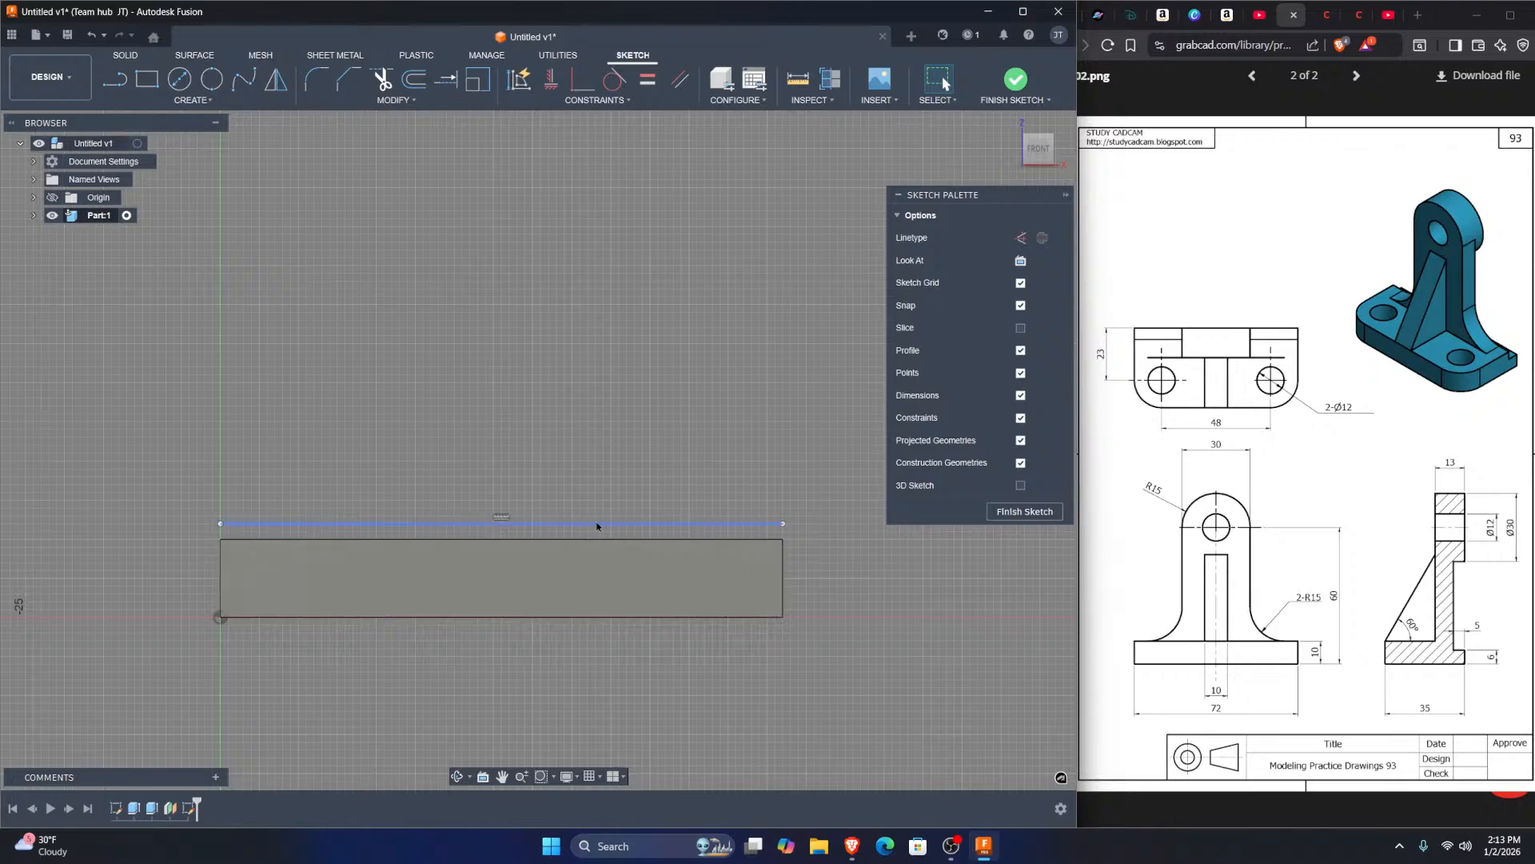
click(631, 472)
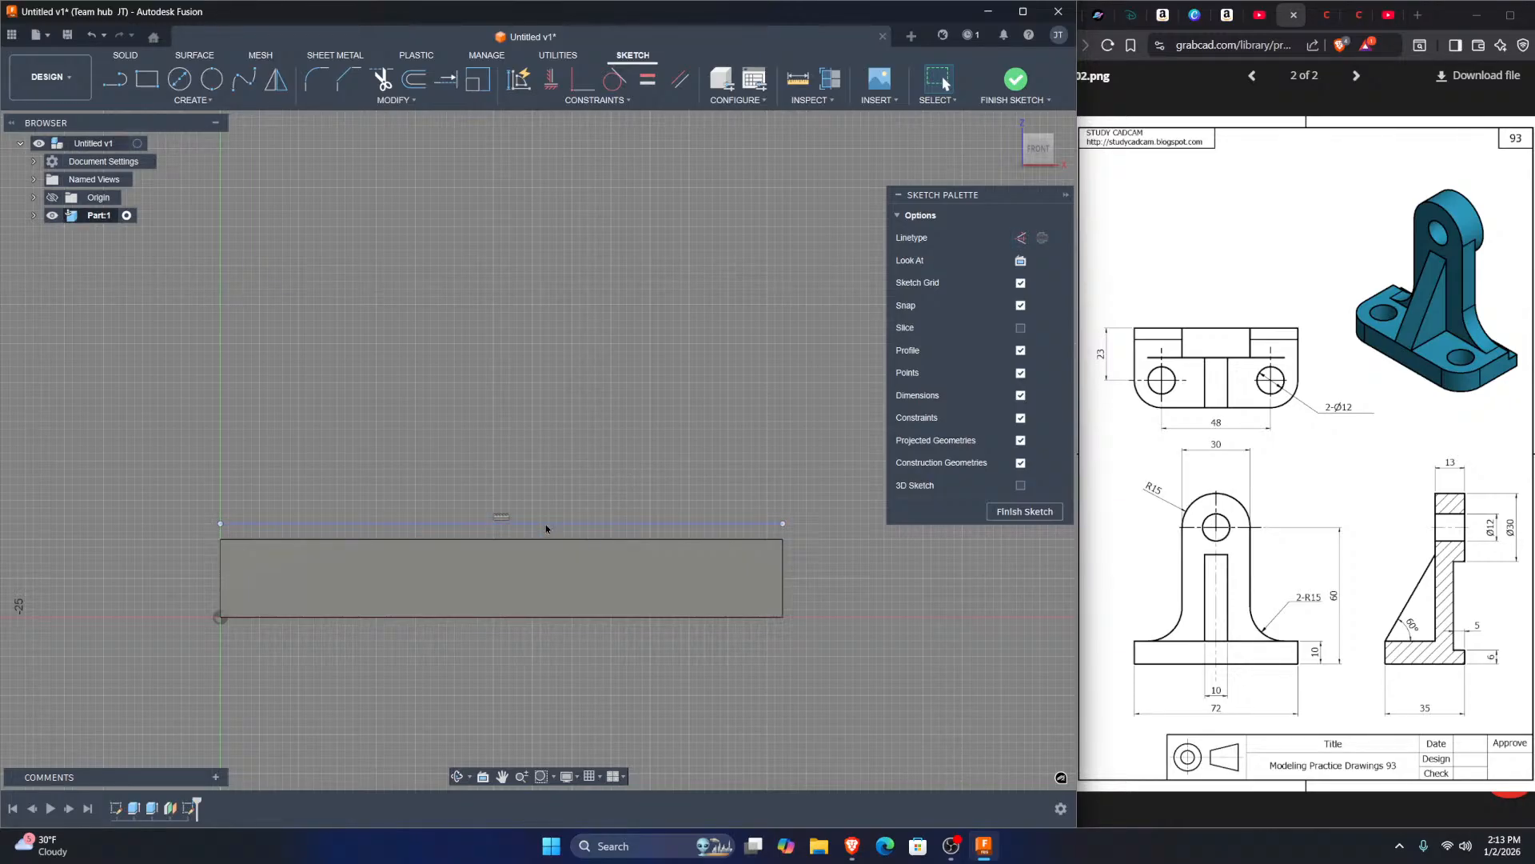
key(l)
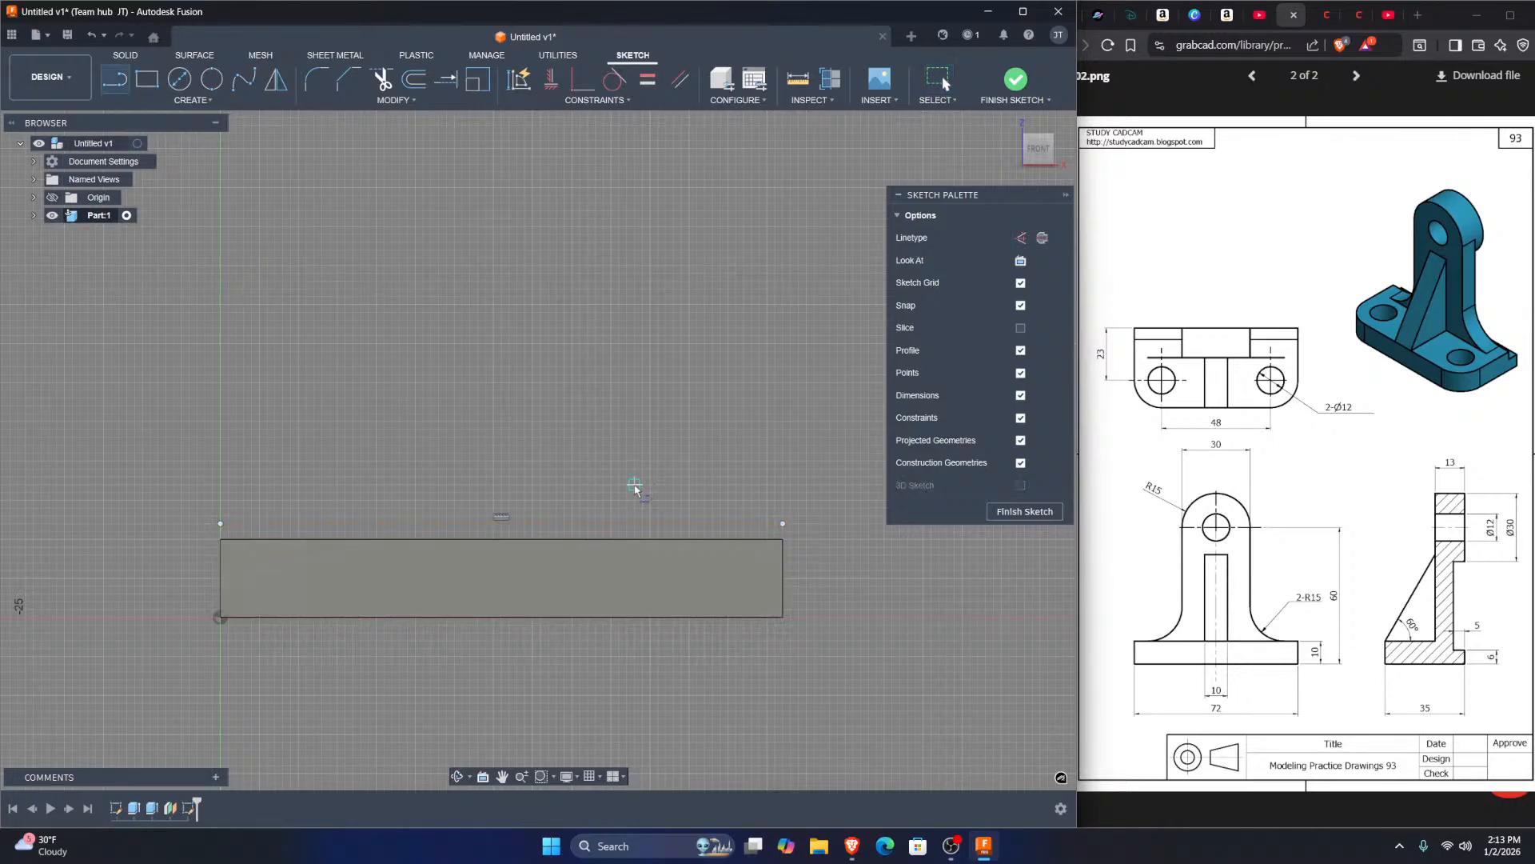
click(502, 540)
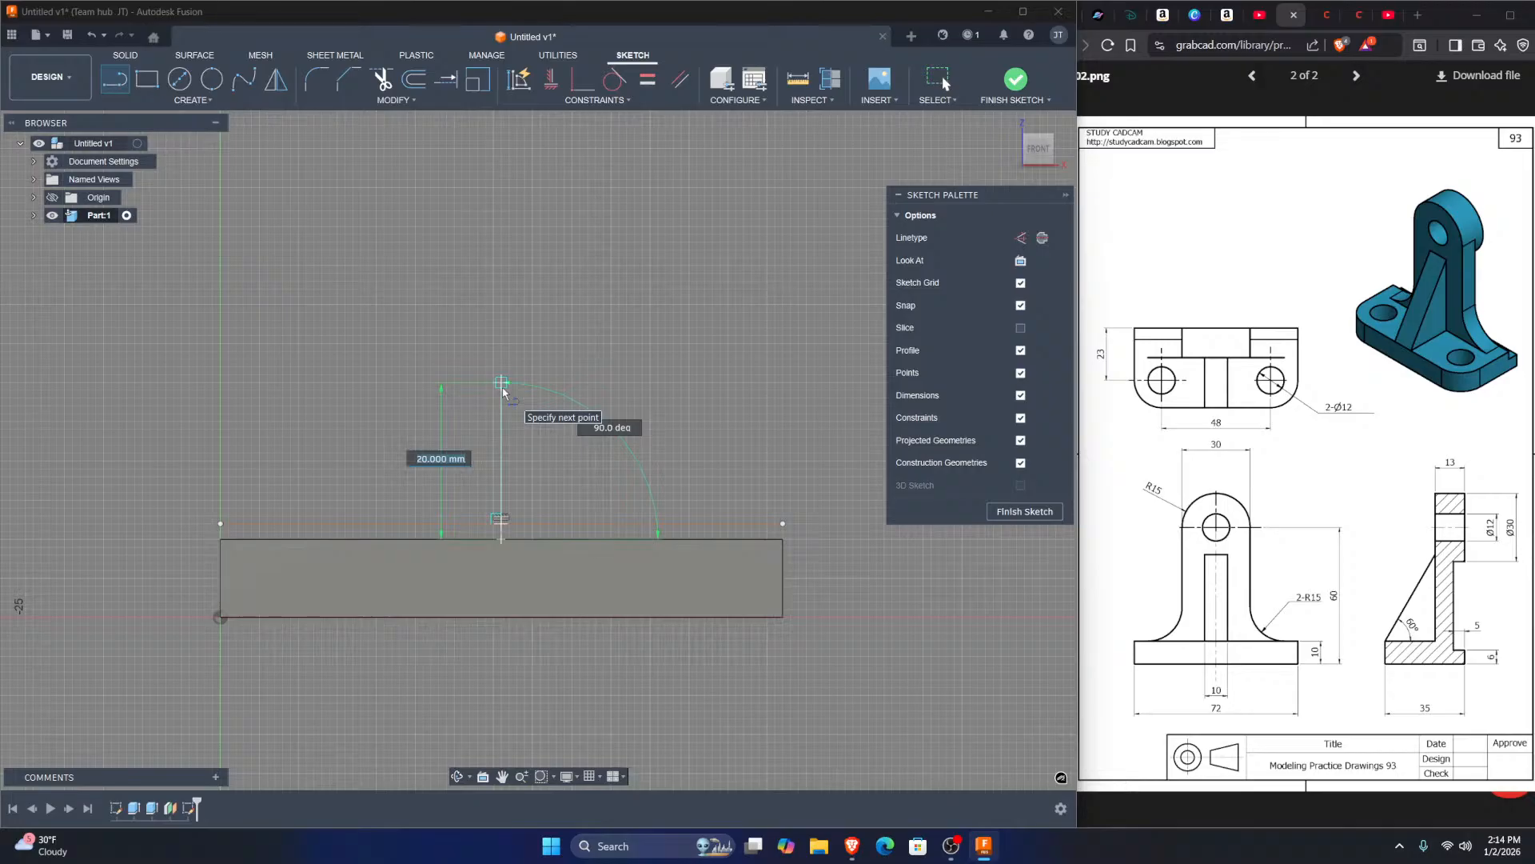
key(Escape)
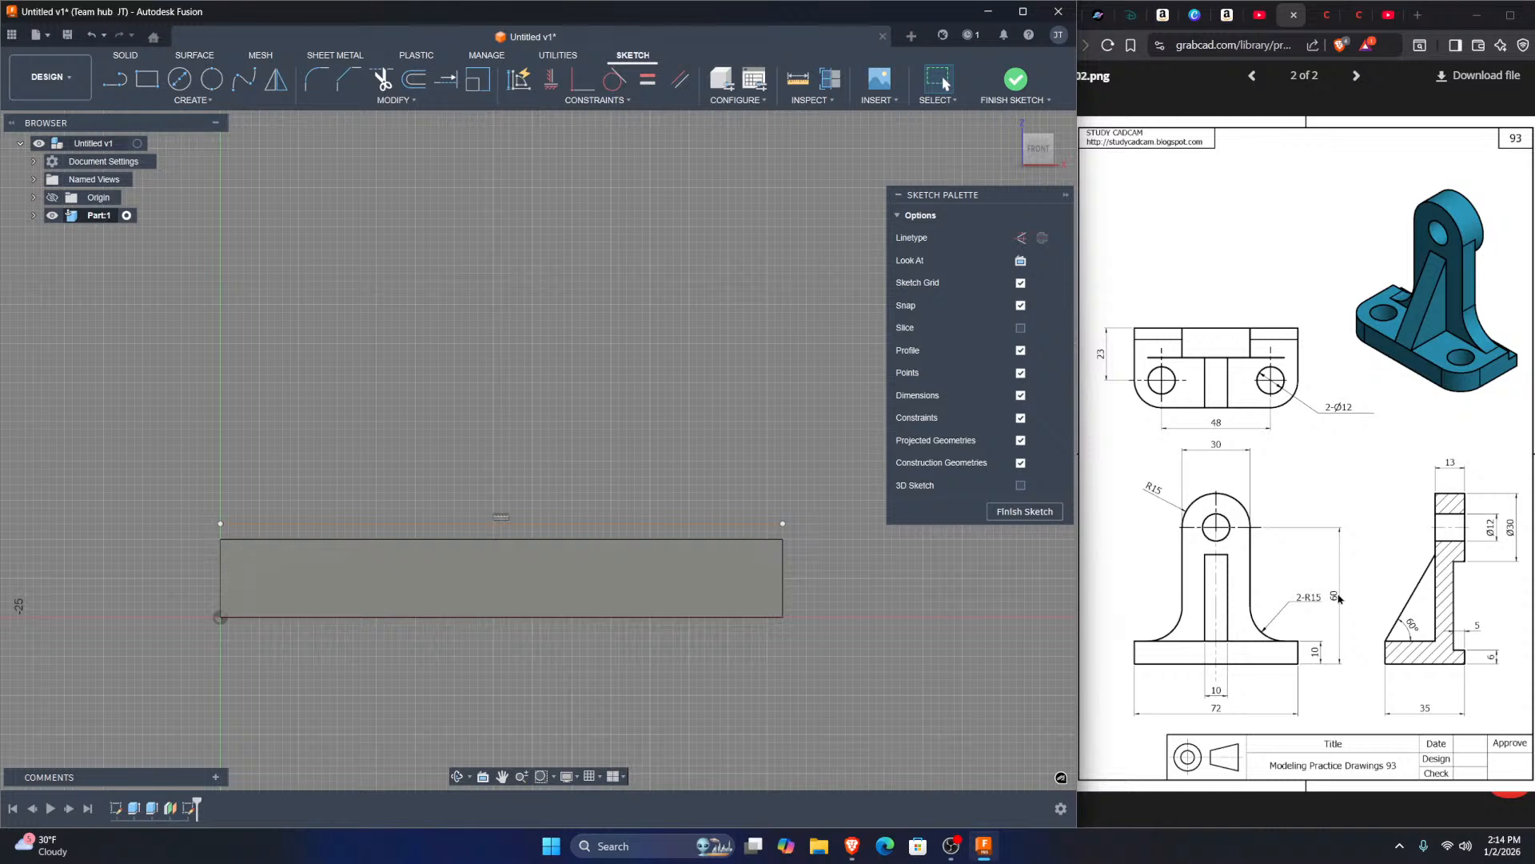
Step: Draw a vertical 60 mm reference line just beside the base, starting level with the base's bottom edge
key(l)
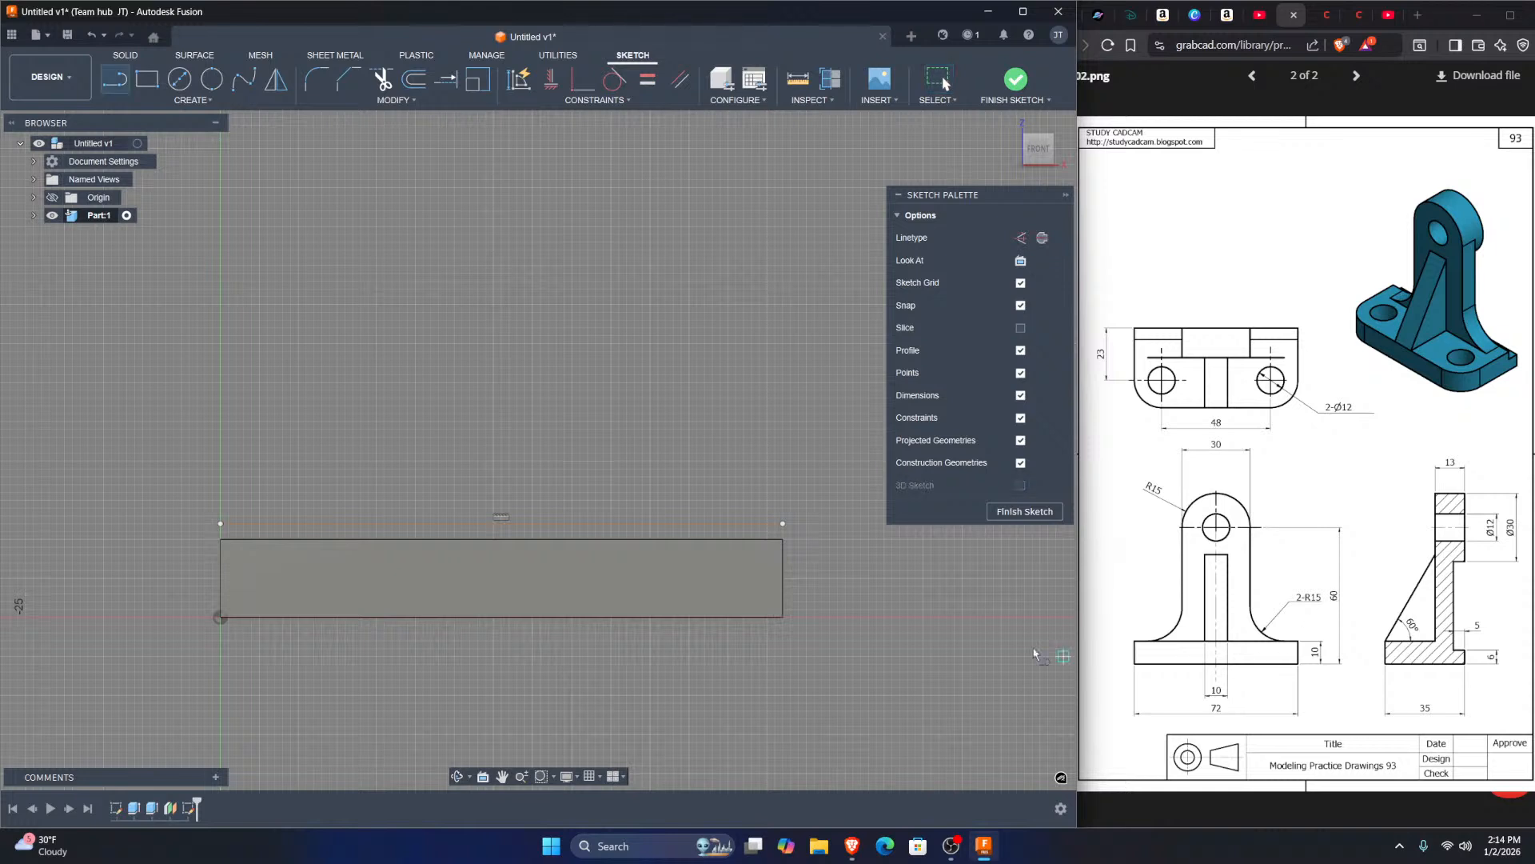
click(806, 617)
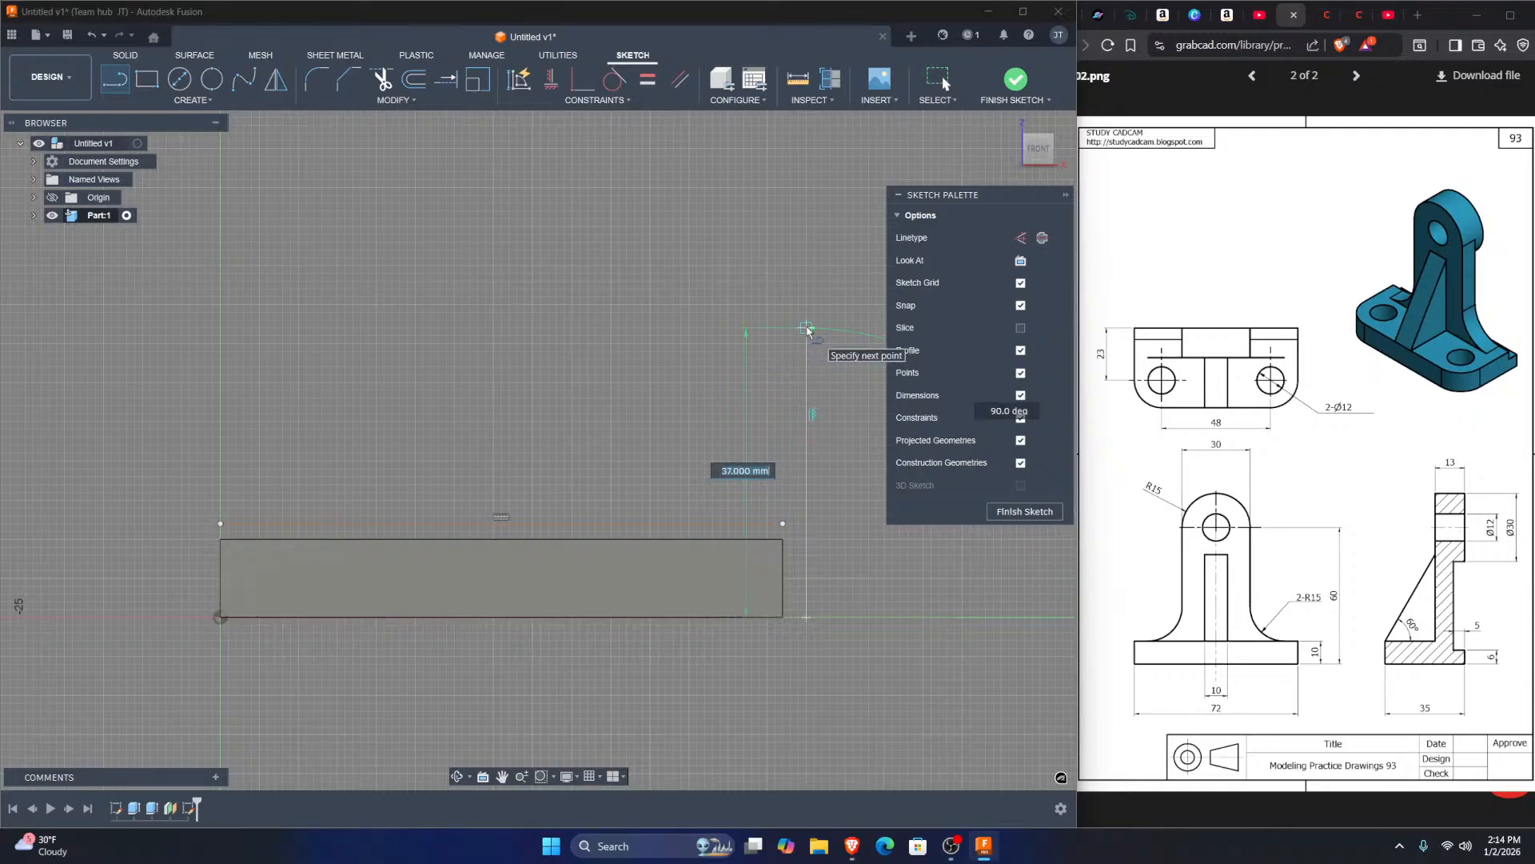
text(60)
key(Return)
key(Escape)
scroll(714, 293, down, 1)
middle_drag(715, 294, 747, 497)
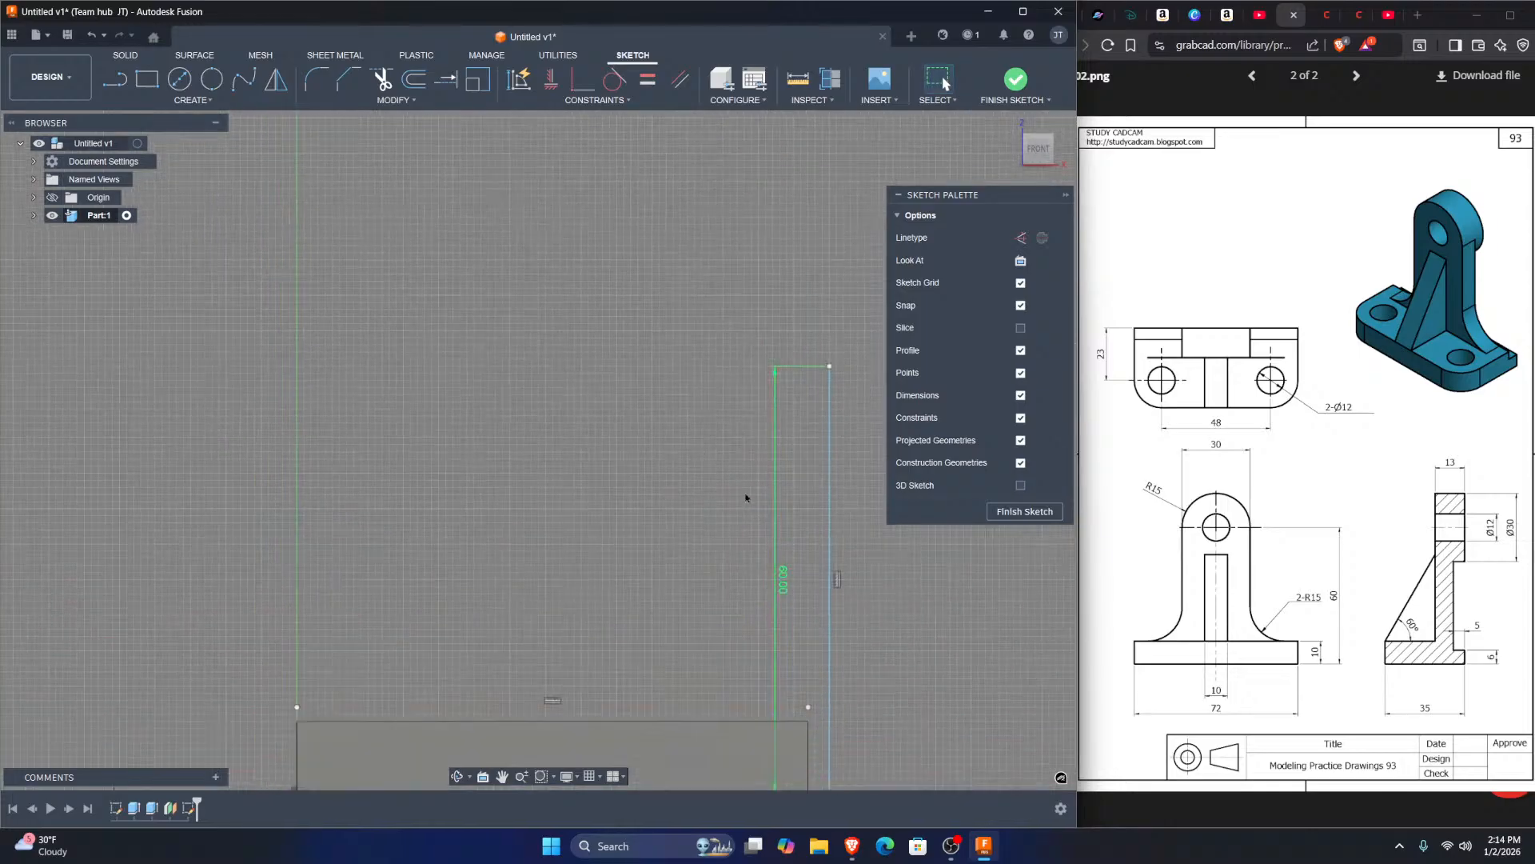
middle_drag(813, 360, 812, 295)
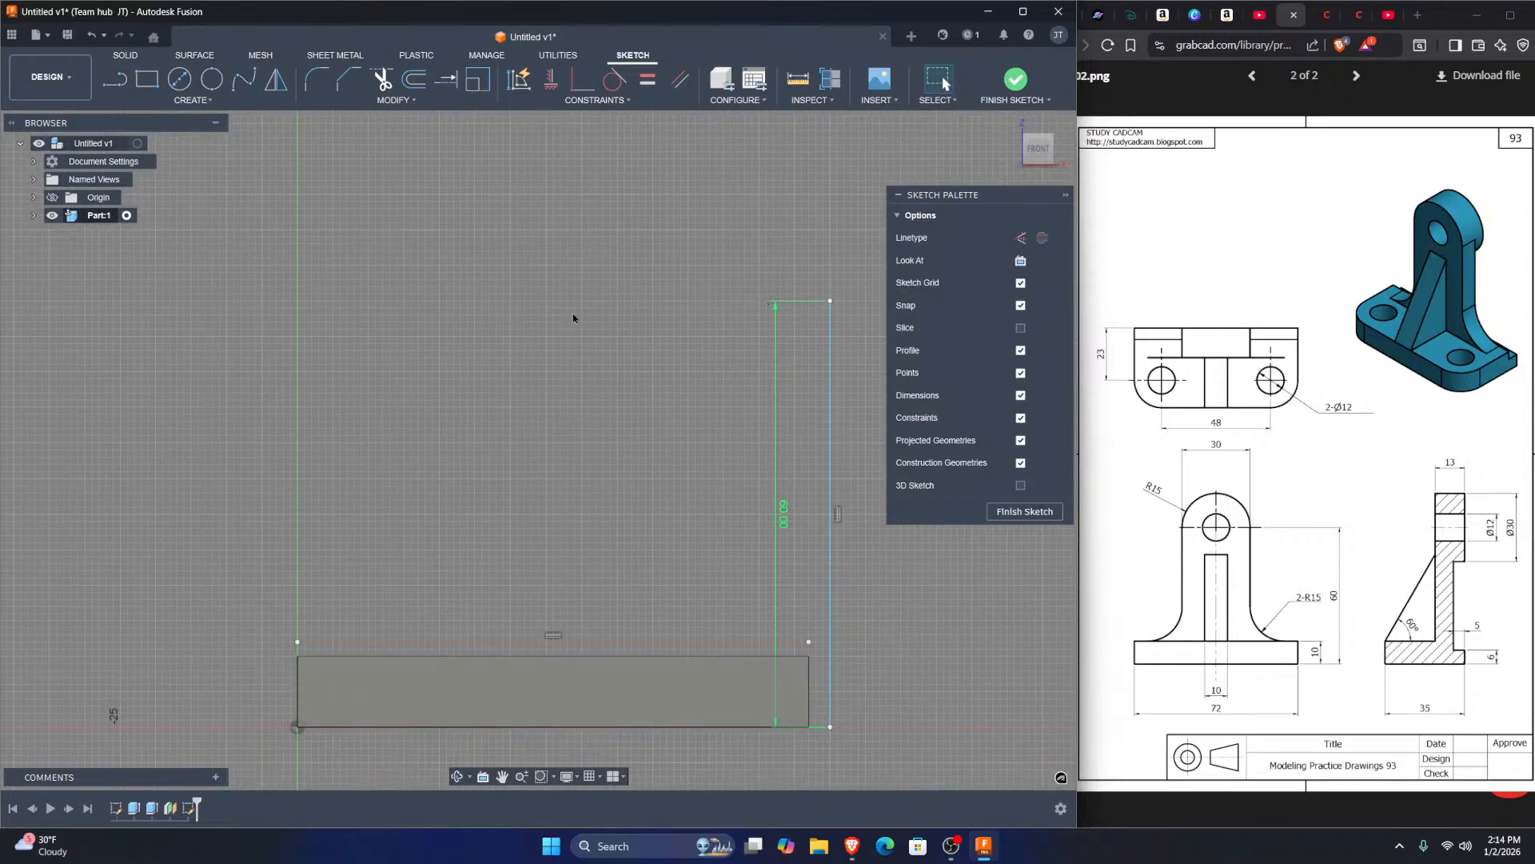
Step: Draw a vertical construction line upward from the midpoint of the horizontal construction line, past the top of the 60 mm line
key(l)
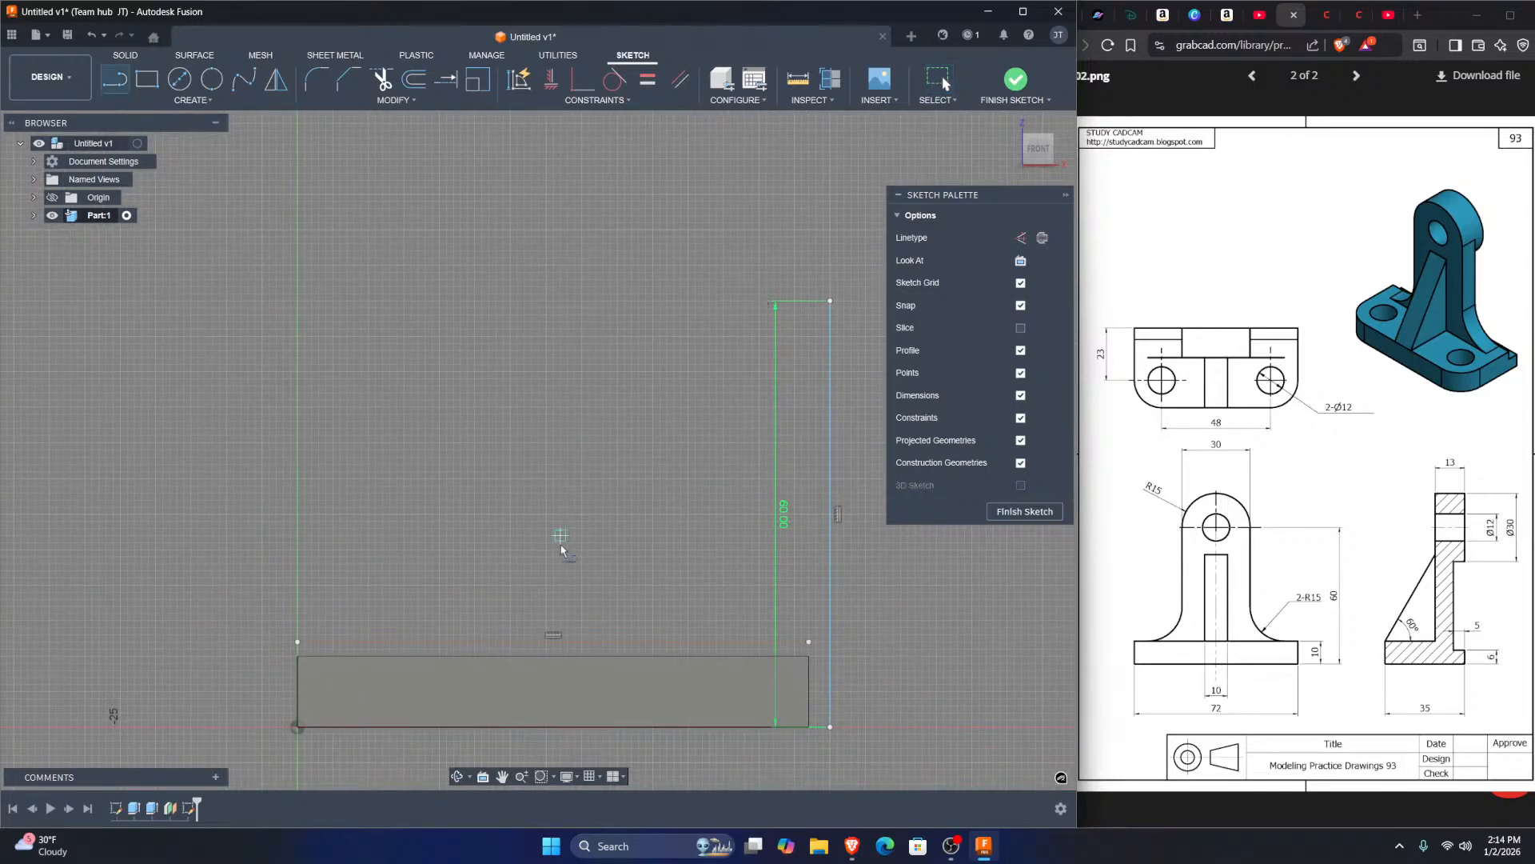
click(553, 638)
key(Escape)
key(l)
click(554, 637)
click(553, 187)
key(Escape)
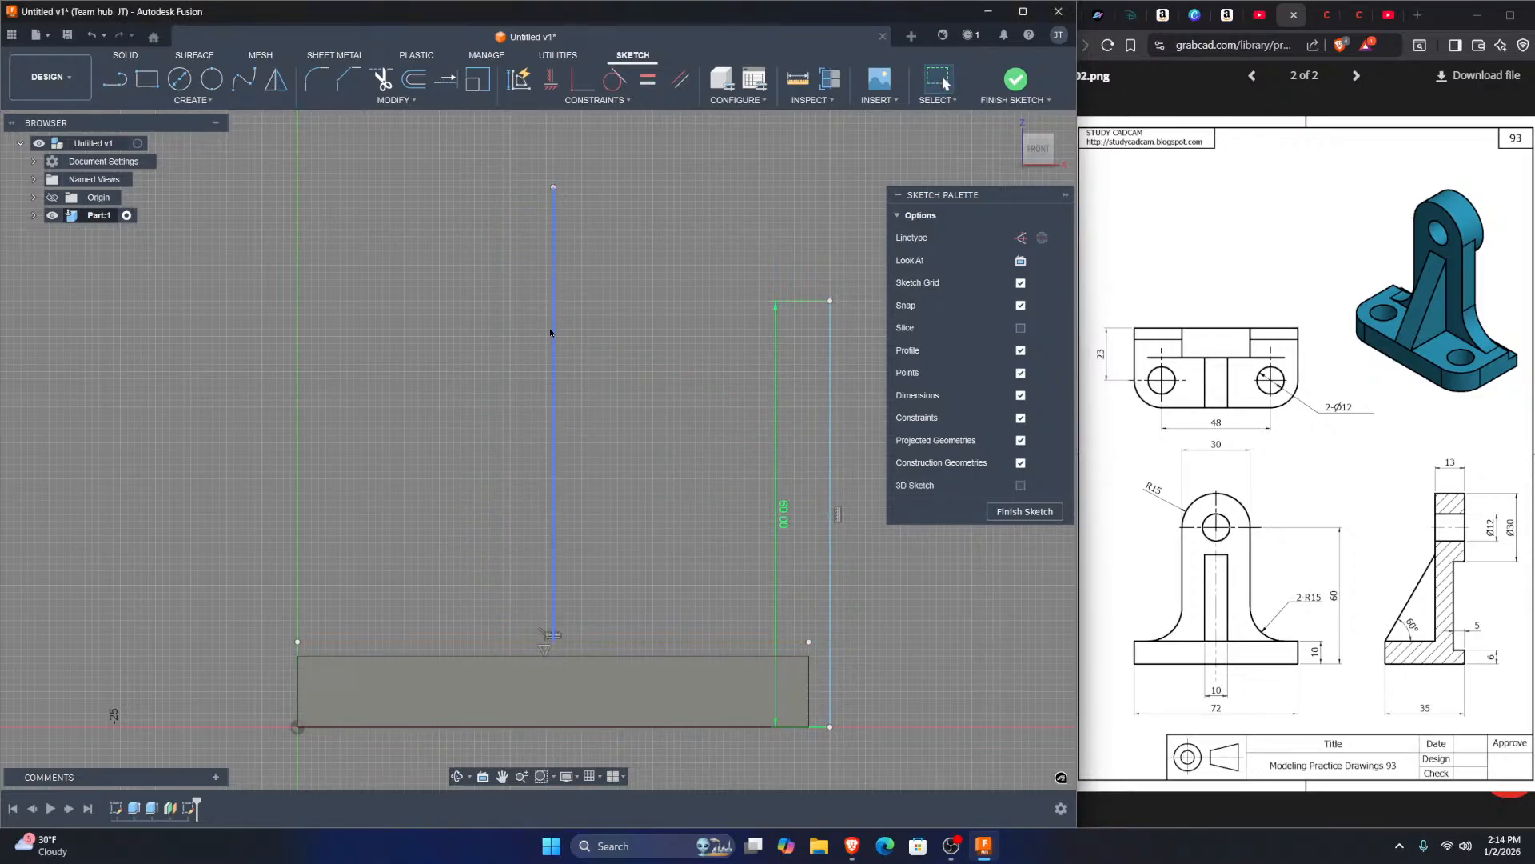
click(555, 345)
key(Delete)
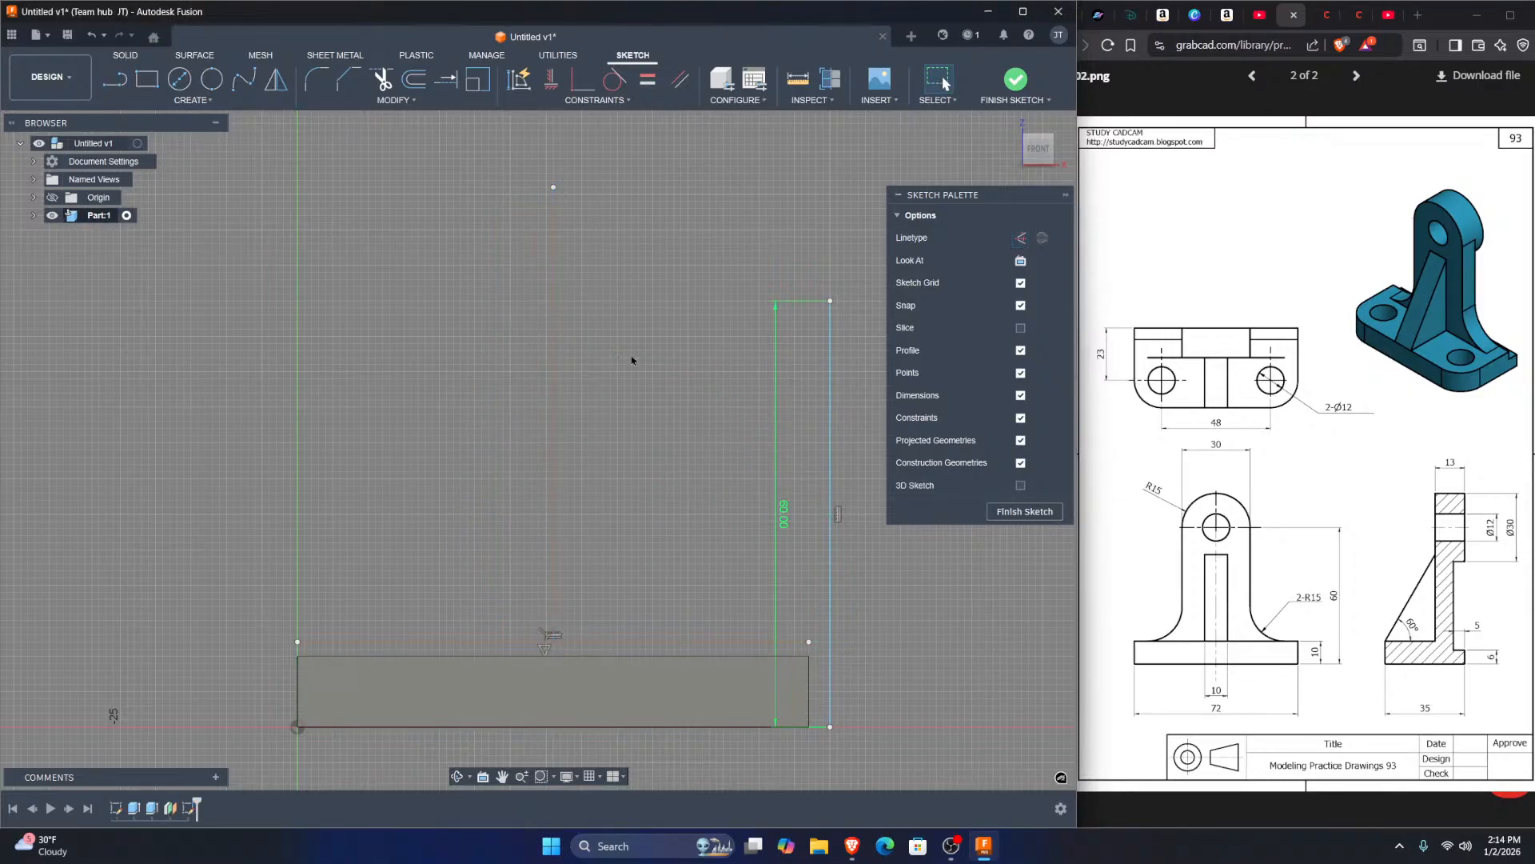
Step: Draw a 12 mm diameter circle centred on the vertical construction line, level with the top of the 60 mm line
middle_drag(627, 333, 630, 353)
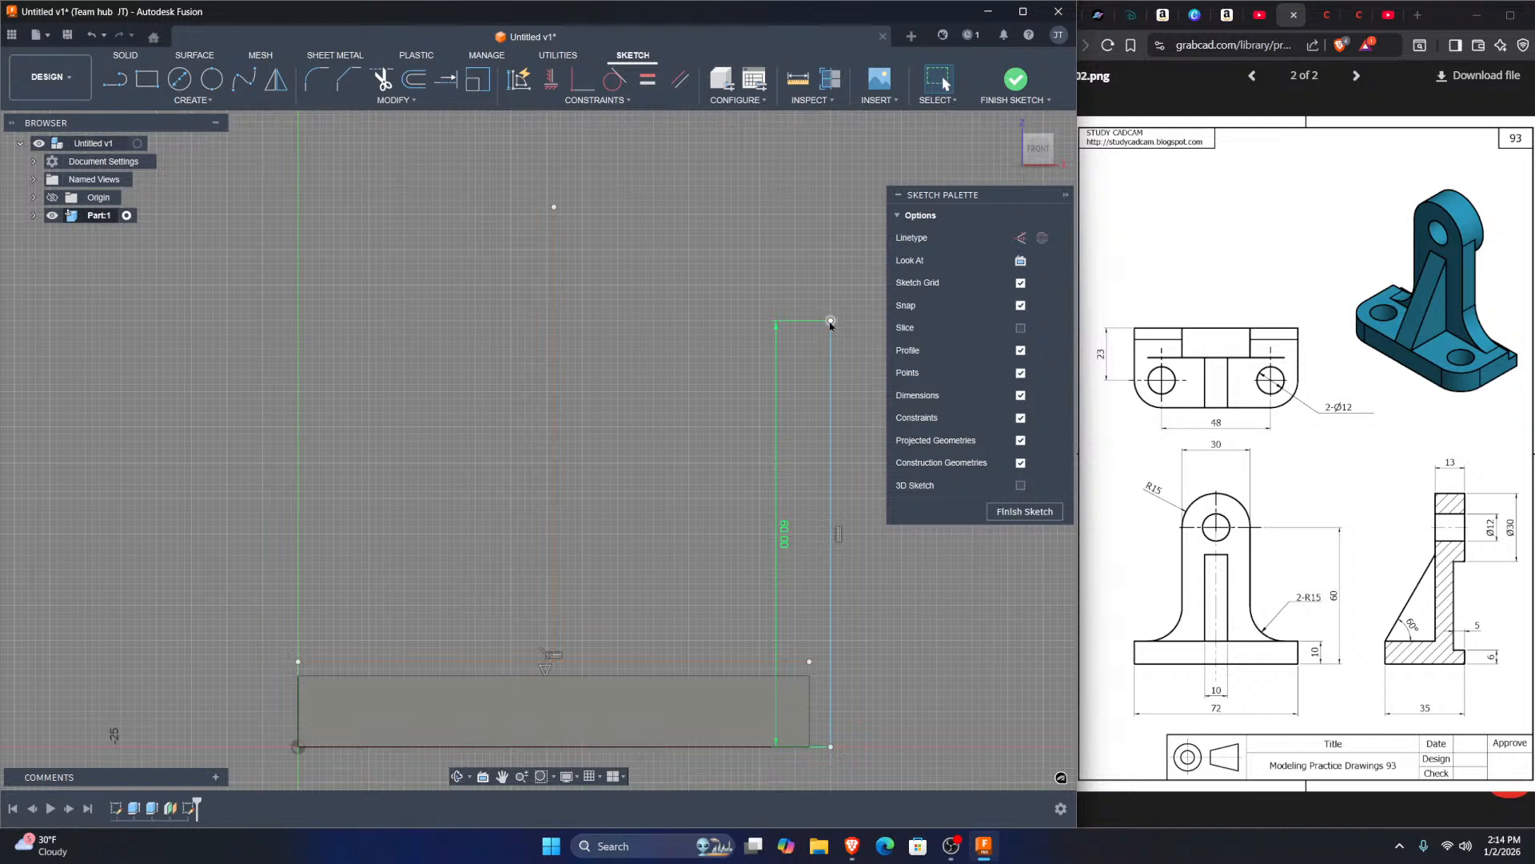
key(c)
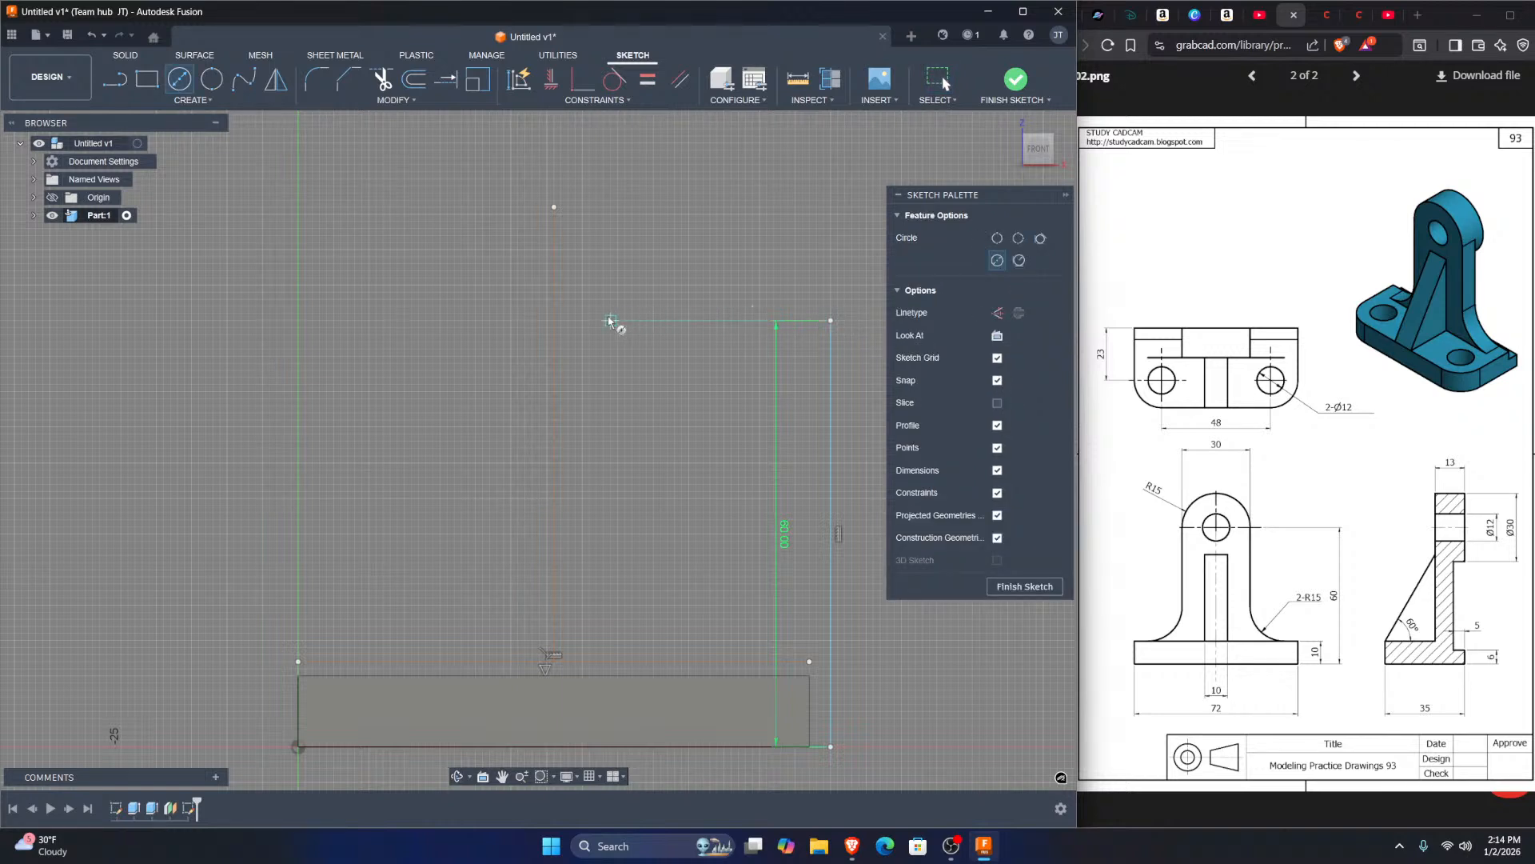
click(554, 321)
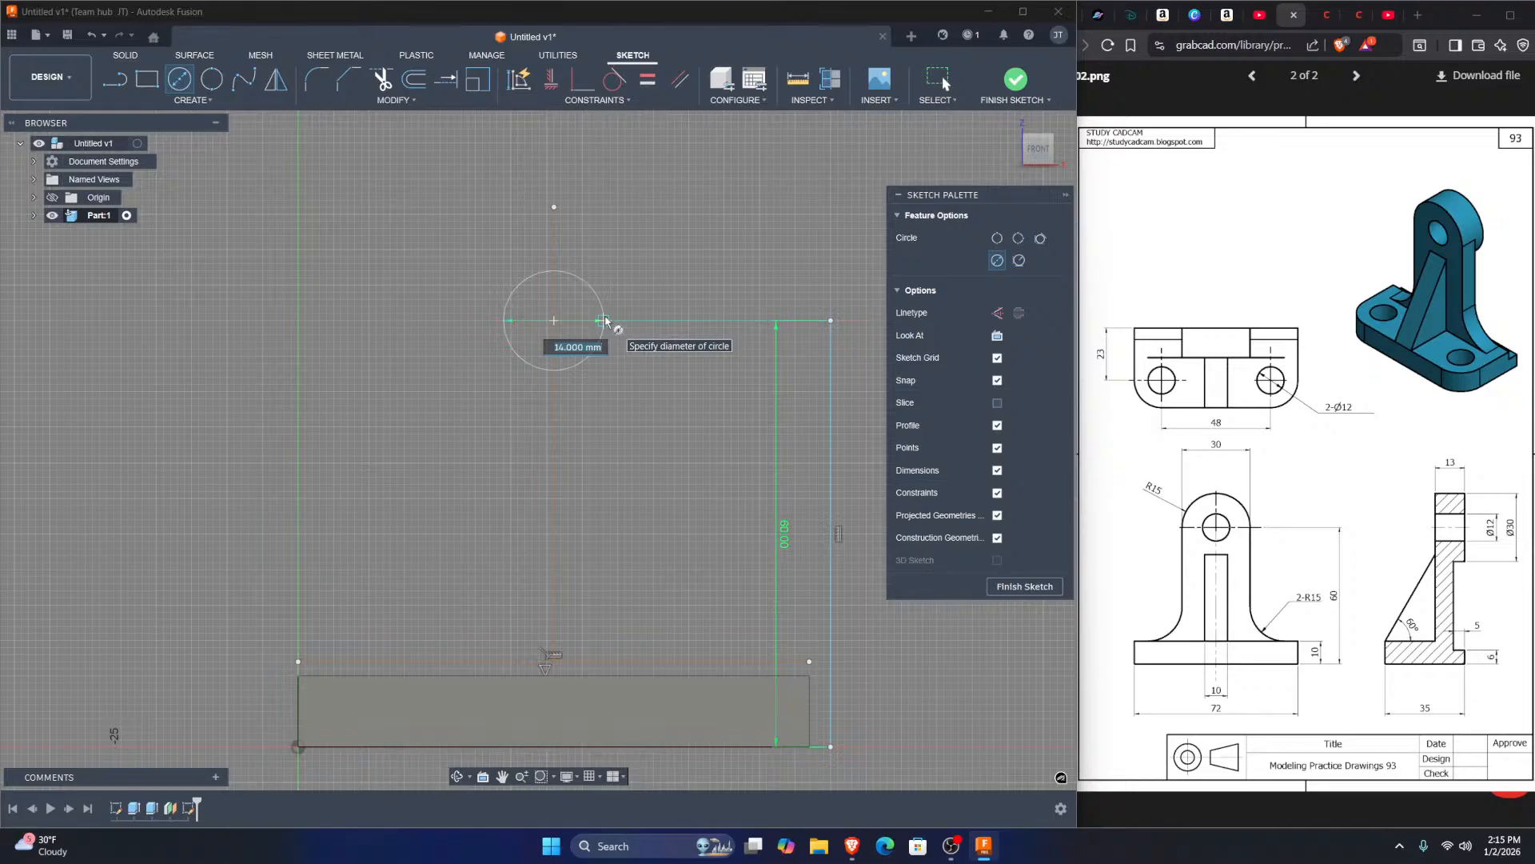
text(12)
key(Return)
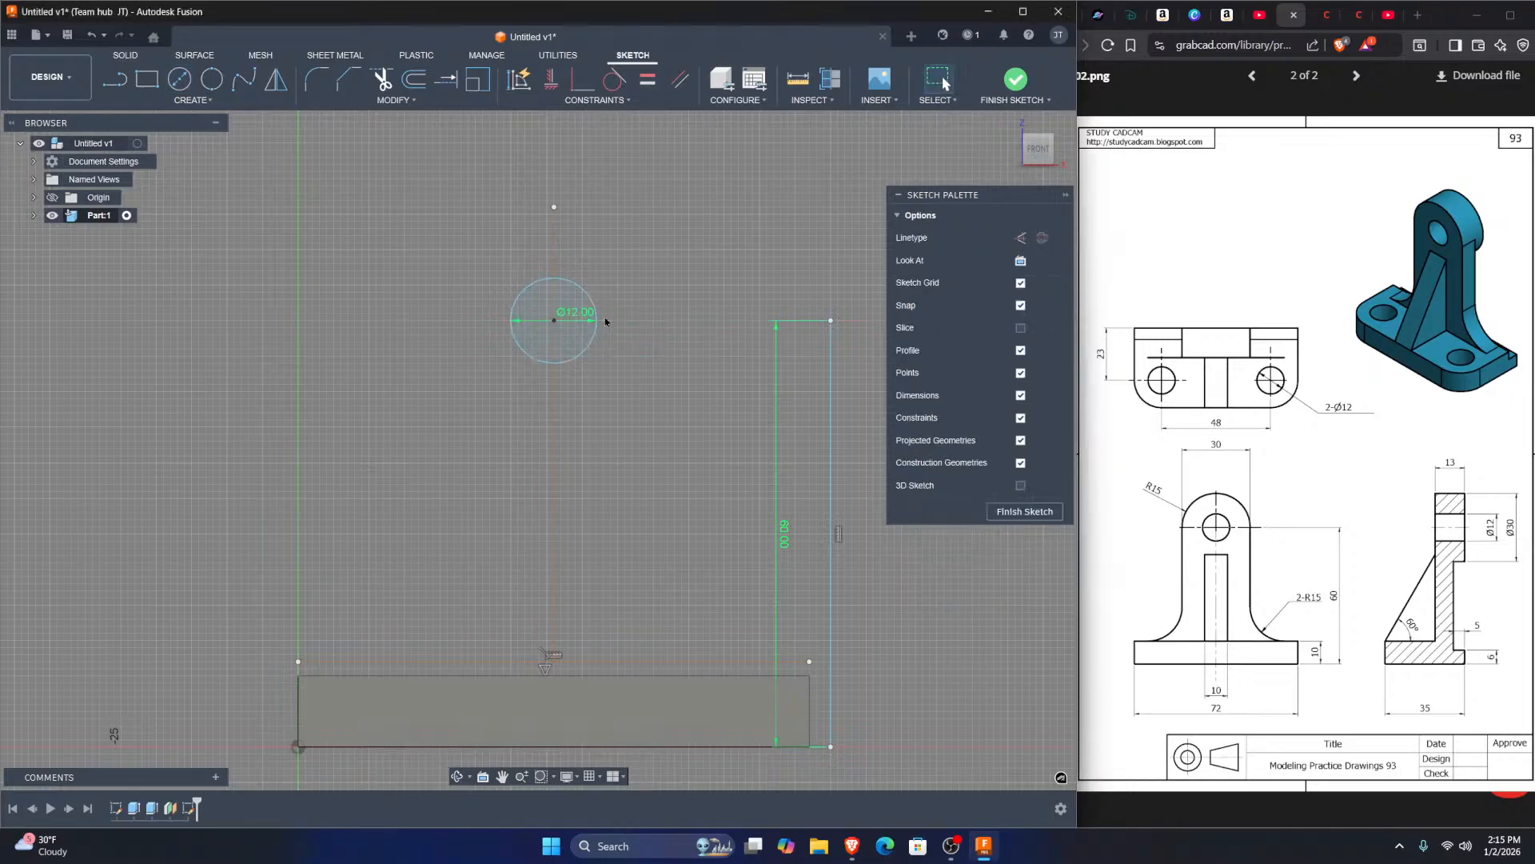
Step: Draw a horizontal line across the circle through its centre and check its length with a trial dimension
mouse_move(613, 351)
middle_down()
mouse_move(618, 387)
mouse_move(597, 348)
middle_up()
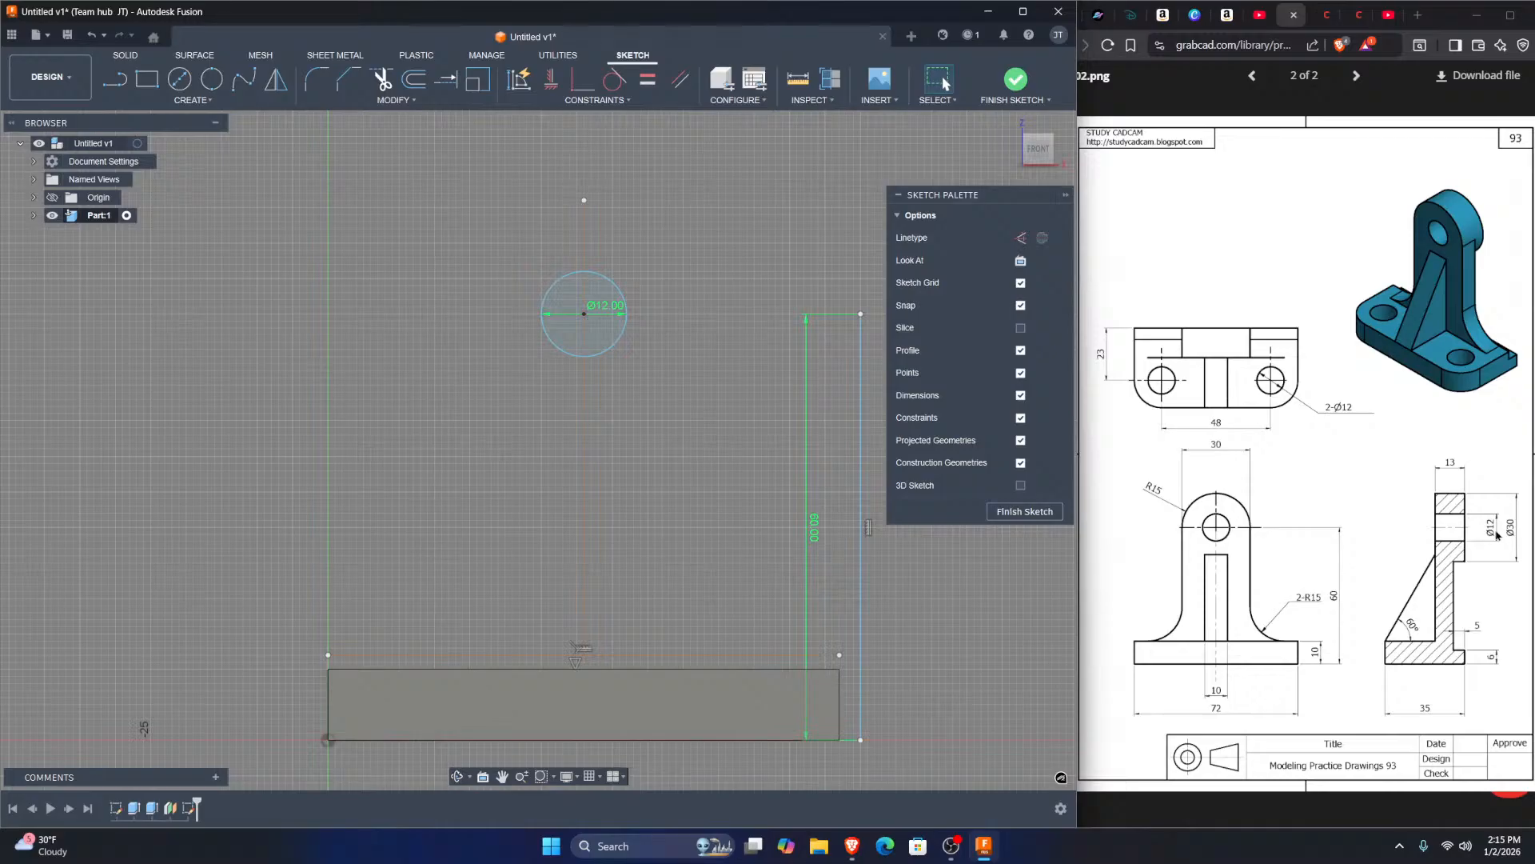
middle_drag(758, 358, 715, 364)
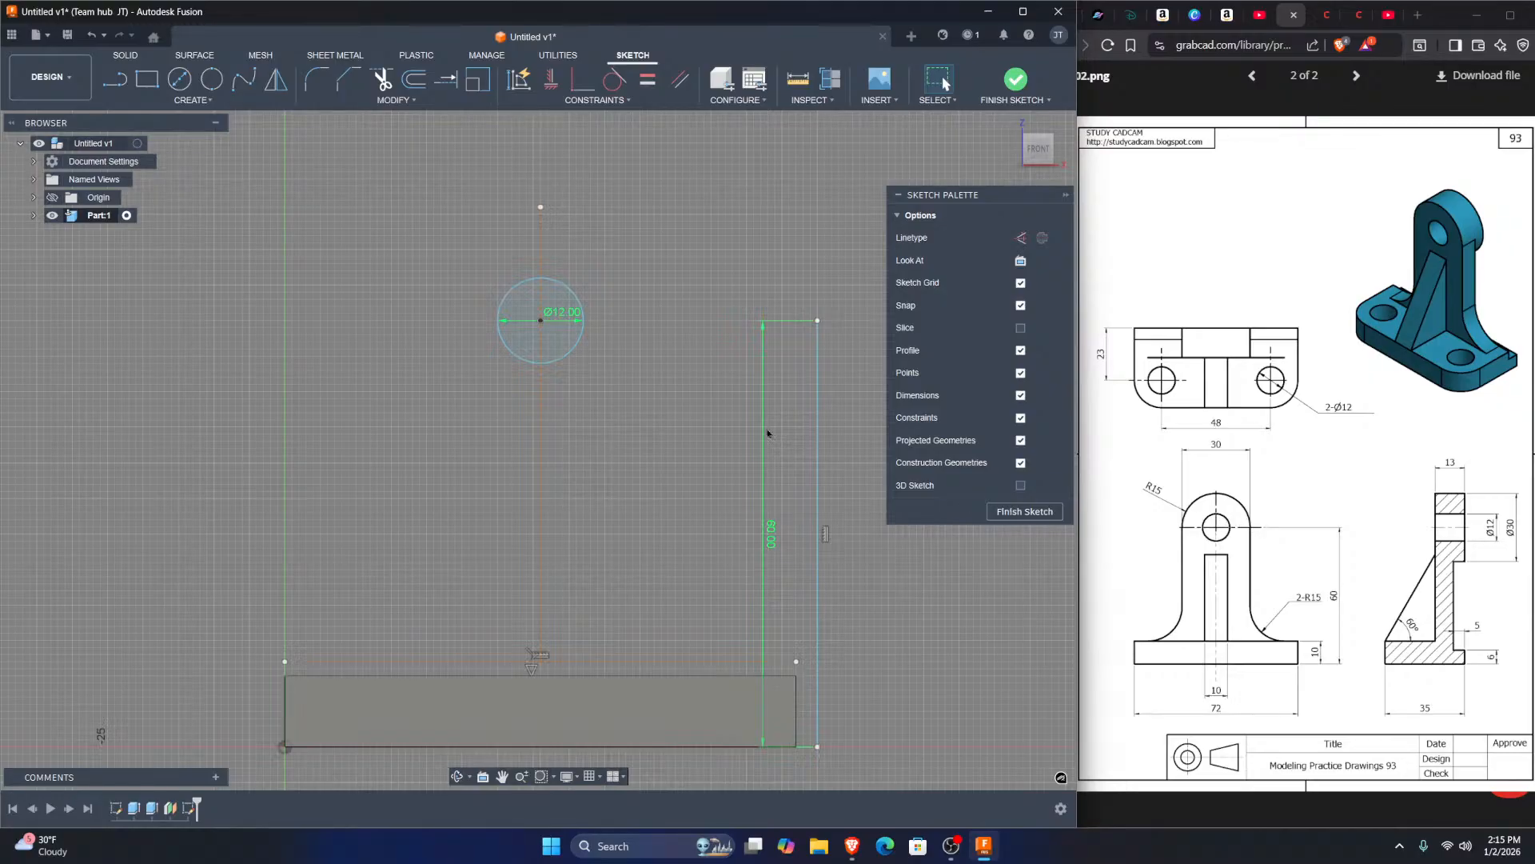
key(l)
click(583, 319)
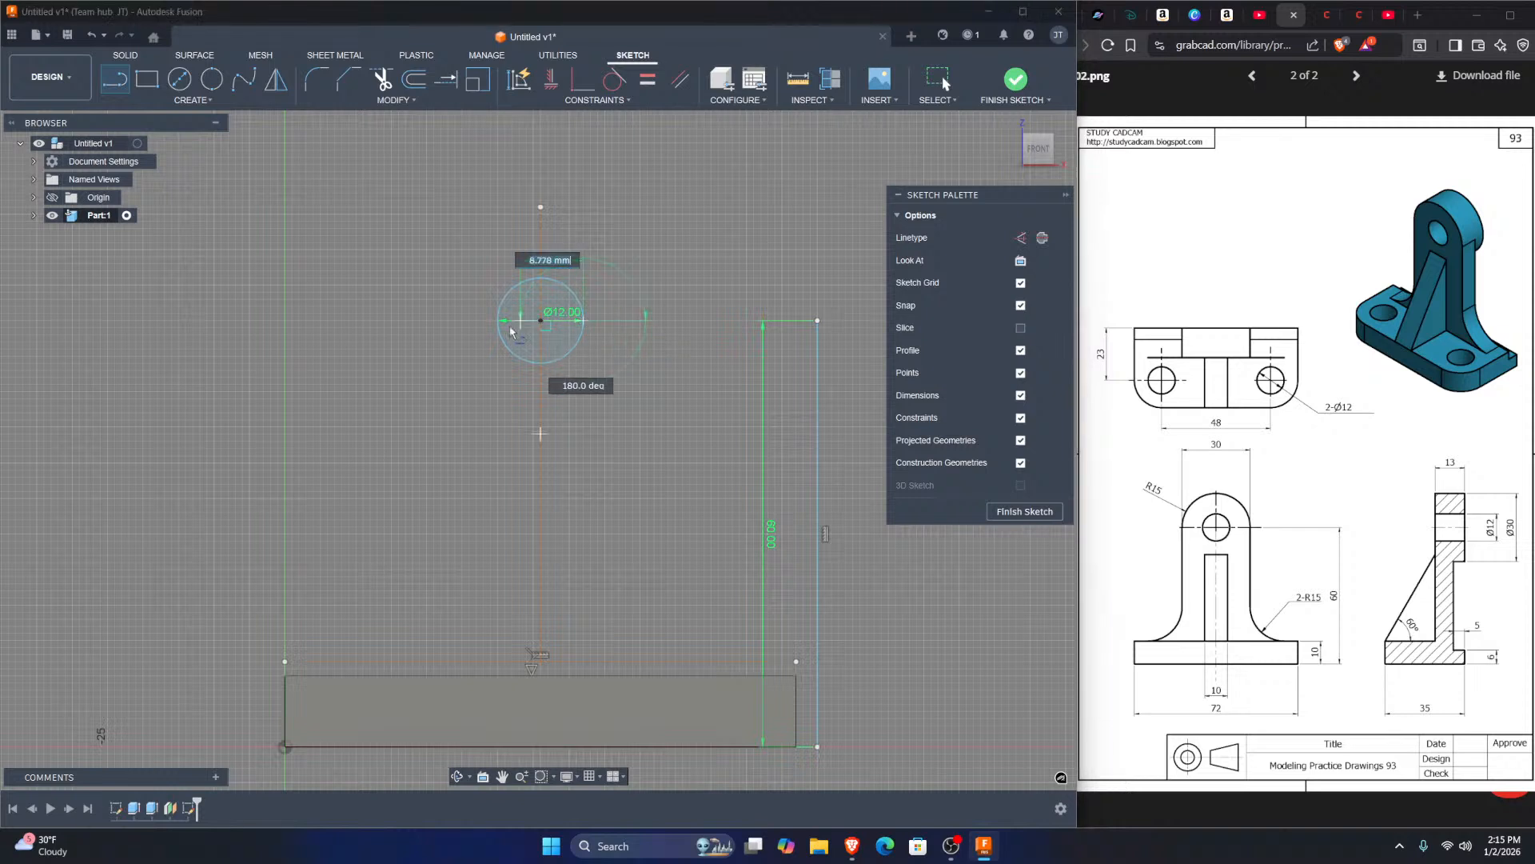
click(499, 320)
key(Escape)
scroll(512, 324, up, 3)
key(d)
click(547, 319)
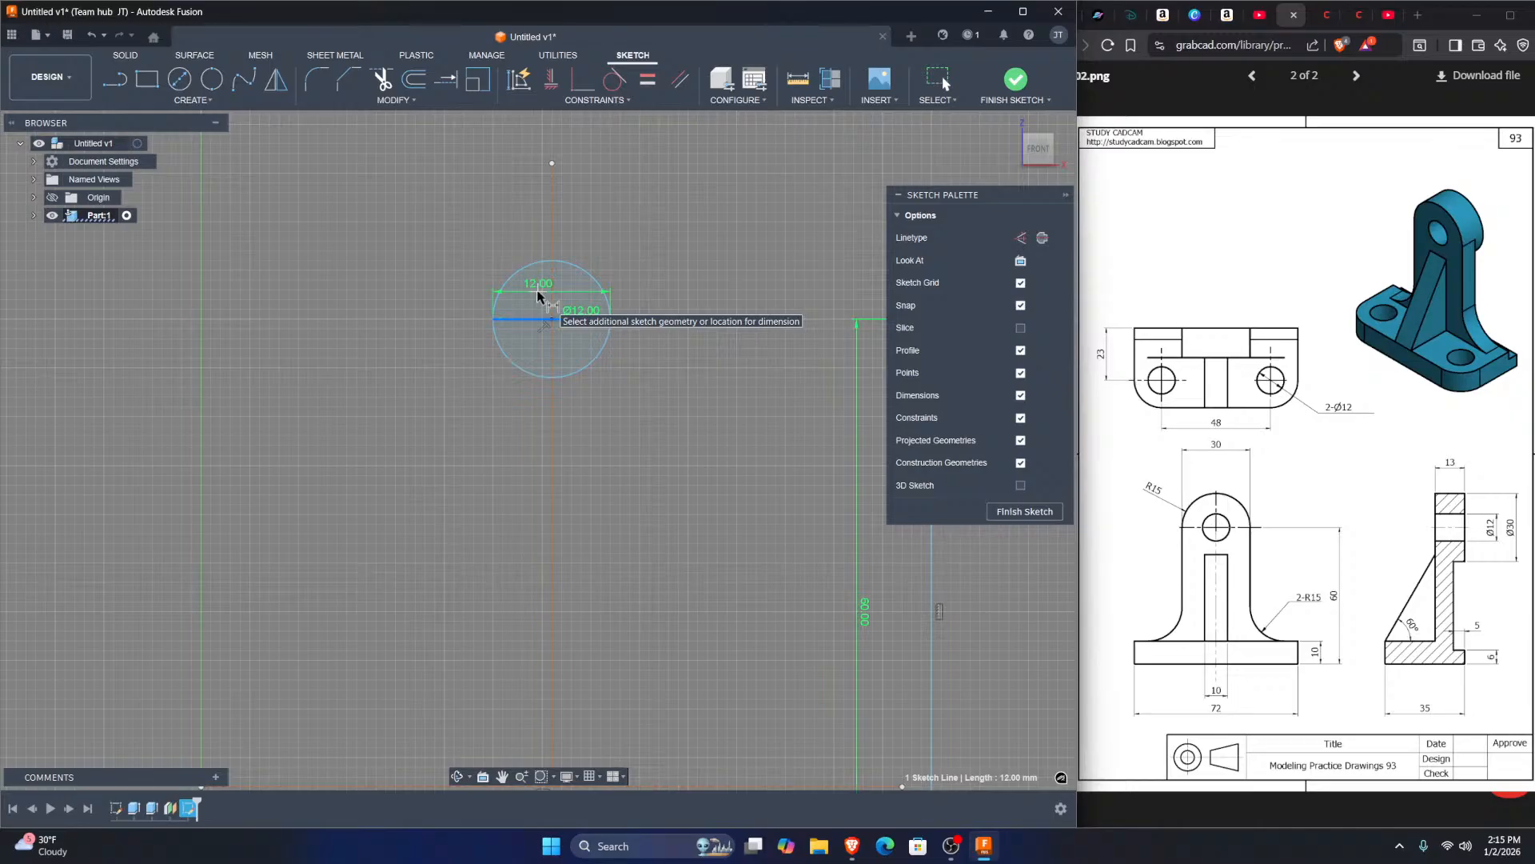
key(Escape)
scroll(604, 368, down, 2)
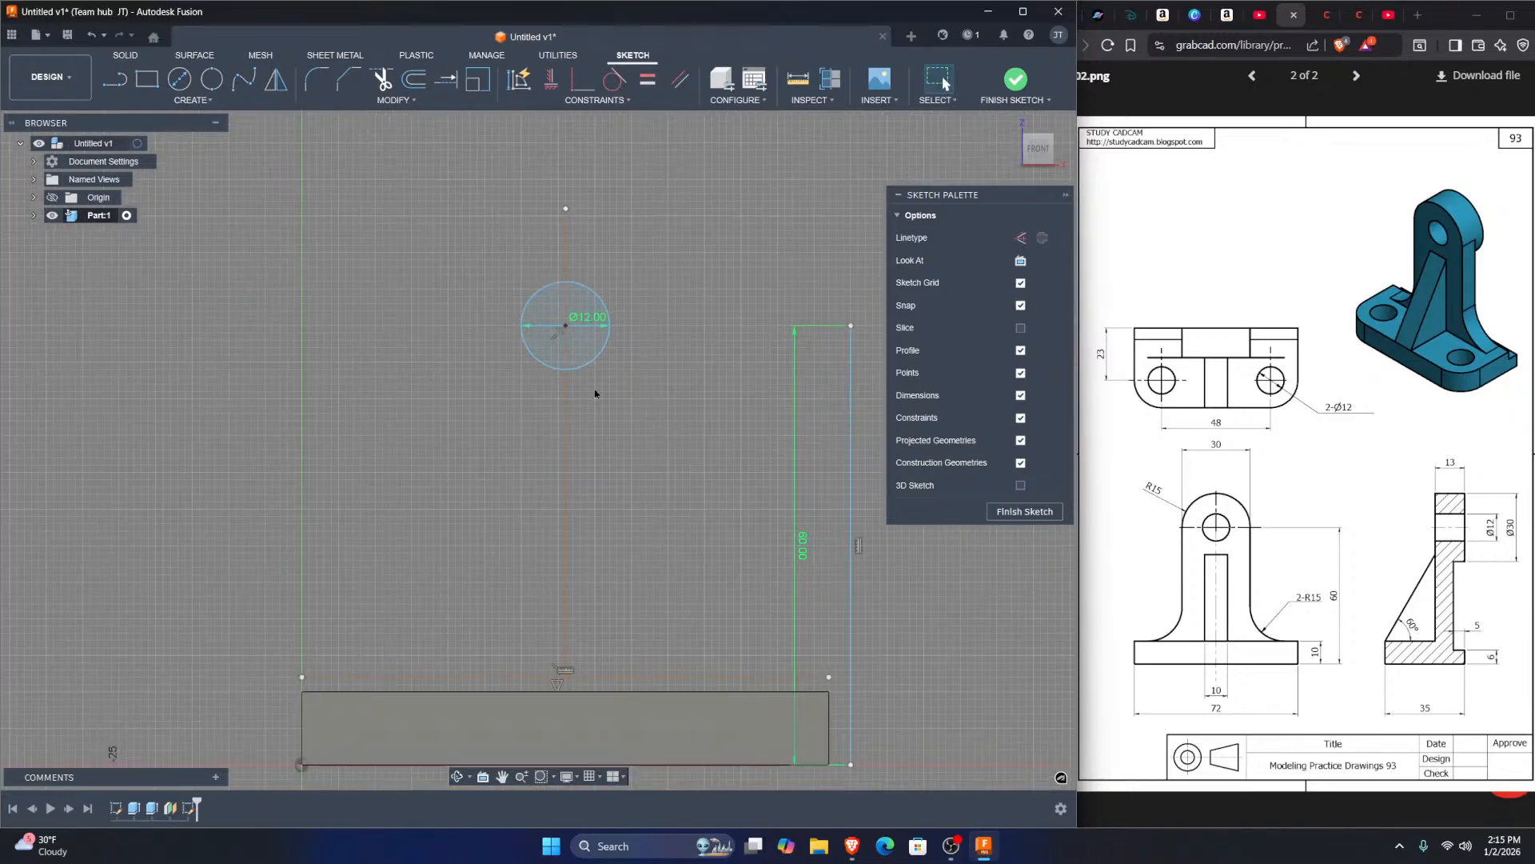
Step: Draw a vertical line about 50 mm long from the circle's centre down to the base's top edge
middle_drag(618, 464, 615, 469)
key(l)
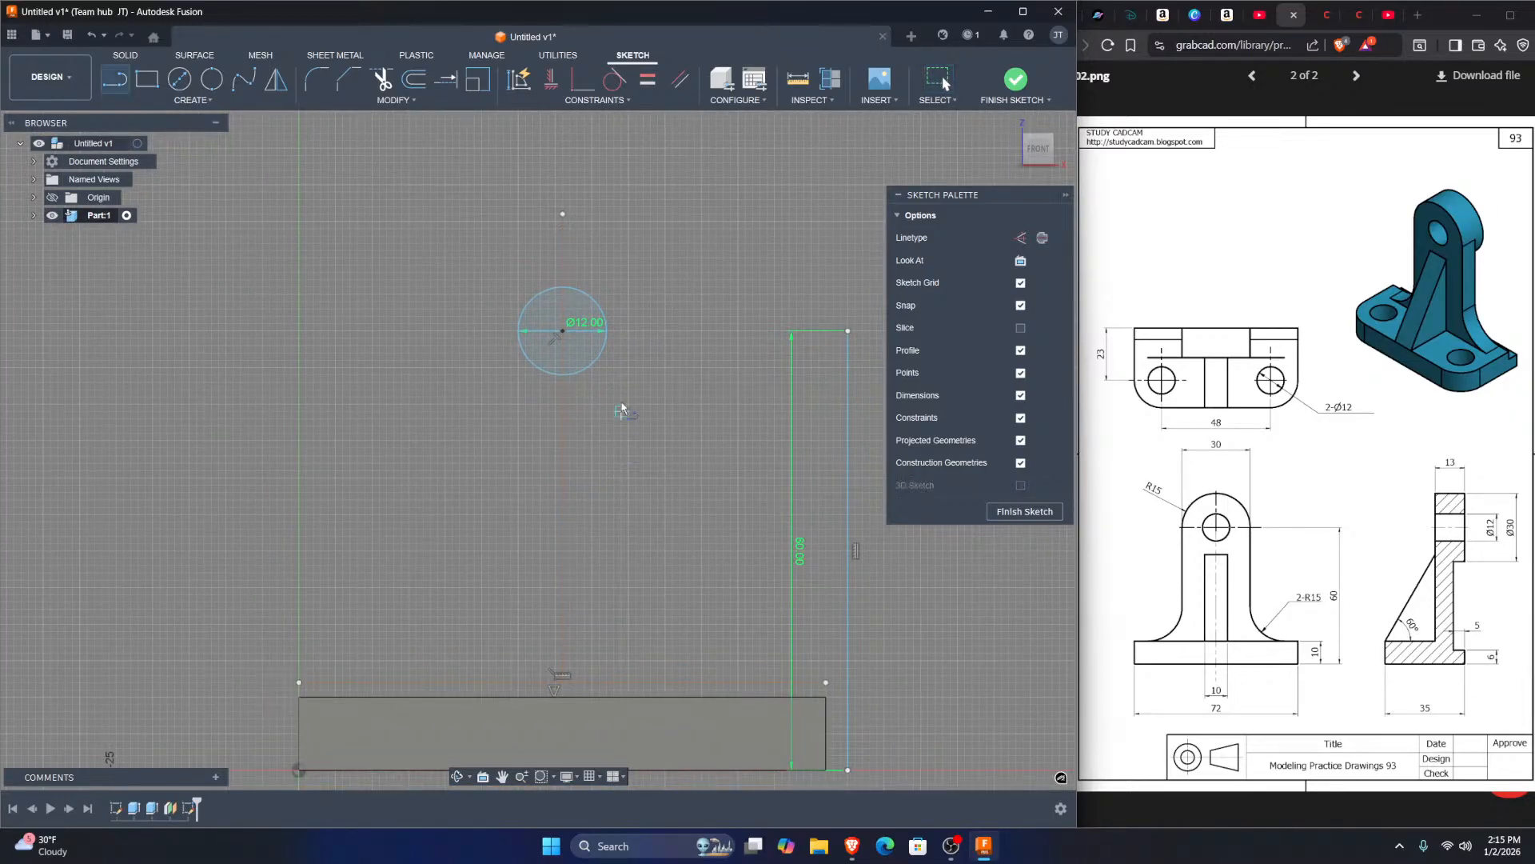
click(562, 330)
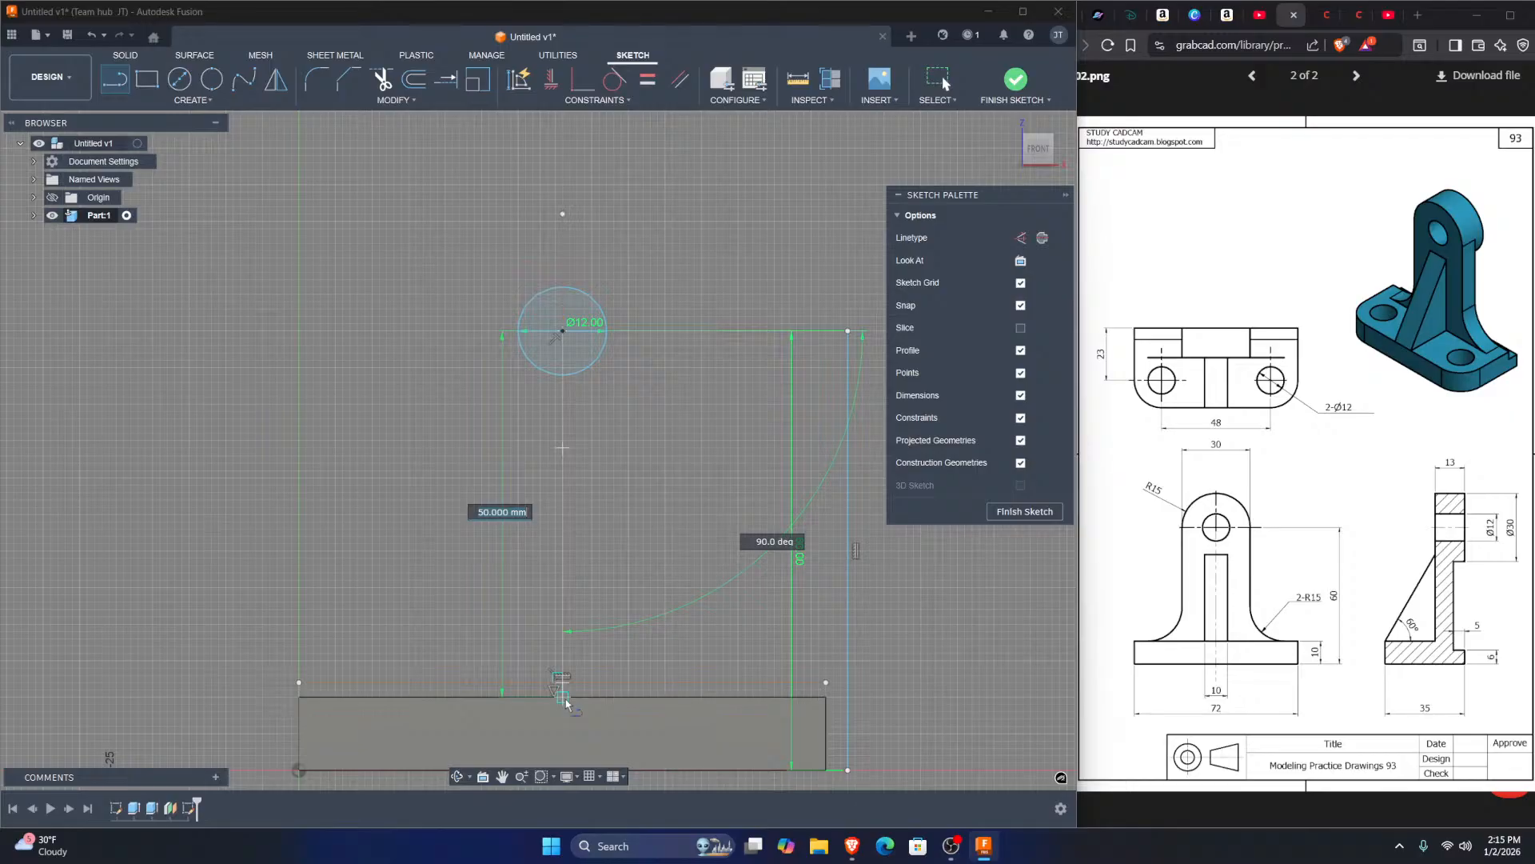
click(568, 693)
key(Escape)
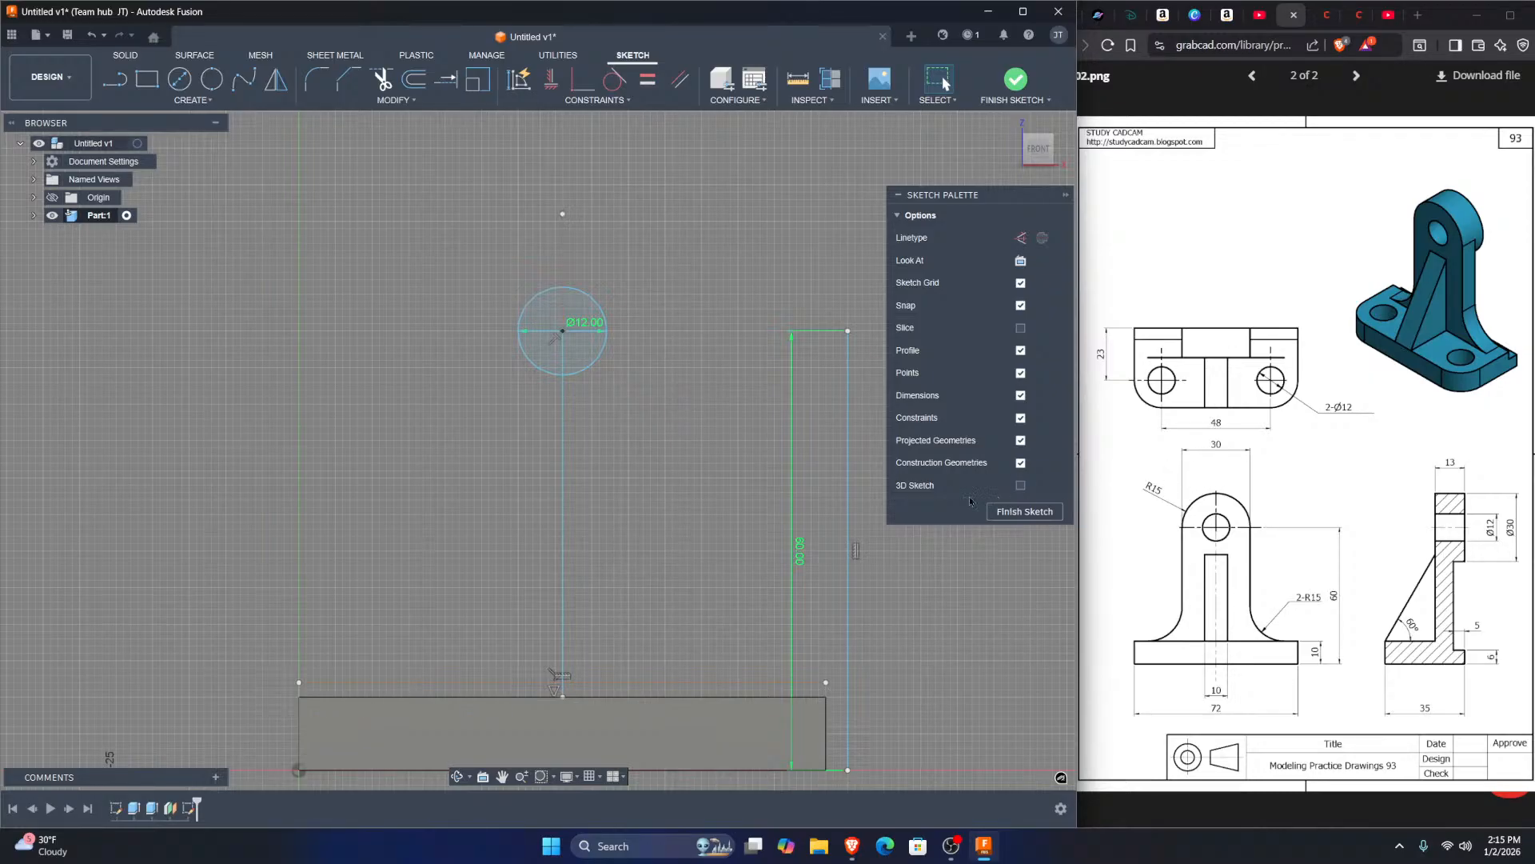
key(o)
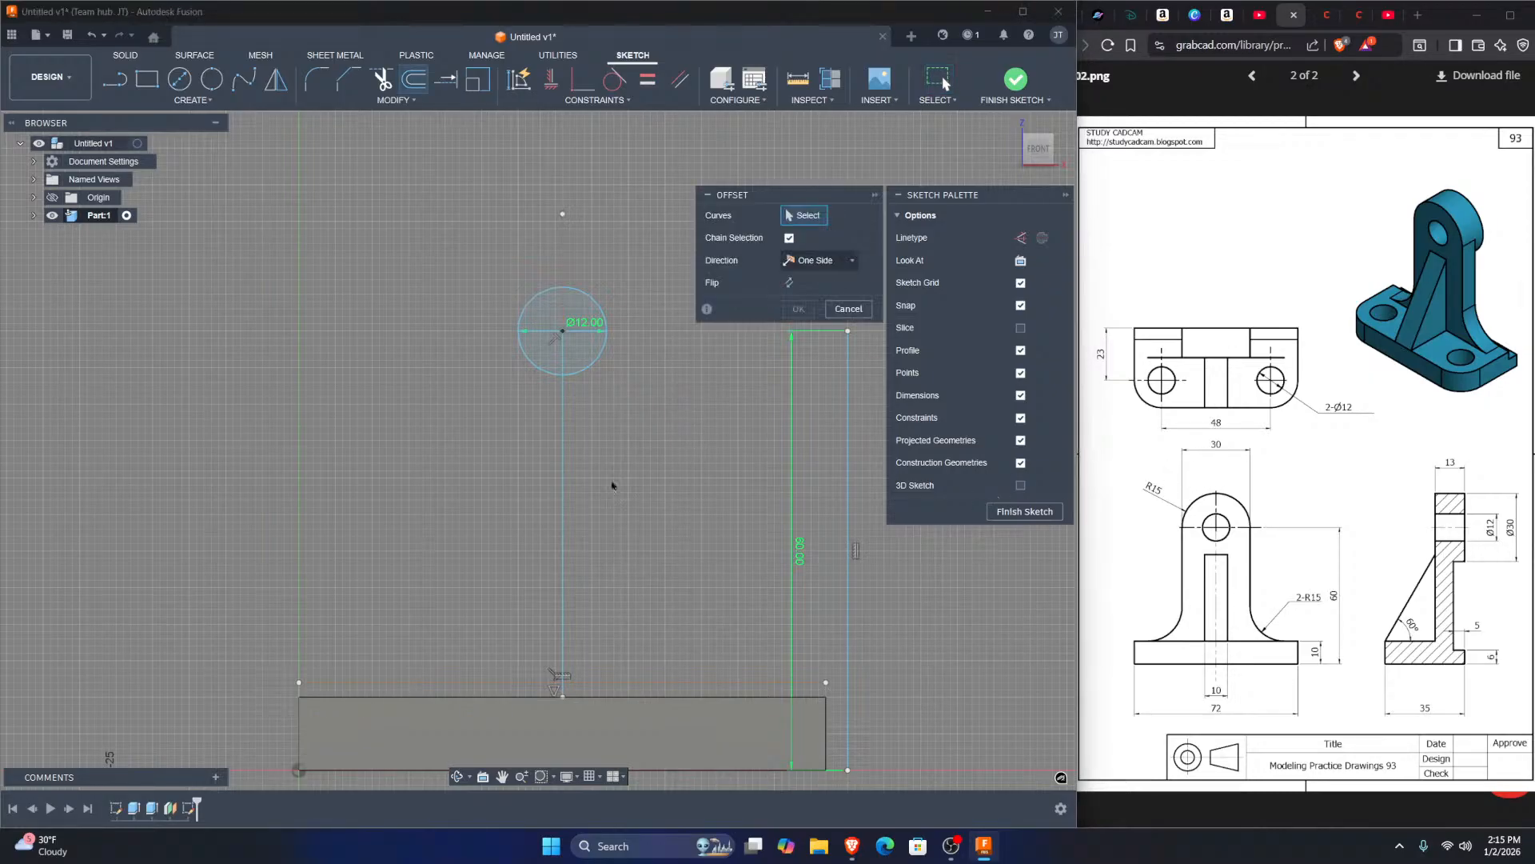
click(563, 464)
key(Escape)
Step: Delete the overlapping vertical construction line and offset the solid centre line 15 mm to the right
click(560, 251)
key(Delete)
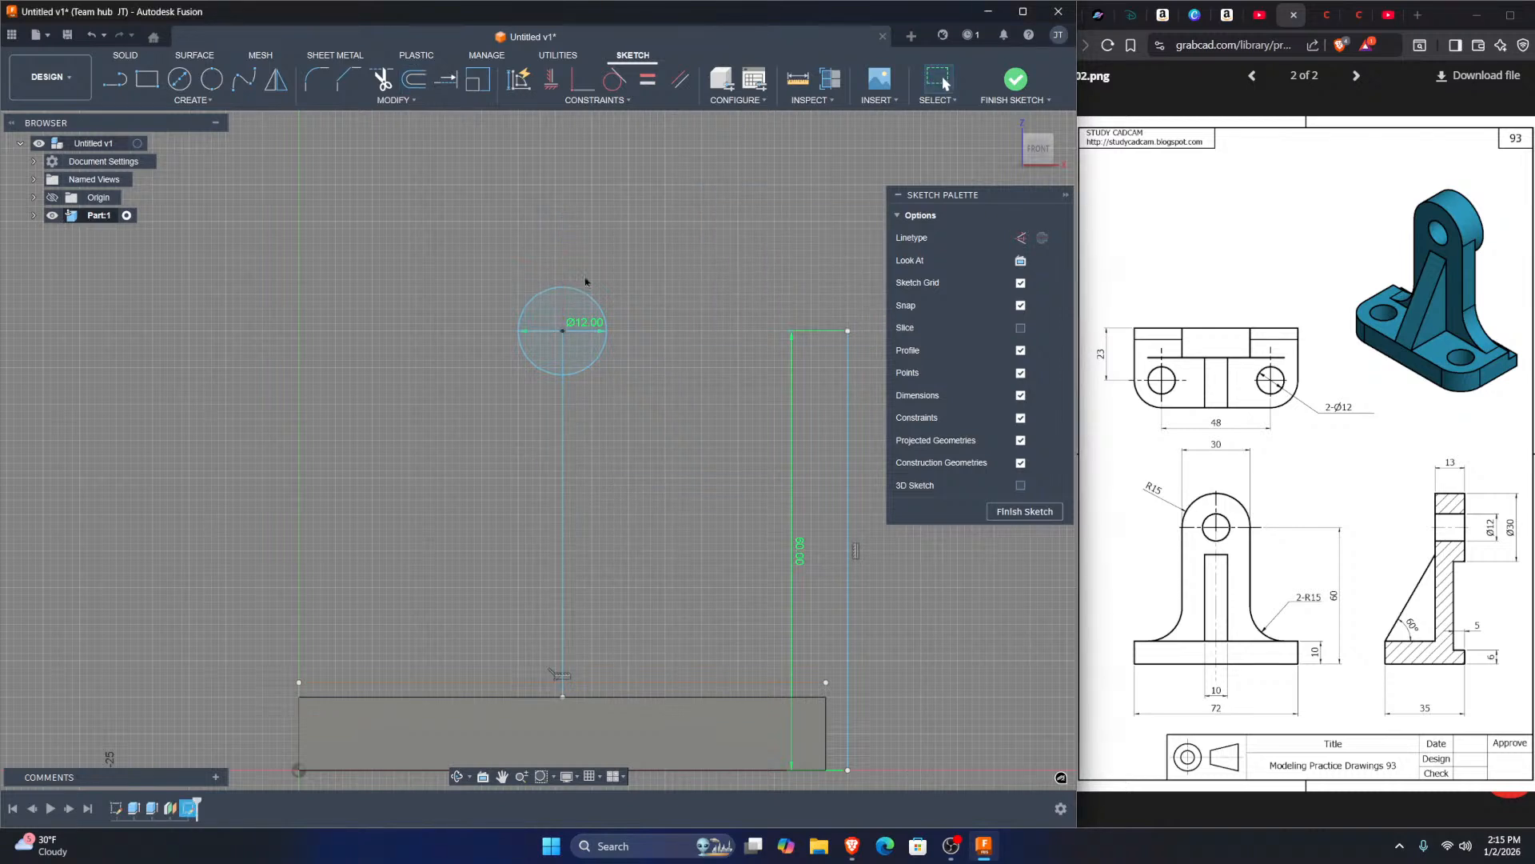
click(565, 429)
text(o)
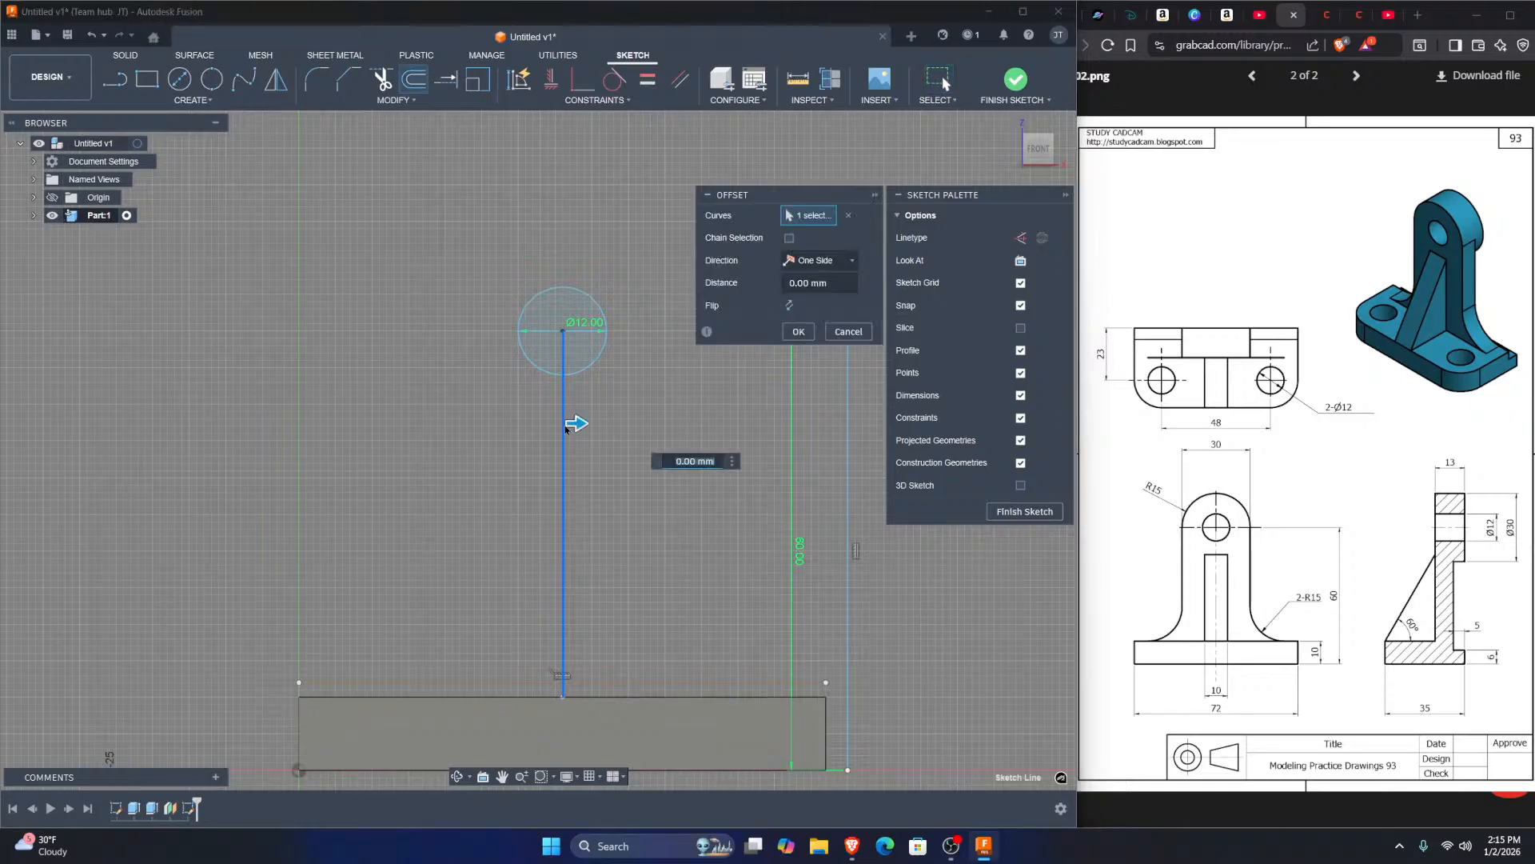
text(15)
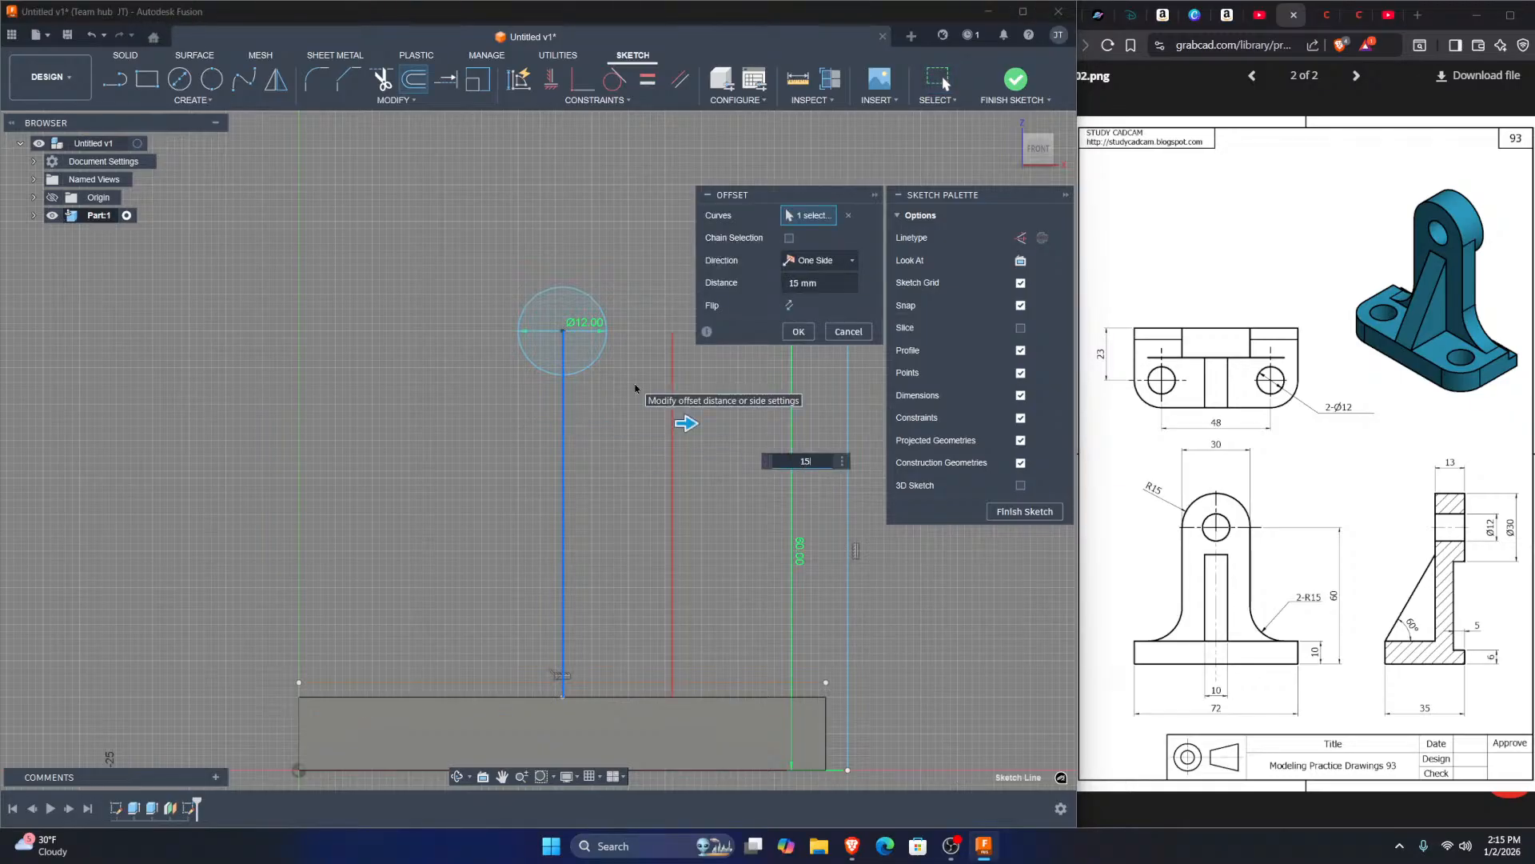
key(Return)
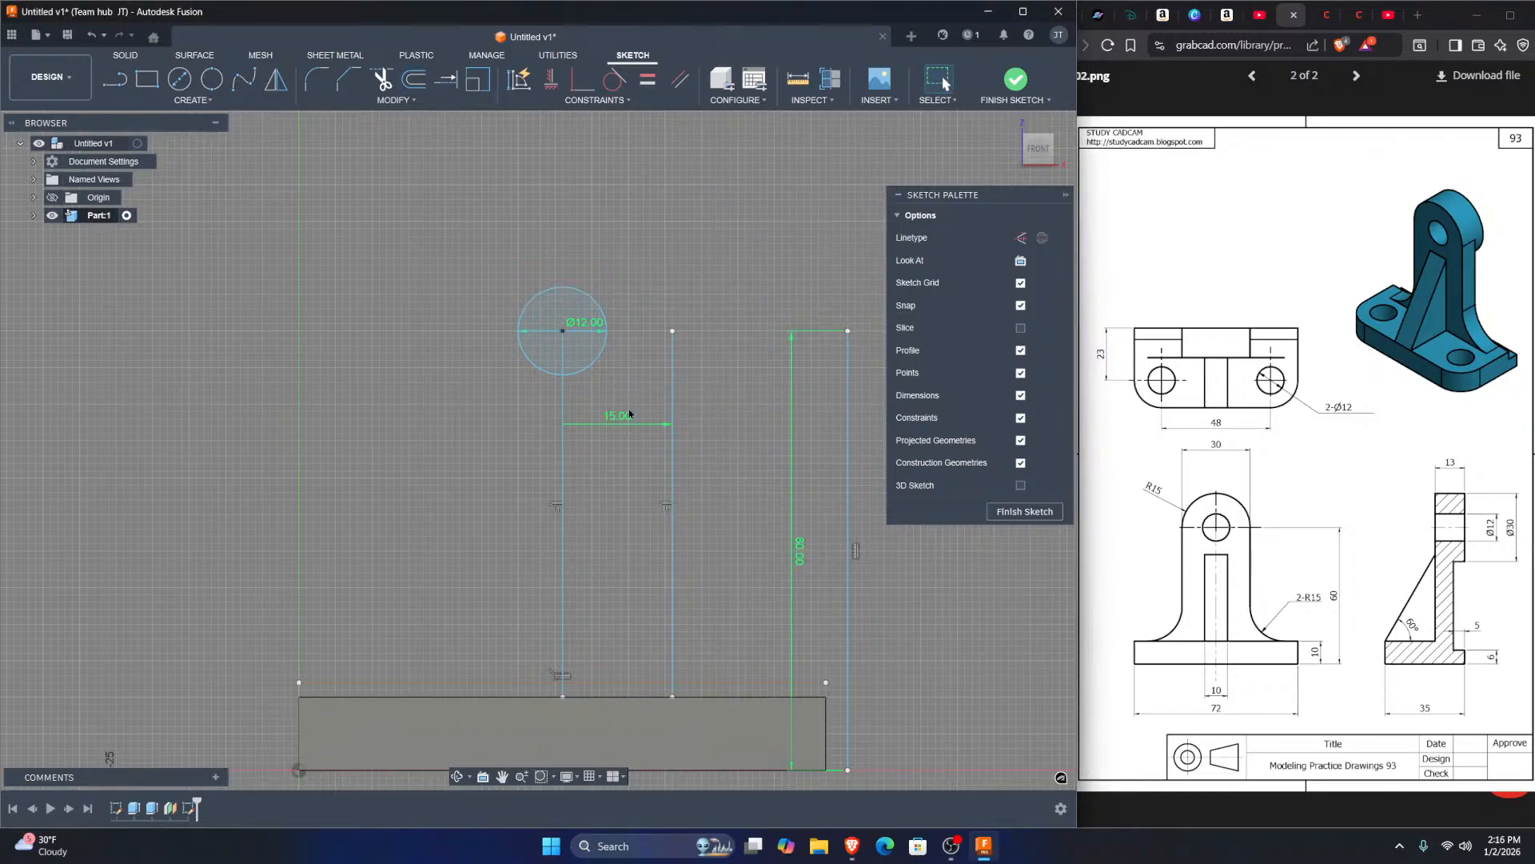
Step: Offset the vertical centre line 15 mm to the left as the upright's other side
key(o)
click(563, 496)
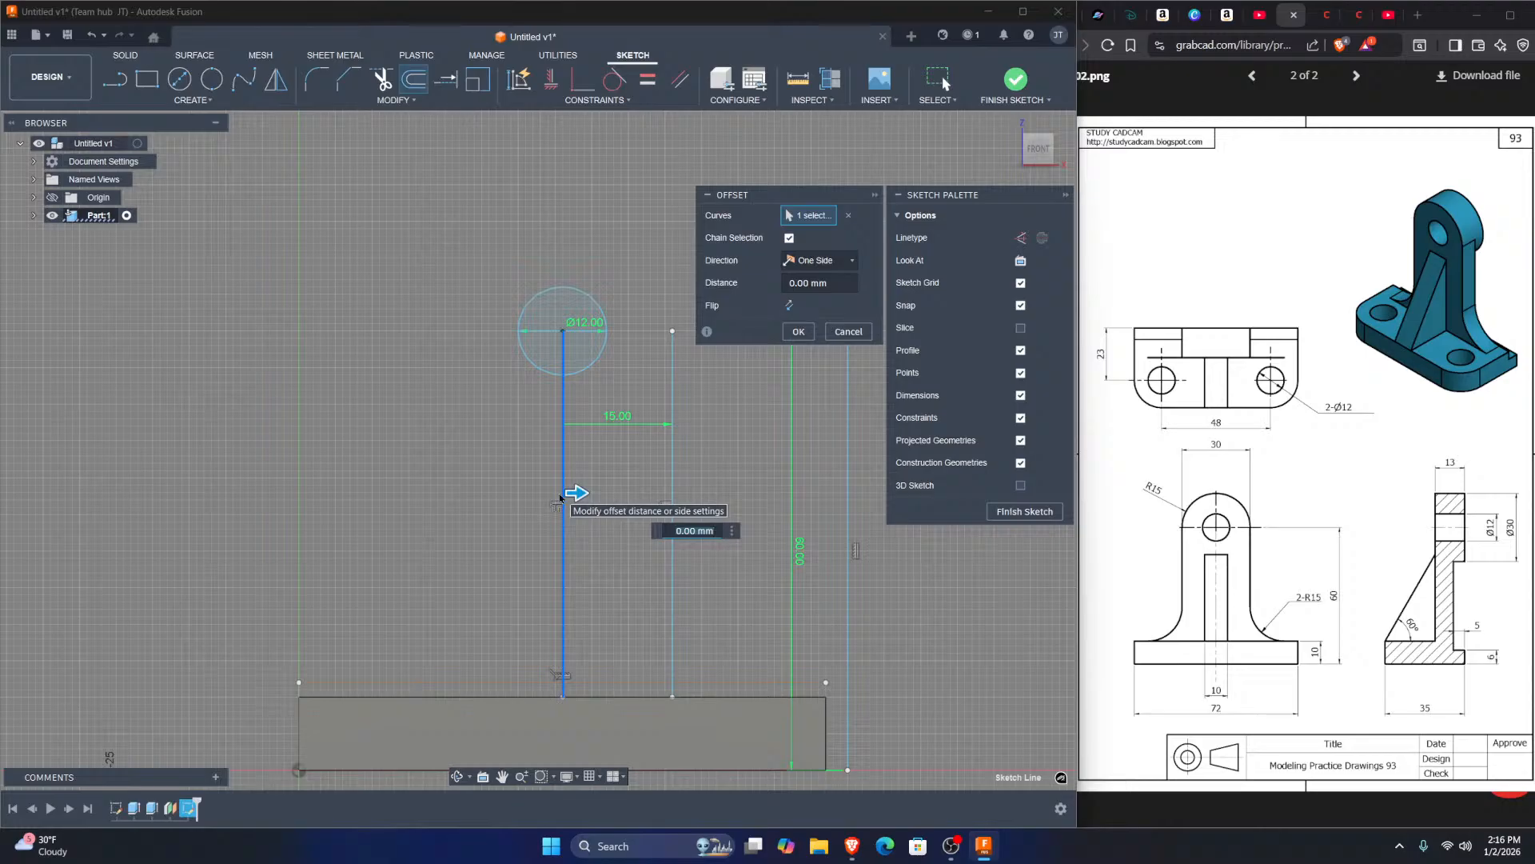
text(-15)
key(Return)
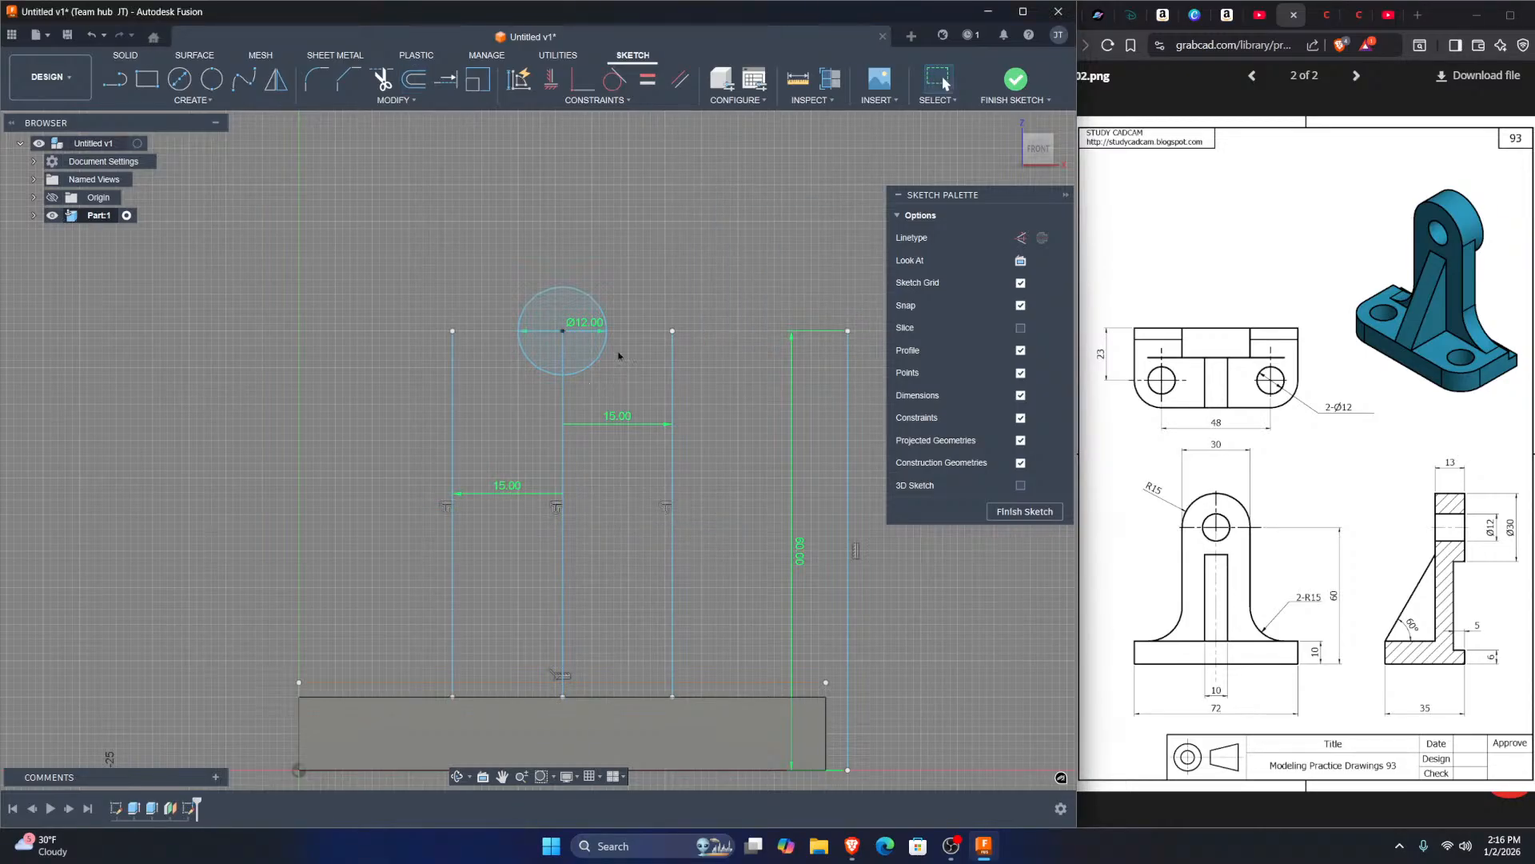
Step: Draw a two-point circle about 30 mm in diameter between the top ends of the upright's two side lines
mouse_move(603, 356)
middle_down()
mouse_move(601, 382)
mouse_move(629, 412)
middle_up()
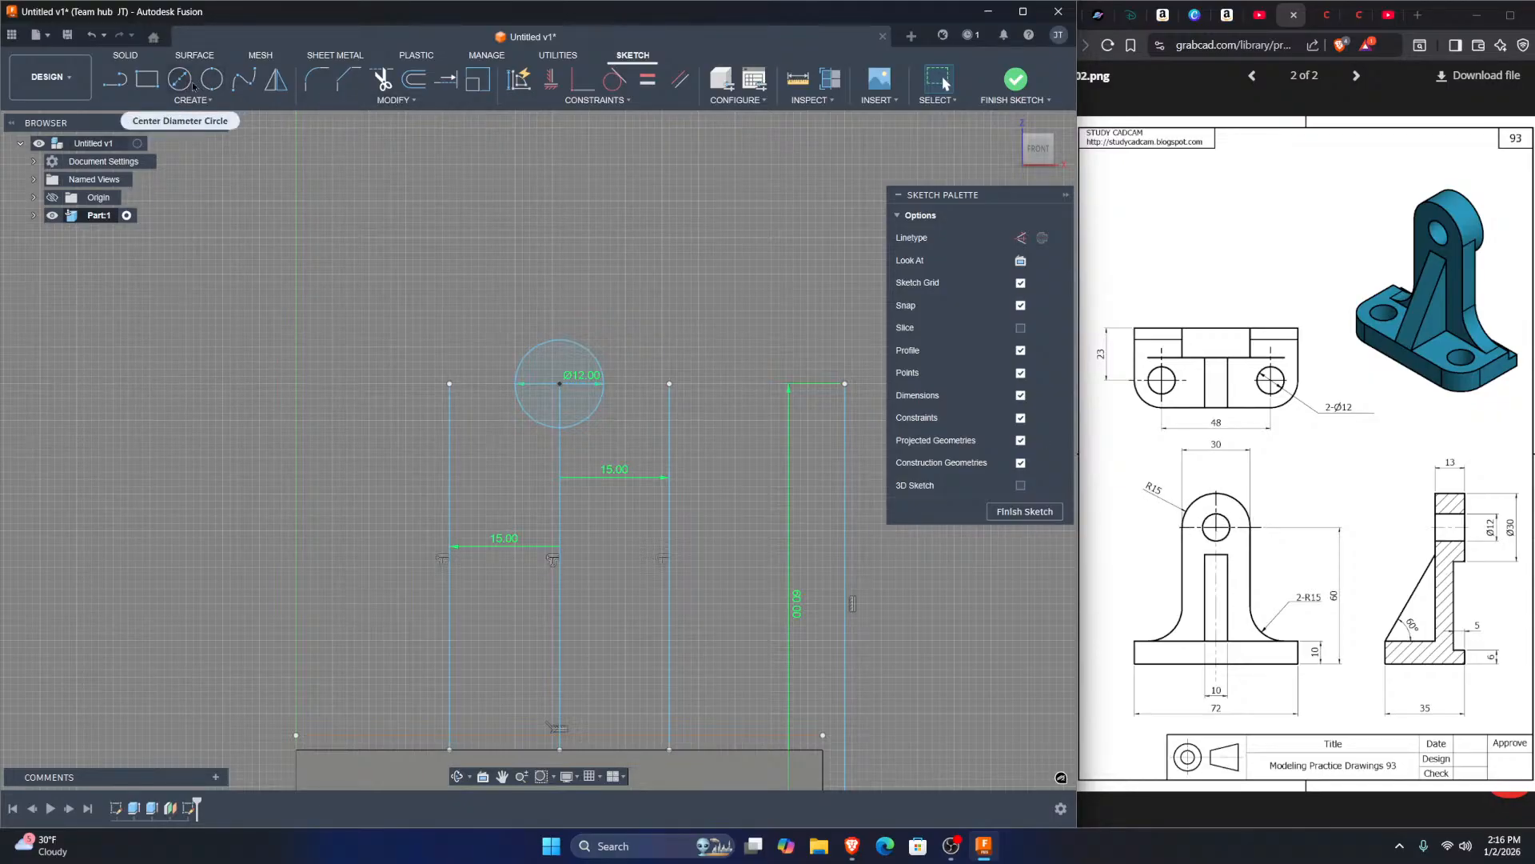
click(214, 83)
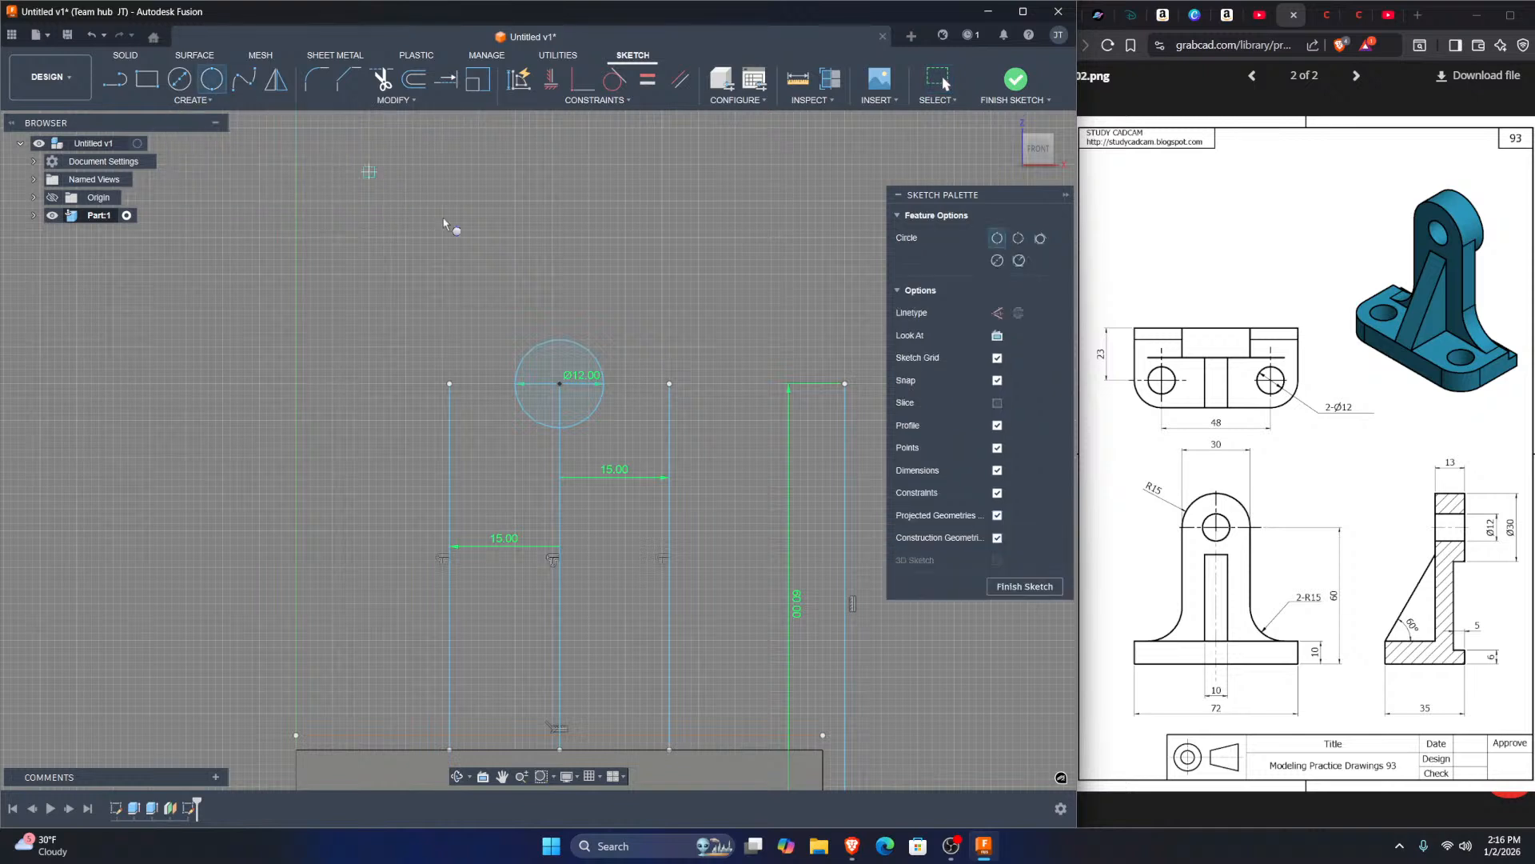
click(669, 384)
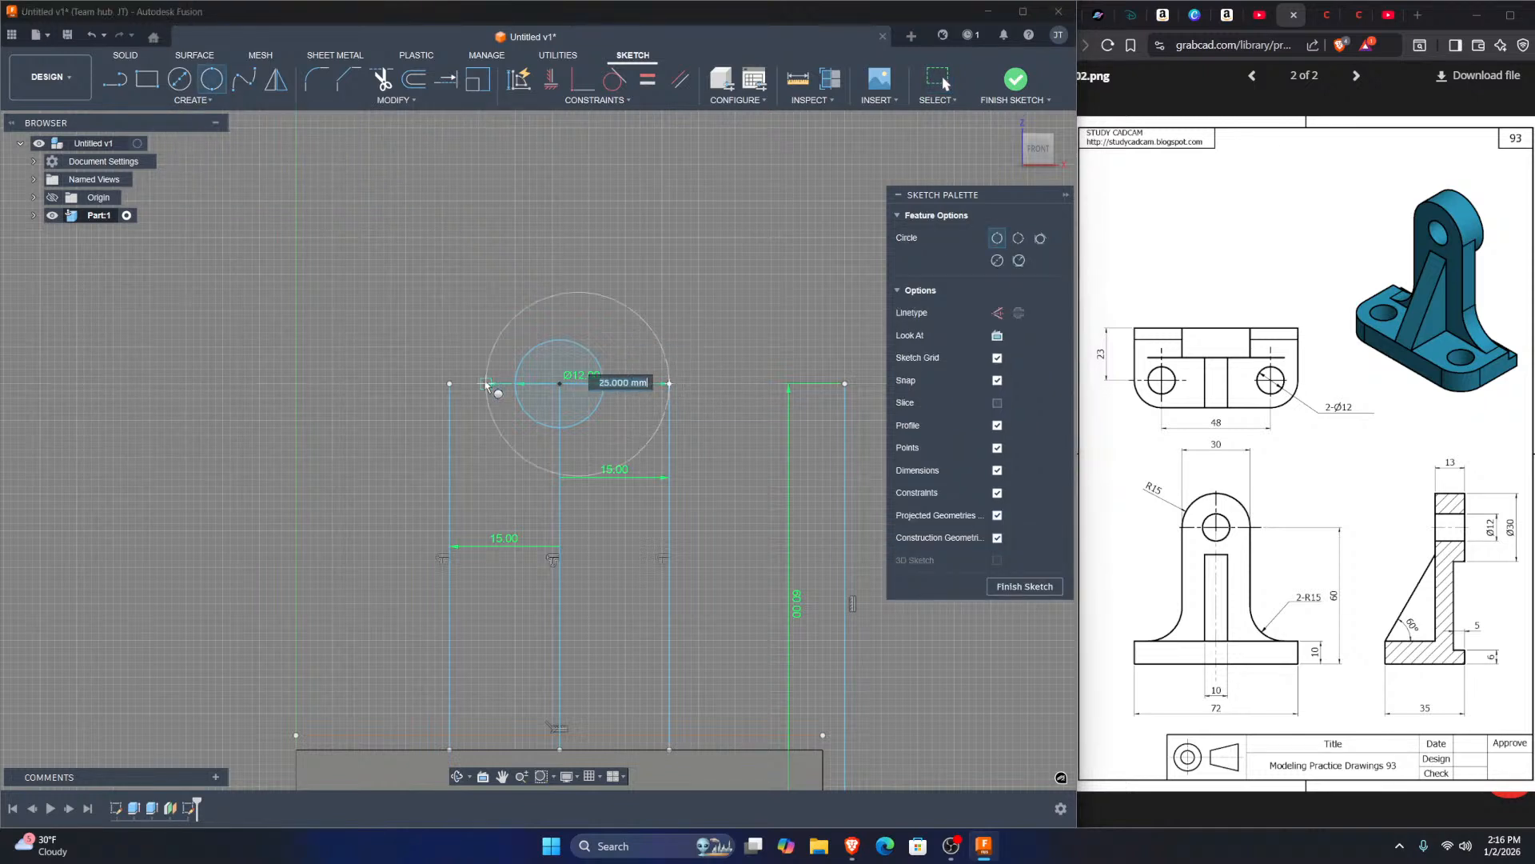
click(451, 385)
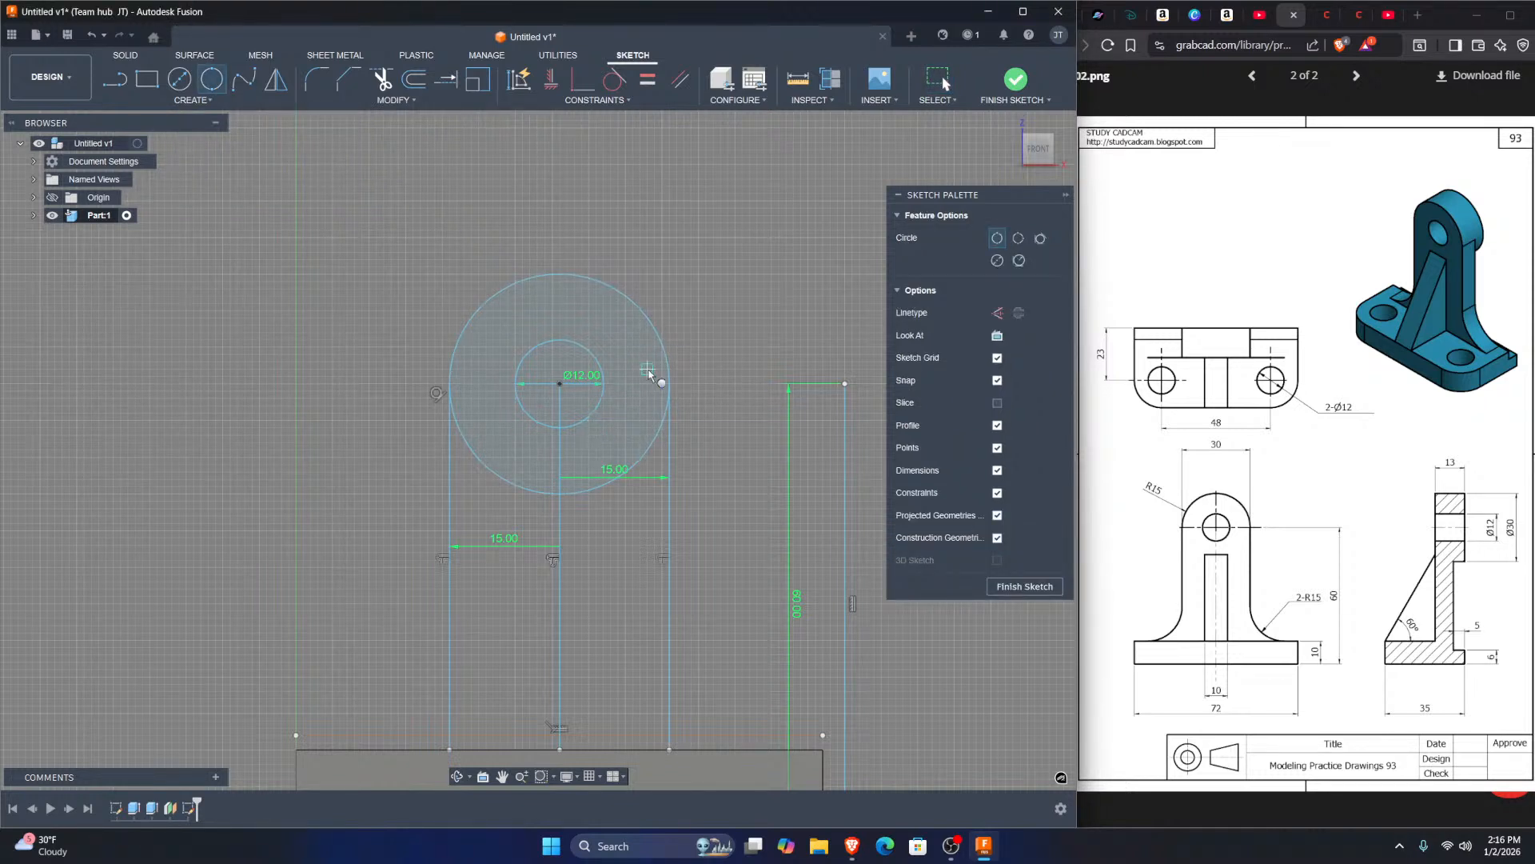
key(Escape)
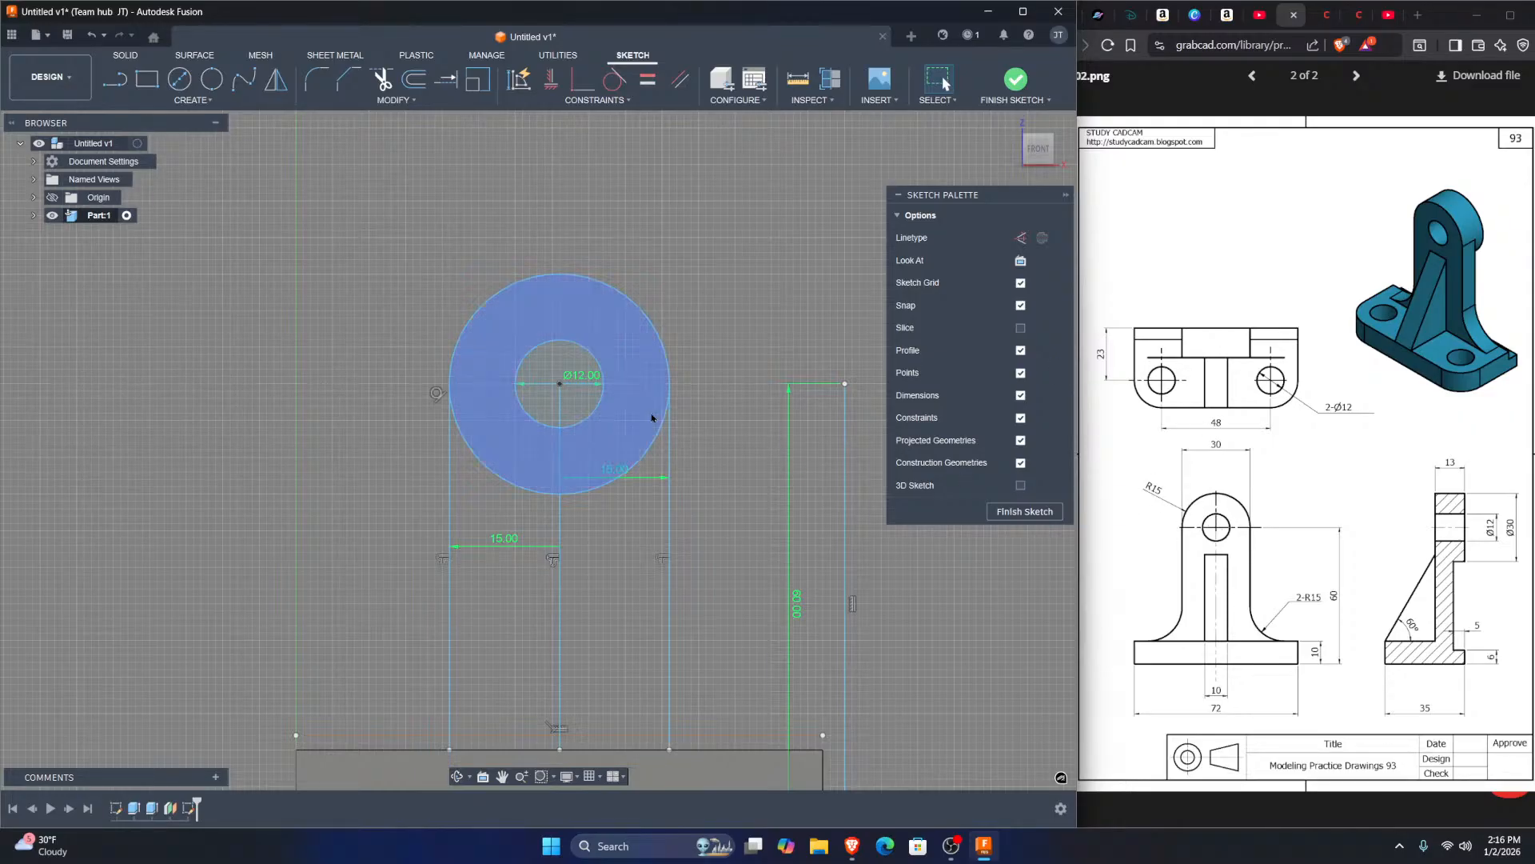
Step: Trim away the lower half of the large circle, leaving a rounded top on the upright
middle_drag(714, 453, 727, 373)
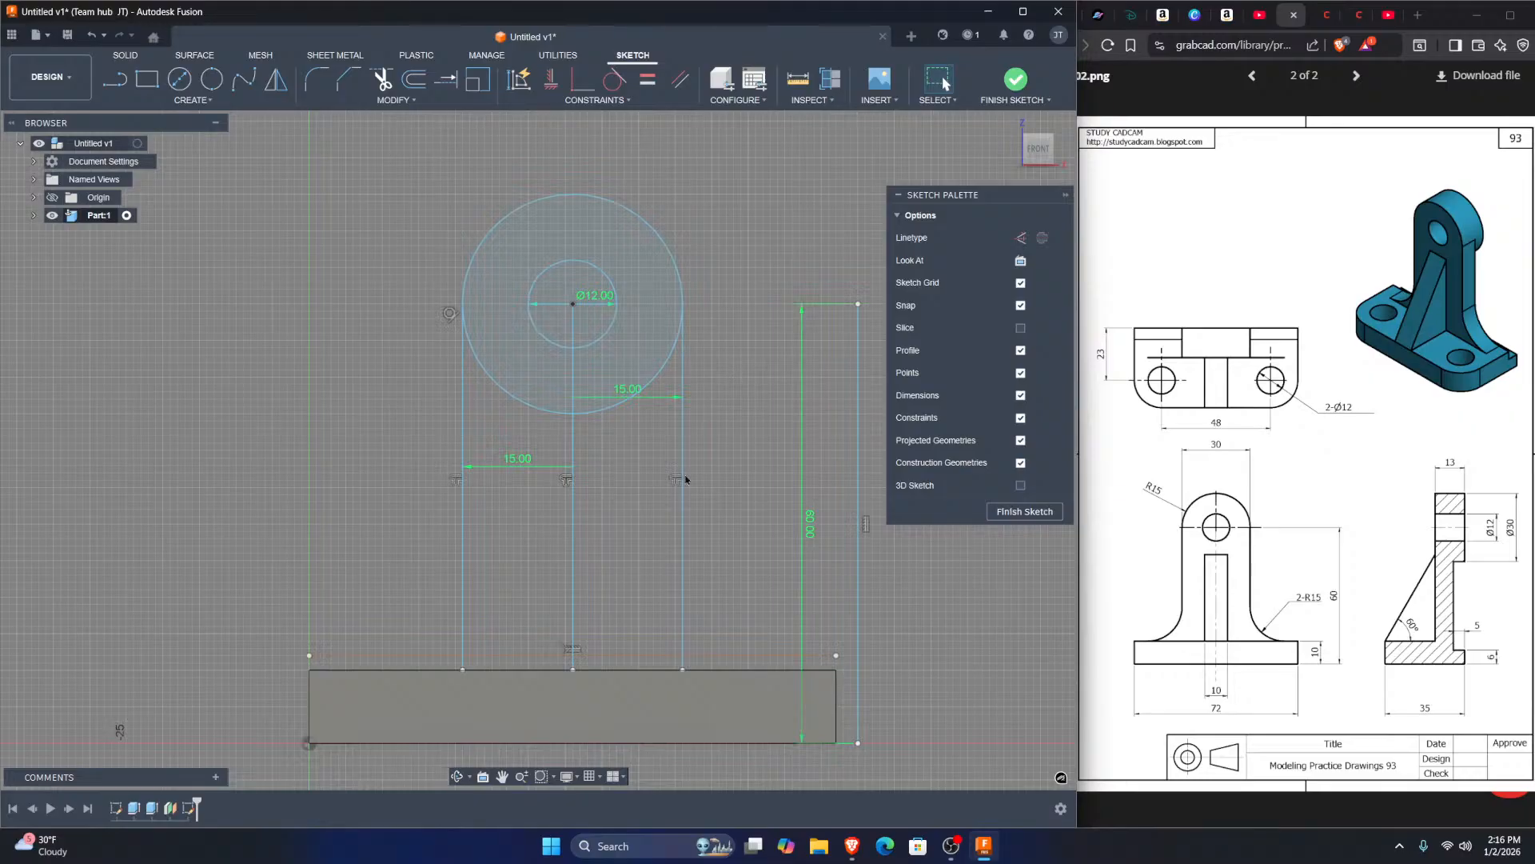
key(t)
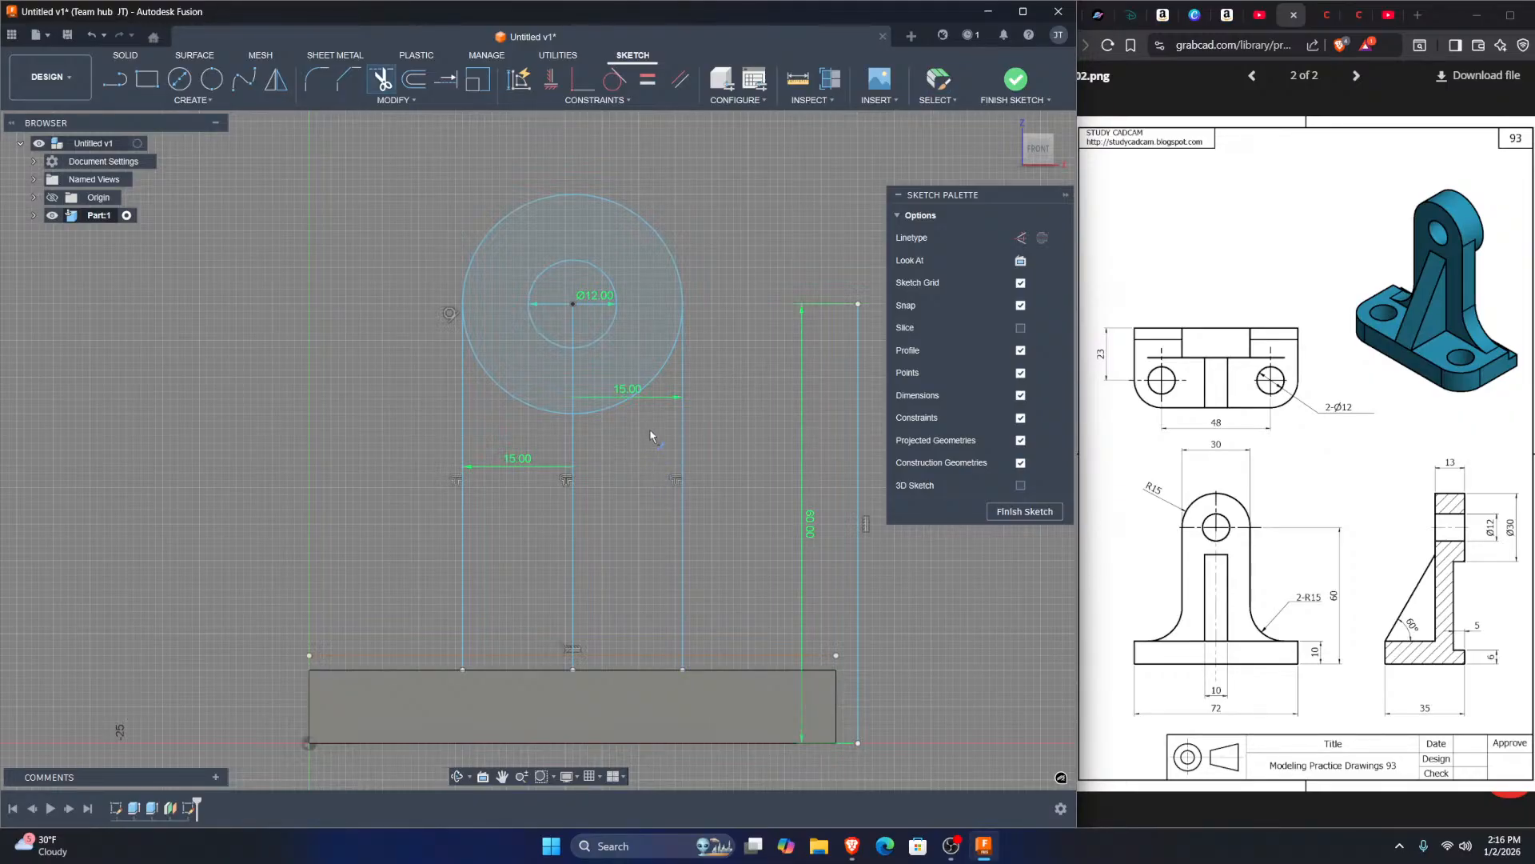
click(632, 404)
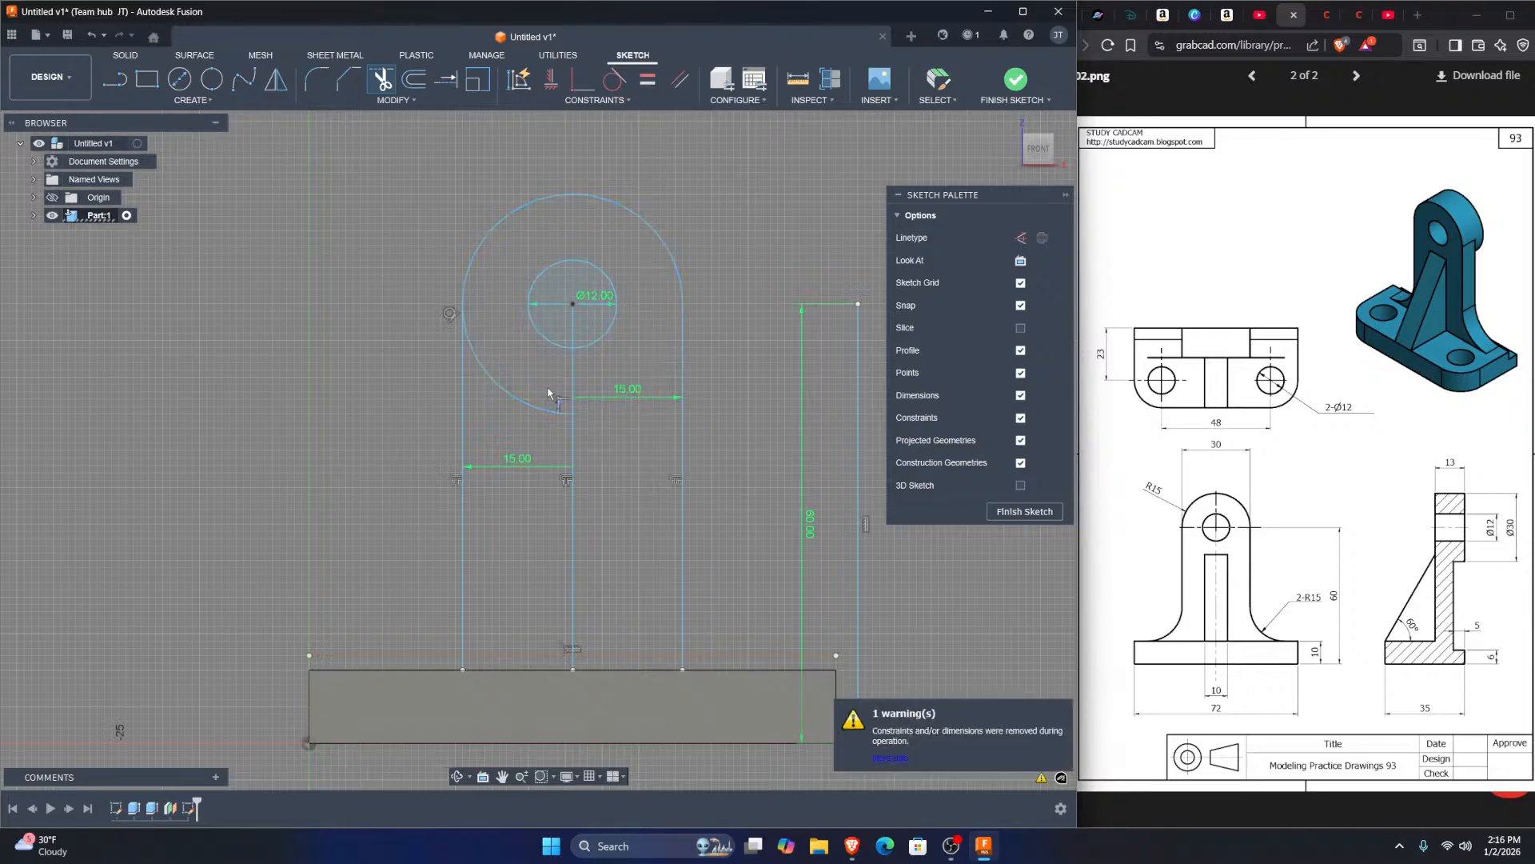
click(558, 396)
key(Escape)
Step: Delete the upright's vertical centre line, the horizontal line just above the base and the 60 mm vertical reference line
click(571, 380)
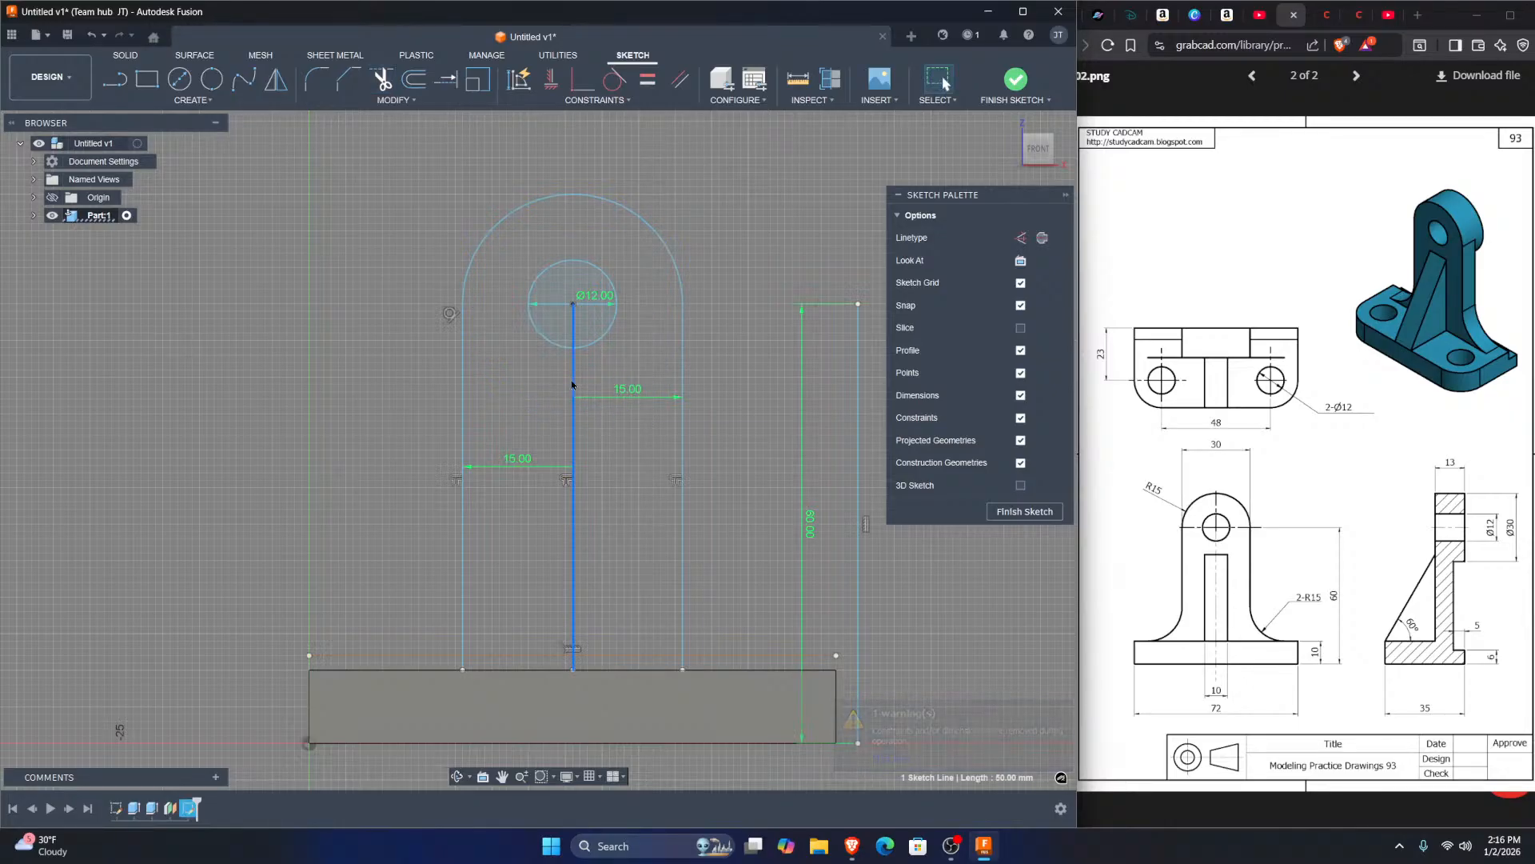
key(Delete)
click(620, 656)
key(Delete)
click(858, 535)
key(Delete)
Step: Close the upright's profile with a horizontal line along the base's top edge between the two side lines
mouse_move(742, 459)
middle_down()
mouse_move(735, 471)
mouse_move(782, 364)
middle_up()
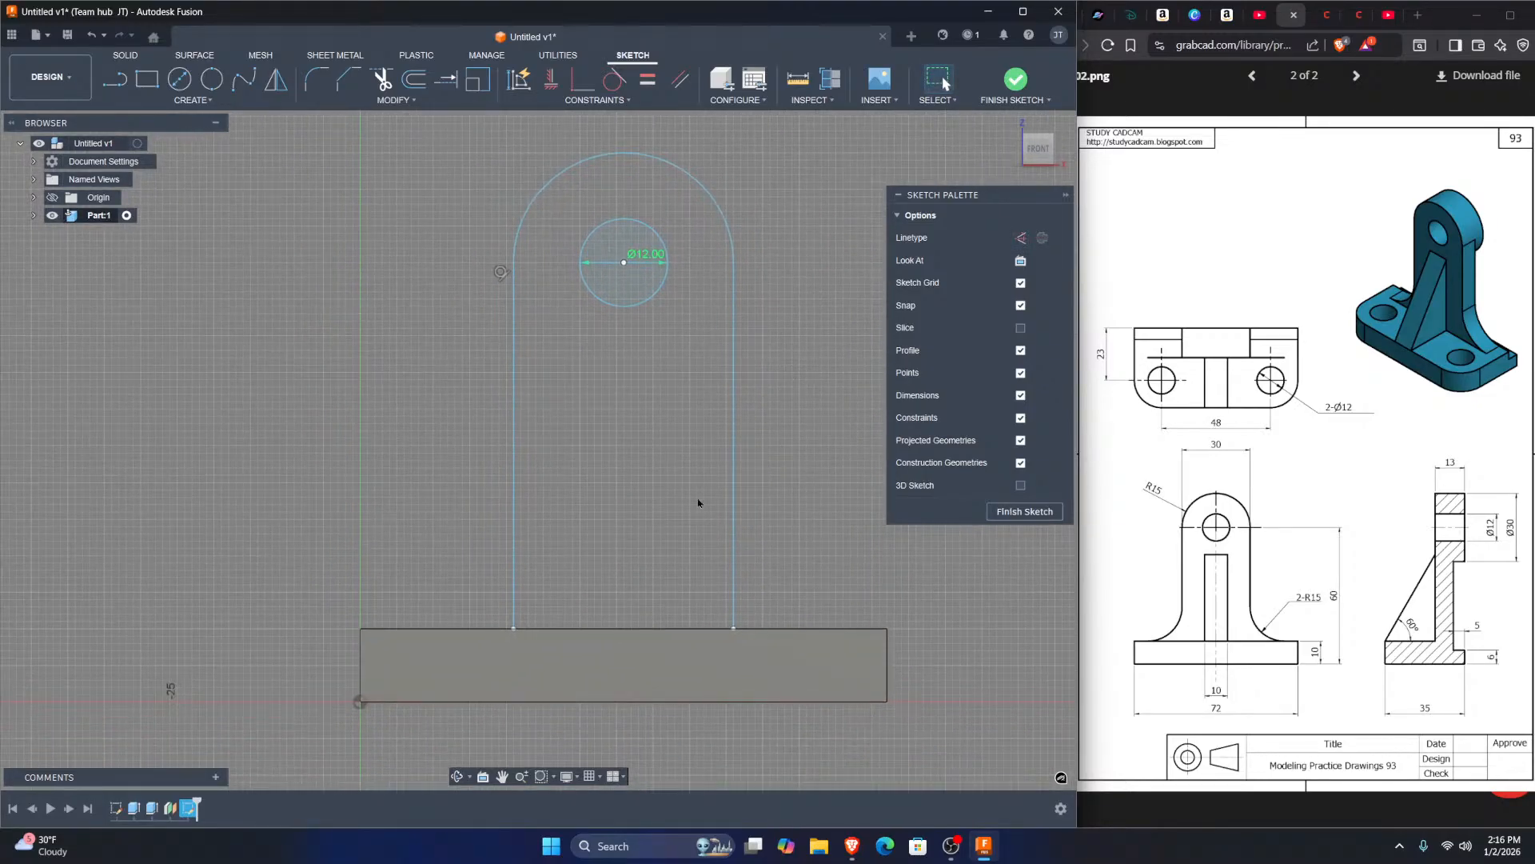
key(l)
drag(734, 628, 591, 628)
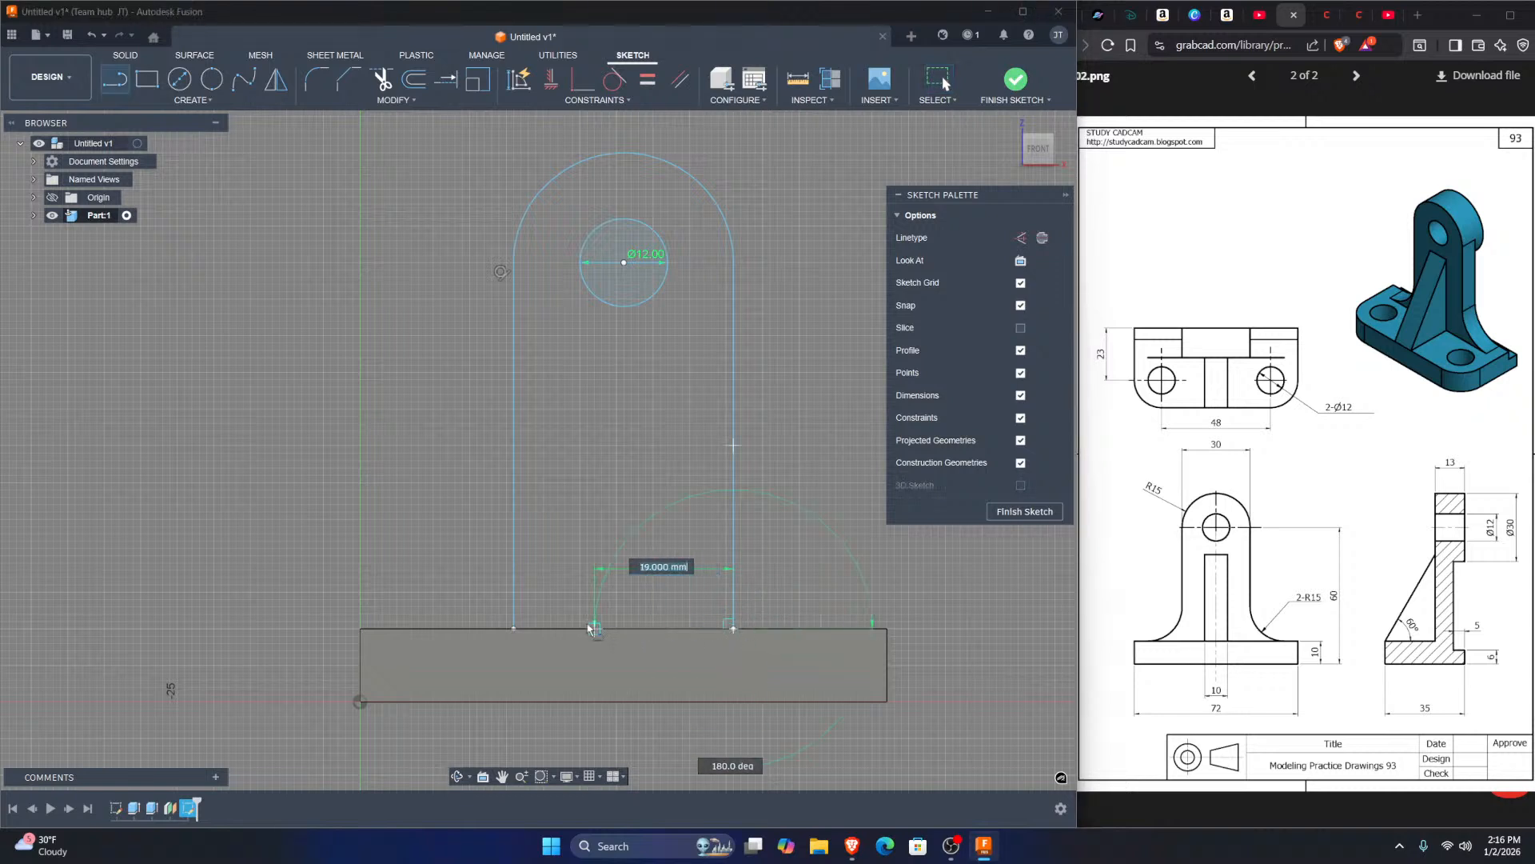
click(513, 628)
key(Escape)
middle_drag(742, 436, 726, 461)
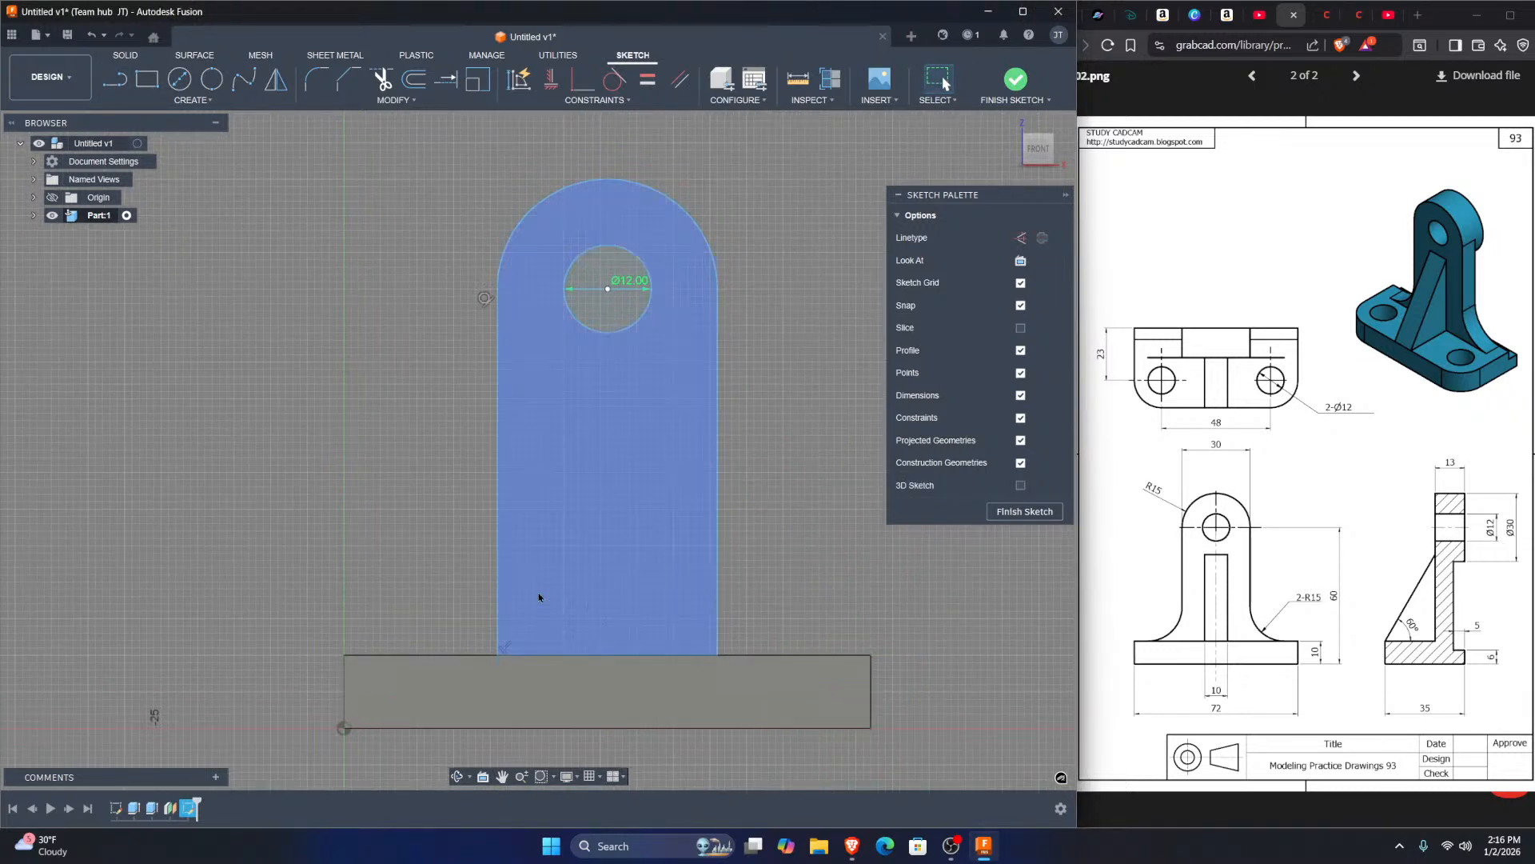
Step: Dimension the upright's lower-left corner vertically and horizontally from the base's lower-left corner
click(498, 654)
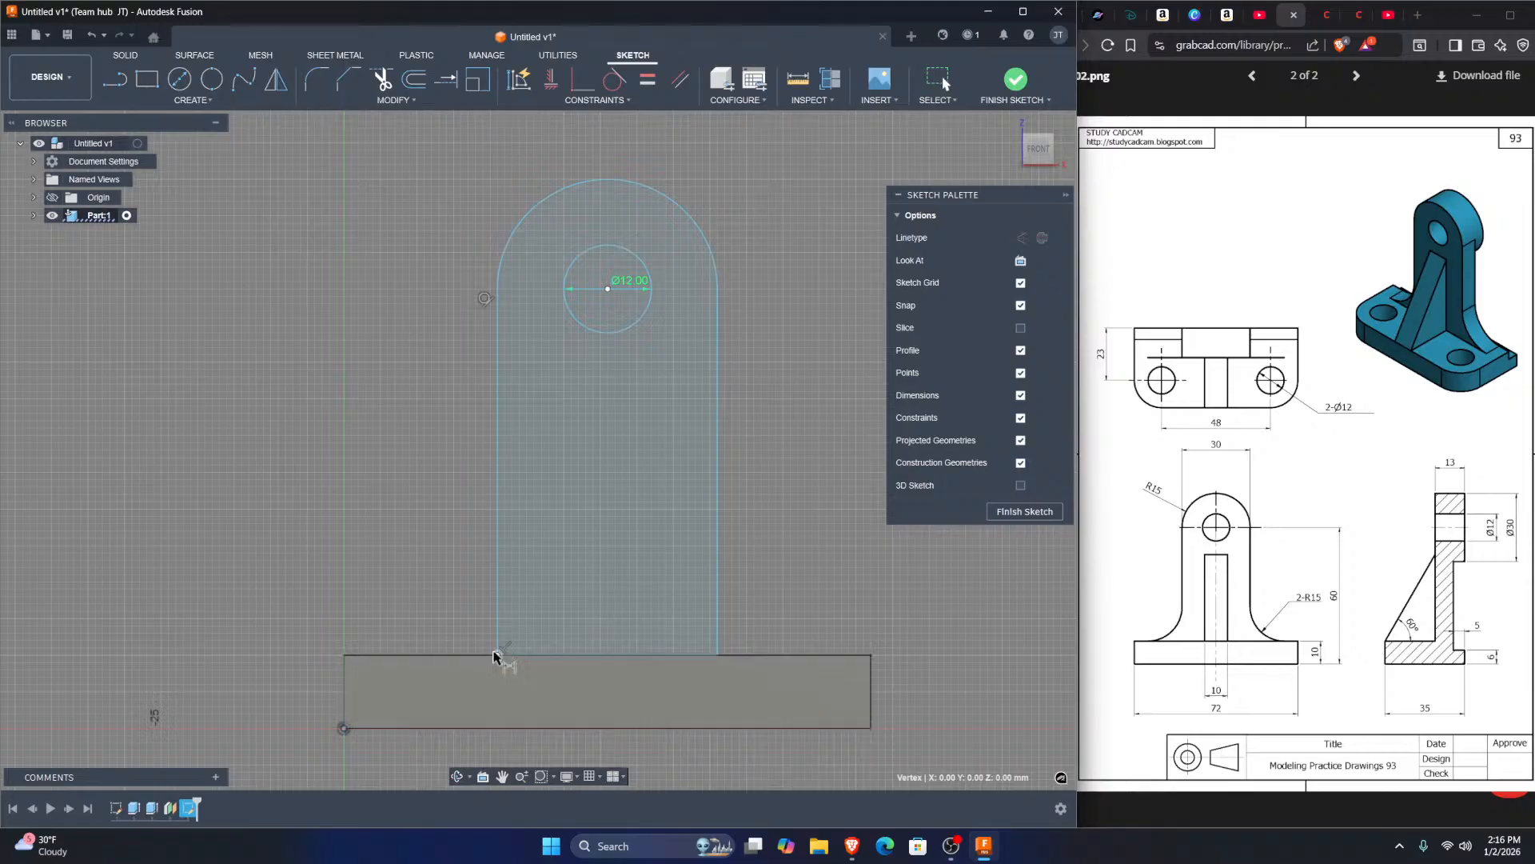
click(344, 727)
click(289, 678)
key(Return)
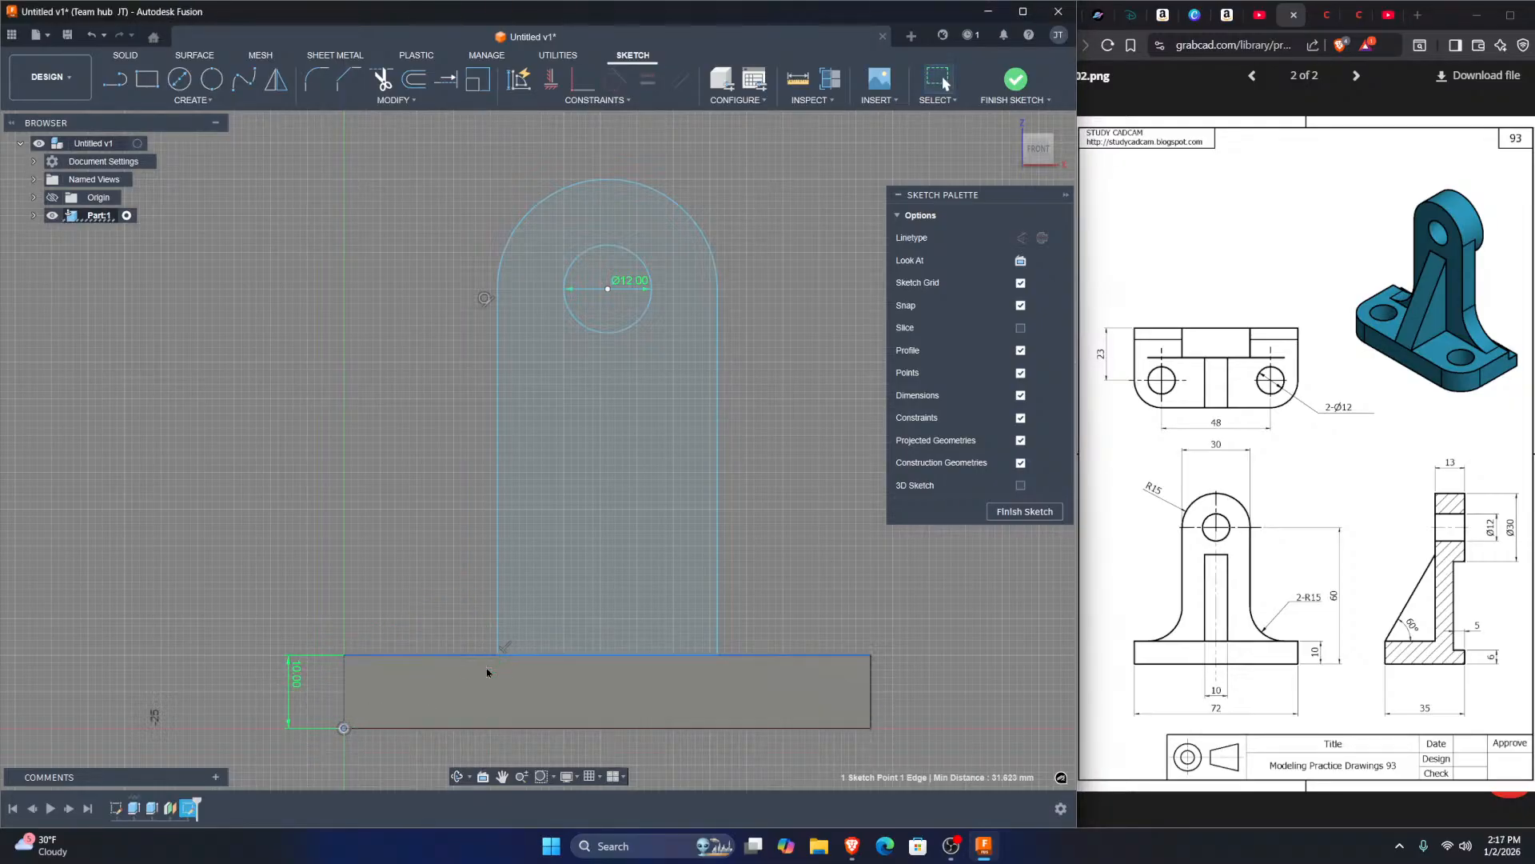
key(Escape)
right_click(445, 593)
click(444, 553)
click(343, 727)
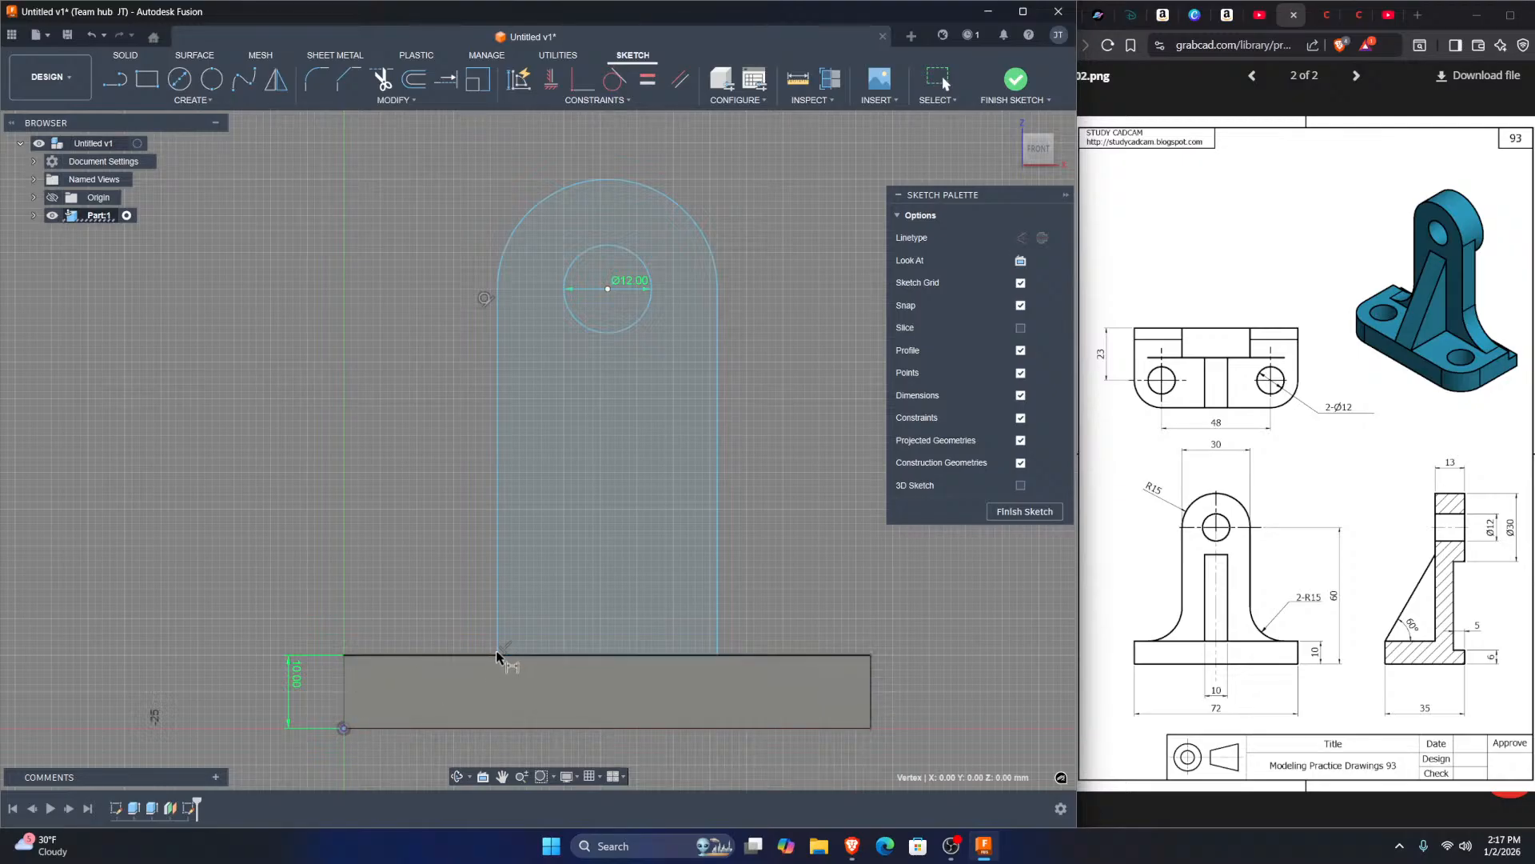
click(498, 655)
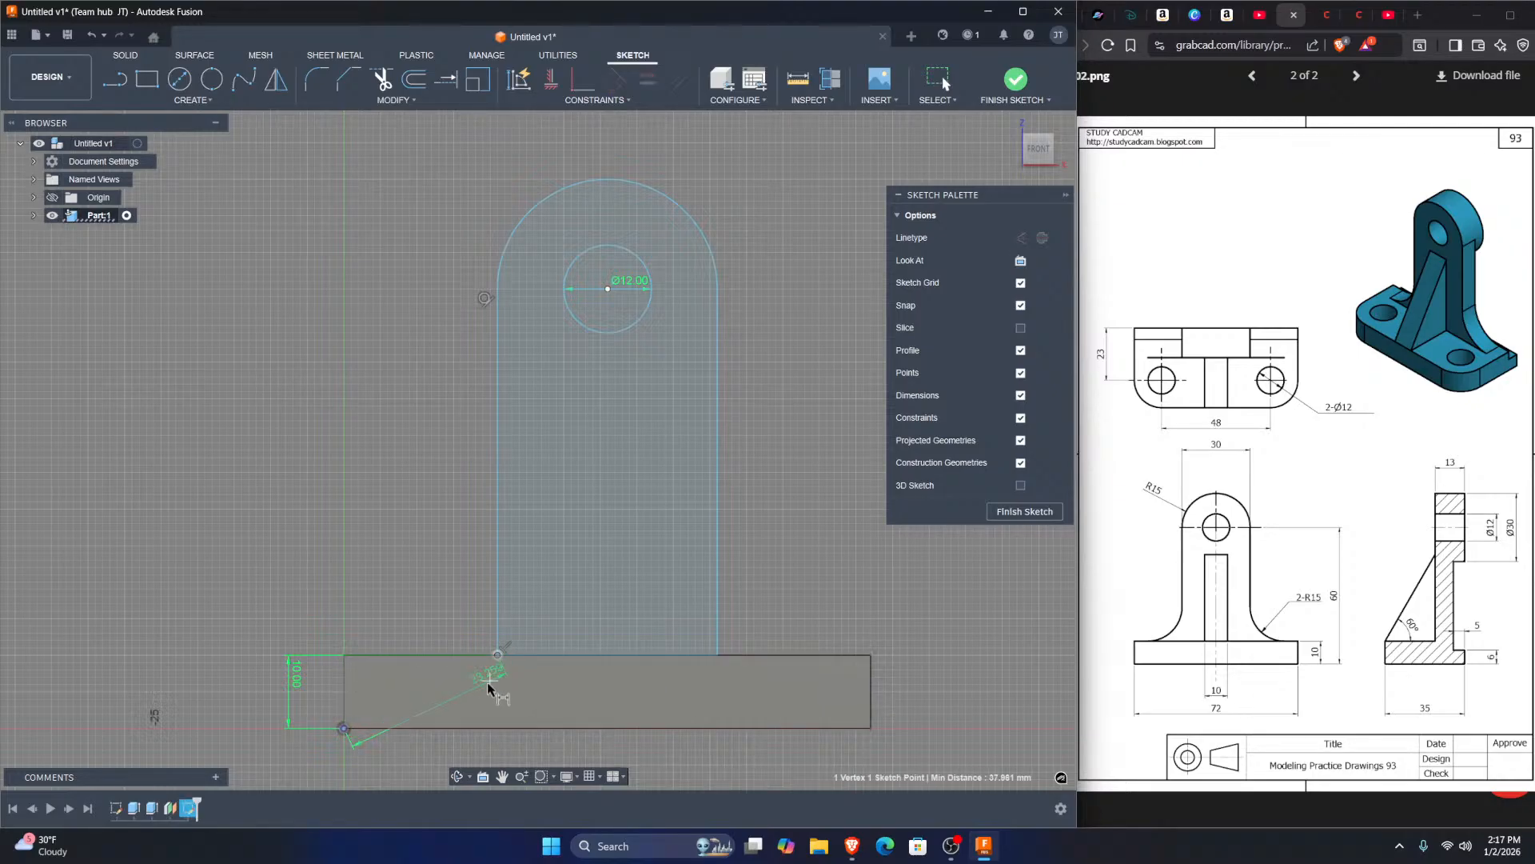
click(454, 742)
key(Return)
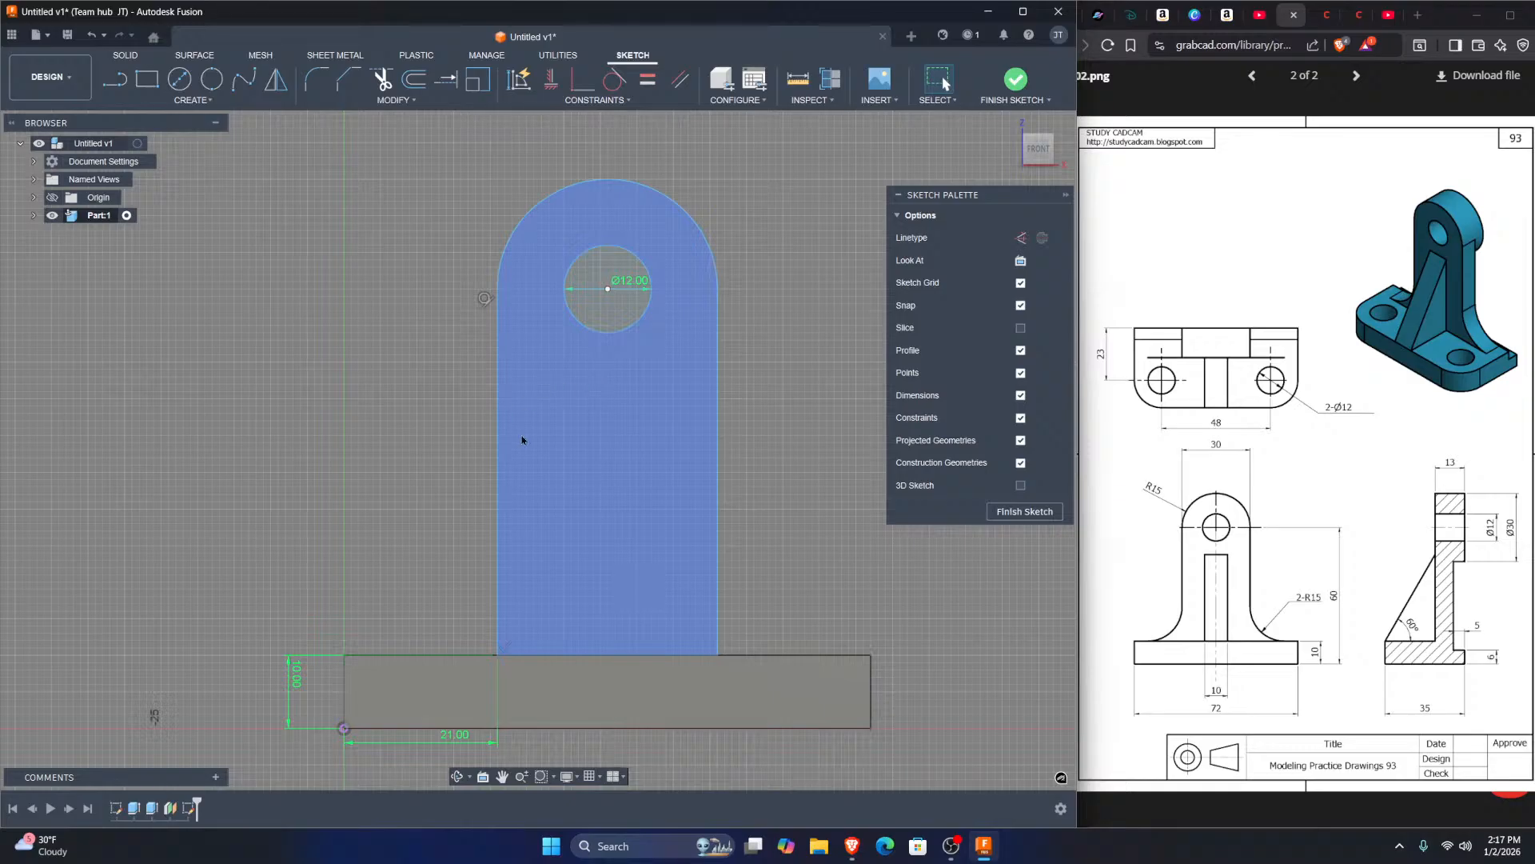
Step: Dimension the upright's width between its two sides and the radius of its rounded top
click(498, 500)
click(718, 483)
click(626, 137)
mouse_move(619, 238)
middle_down()
mouse_move(623, 296)
mouse_move(668, 248)
mouse_move(667, 194)
middle_up()
key(Return)
click(695, 273)
click(674, 249)
key(Return)
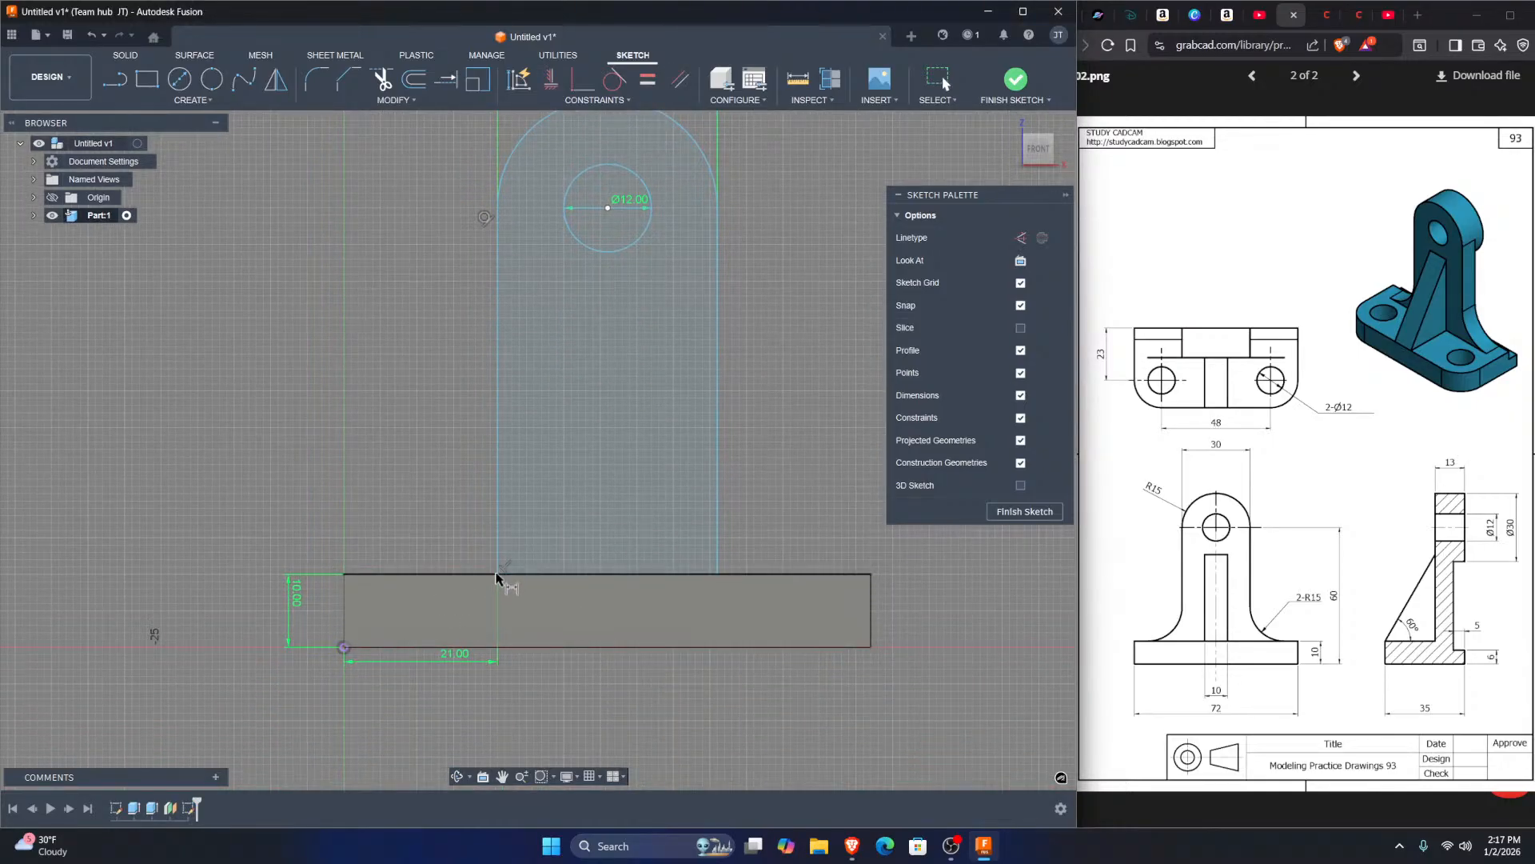
Step: Dimension the horizontal distance from the base's lower-left corner to the upright's lower-right corner
click(497, 575)
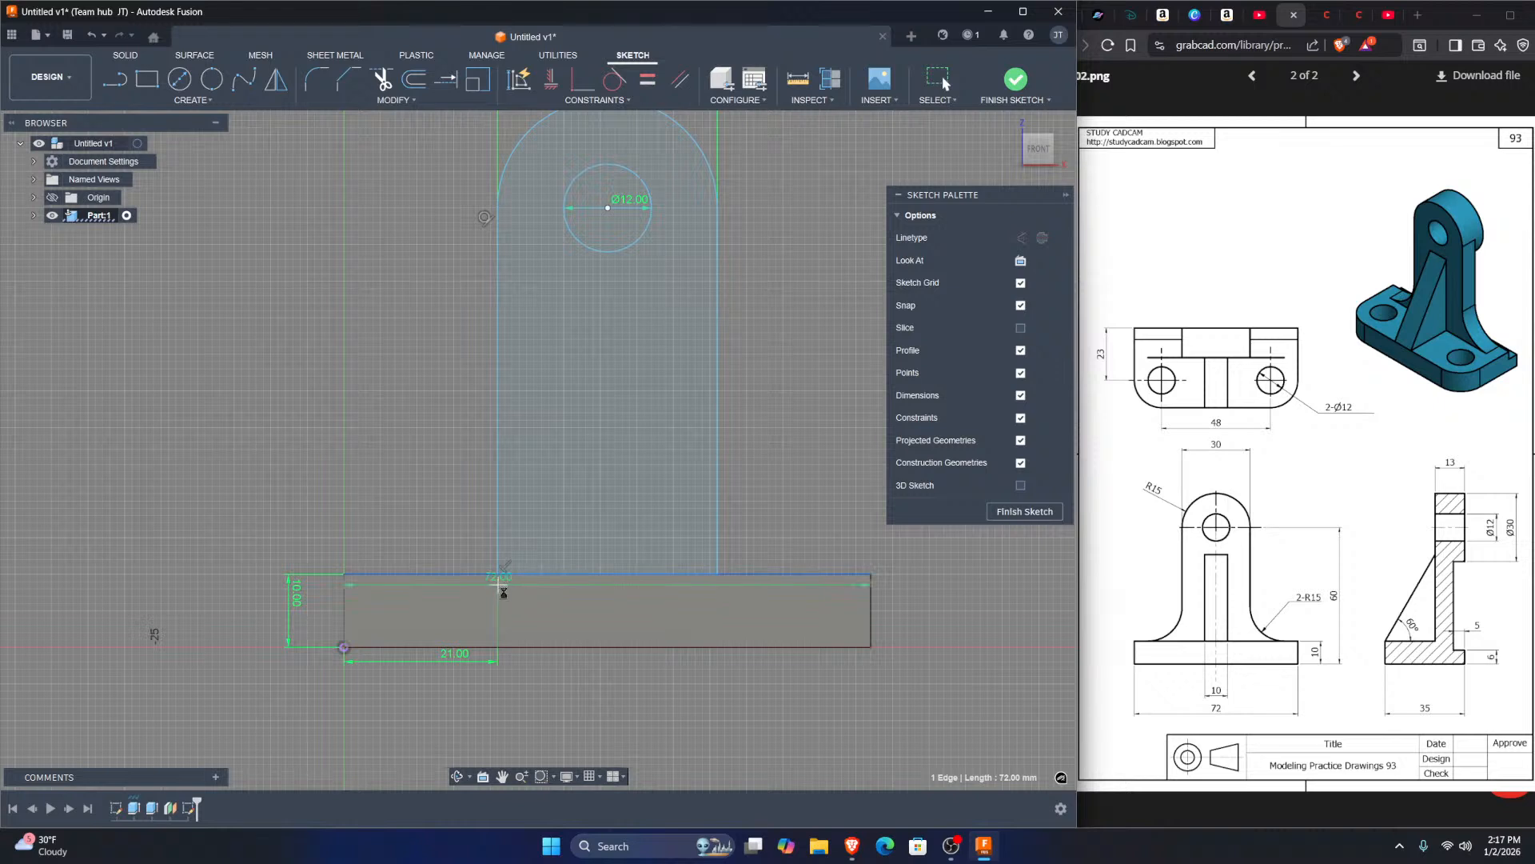
key(Escape)
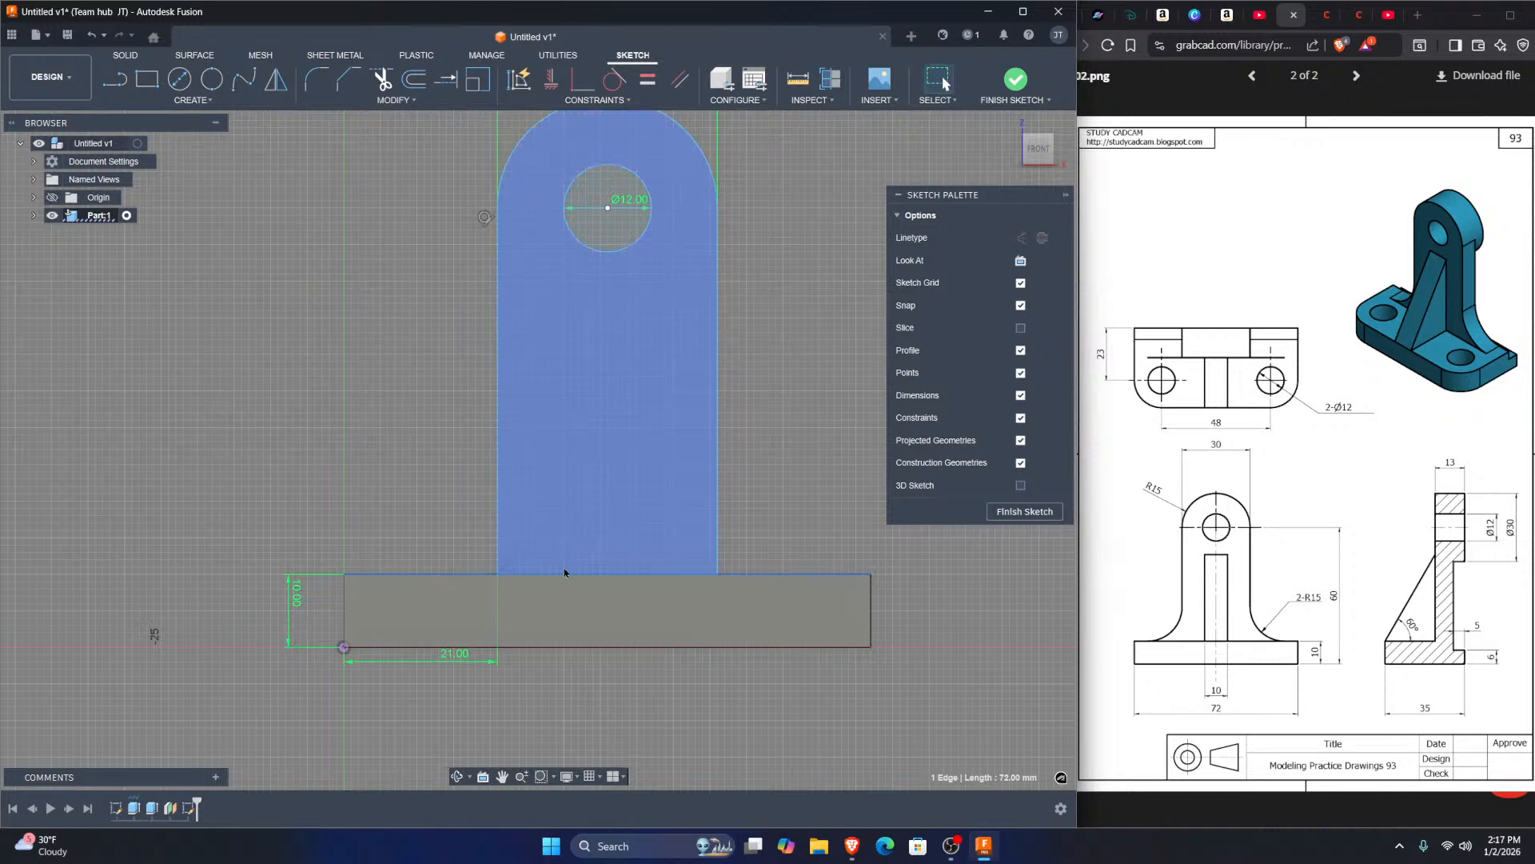
key(d)
click(344, 647)
click(718, 574)
click(617, 699)
key(Return)
key(Escape)
Step: Dimension the length of the upright's left side line
scroll(610, 485, down, 1)
middle_drag(610, 486, 600, 592)
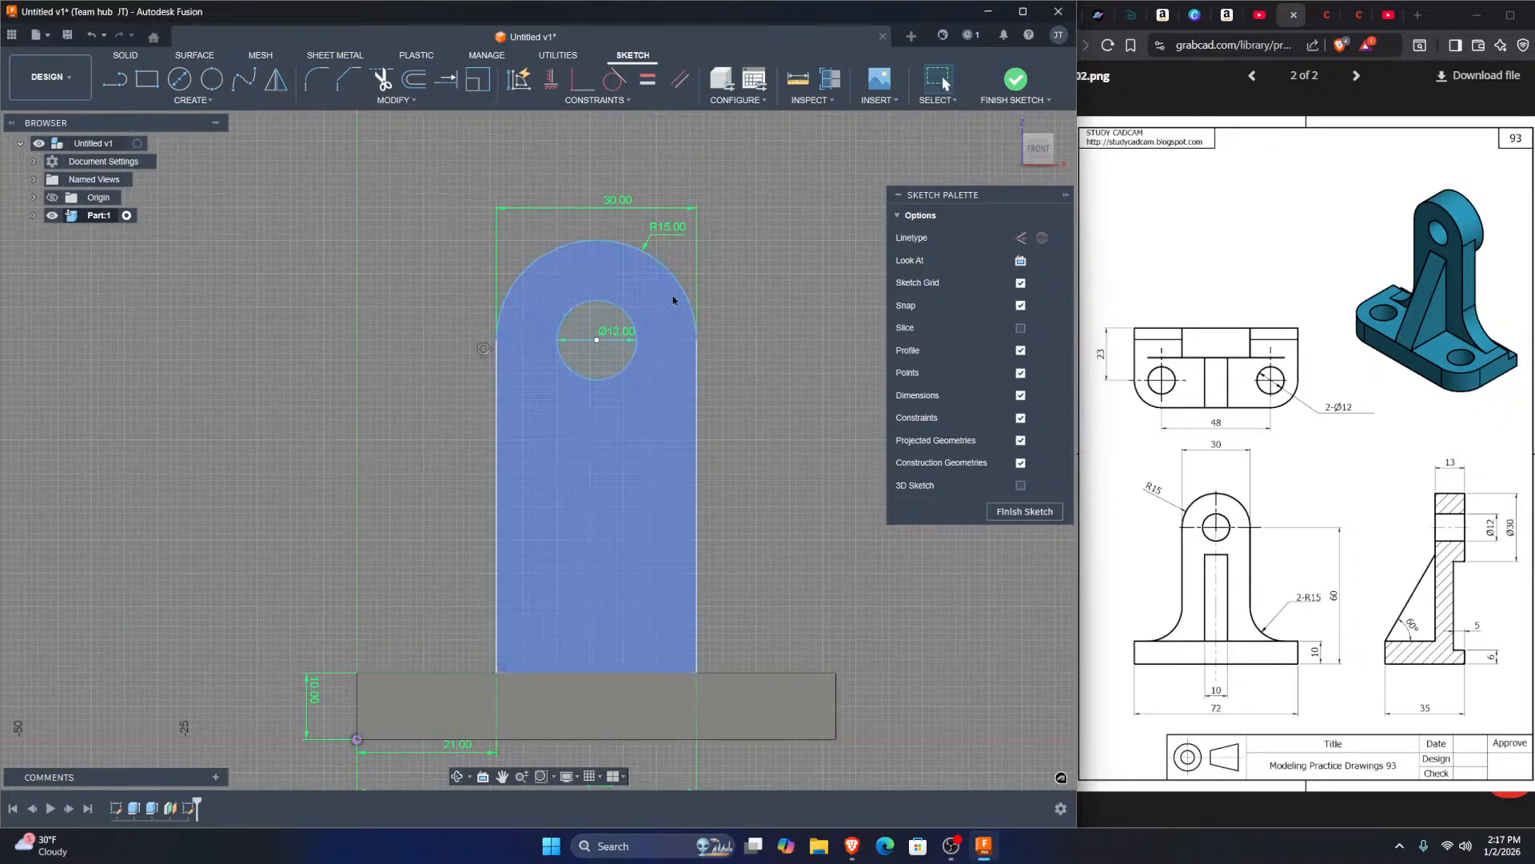
drag(682, 291, 754, 335)
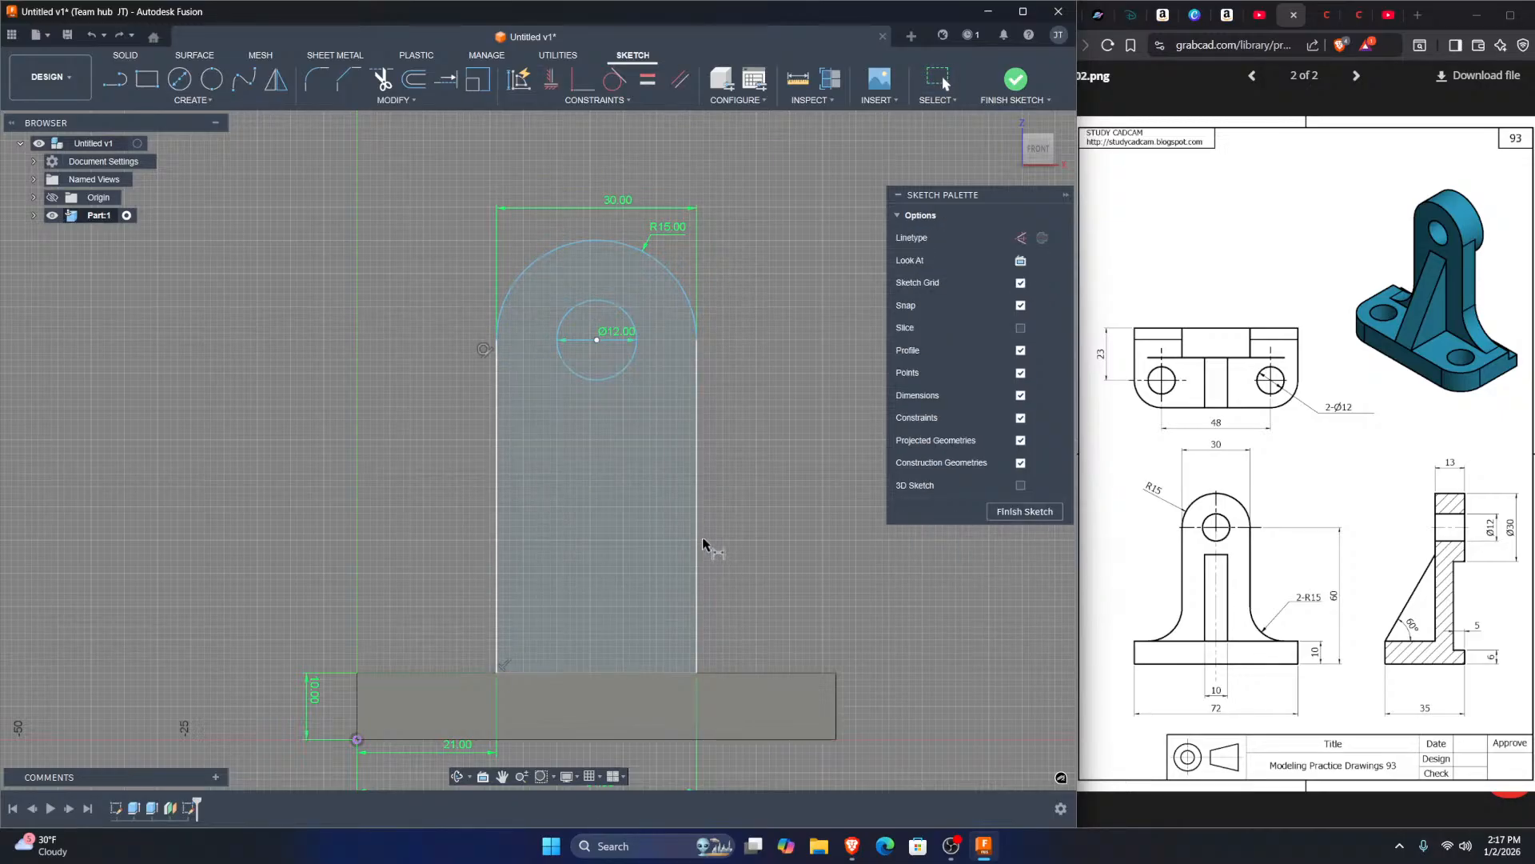
click(497, 532)
click(438, 526)
key(Return)
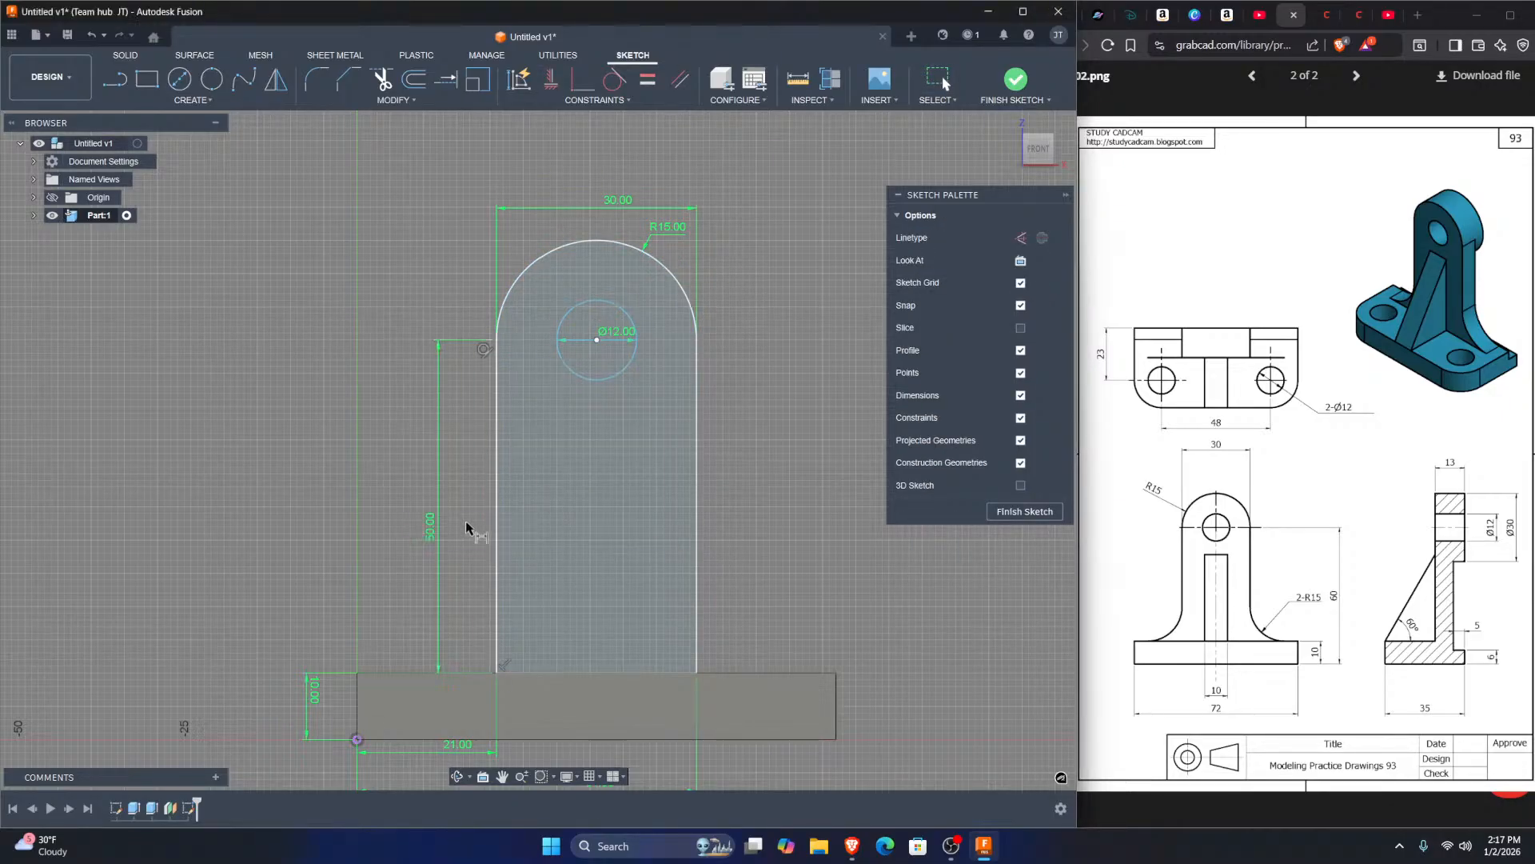
Step: Try to dimension the horizontal distance from the left side line's top end to the hole's centre
click(493, 339)
click(597, 340)
click(579, 272)
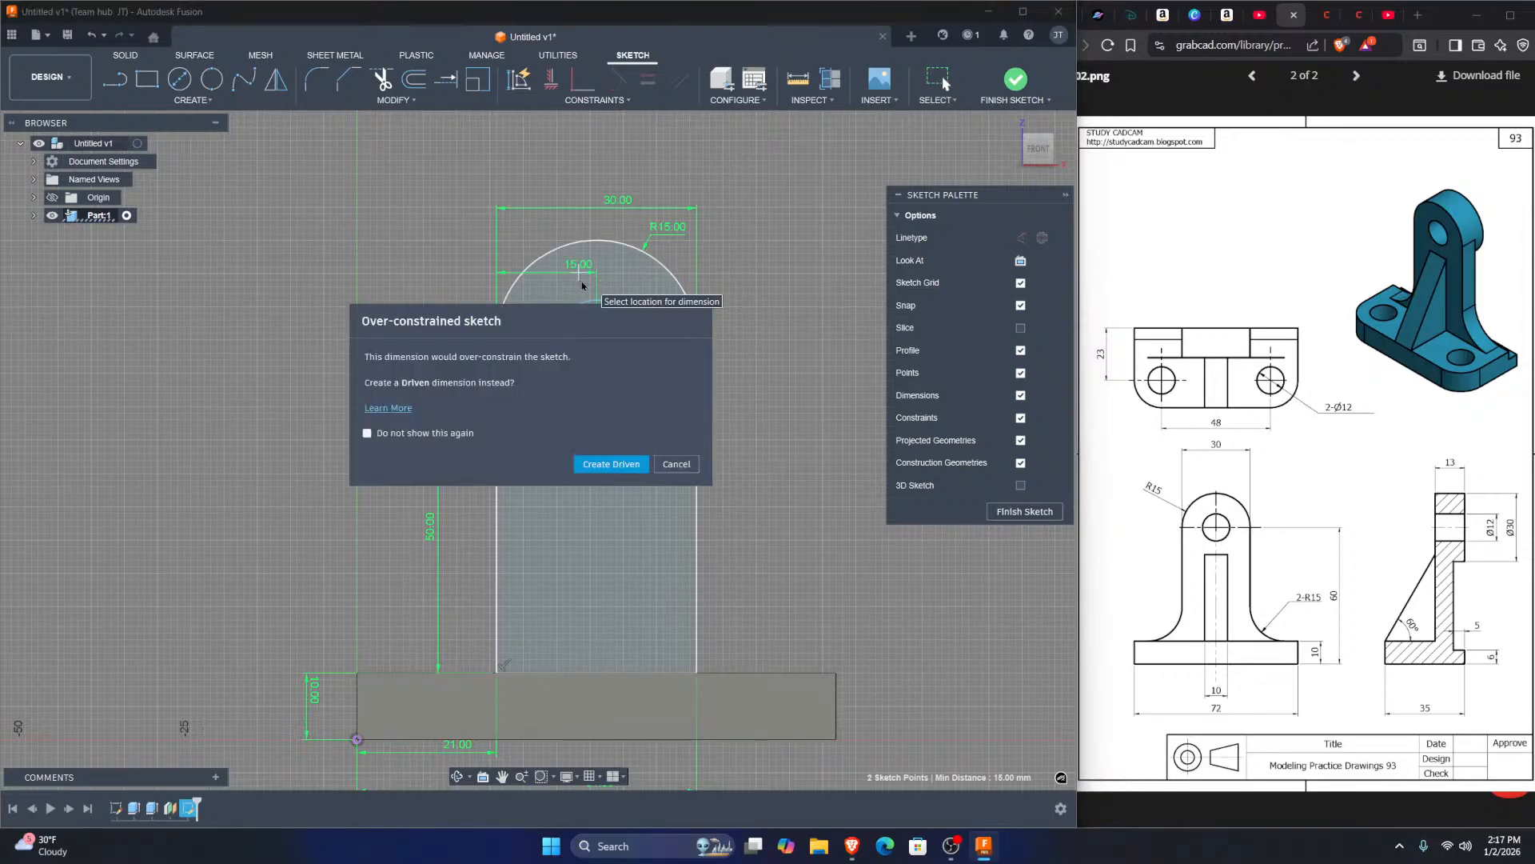
click(676, 464)
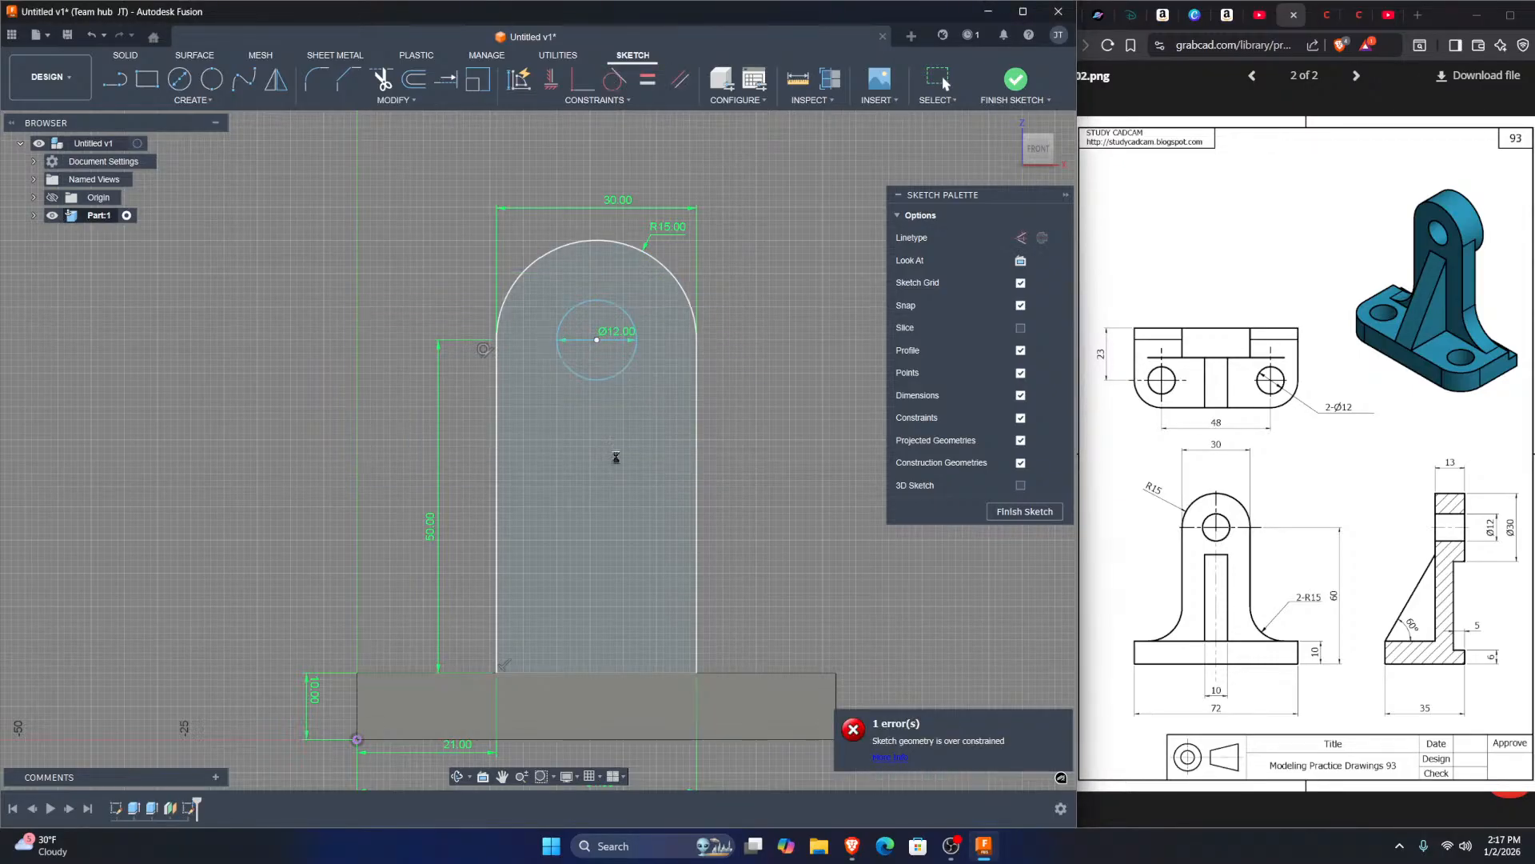
Step: Dimension the horizontal distance from the base's lower-left corner to the centre of the 12 mm hole
middle_drag(506, 710, 487, 651)
key(d)
click(339, 683)
click(578, 282)
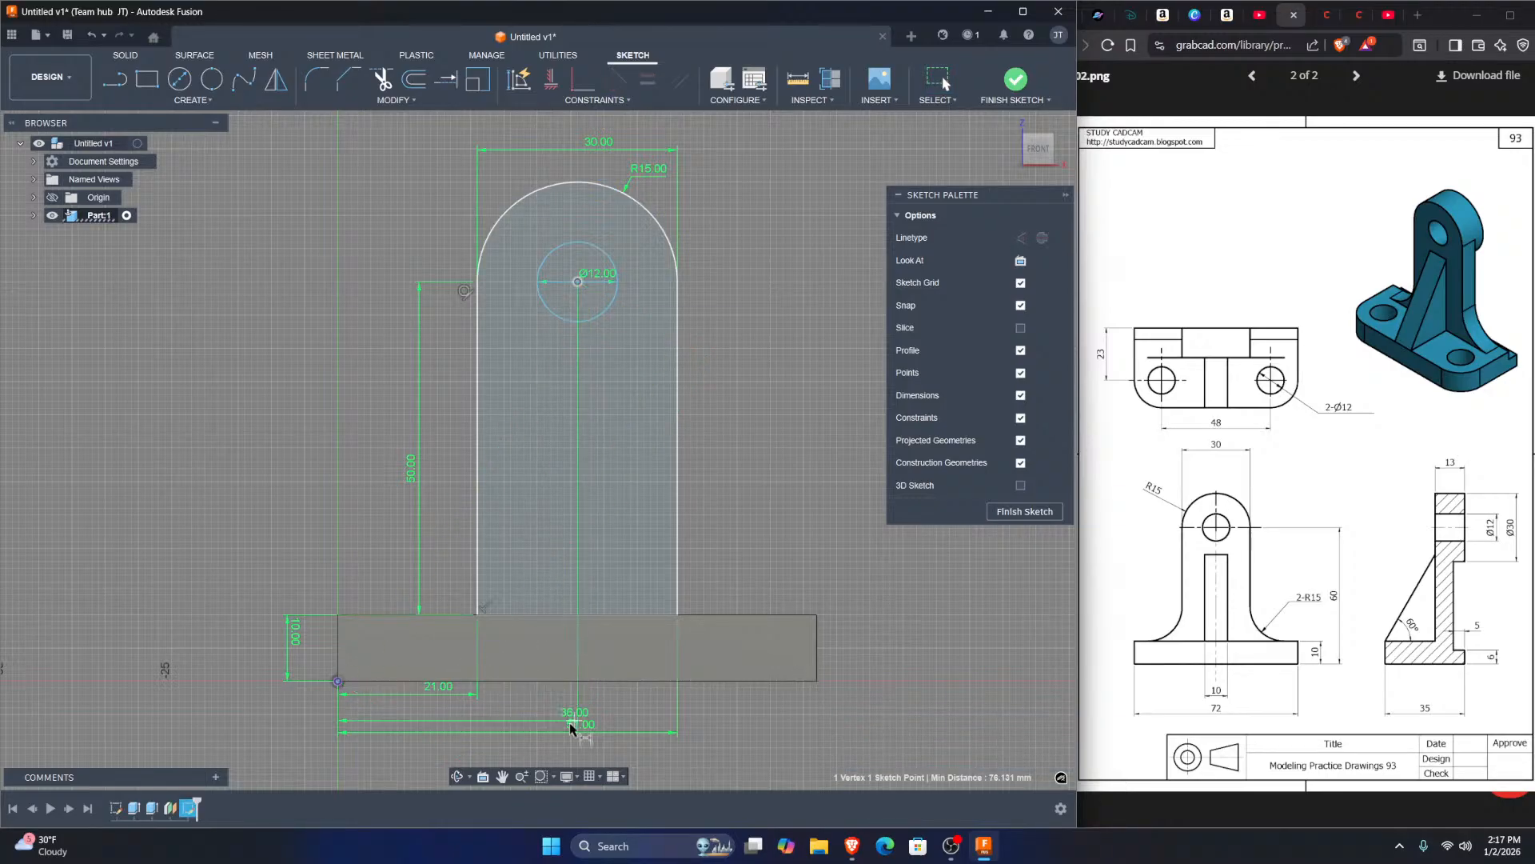
scroll(493, 698, down, 1)
middle_drag(493, 698, 469, 637)
click(471, 674)
key(Return)
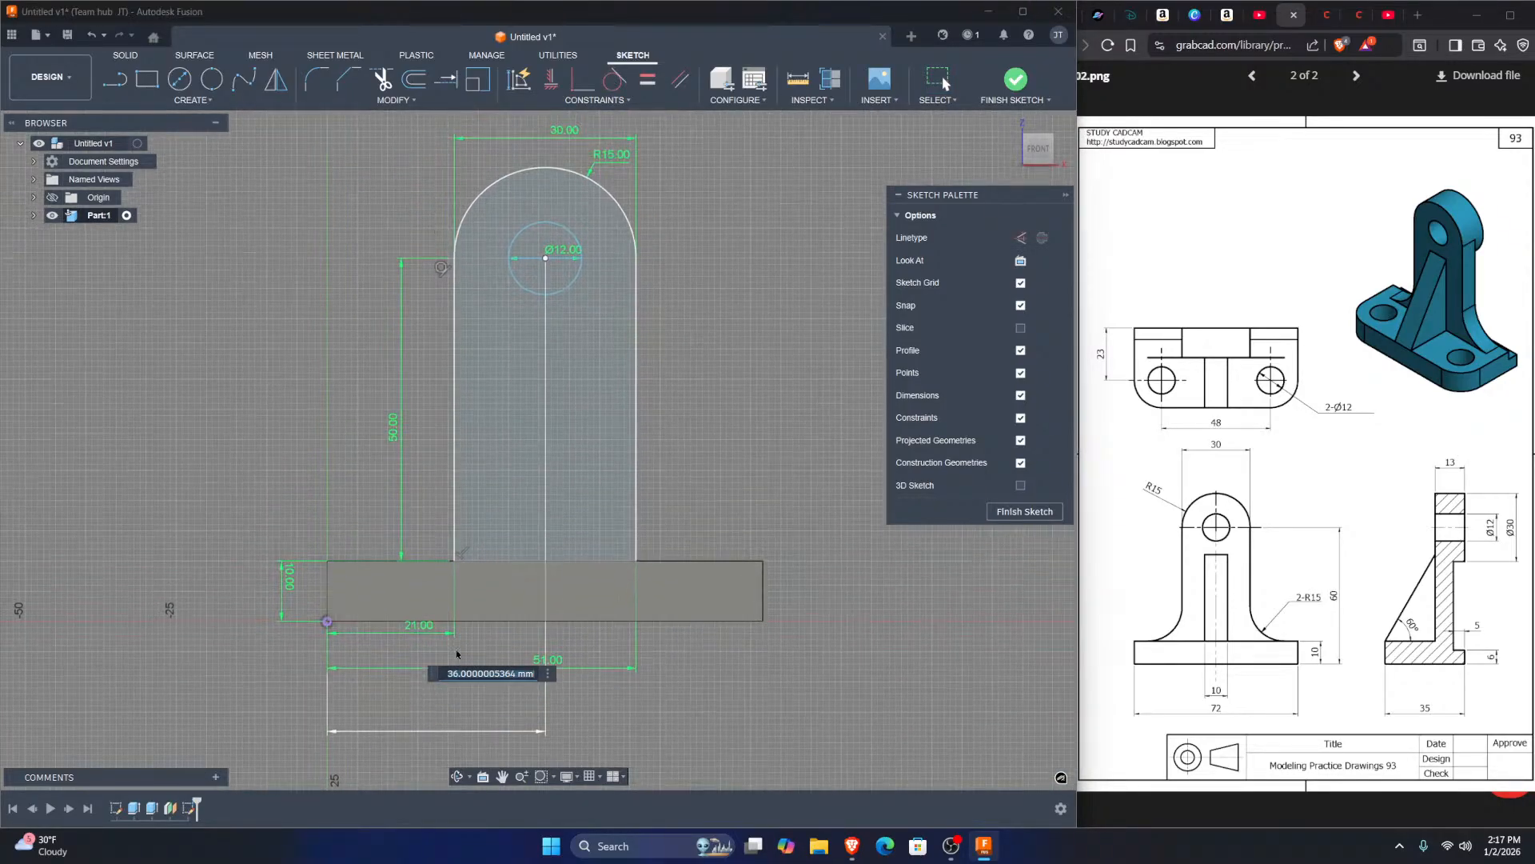
Step: Try to dimension the hole's centre vertically from the base's lower-left corner
click(327, 622)
click(545, 258)
click(320, 346)
key(Escape)
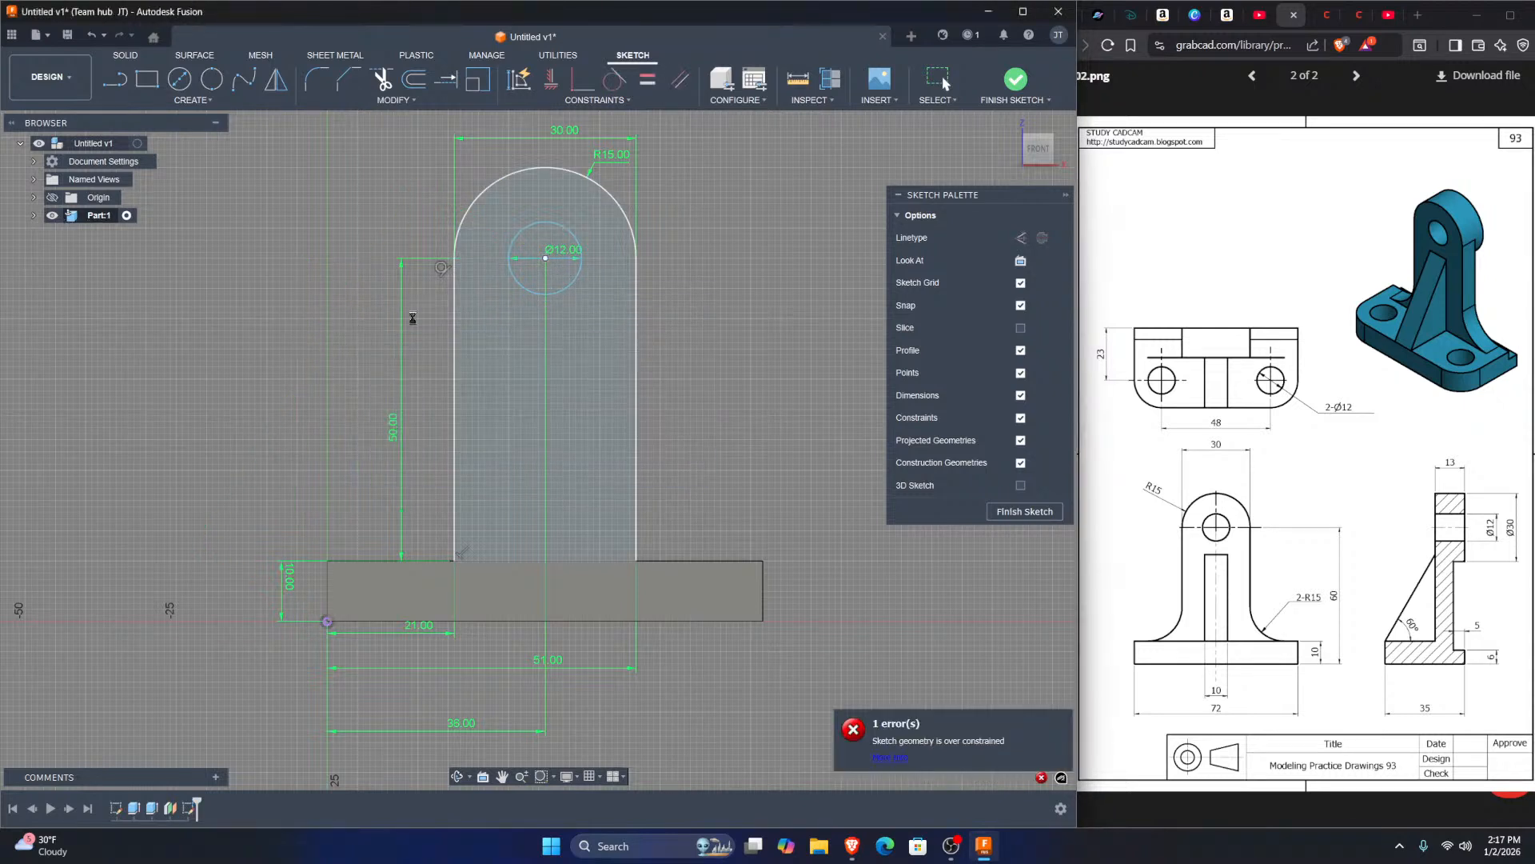
Step: Add a driven dimension for the horizontal distance from the upright's lower-right corner to the hole's centre
middle_drag(521, 186, 541, 272)
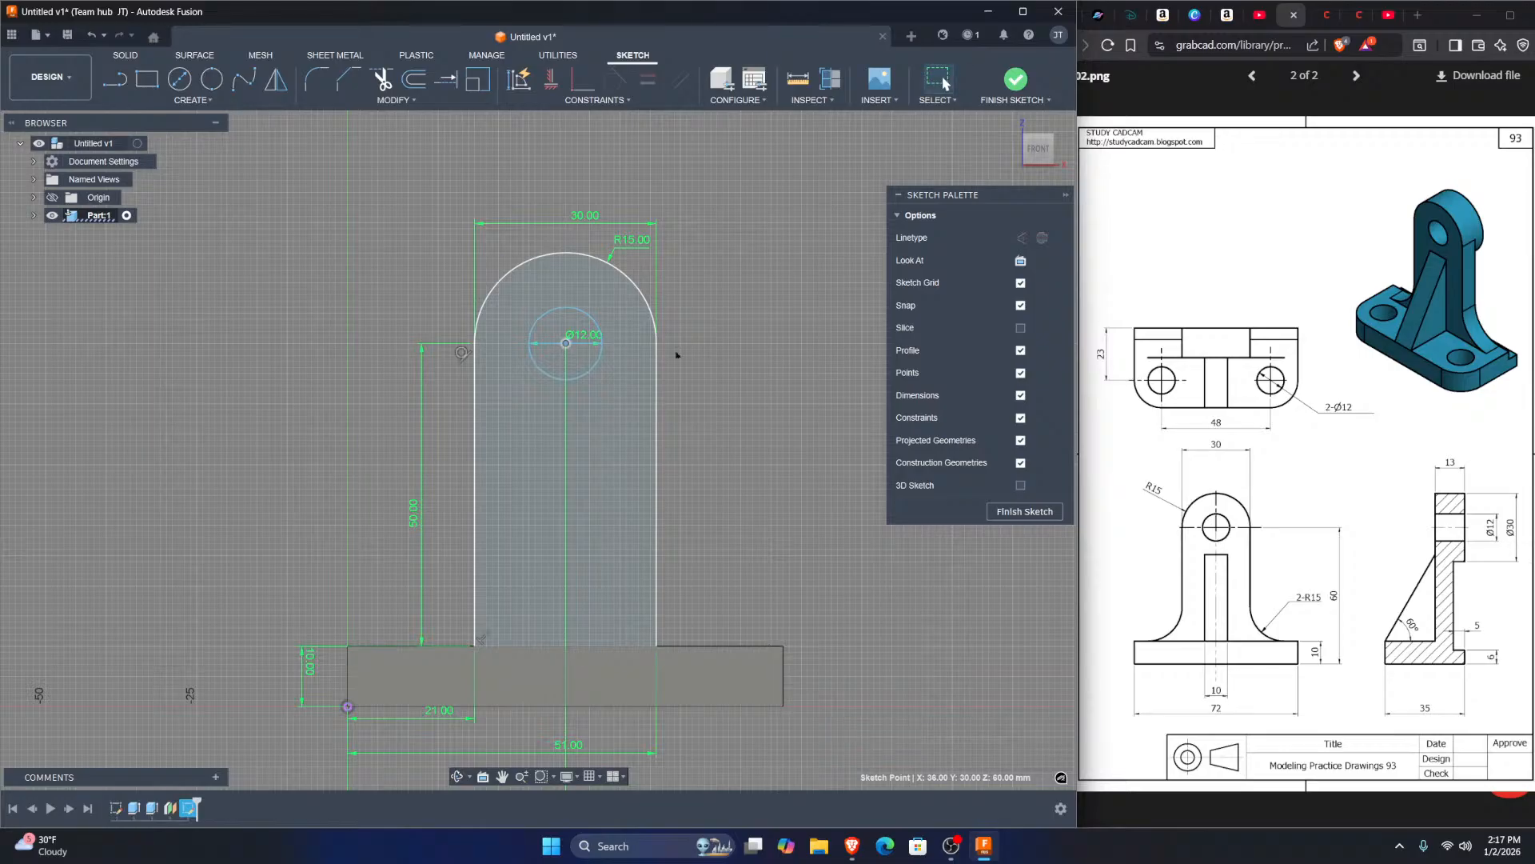
click(659, 644)
click(566, 346)
click(626, 675)
key(Return)
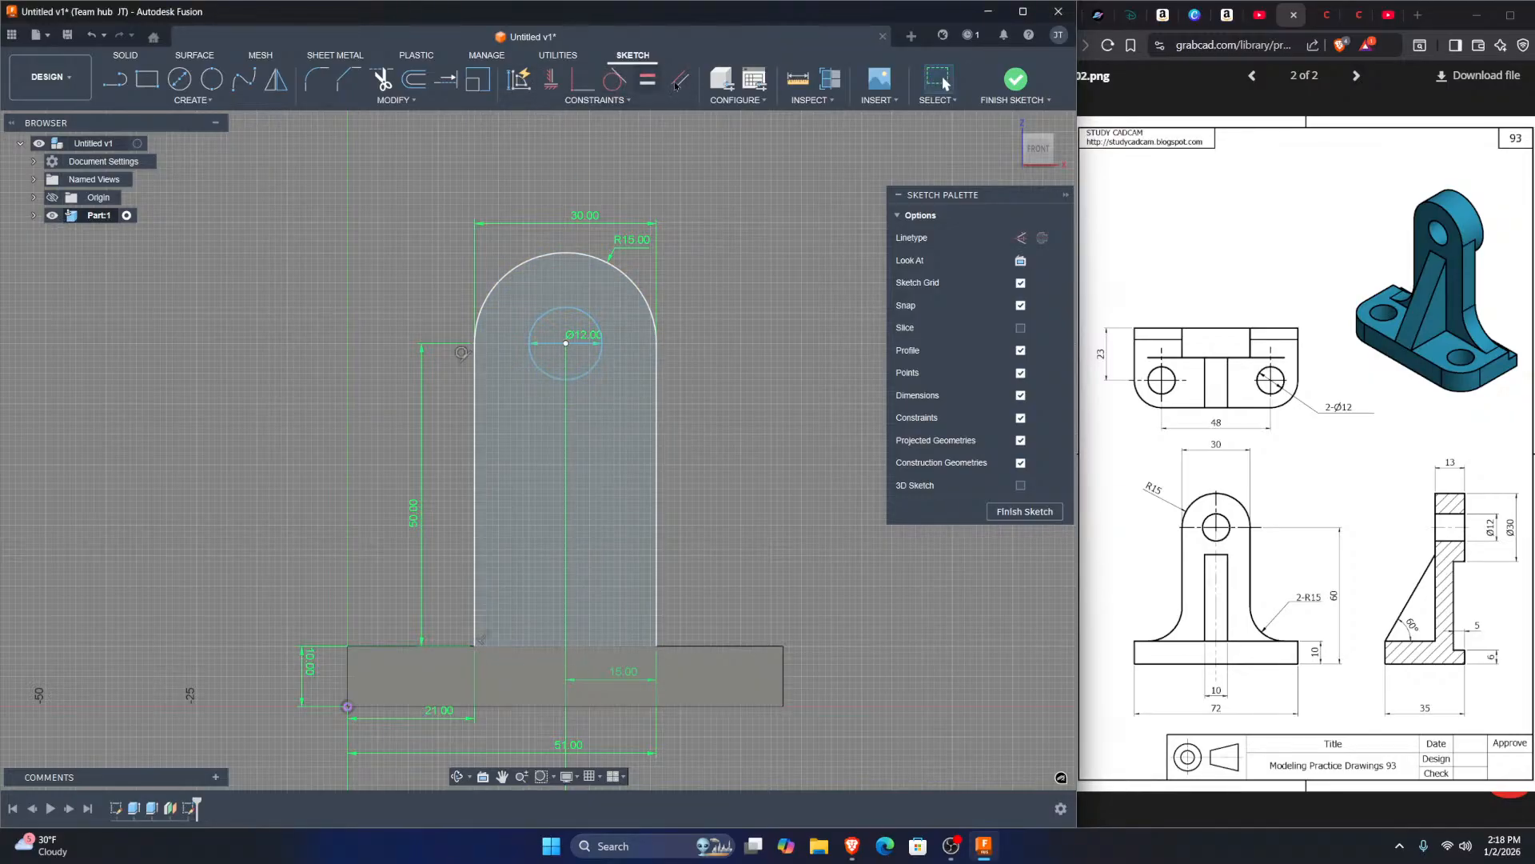
Step: Apply a Fix constraint to the 12 mm hole circle in the upright
click(594, 101)
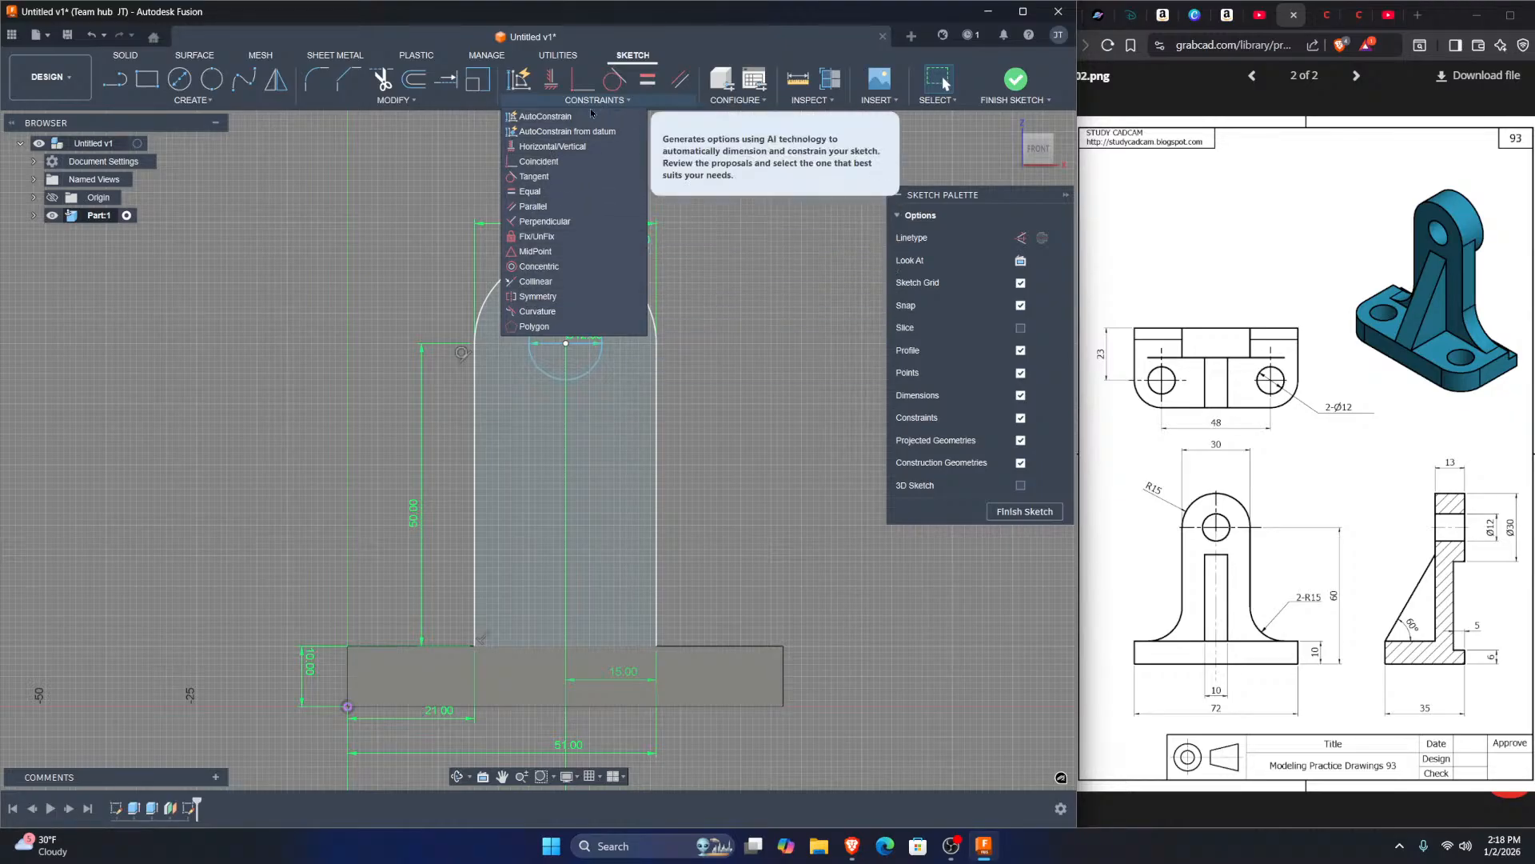
click(540, 236)
click(594, 330)
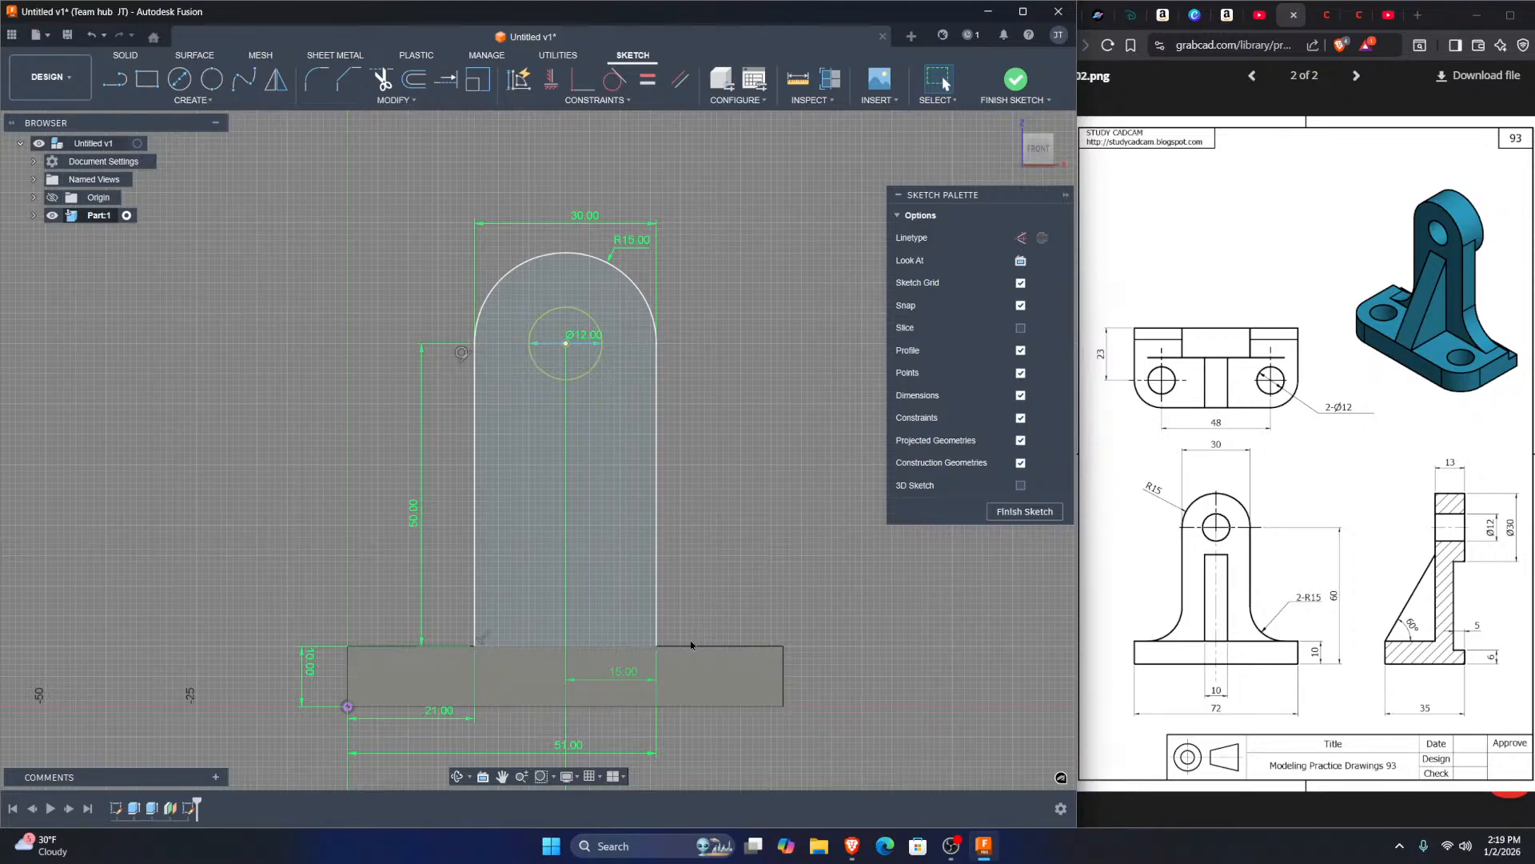
click(609, 613)
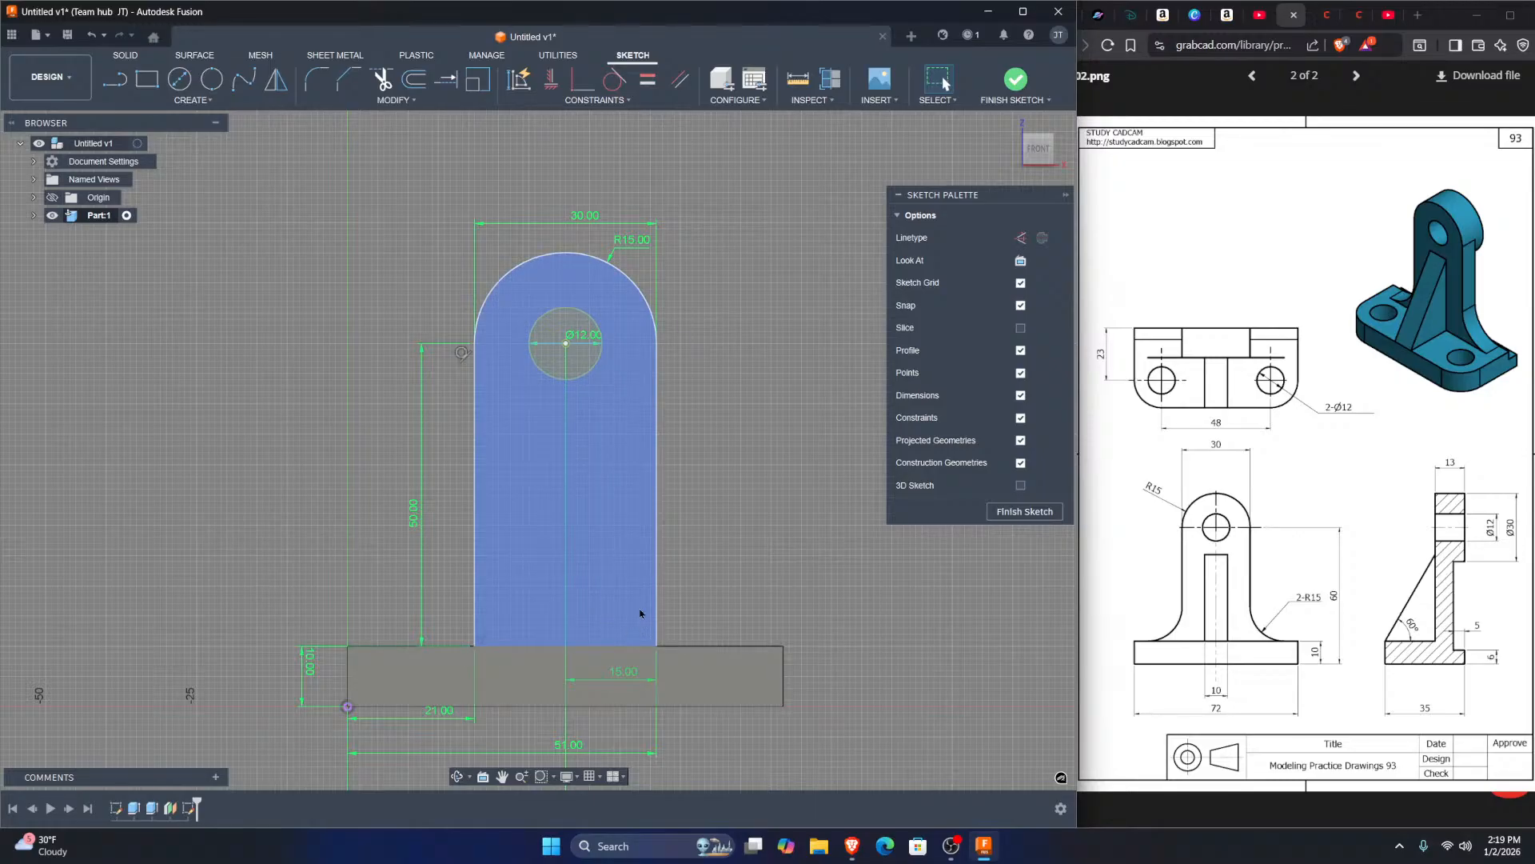
scroll(682, 593, up, 3)
mouse_move(679, 570)
middle_down()
mouse_move(687, 431)
mouse_move(670, 483)
middle_up()
scroll(670, 487, up, 1)
scroll(653, 334, down, 2)
middle_drag(657, 387, 579, 498)
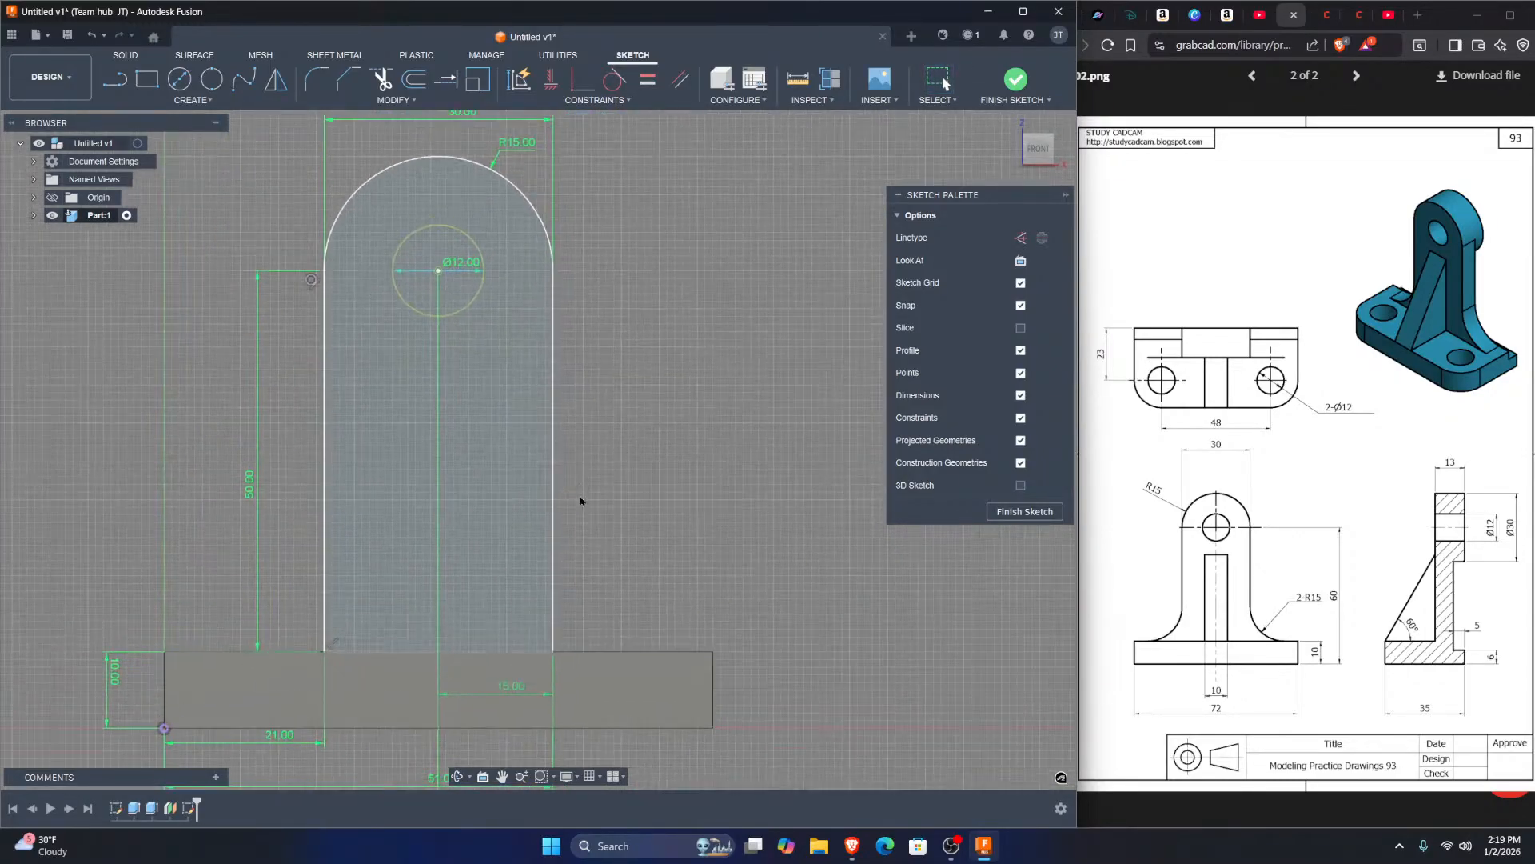
click(192, 99)
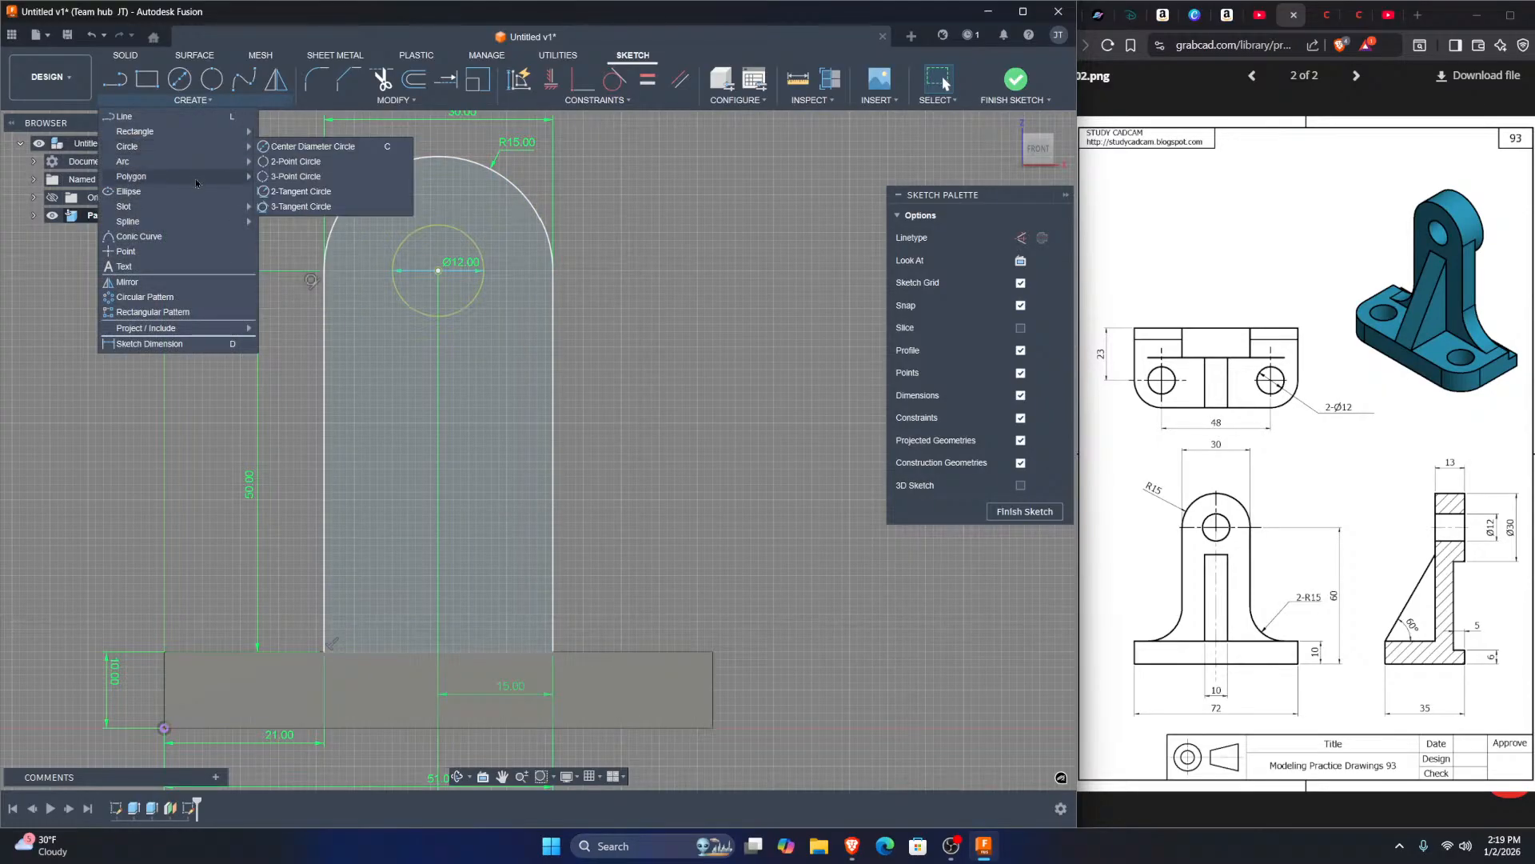
mouse_move(207, 165)
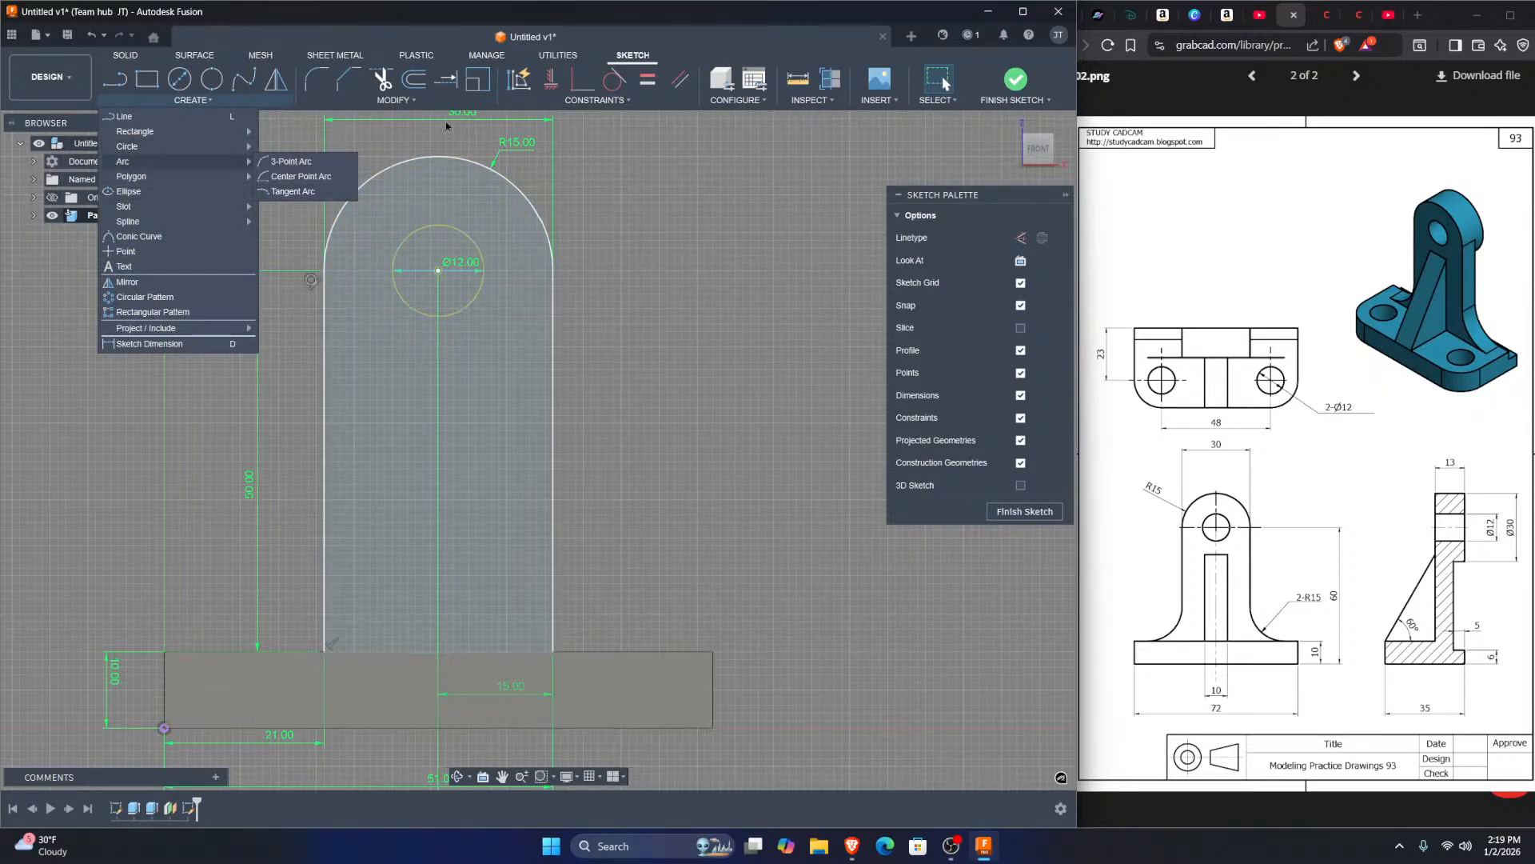
click(631, 265)
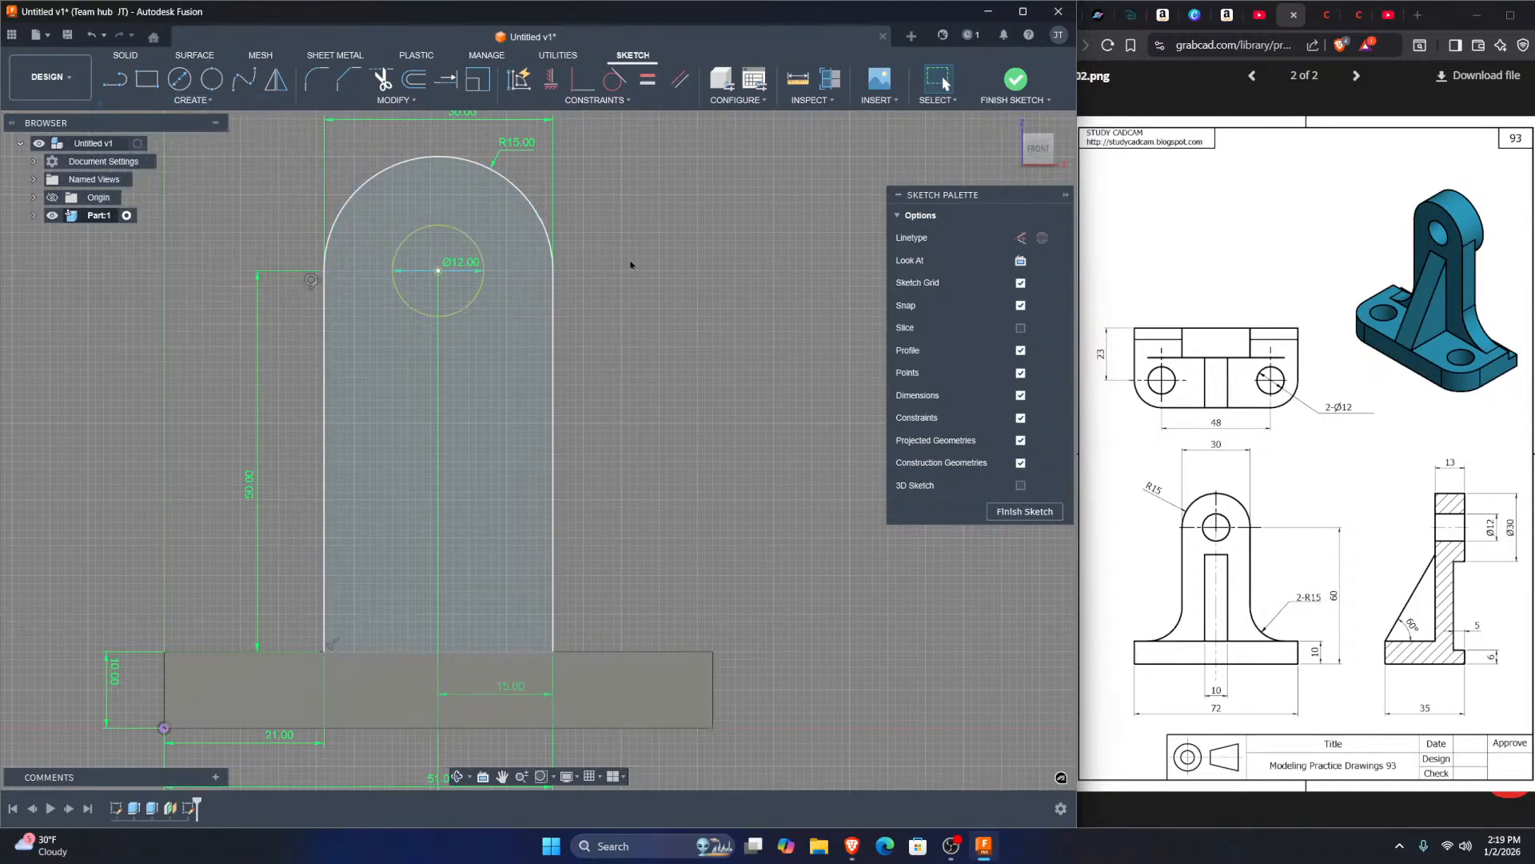
click(393, 99)
click(198, 100)
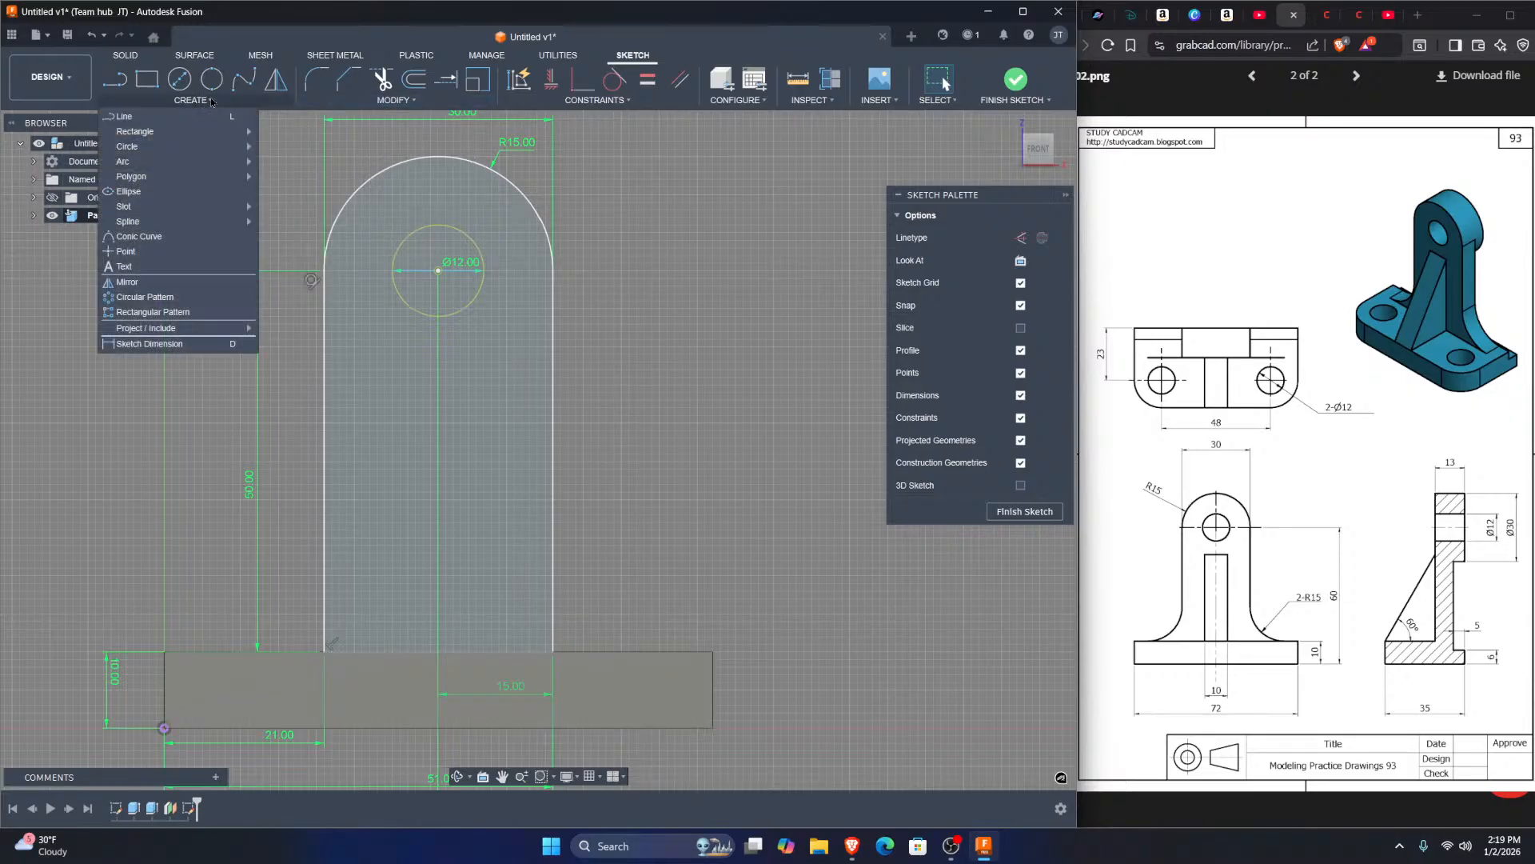
click(396, 100)
click(595, 100)
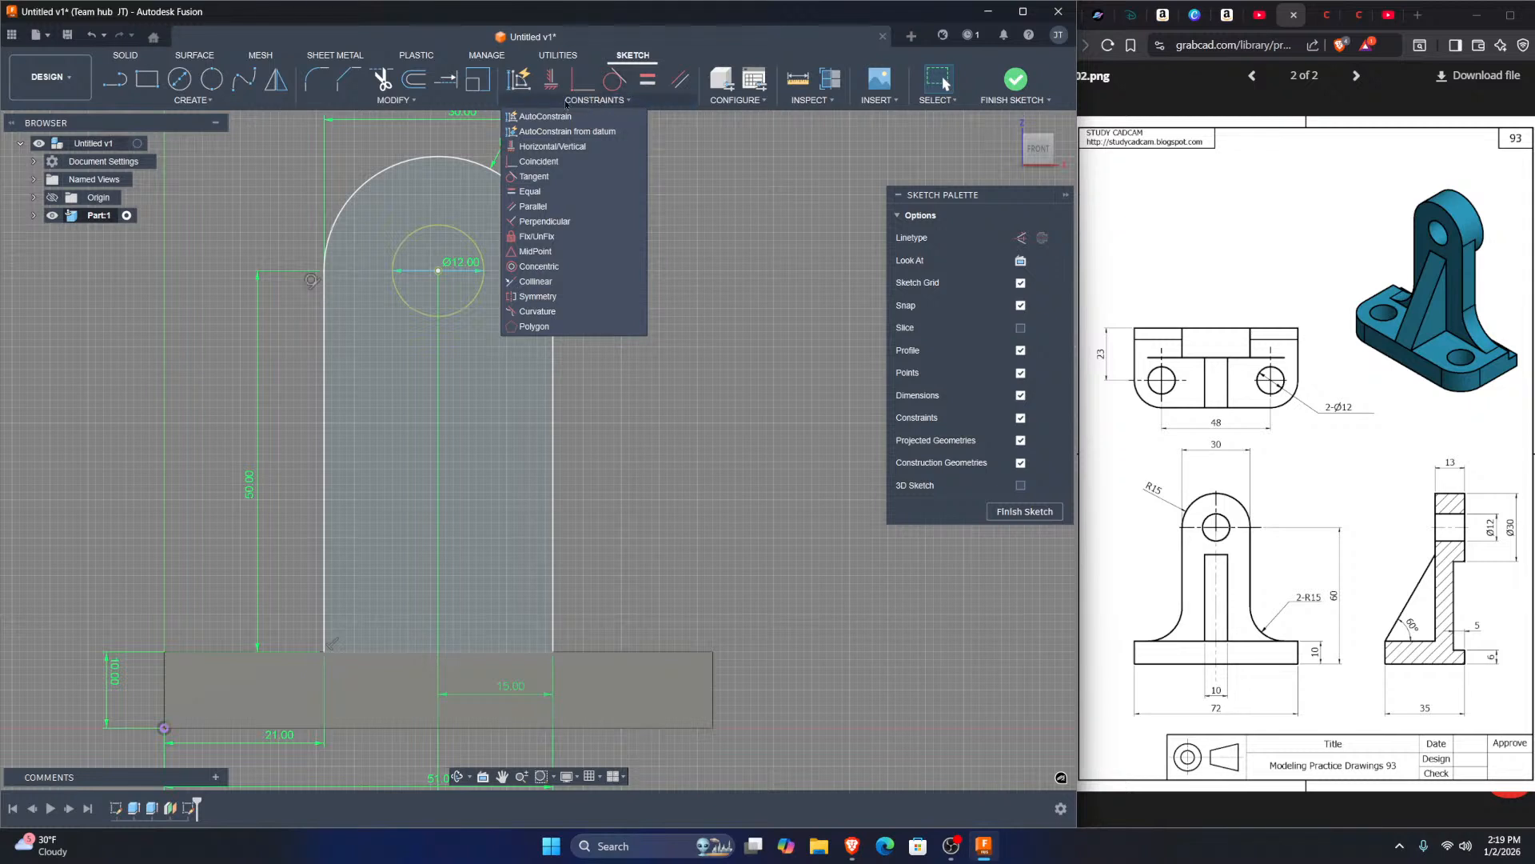
click(396, 100)
click(196, 100)
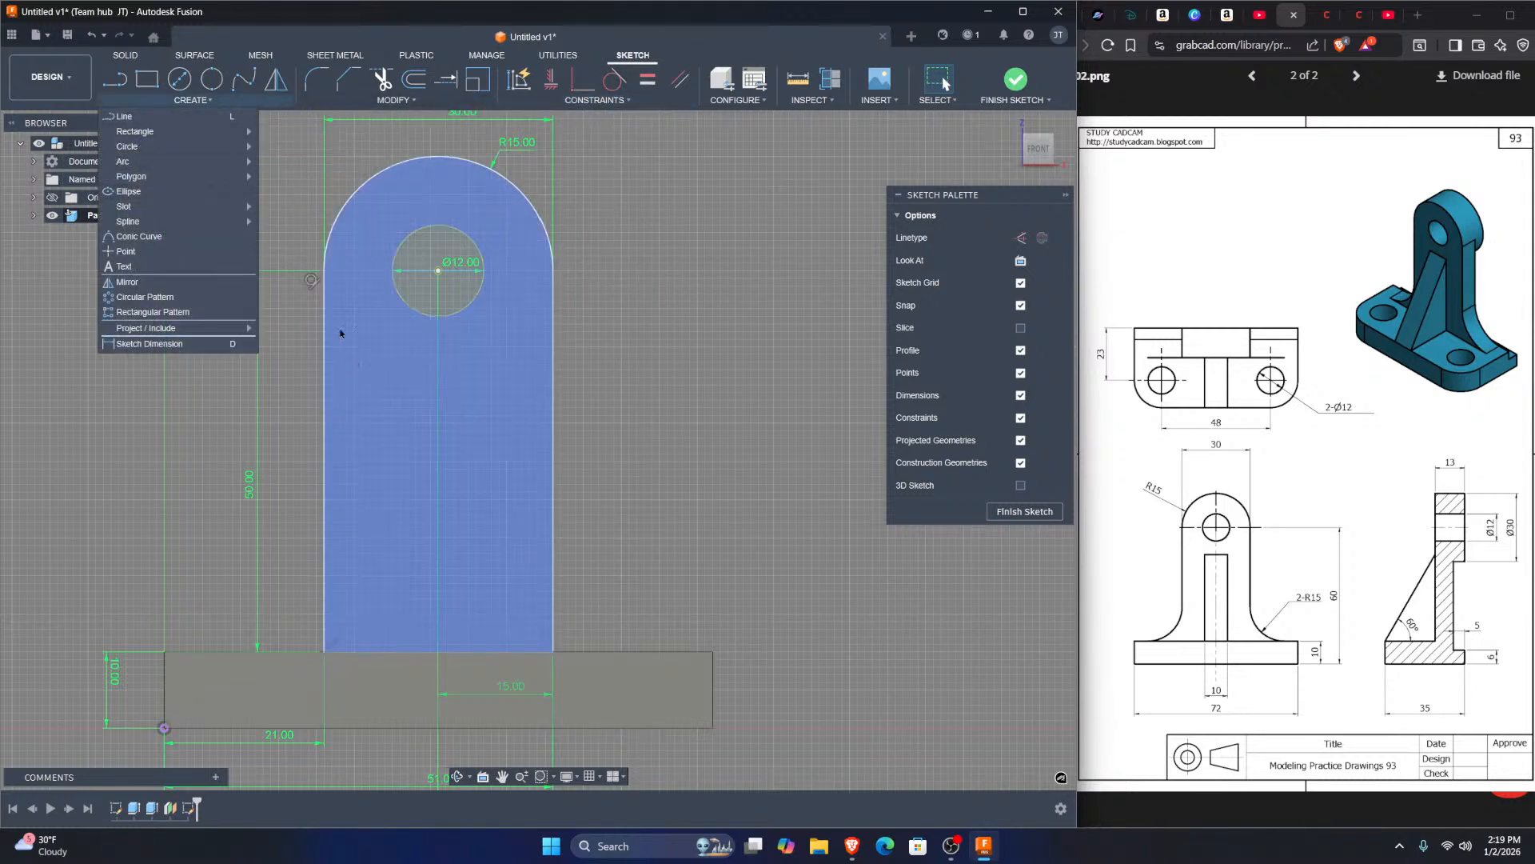
click(309, 276)
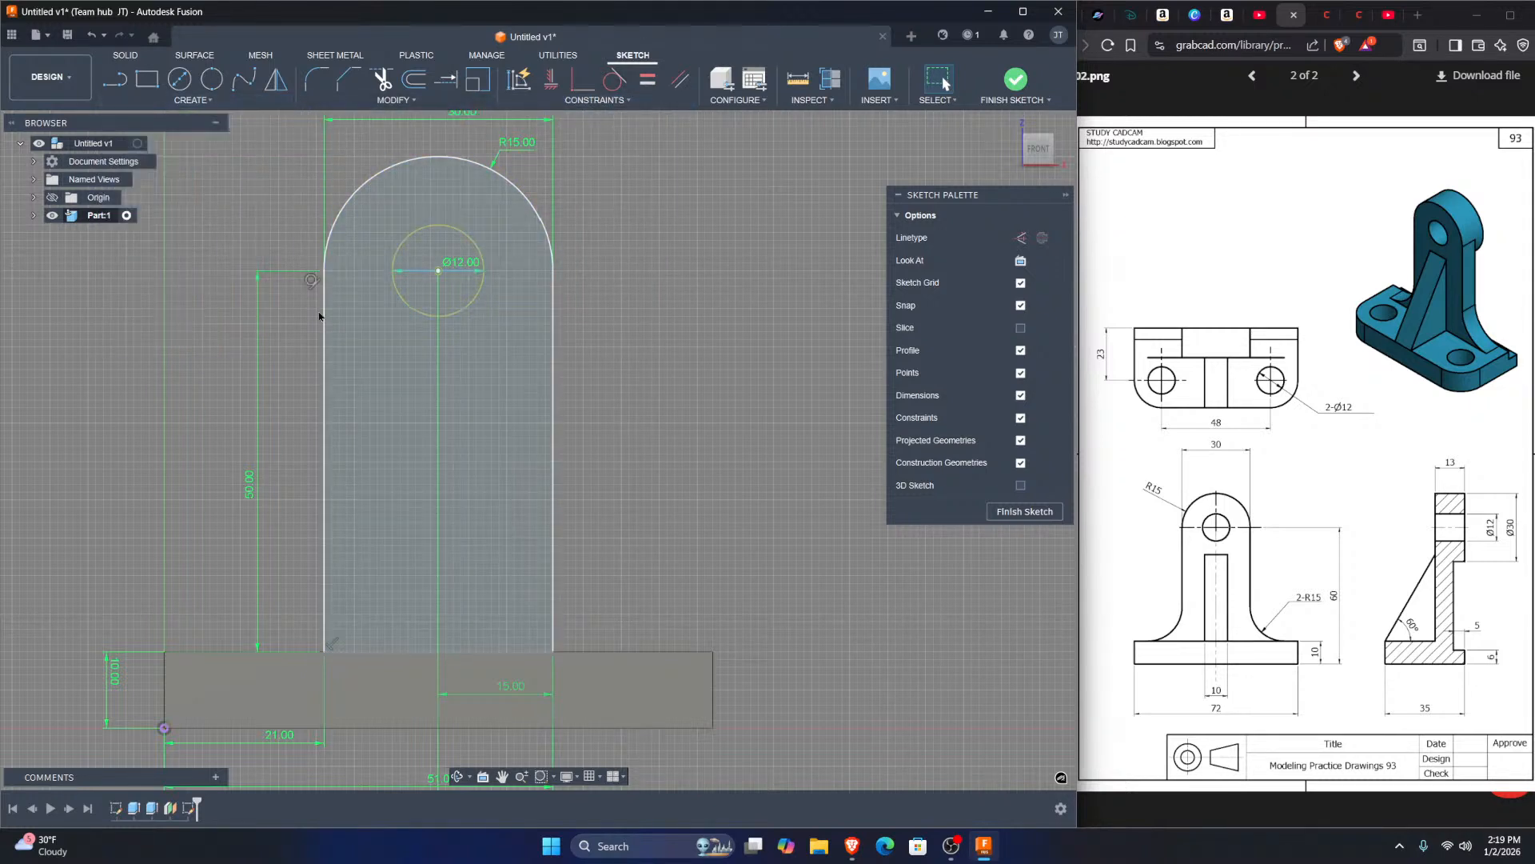
click(190, 100)
mouse_move(206, 146)
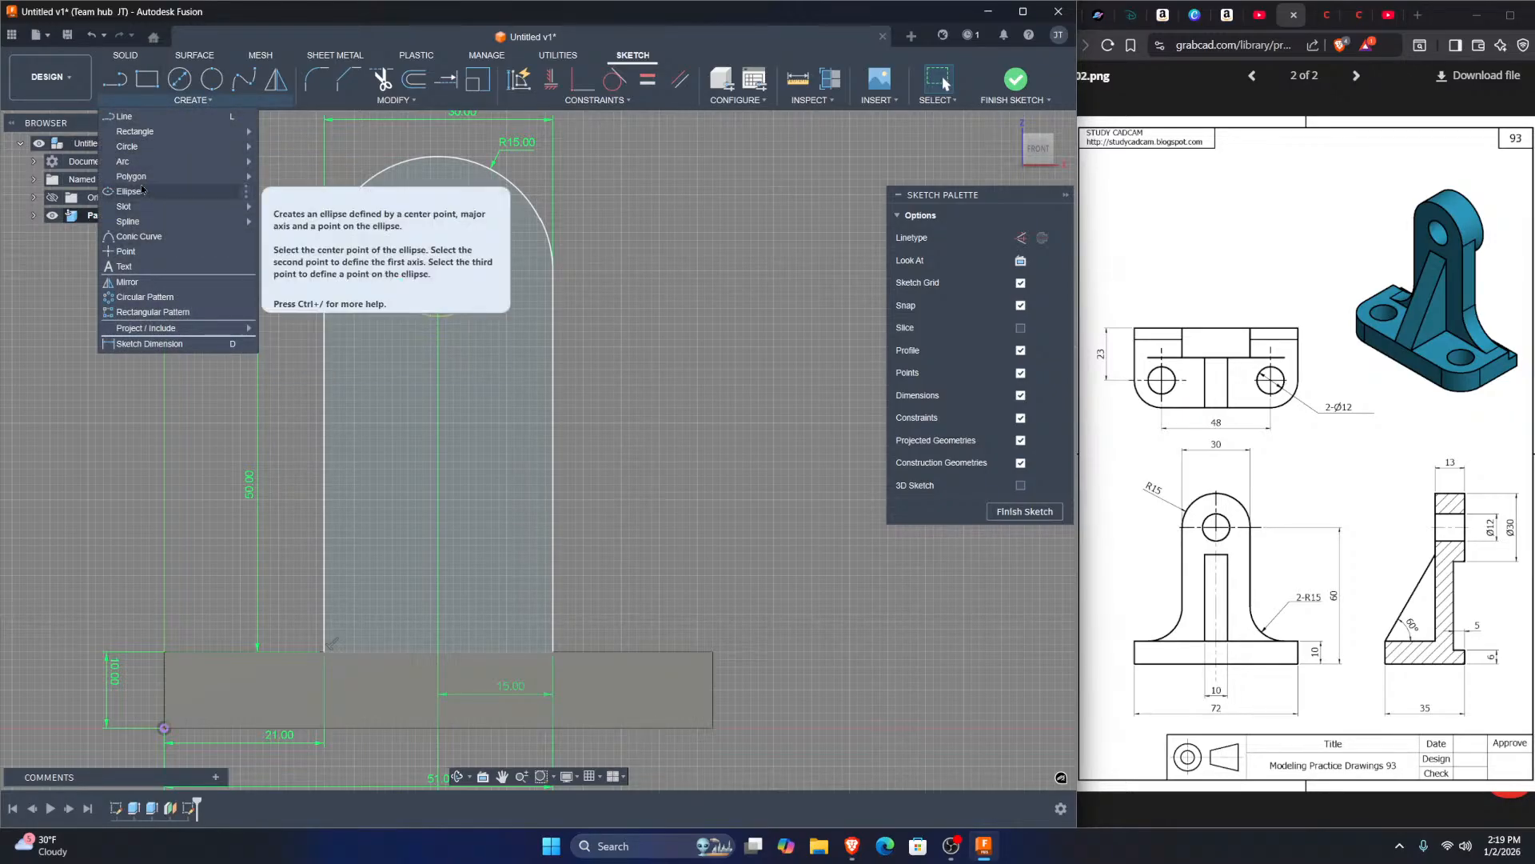
mouse_move(152, 149)
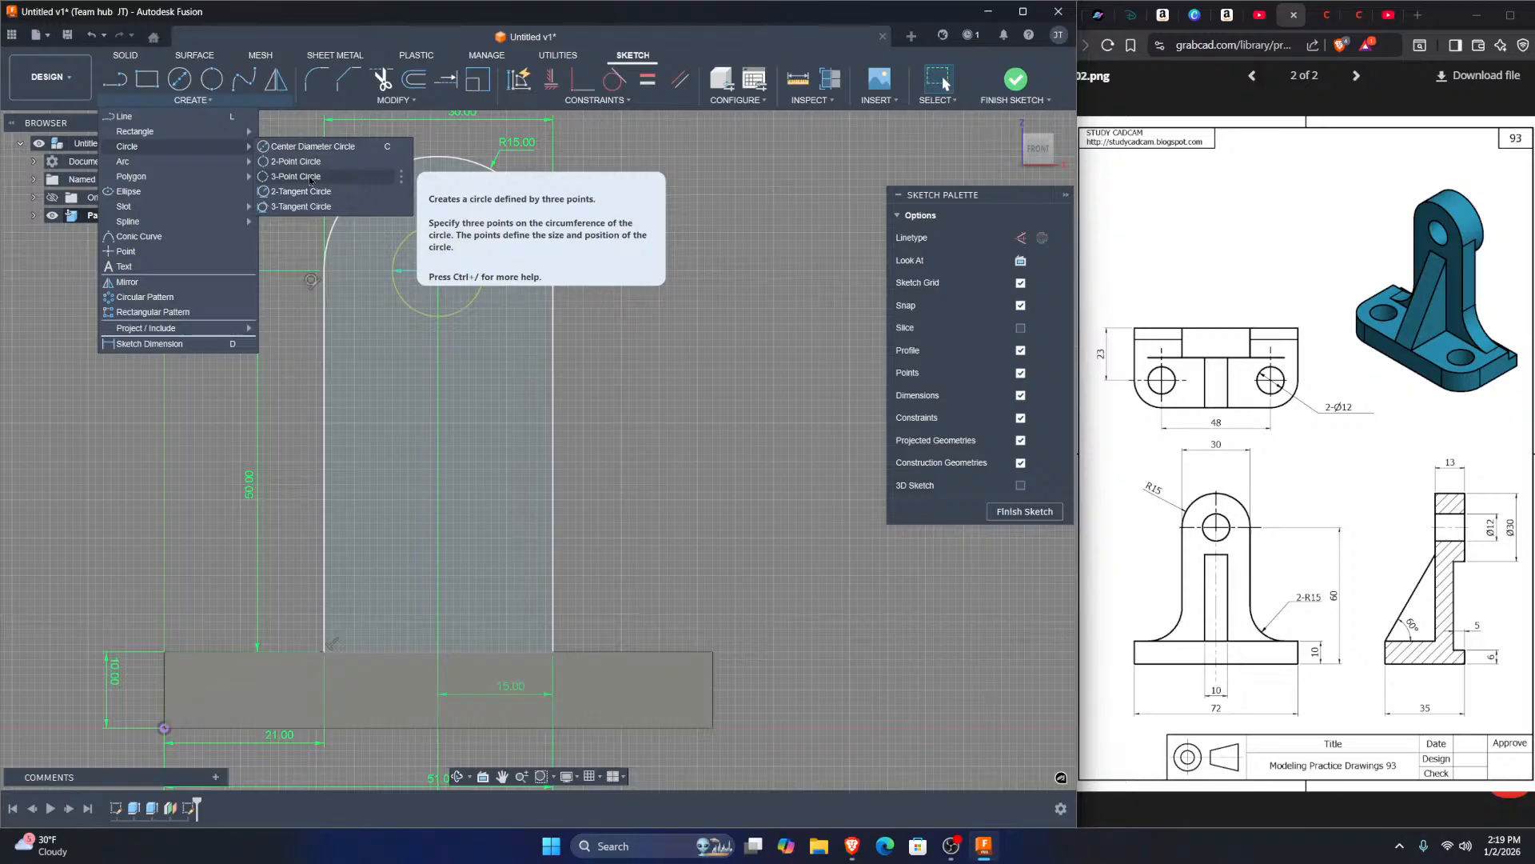
click(662, 442)
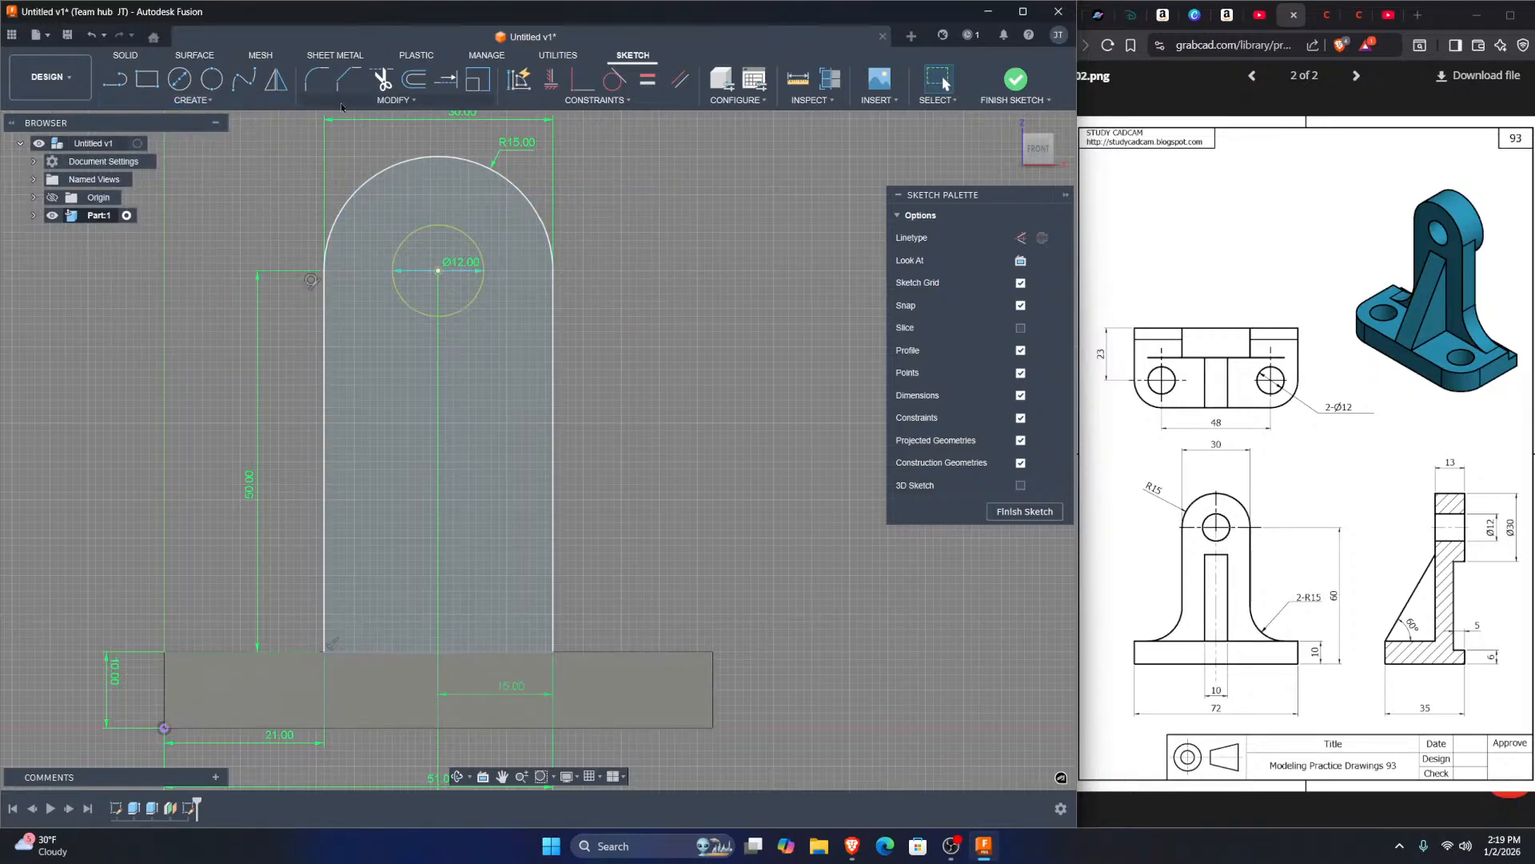
Step: Project the base's 72 mm top edge into the upright sketch with Projection Link on
click(192, 100)
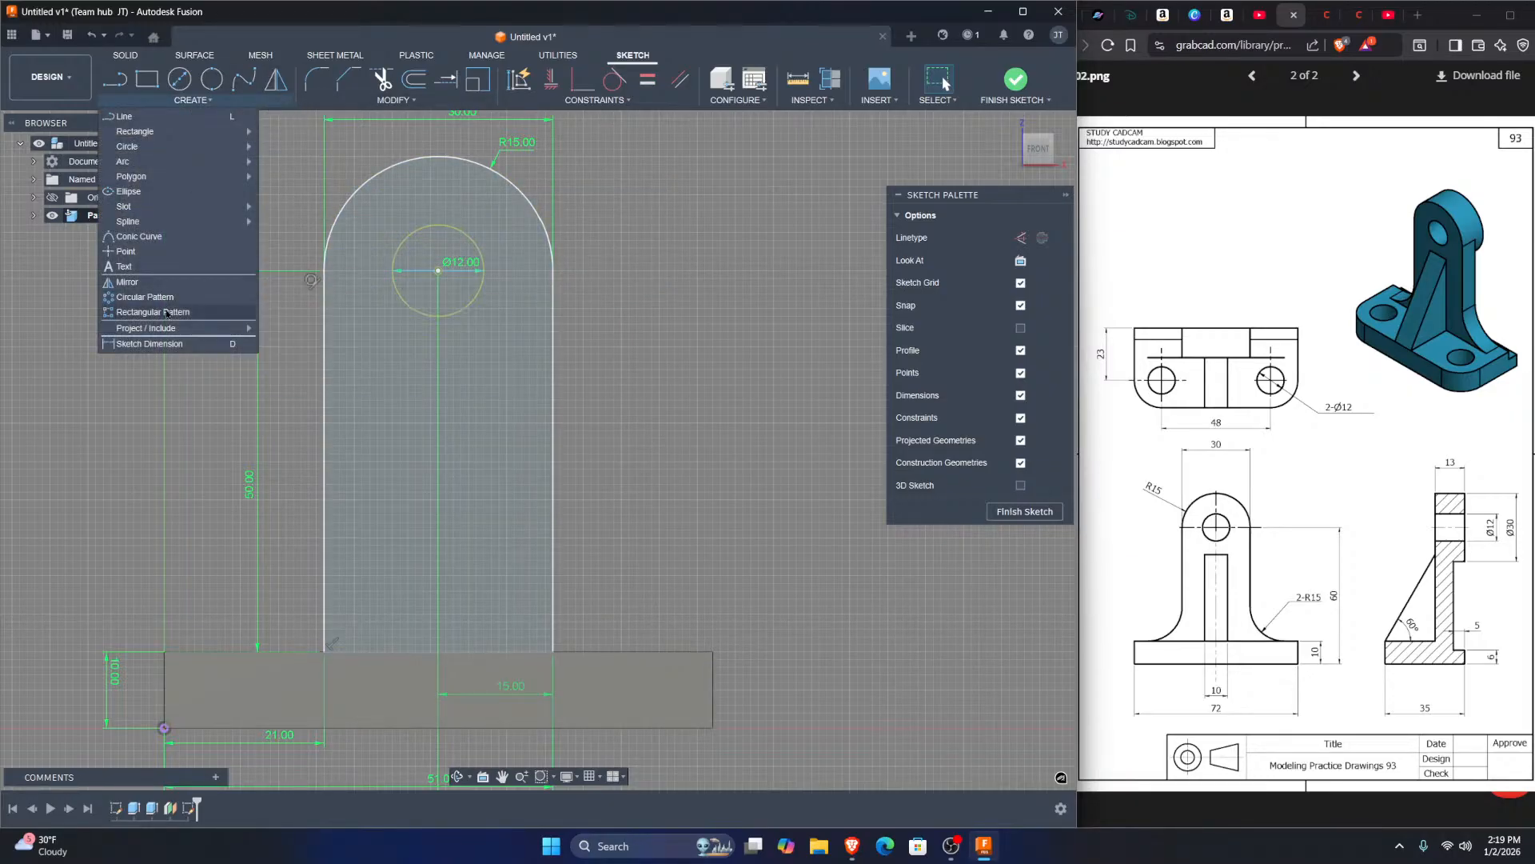
mouse_move(200, 328)
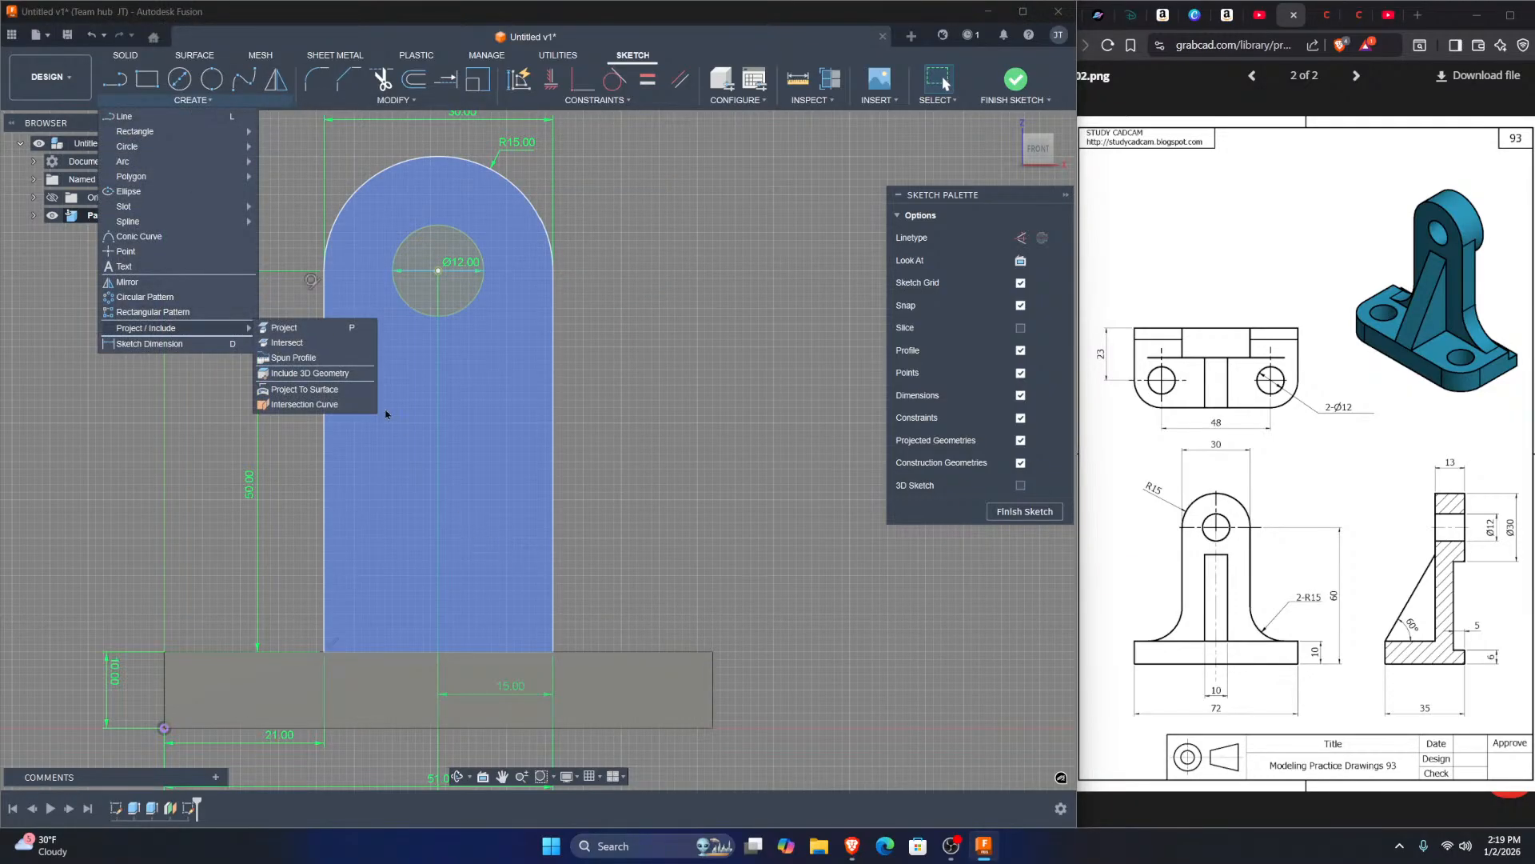
click(304, 329)
click(651, 652)
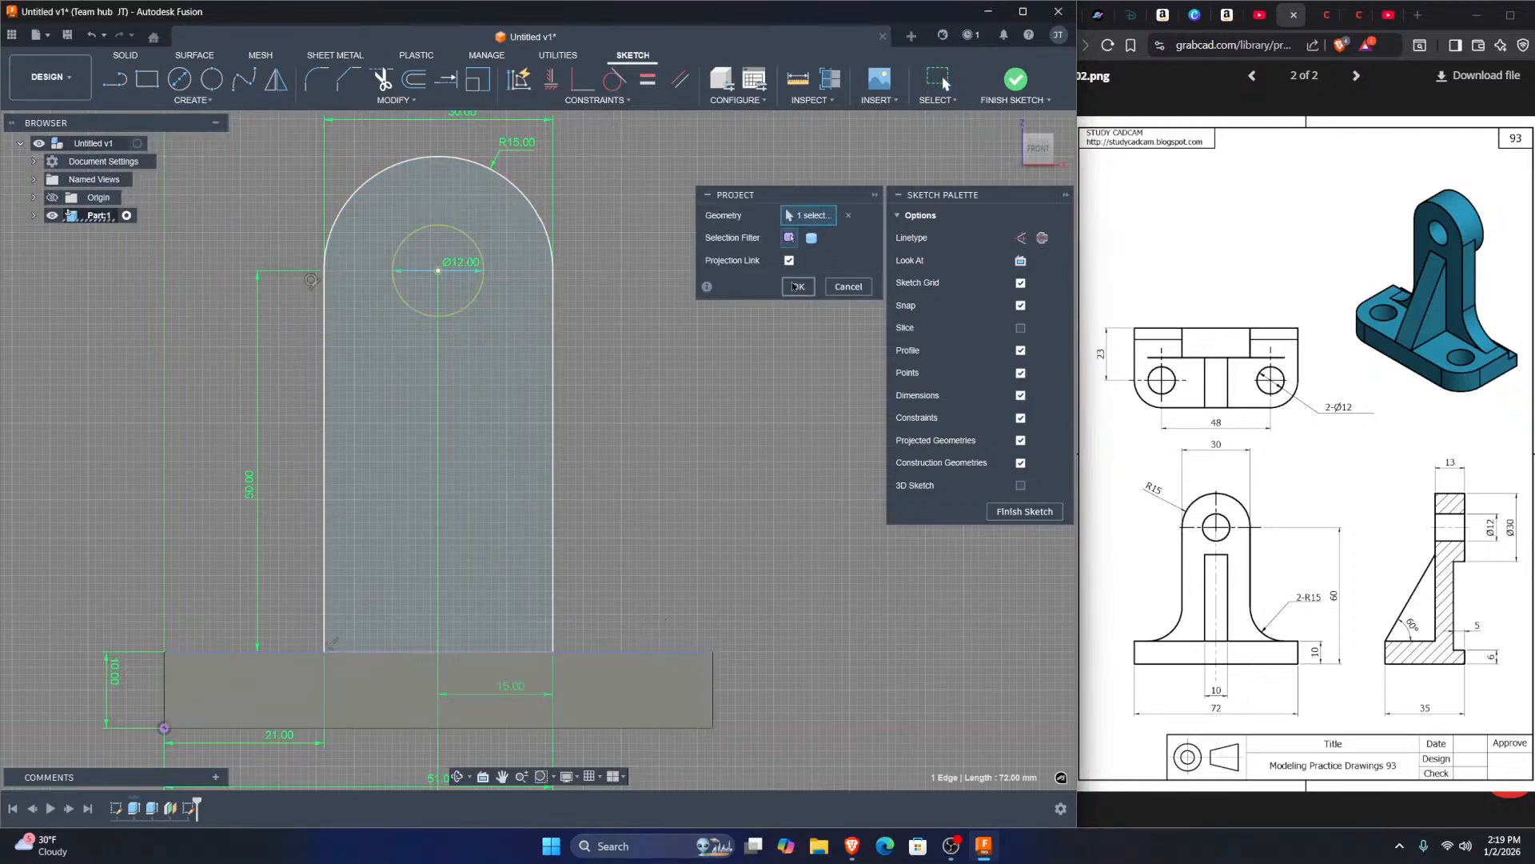
click(798, 286)
Step: Draw a 15 mm radius 2-Tangent Circle touching the upright's right side line and the base's top edge
click(192, 100)
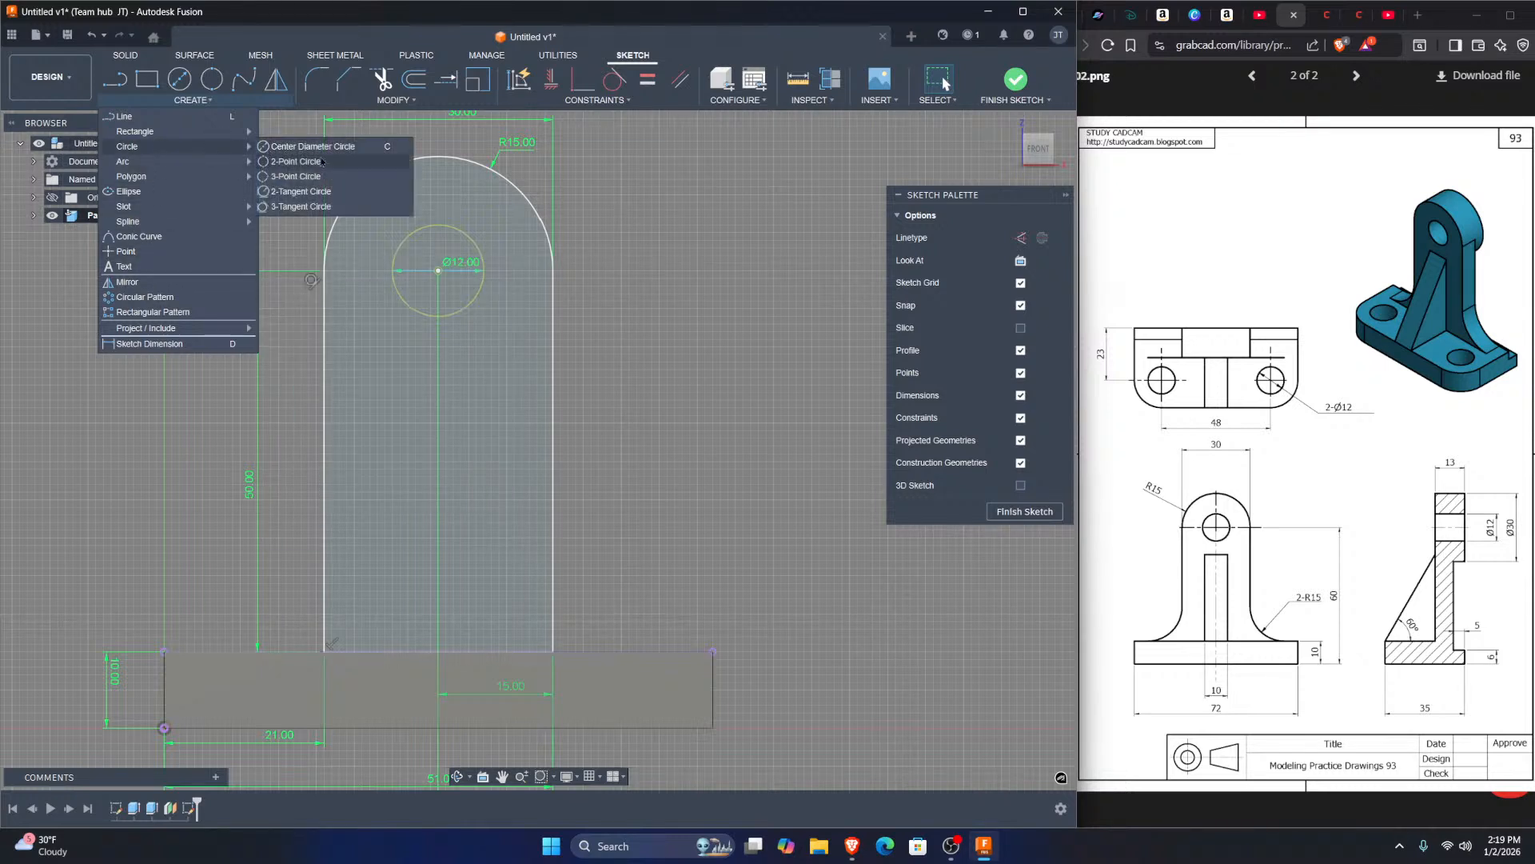
click(313, 206)
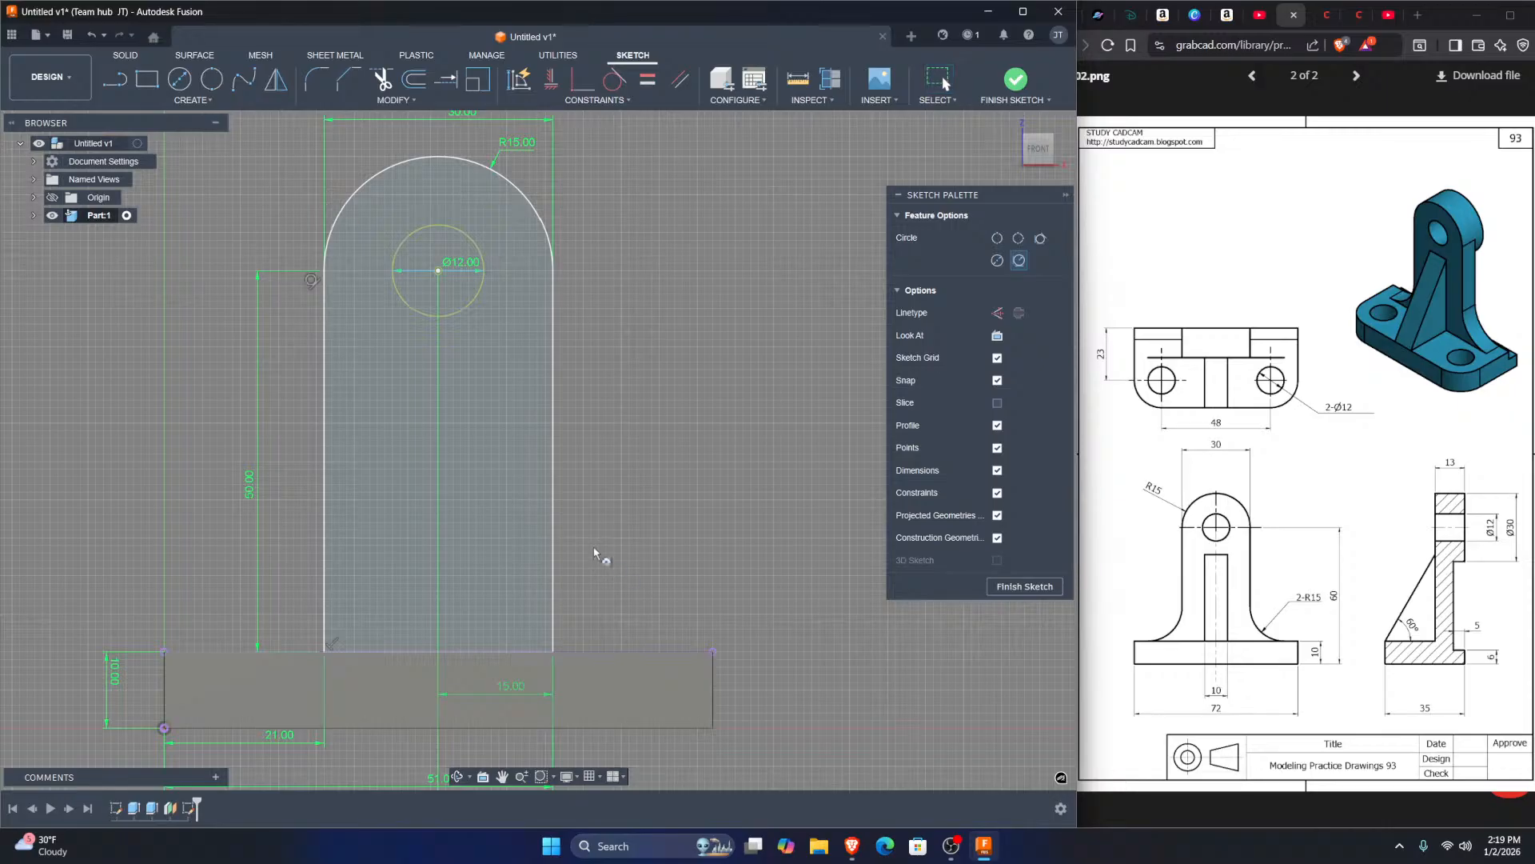
click(555, 550)
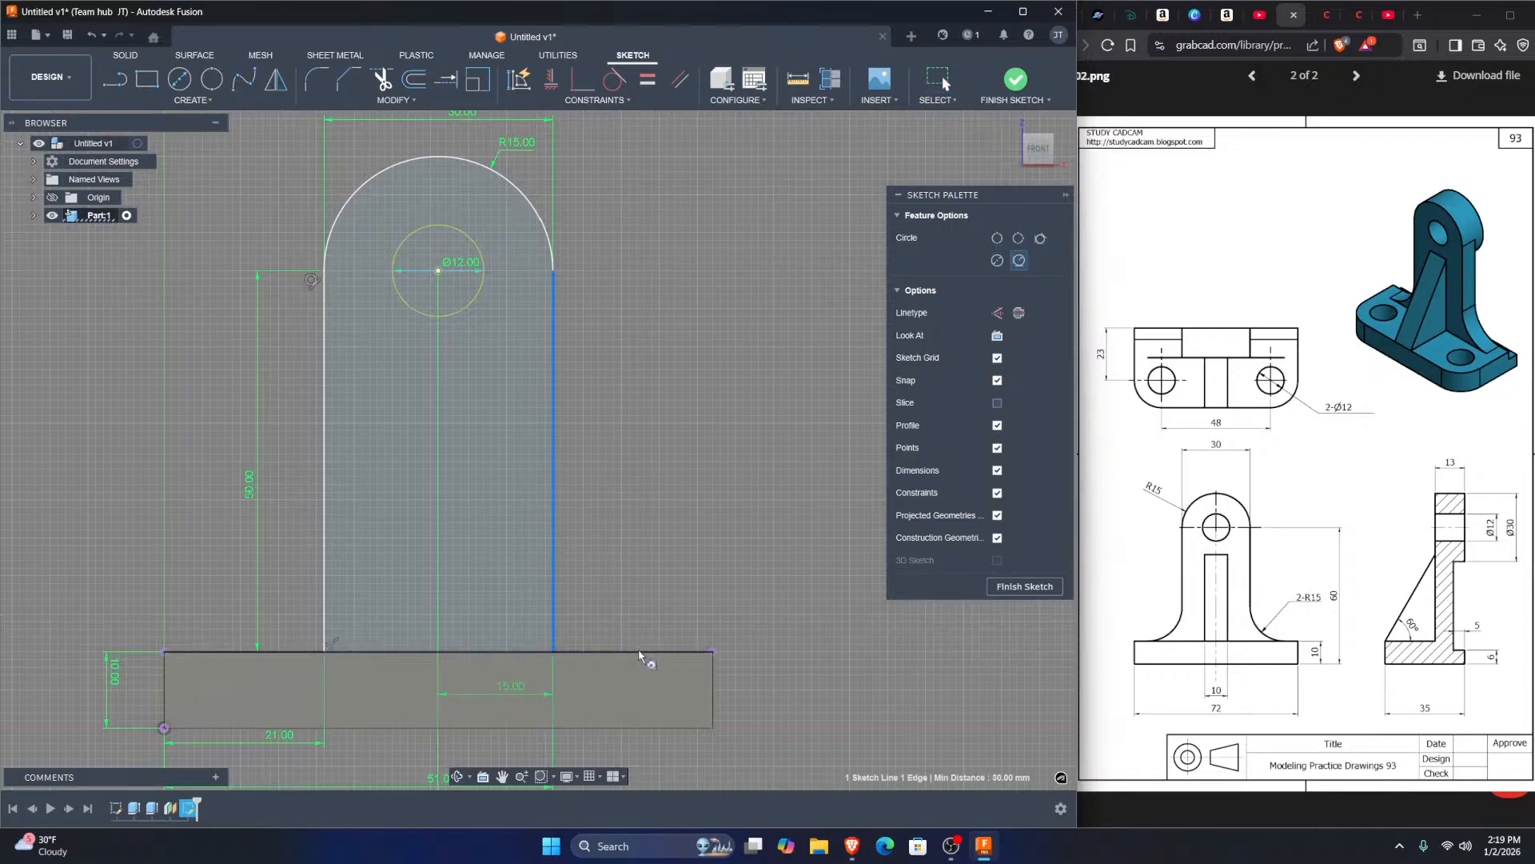
click(639, 653)
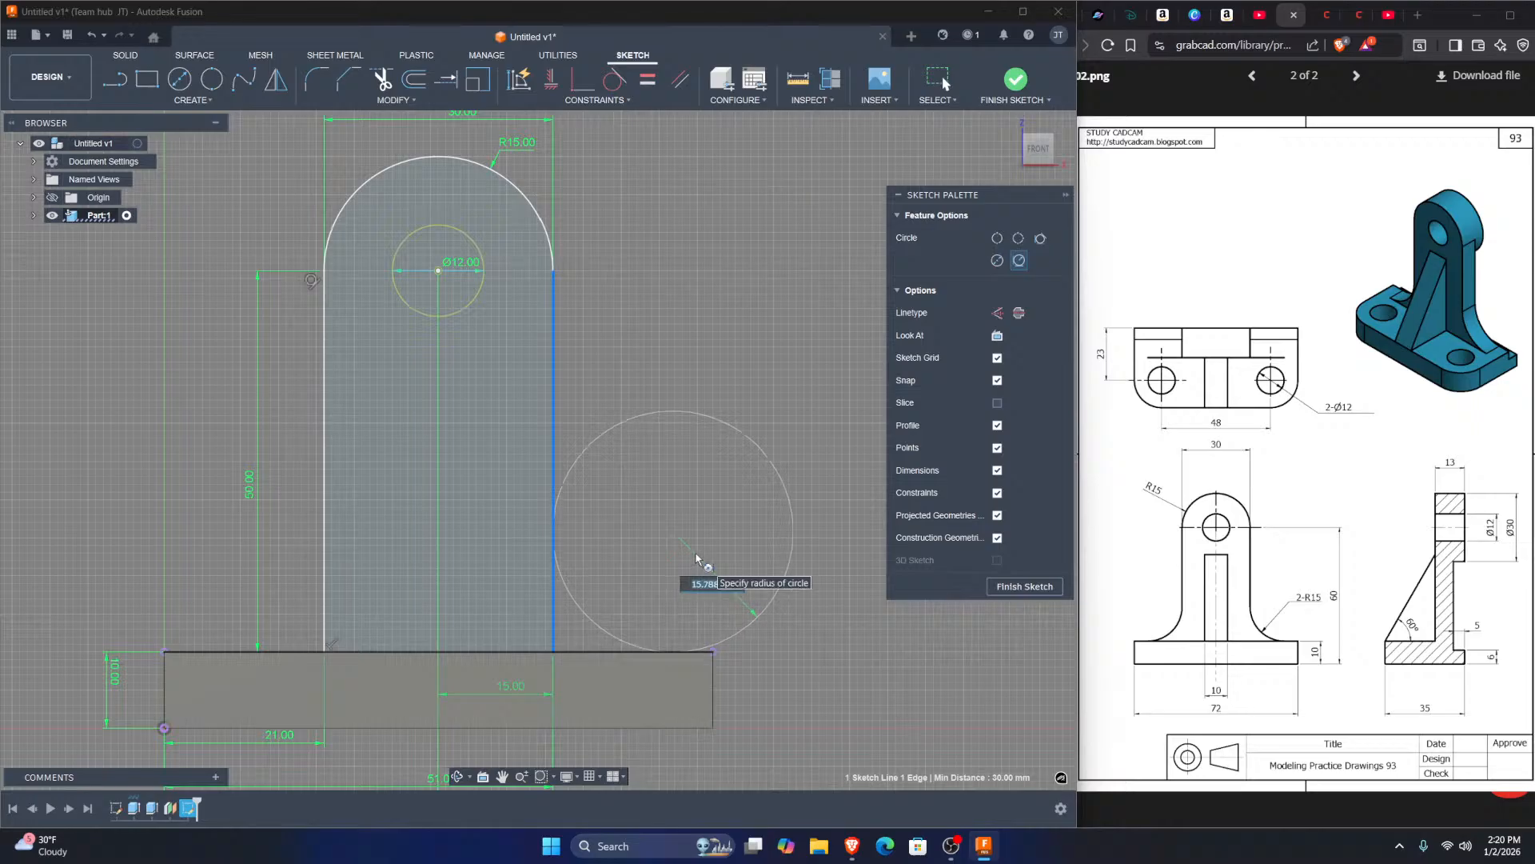
text(15)
key(Return)
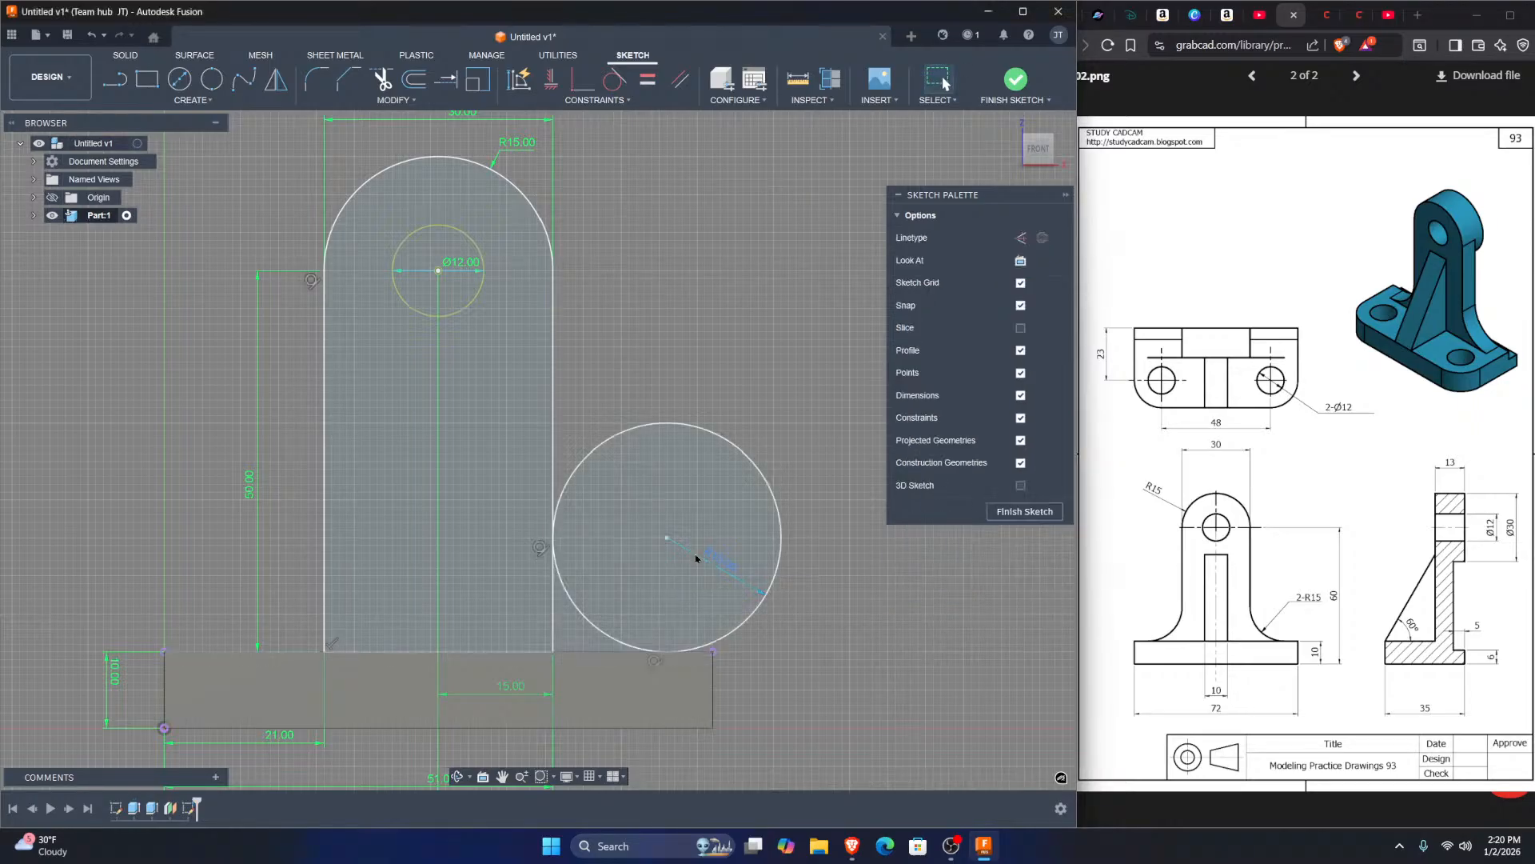
Step: Trim the tangent circle to its lower-left quarter arc and remove the upright's right side line below the arc
key(t)
click(648, 432)
click(648, 432)
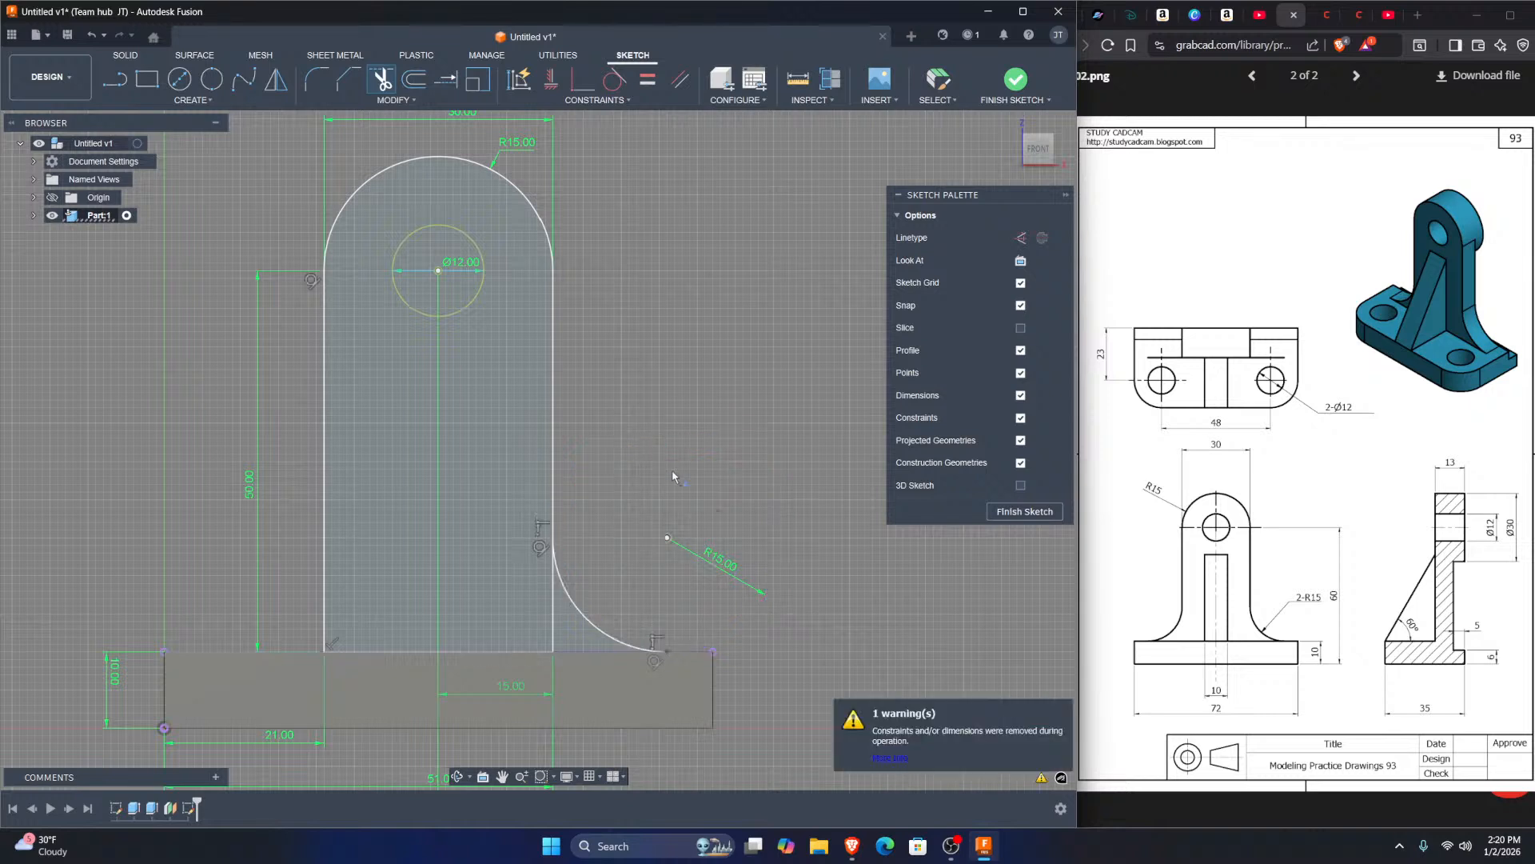
click(556, 632)
key(Escape)
click(445, 79)
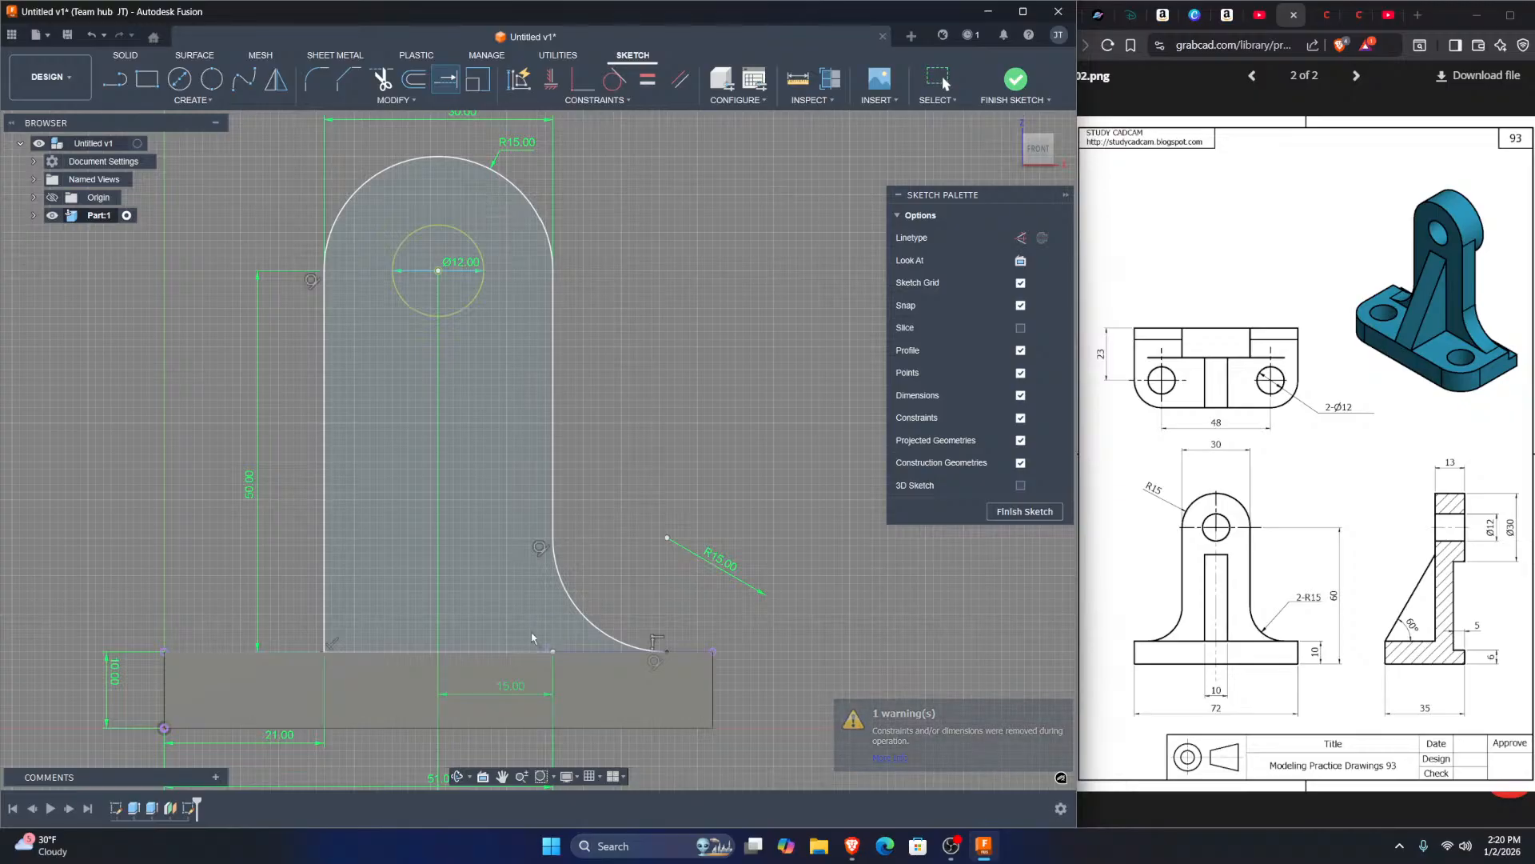
key(Escape)
Step: Draw a vertical centre line about 13 mm long upward from the midpoint of the upright's bottom edge
middle_drag(550, 472, 669, 477)
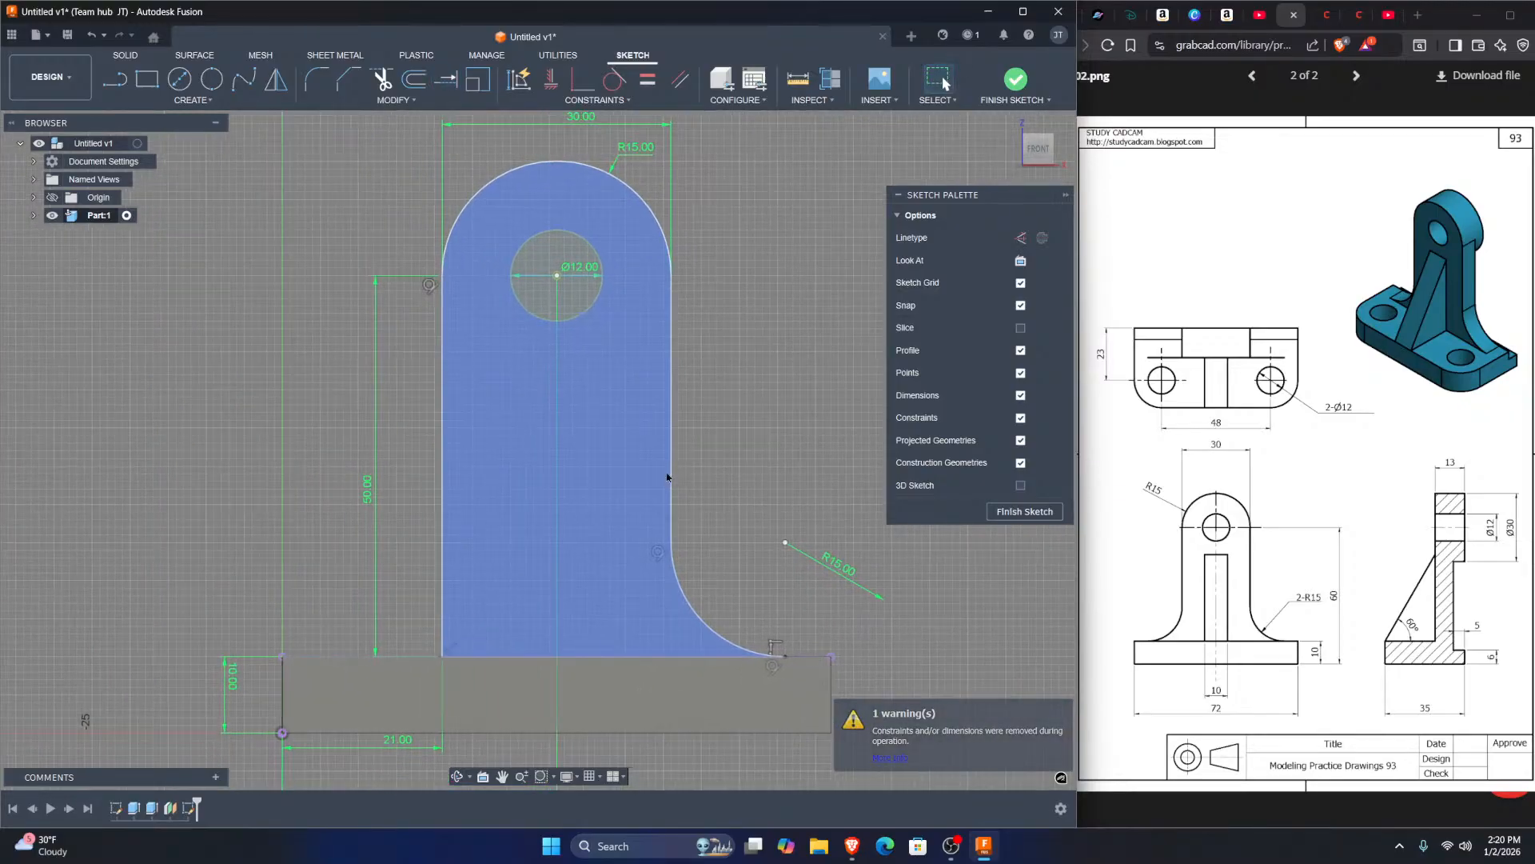
key(l)
click(557, 657)
click(557, 558)
key(Escape)
click(558, 604)
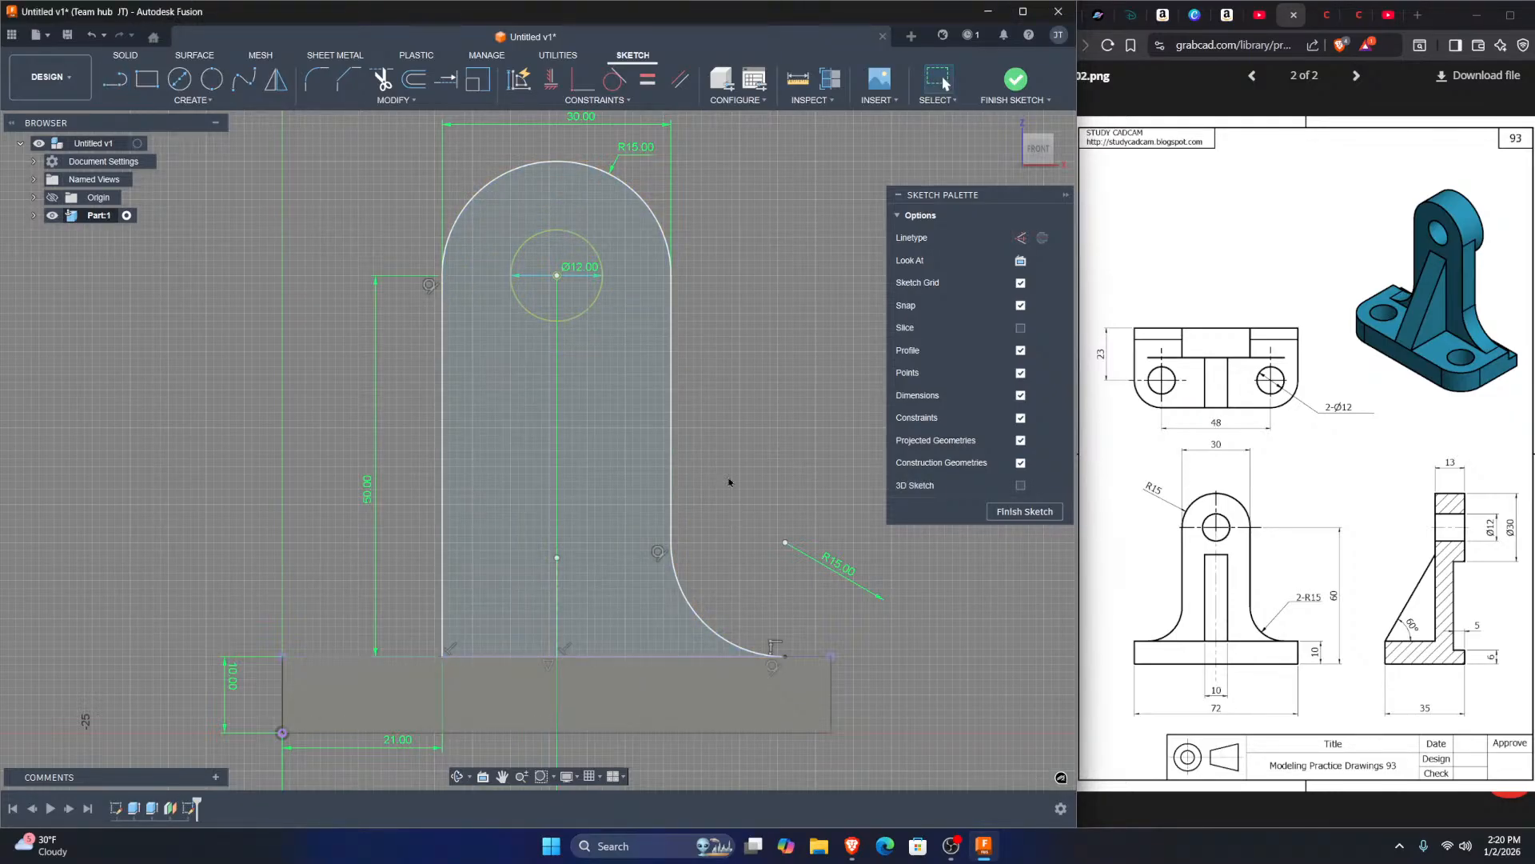
Step: Mirror the R15 arc at the upright's foot across the short vertical centre line
click(276, 79)
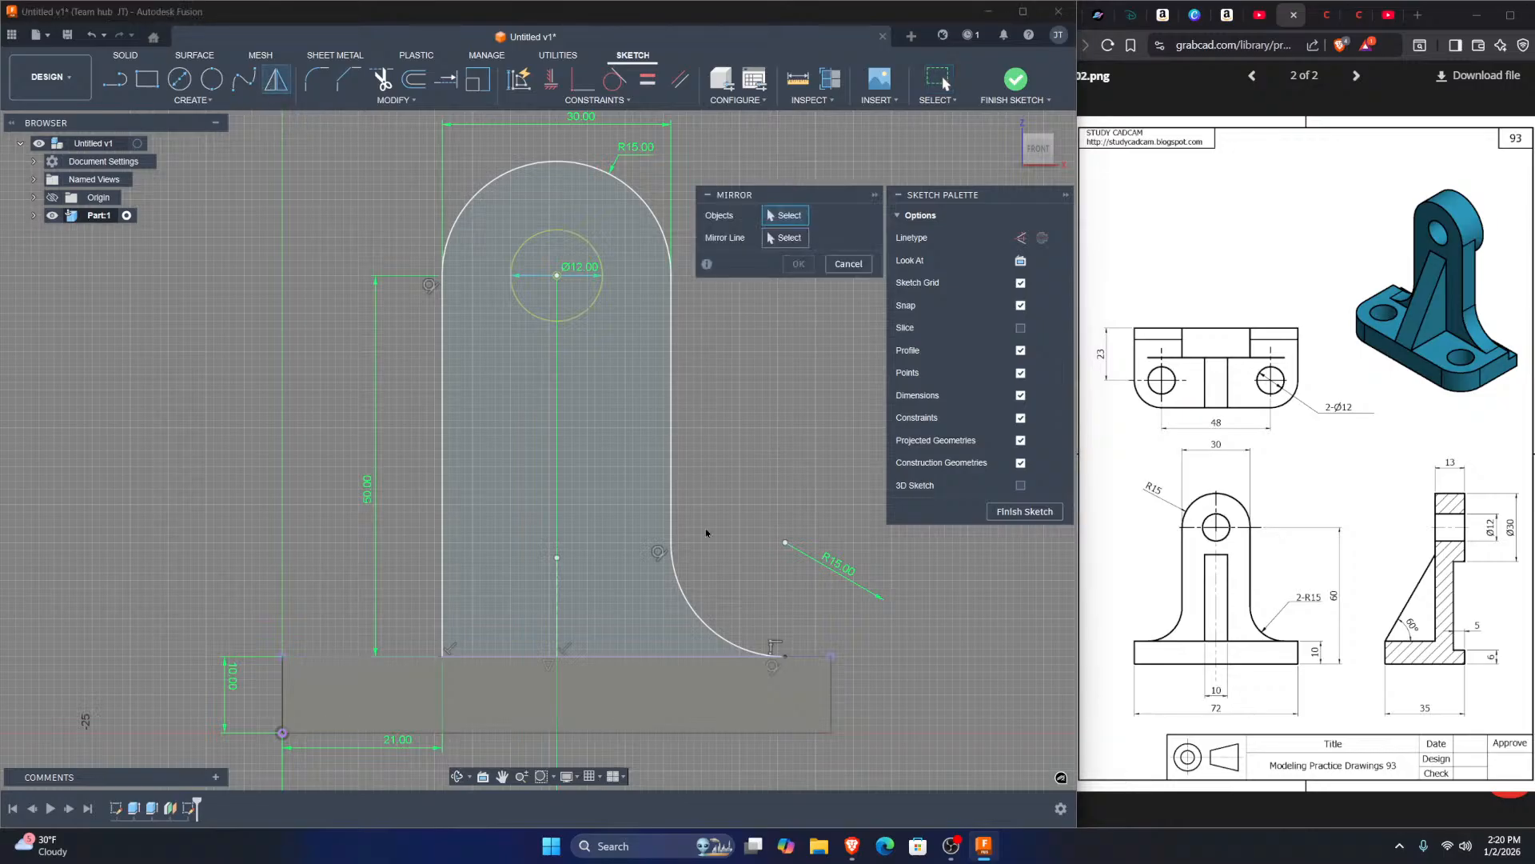
click(699, 628)
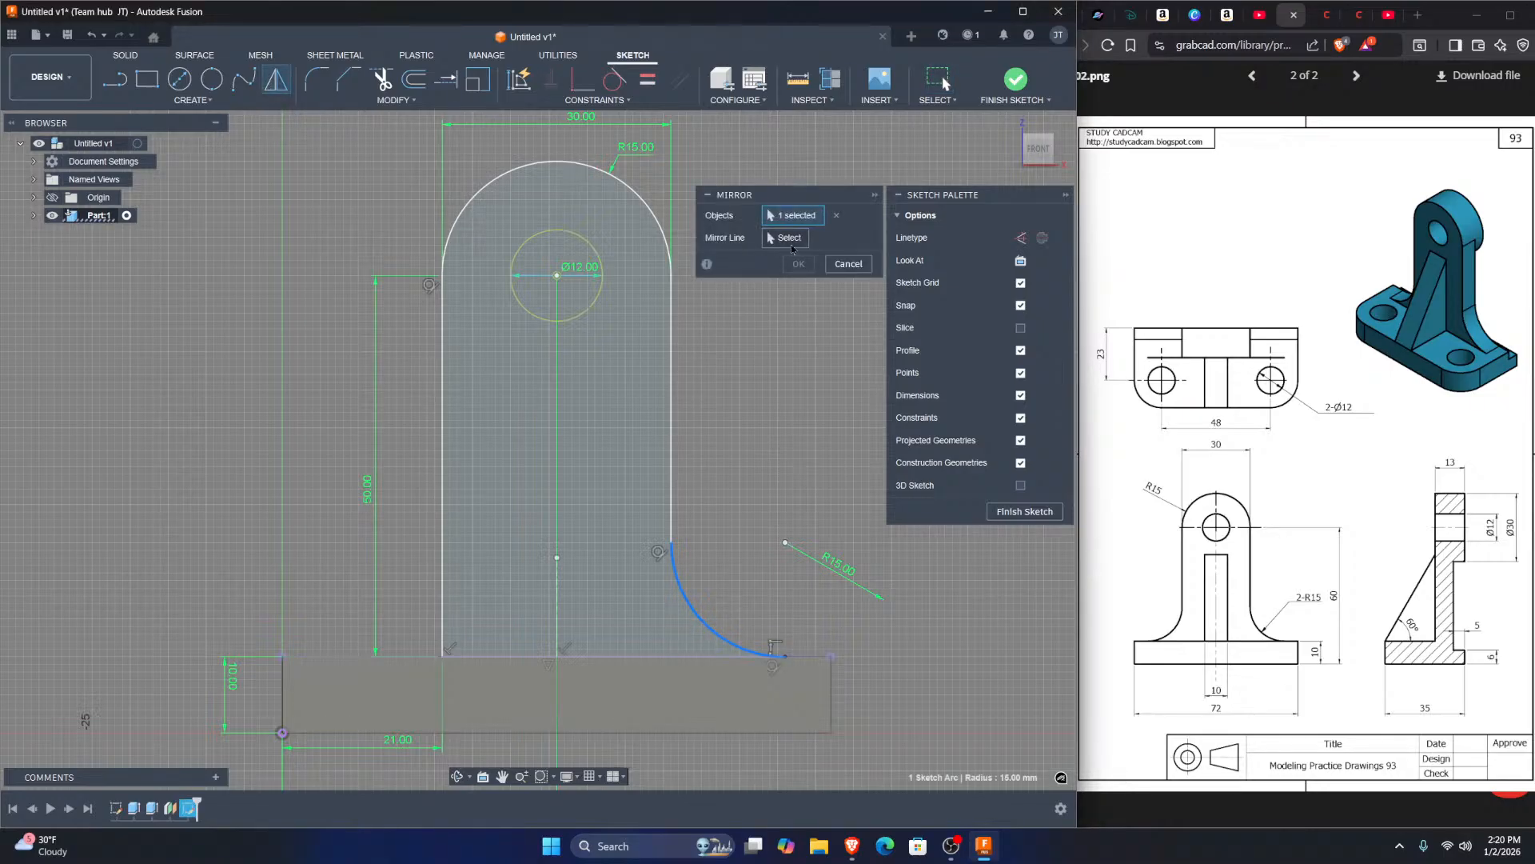
click(557, 600)
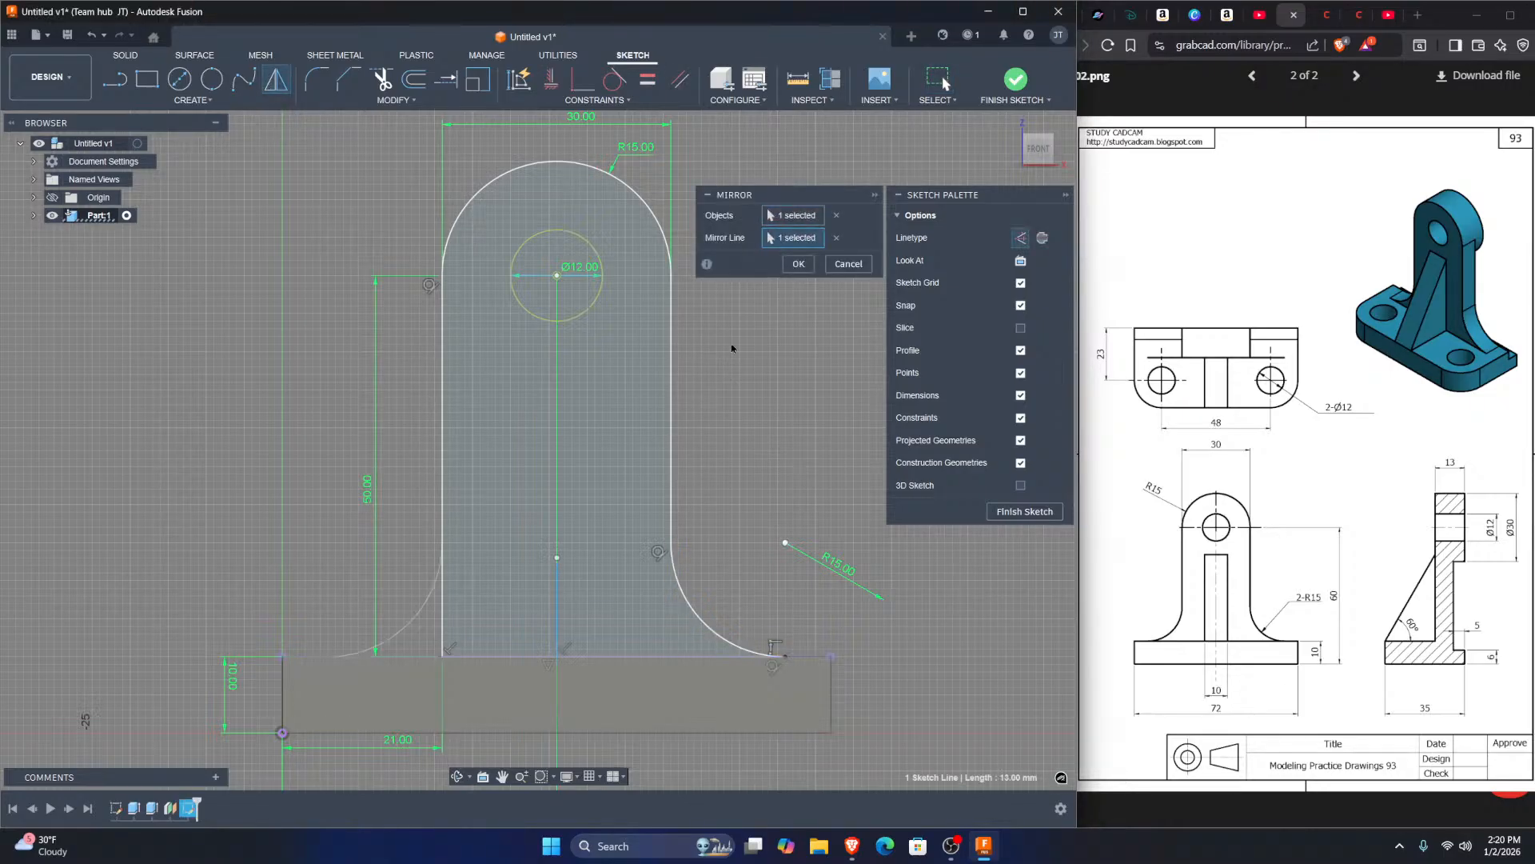
click(798, 263)
Step: Trim the upright's left side line below the mirrored arc
key(t)
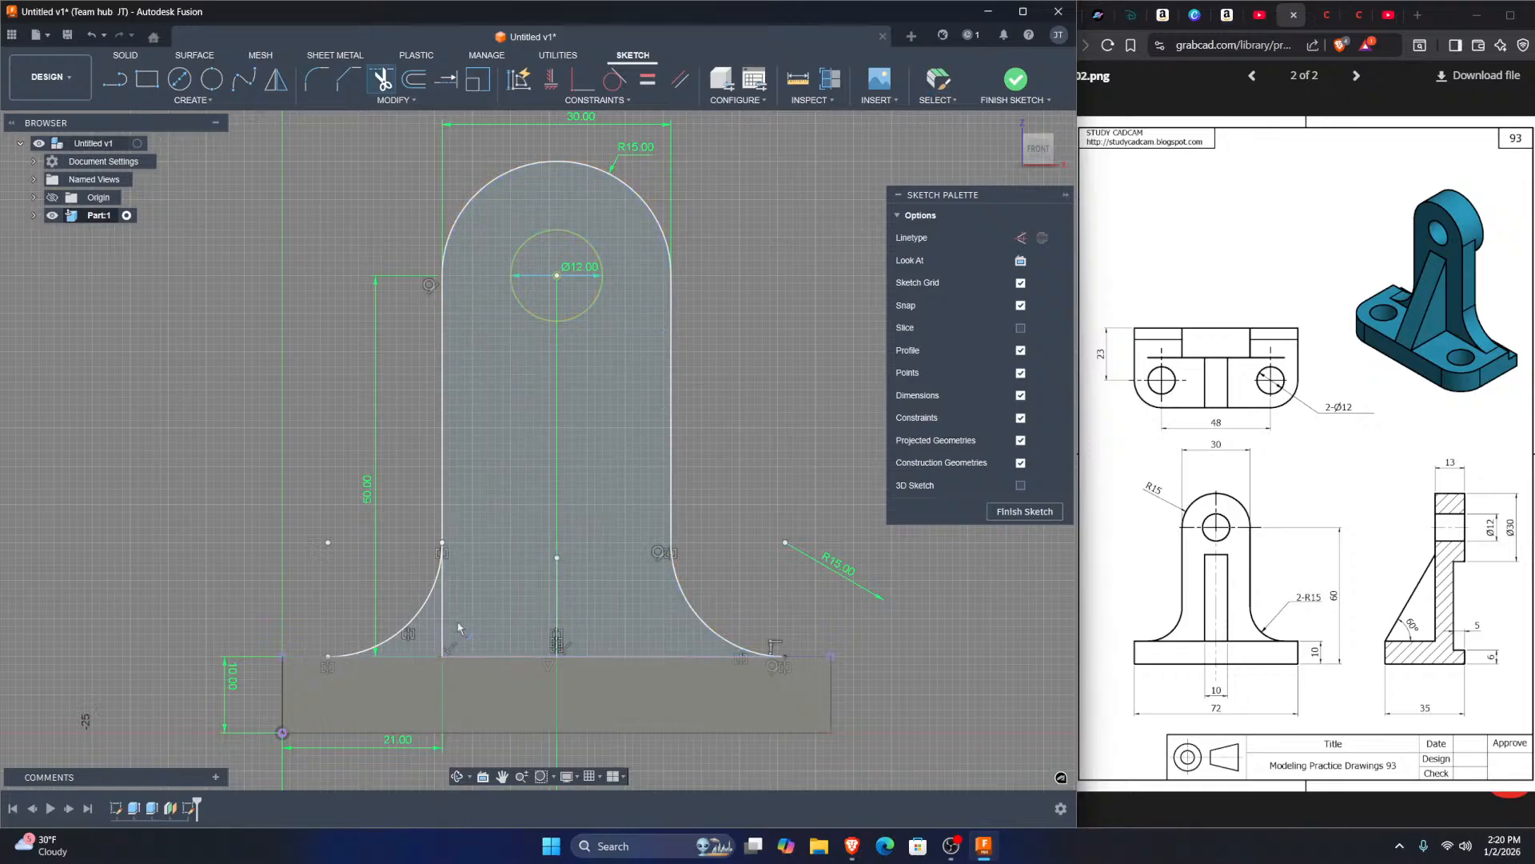
click(445, 630)
key(Escape)
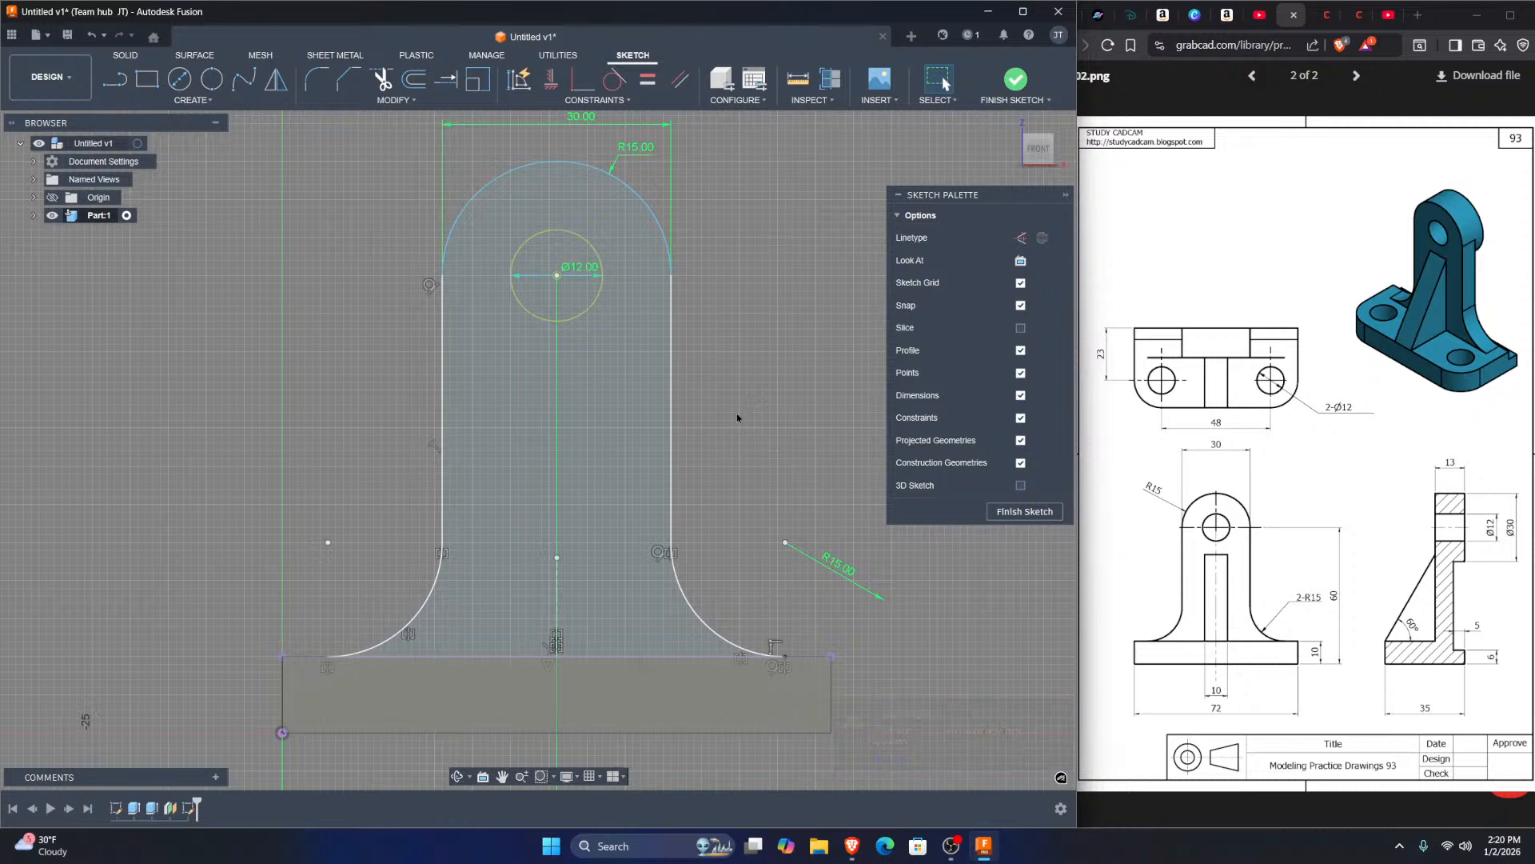
Step: Try to dimension the horizontal distance between the lower endpoints of the two R15 foot arcs
middle_drag(732, 414, 696, 412)
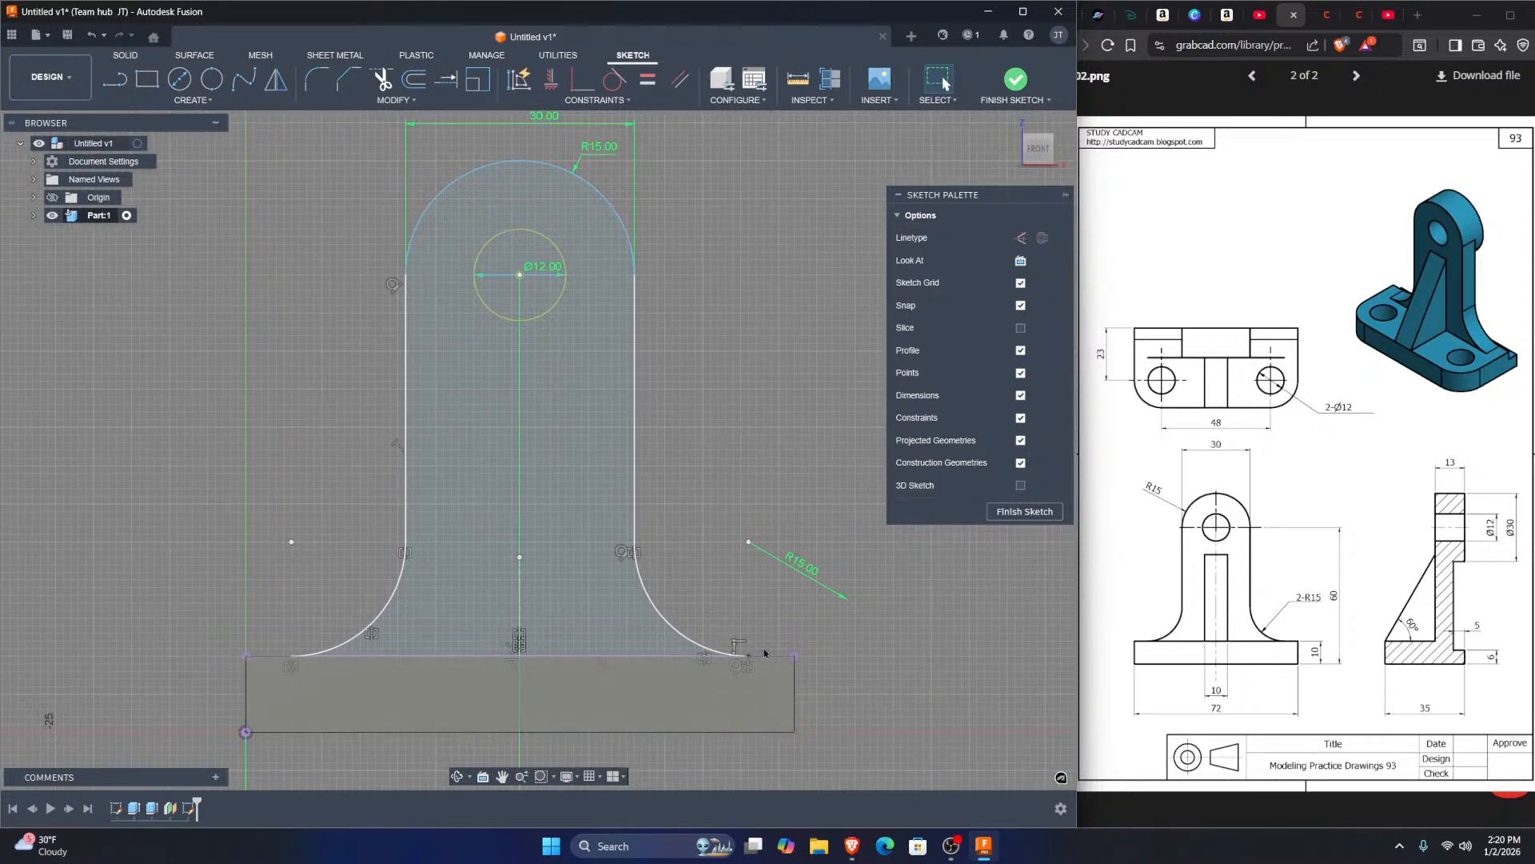
middle_drag(662, 587, 672, 652)
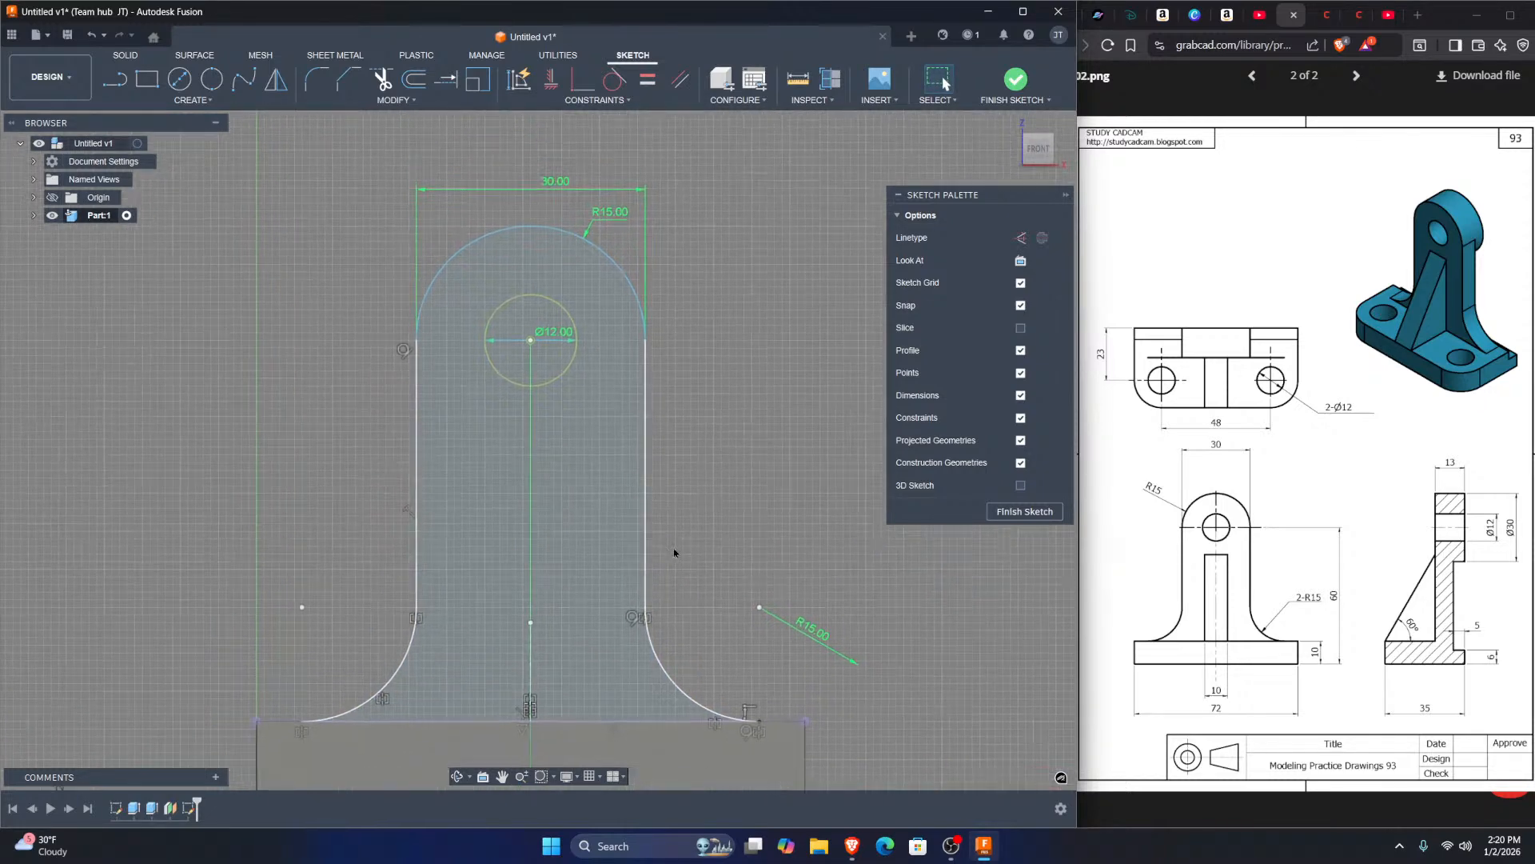
click(677, 686)
key(Escape)
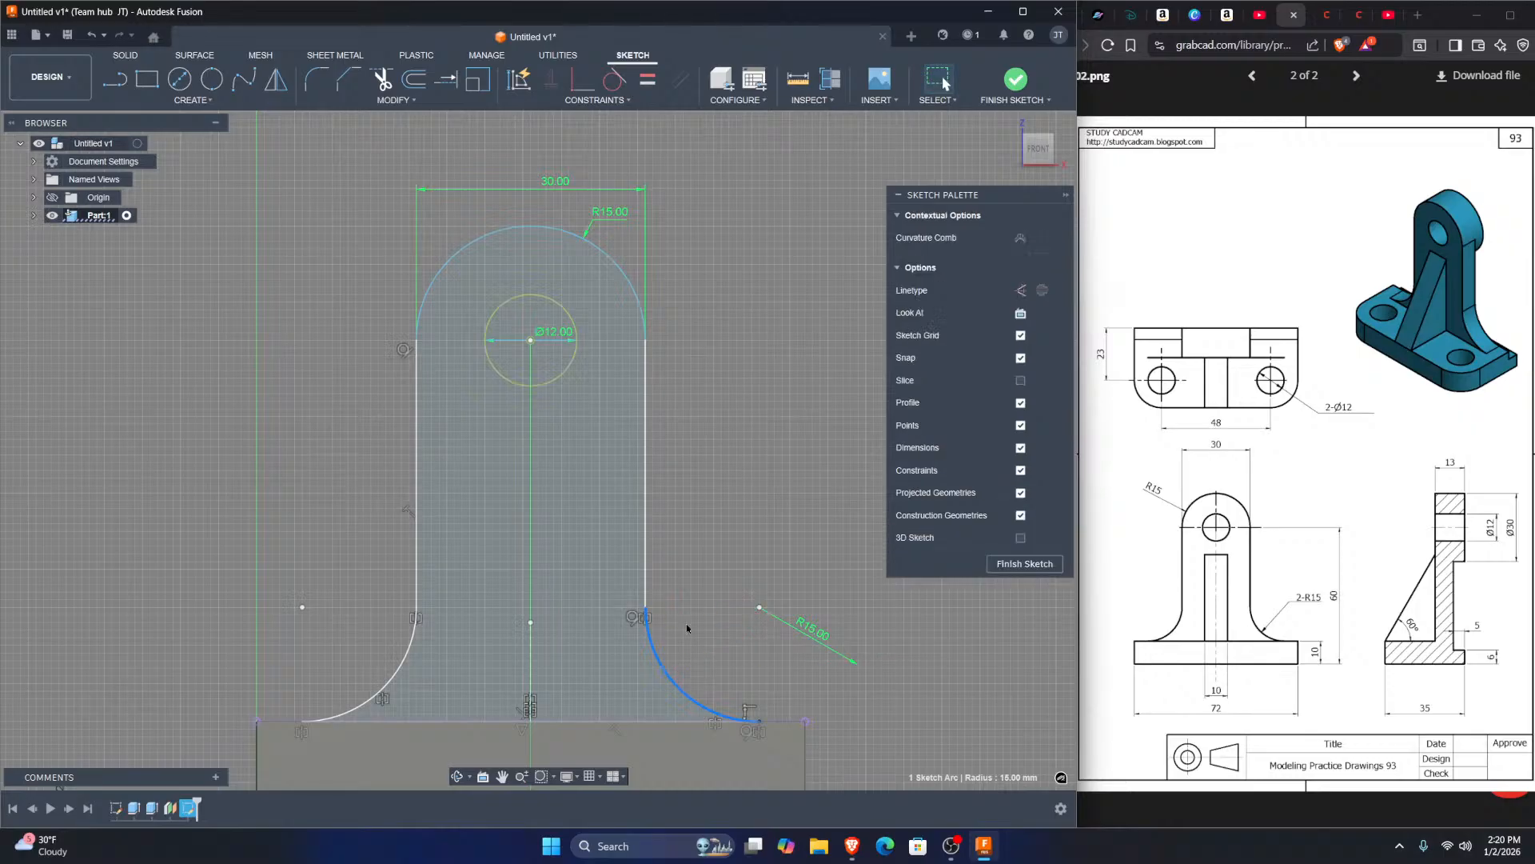
click(525, 721)
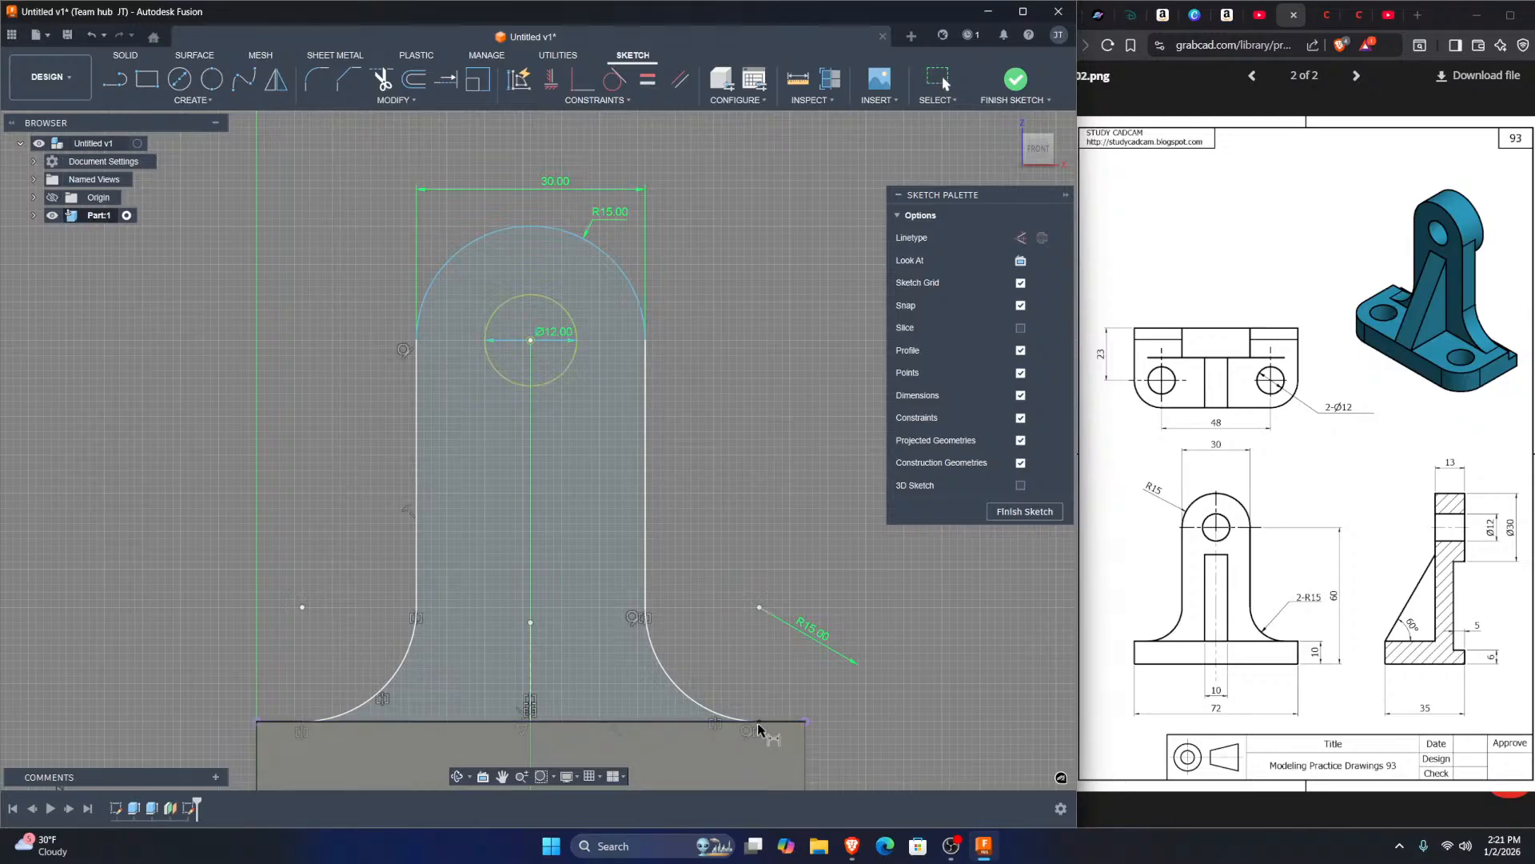
middle_drag(583, 751, 574, 642)
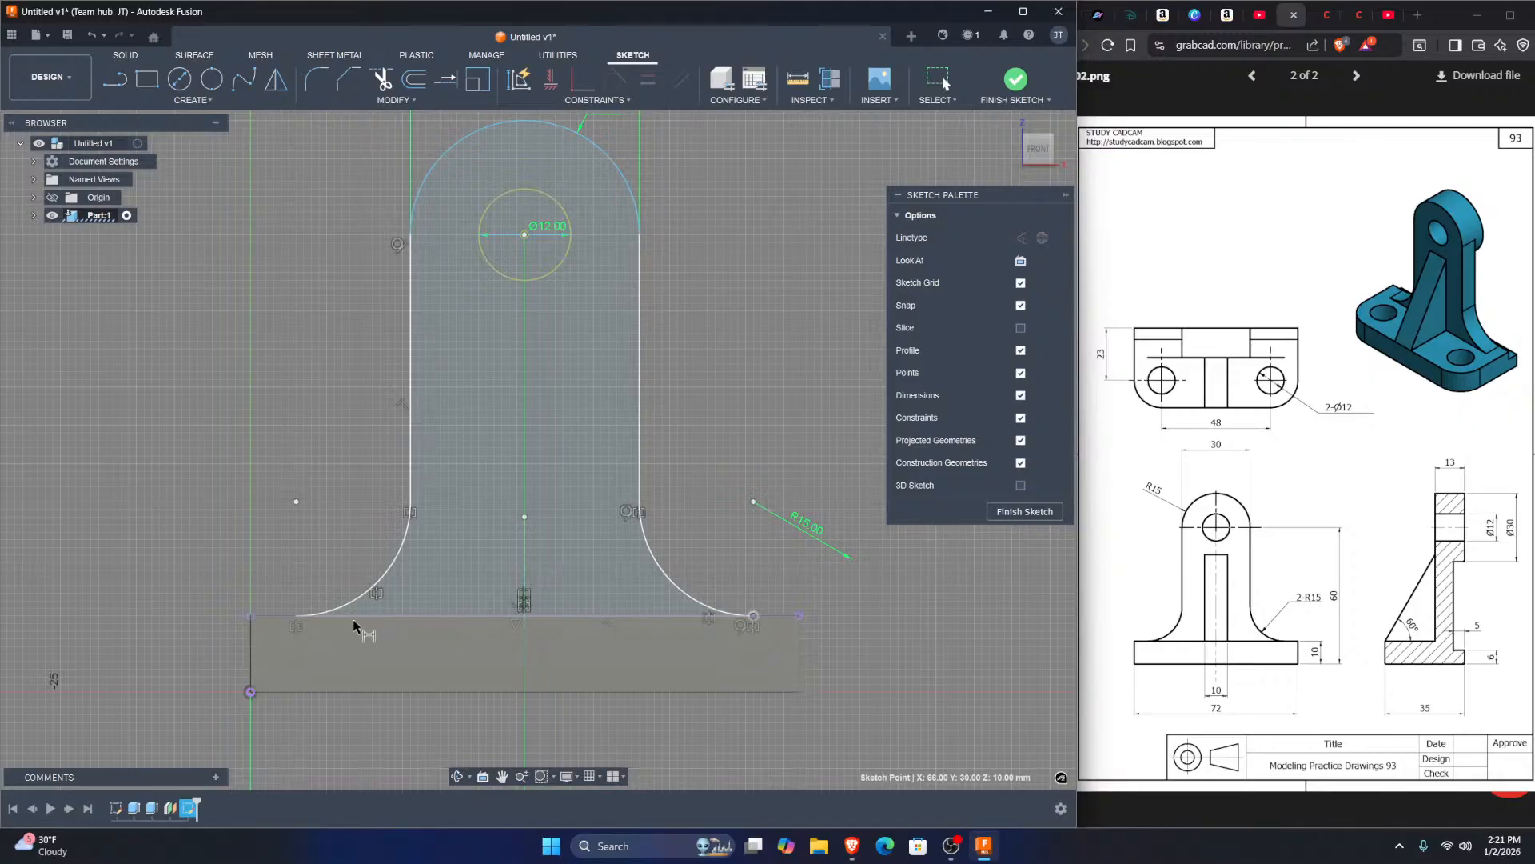
shift+click(298, 616)
key(d)
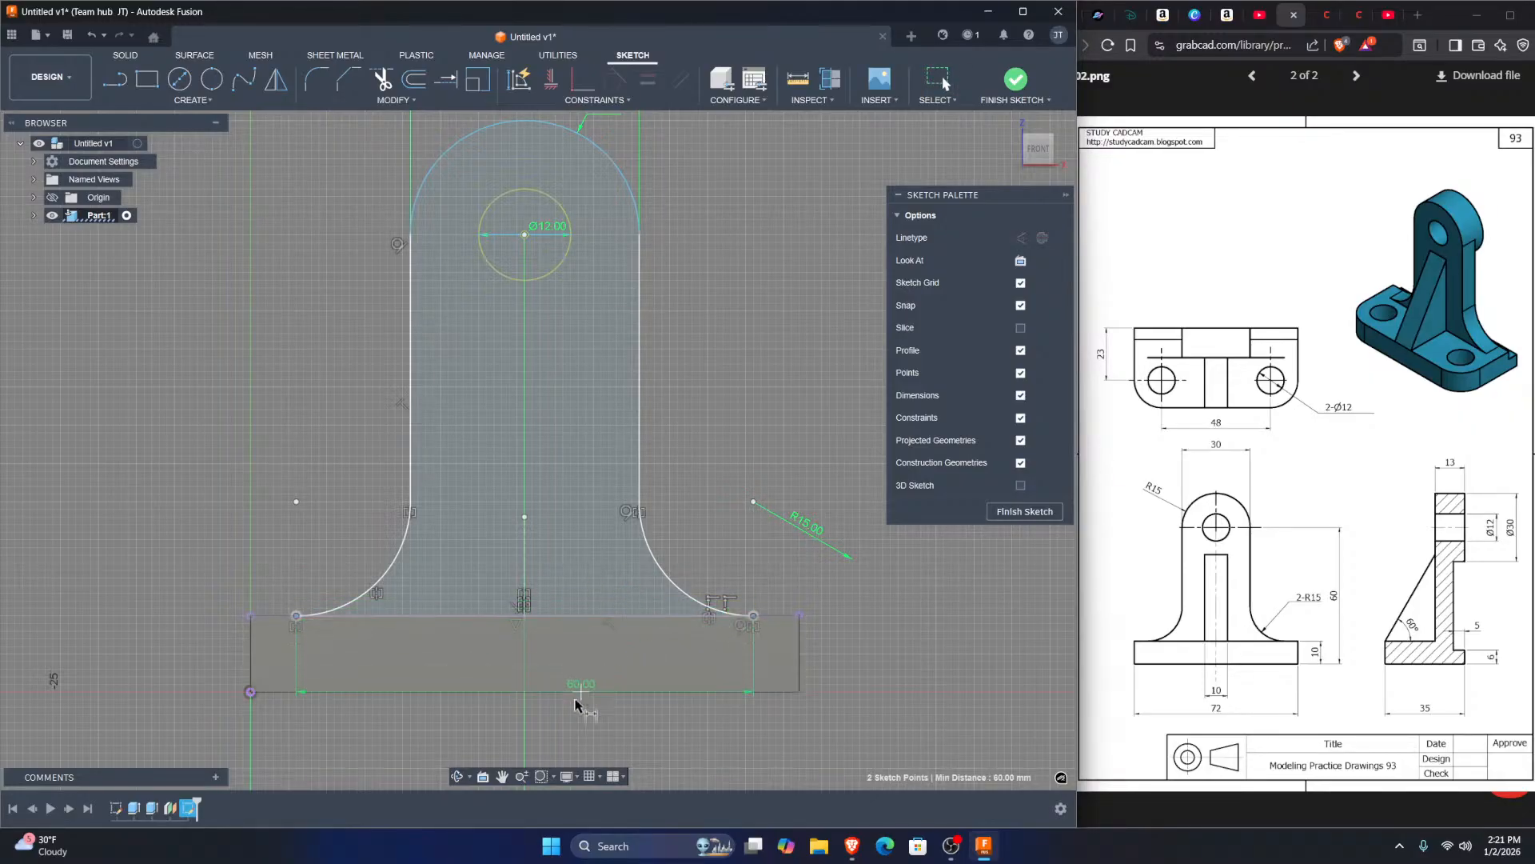
click(545, 739)
key(Escape)
middle_drag(558, 565, 564, 669)
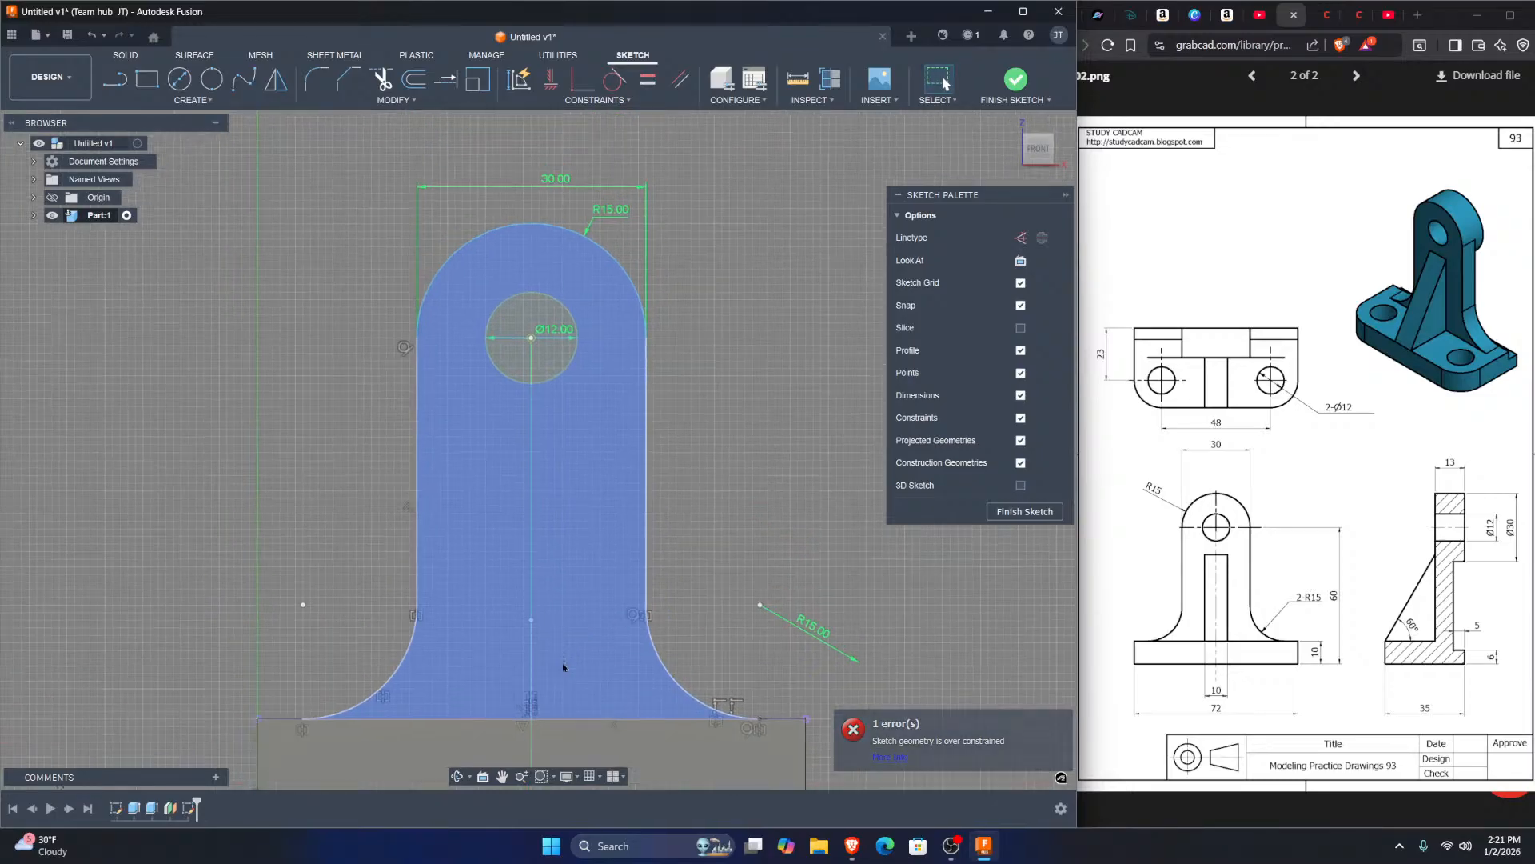
Step: Finish the upright's profile sketch
scroll(722, 396, down, 2)
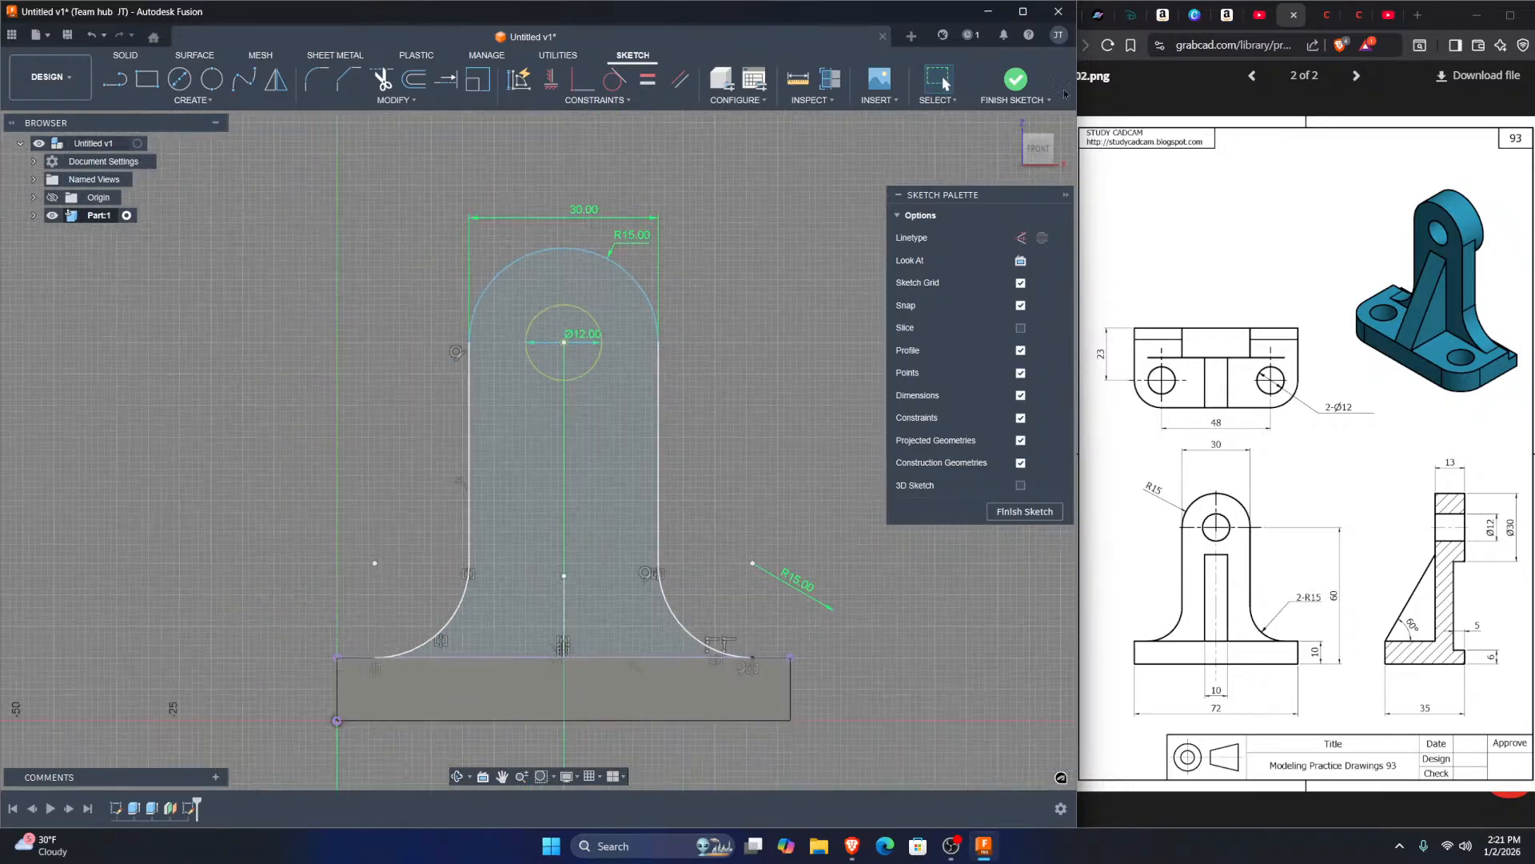
click(1015, 79)
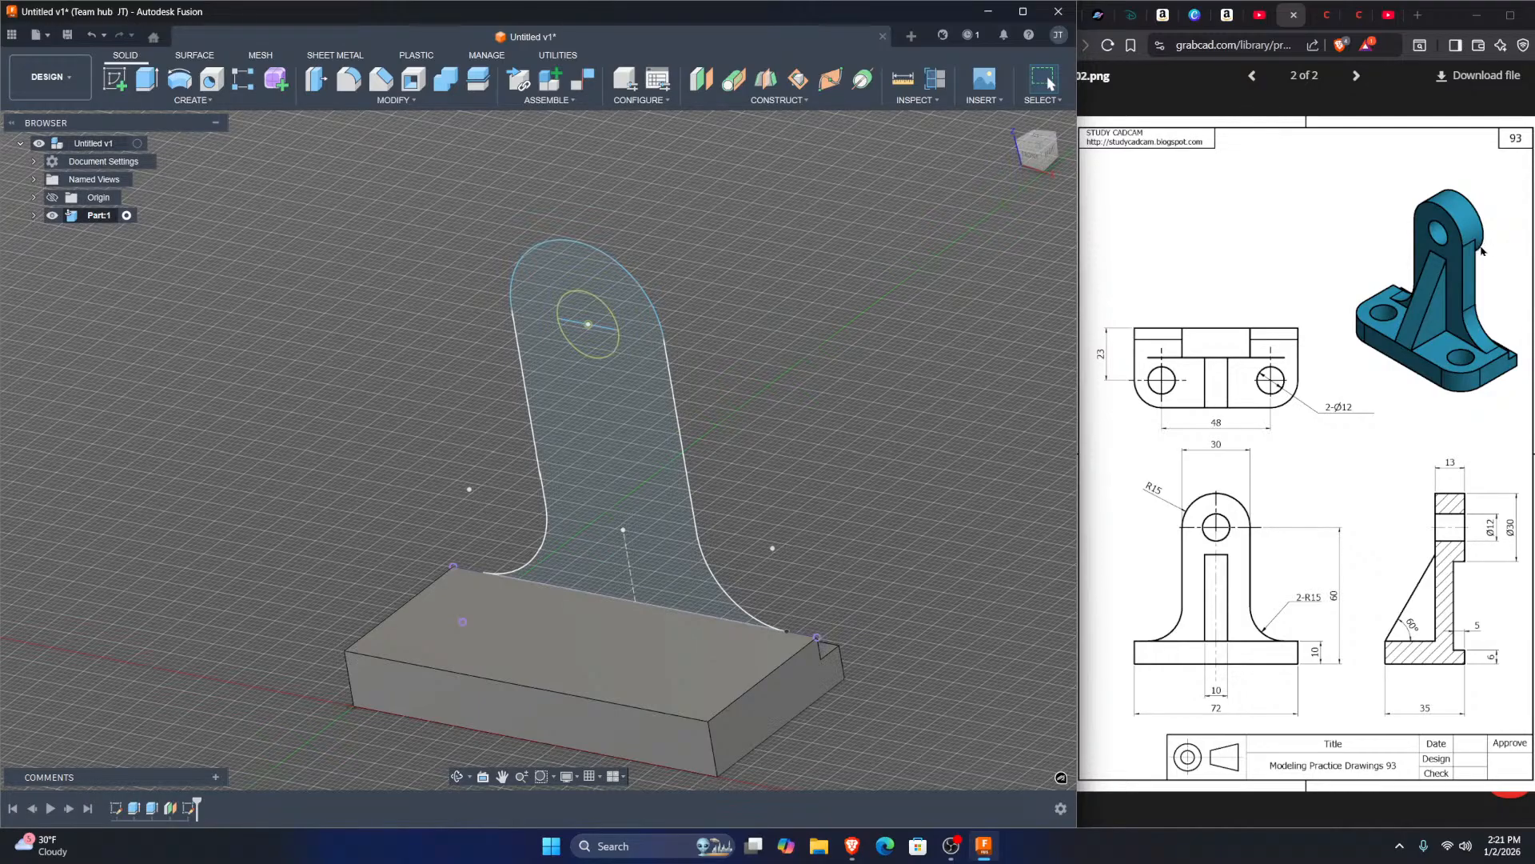
shift+middle_drag(937, 325, 1028, 332)
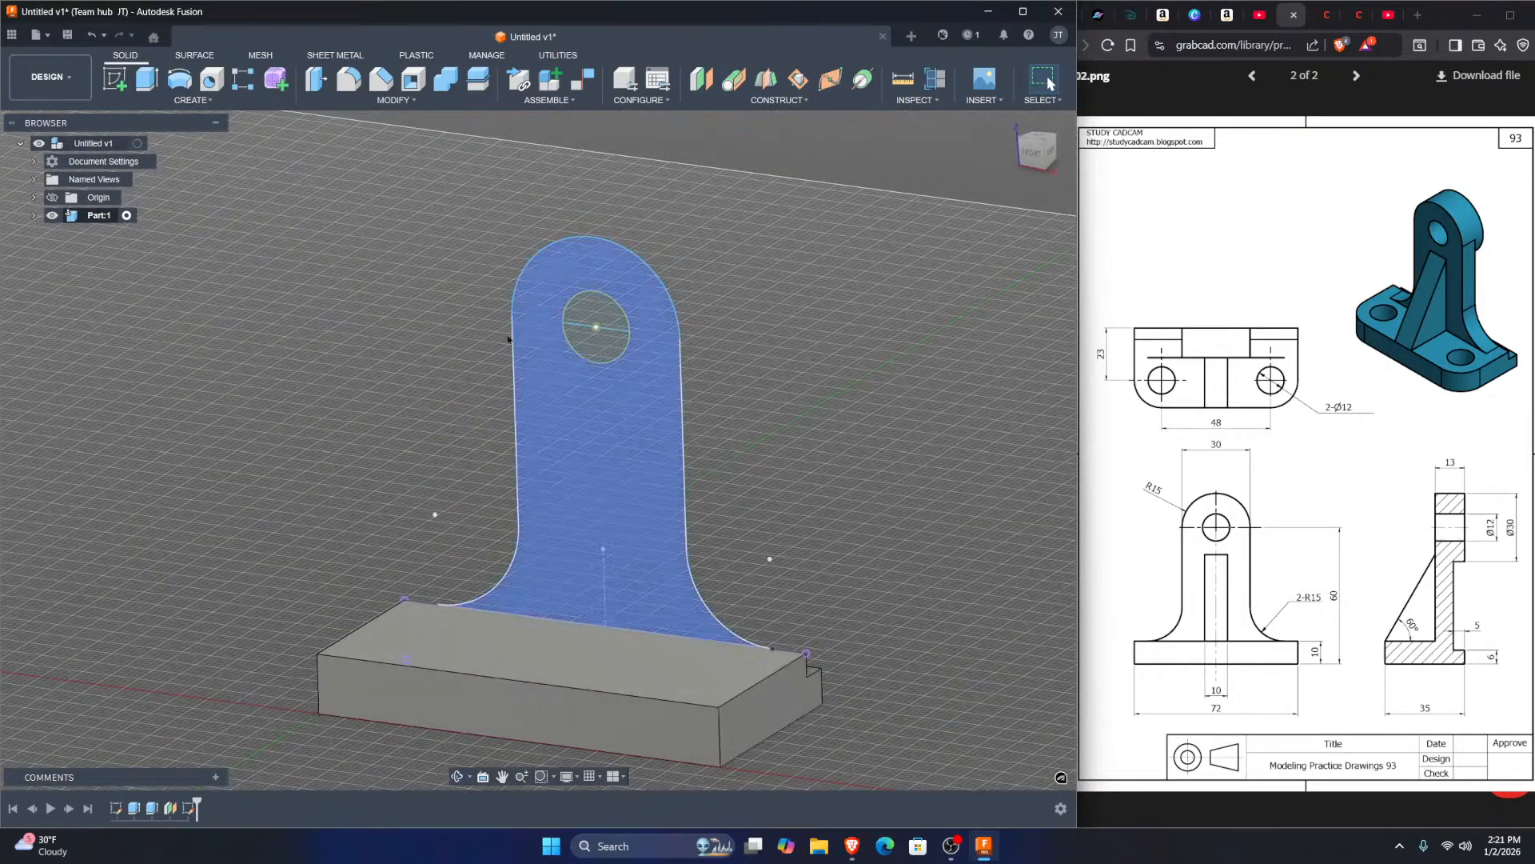
Step: Reopen the upright's profile sketch and draw a 30 mm diameter circle concentric with the 12 mm hole
click(34, 215)
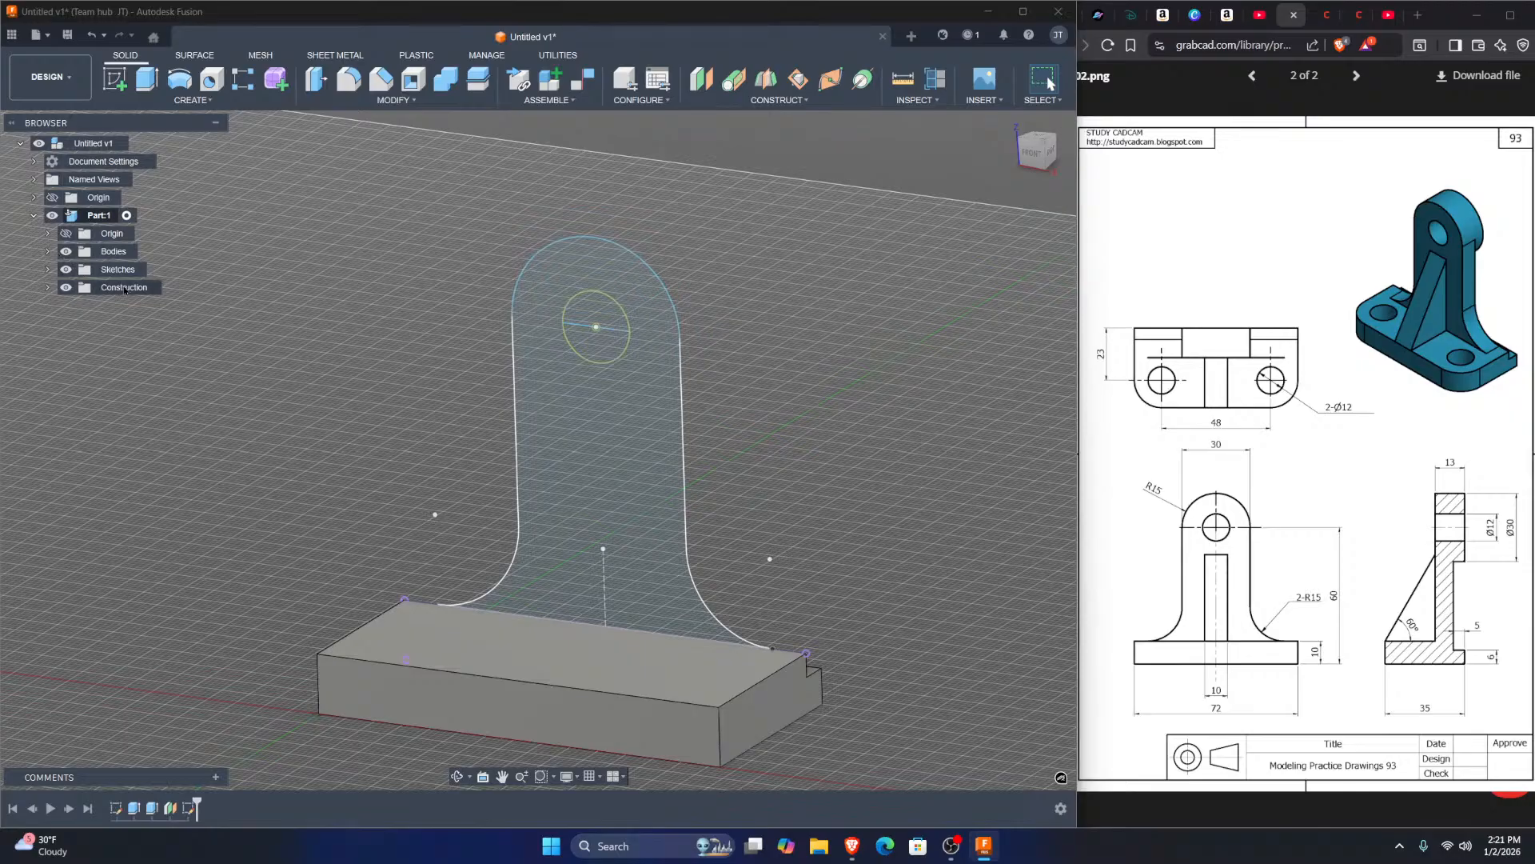
click(48, 271)
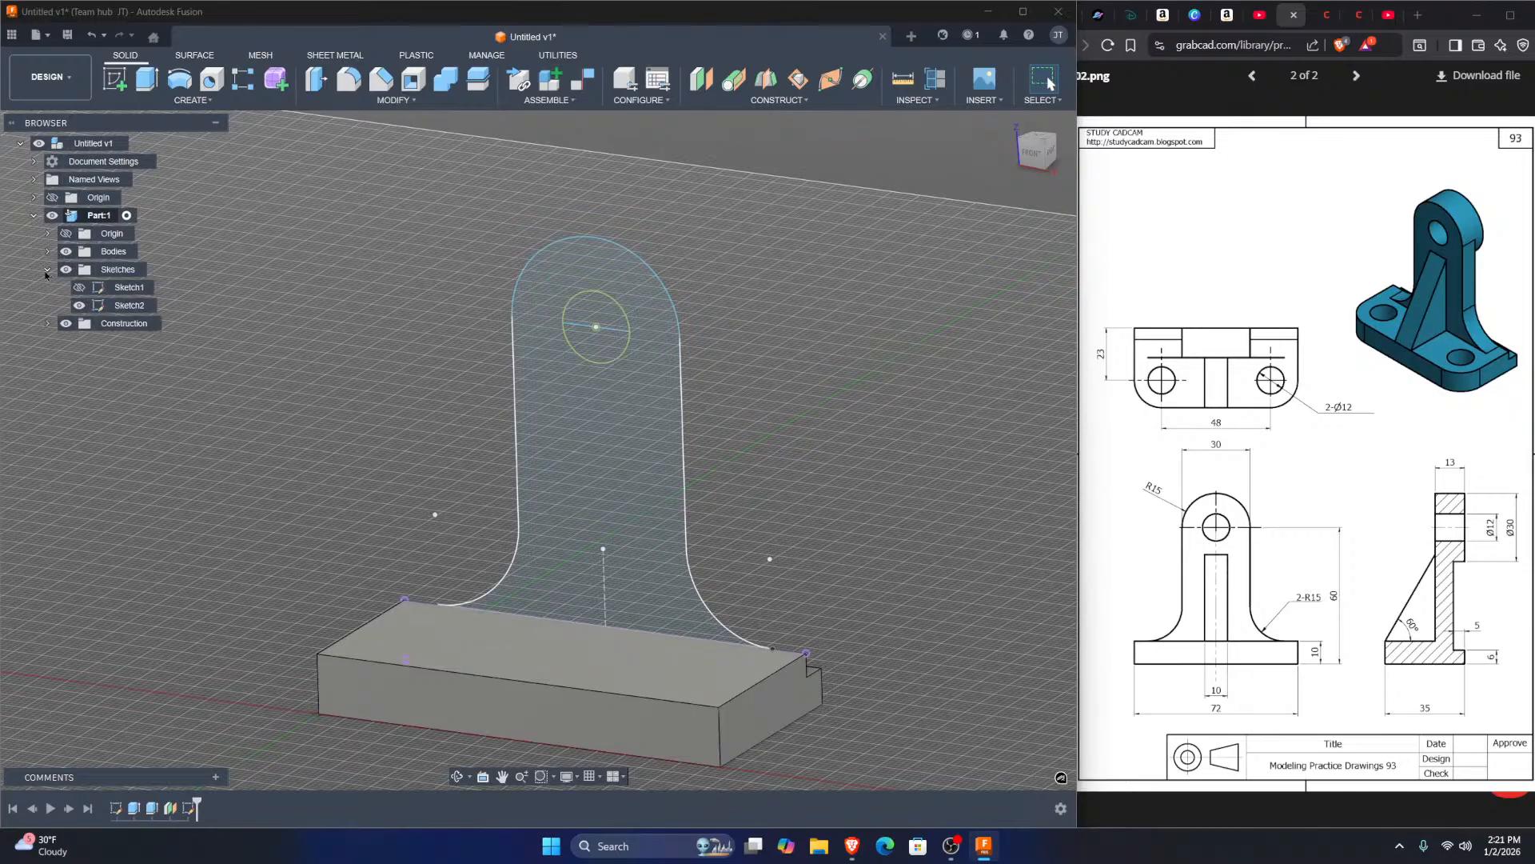
right_click(127, 311)
click(197, 381)
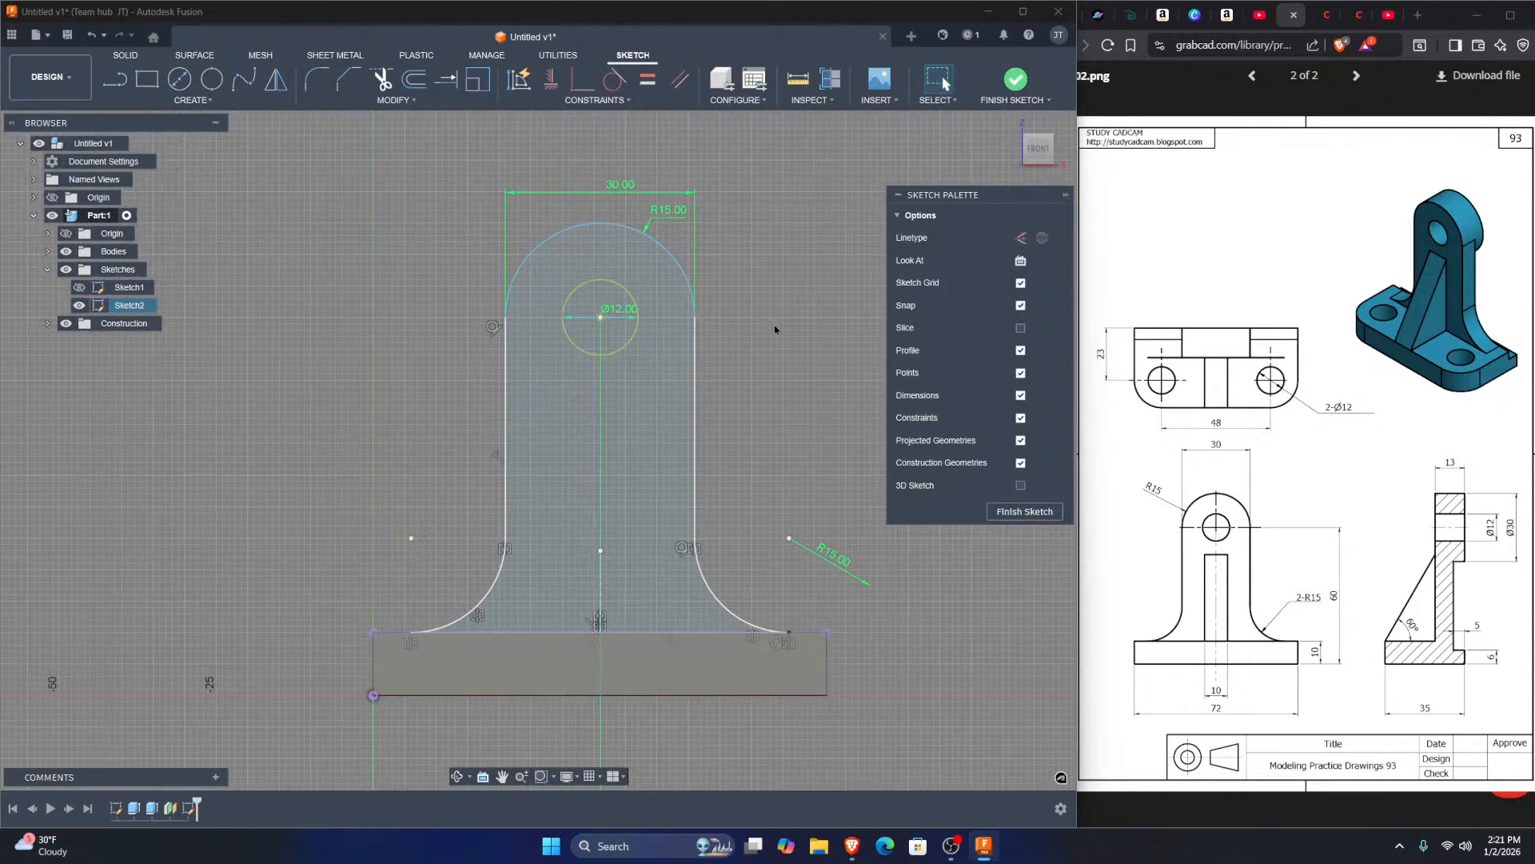
key(c)
click(601, 318)
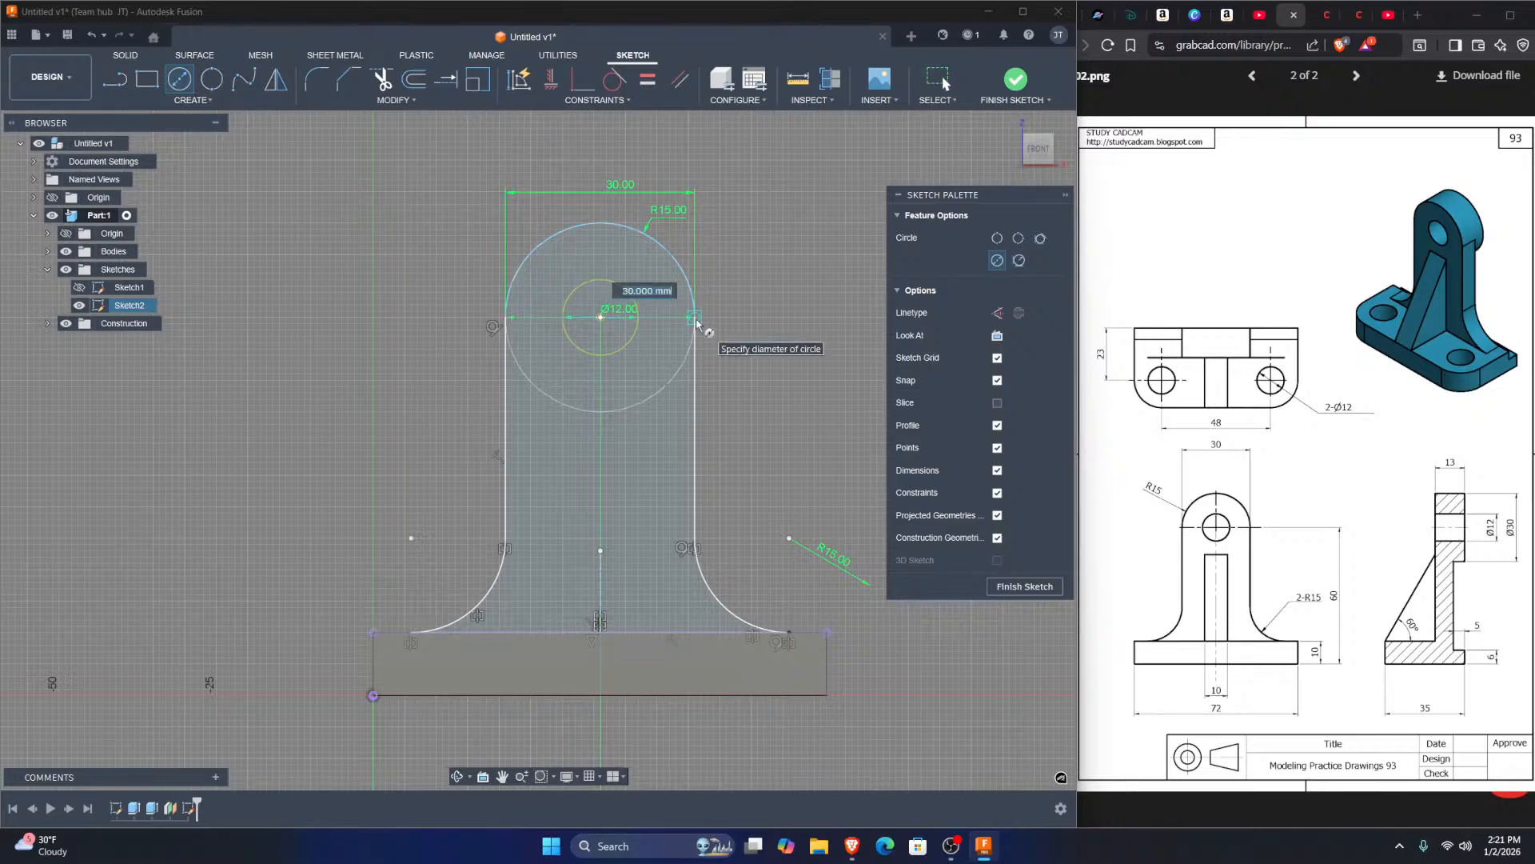
click(695, 331)
key(Escape)
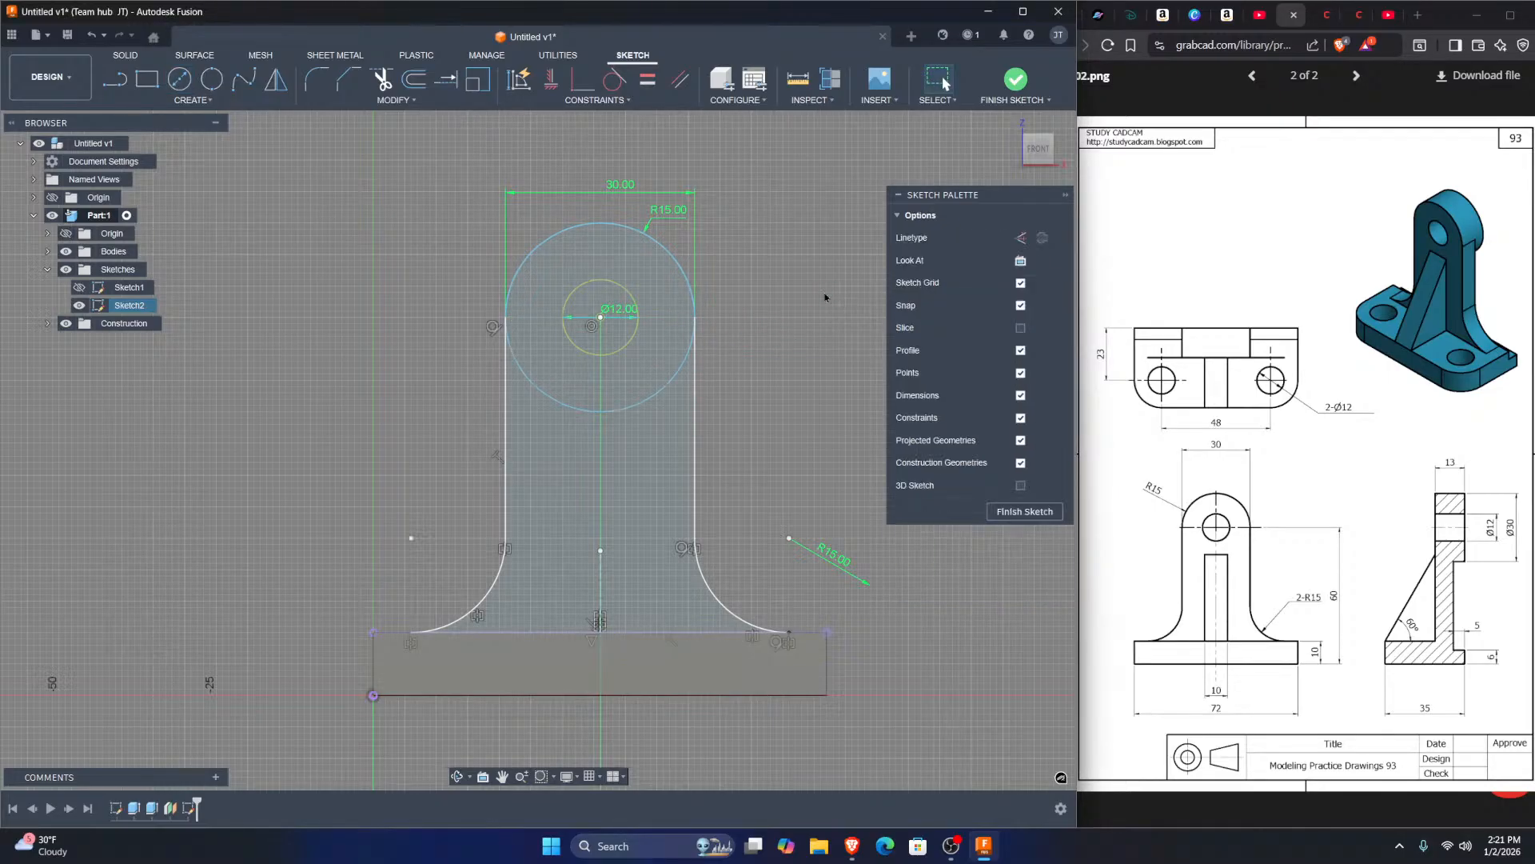
Step: Dimension the new outer circle's diameter at 30 mm and finish the sketch
key(d)
click(653, 400)
click(657, 436)
key(Return)
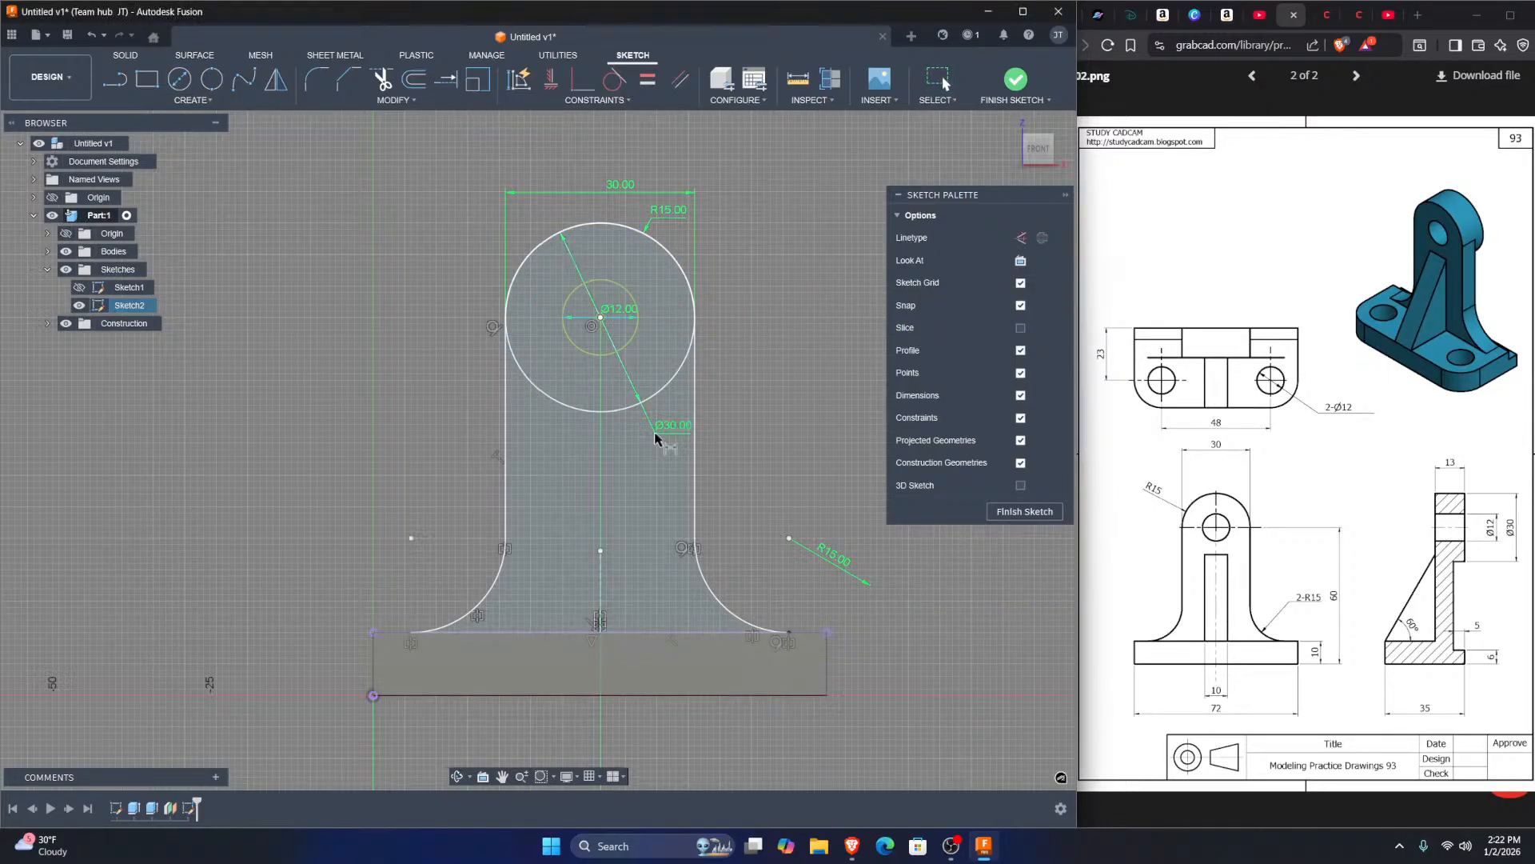
click(1015, 79)
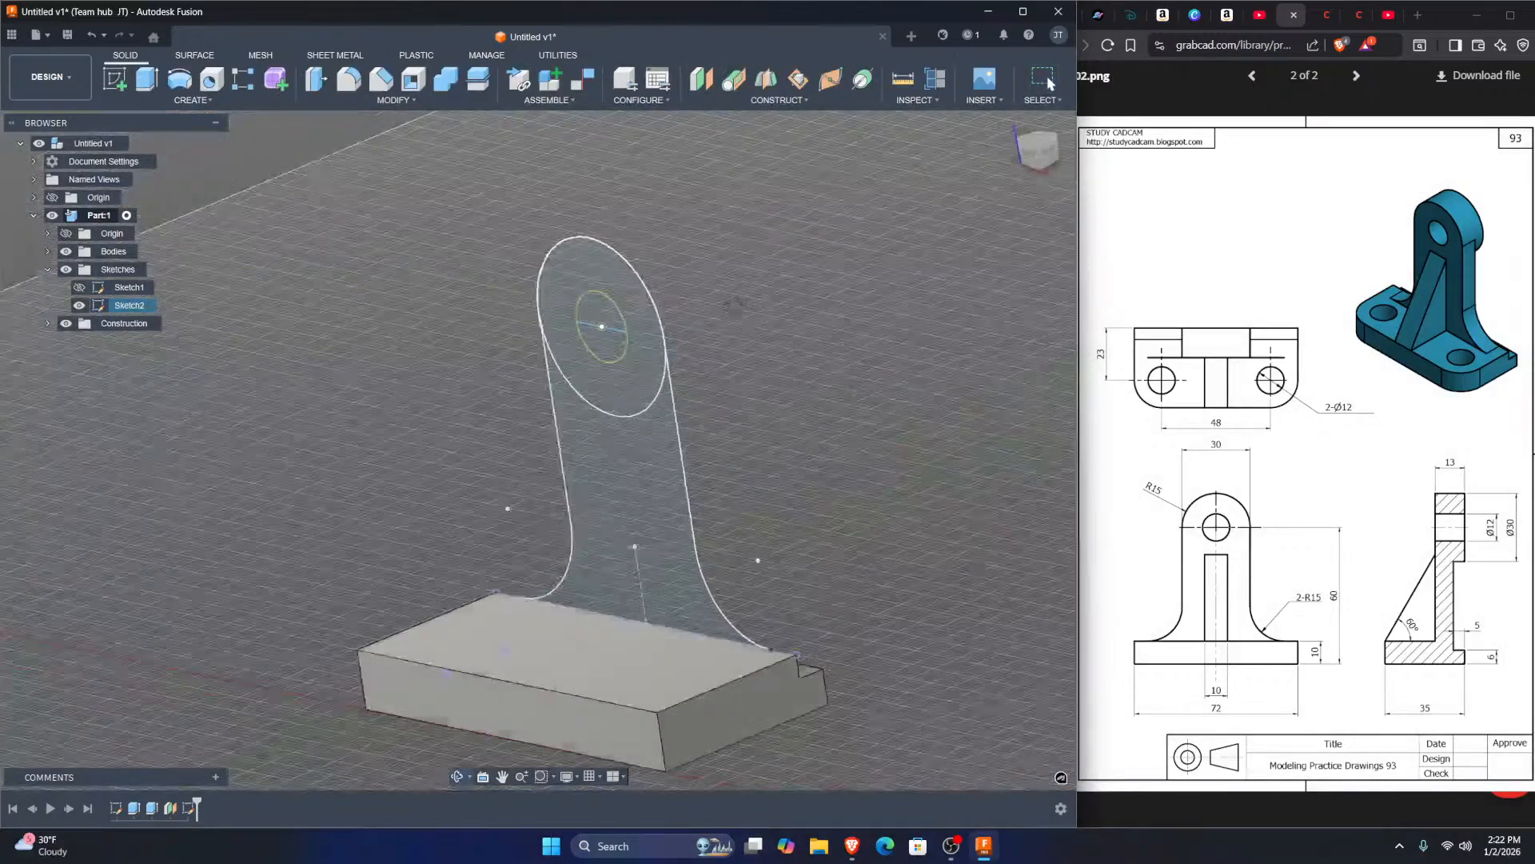
Step: Extrude the ring between the 12 mm and 30 mm circles 5 mm toward the base's stepped side as a new body
click(616, 394)
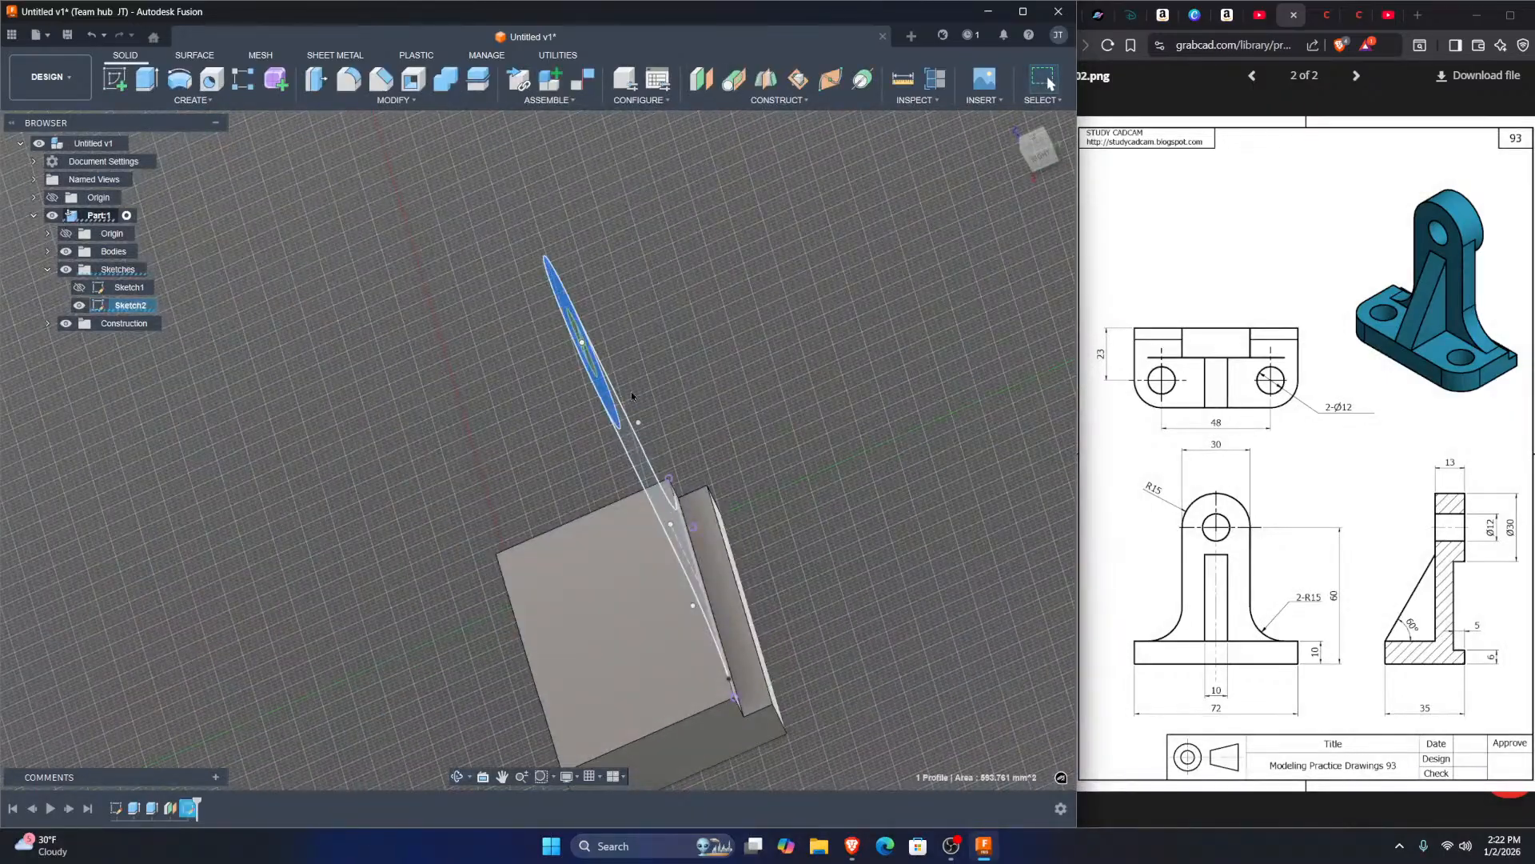
shift+middle_drag(660, 352, 632, 360)
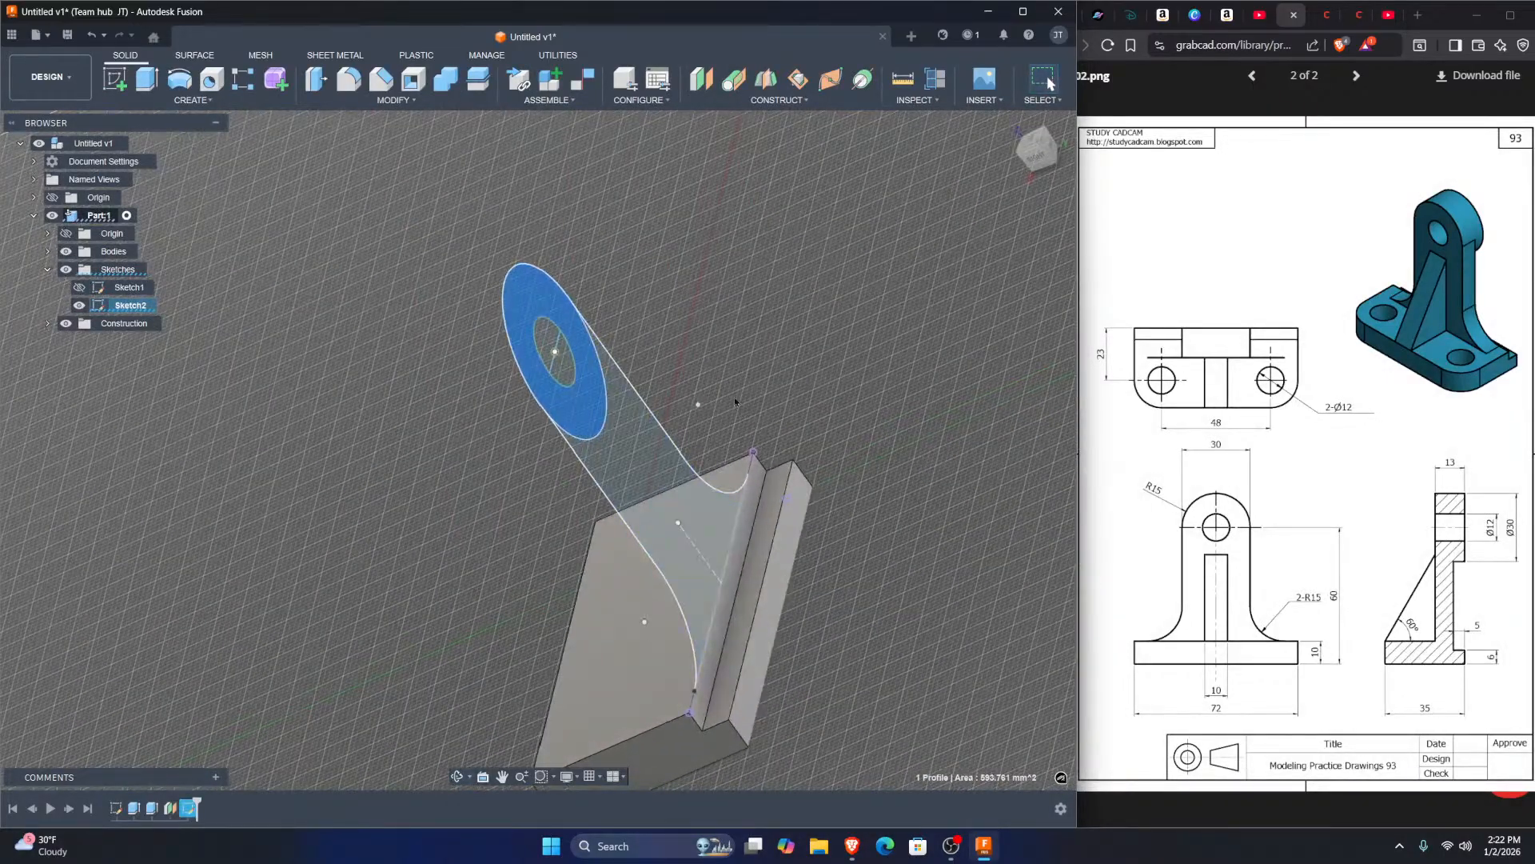
key(e)
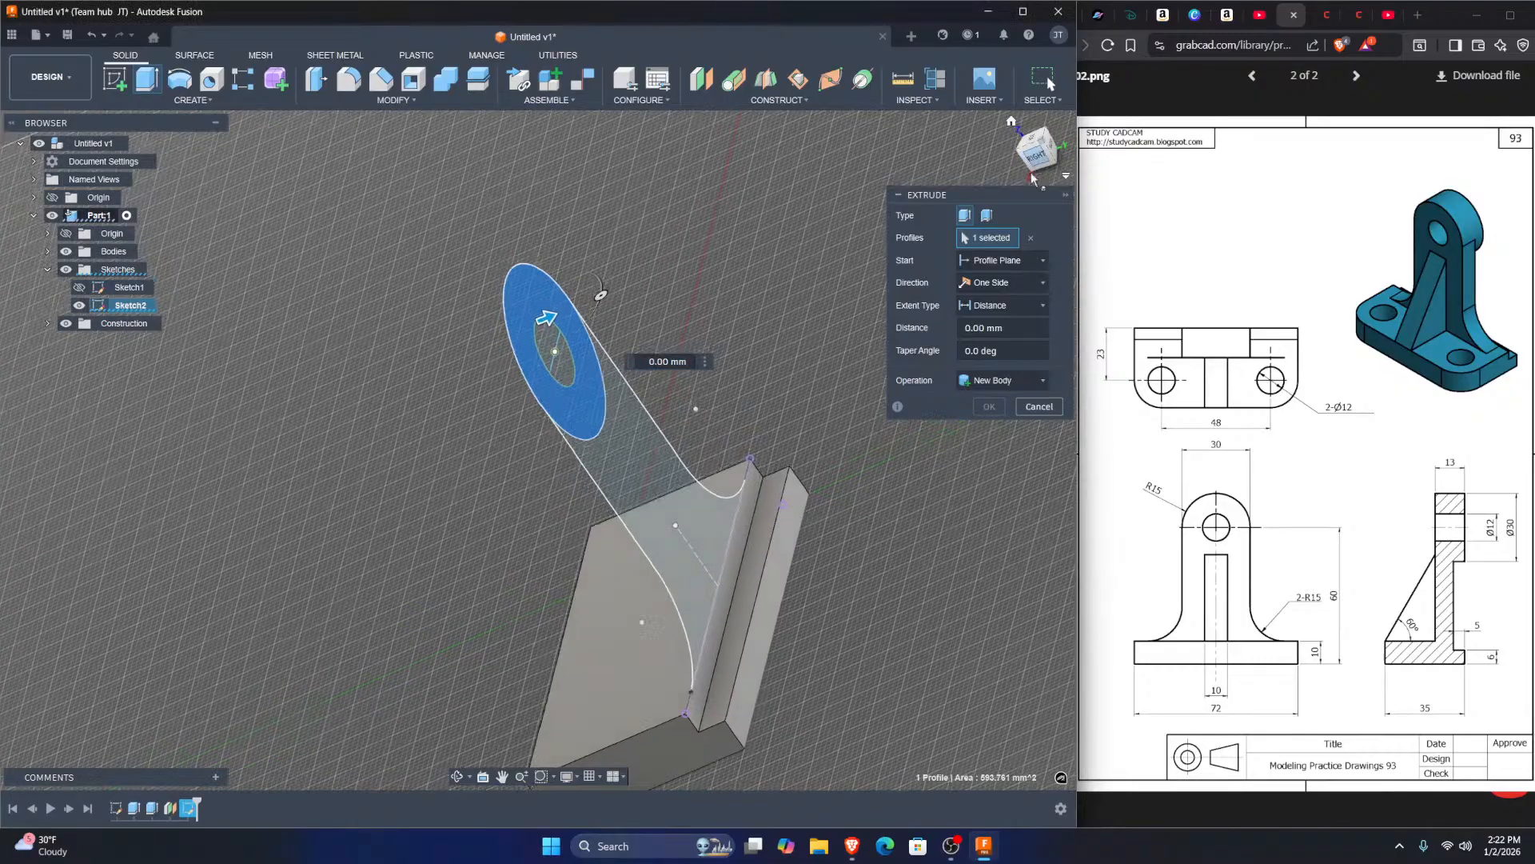
click(1037, 153)
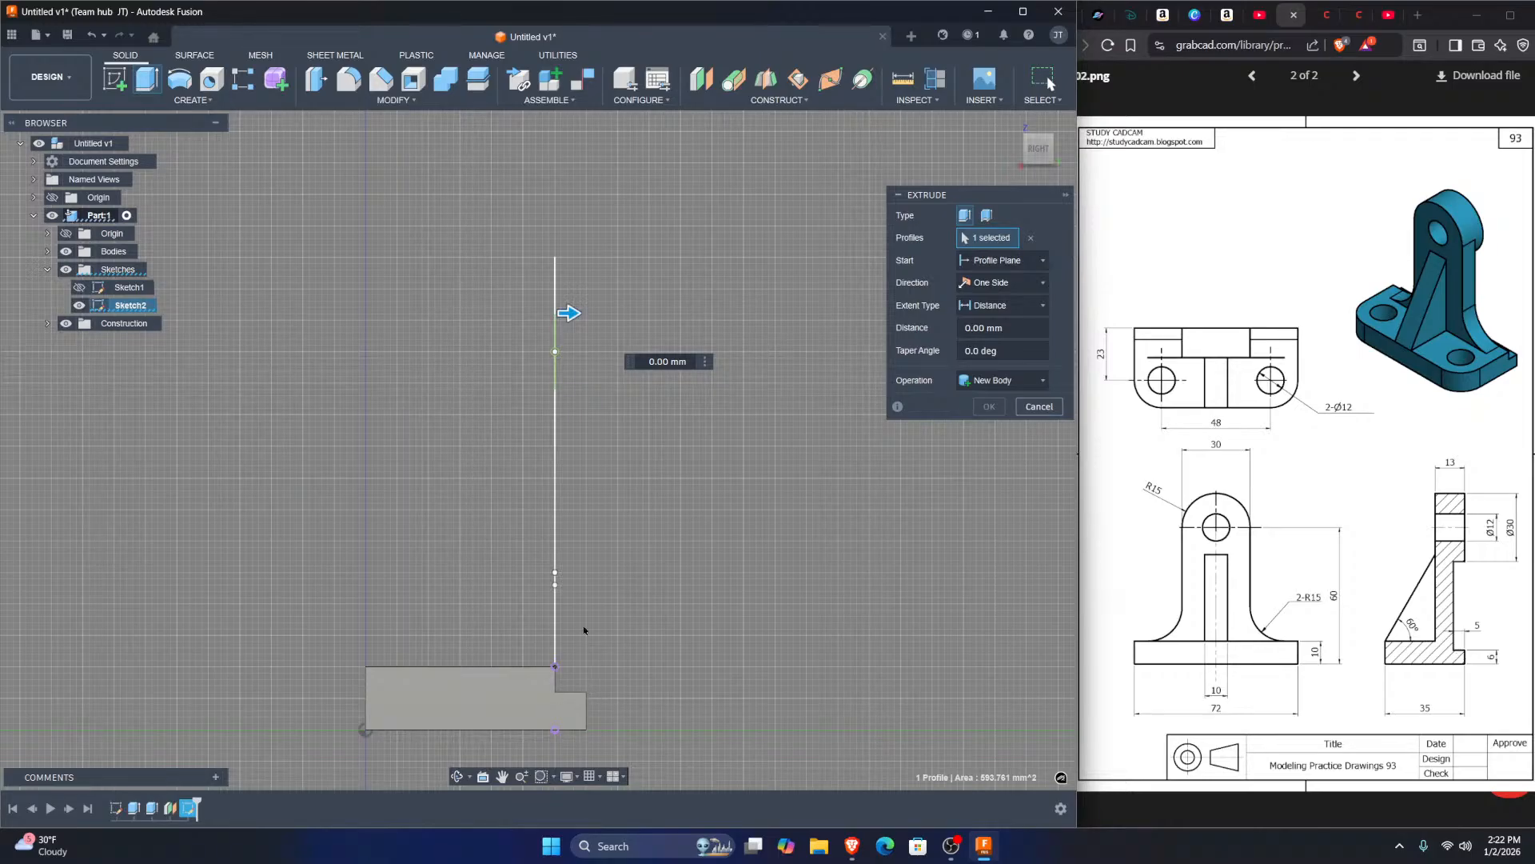
drag(566, 313, 601, 312)
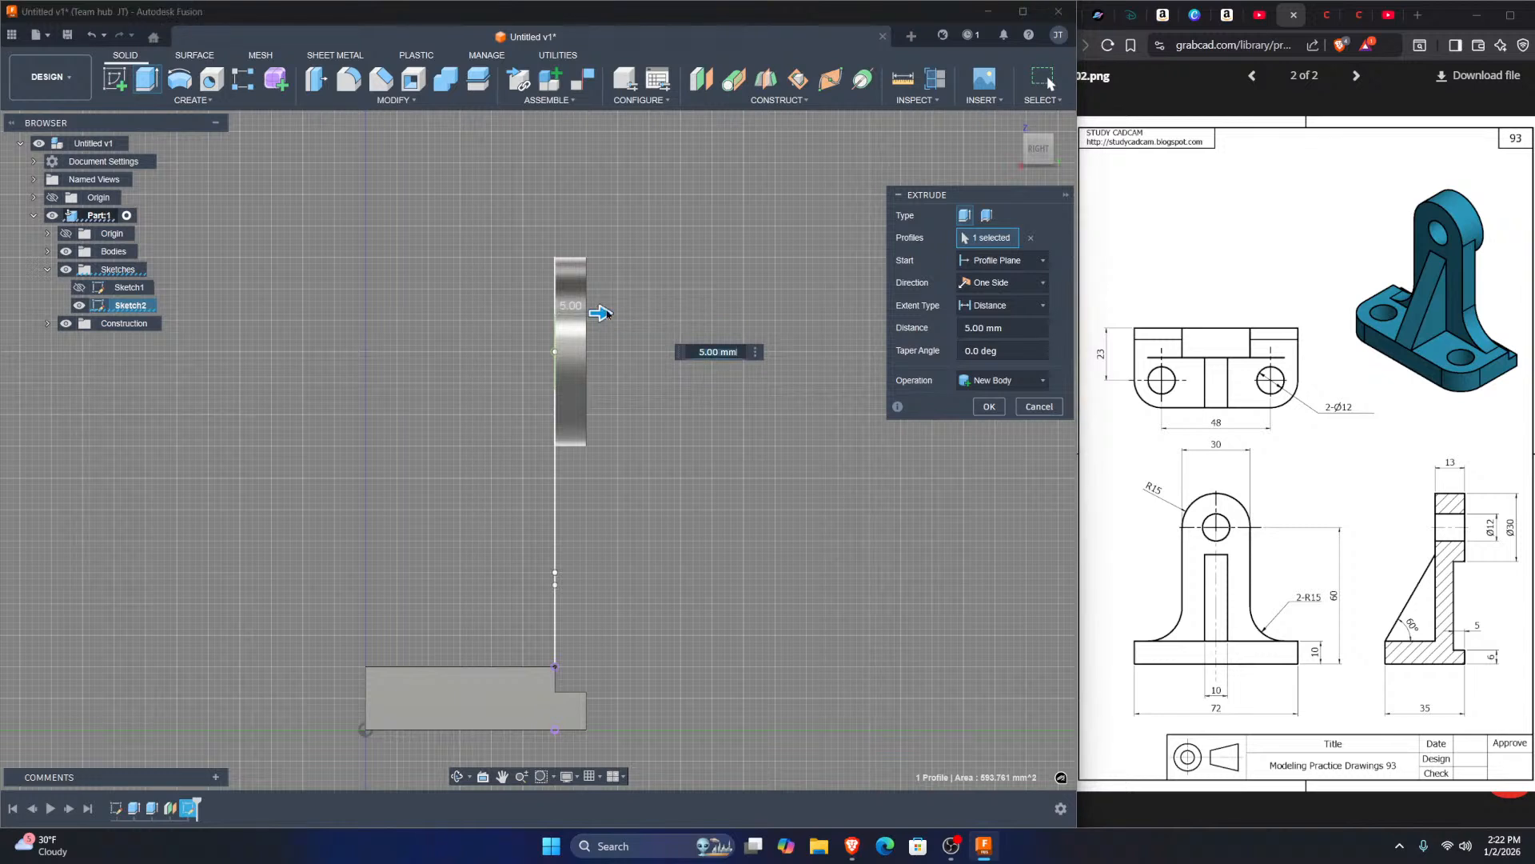
key(Return)
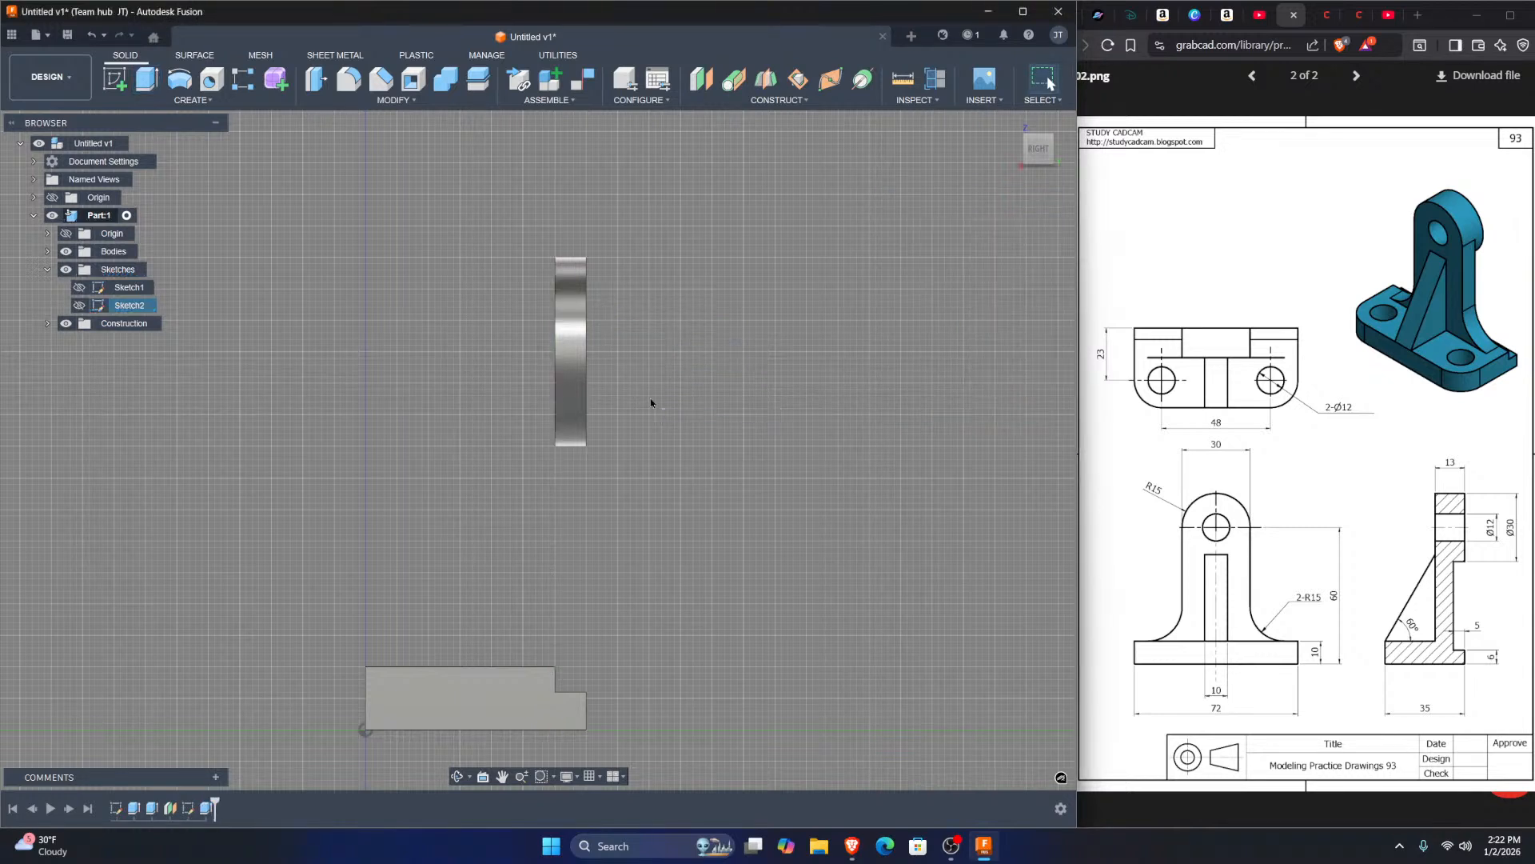
Step: Show the upright's sketch again and extrude the ring and upright profiles together -8 mm over the base, joining them to the bodies
click(79, 305)
mouse_move(449, 432)
shift+middle_down()
mouse_move(501, 434)
mouse_move(510, 471)
mouse_move(496, 462)
shift+middle_up()
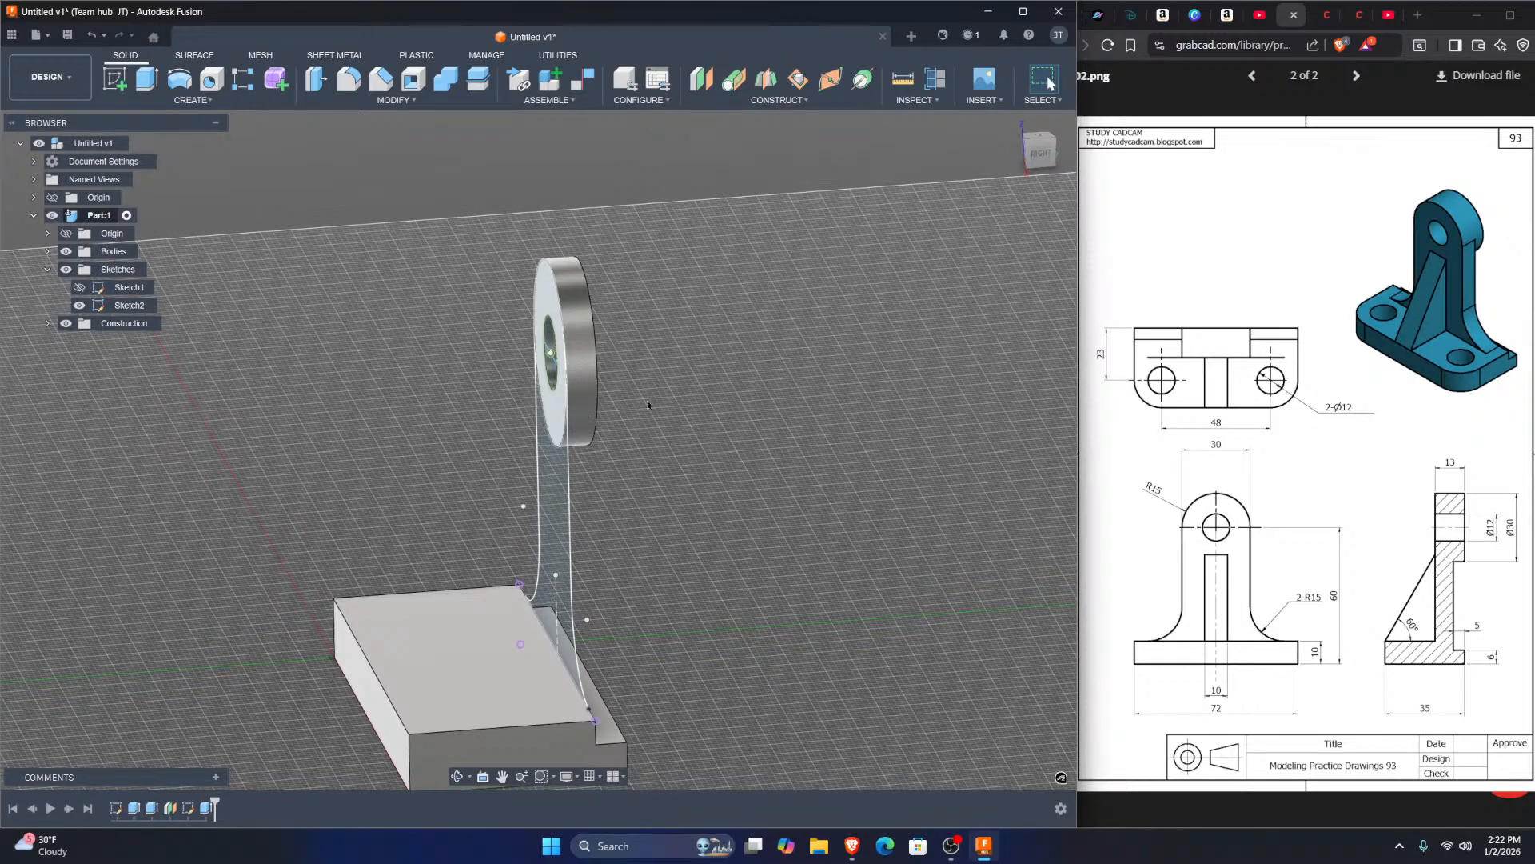
mouse_move(679, 416)
shift+middle_down()
mouse_move(644, 402)
mouse_move(670, 410)
shift+middle_up()
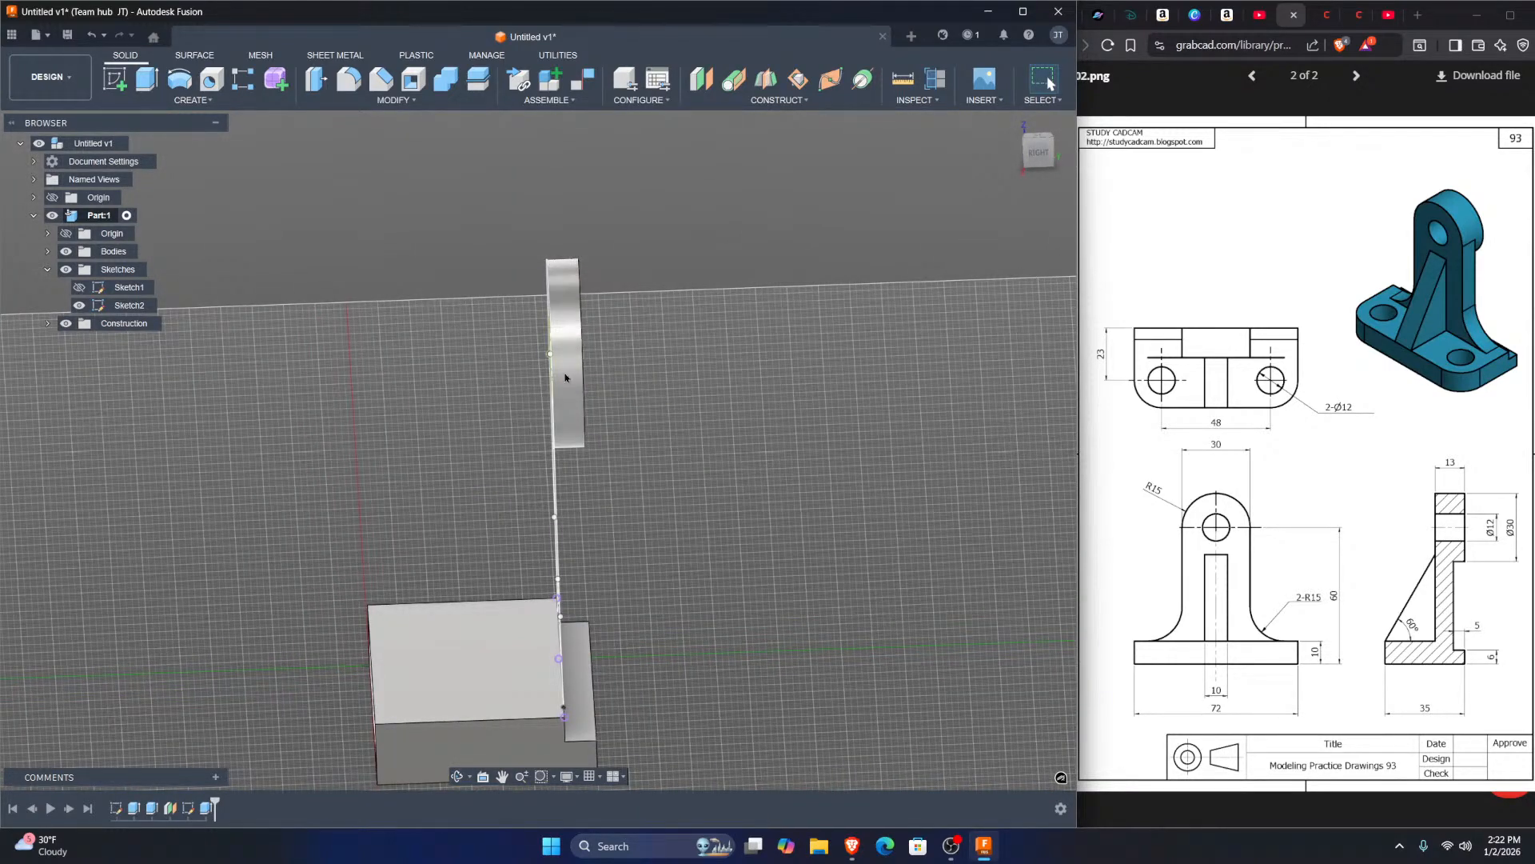
shift+middle_drag(564, 377, 610, 390)
click(555, 422)
ctrl+click(562, 502)
key(e)
drag(562, 502, 487, 509)
shift+middle_drag(539, 508, 502, 507)
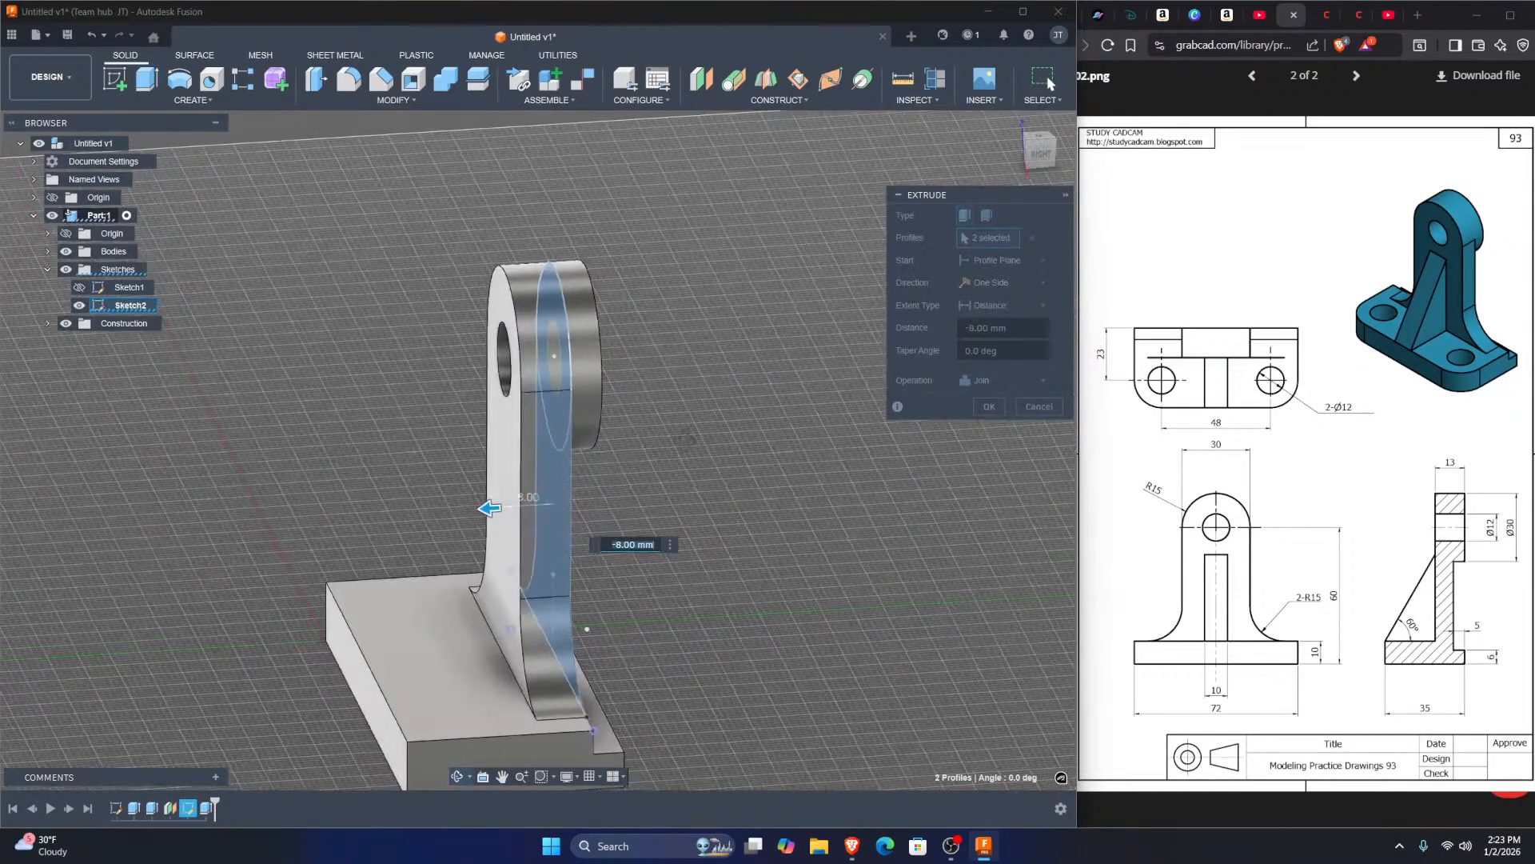
click(995, 409)
Step: Hide the upright's profile sketch
shift+middle_drag(744, 462, 788, 463)
click(79, 305)
mouse_move(304, 328)
shift+middle_down()
mouse_move(342, 319)
mouse_move(298, 329)
mouse_move(309, 323)
shift+middle_up()
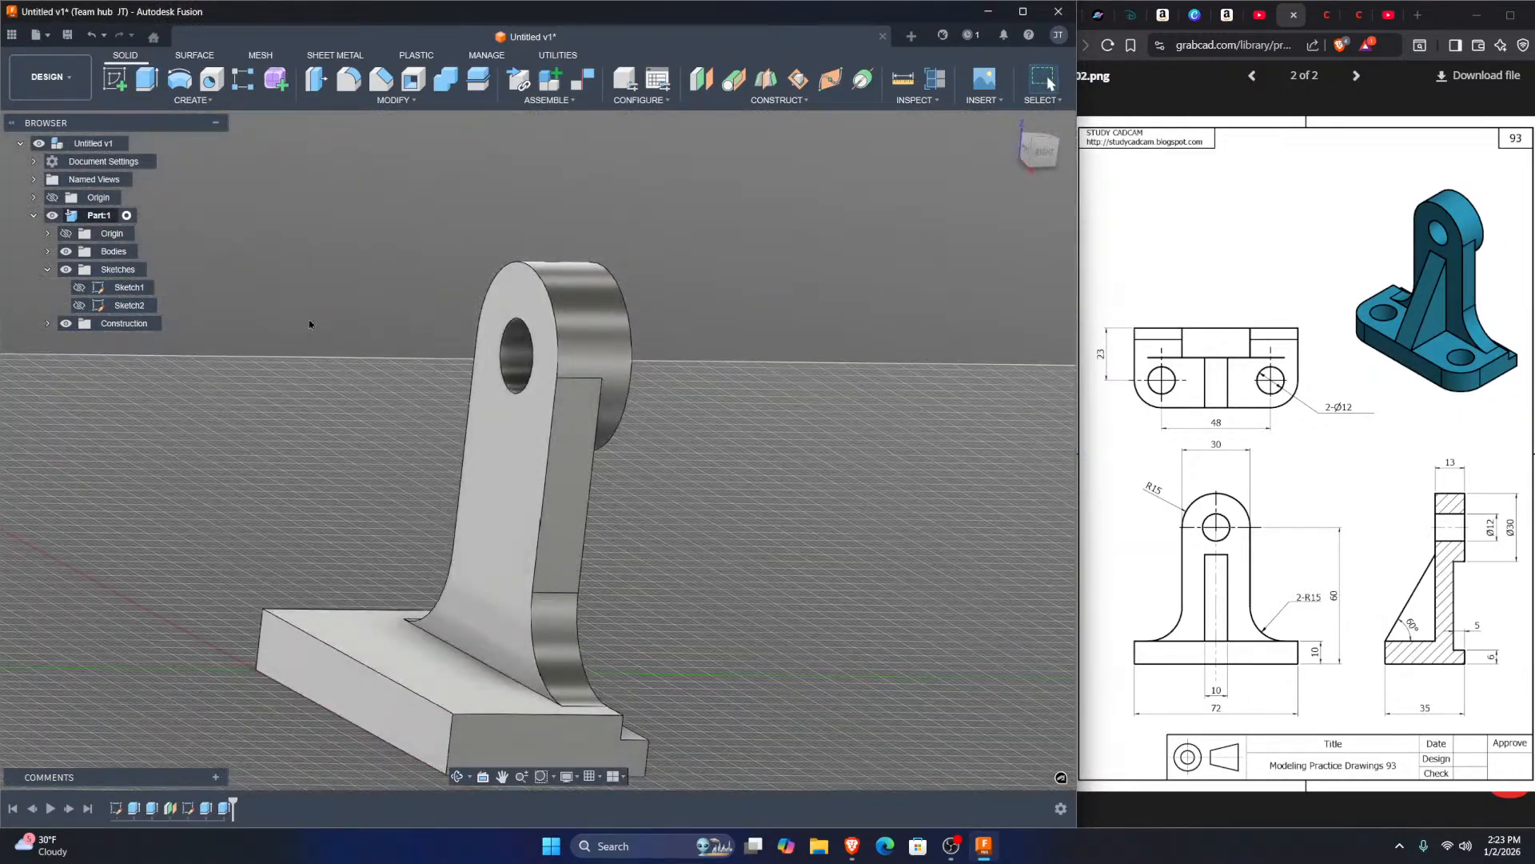
shift+middle_drag(348, 387, 704, 428)
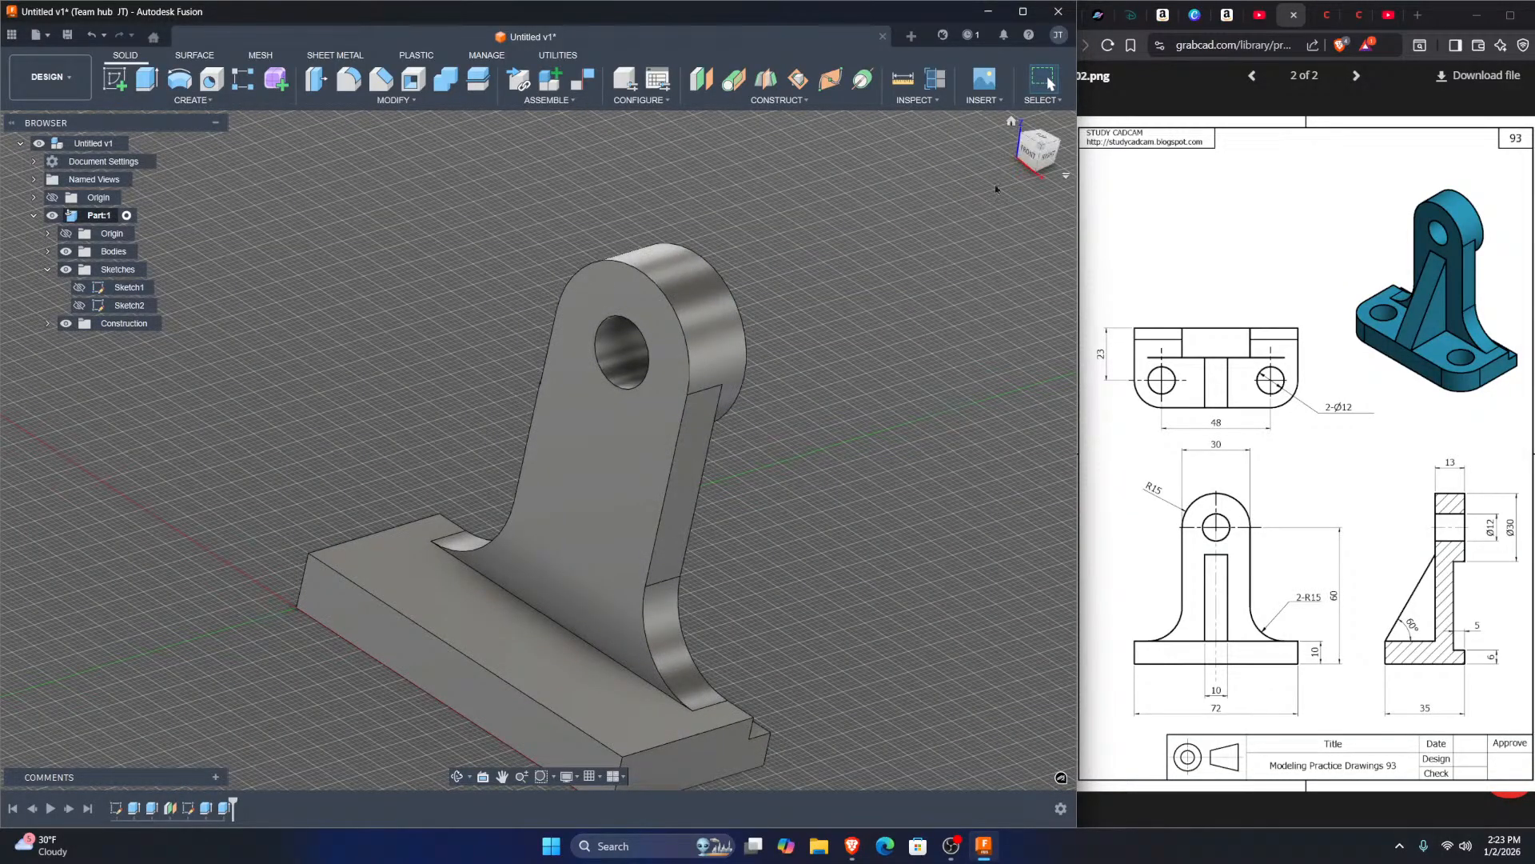
click(210, 100)
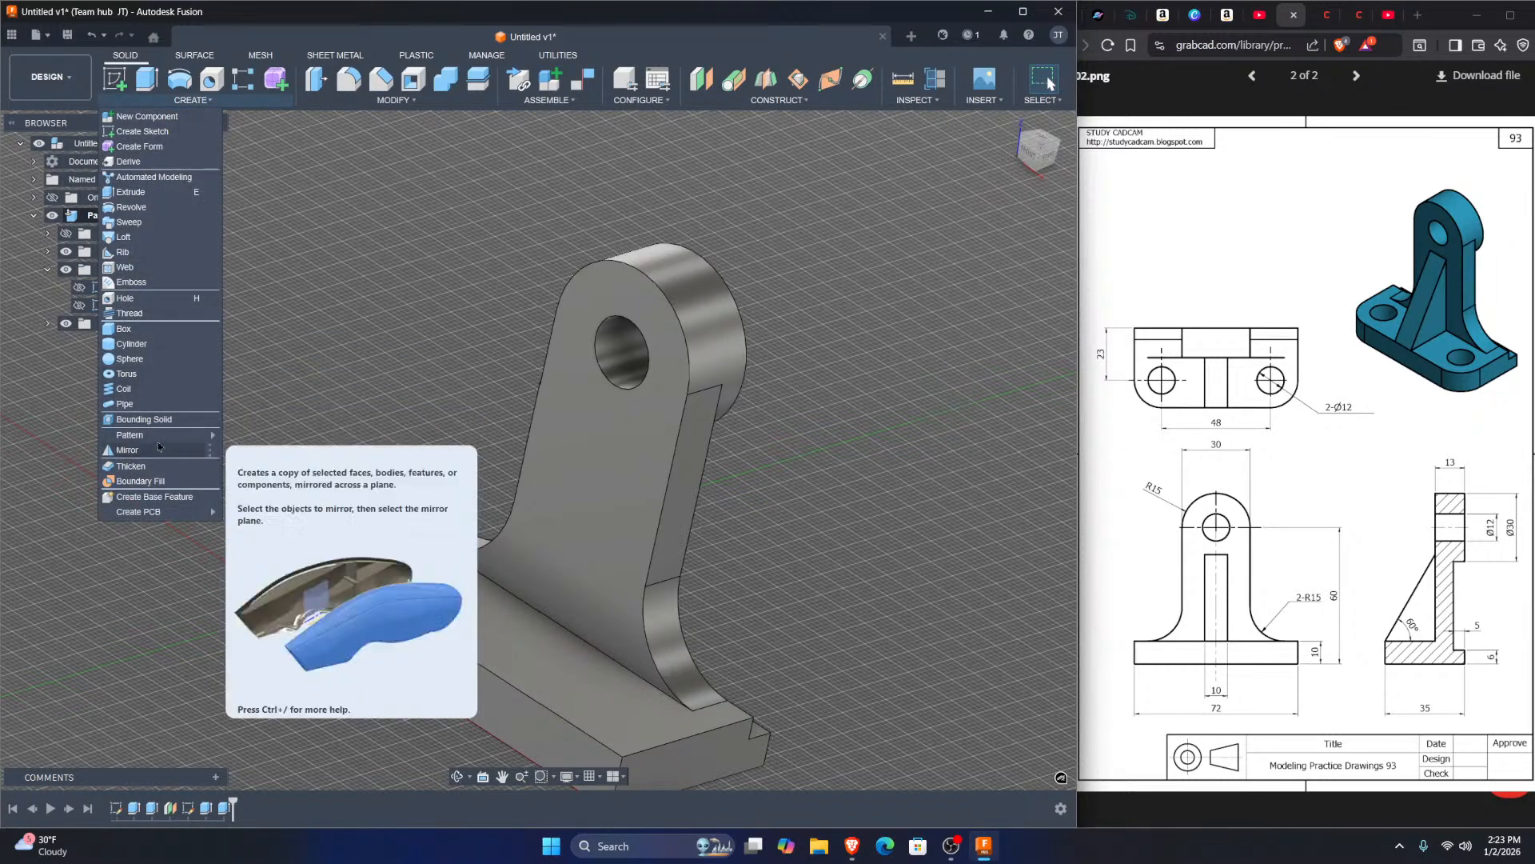
mouse_move(160, 442)
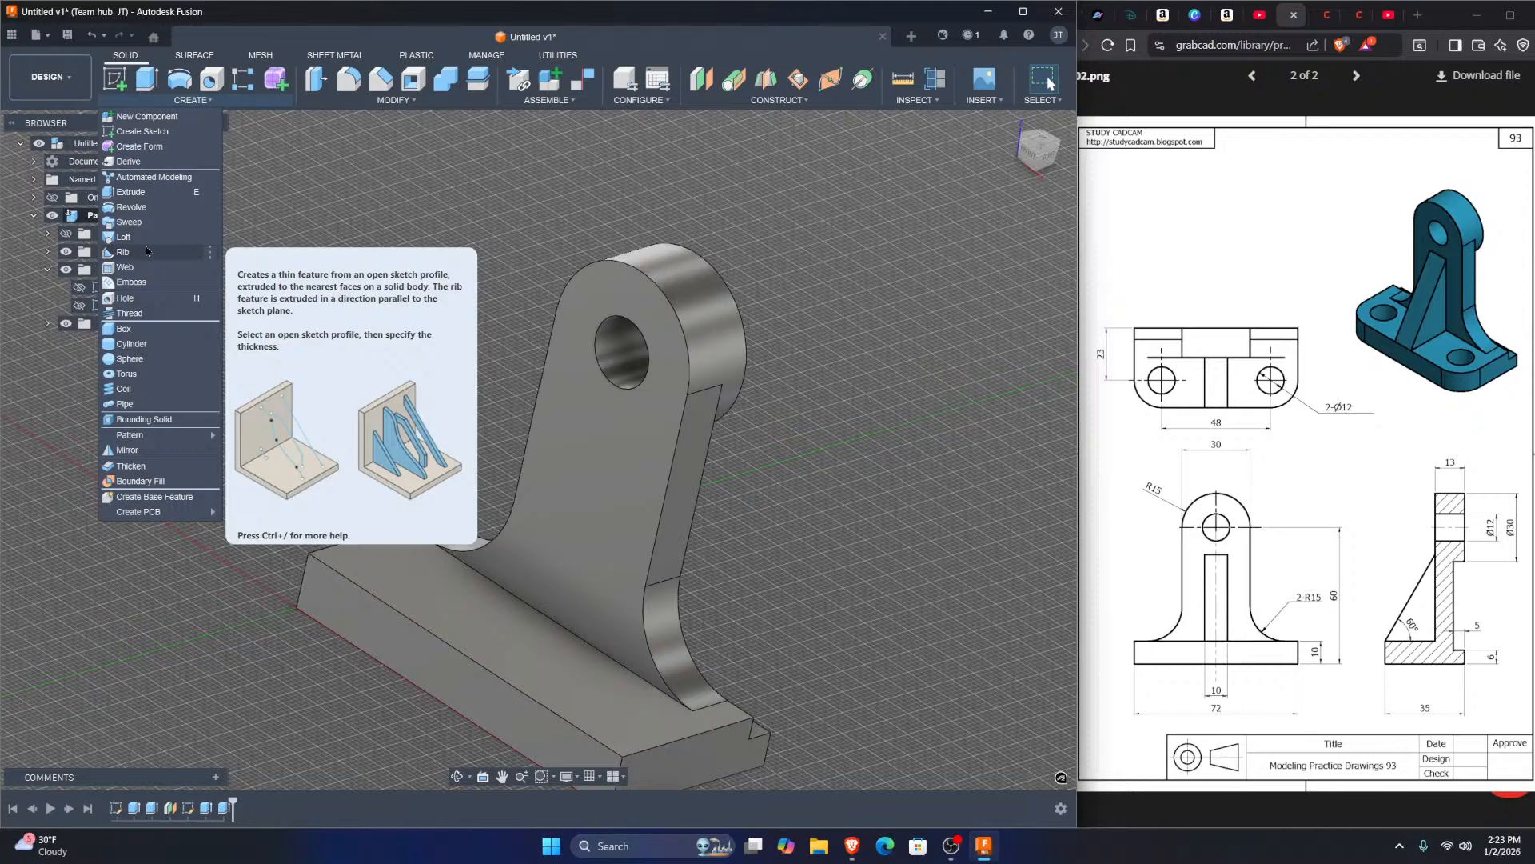
middle_drag(708, 363, 673, 353)
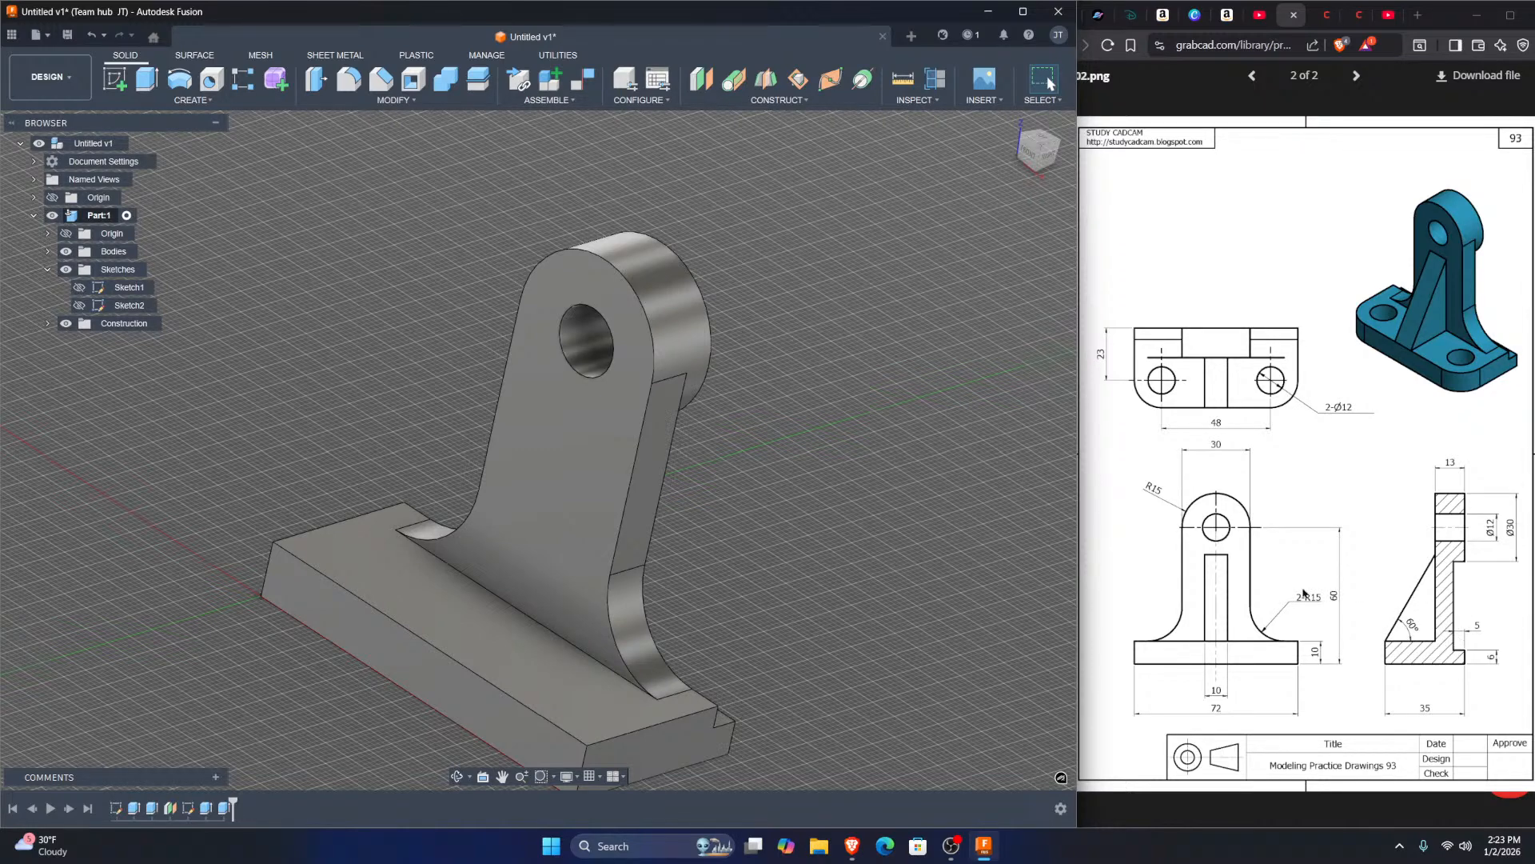
middle_drag(712, 546, 756, 501)
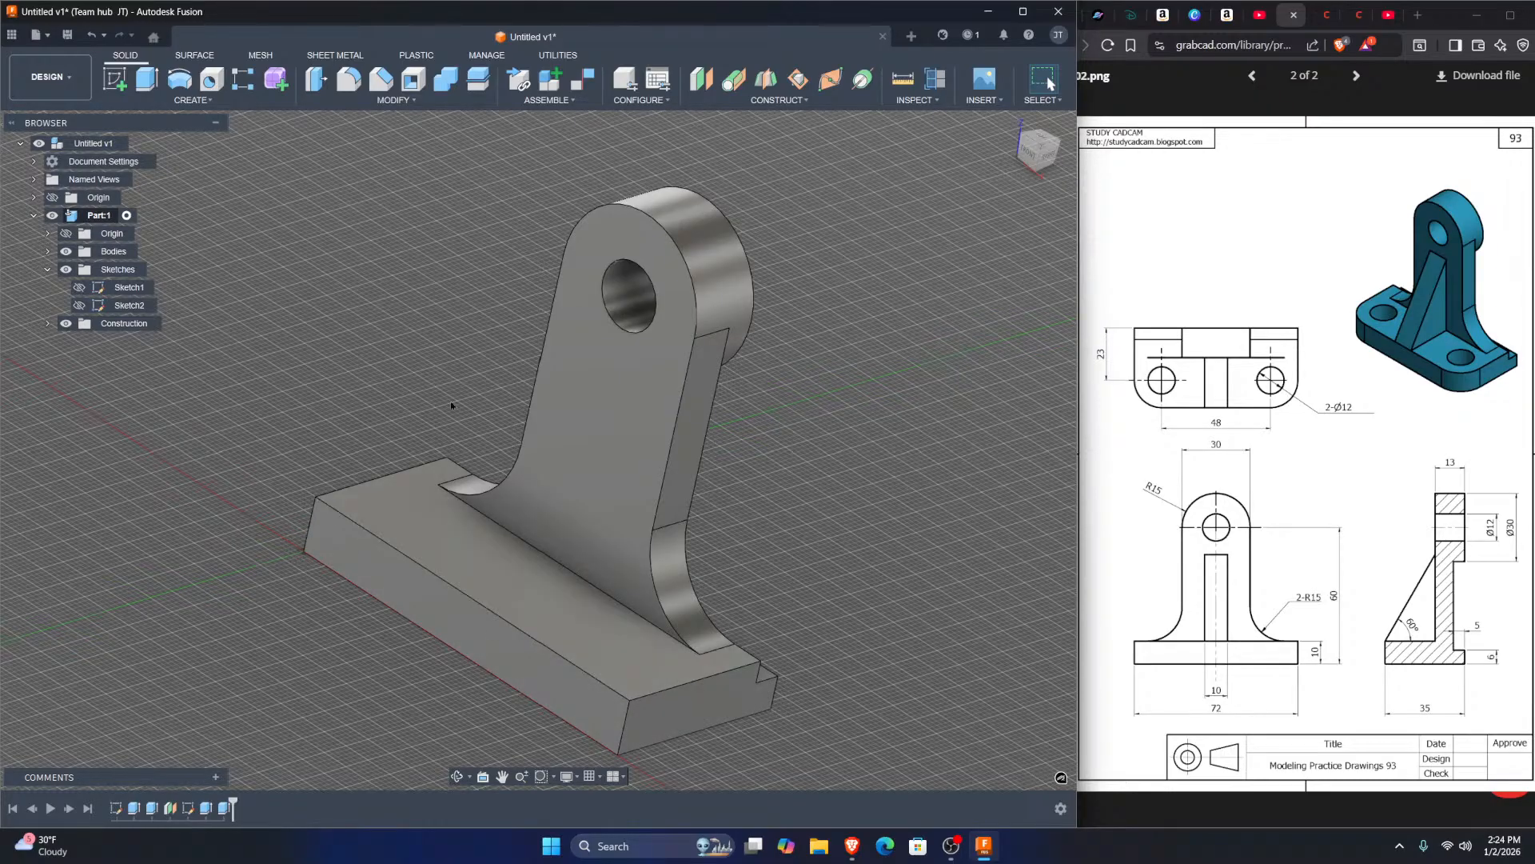
Step: Create a midplane between the base's two end faces and enlarge its display upward along the upright
click(770, 82)
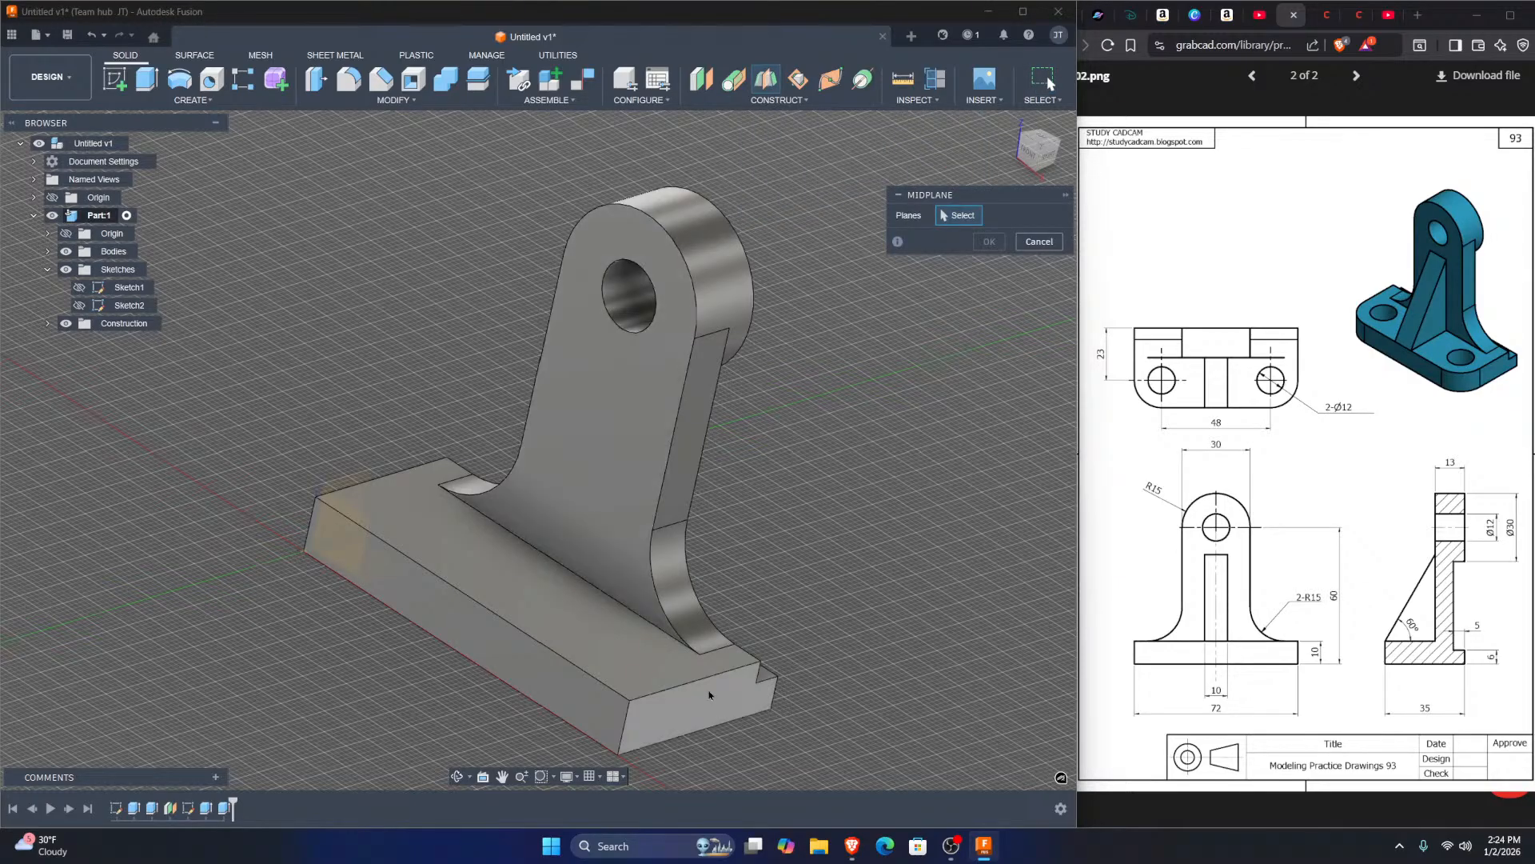
click(704, 718)
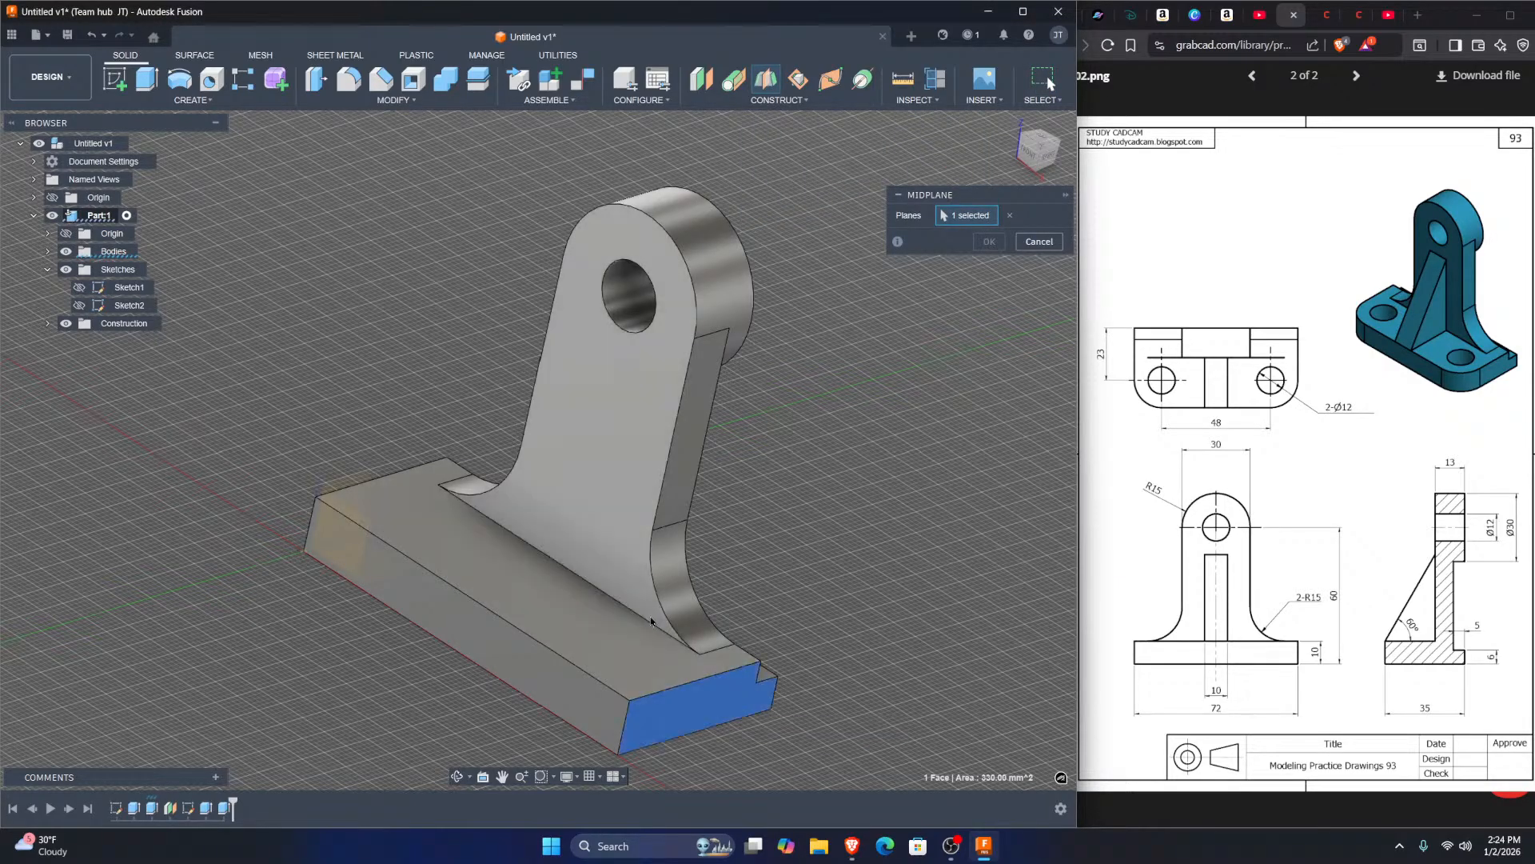
shift+middle_drag(645, 515, 808, 496)
click(298, 457)
shift+middle_drag(298, 457, 340, 467)
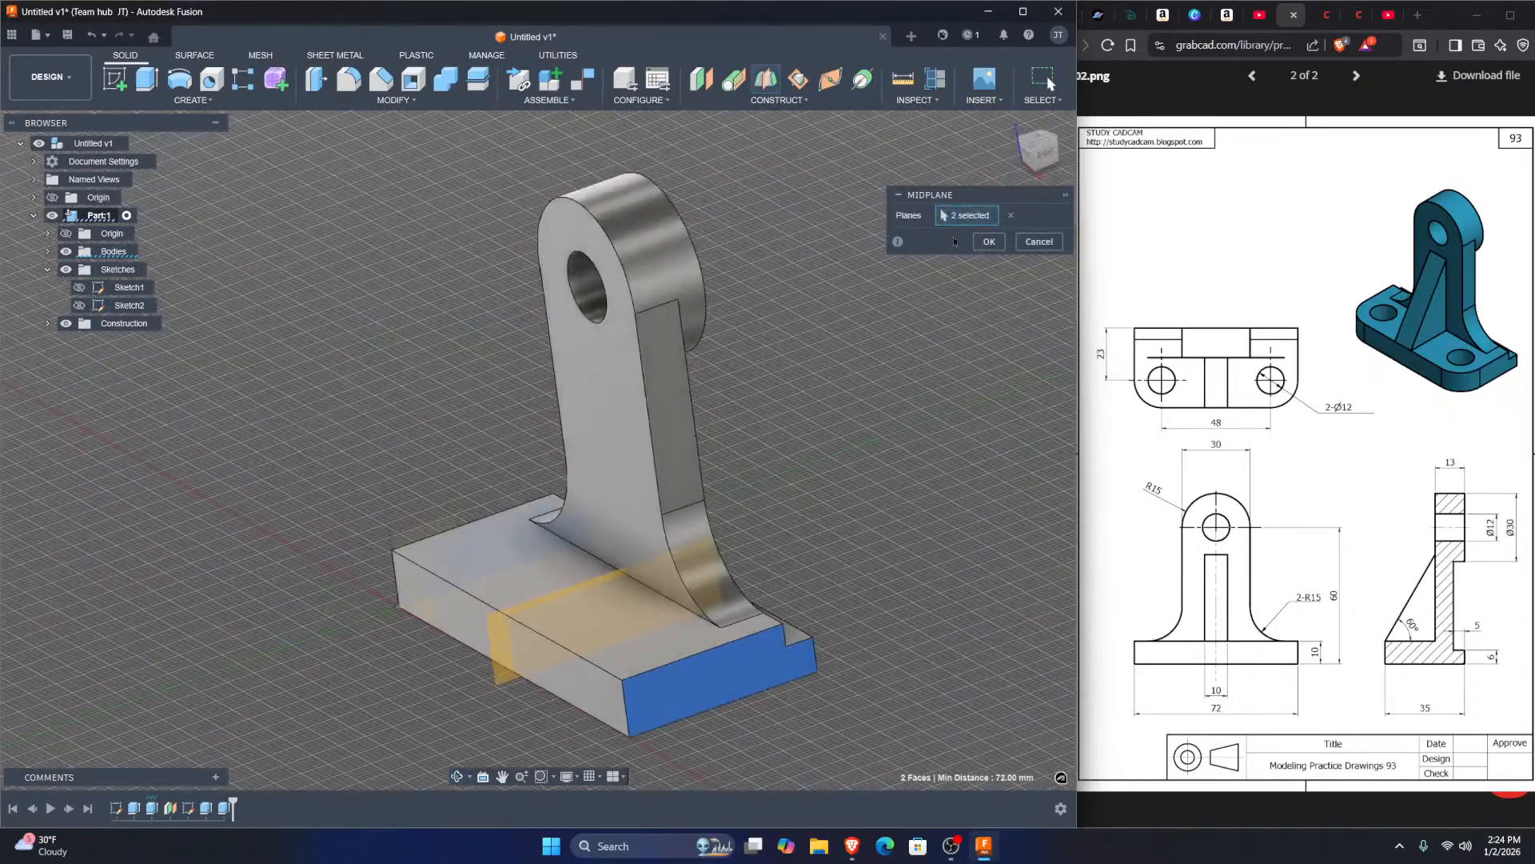
click(989, 240)
drag(475, 523, 425, 372)
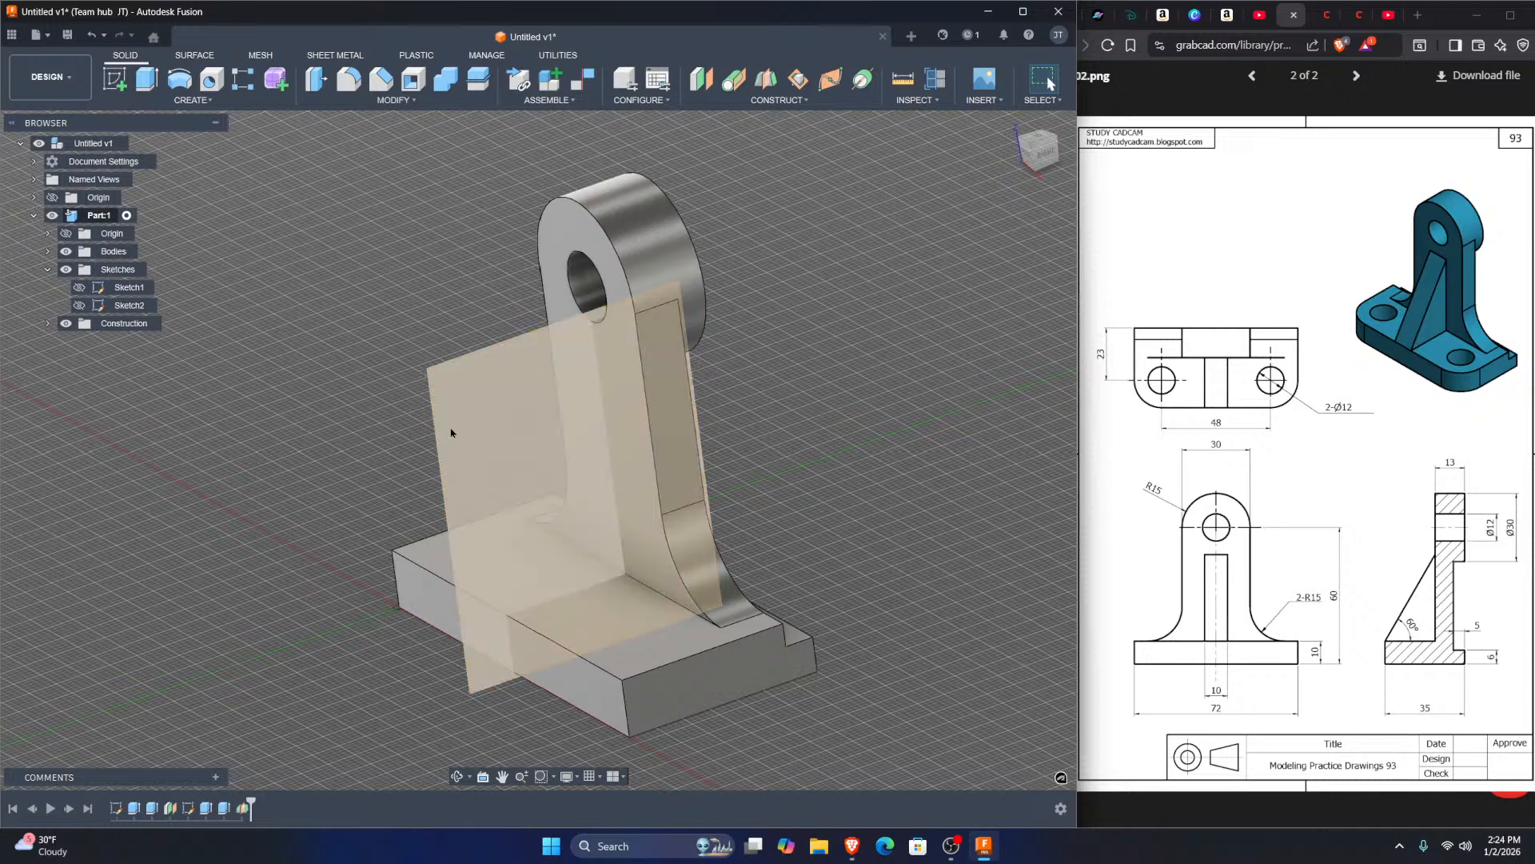
Step: Start a sketch on the midplane and draw a line about 23 mm long from the base's upper front corner at 60° to its top face
click(510, 488)
right_click(496, 488)
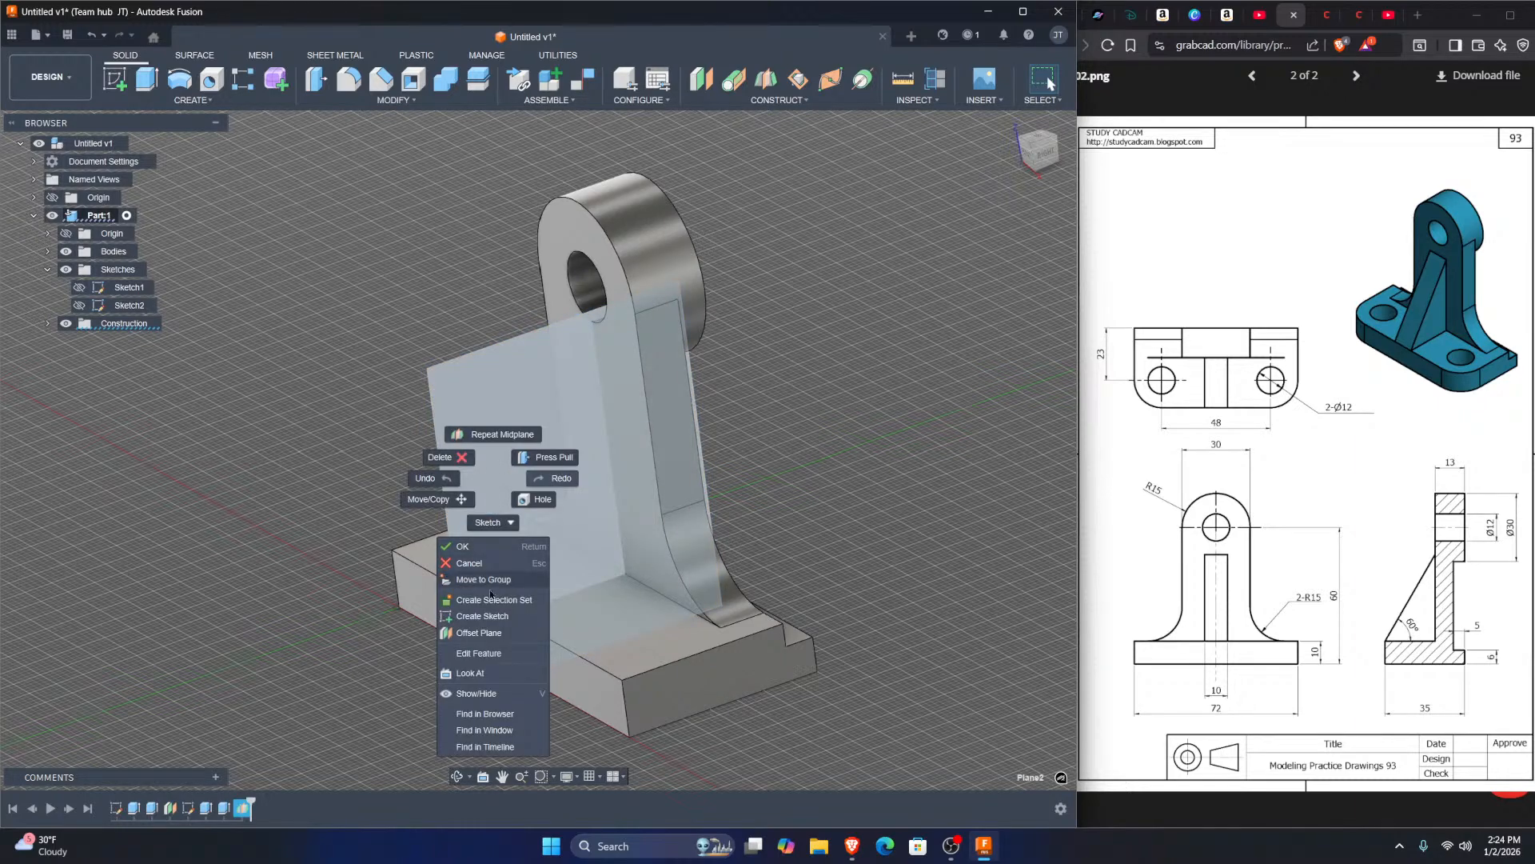
click(493, 618)
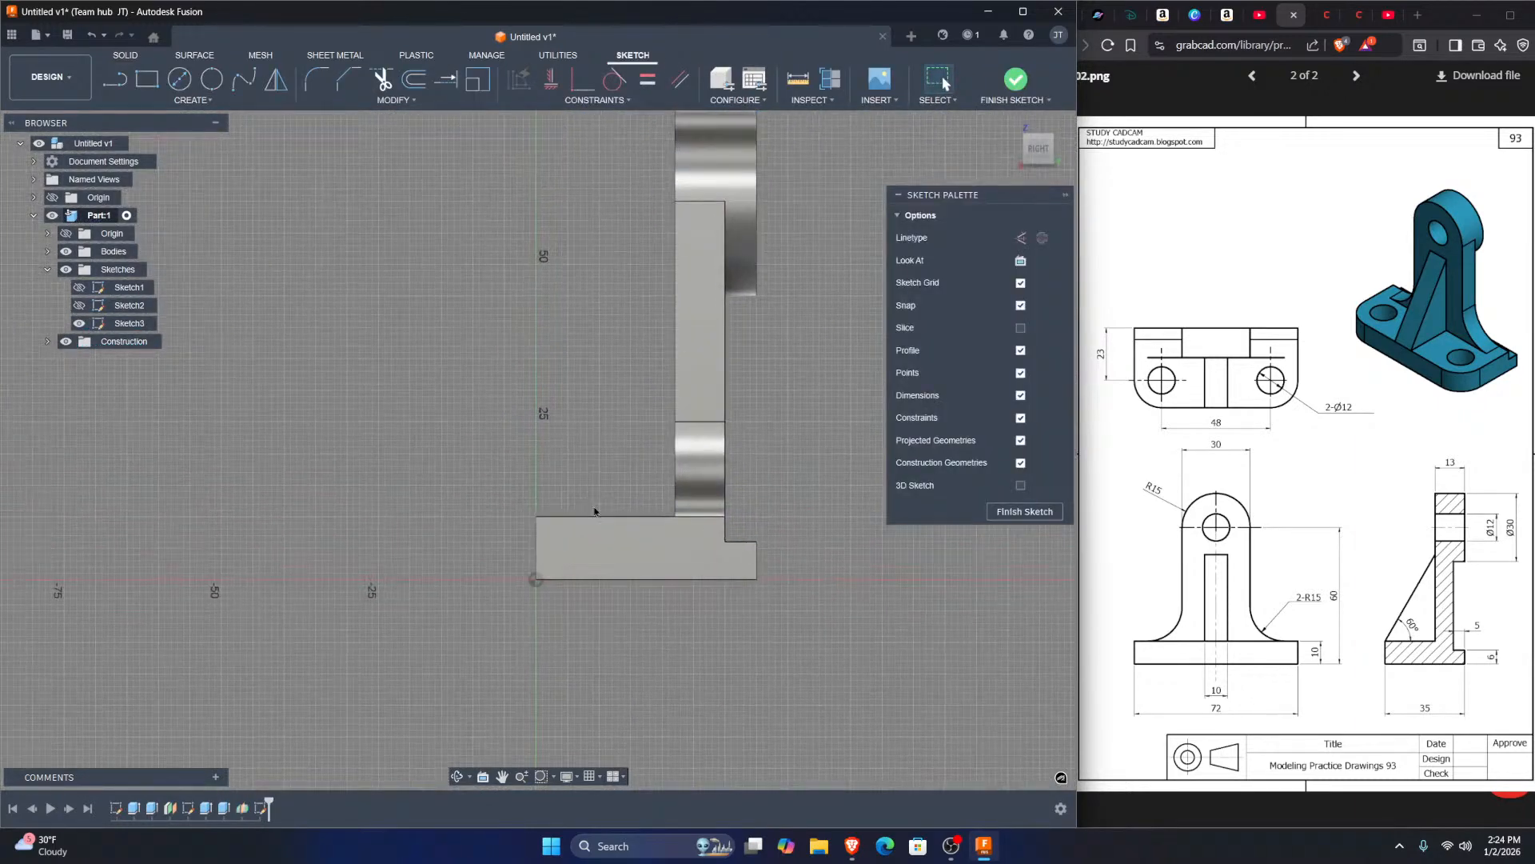
scroll(640, 496, up, 2)
key(l)
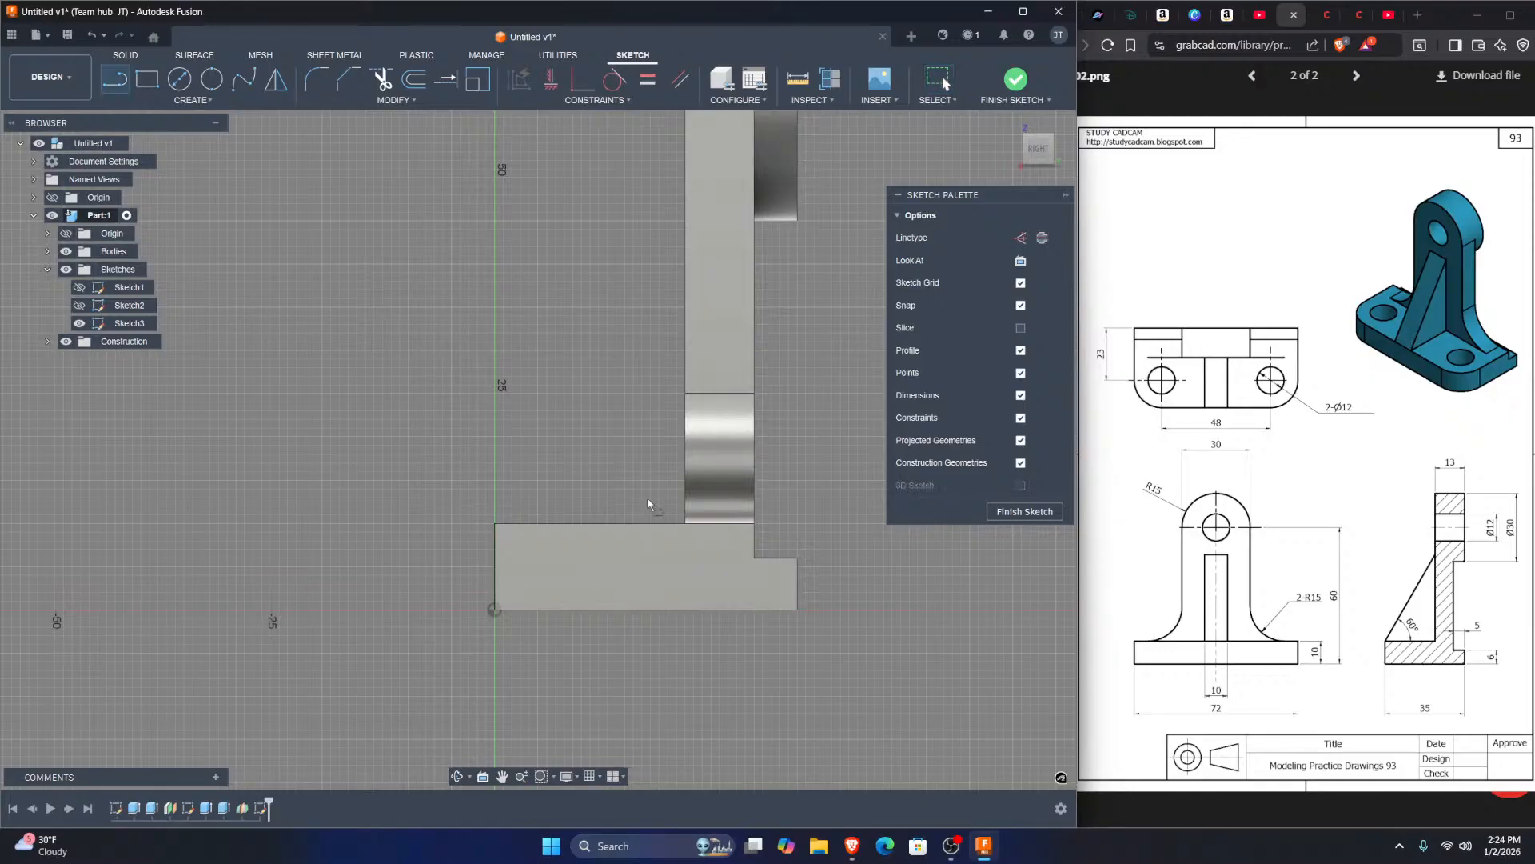
scroll(496, 524, up, 2)
click(497, 524)
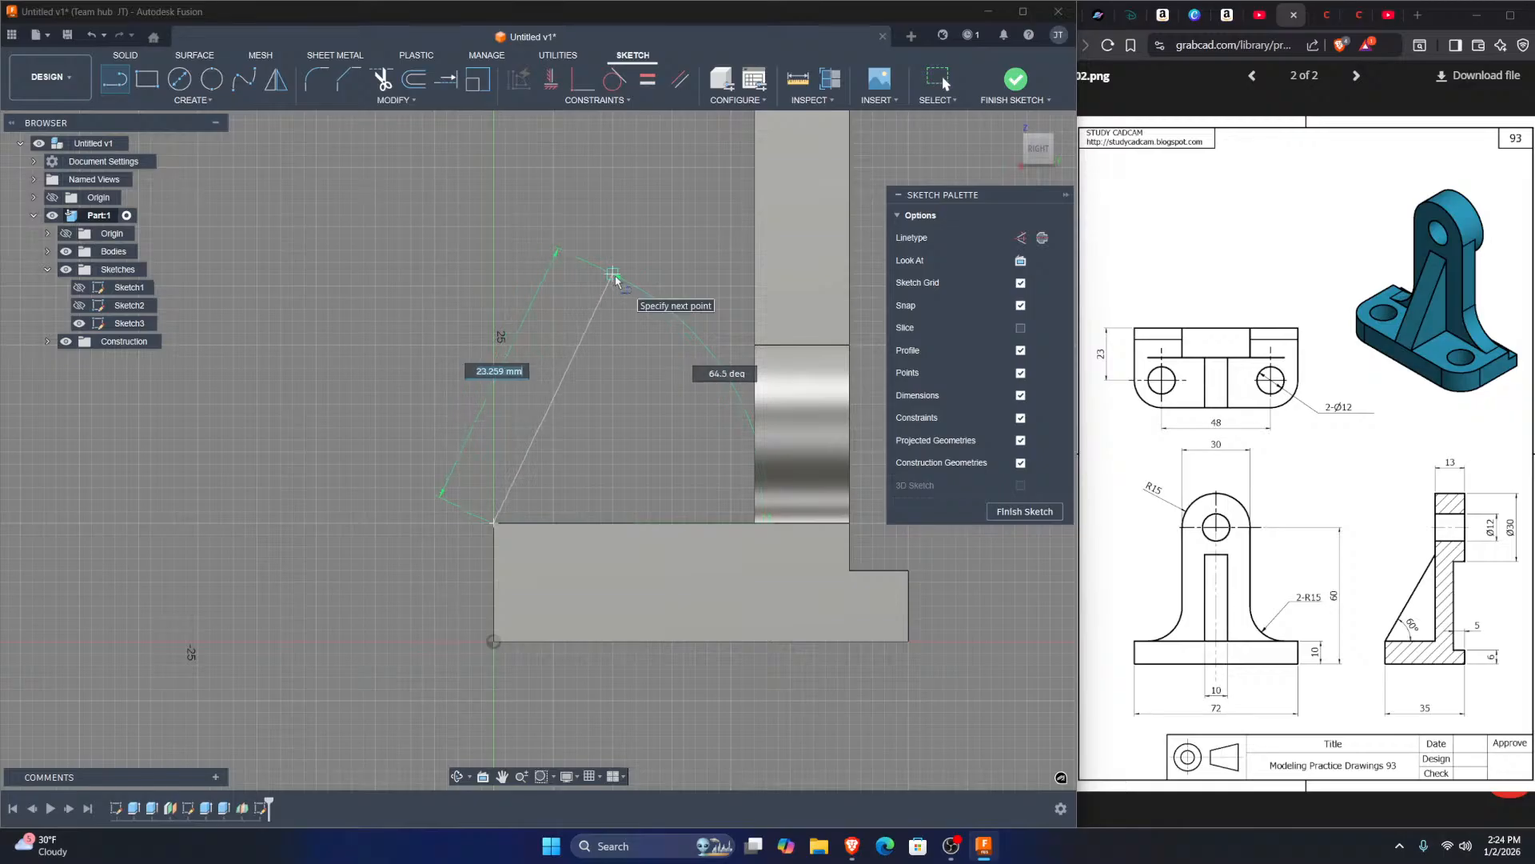
key(Tab)
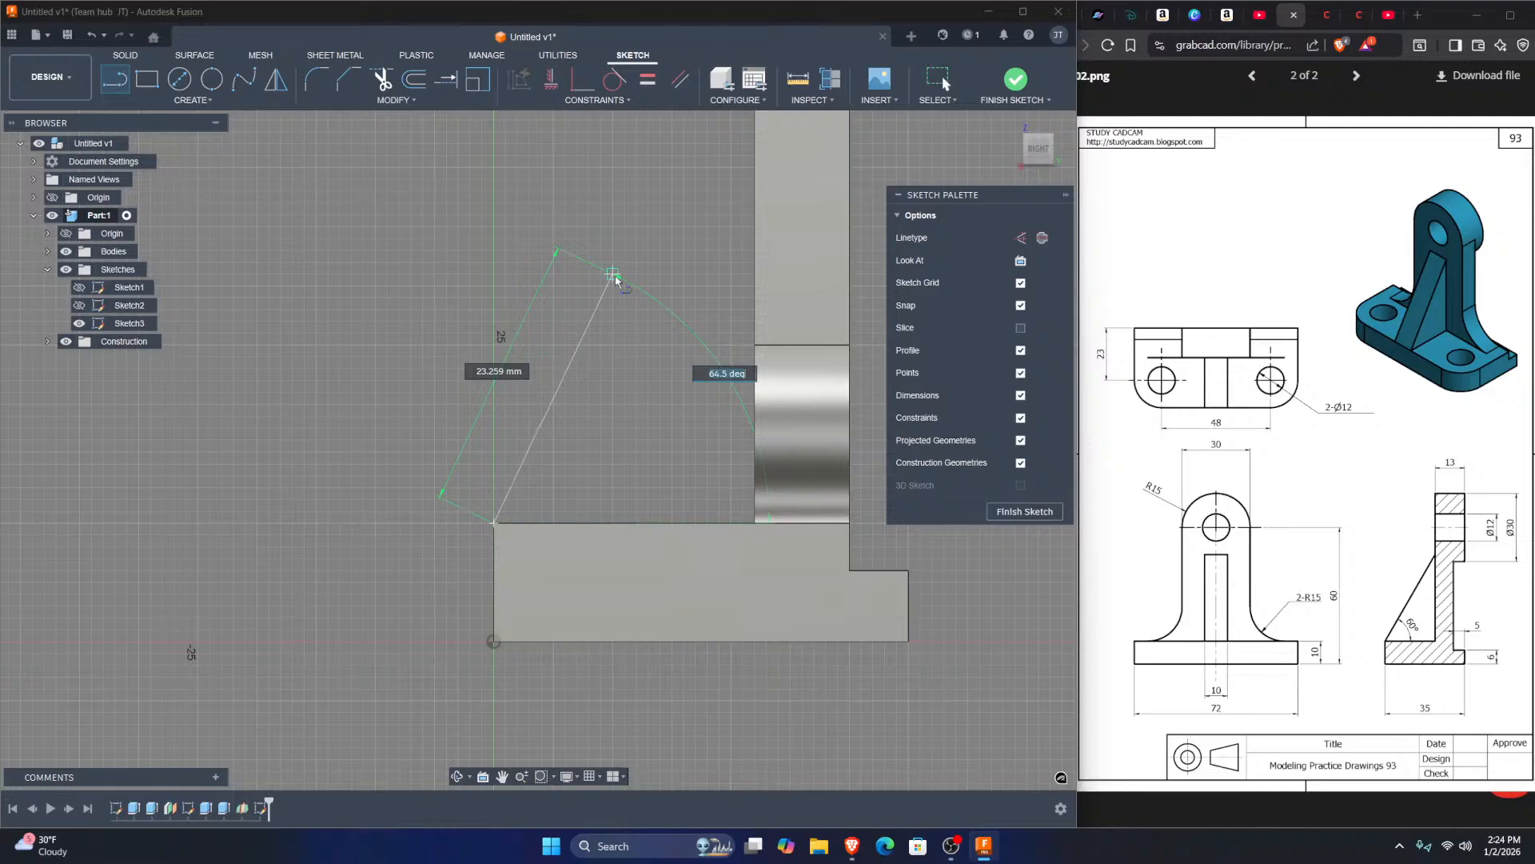
text(60)
key(Return)
key(Escape)
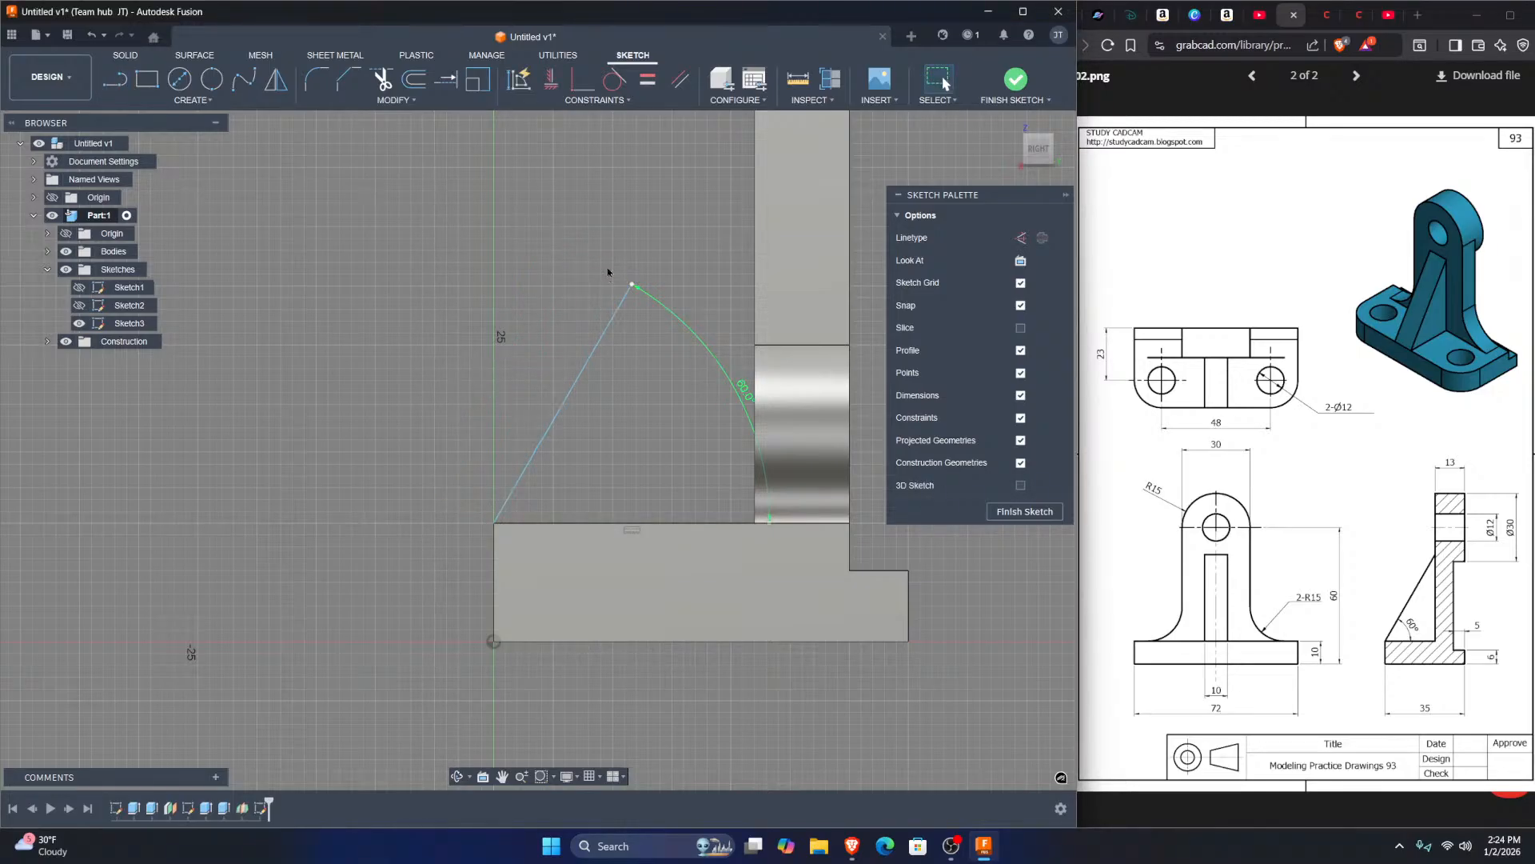
Step: Draw a vertical helper line along the upright's front edge, across the path of the rib's 60-degree line
middle_drag(597, 256, 533, 471)
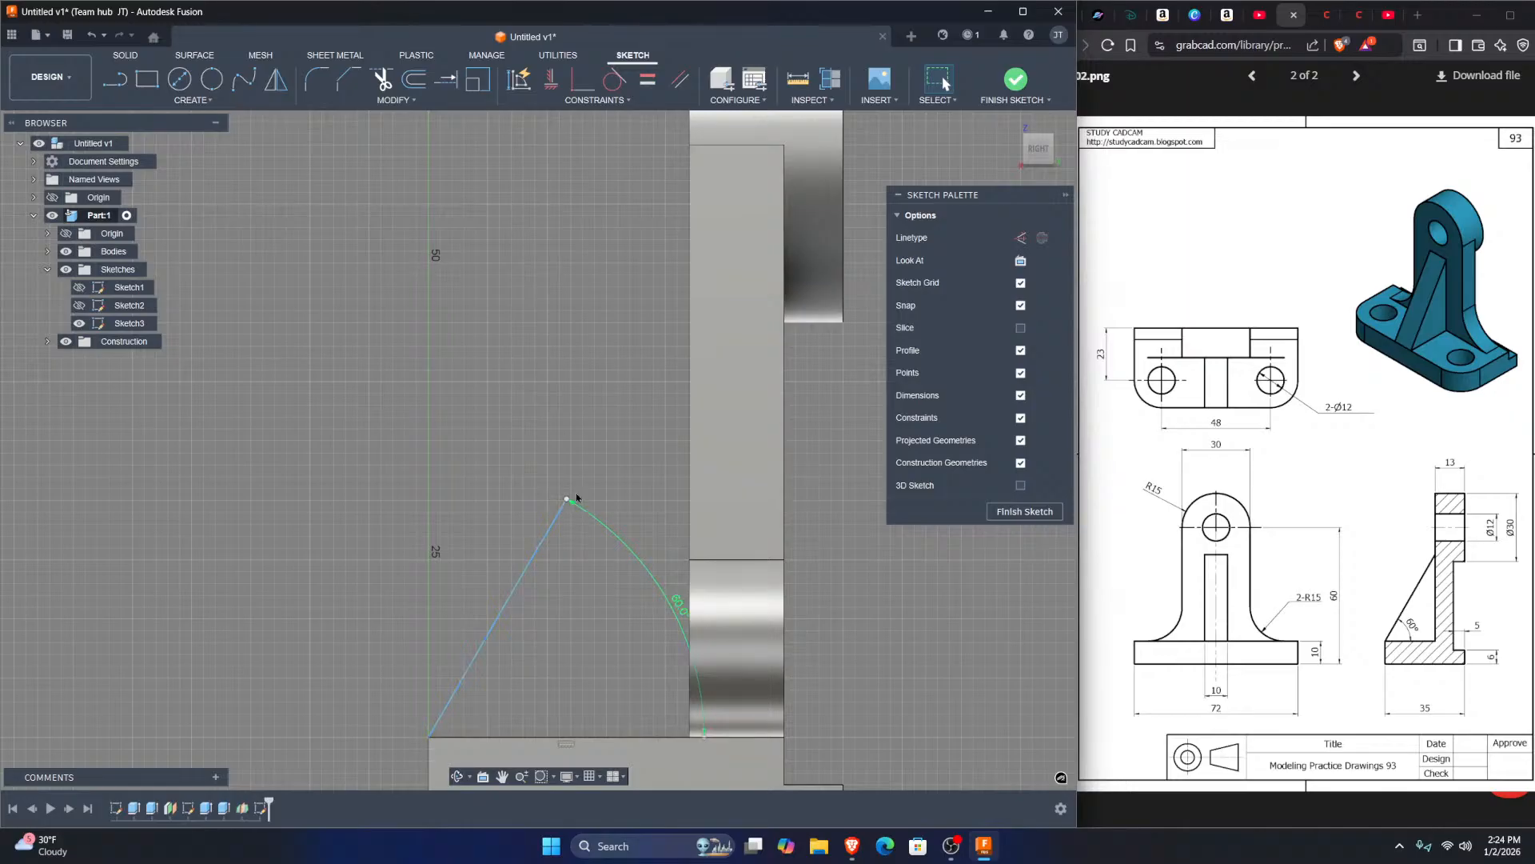
scroll(652, 357, down, 1)
scroll(638, 345, up, 1)
middle_drag(639, 345, 587, 374)
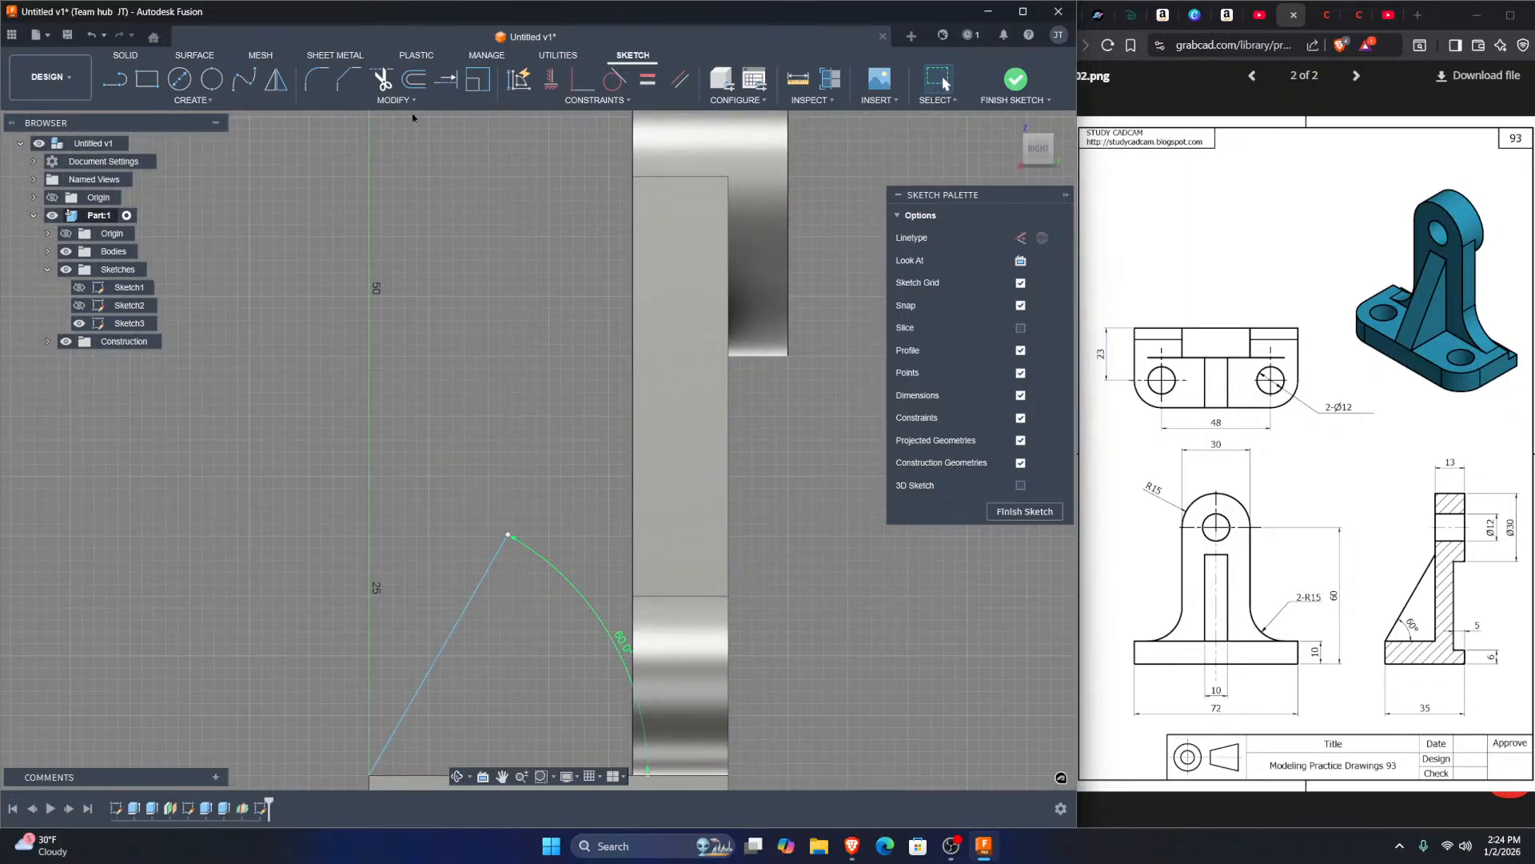
click(445, 78)
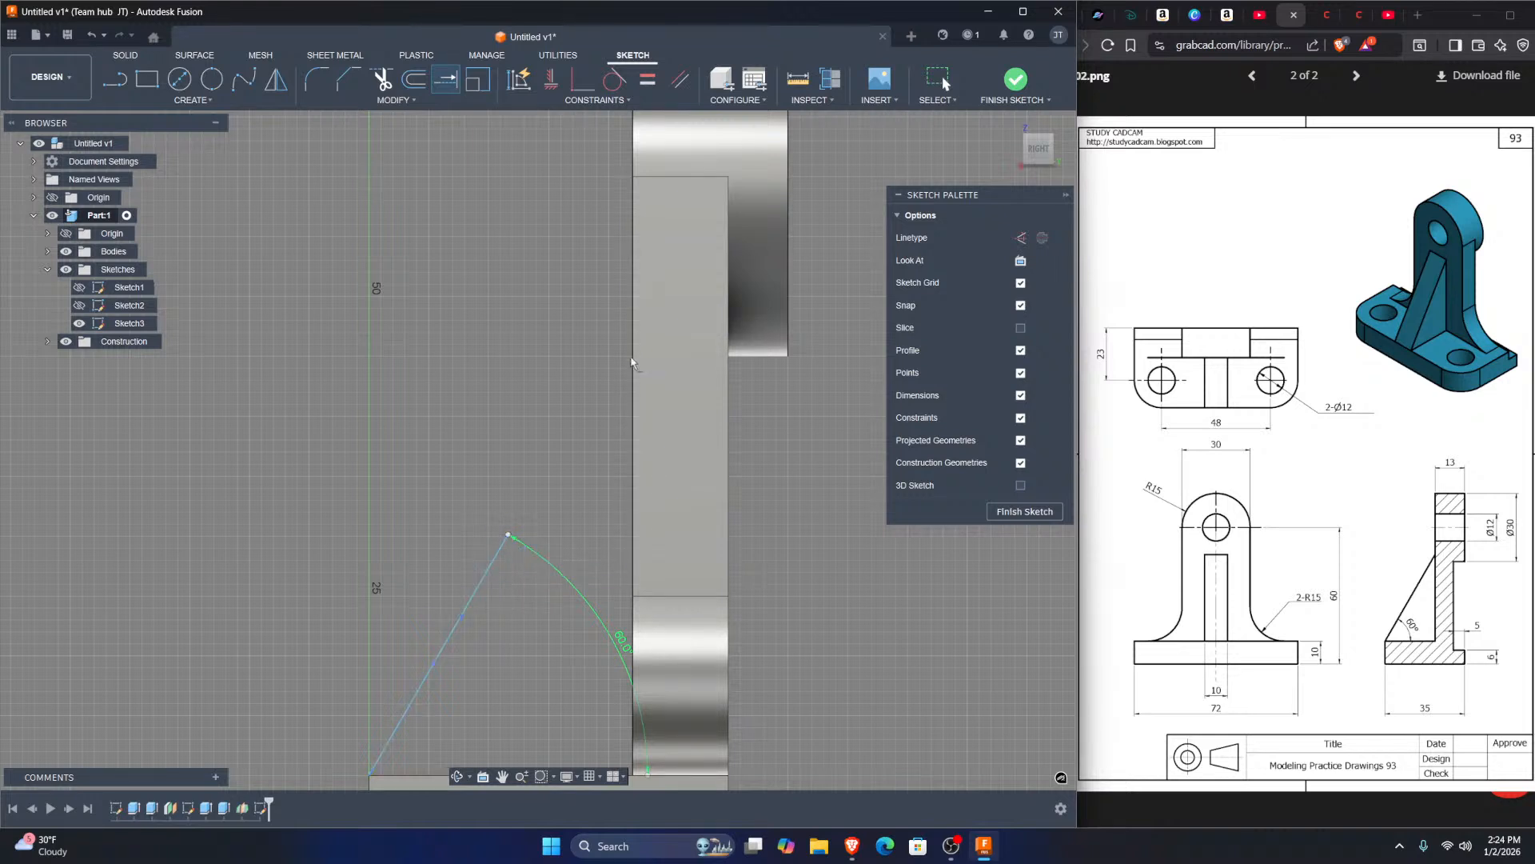
key(Escape)
key(l)
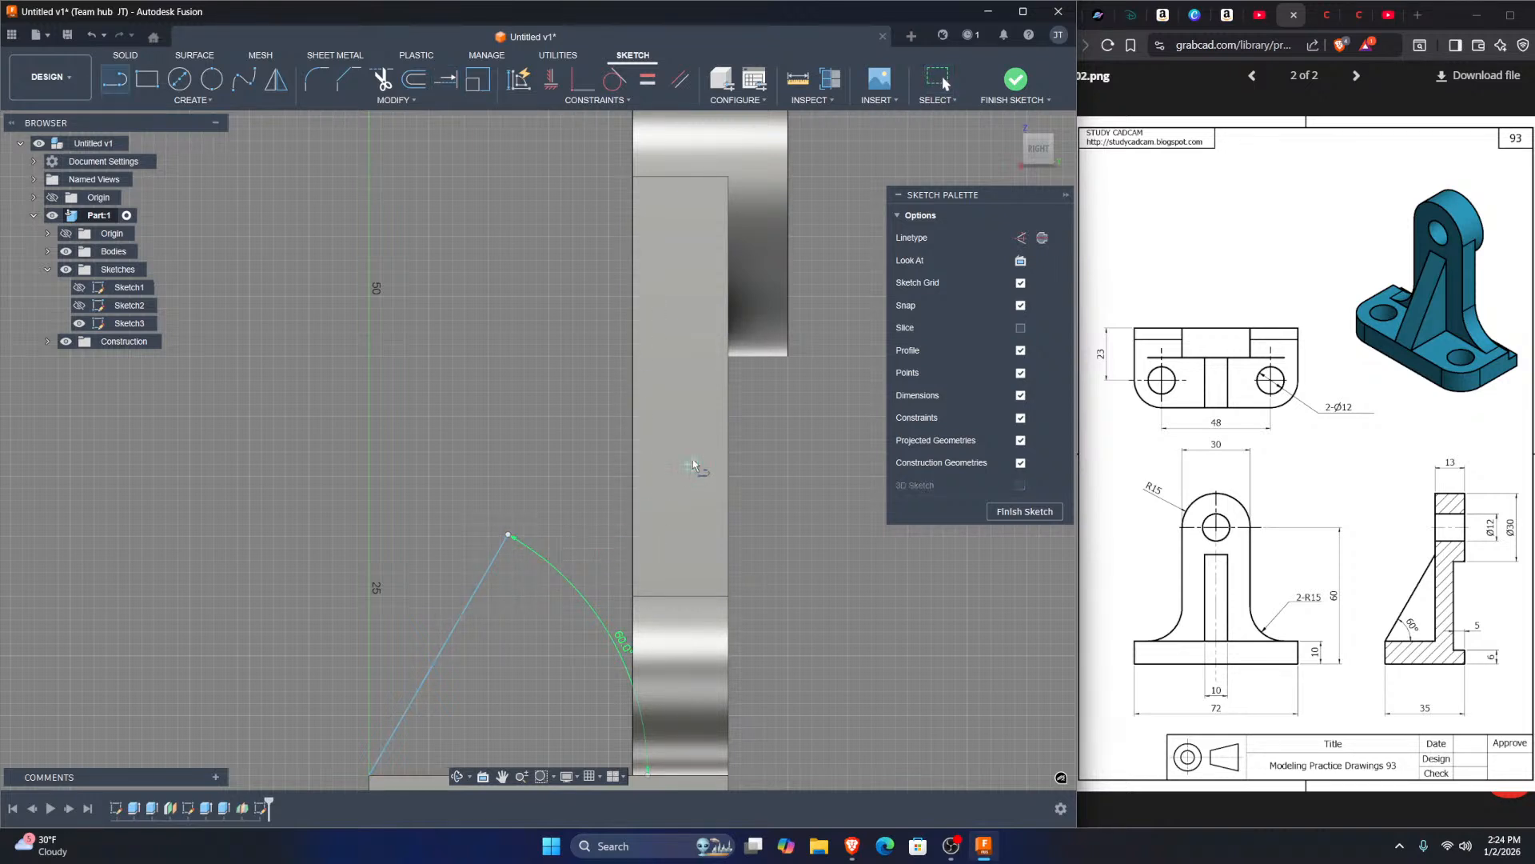
click(634, 201)
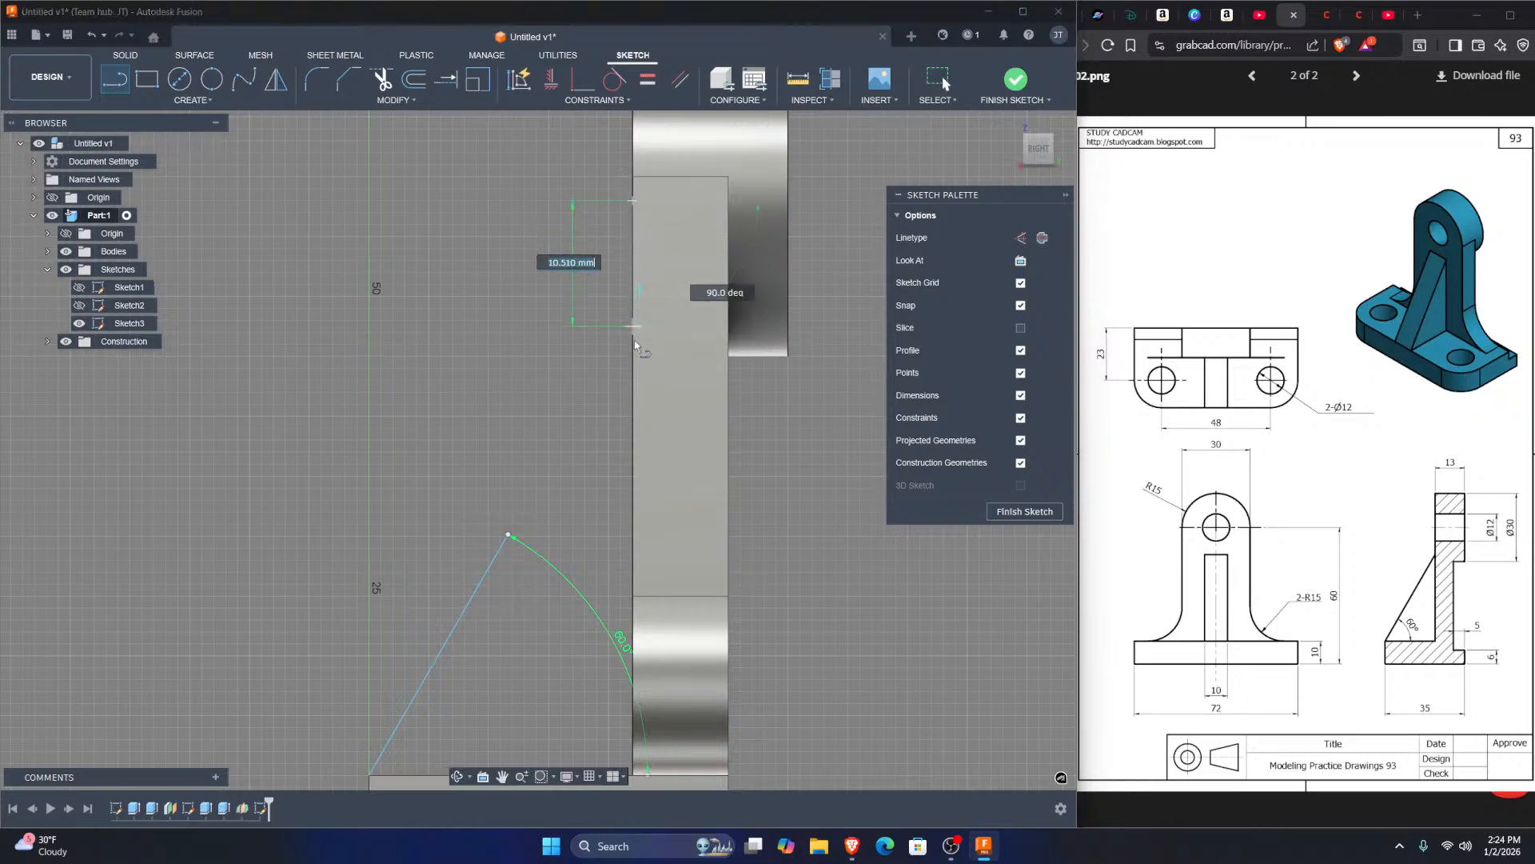
click(633, 476)
key(Escape)
click(640, 442)
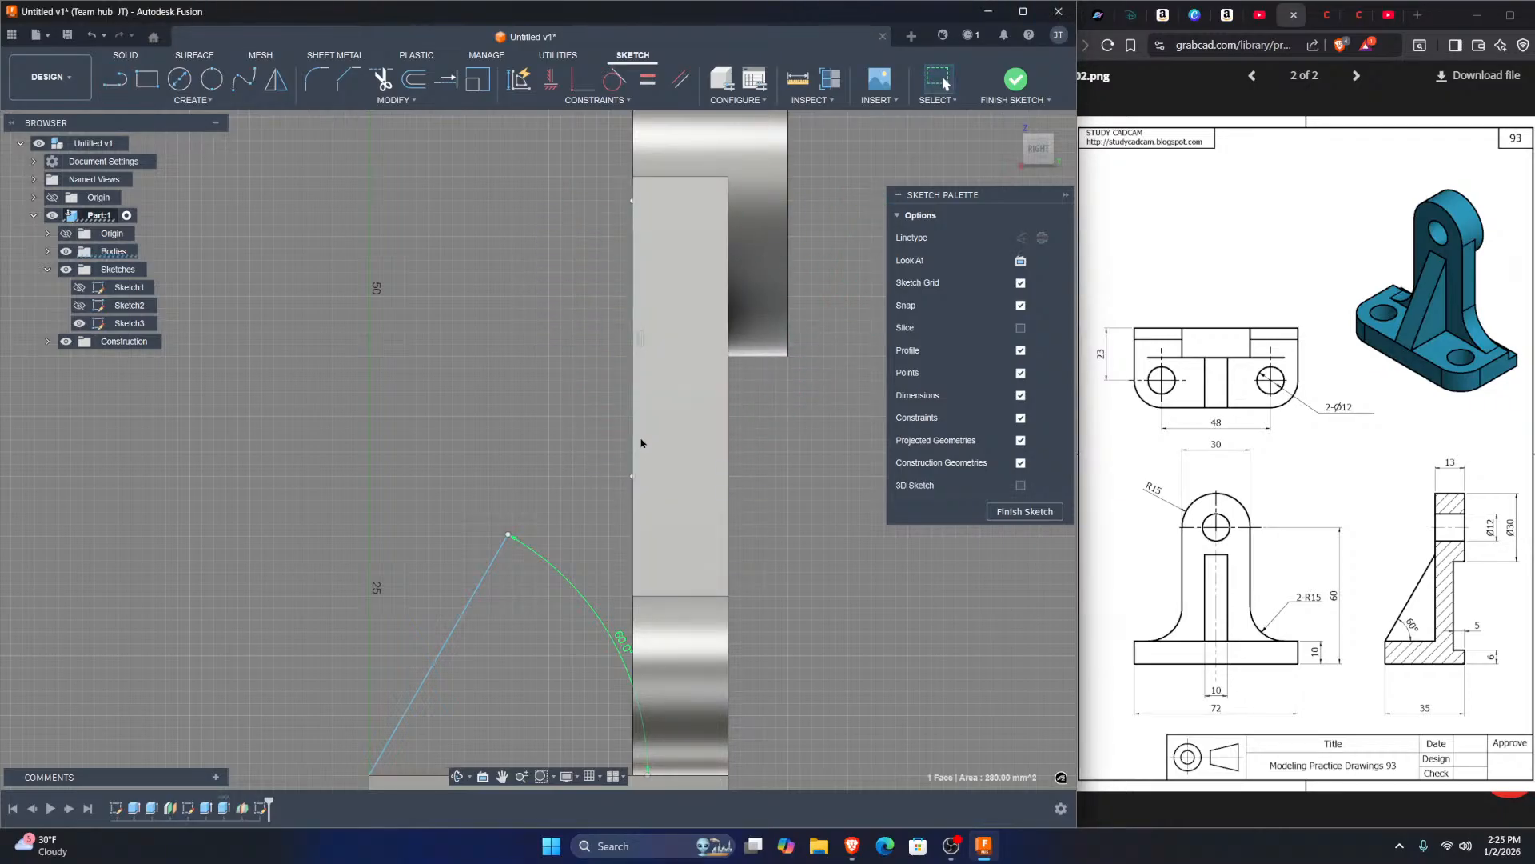
click(624, 445)
drag(613, 184, 653, 496)
key(Escape)
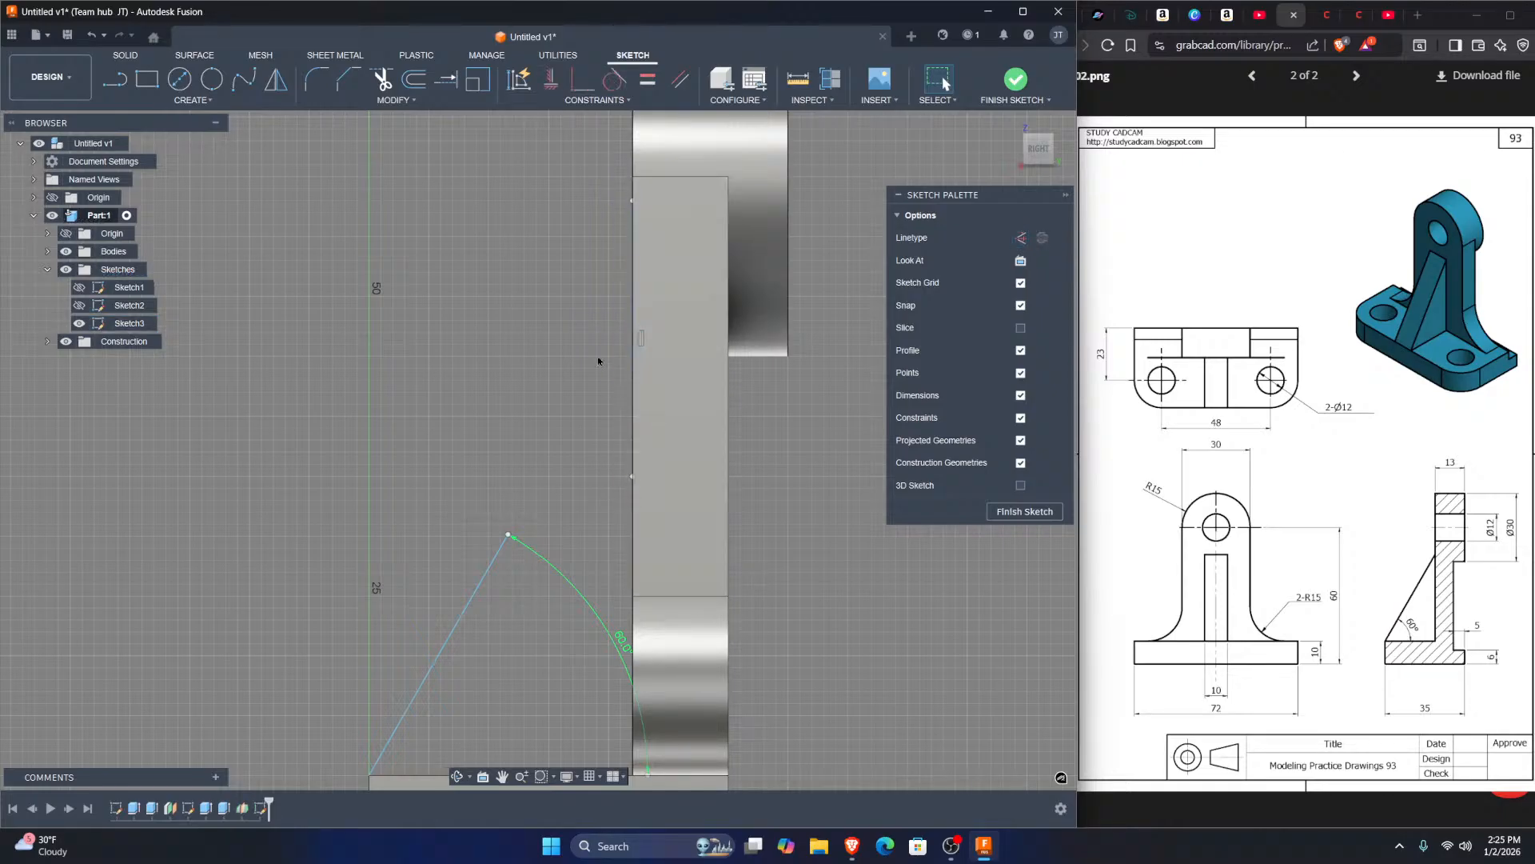
Step: Extend the 60-degree line up to the helper line on the upright's front edge and delete the helper line
click(445, 79)
click(505, 539)
key(Escape)
mouse_move(606, 197)
mouse_down()
mouse_move(669, 400)
mouse_move(651, 500)
mouse_up()
key(Delete)
scroll(611, 407, down, 1)
mouse_move(611, 406)
middle_down()
mouse_move(628, 342)
mouse_move(623, 356)
middle_up()
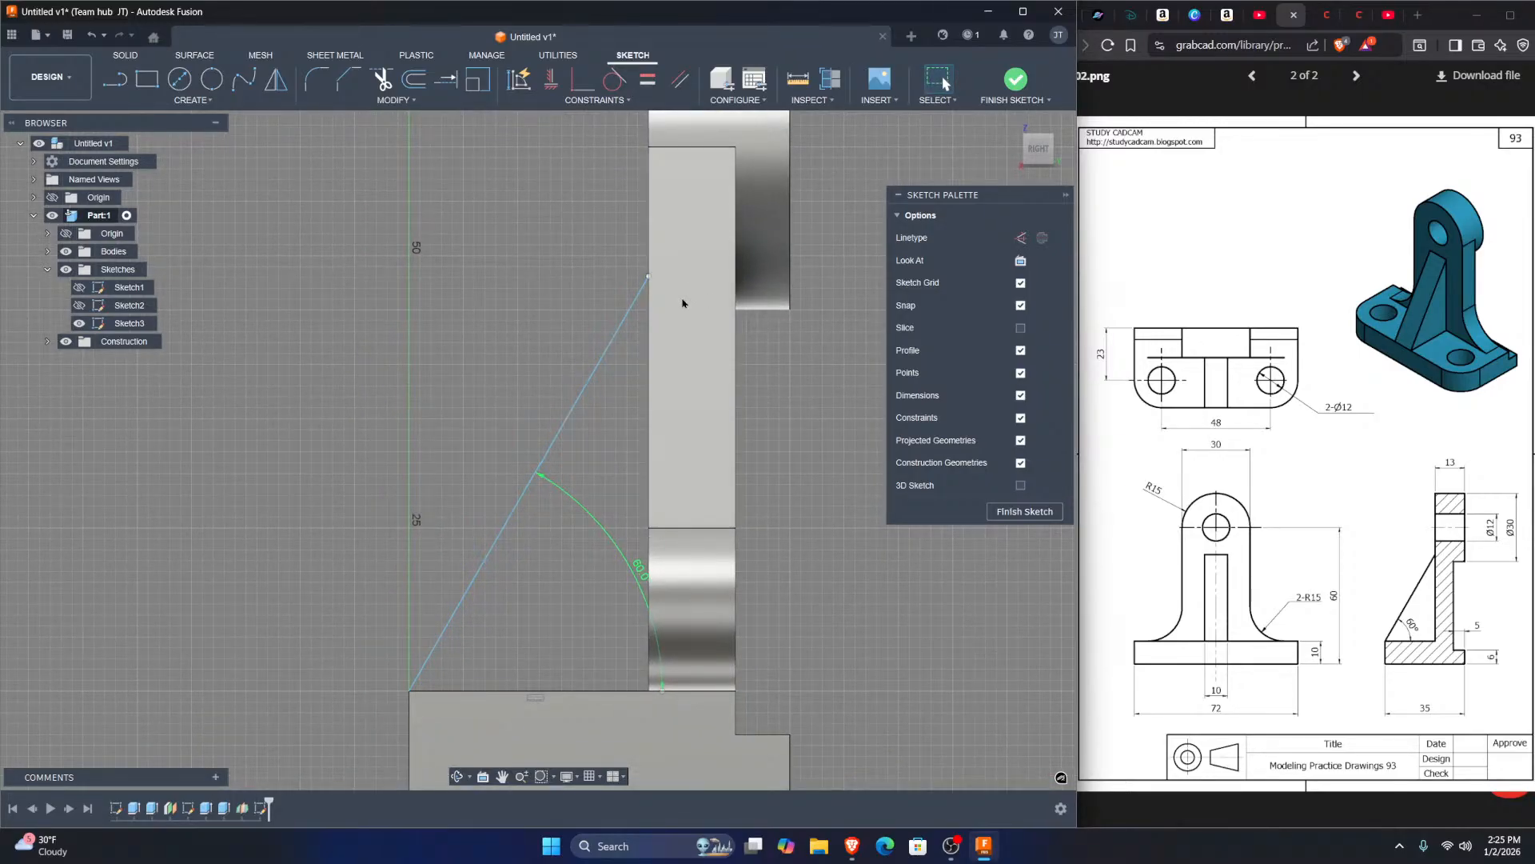
Step: Close the rib triangle with lines down the upright's front edge and along the base's top edge, and finish the sketch
key(l)
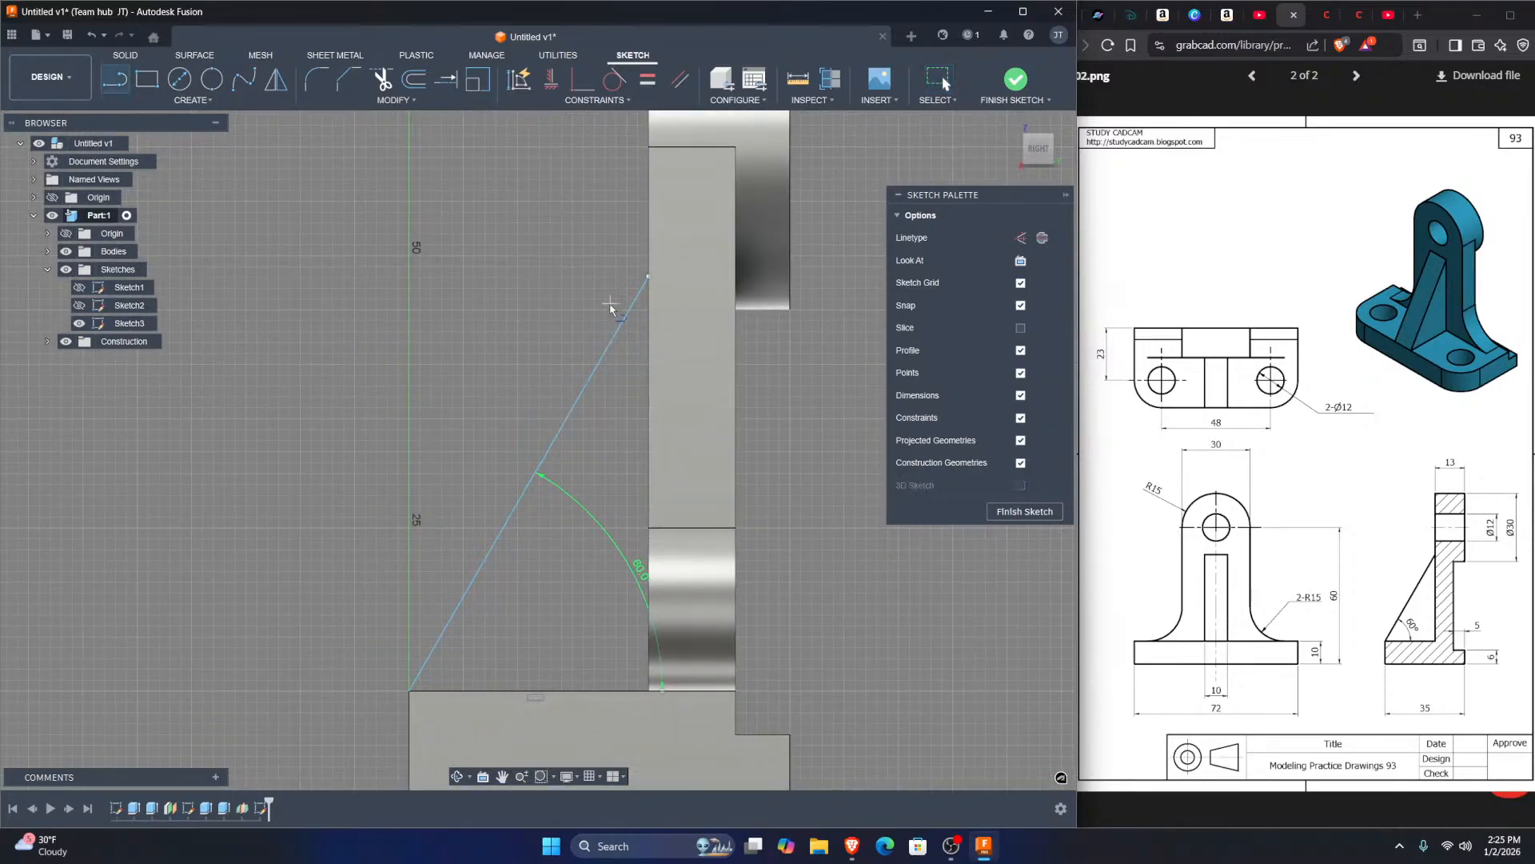
click(648, 276)
click(651, 691)
click(410, 691)
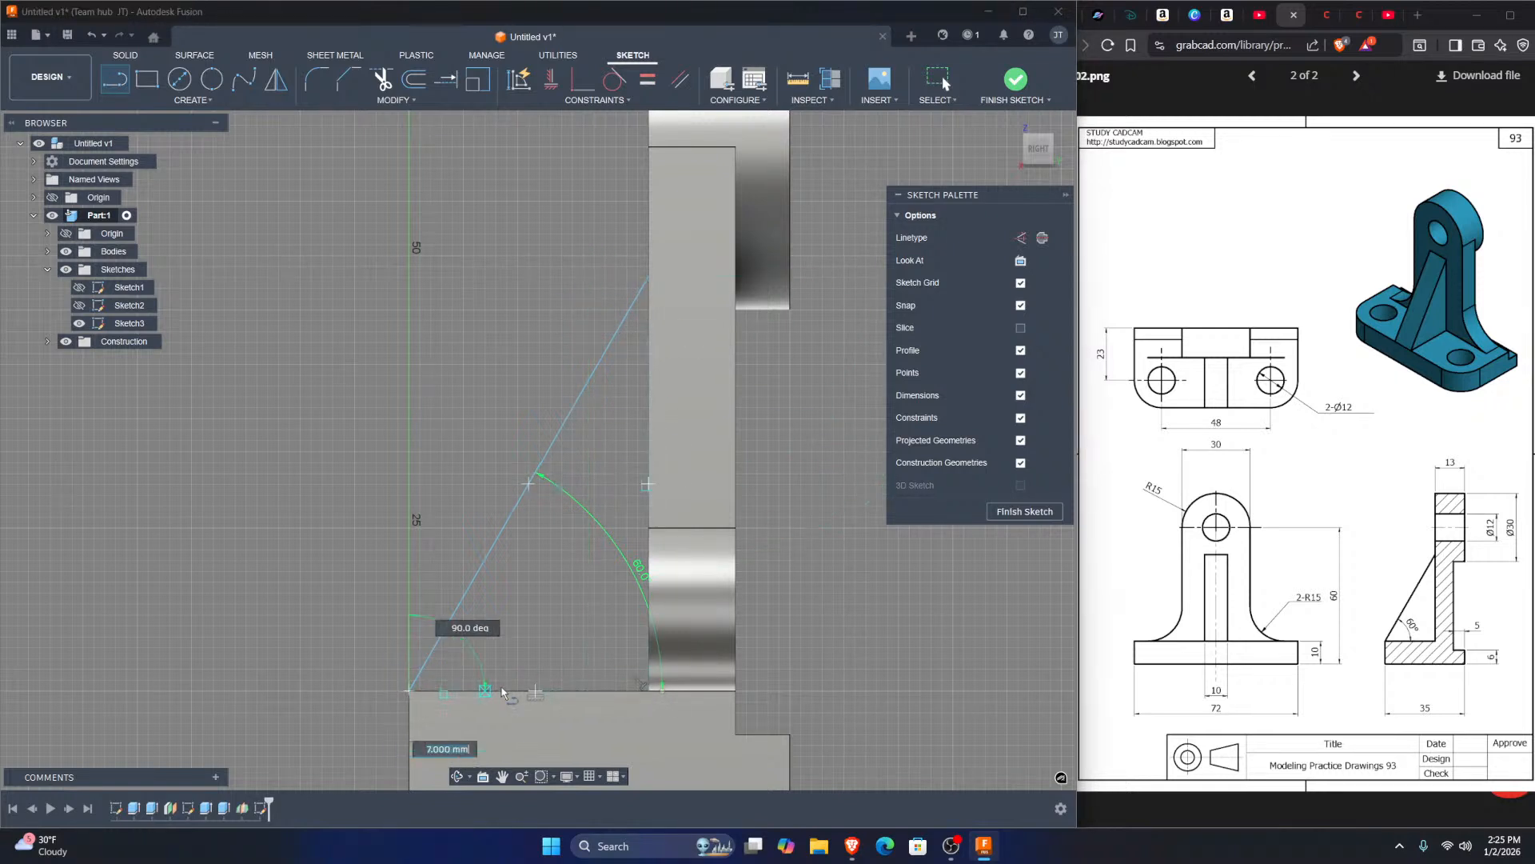
click(650, 691)
key(Escape)
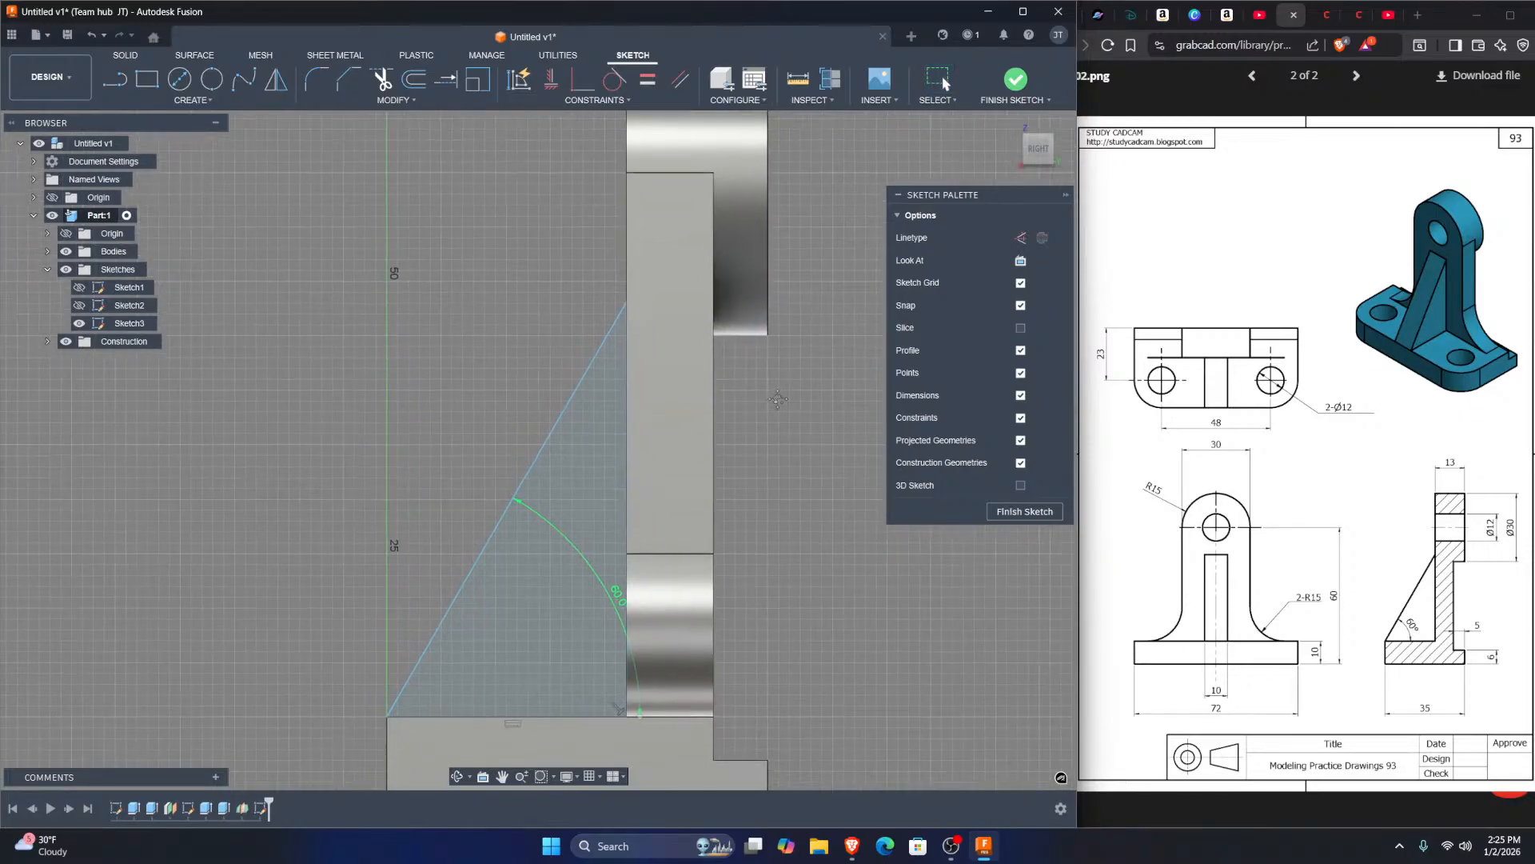
scroll(800, 380, down, 2)
shift+middle_drag(728, 370, 791, 416)
click(1018, 82)
Step: Extrude the triangular rib profile symmetrically by 5 mm on each side and join it to the bracket
shift+middle_drag(696, 411, 543, 517)
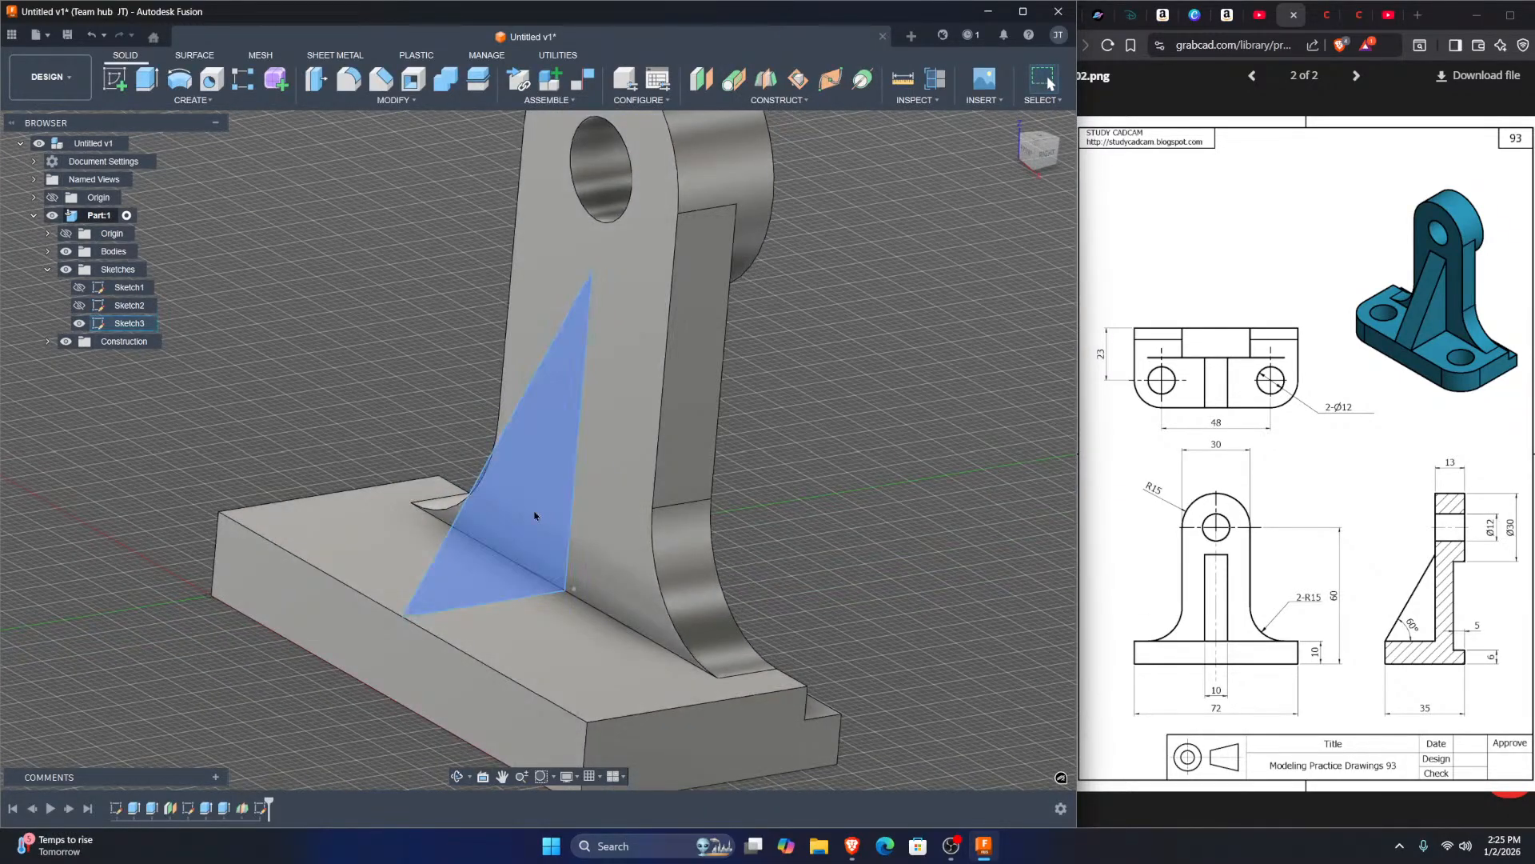
click(534, 514)
key(e)
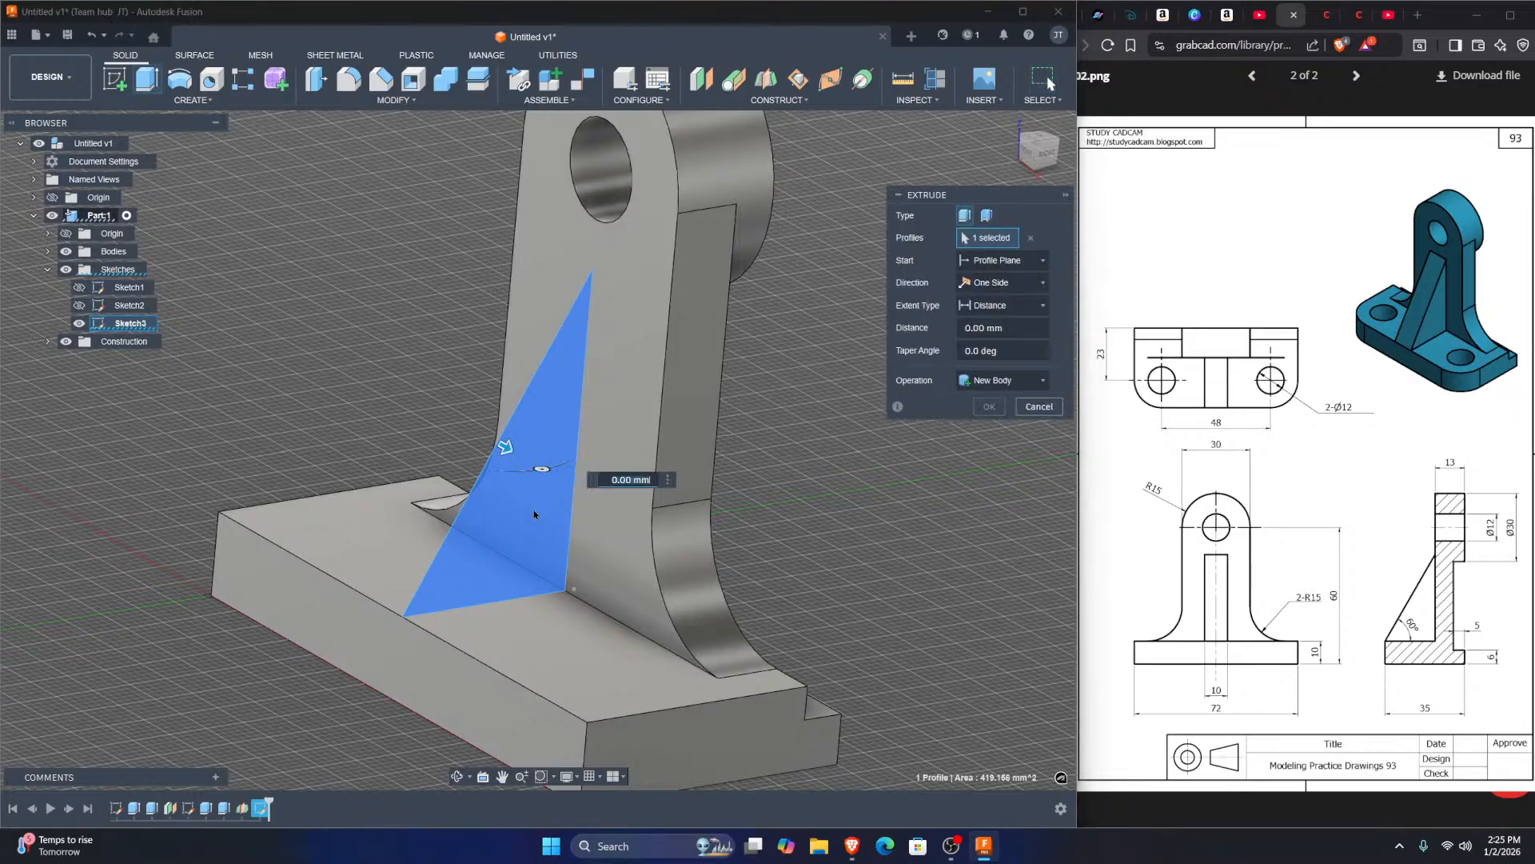
mouse_move(535, 480)
shift+middle_down()
mouse_move(610, 424)
mouse_move(512, 456)
mouse_move(543, 470)
shift+middle_up()
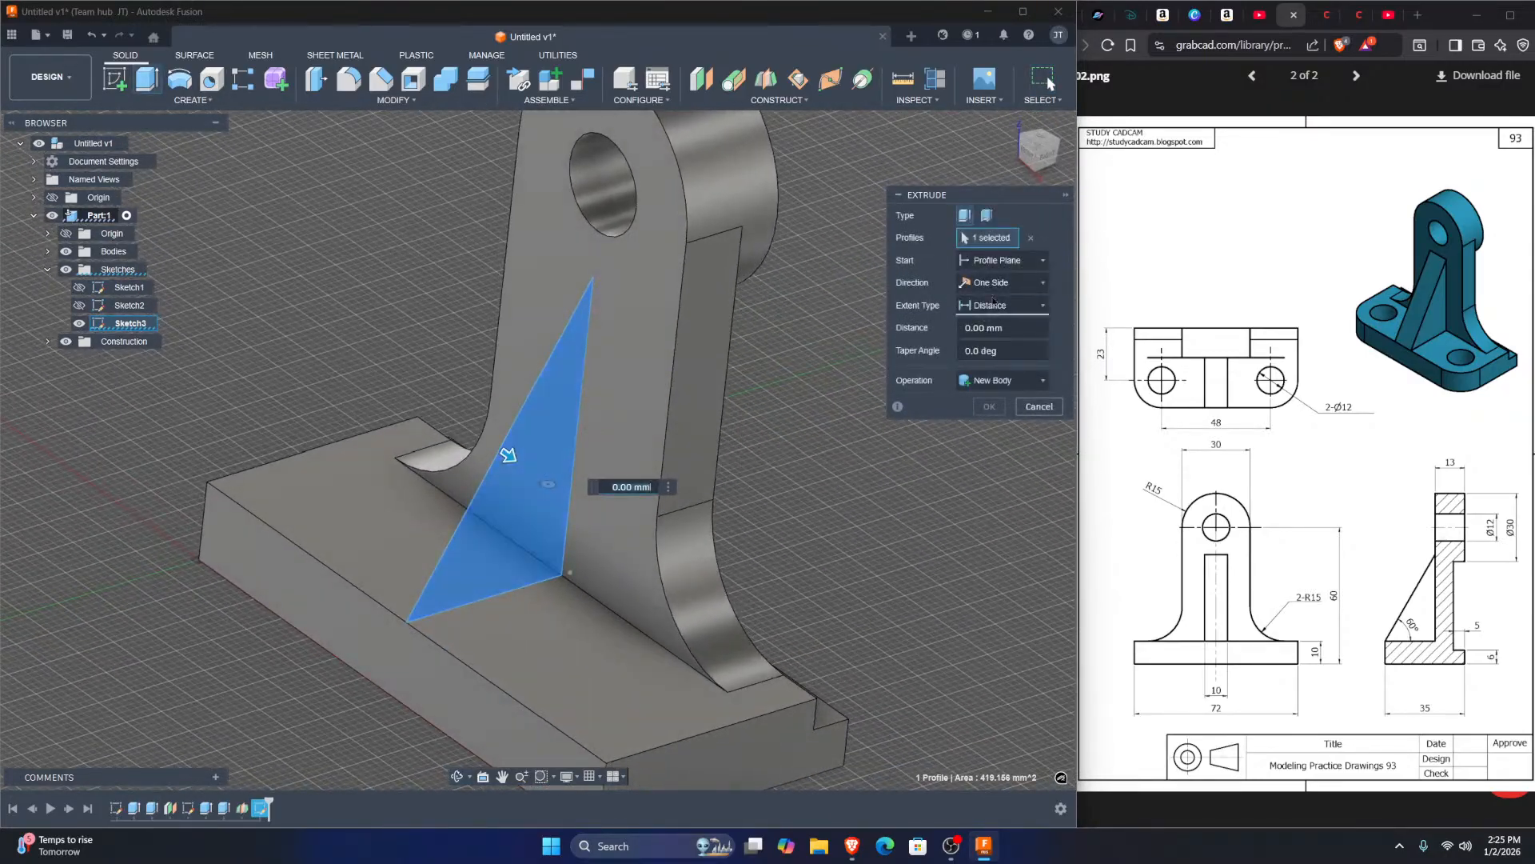
click(1043, 284)
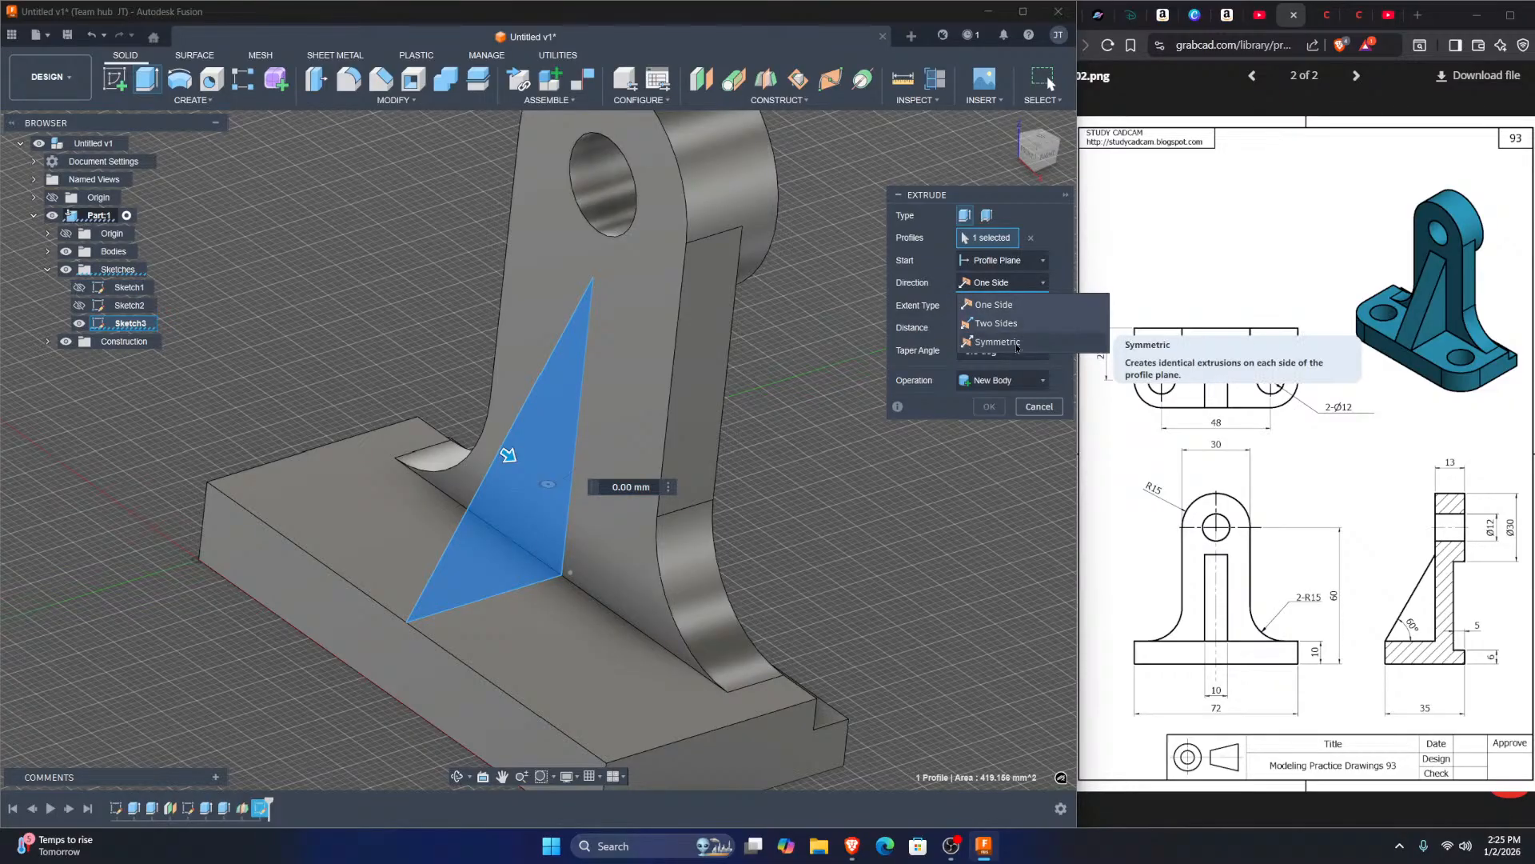
click(1014, 343)
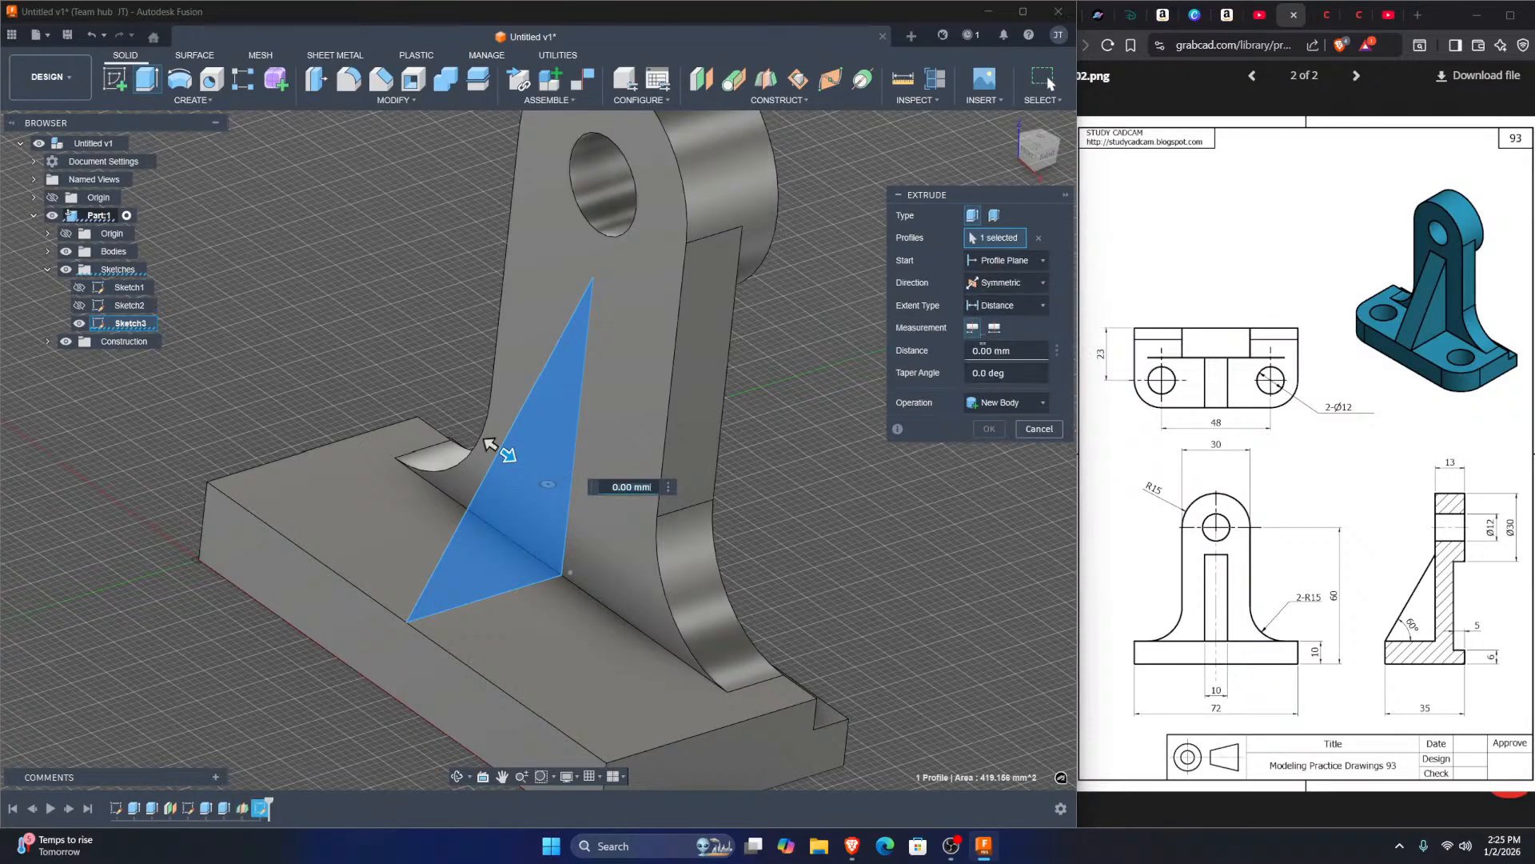
drag(509, 457, 531, 472)
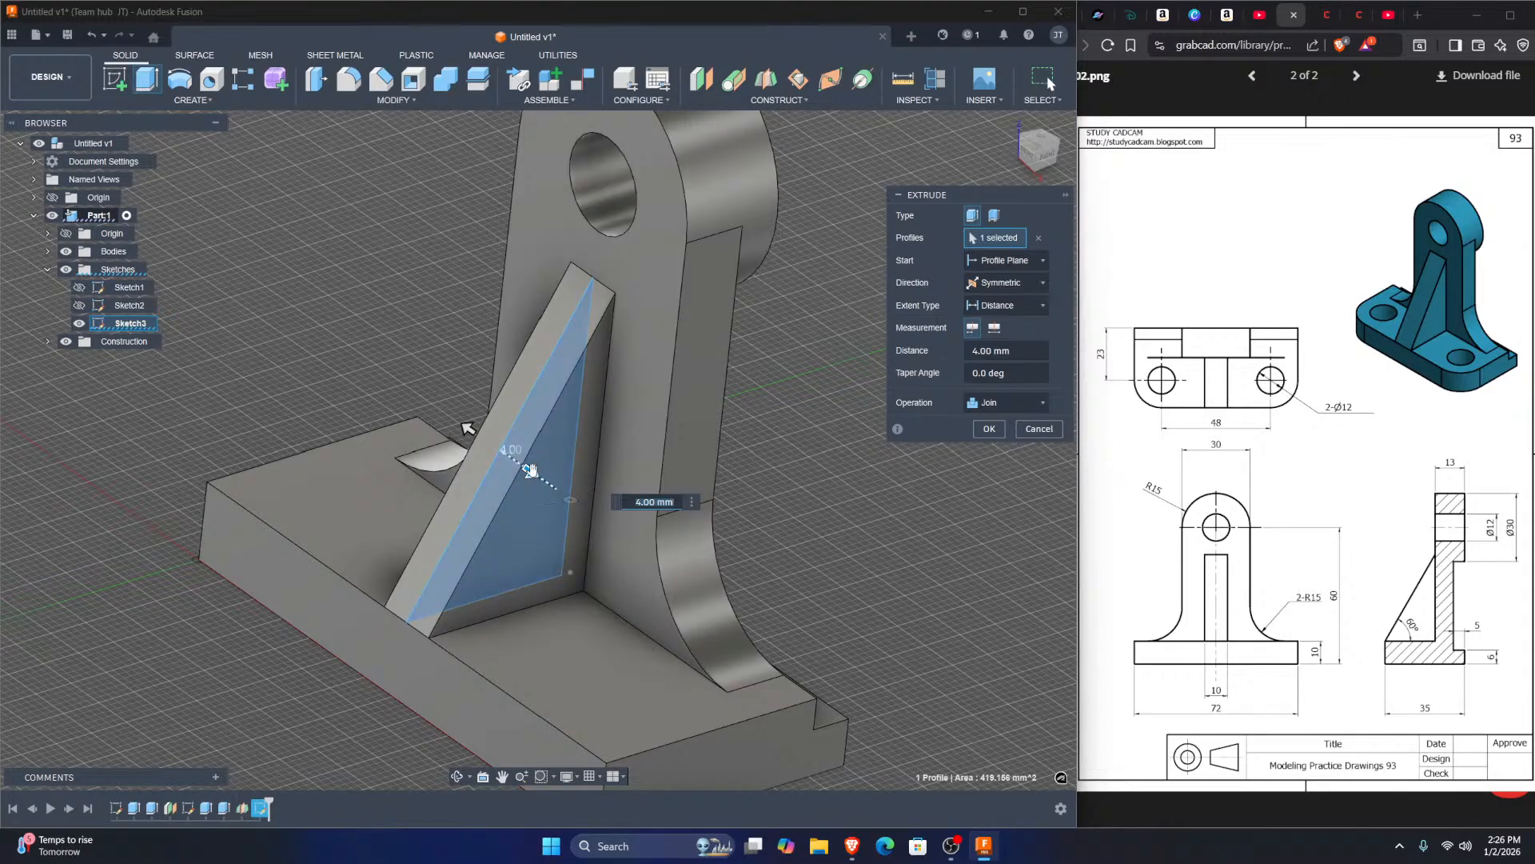
drag(530, 469, 536, 475)
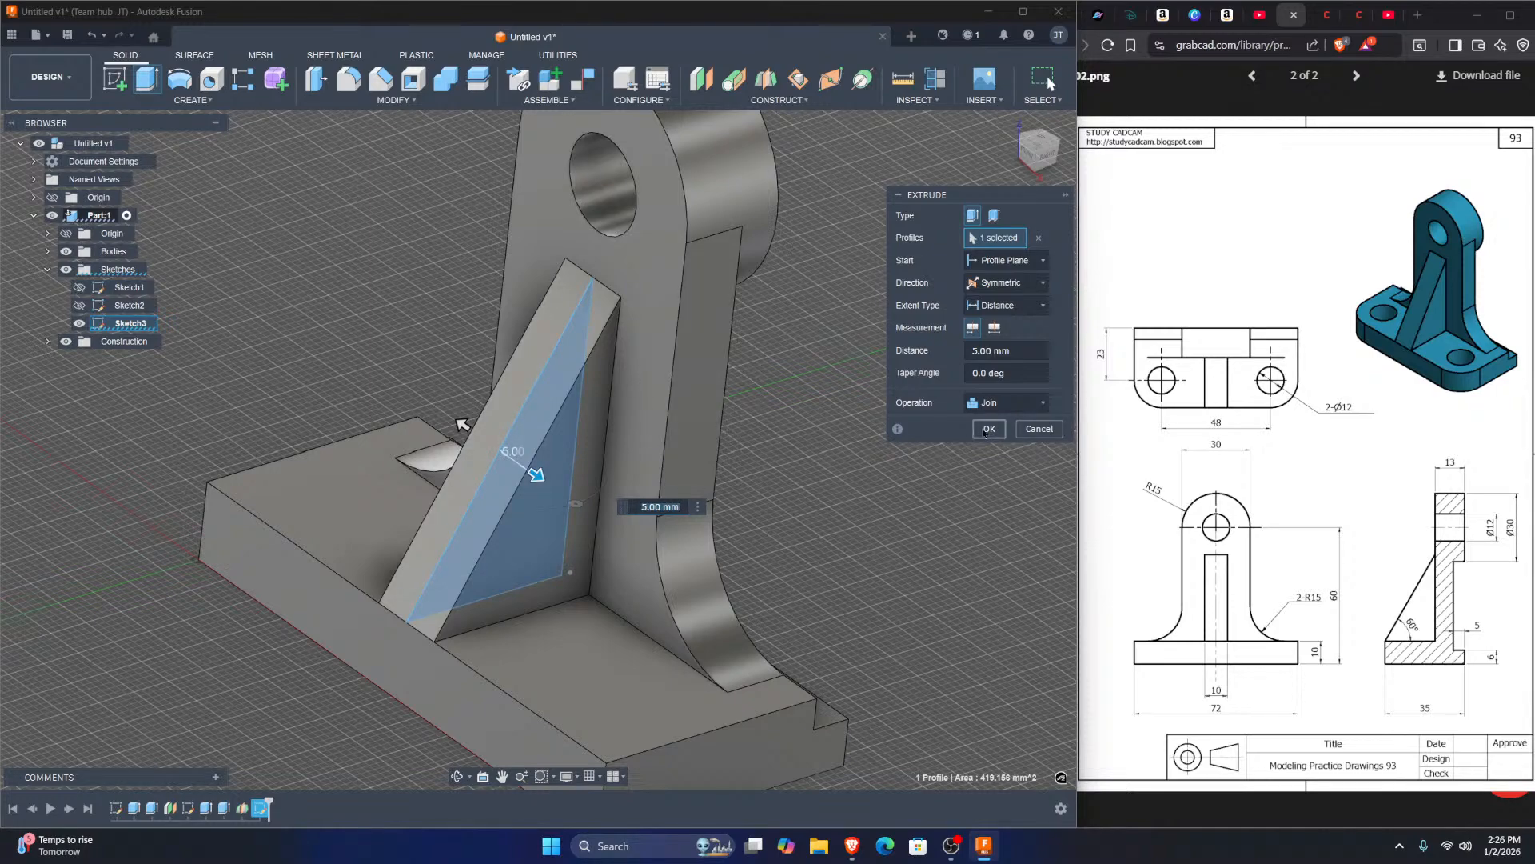
click(988, 429)
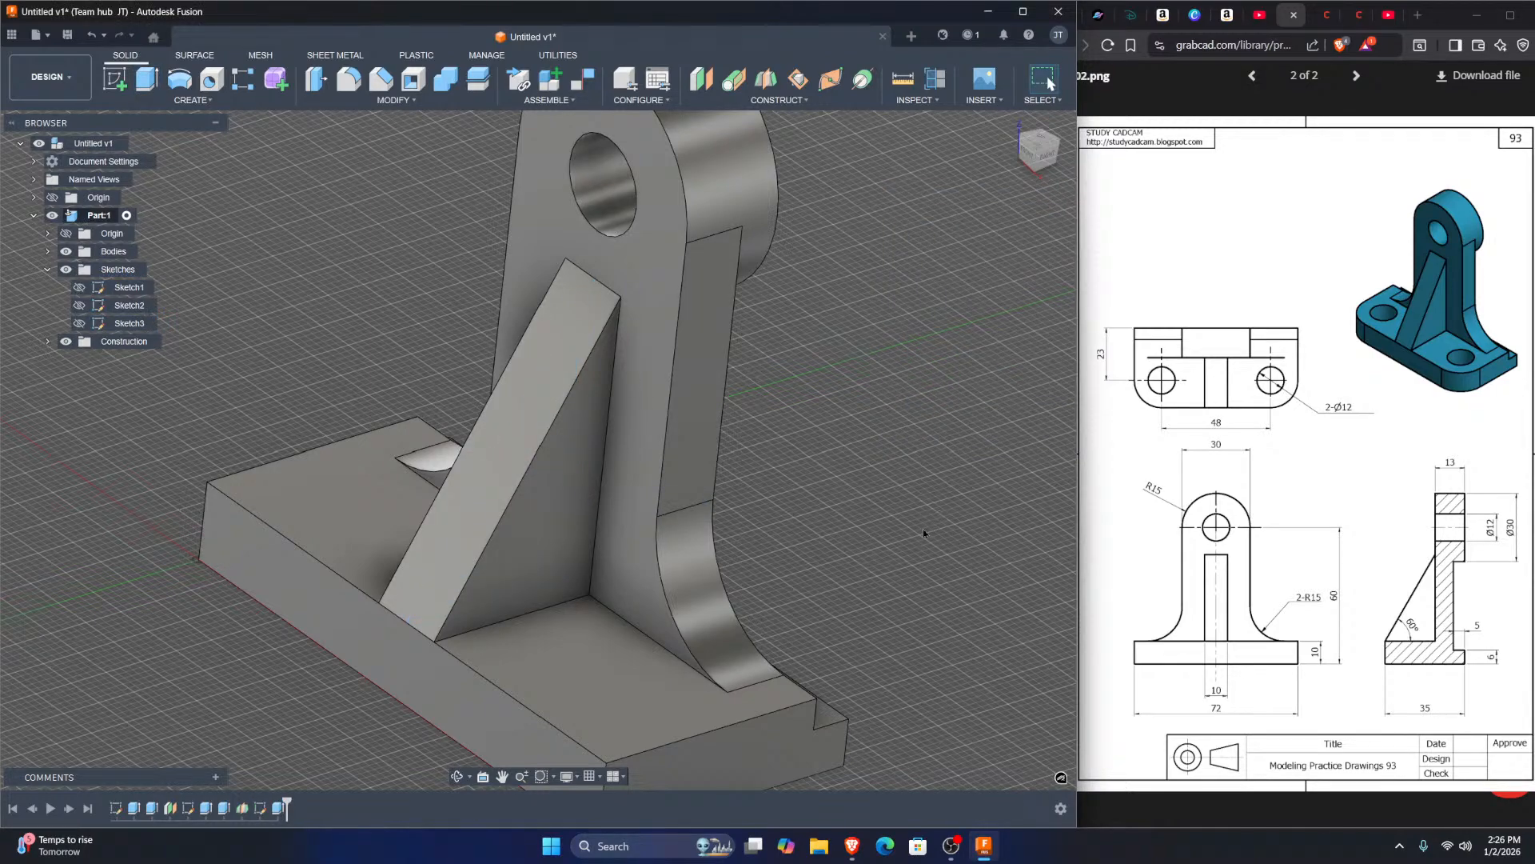
Step: Place a simple hole, 13 mm in diameter and depth, on the base's top face about 16 mm left of the rib
shift+middle_drag(953, 540, 832, 412)
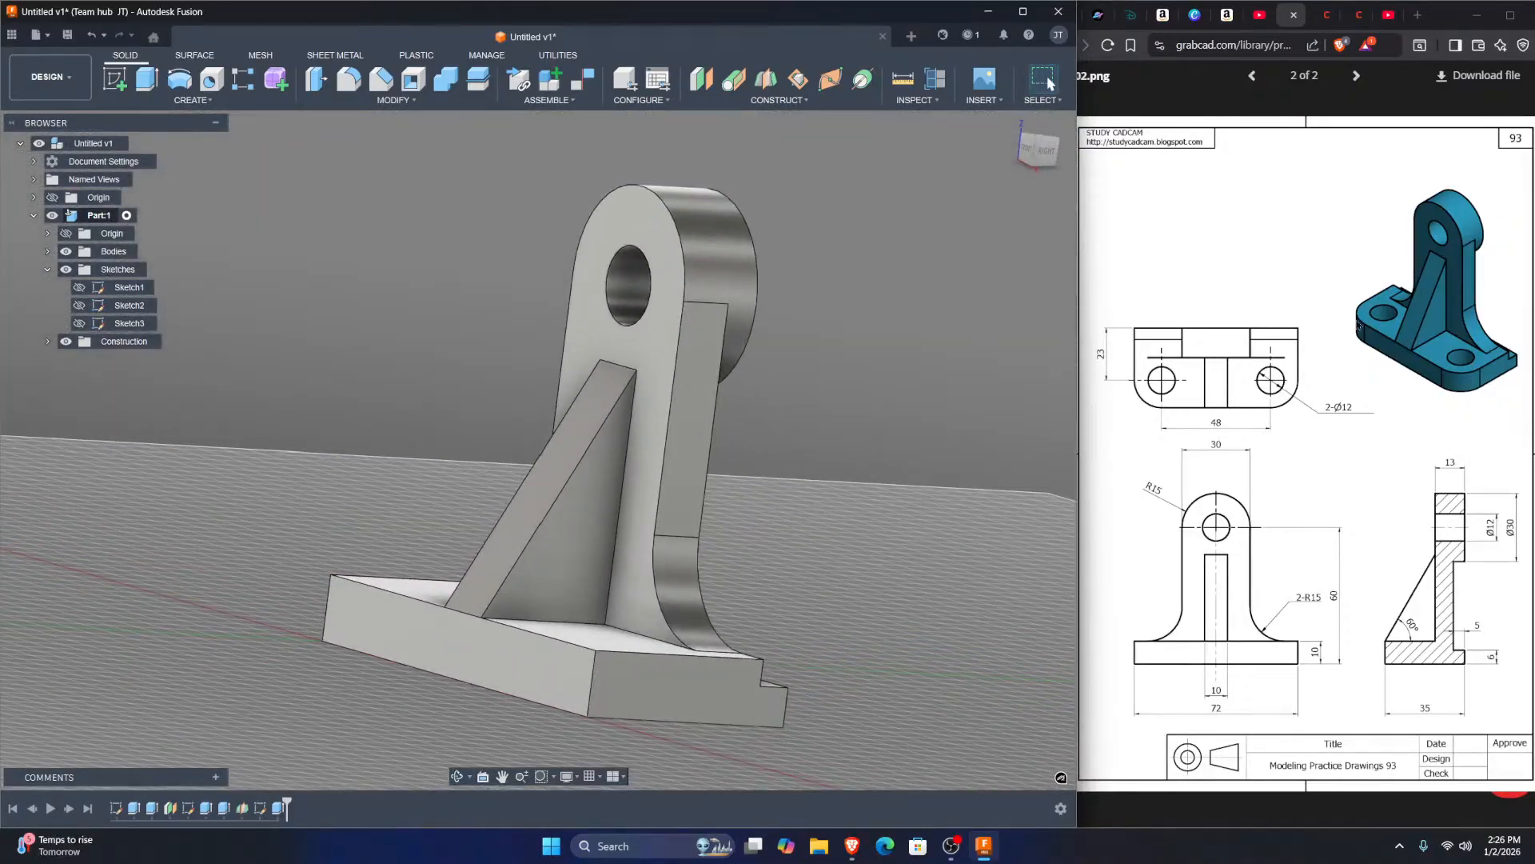
shift+middle_drag(894, 518, 913, 577)
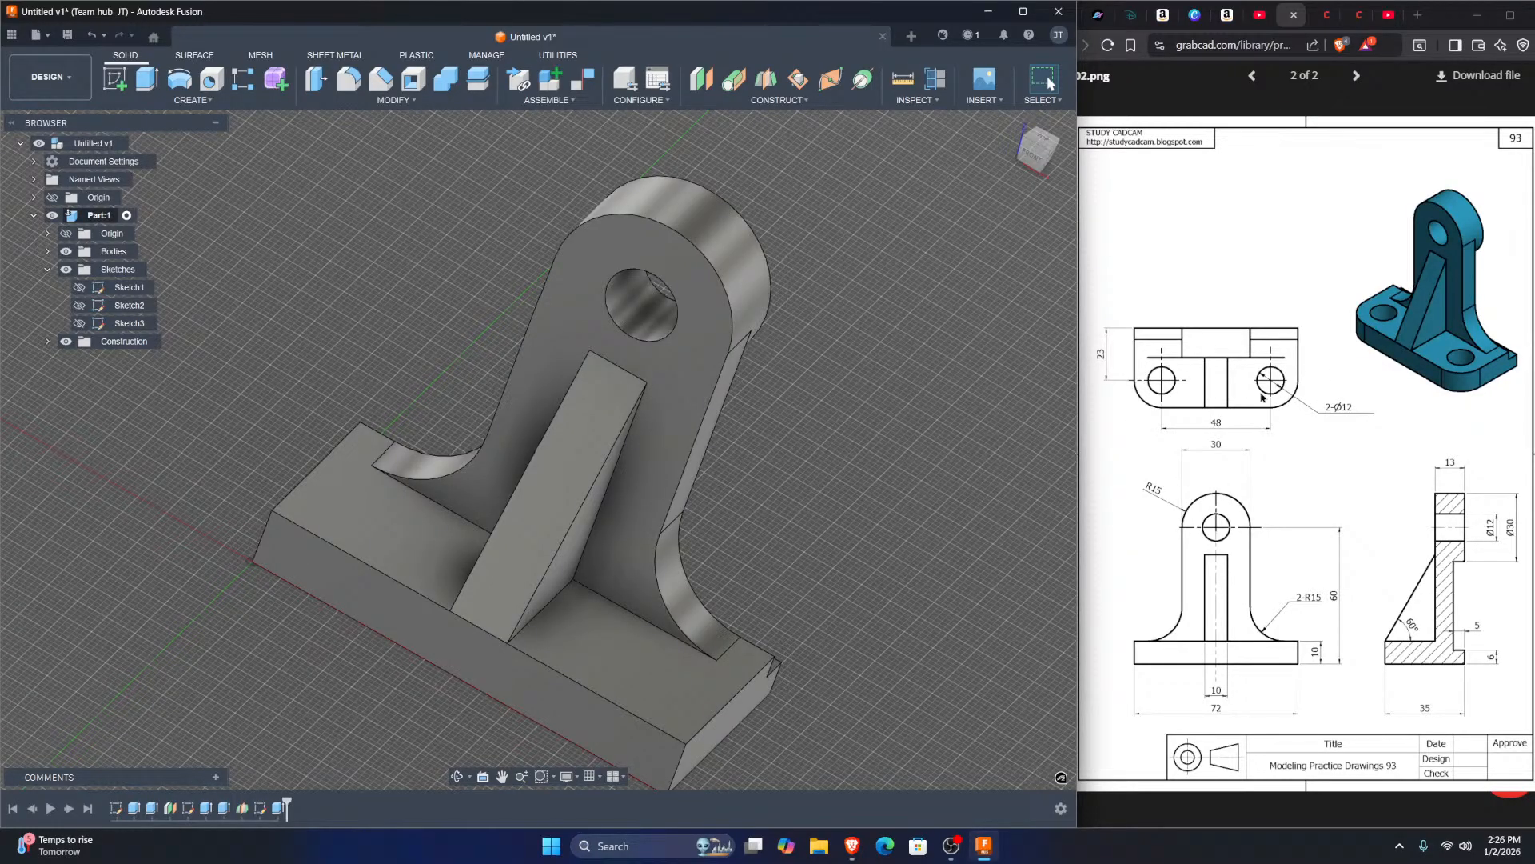
click(1038, 140)
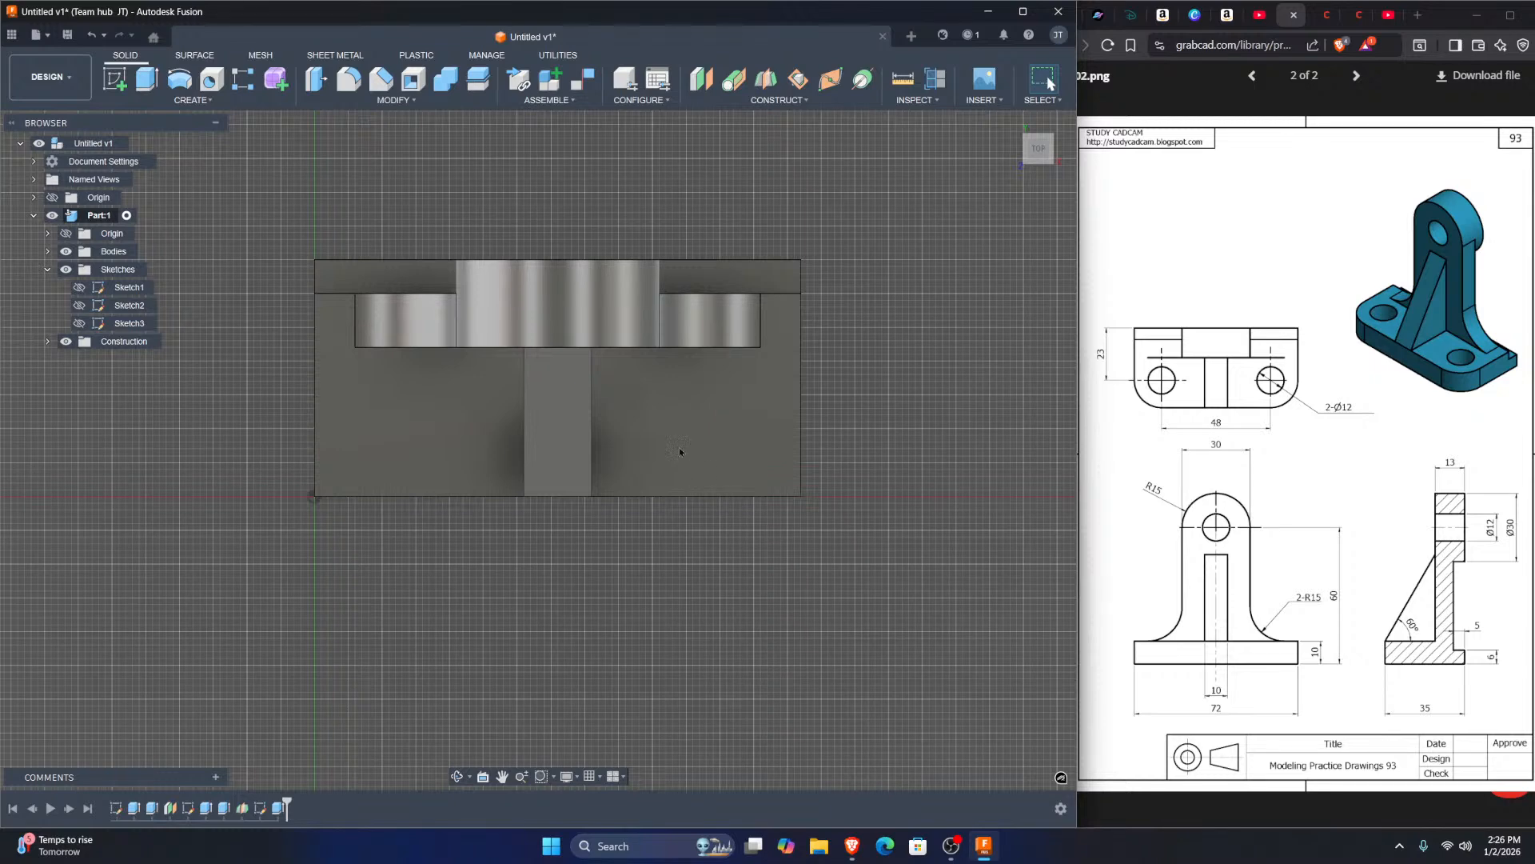
middle_drag(663, 428, 754, 439)
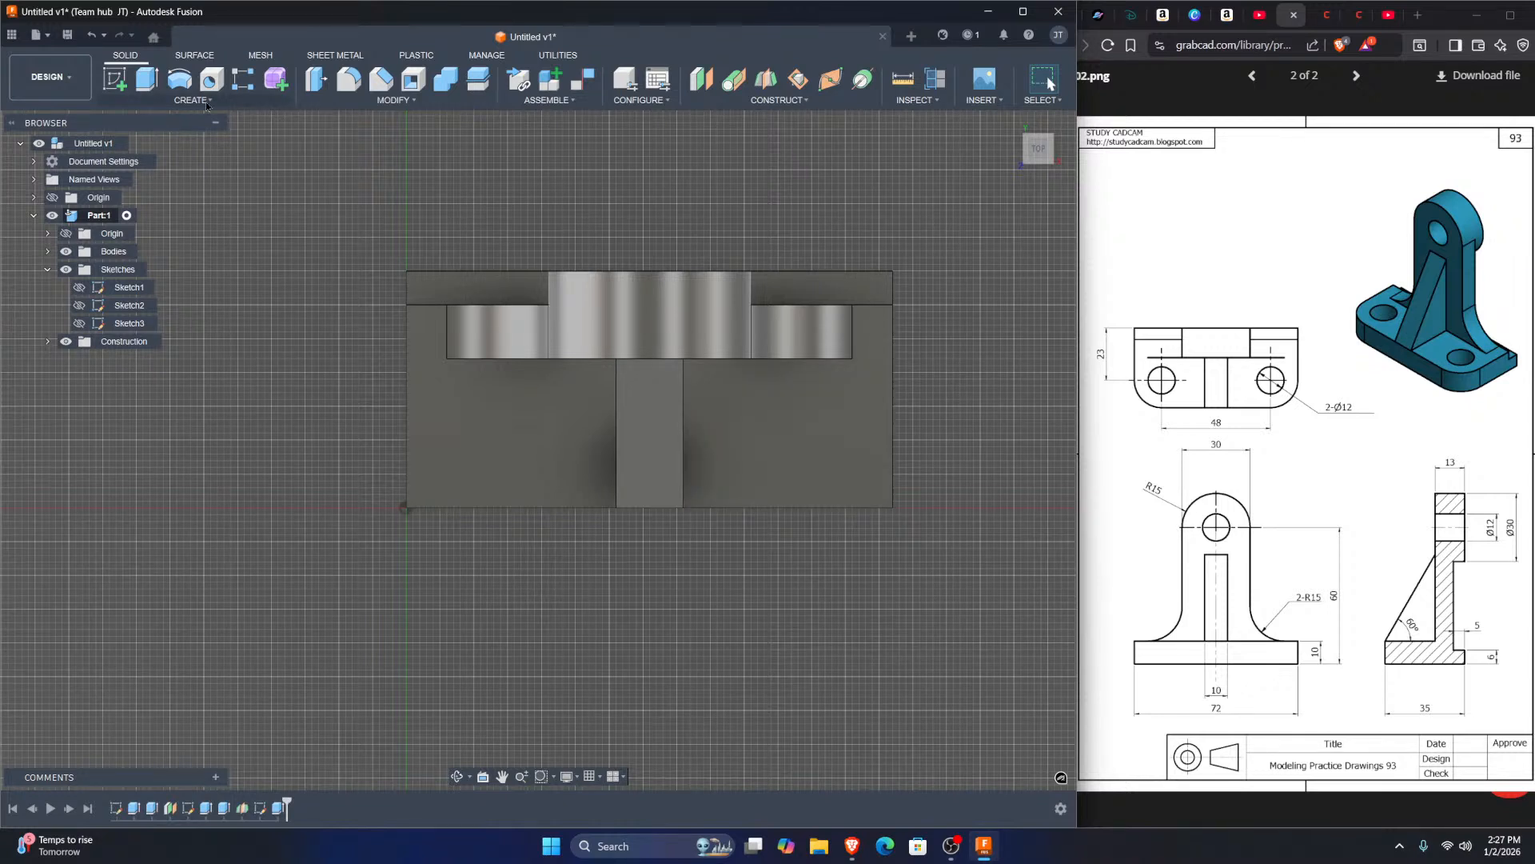
click(397, 100)
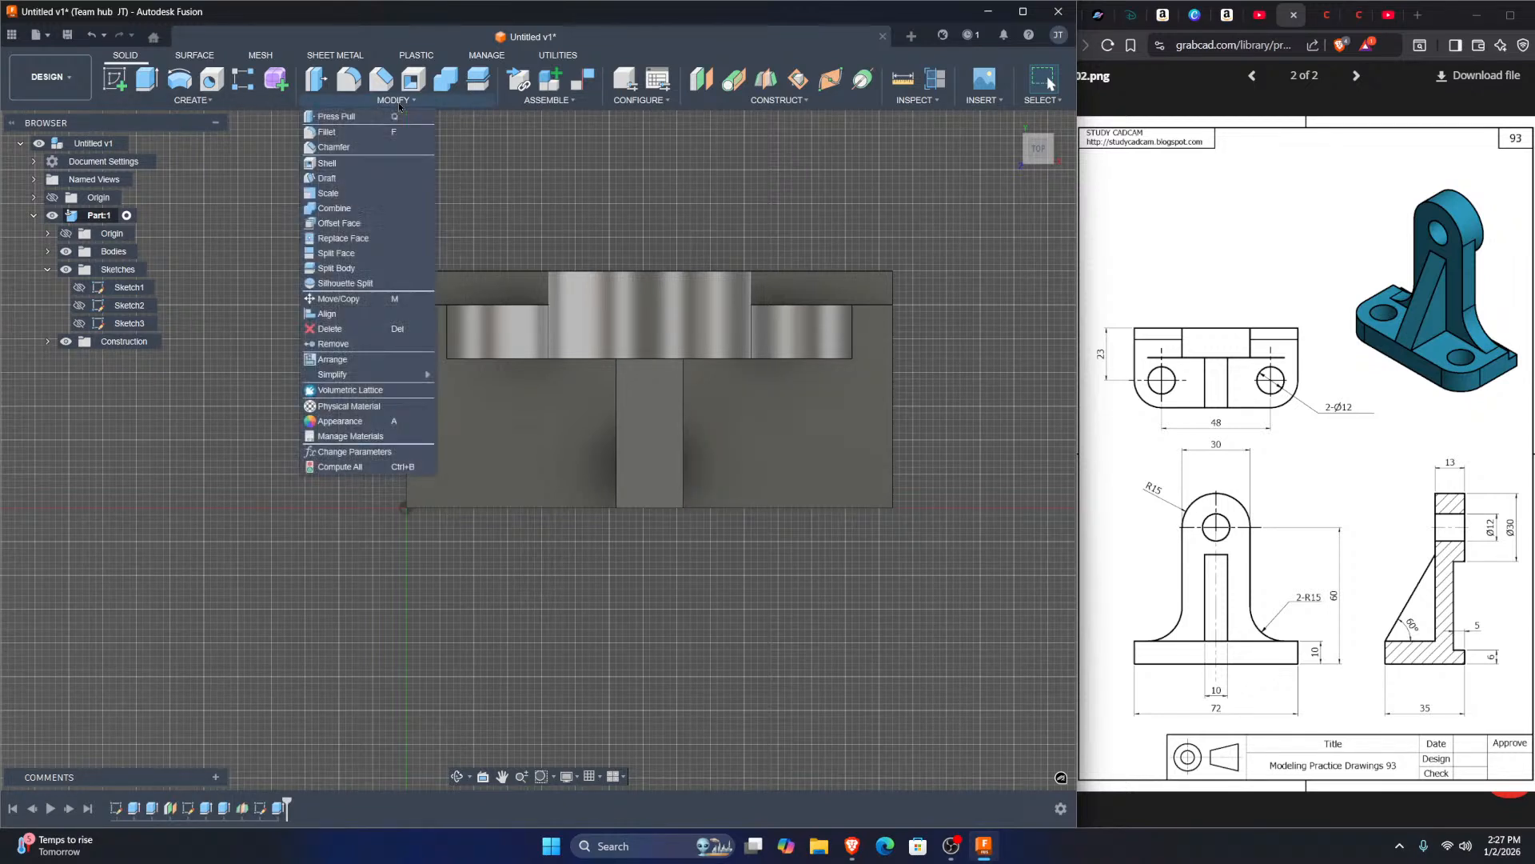
click(192, 100)
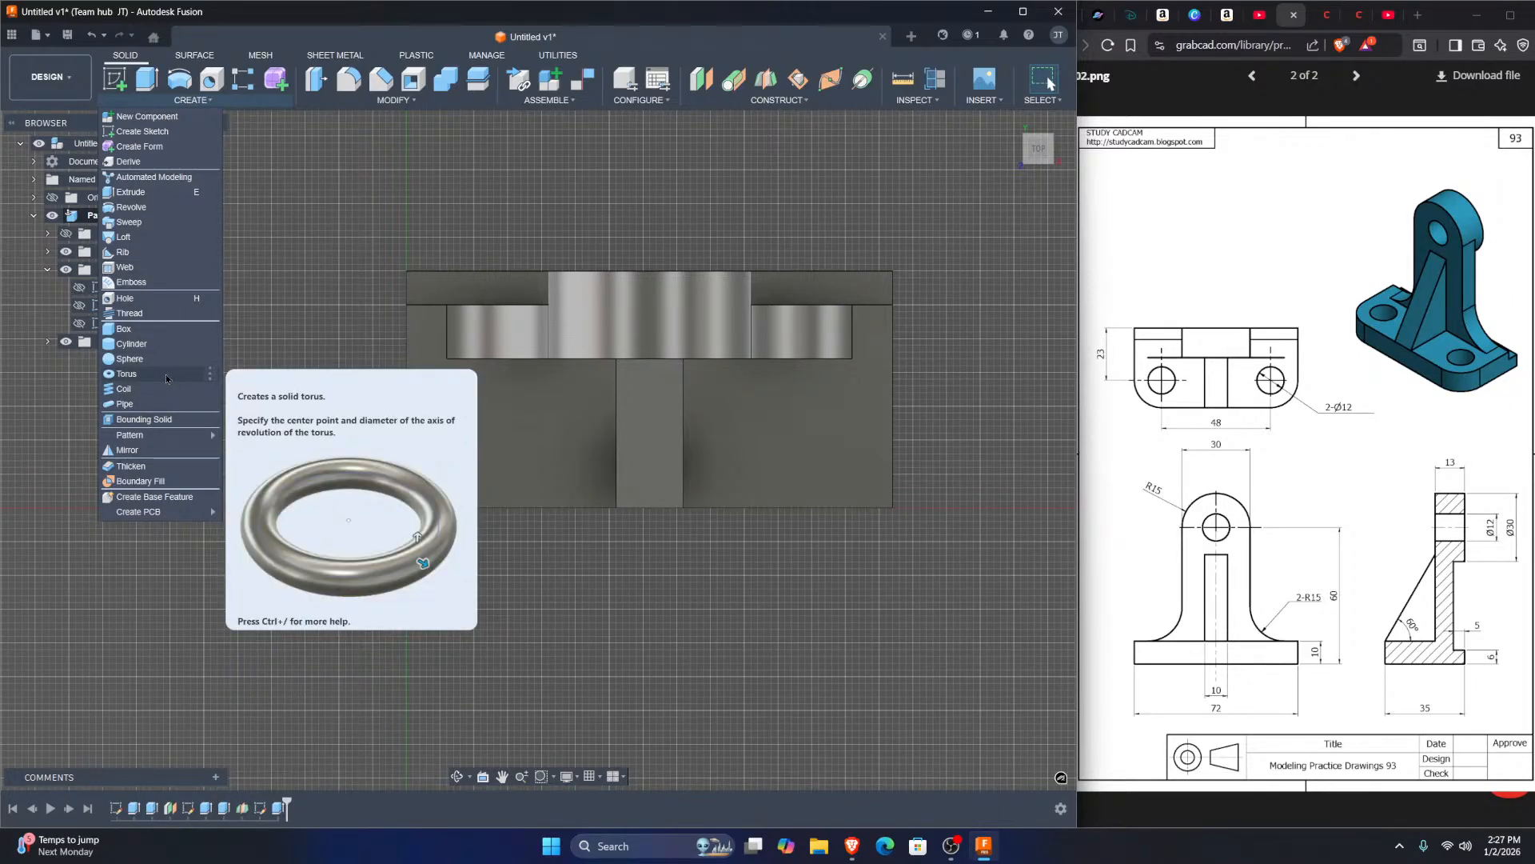
click(156, 299)
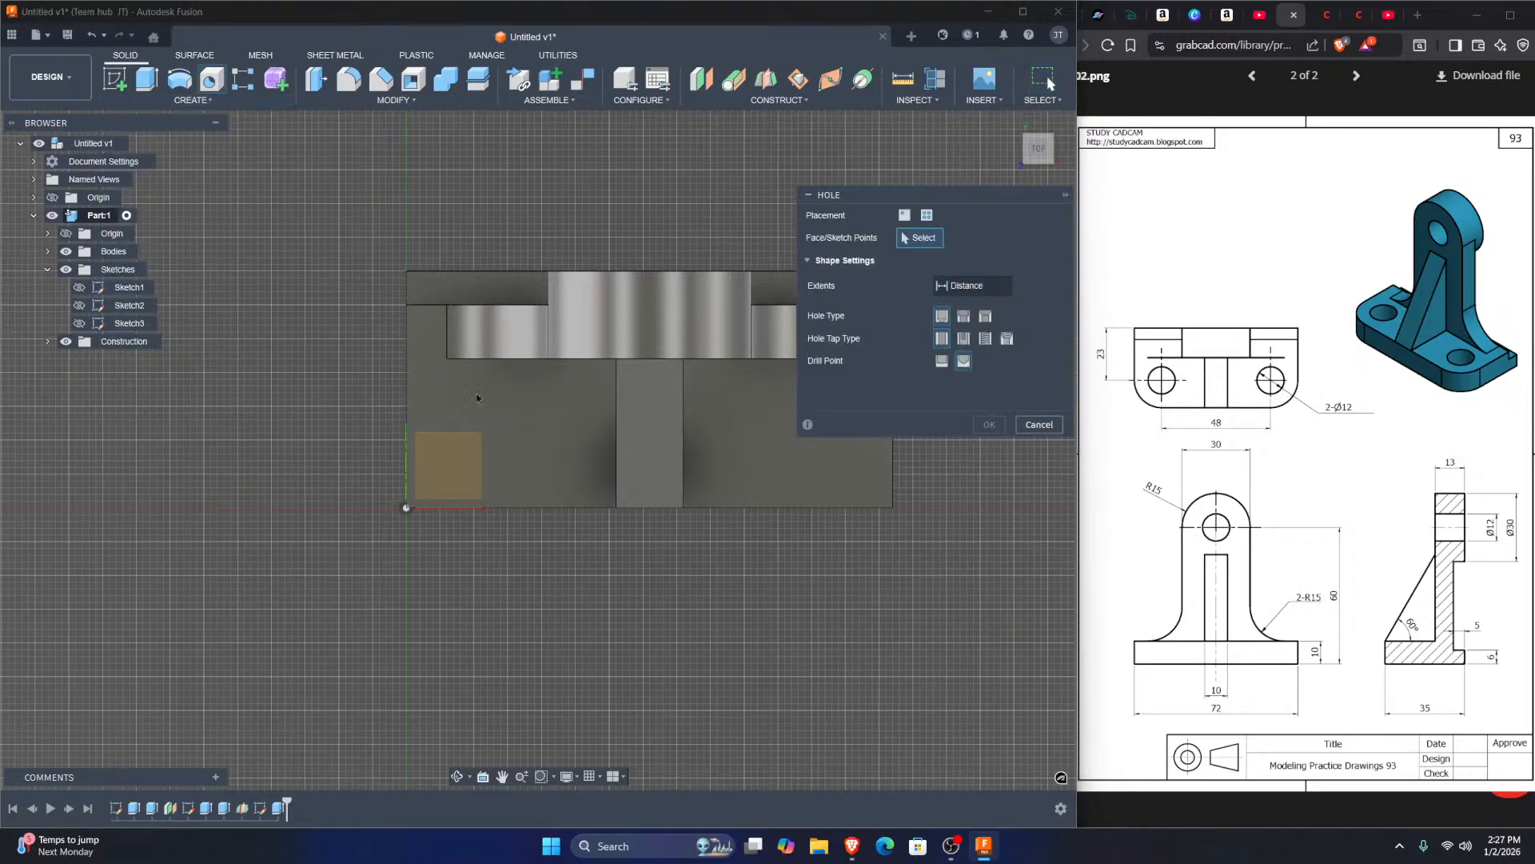
click(525, 422)
mouse_move(526, 422)
mouse_down()
mouse_move(493, 435)
mouse_move(505, 426)
mouse_up()
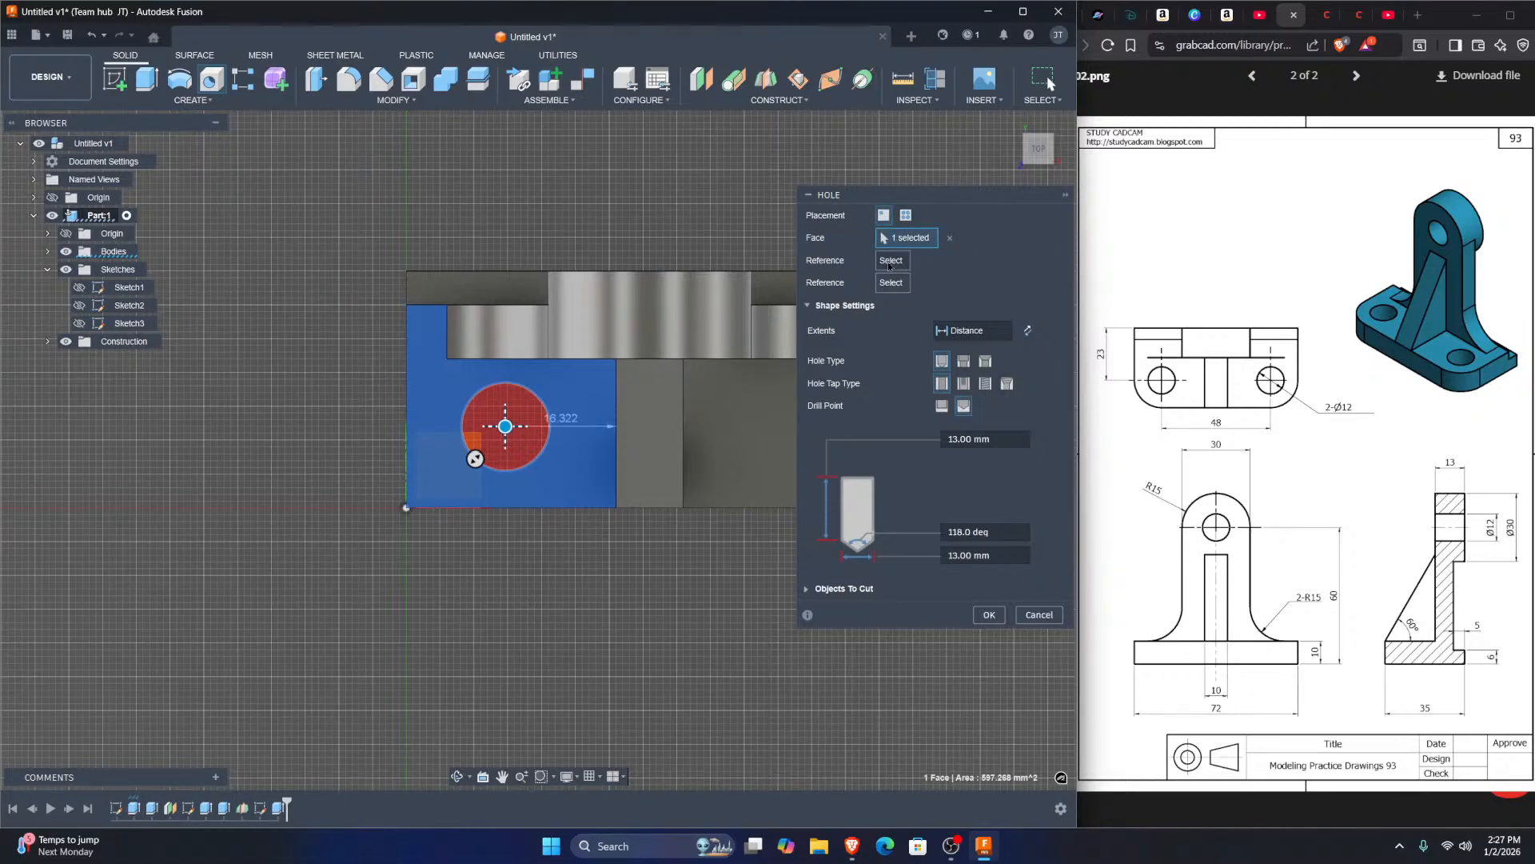
Step: Set the hole centre's distance from the base's rear edge to 23 mm and create the hole
click(403, 277)
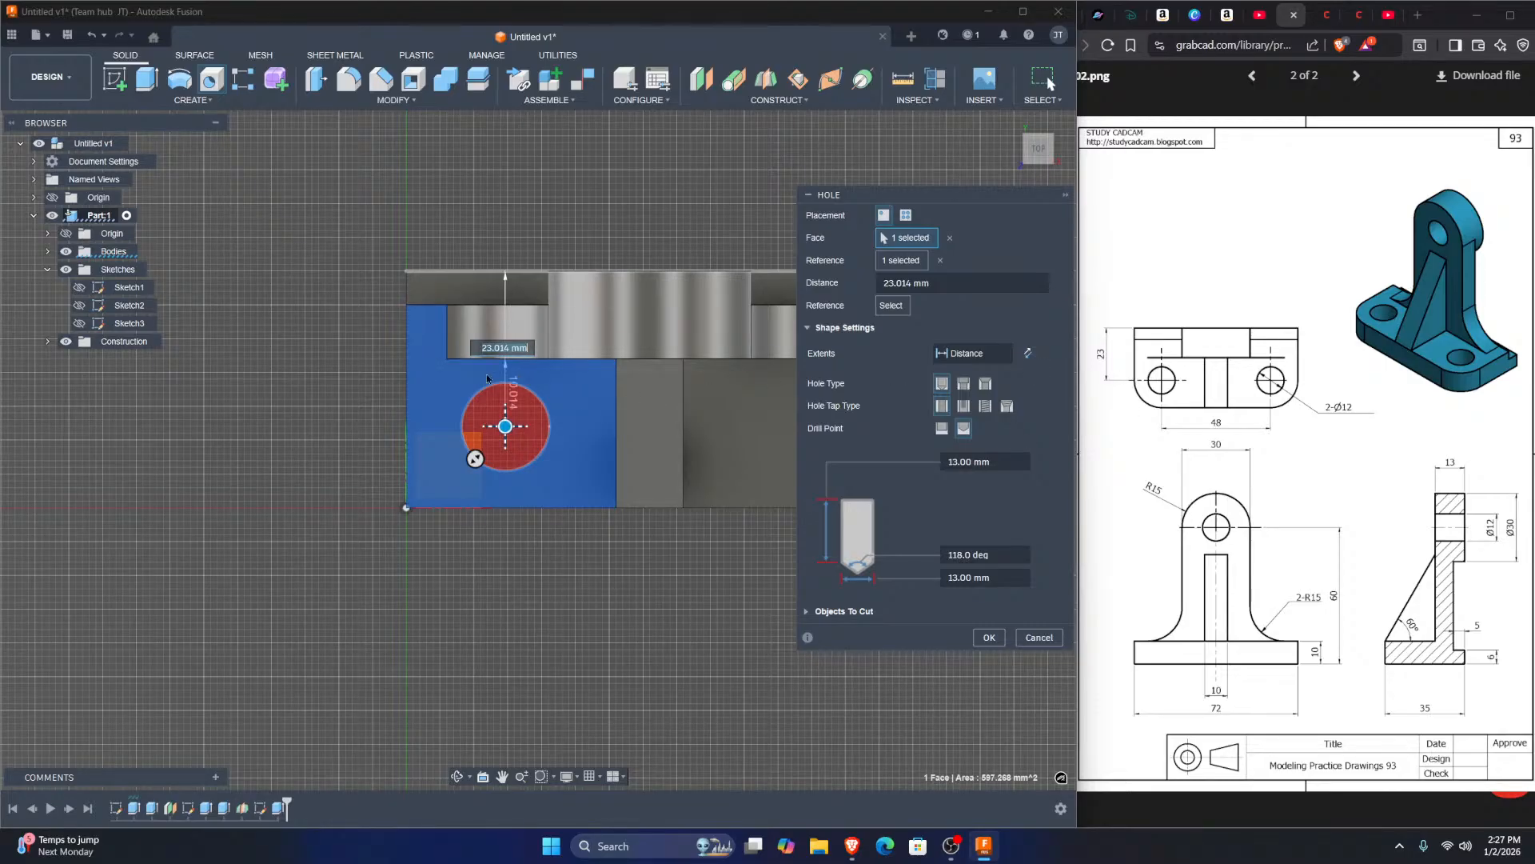
text(23)
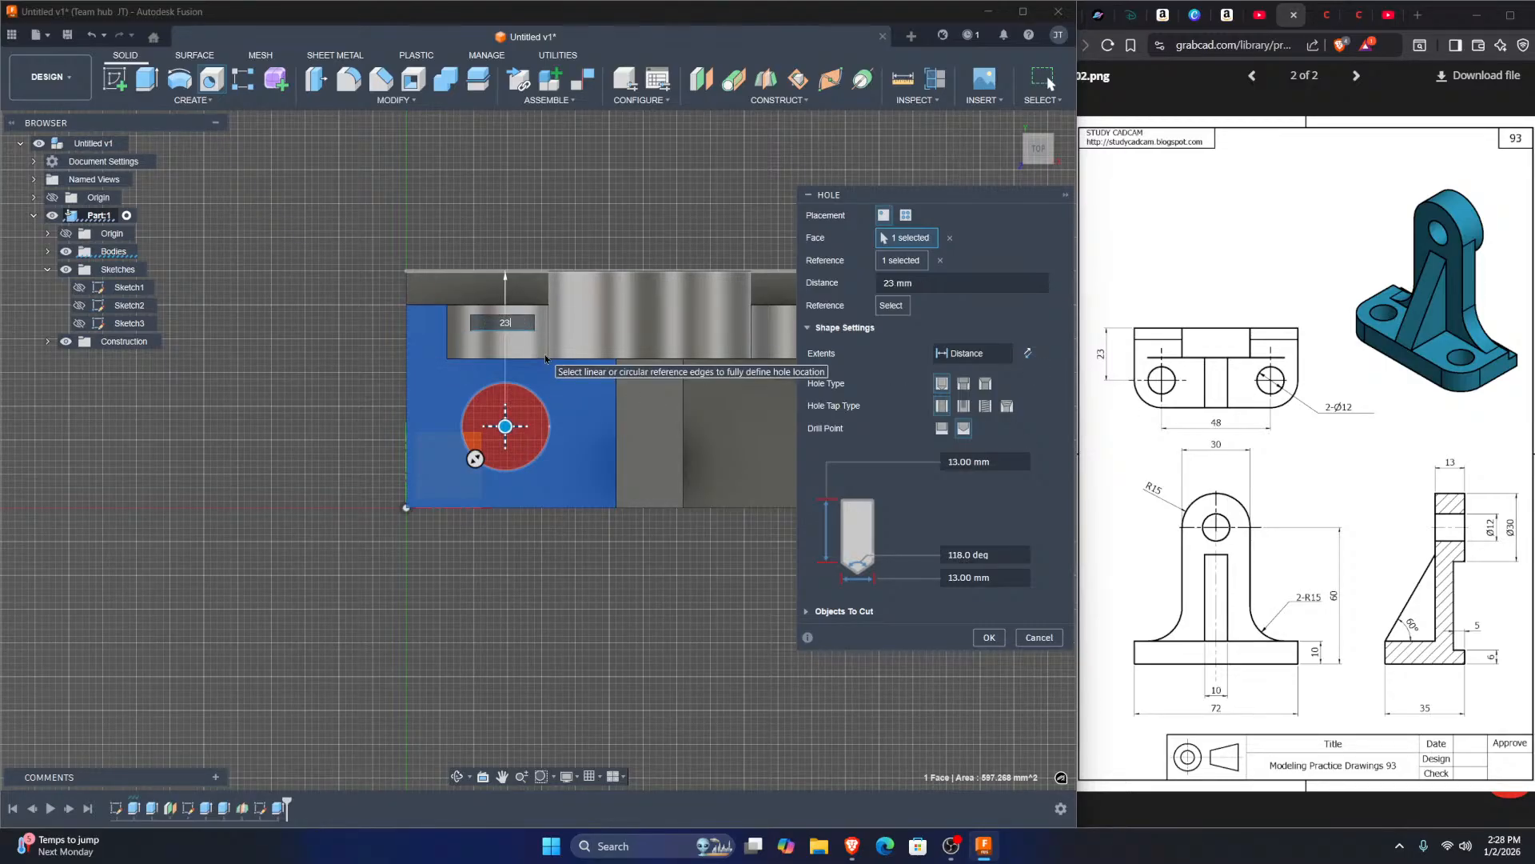
key(Return)
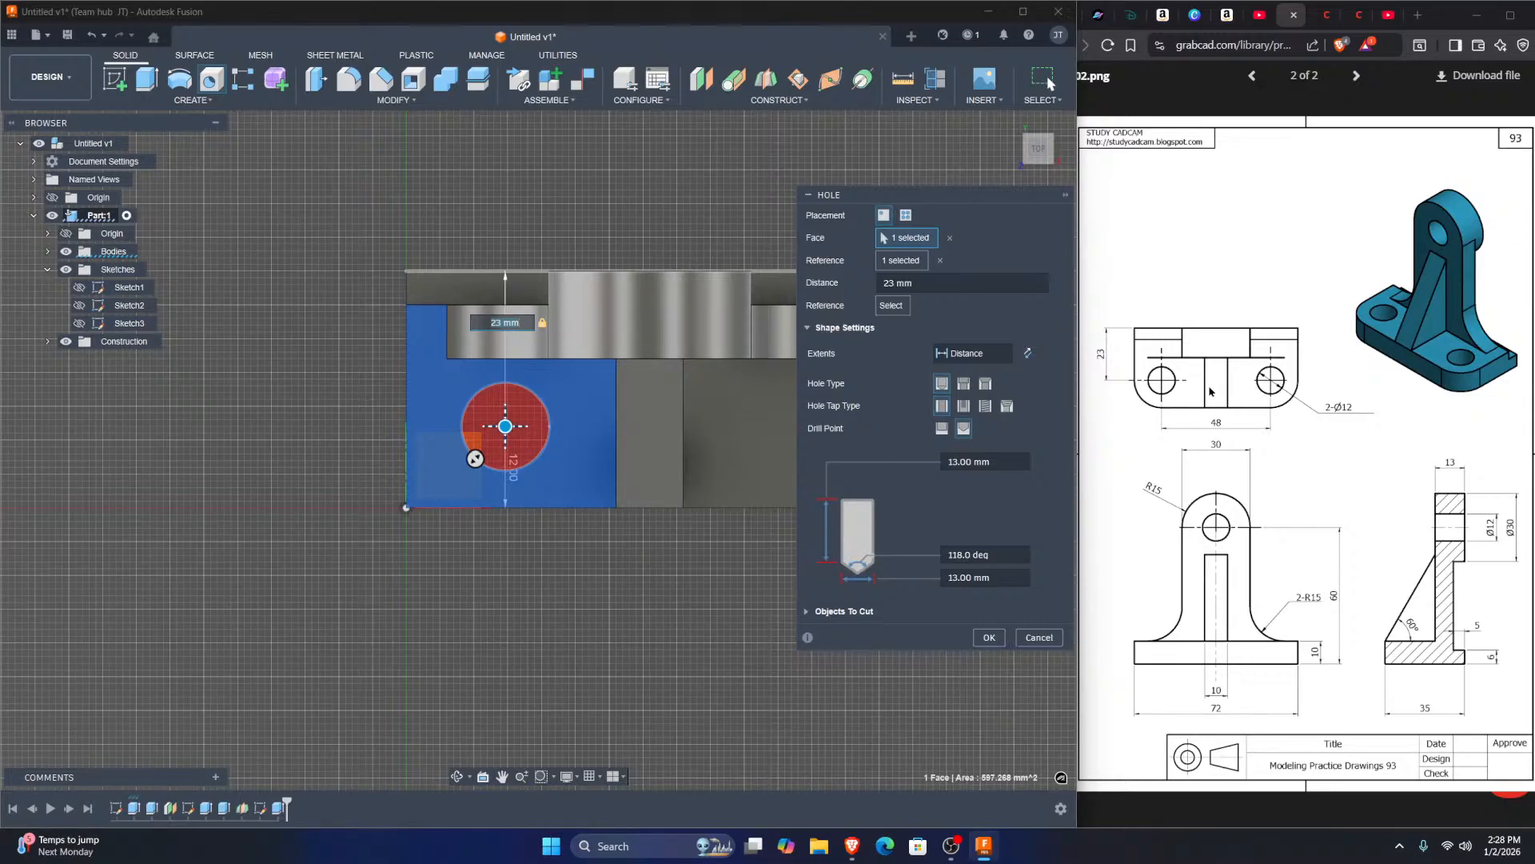
click(988, 637)
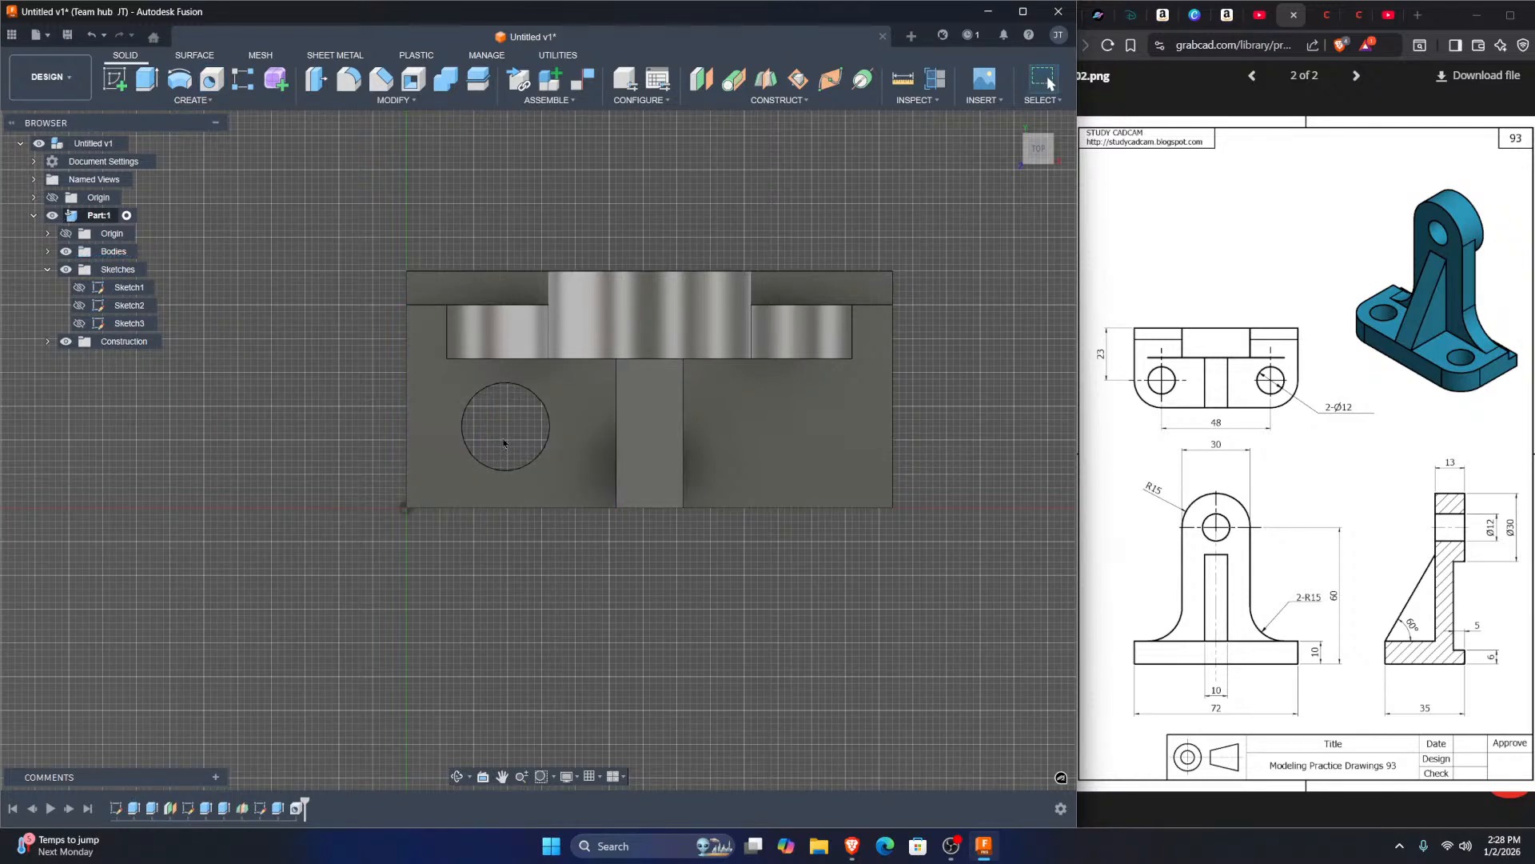
Step: Set up a Mirror with the object type Features and choose the existing hole in the base as the object
shift+middle_drag(538, 557, 961, 264)
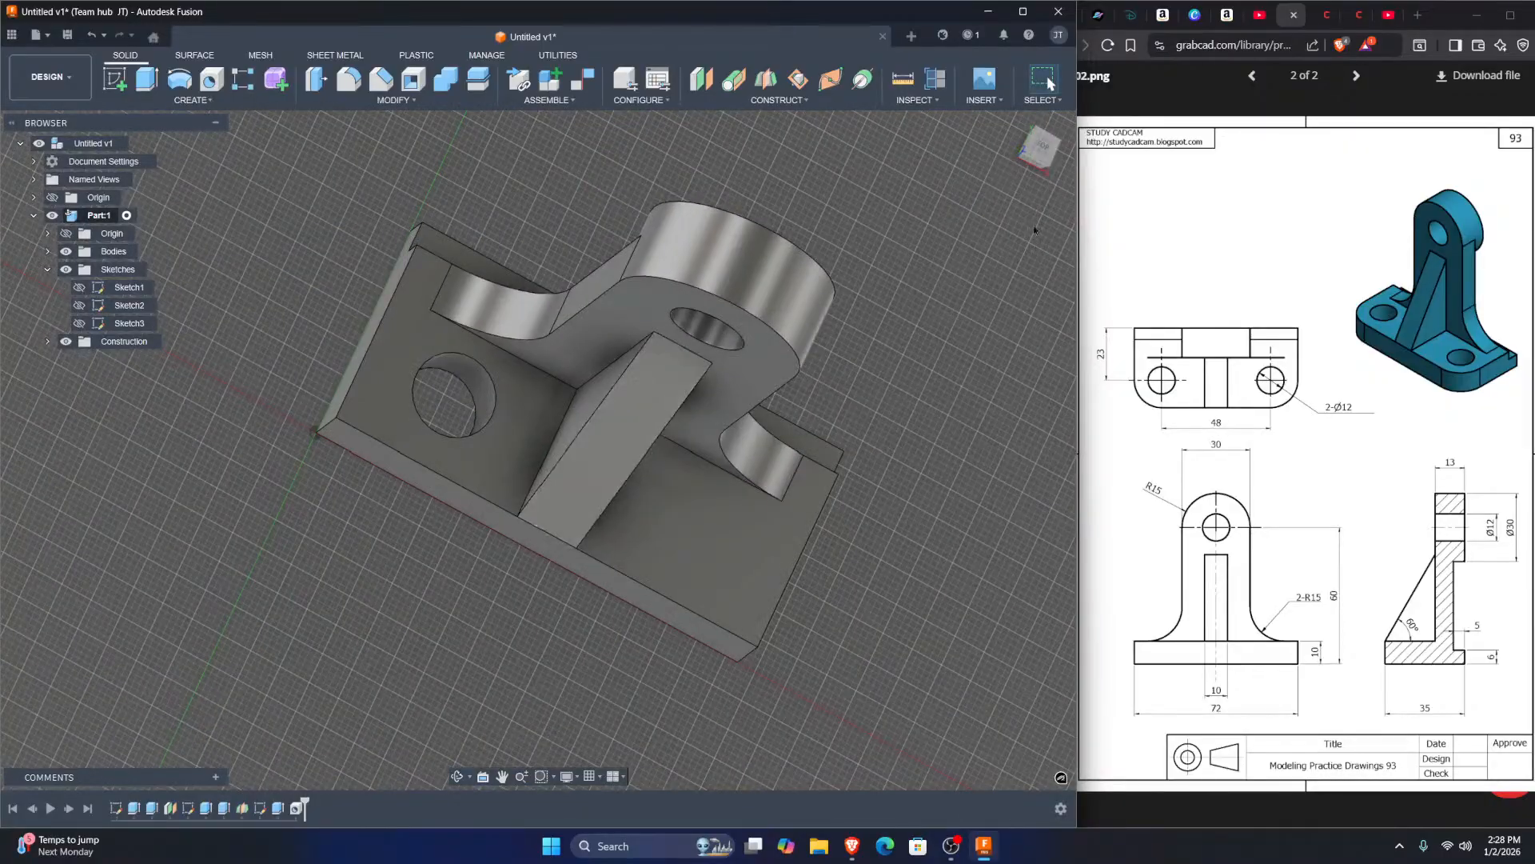
click(1041, 144)
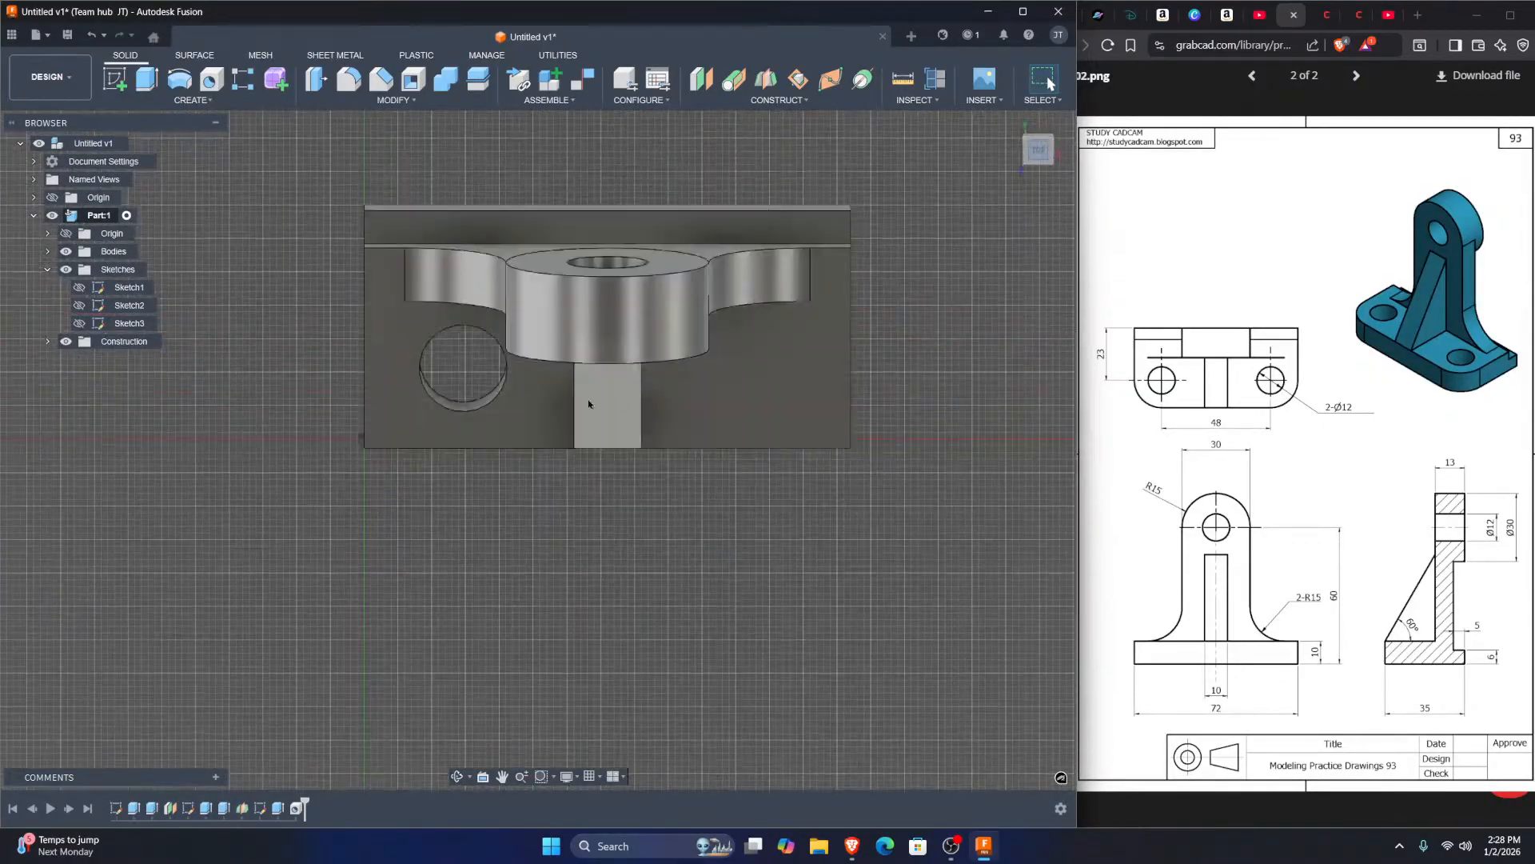
click(372, 102)
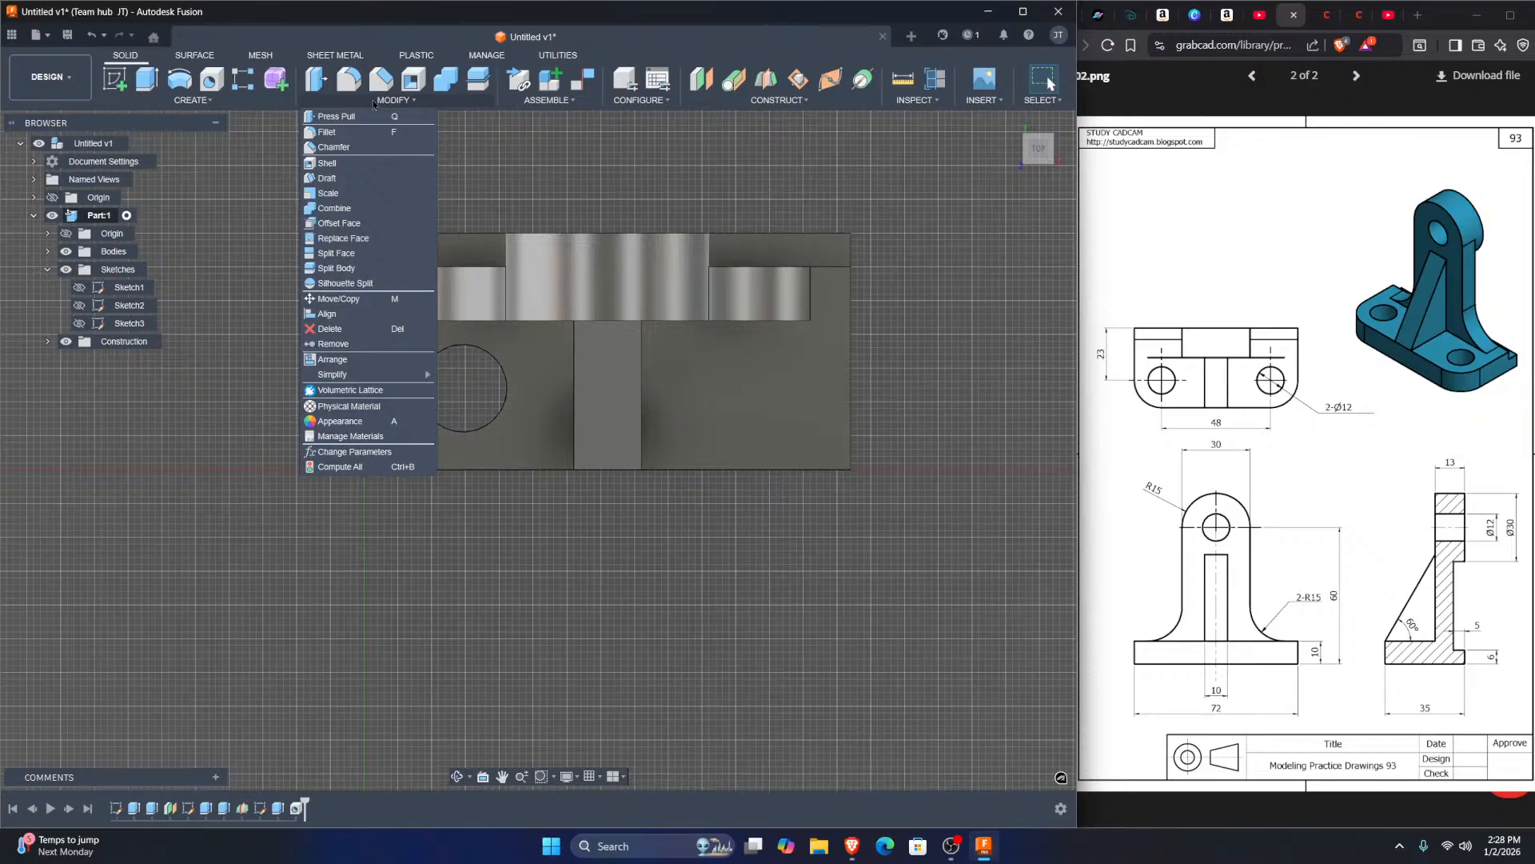
click(189, 100)
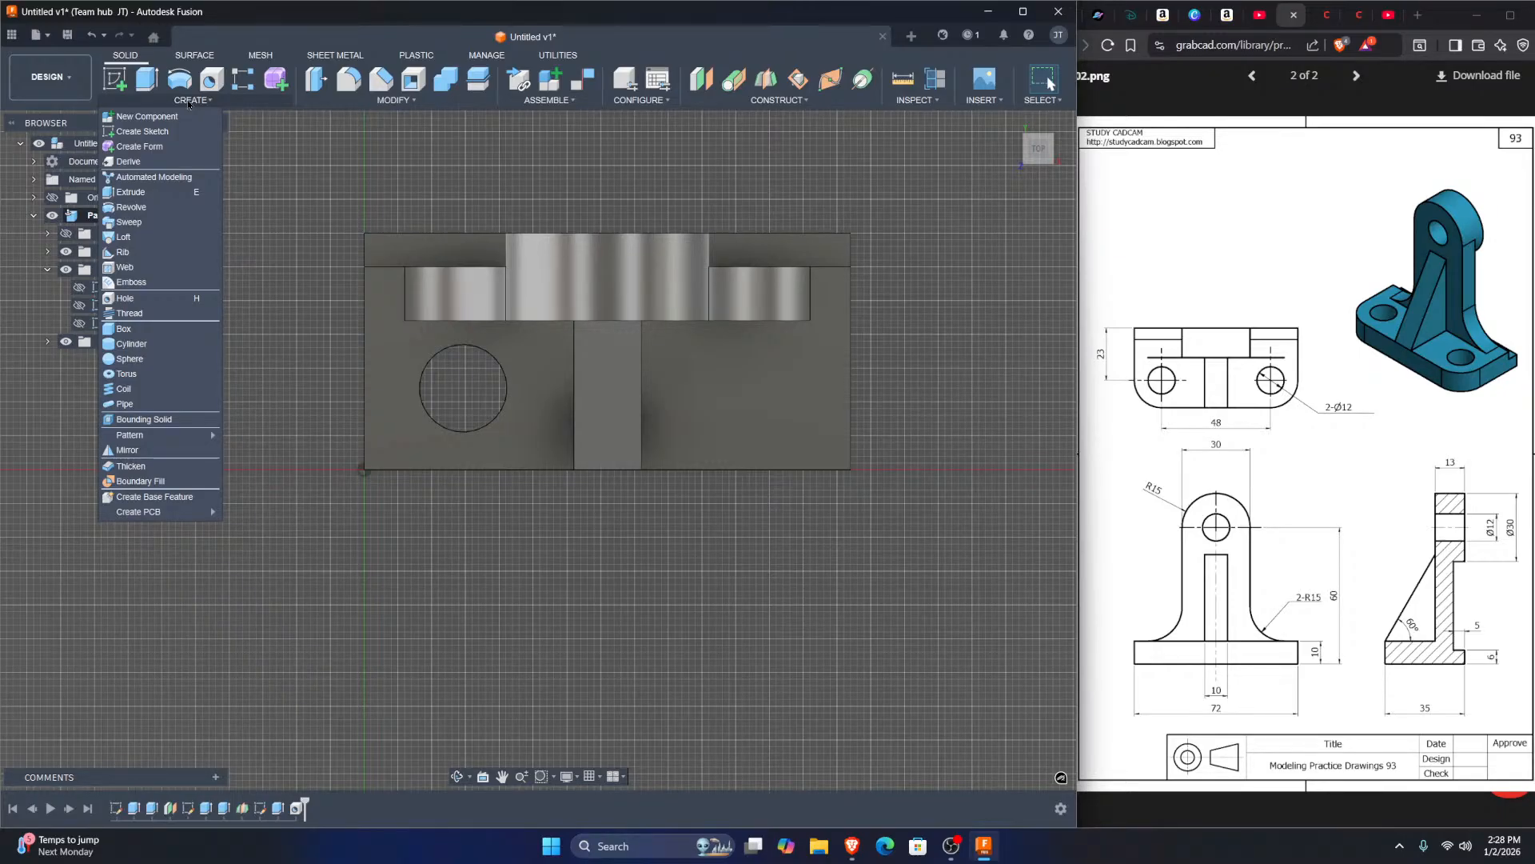
click(128, 450)
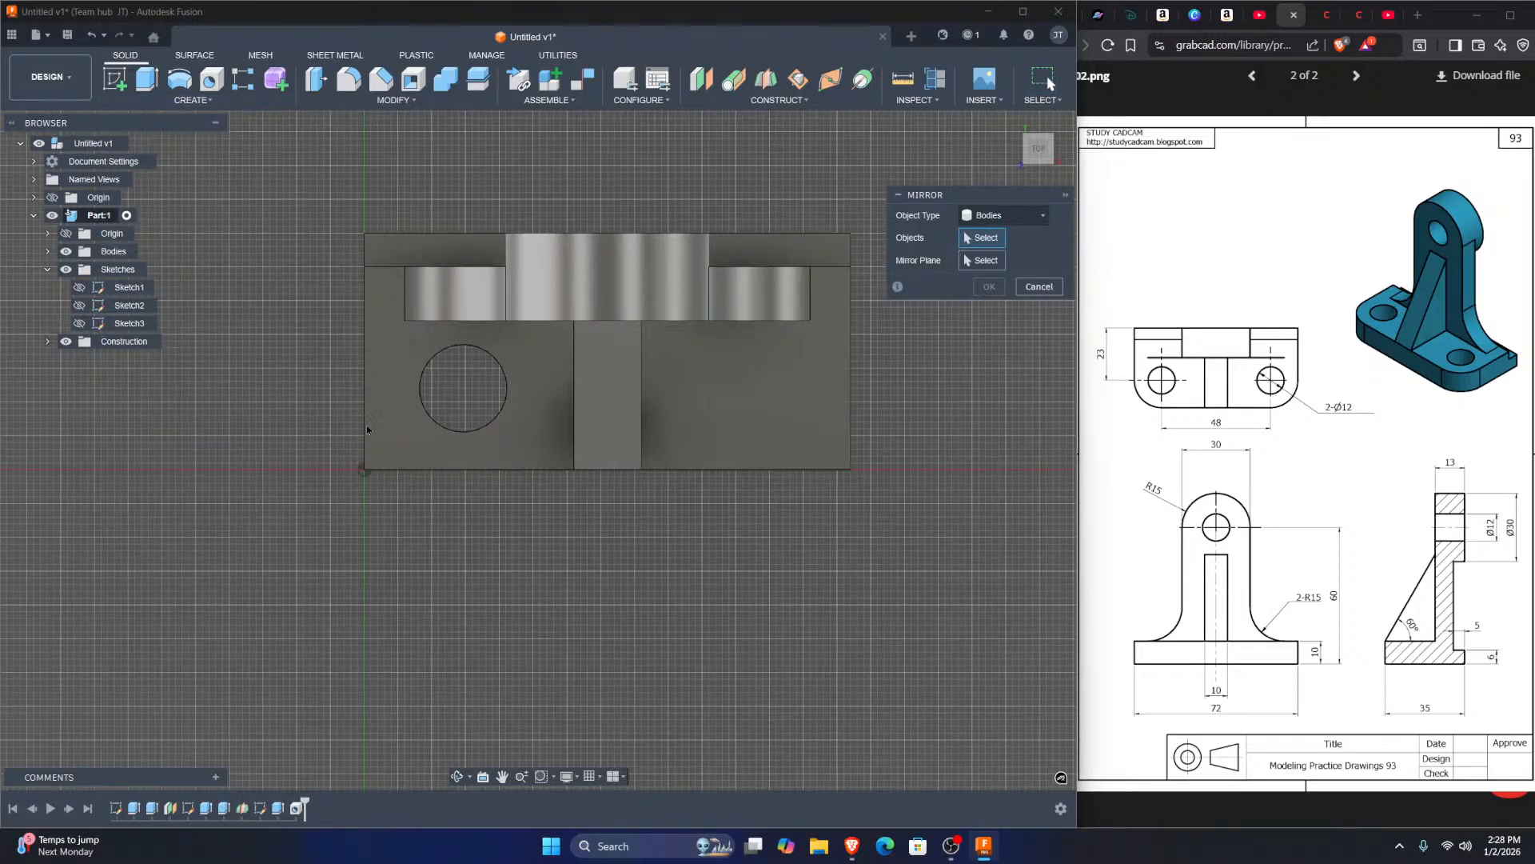
shift+middle_drag(477, 451, 441, 411)
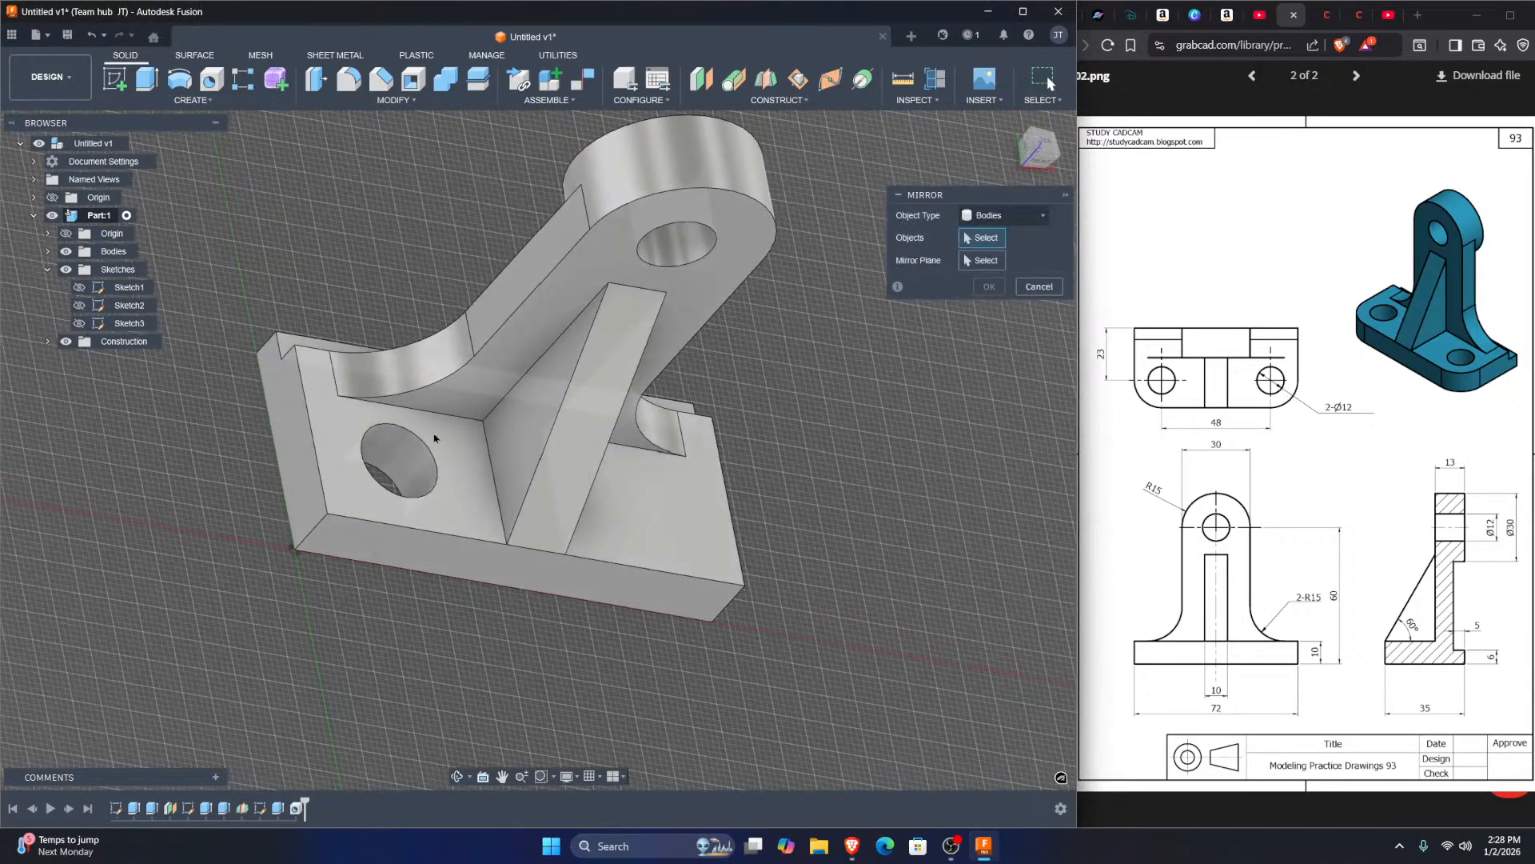
click(1016, 216)
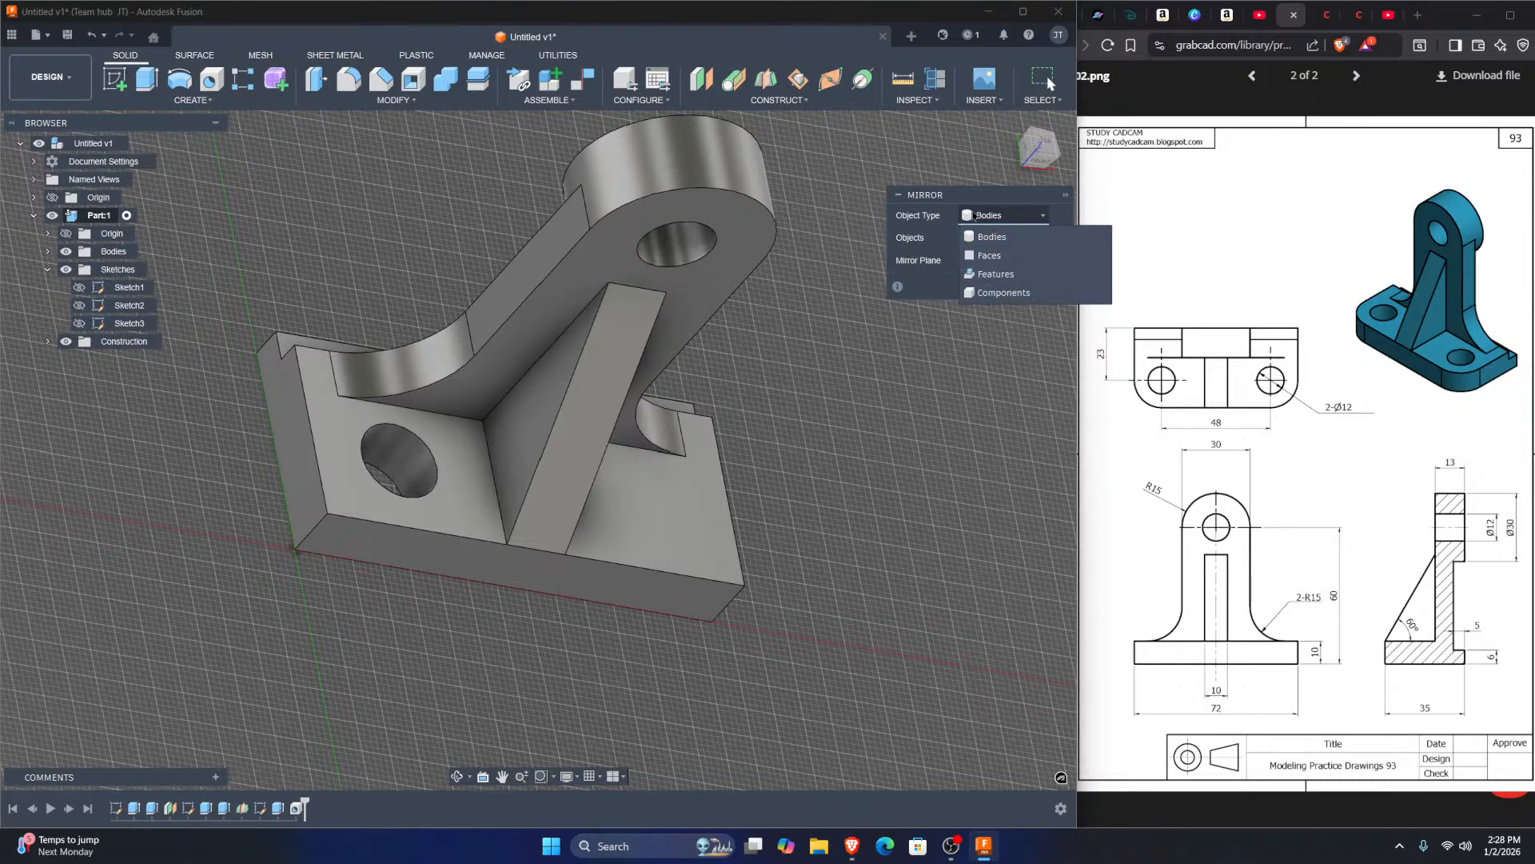
click(1018, 275)
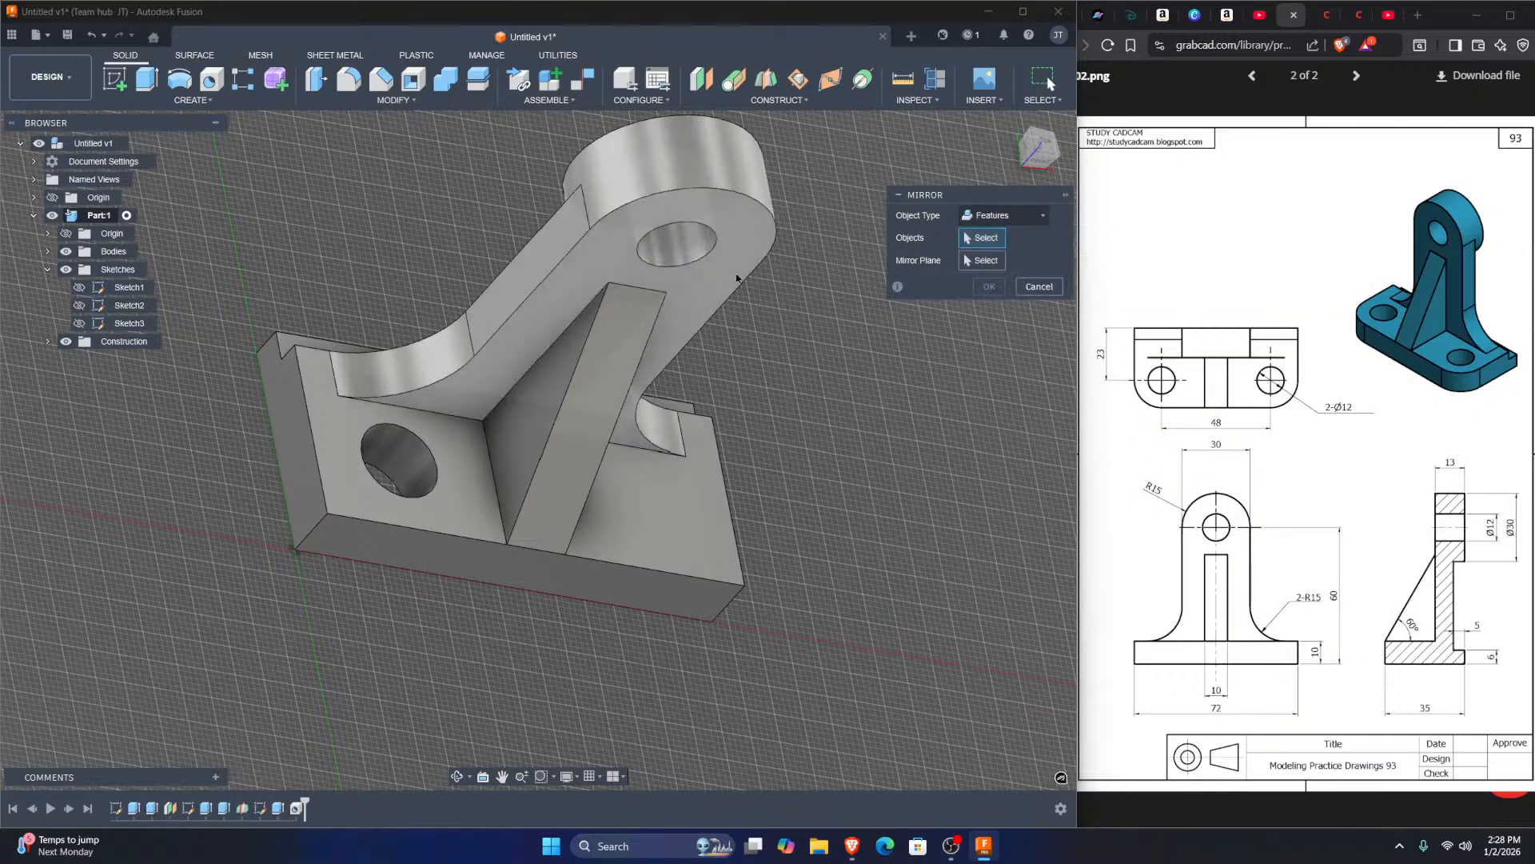
click(417, 463)
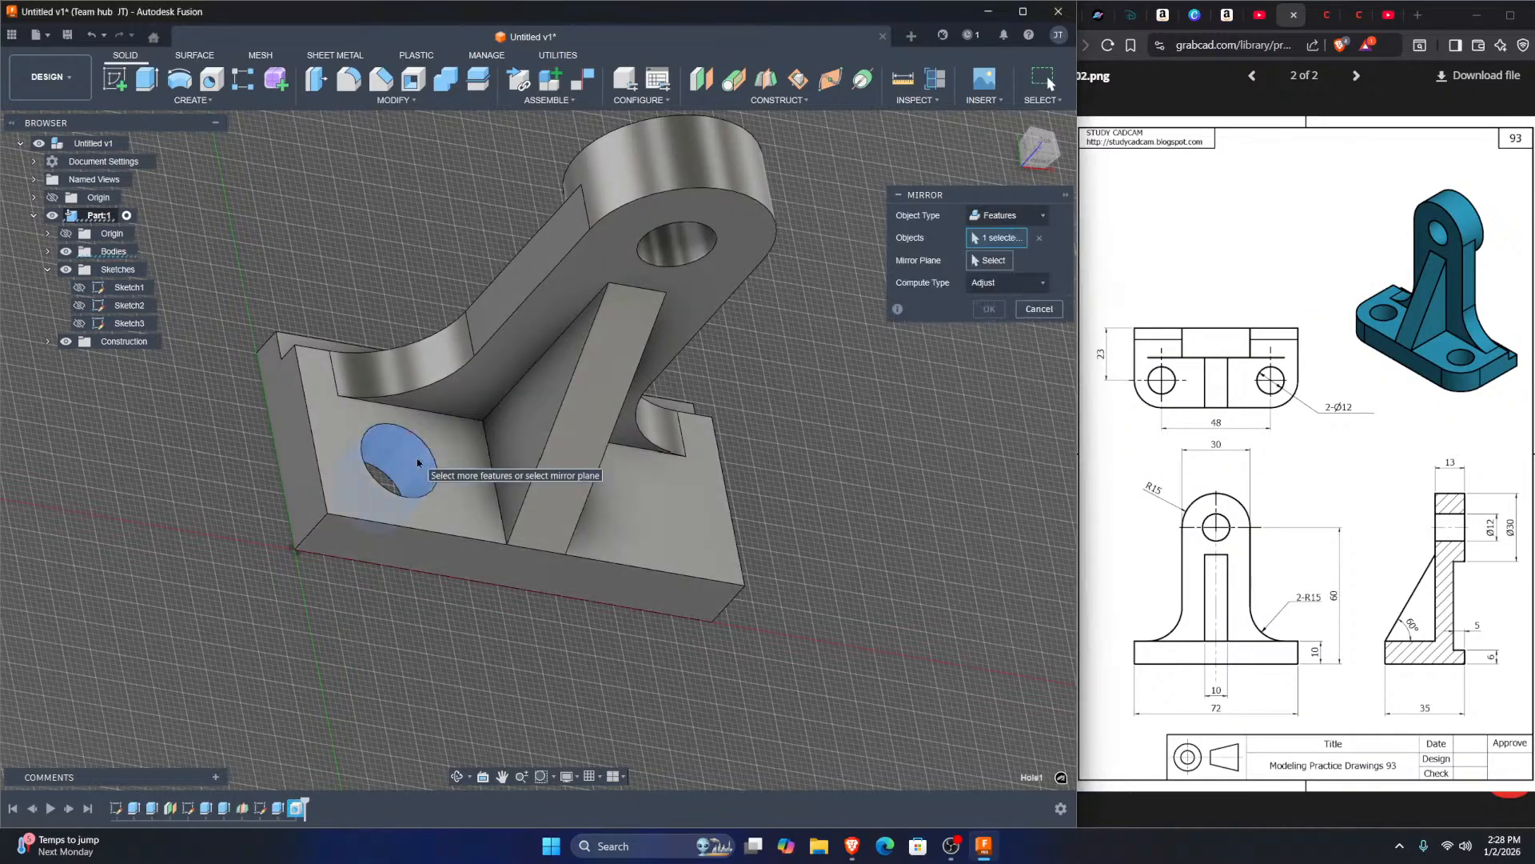
Step: Mirror the base hole across the bracket's centre plane, Plane2, and hide the plane again
click(48, 342)
click(80, 376)
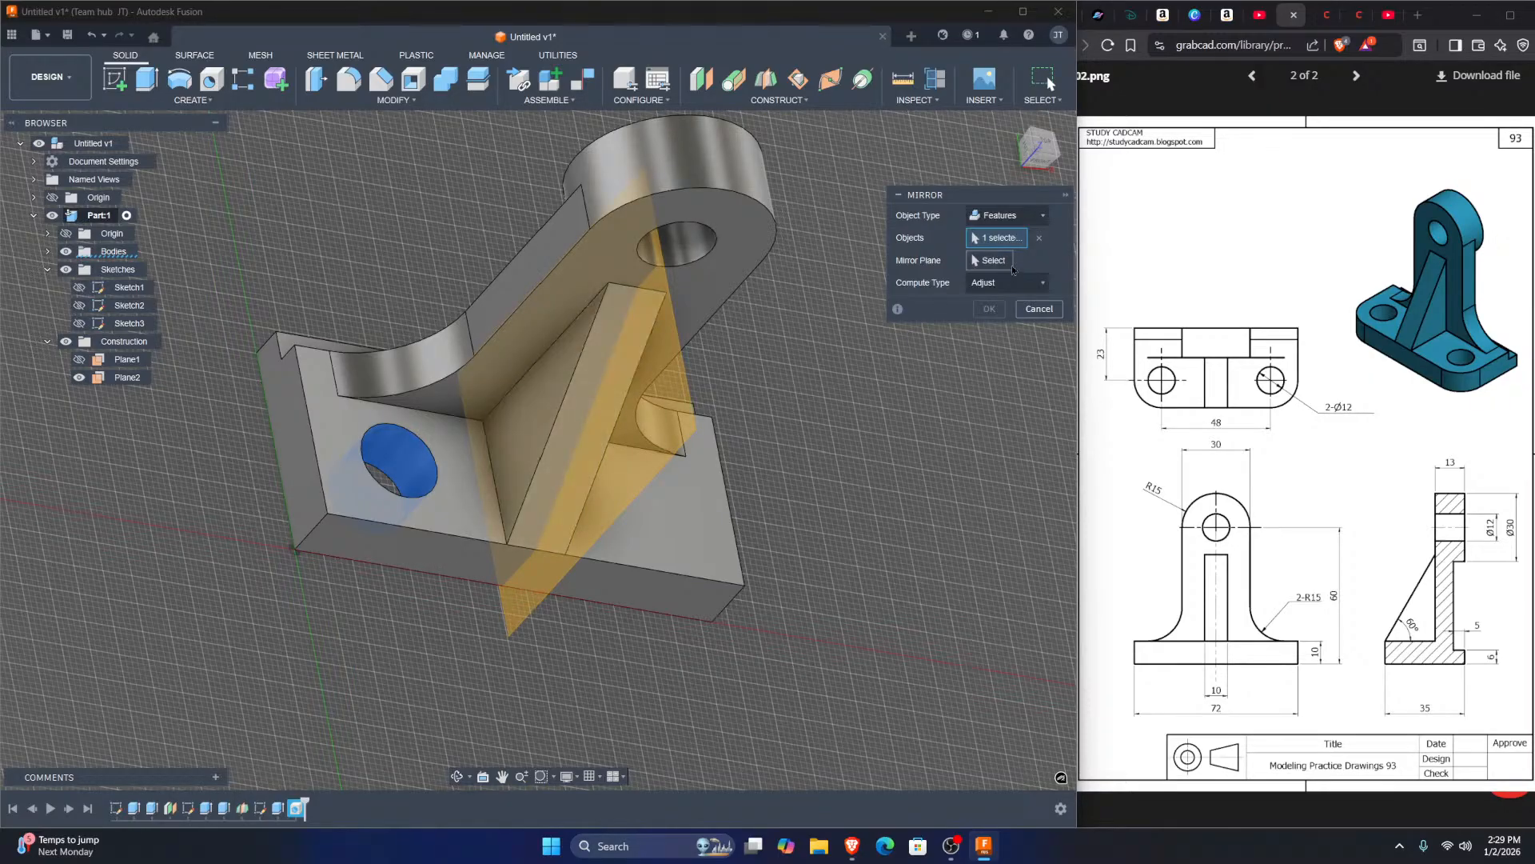
click(990, 261)
click(586, 506)
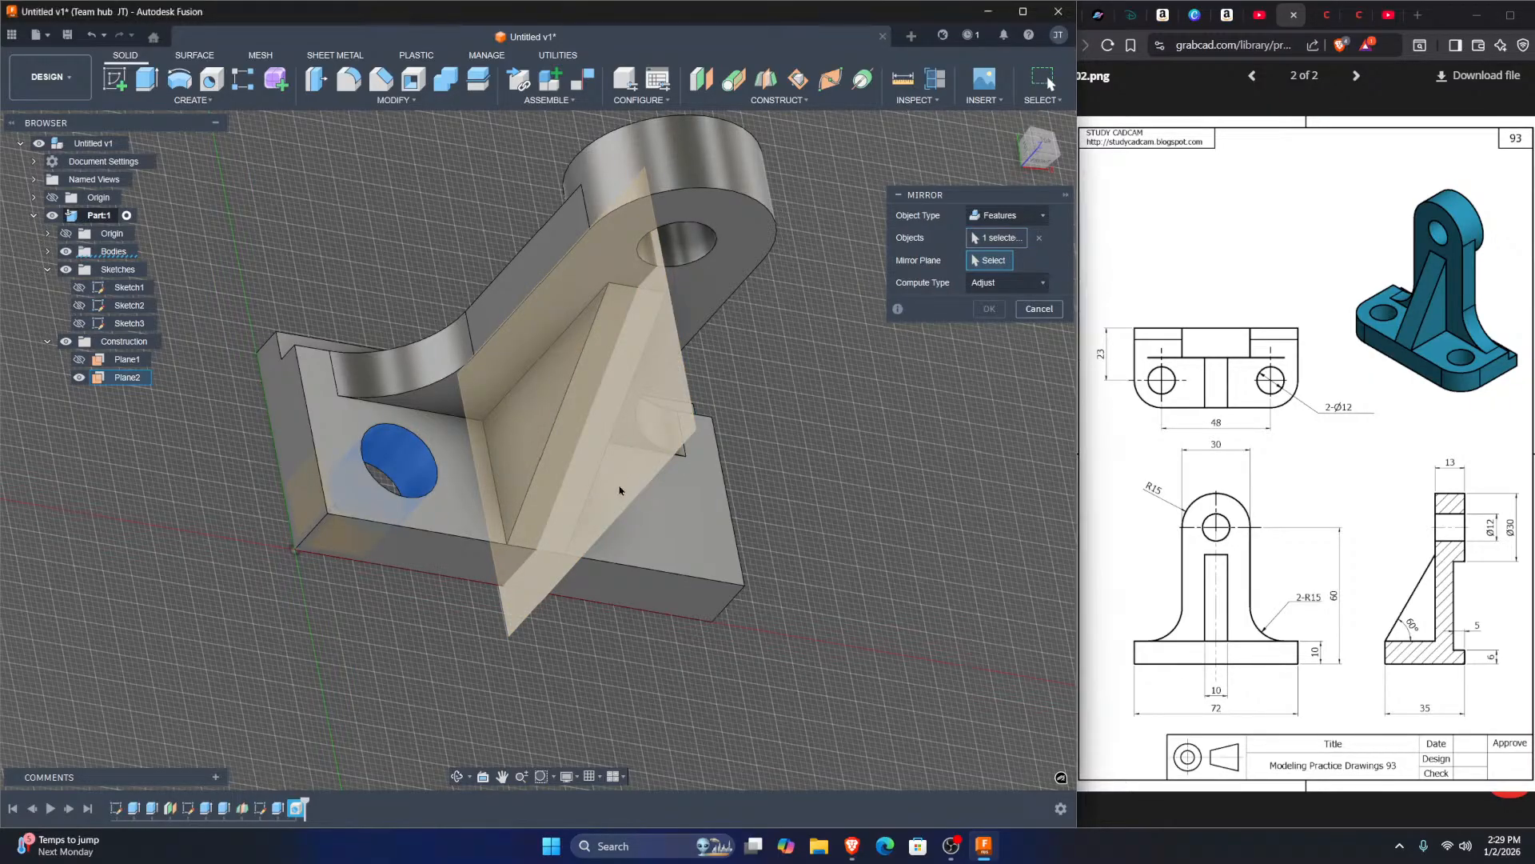
click(989, 309)
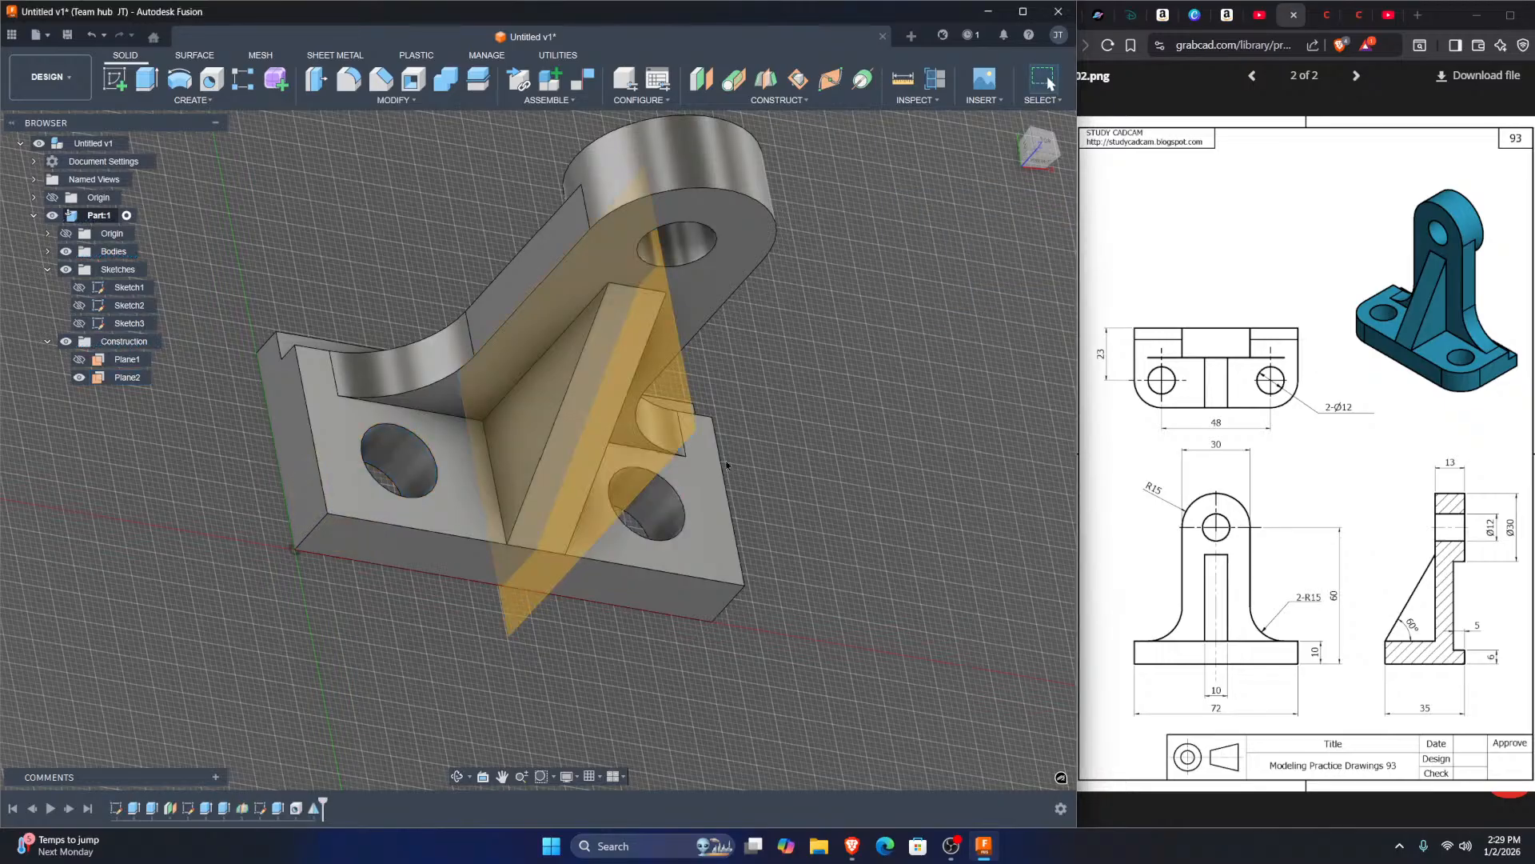
click(627, 454)
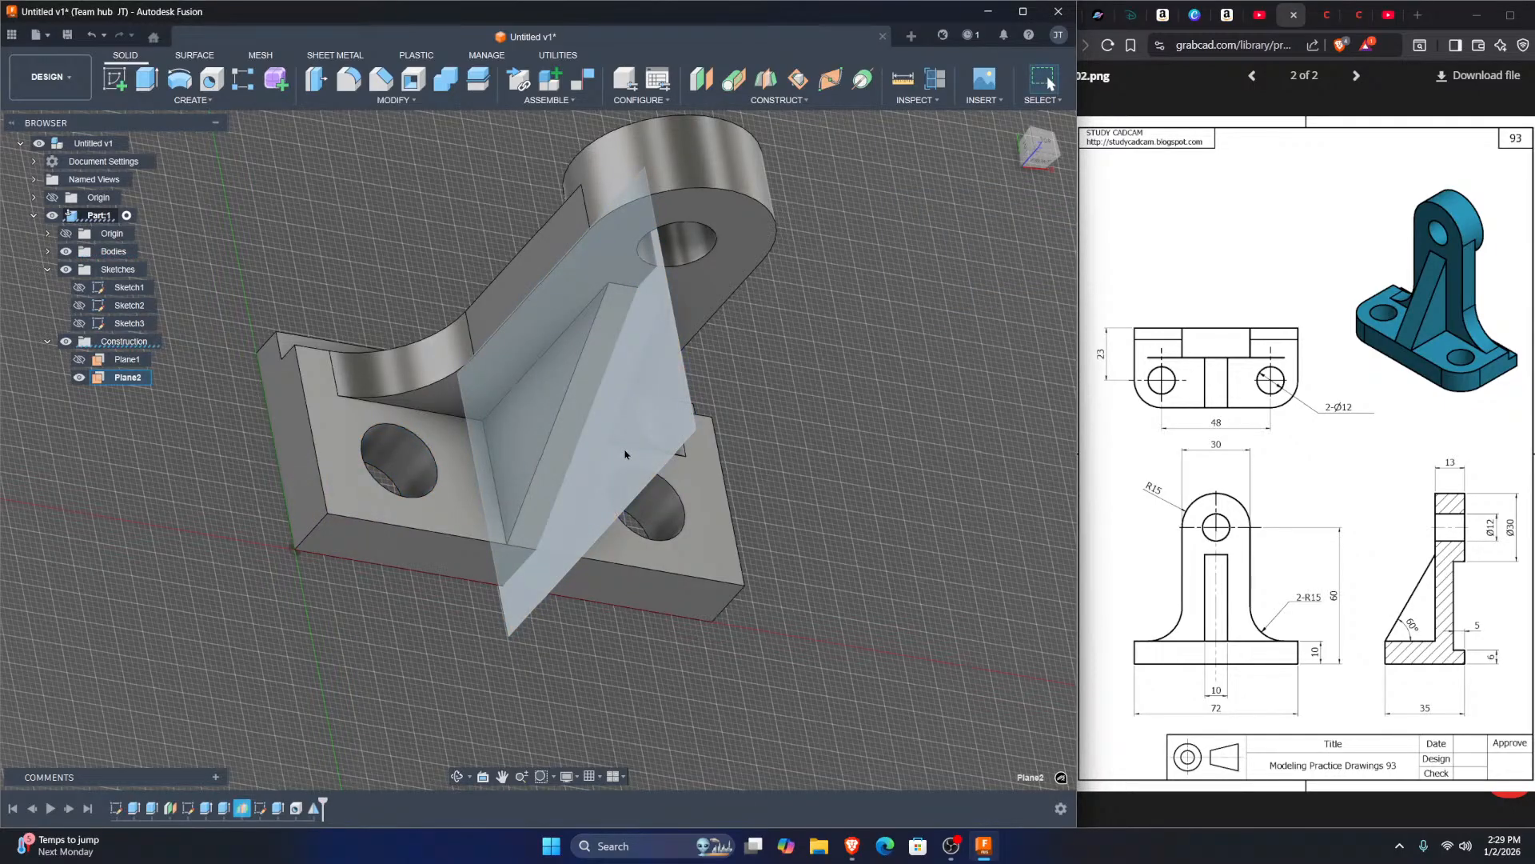
key(v)
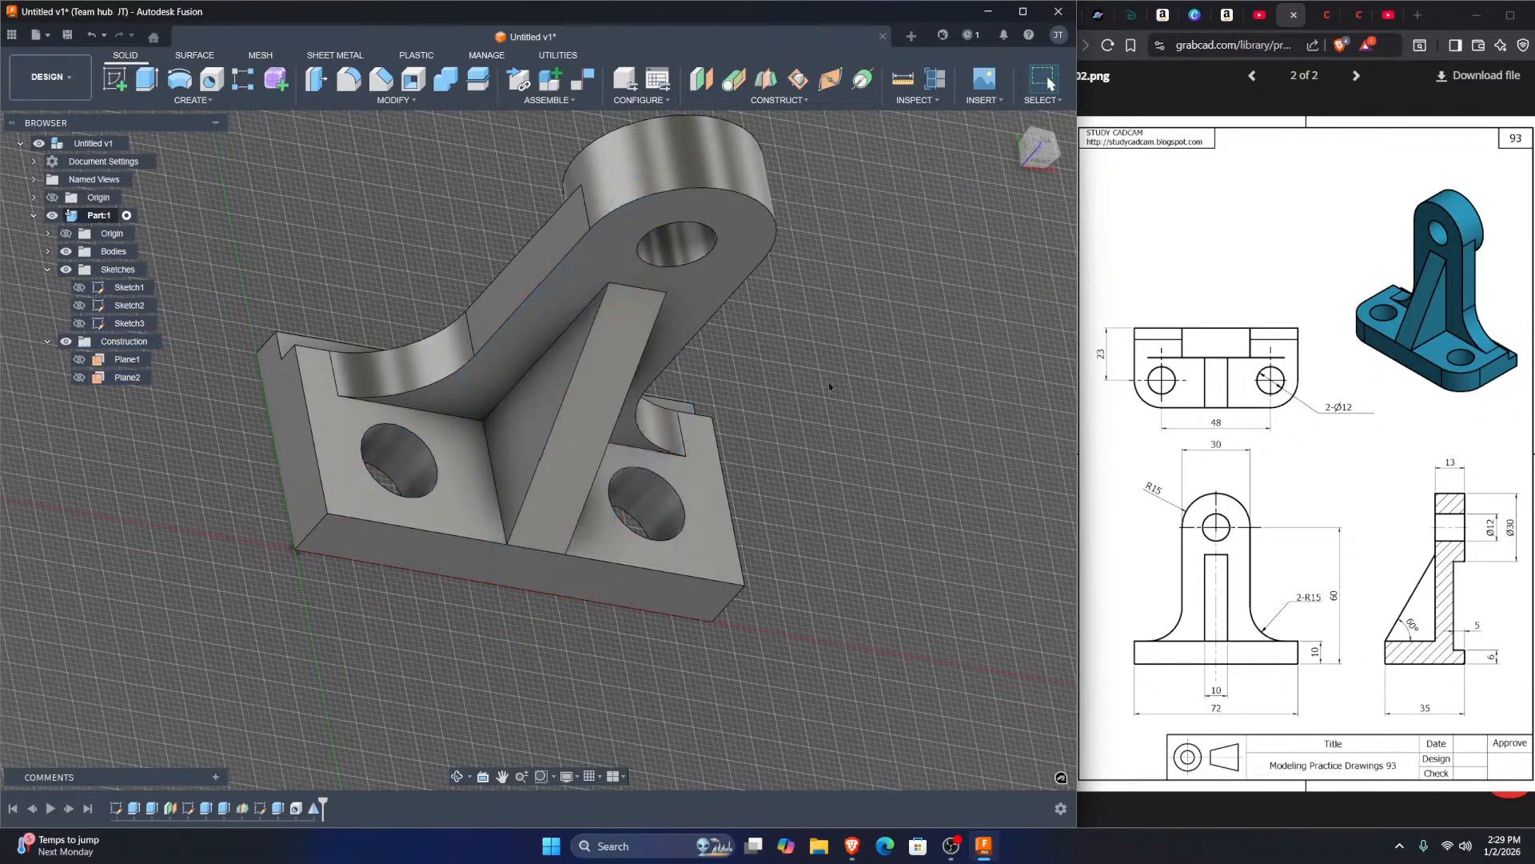
Step: Fillet the base's two front vertical corner edges with a constant 11 mm radius
shift+middle_drag(834, 396, 778, 398)
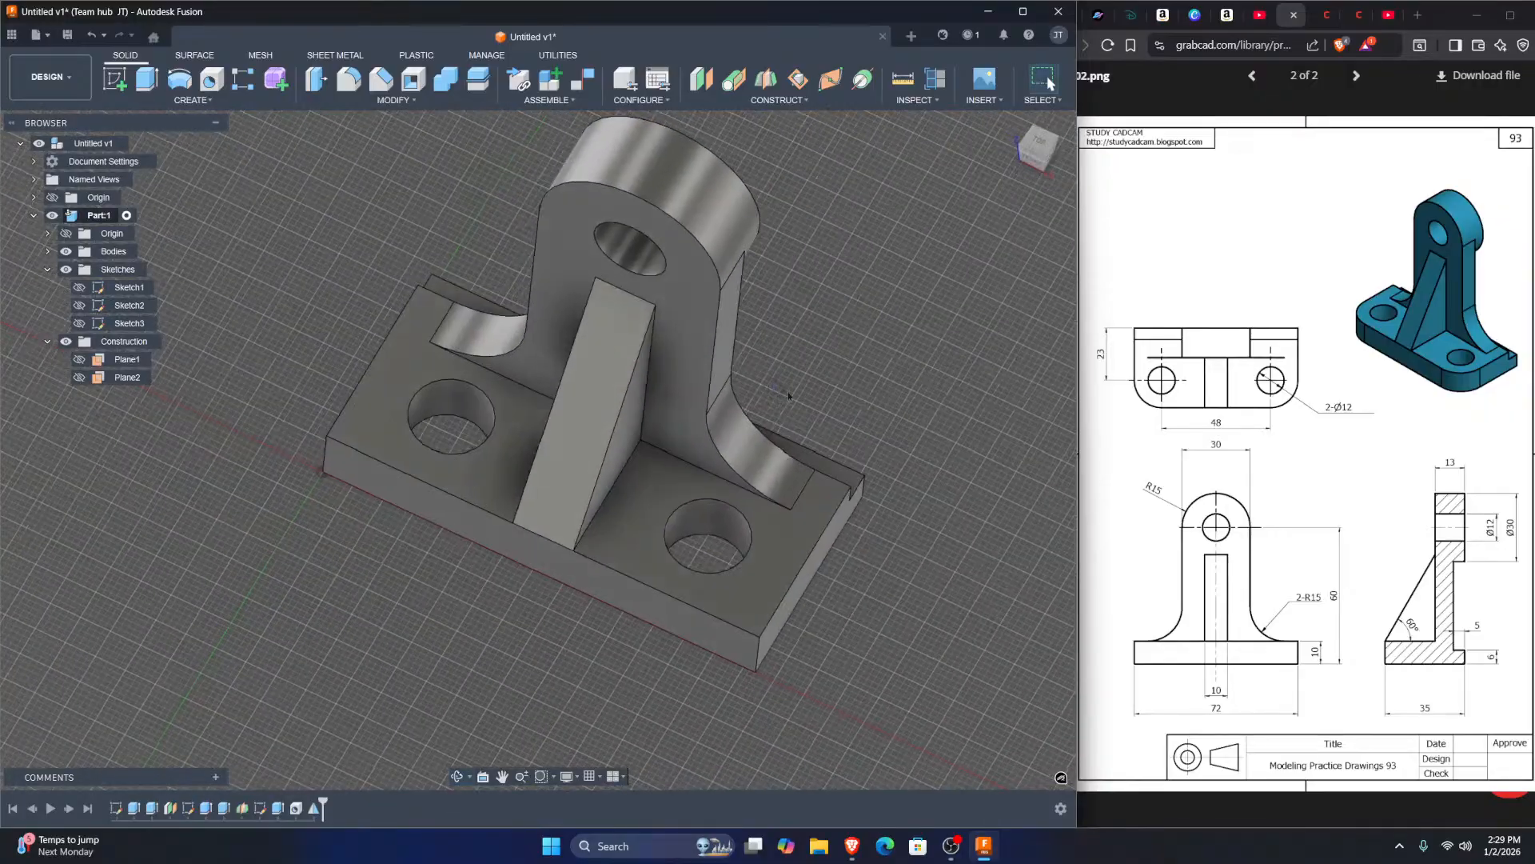
click(1043, 148)
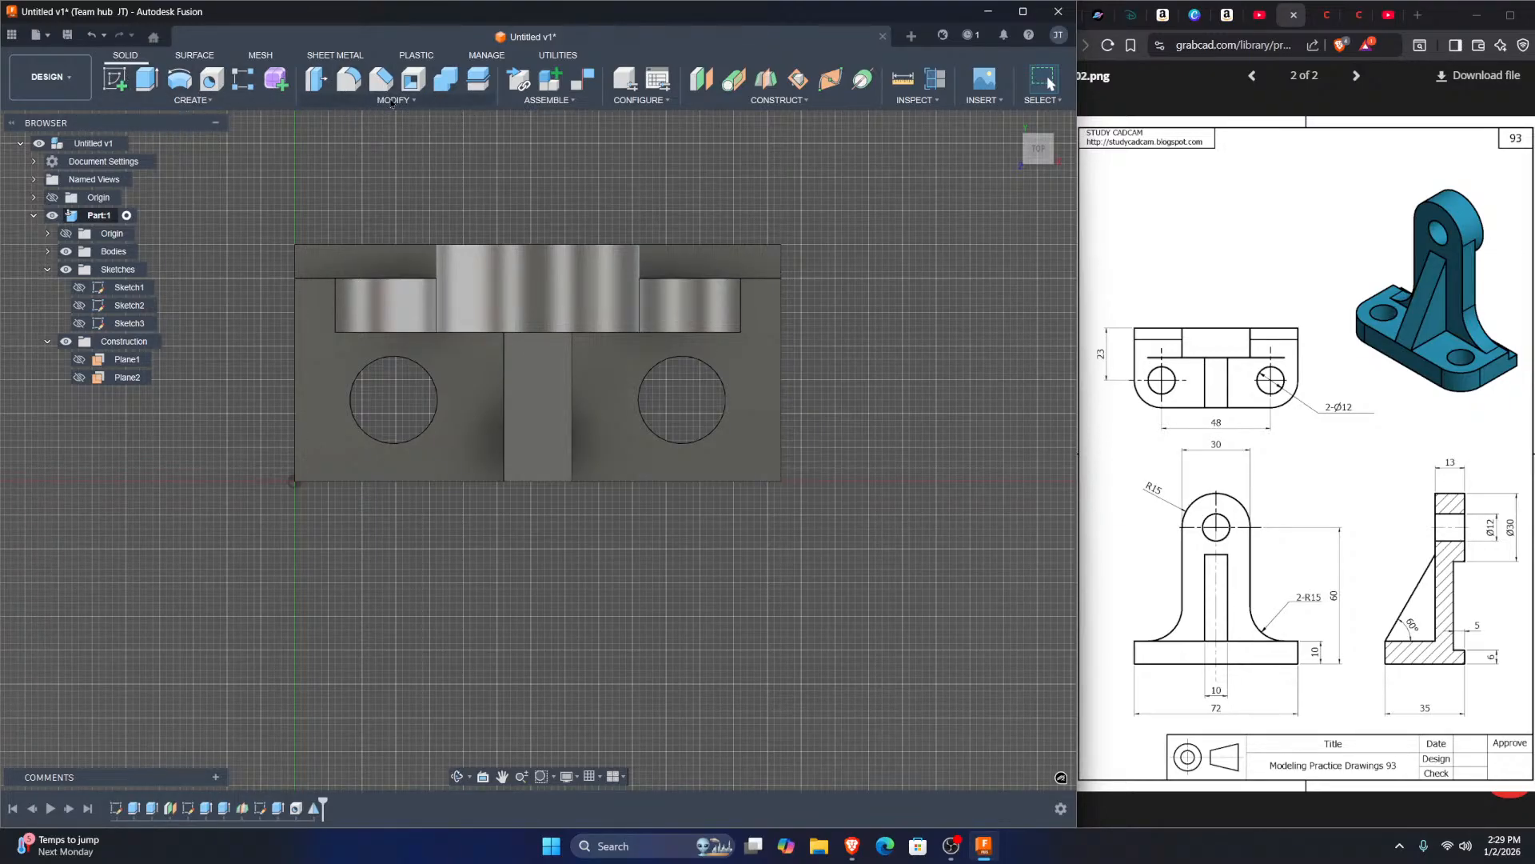
click(348, 80)
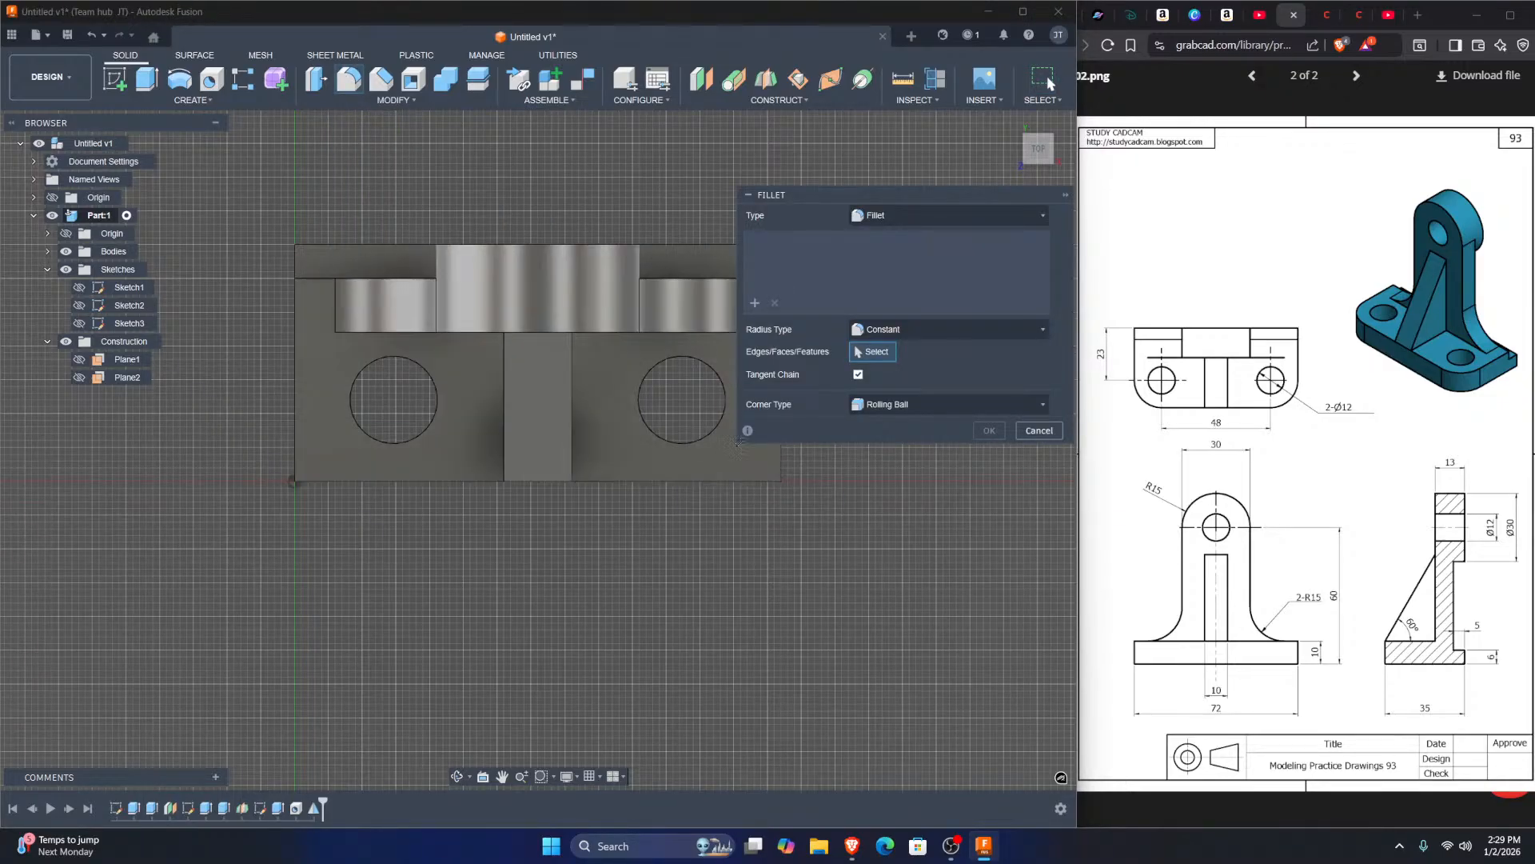
shift+middle_drag(768, 664, 817, 558)
click(814, 563)
click(329, 608)
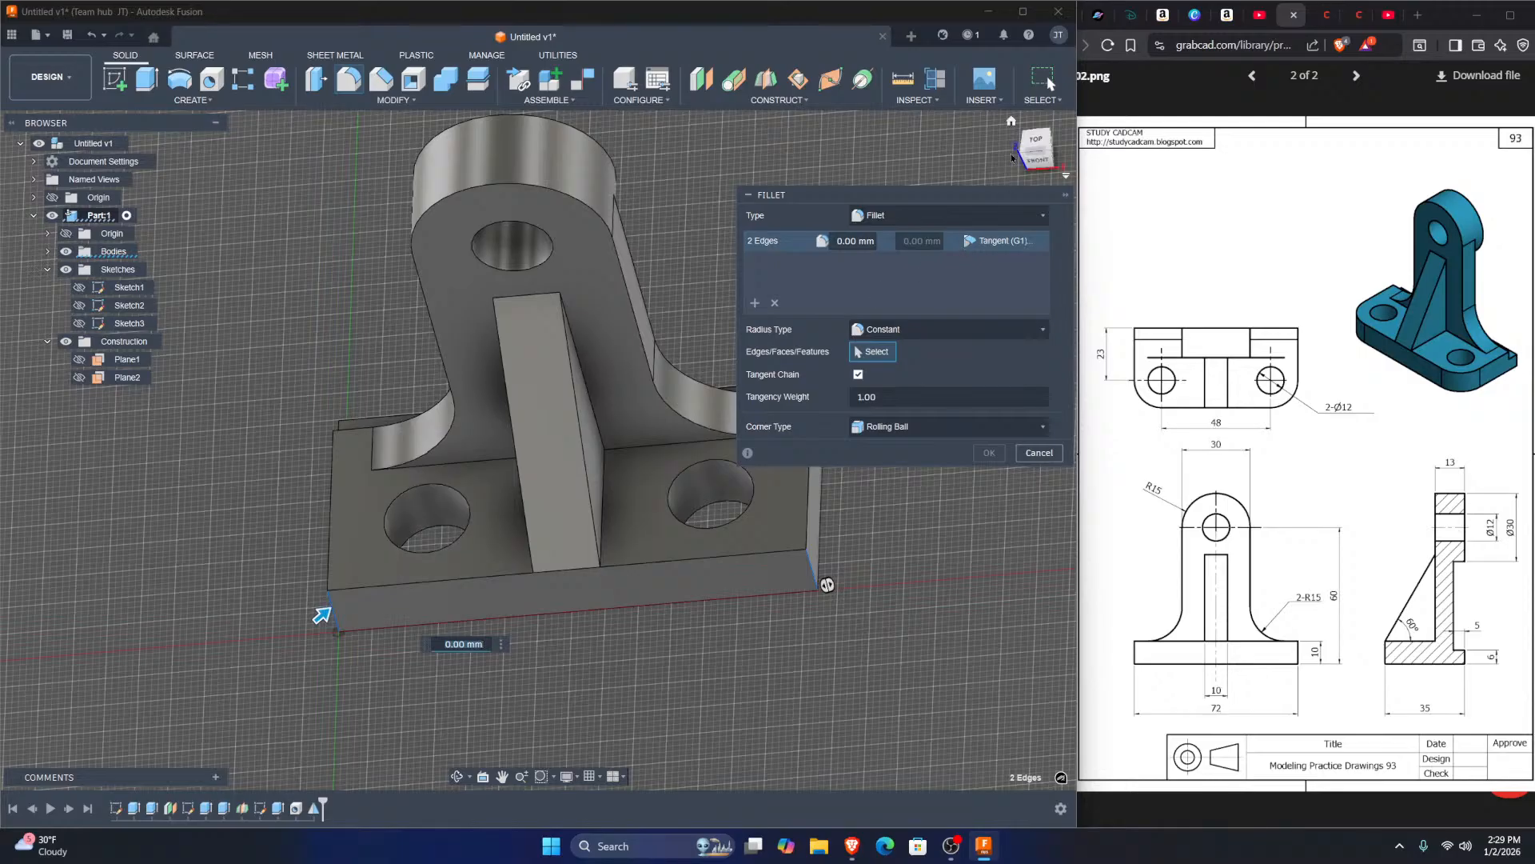
click(1036, 140)
middle_drag(734, 552, 642, 658)
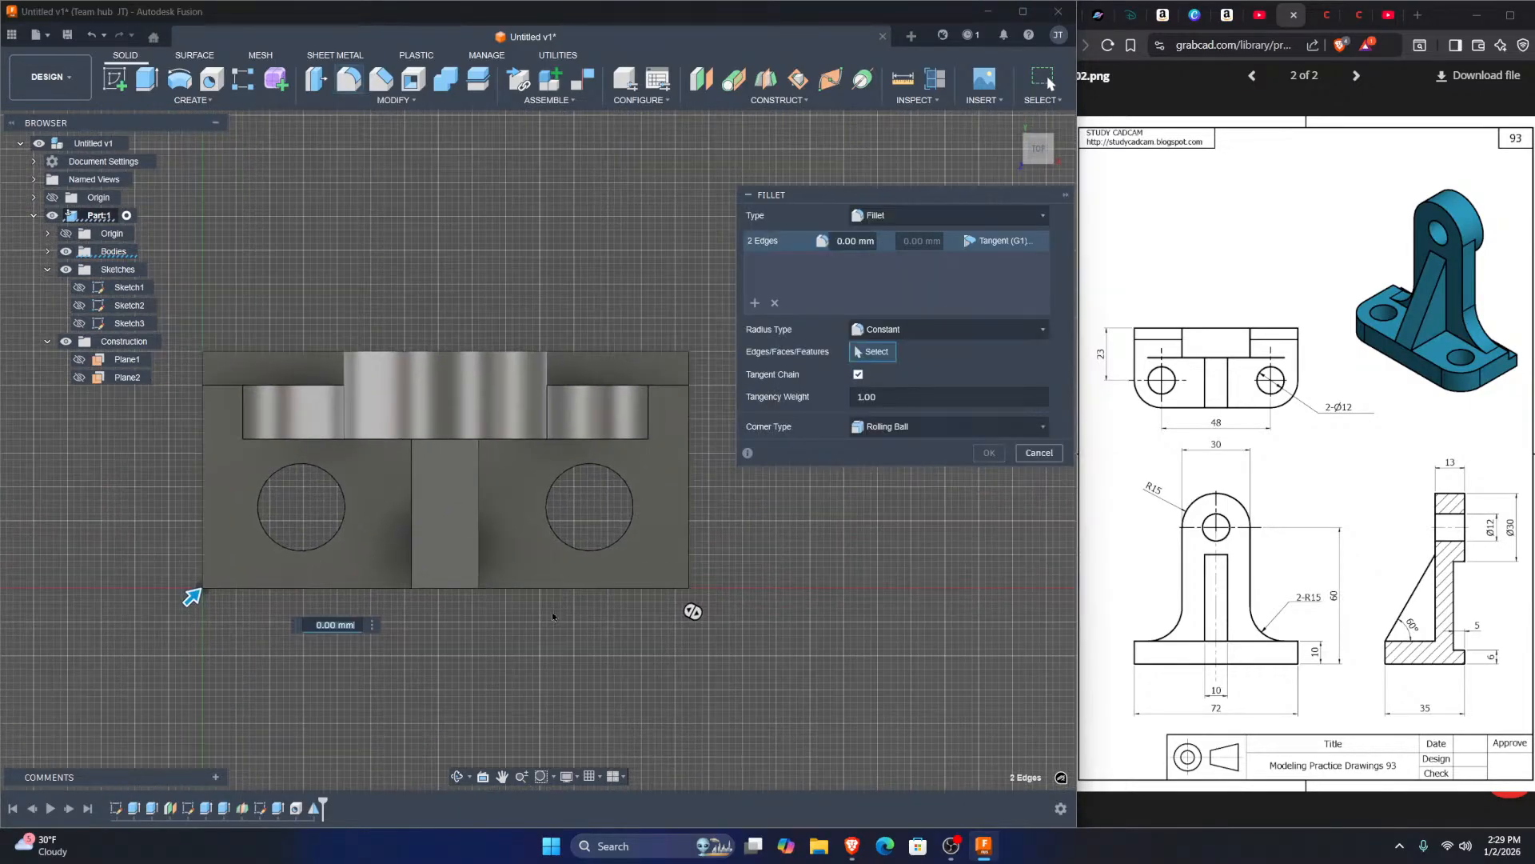
drag(200, 589, 213, 568)
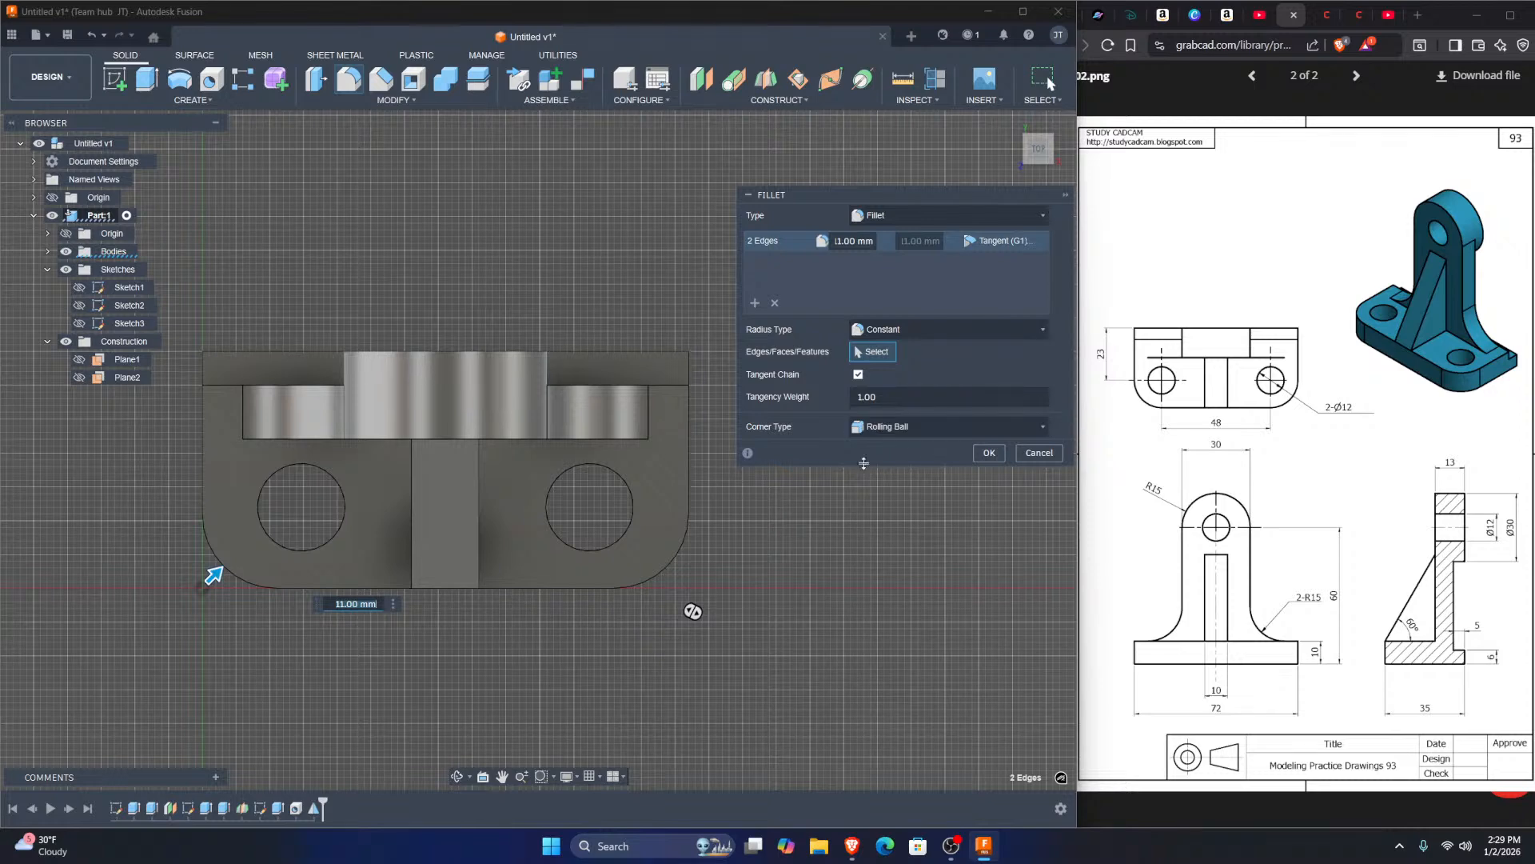
click(990, 452)
Step: Collapse the Construction and Sketches folders of the bracket component
middle_drag(729, 556, 850, 575)
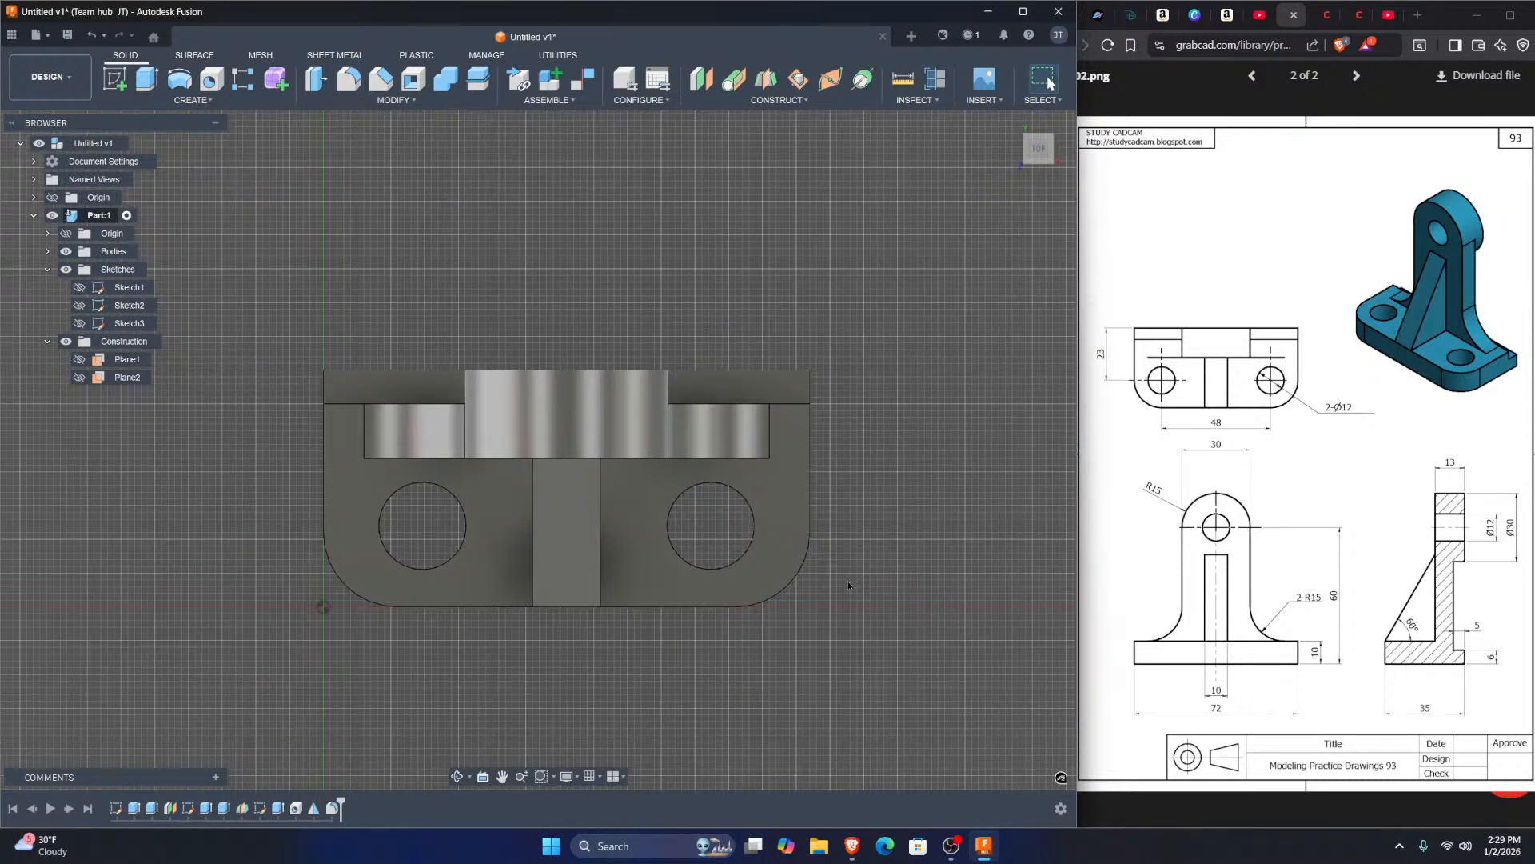
shift+middle_drag(852, 574, 800, 428)
click(1035, 149)
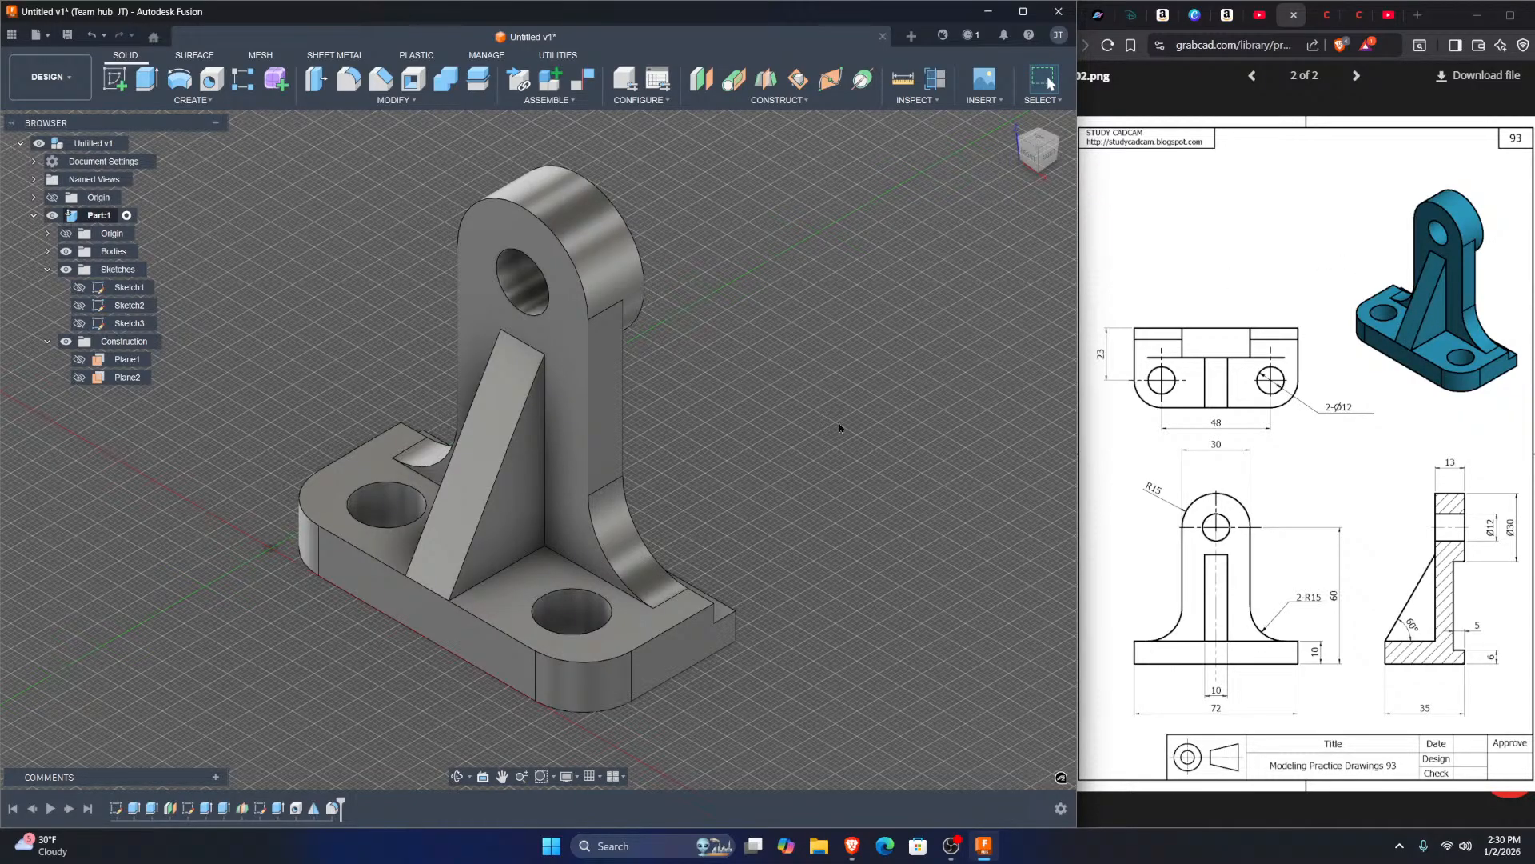
scroll(745, 396, down, 1)
middle_drag(746, 396, 763, 398)
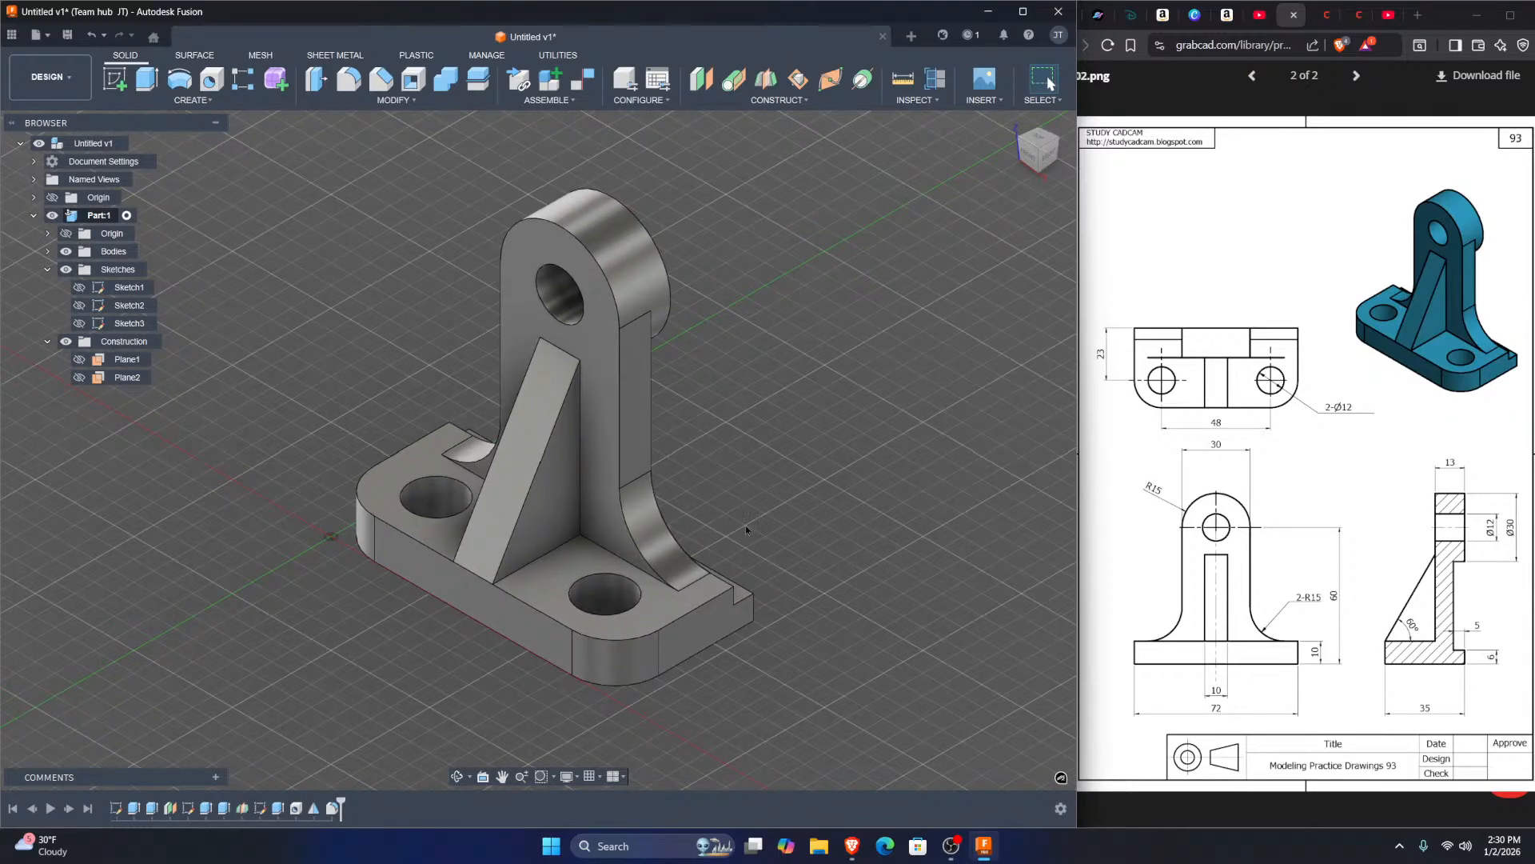
middle_drag(739, 526, 758, 487)
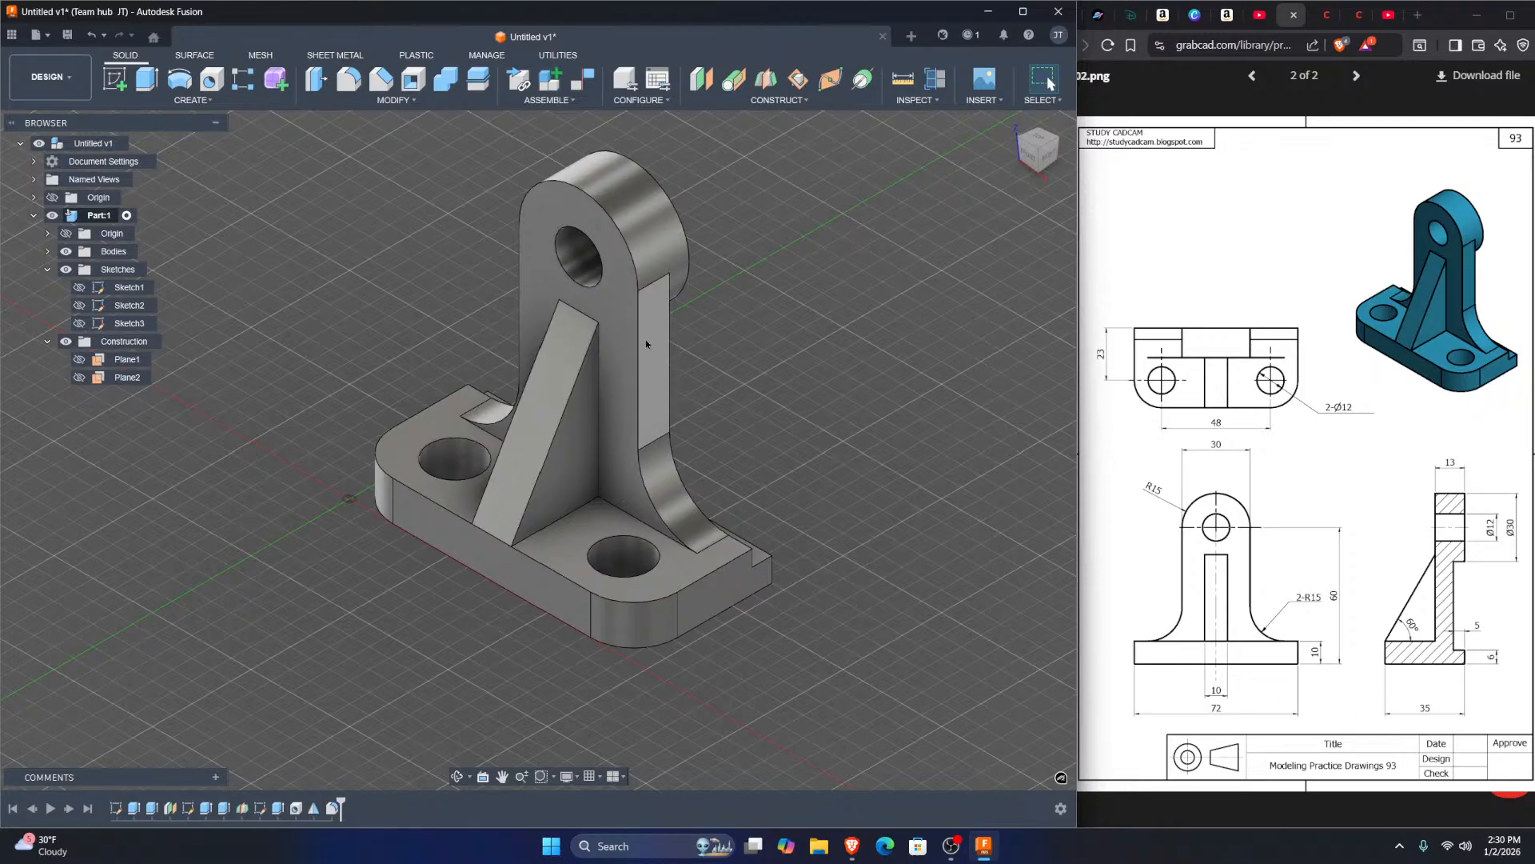
click(48, 341)
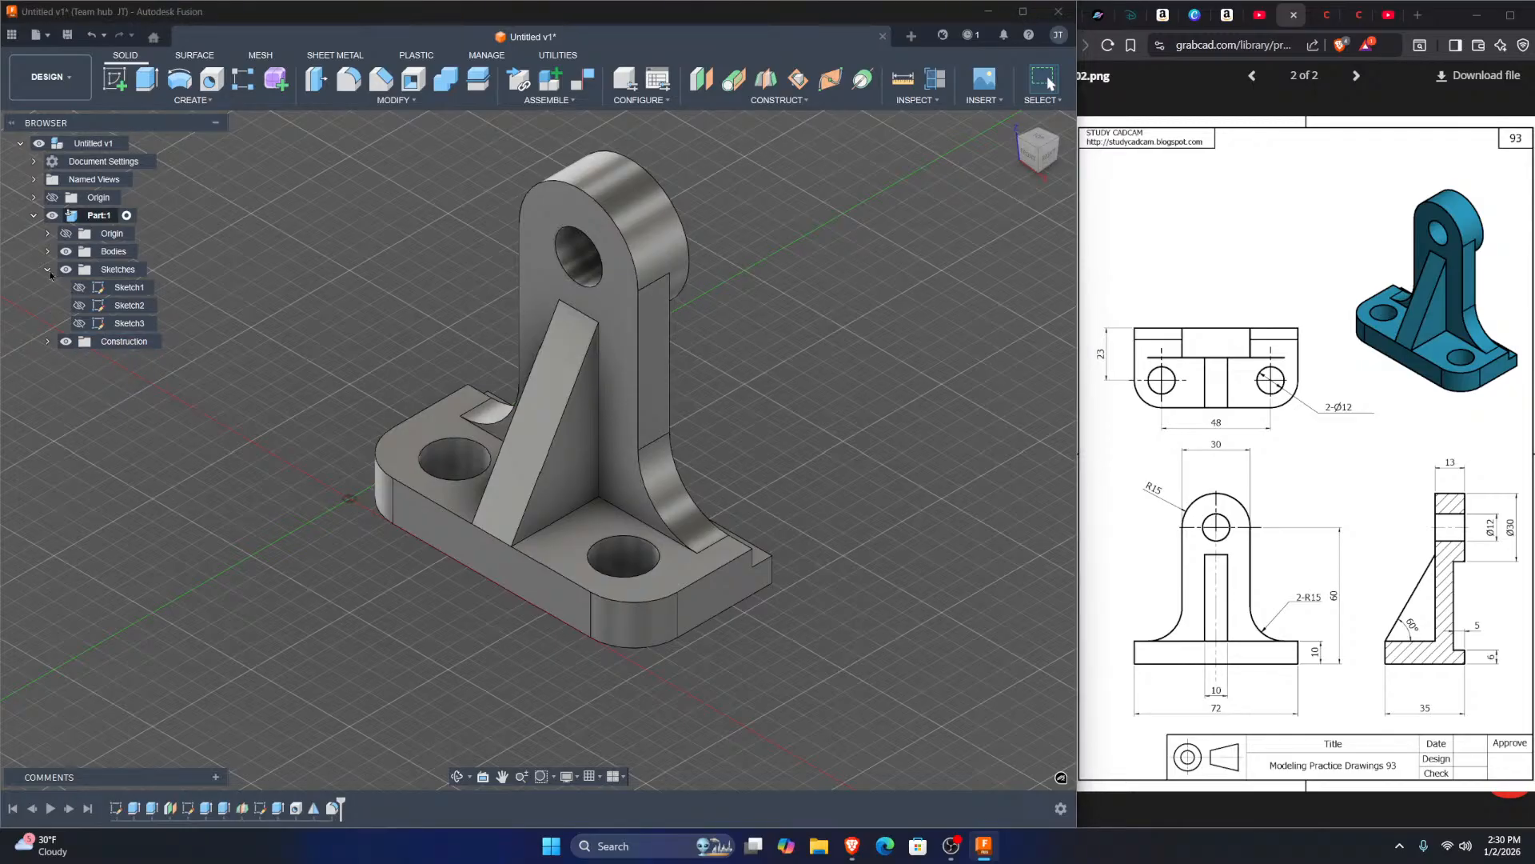
click(48, 270)
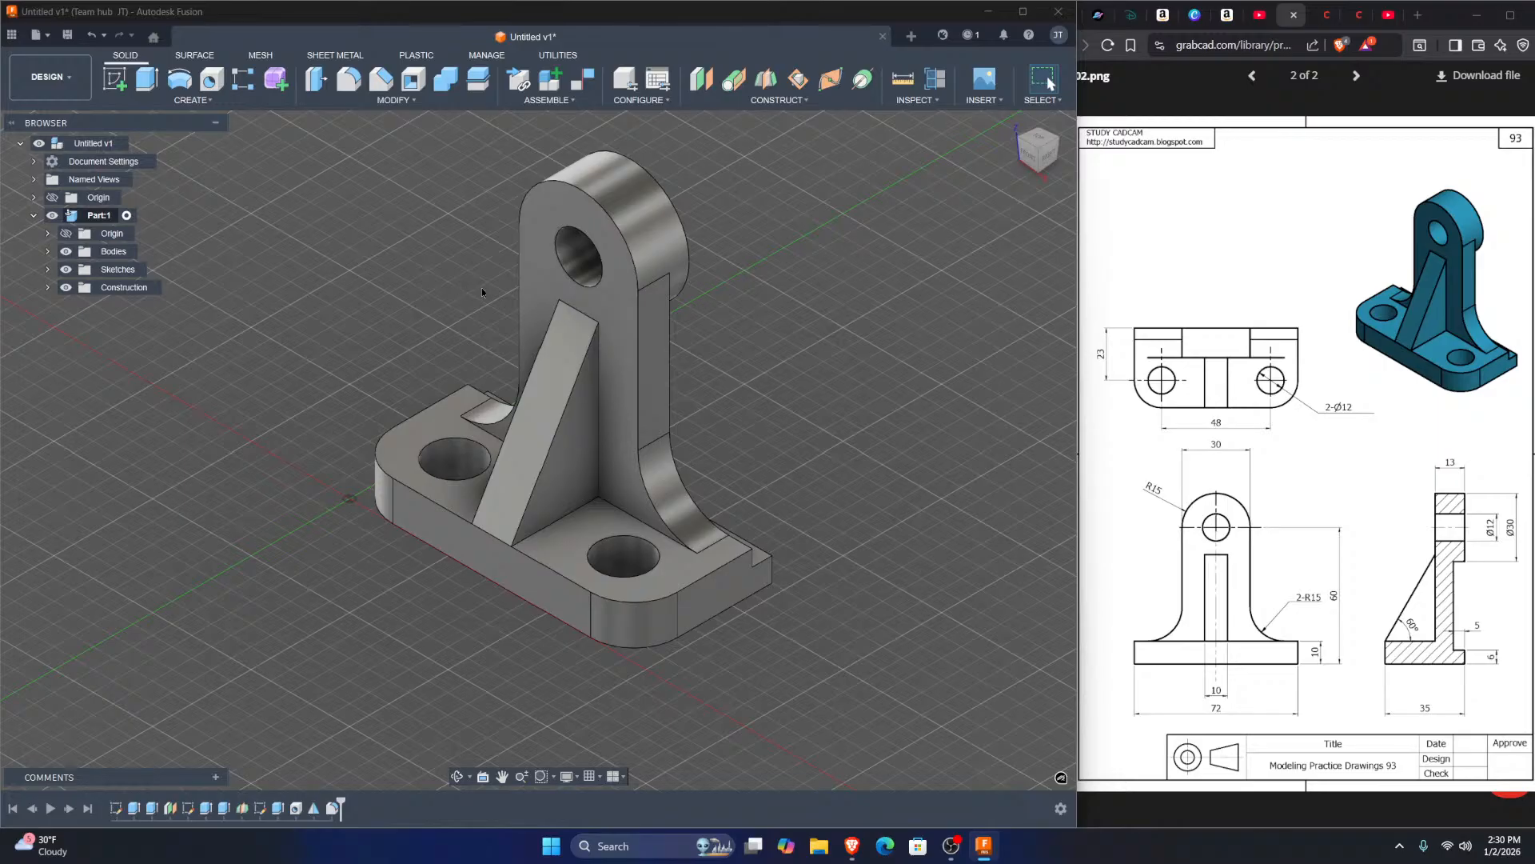
middle_drag(781, 297, 778, 354)
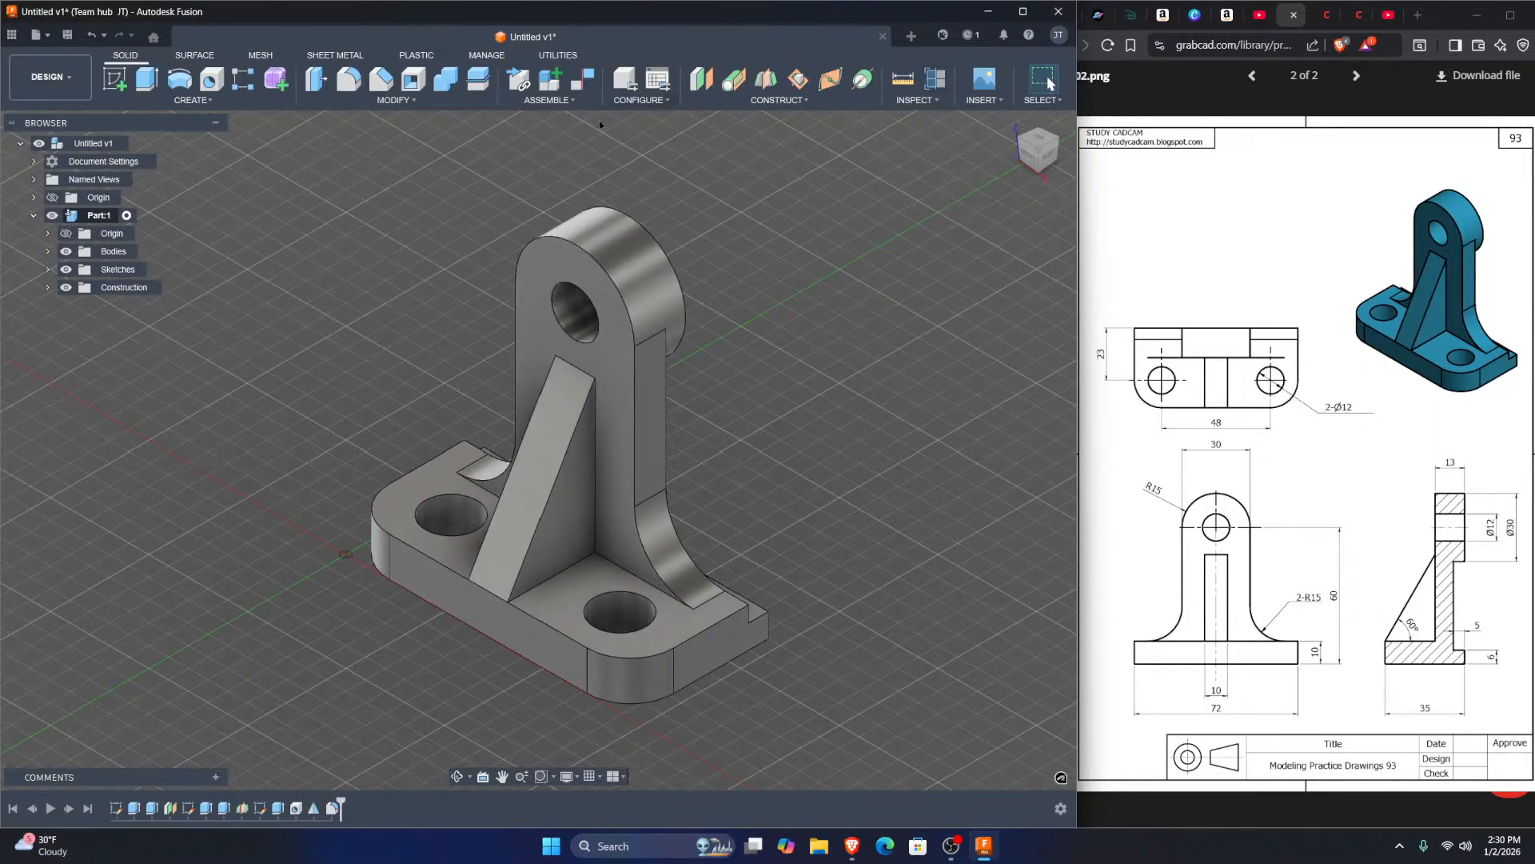
Step: Create a new empty design and open the enlarged EJERCICIO 140 ONSHAPE drawing on GrabCAD in the web browser
click(912, 36)
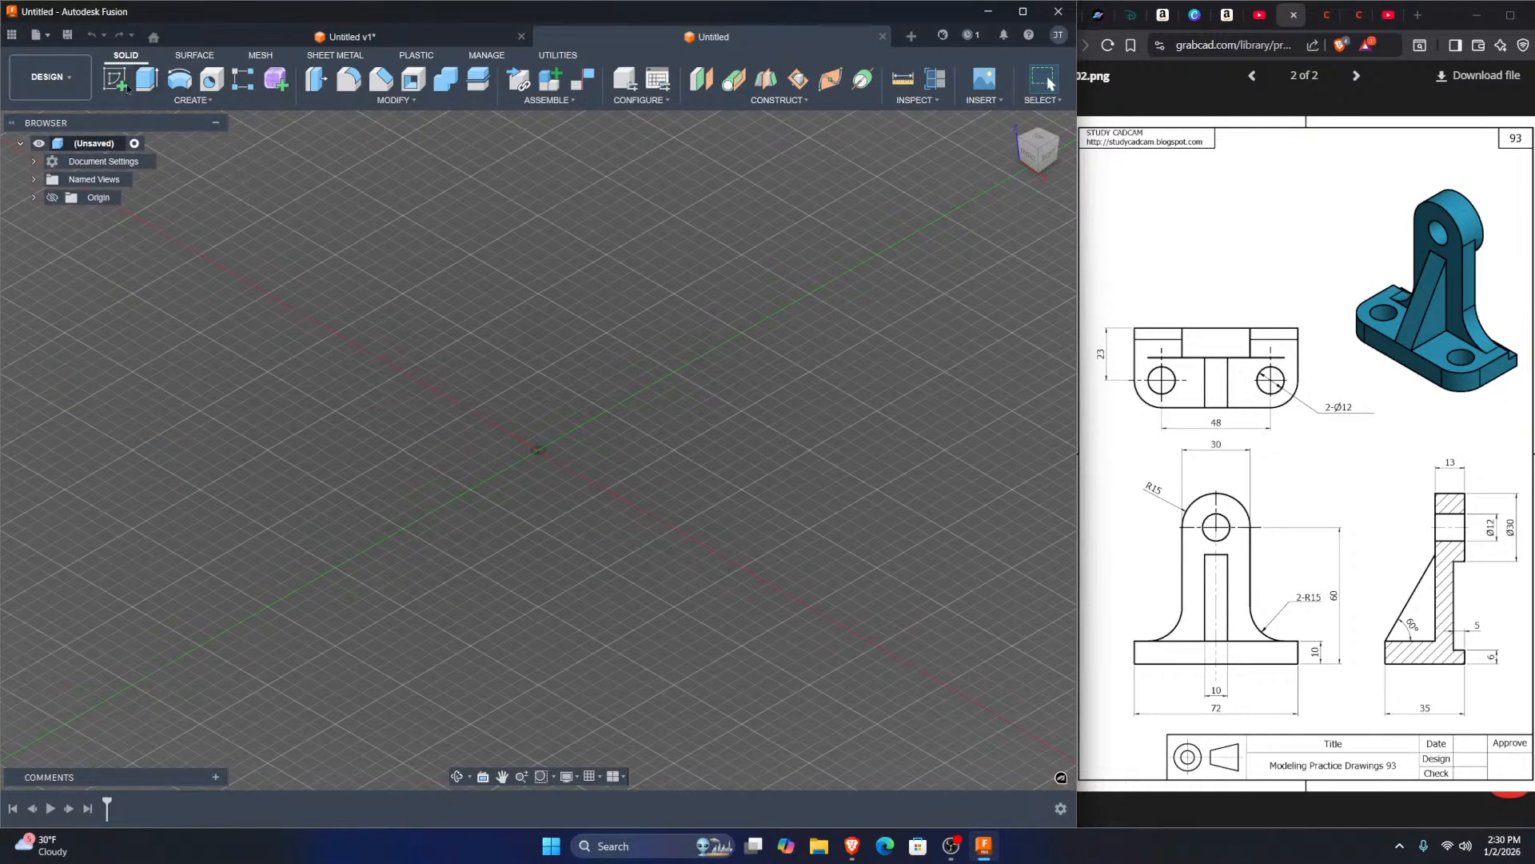
click(1325, 16)
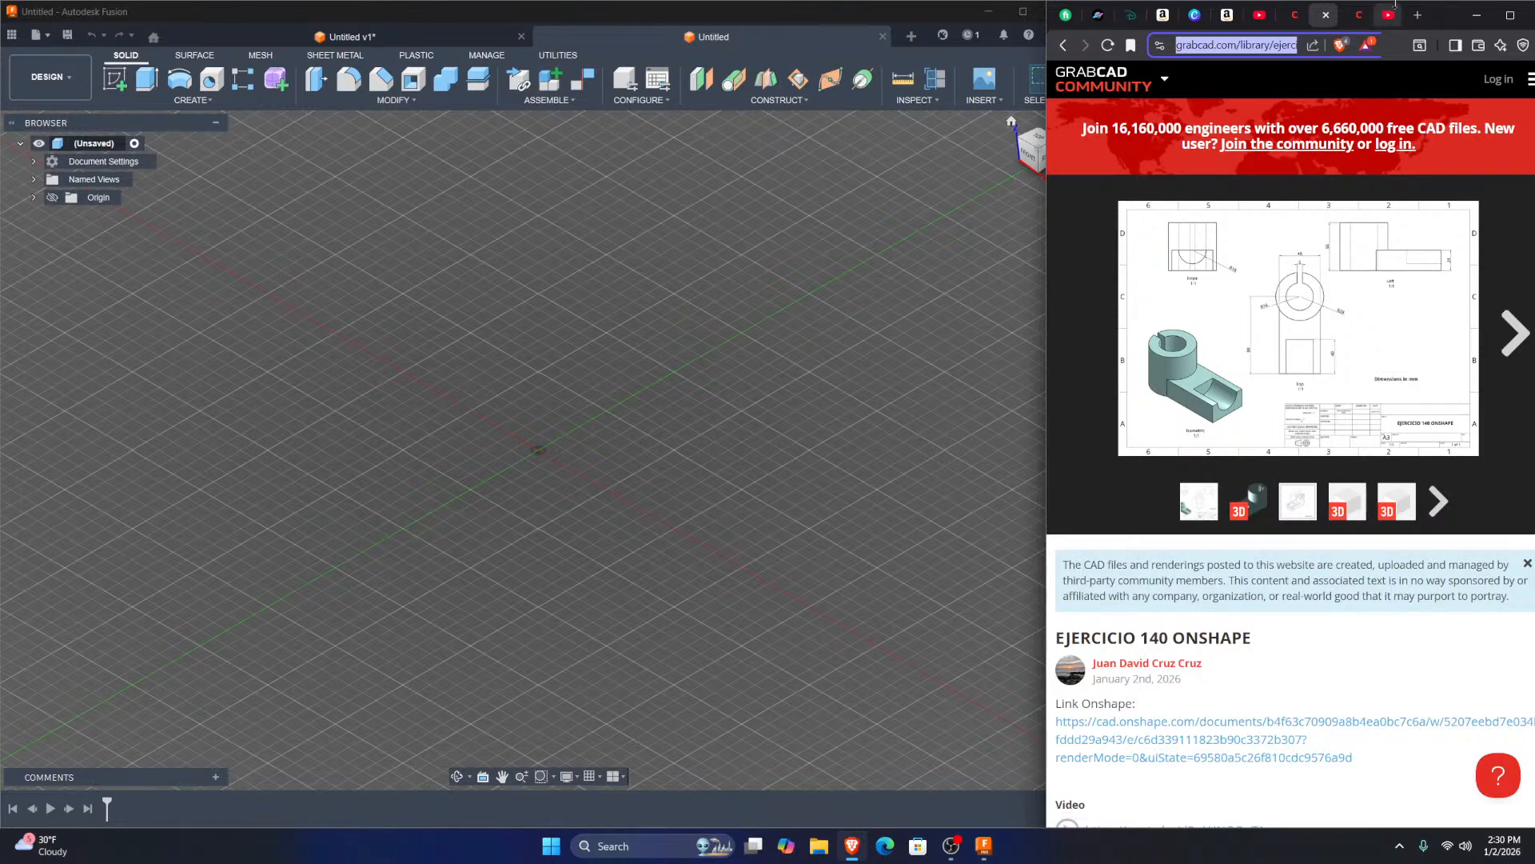
click(1309, 349)
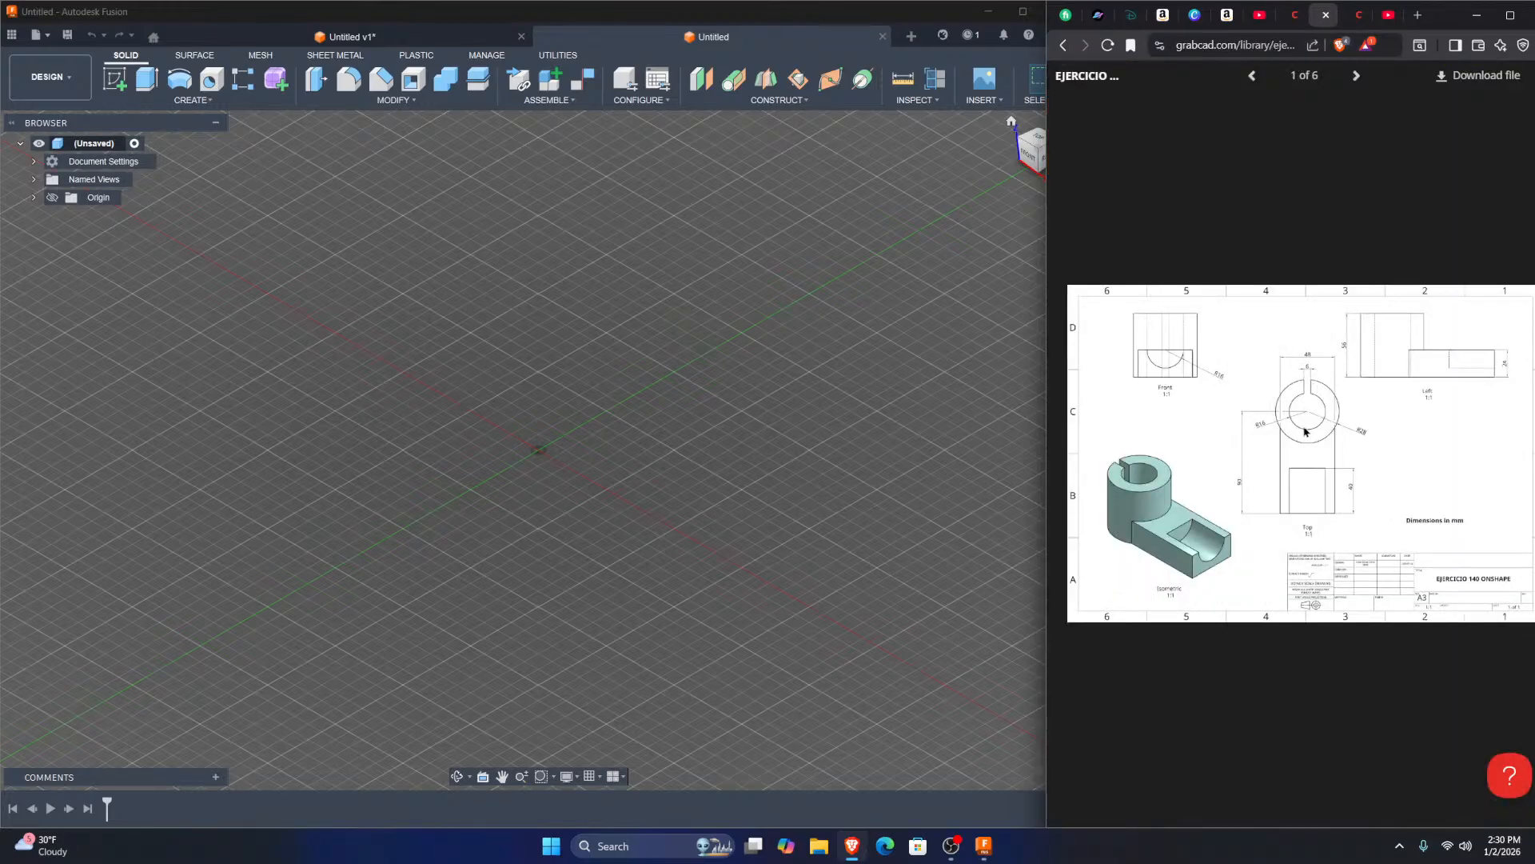
Step: Widen the browser window to fit the whole EJERCICIO 140 ONSHAPE drawing, narrow the Fusion window slightly, and return to Fusion
drag(1047, 377, 994, 381)
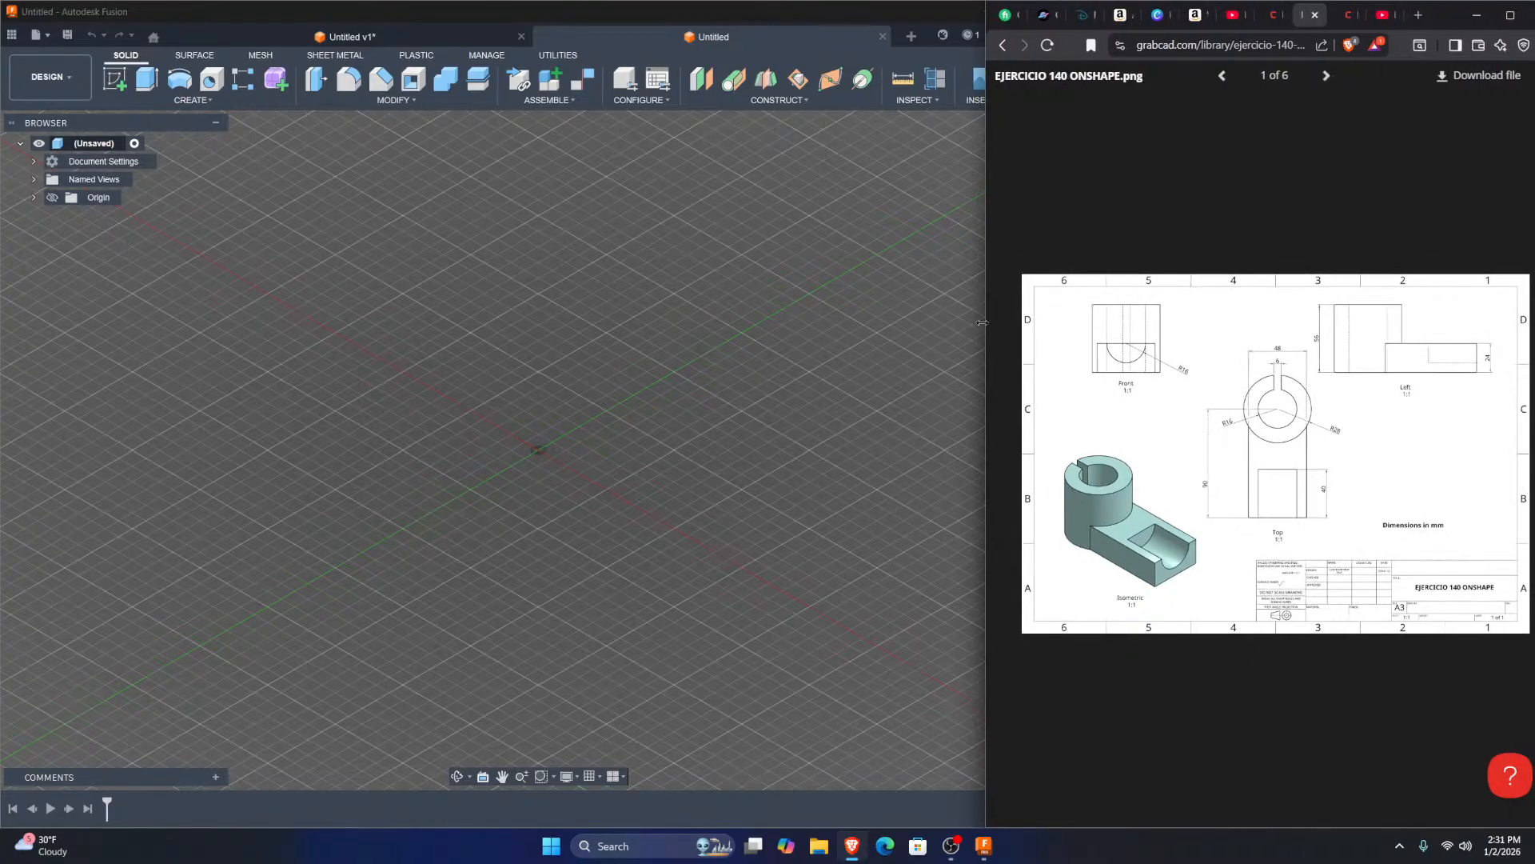
click(945, 44)
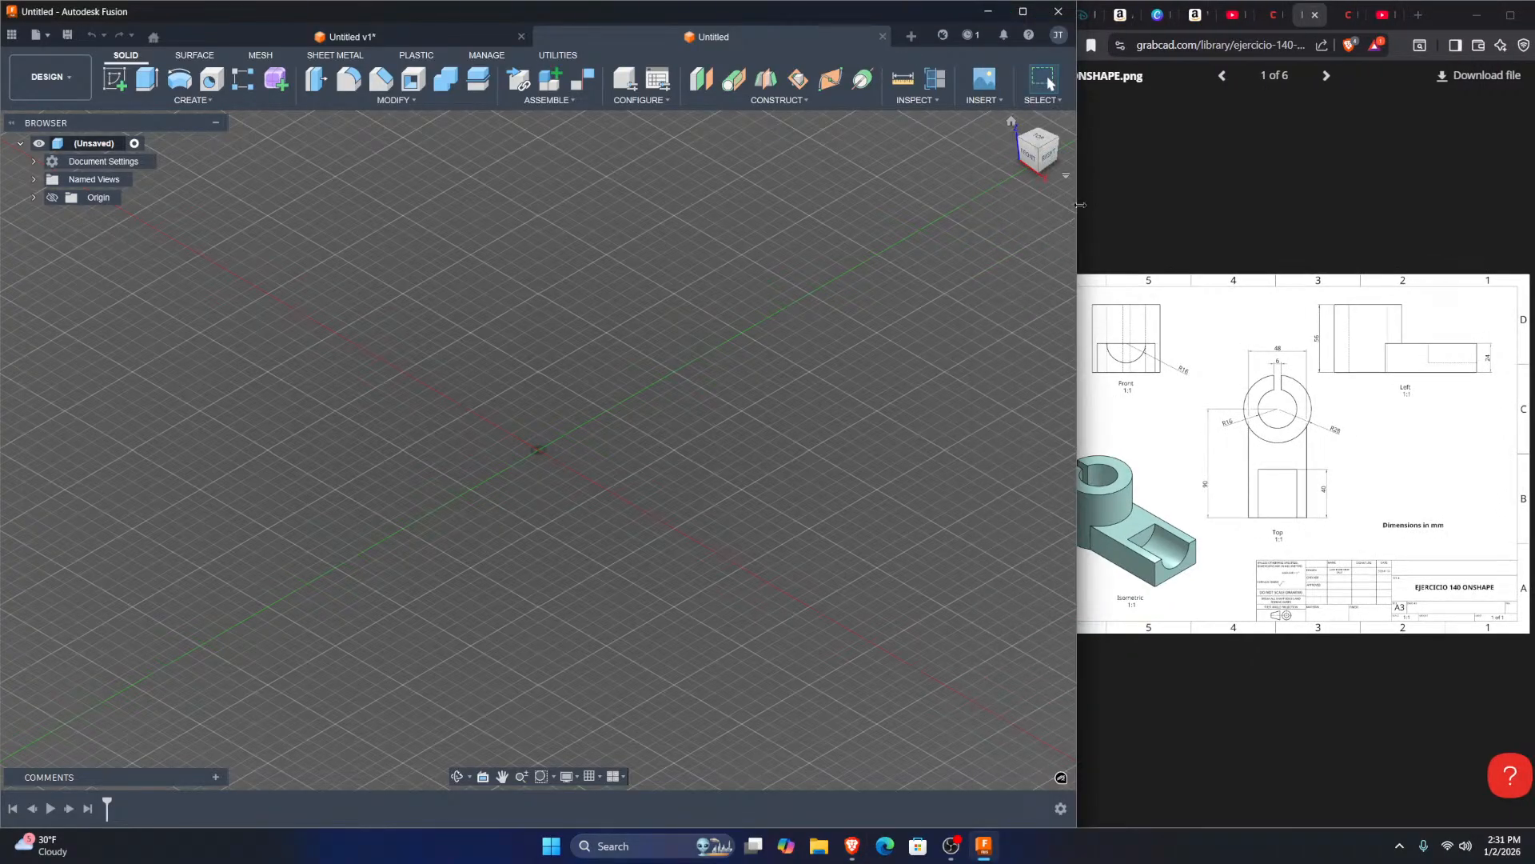
drag(1077, 209, 1058, 209)
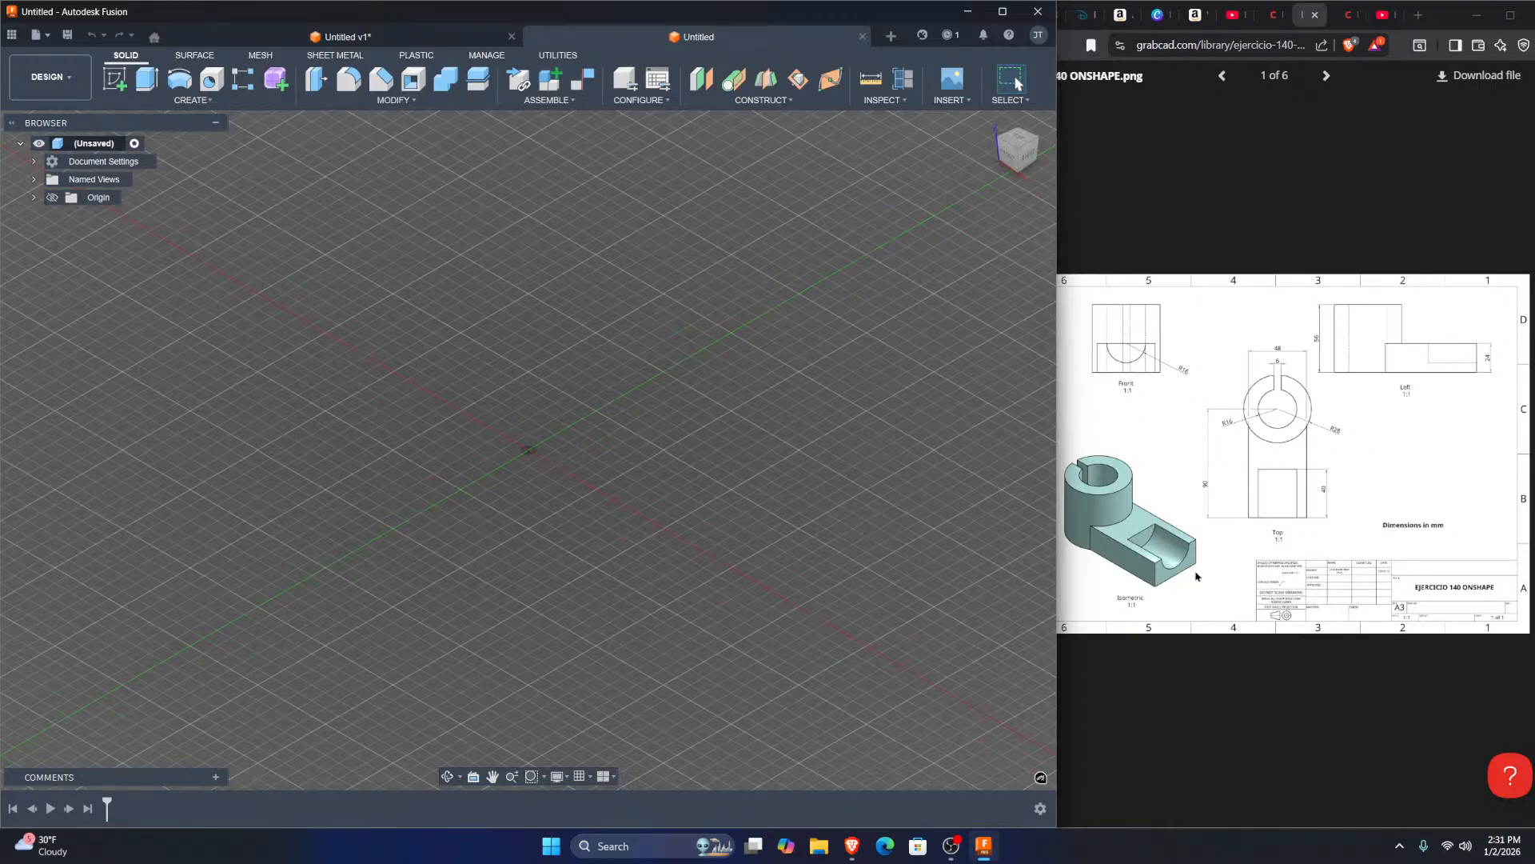
click(1125, 394)
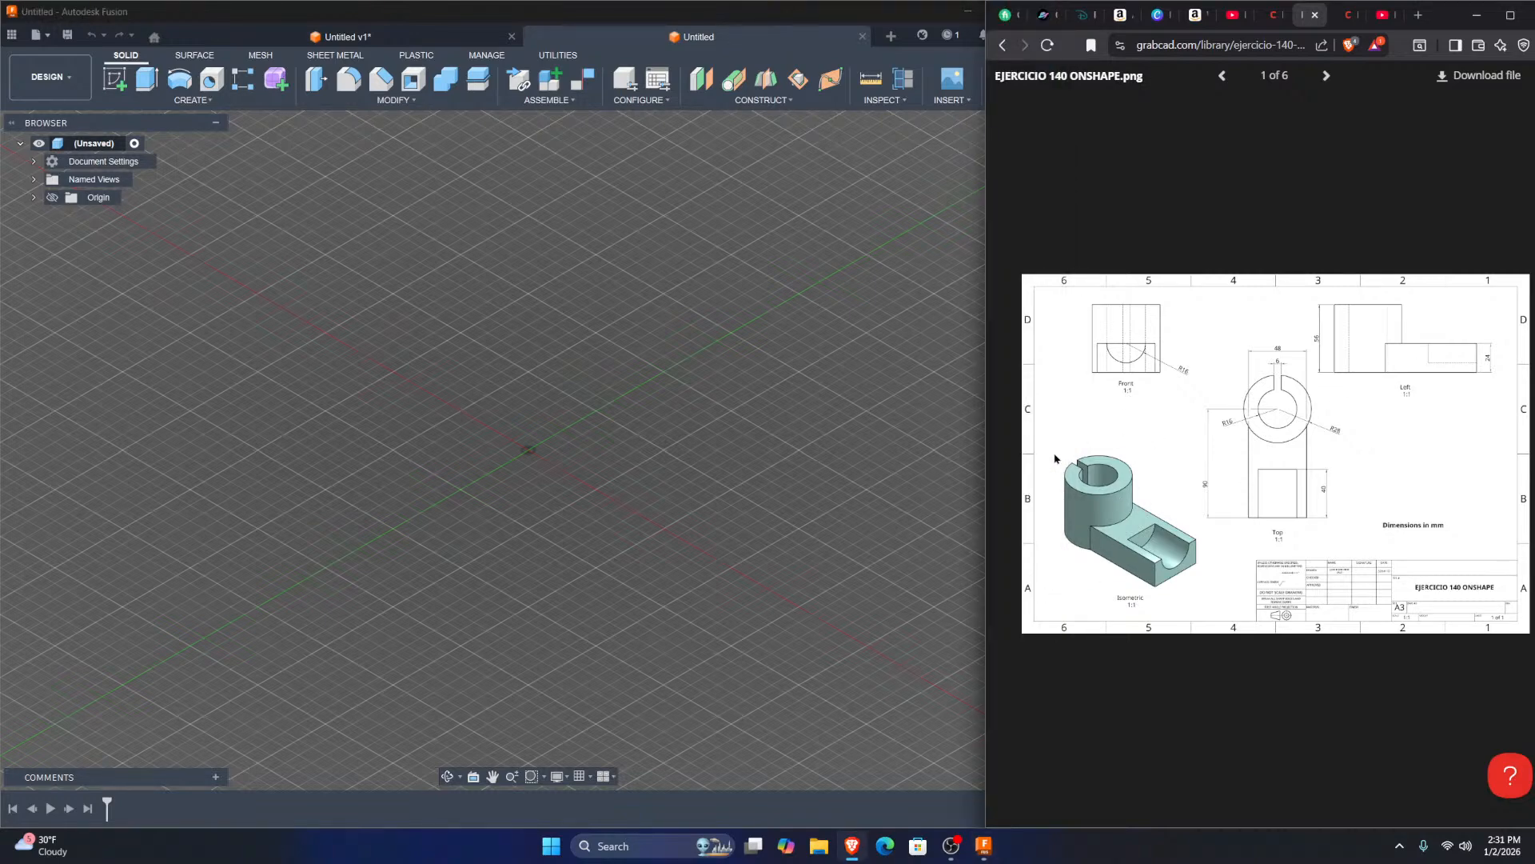
click(798, 483)
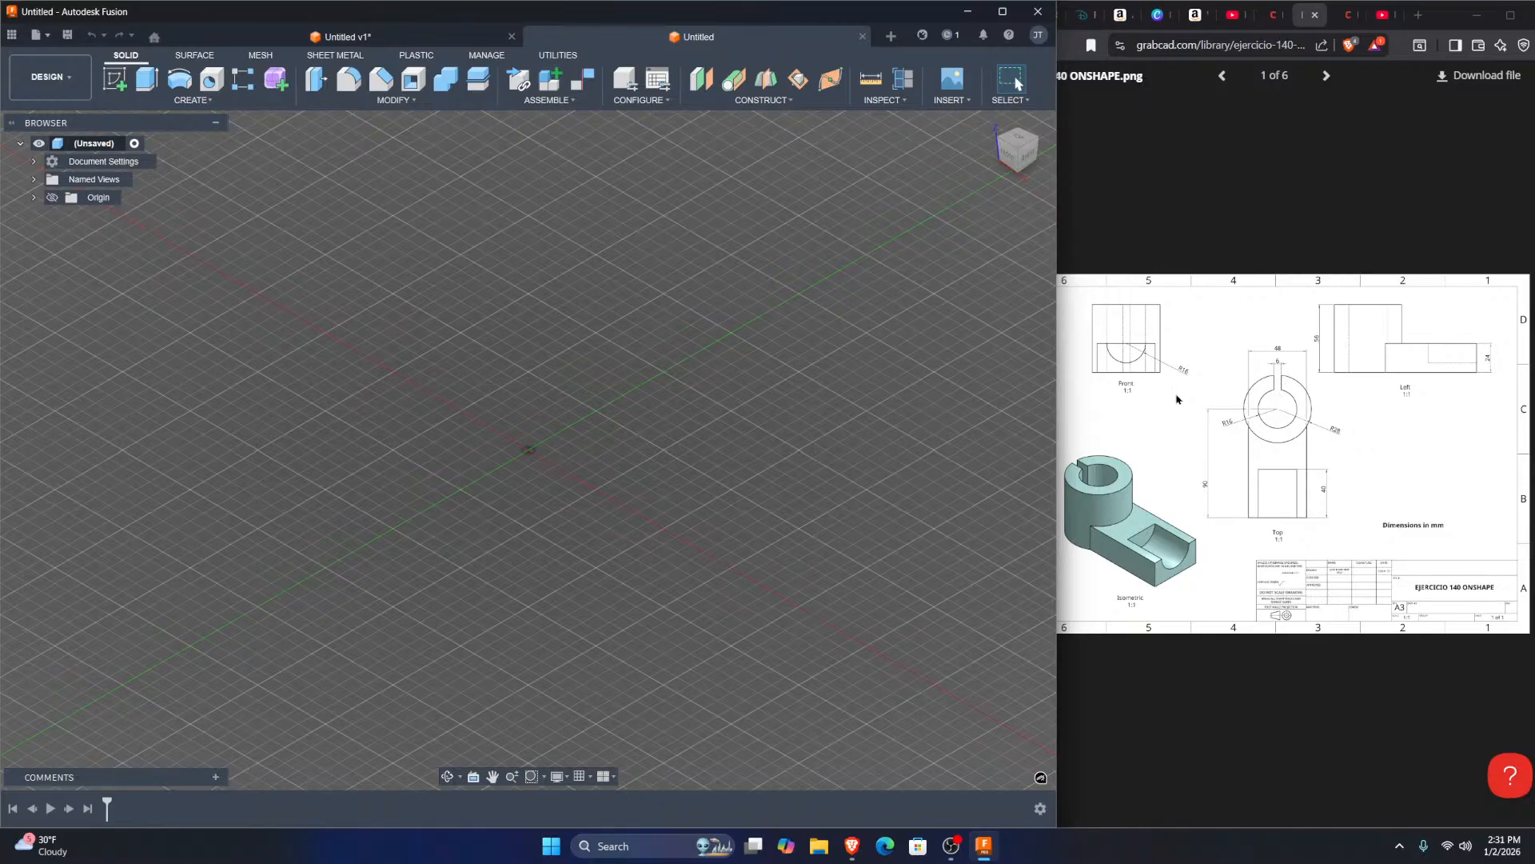
Step: Create a cylinder 56 mm in diameter and 56 mm high on the horizontal plane, centred on the origin
click(1016, 141)
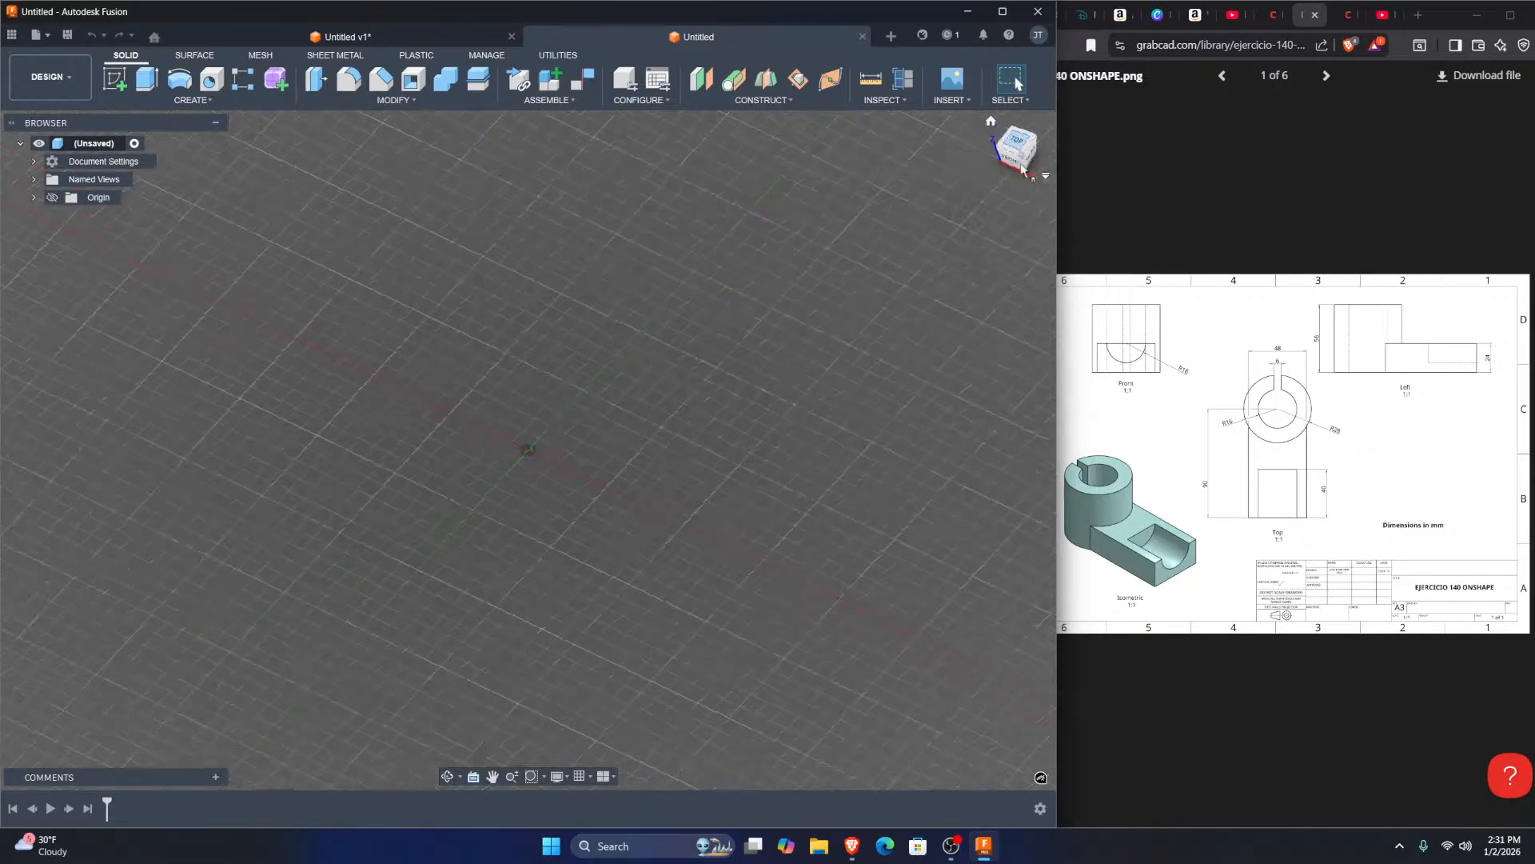
click(185, 102)
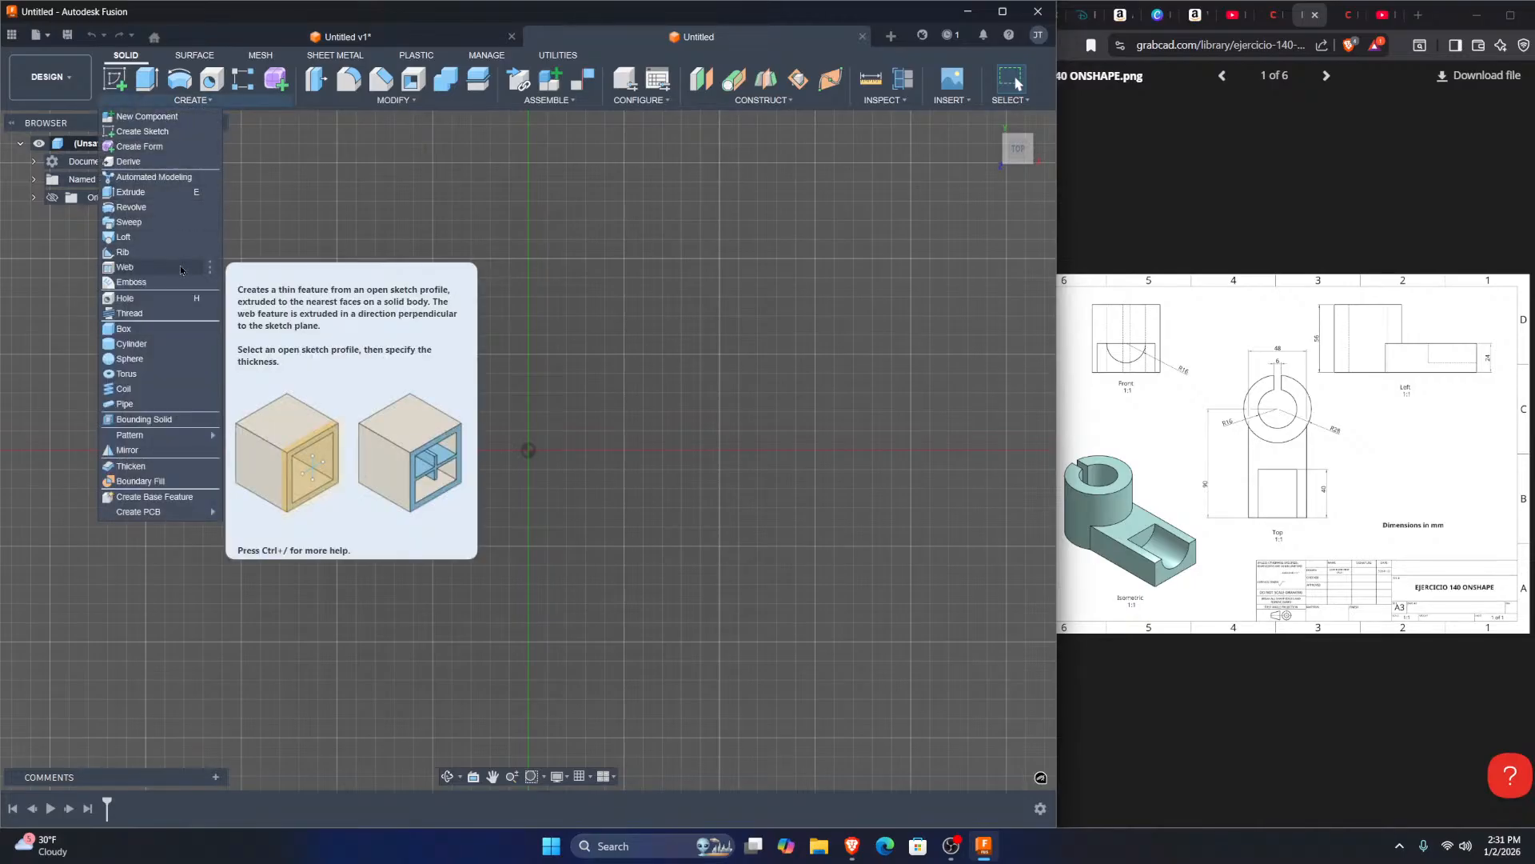
click(156, 343)
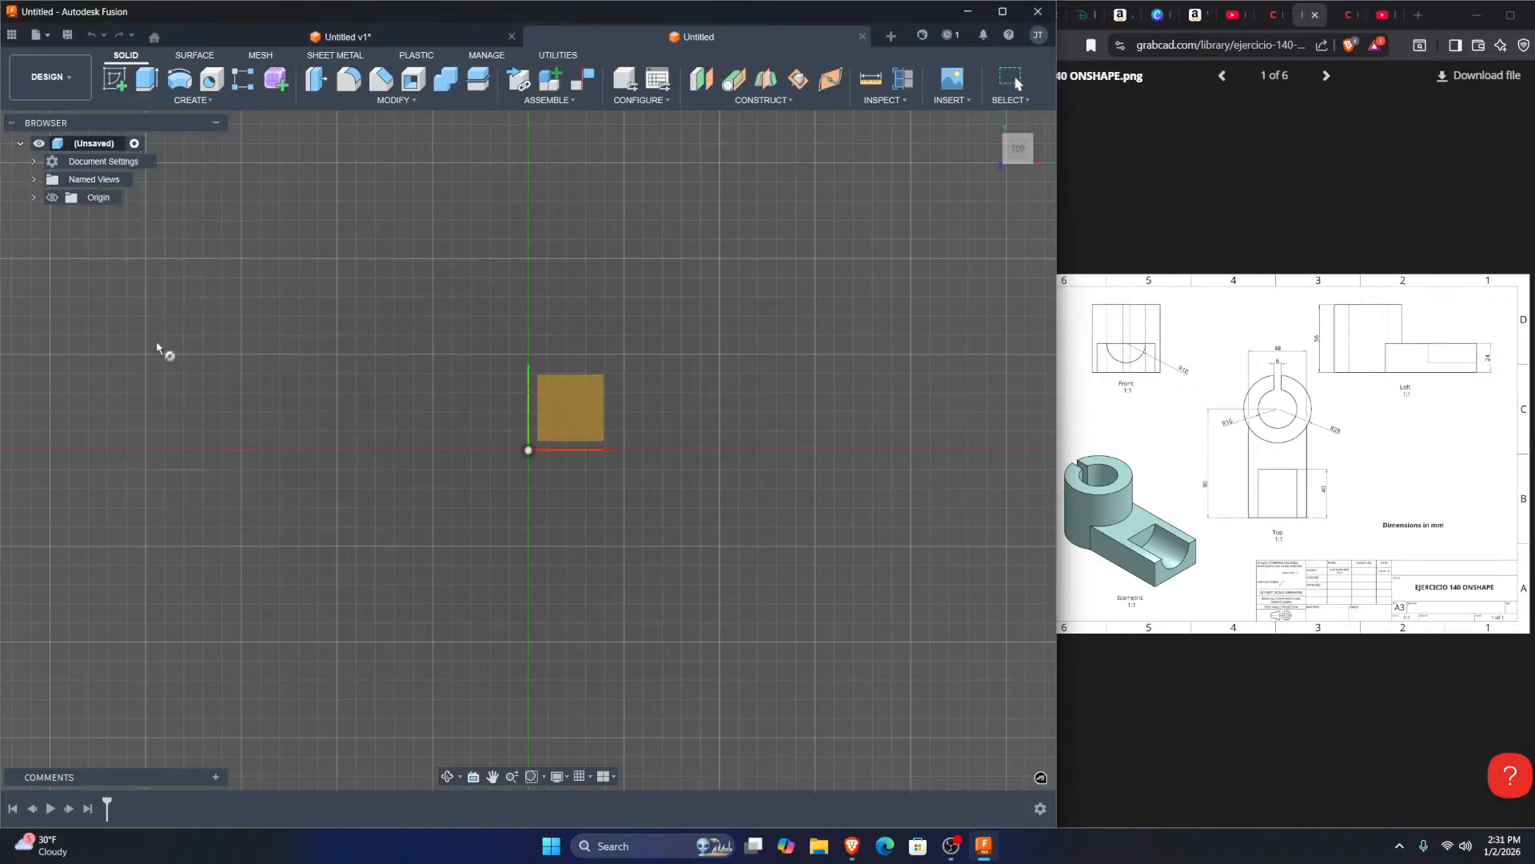
click(559, 419)
click(528, 450)
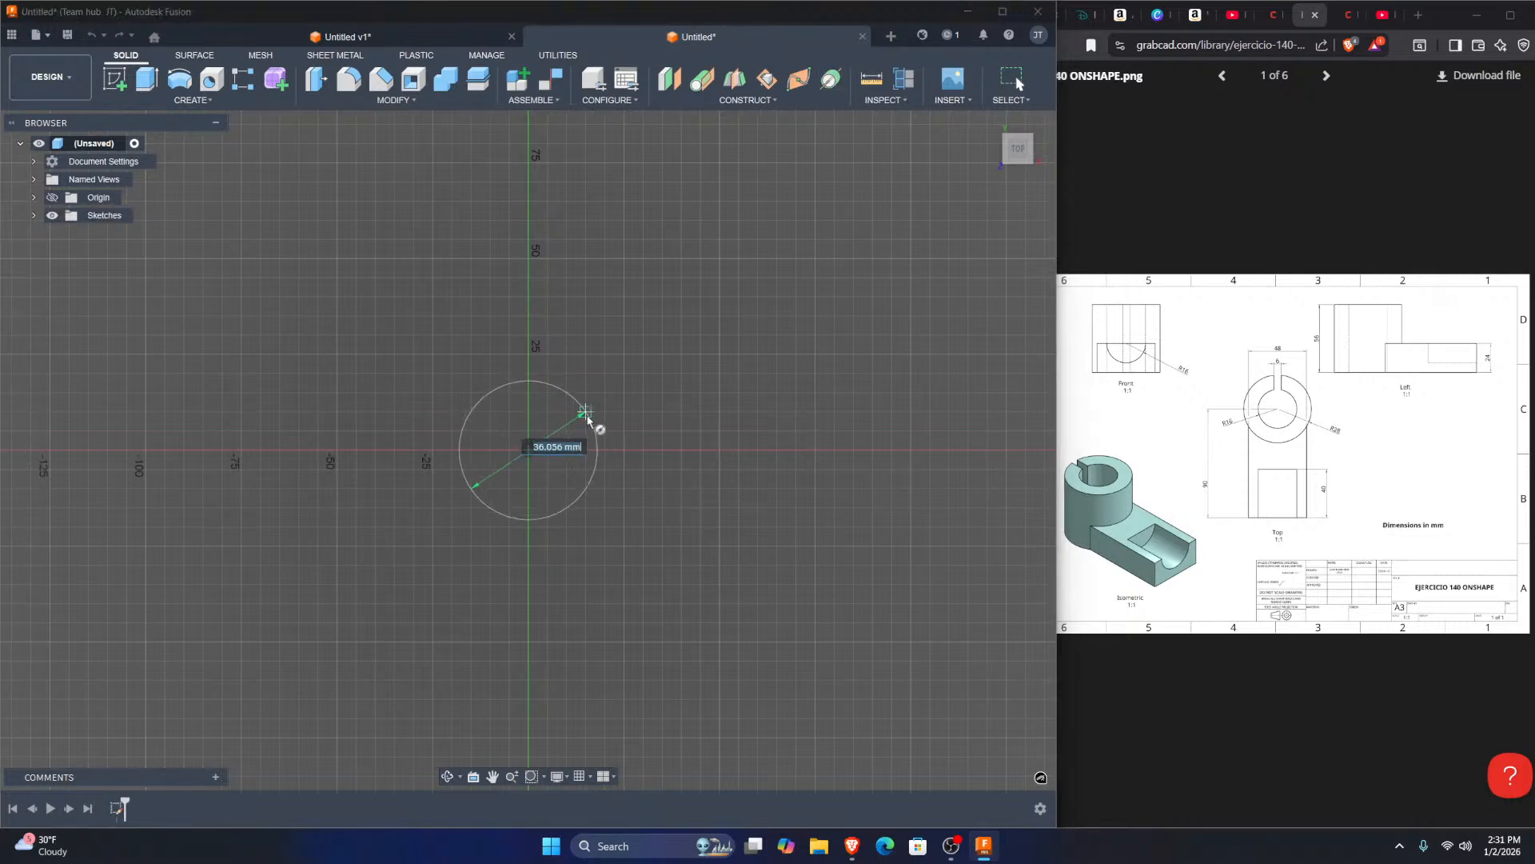
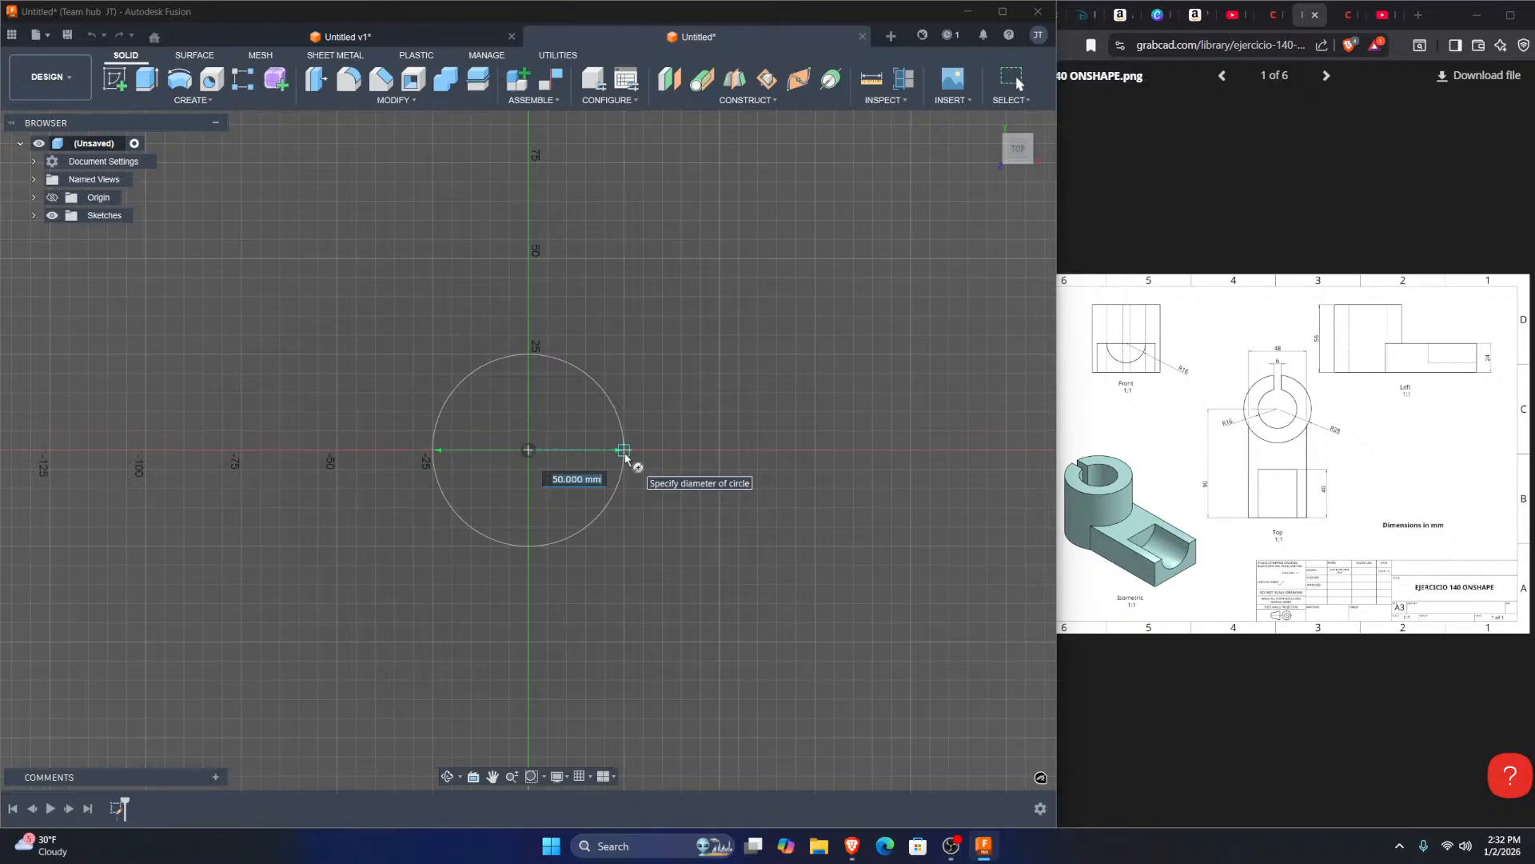
text(56)
key(Return)
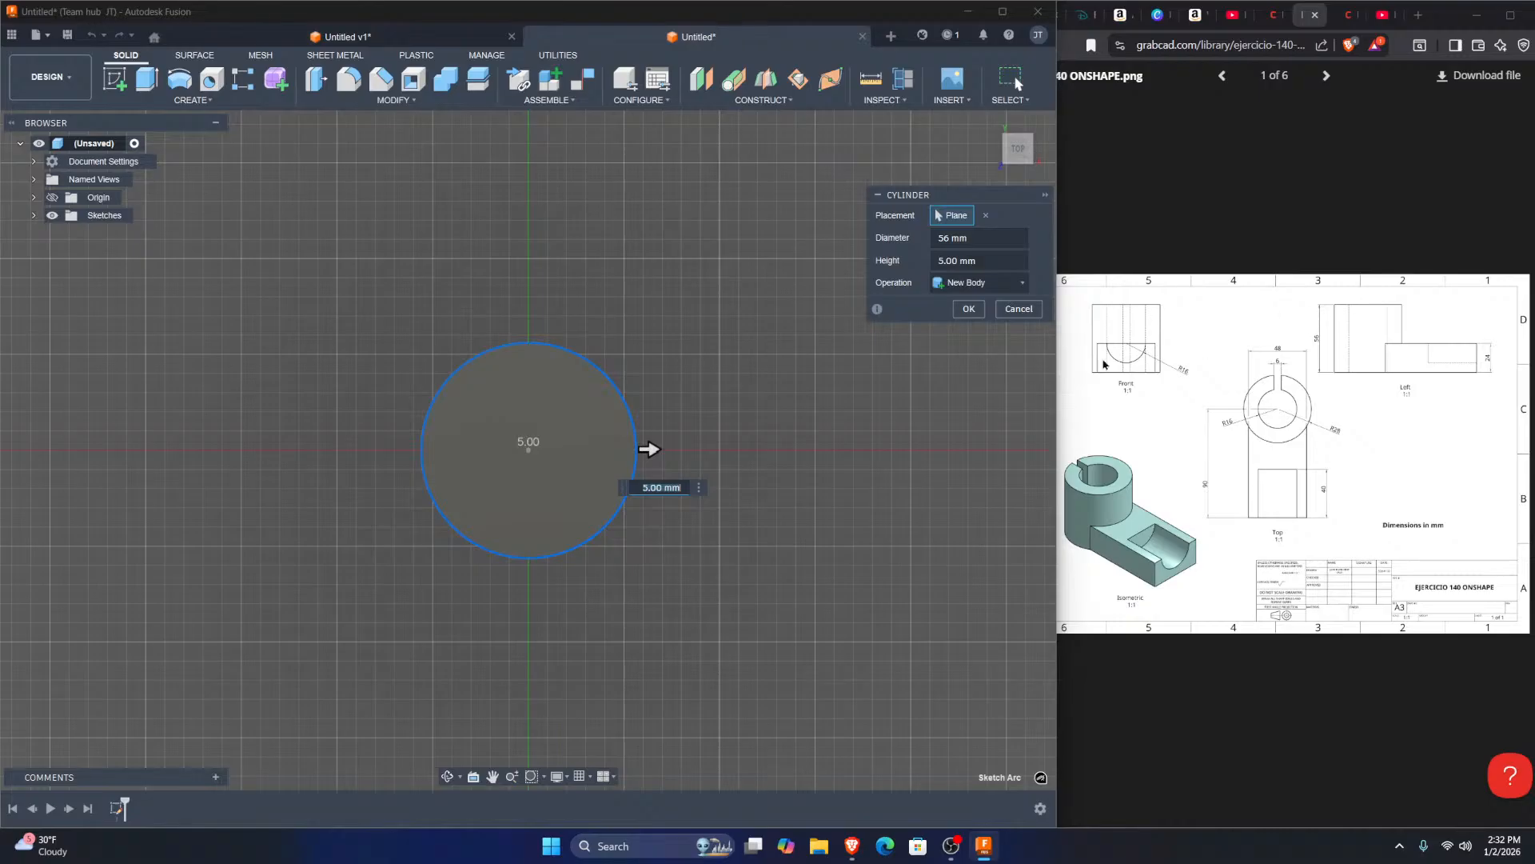
shift+middle_drag(576, 544, 663, 480)
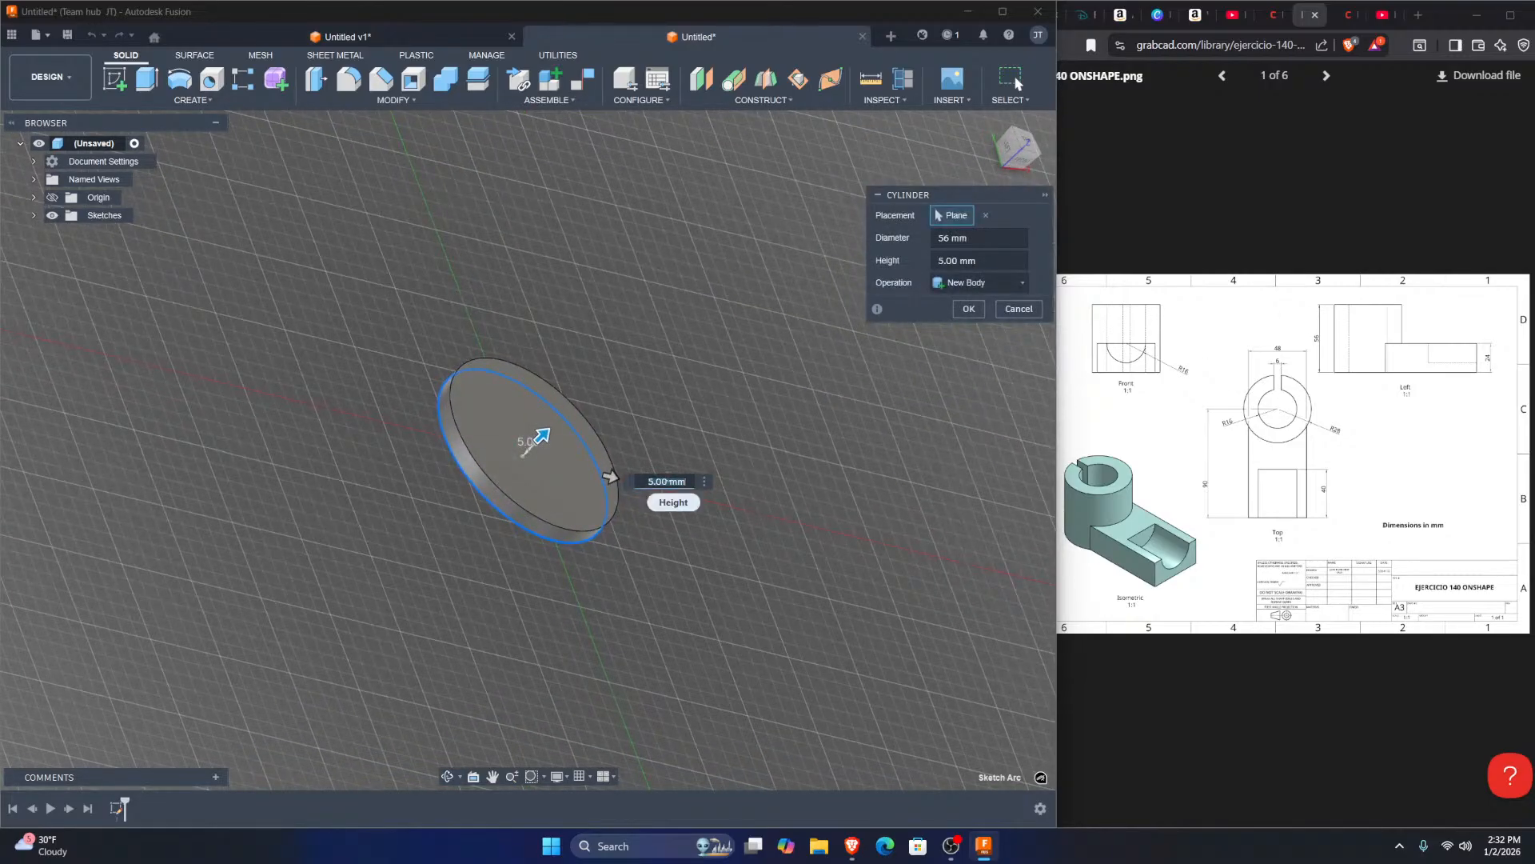
text(56)
key(Return)
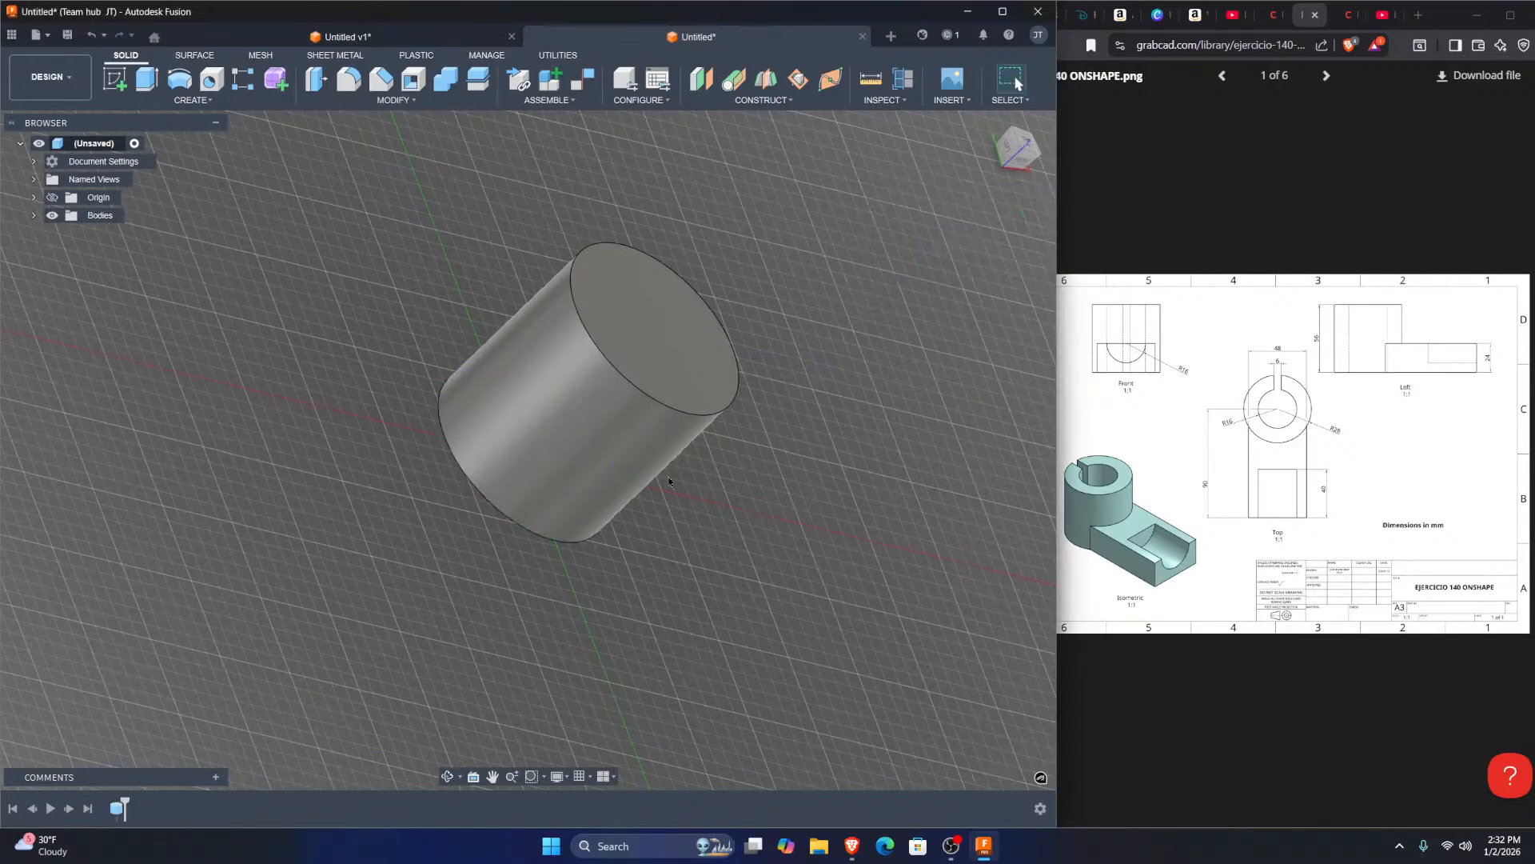
Step: Inspect the cylinder from above and at an angle, and undo its creation
middle_drag(812, 208, 700, 287)
click(1016, 145)
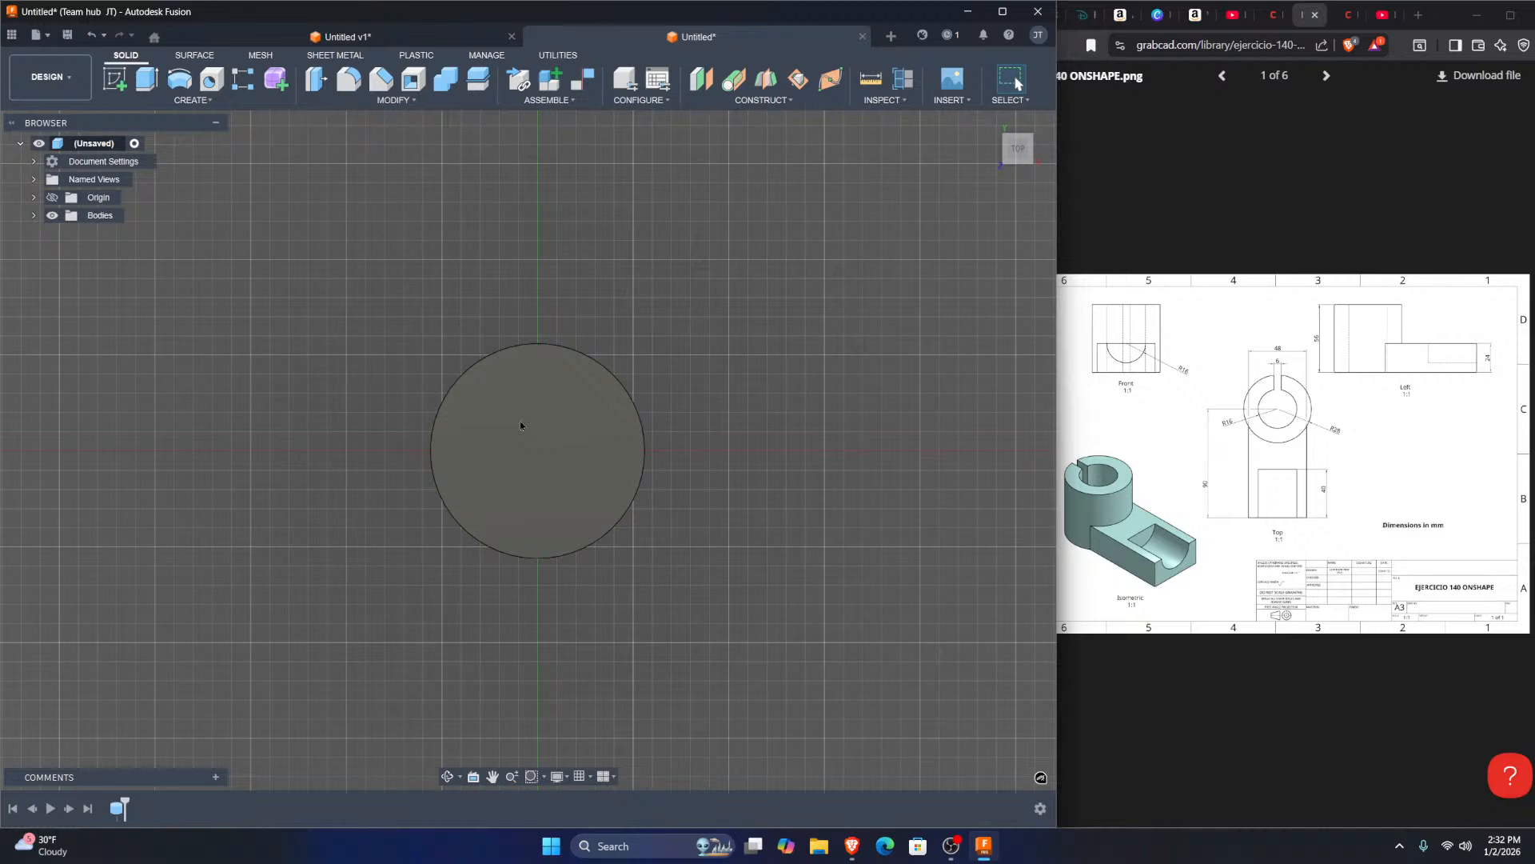
shift+middle_drag(628, 367, 739, 312)
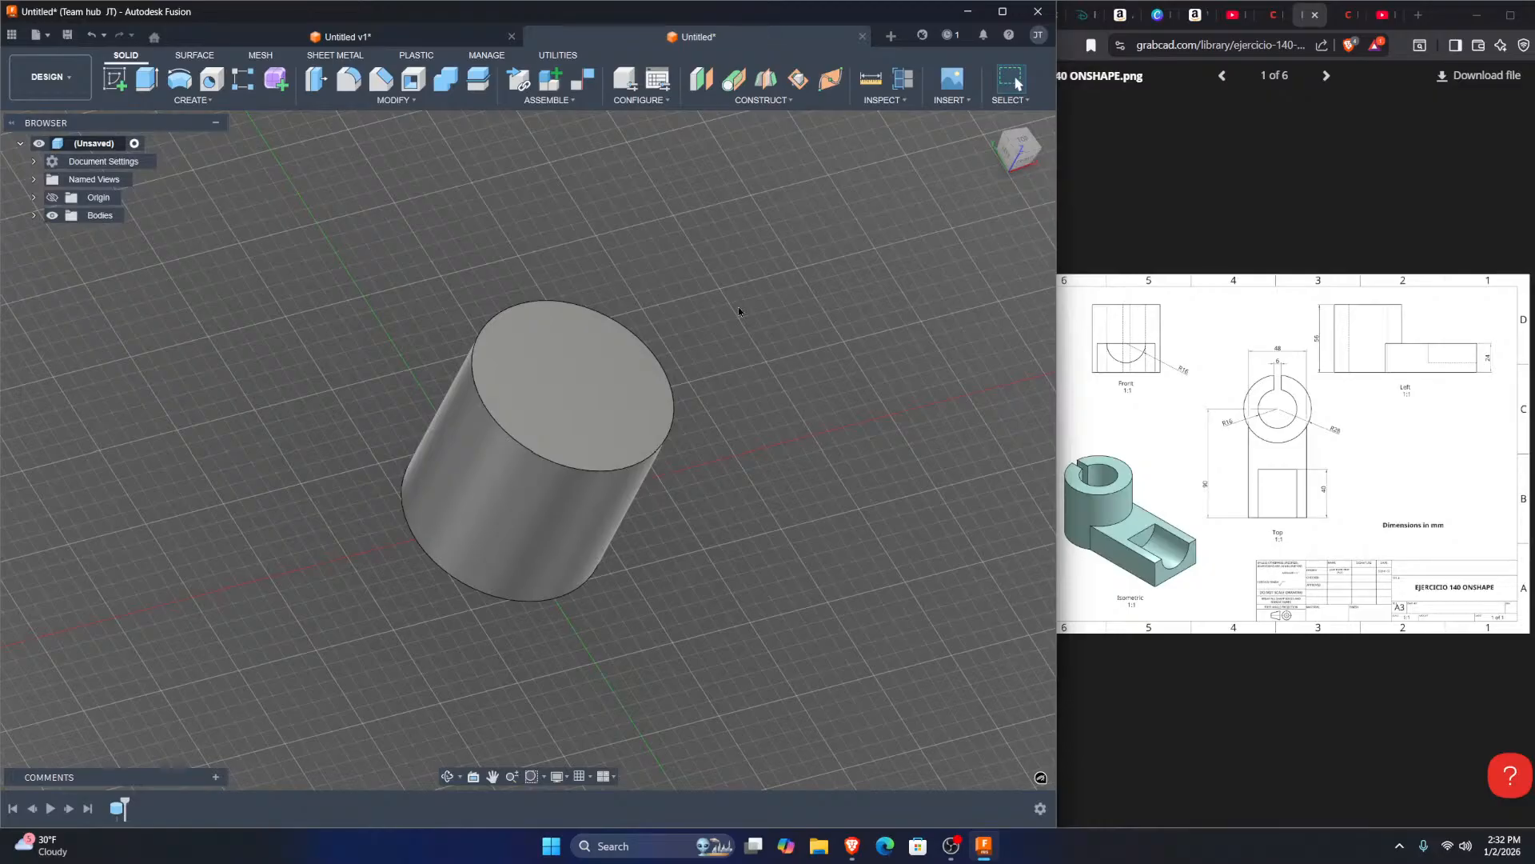
key(ctrl+z)
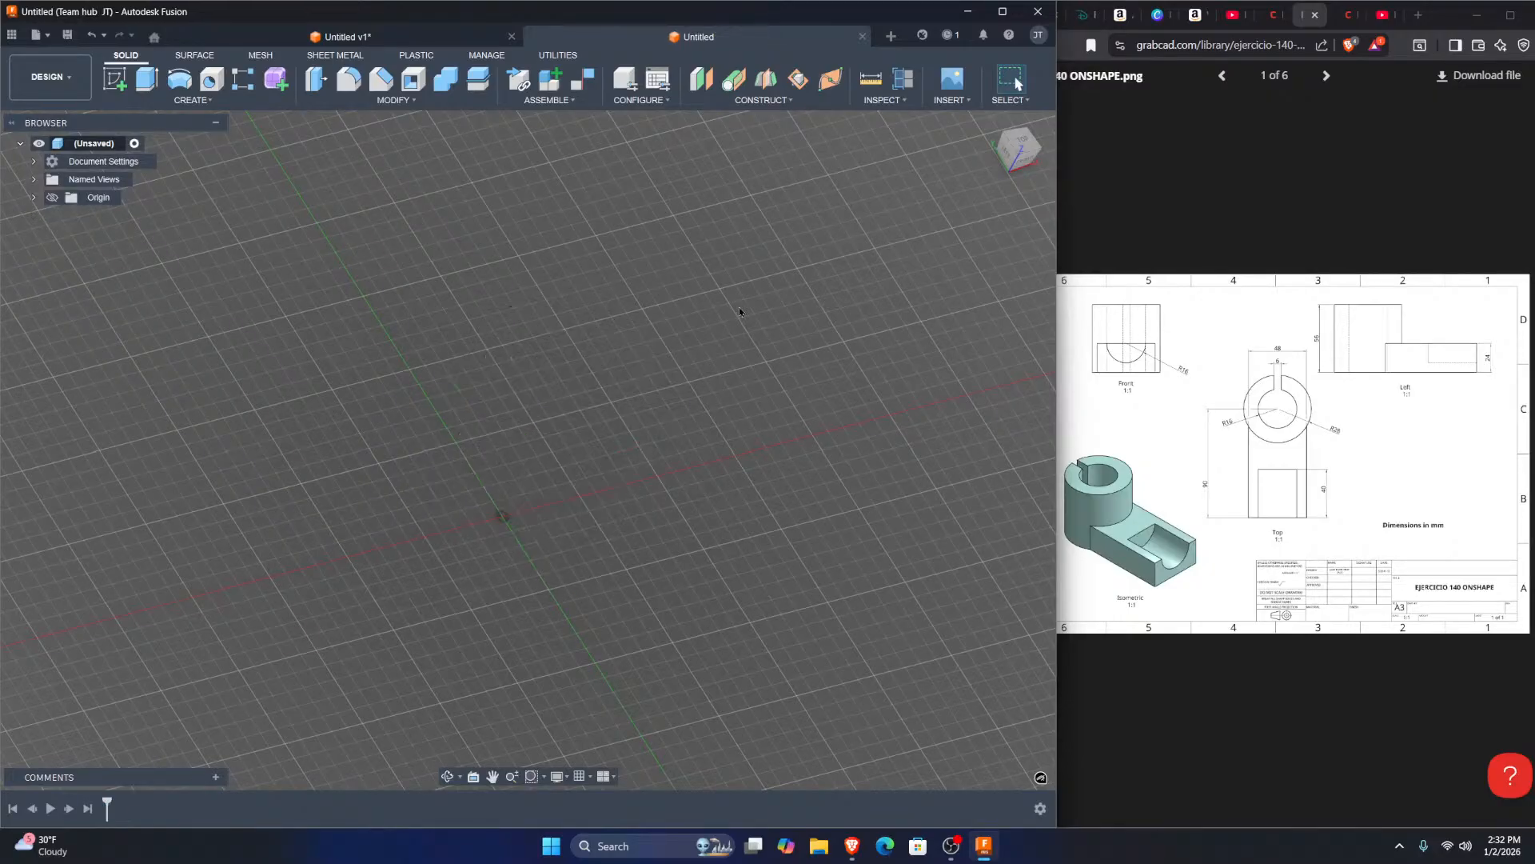
Step: Create a new active internal component named Part
click(551, 79)
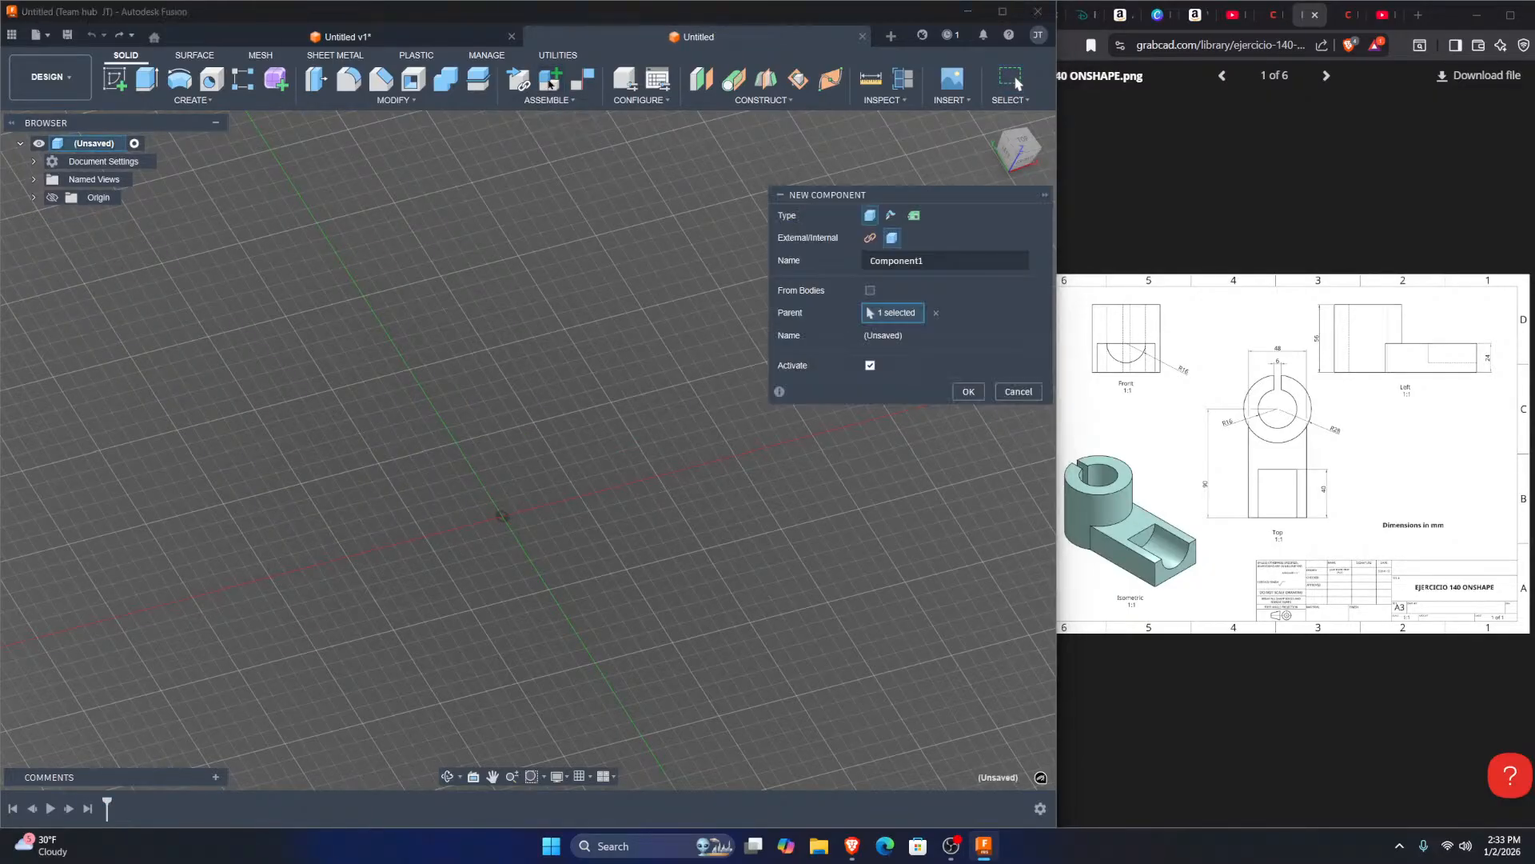
drag(954, 264, 855, 247)
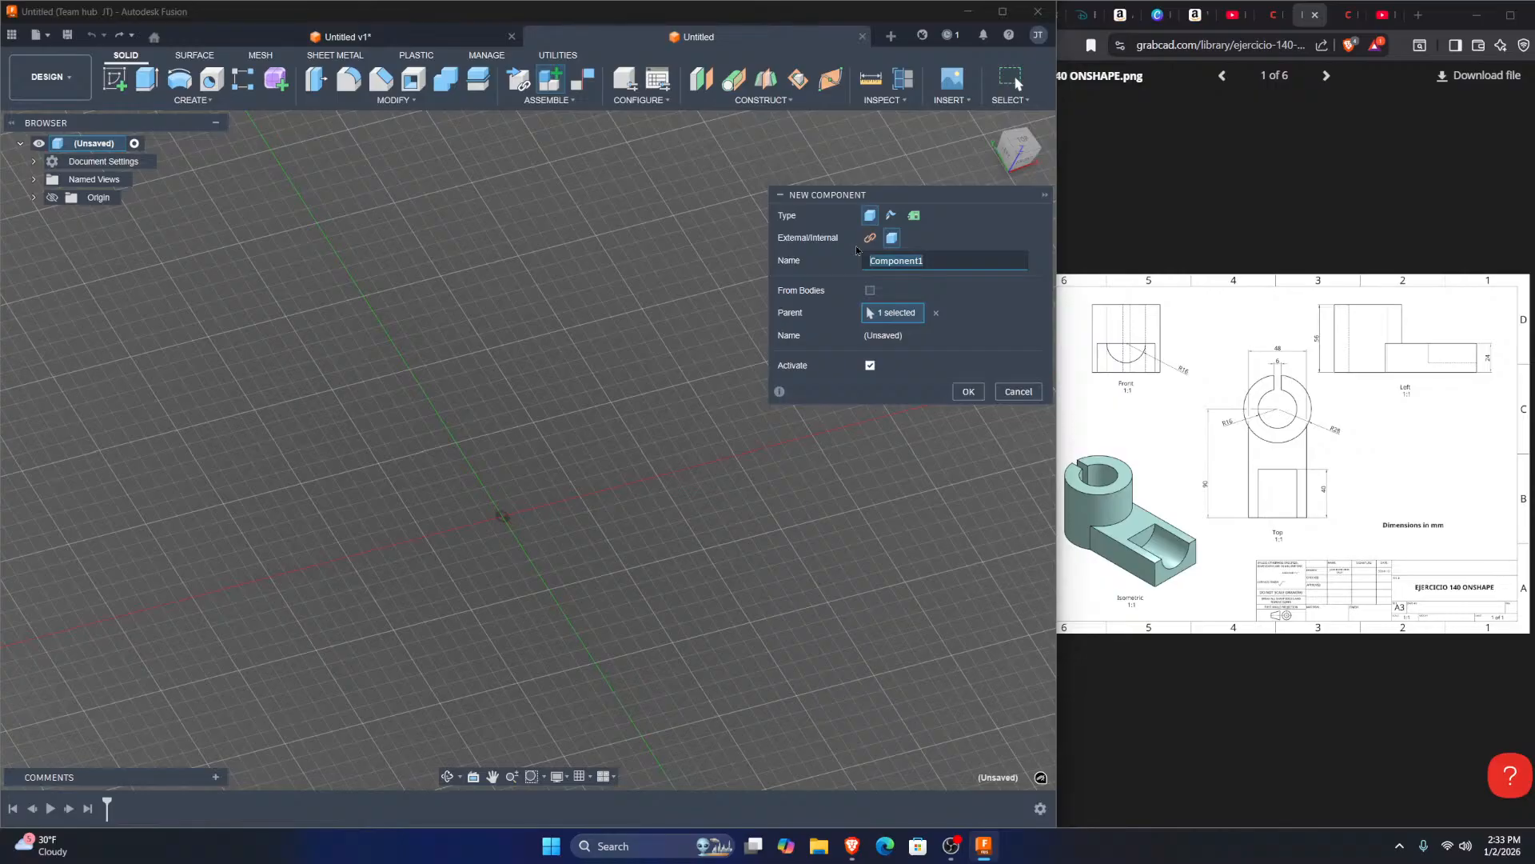
text(Part)
click(964, 392)
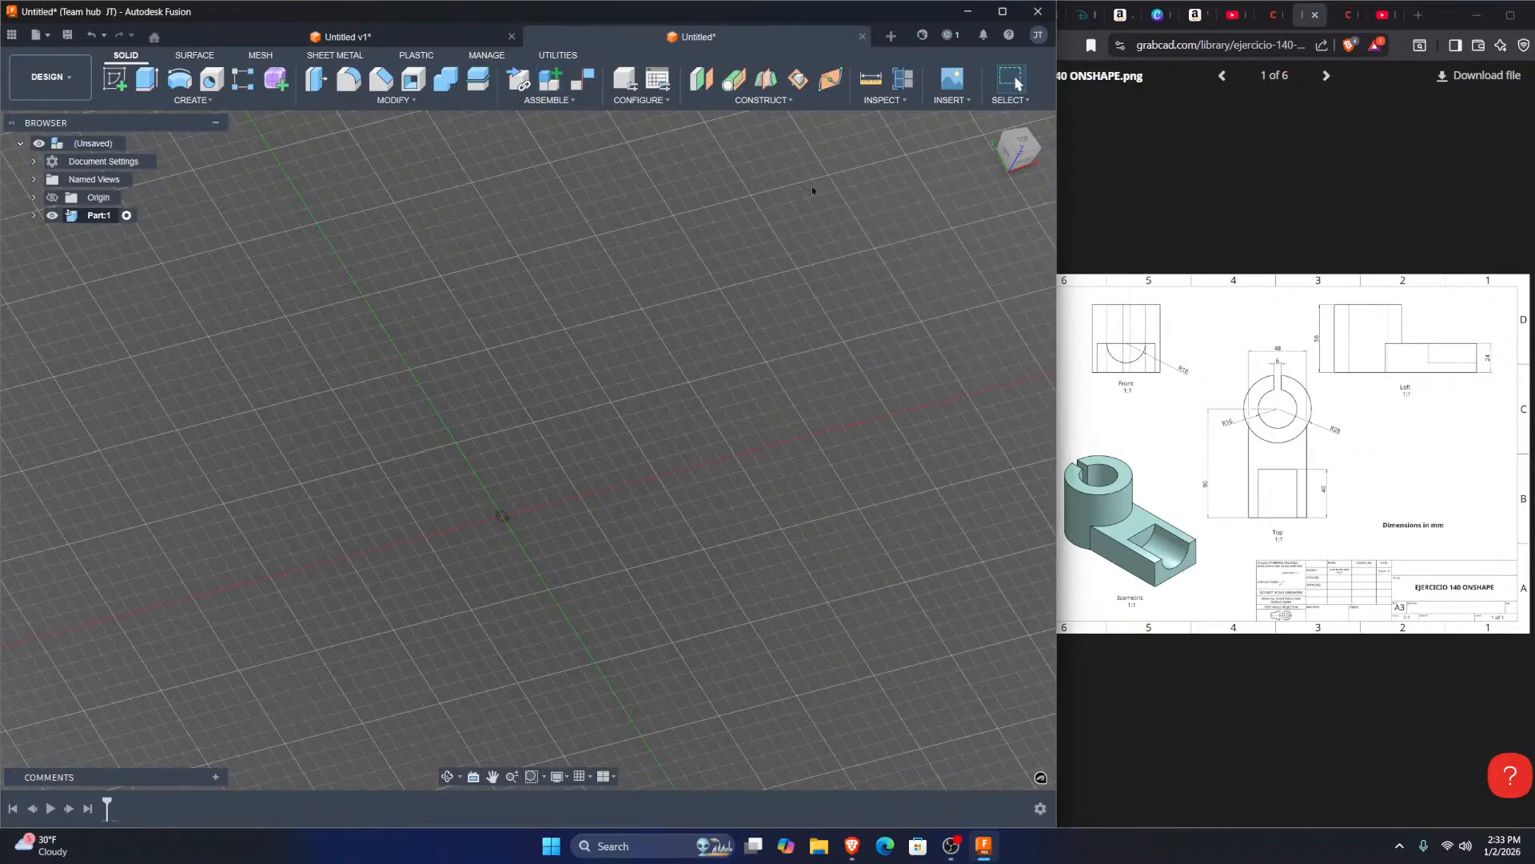
Step: In the Part component, create a 56 mm diameter, 56 mm high cylinder as a new body, centred on the origin of the horizontal plane
click(1020, 141)
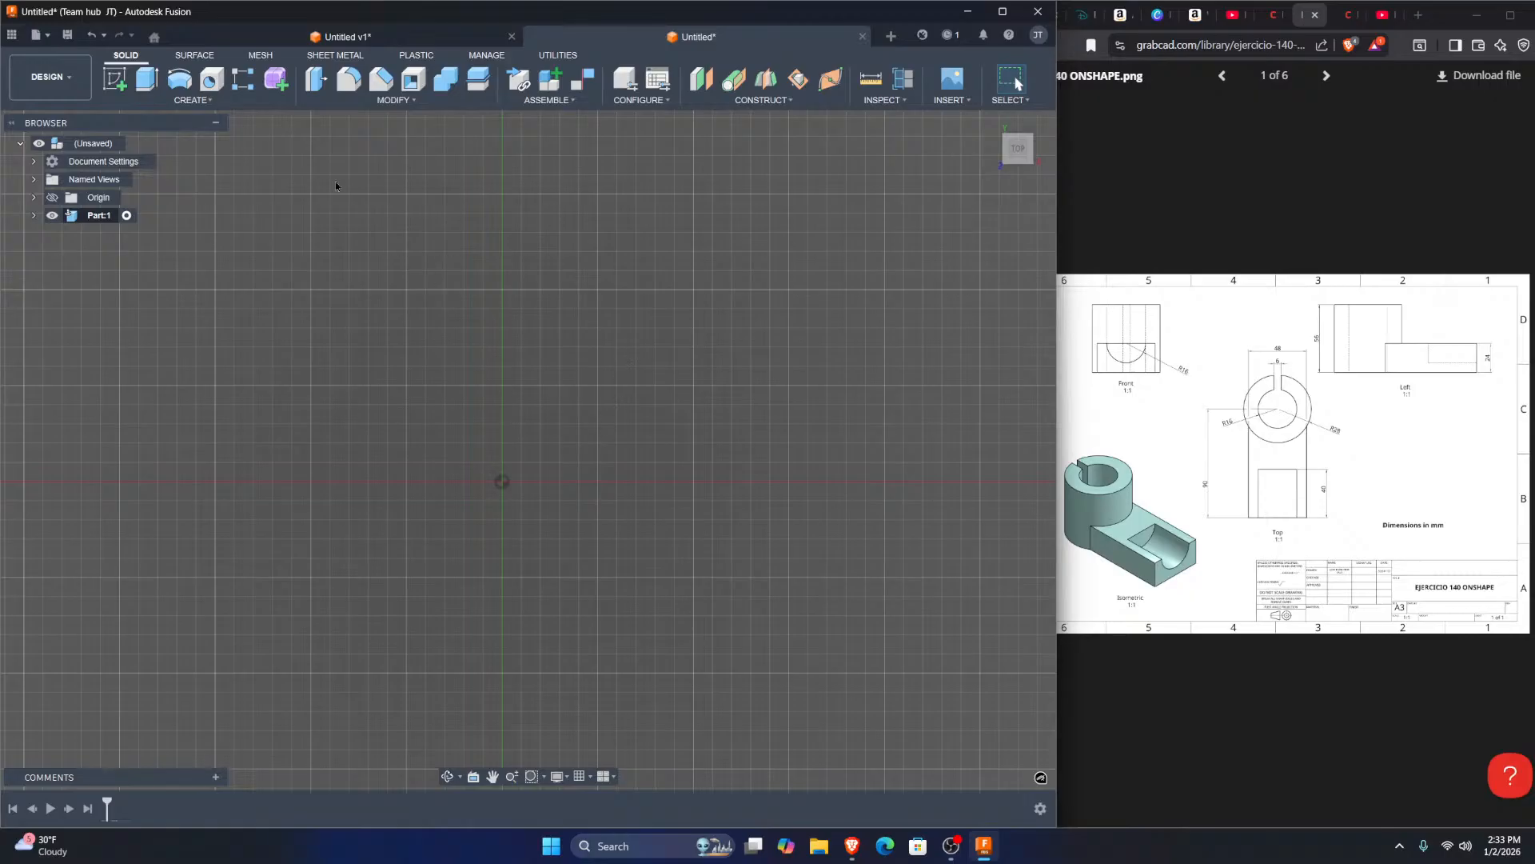
click(119, 100)
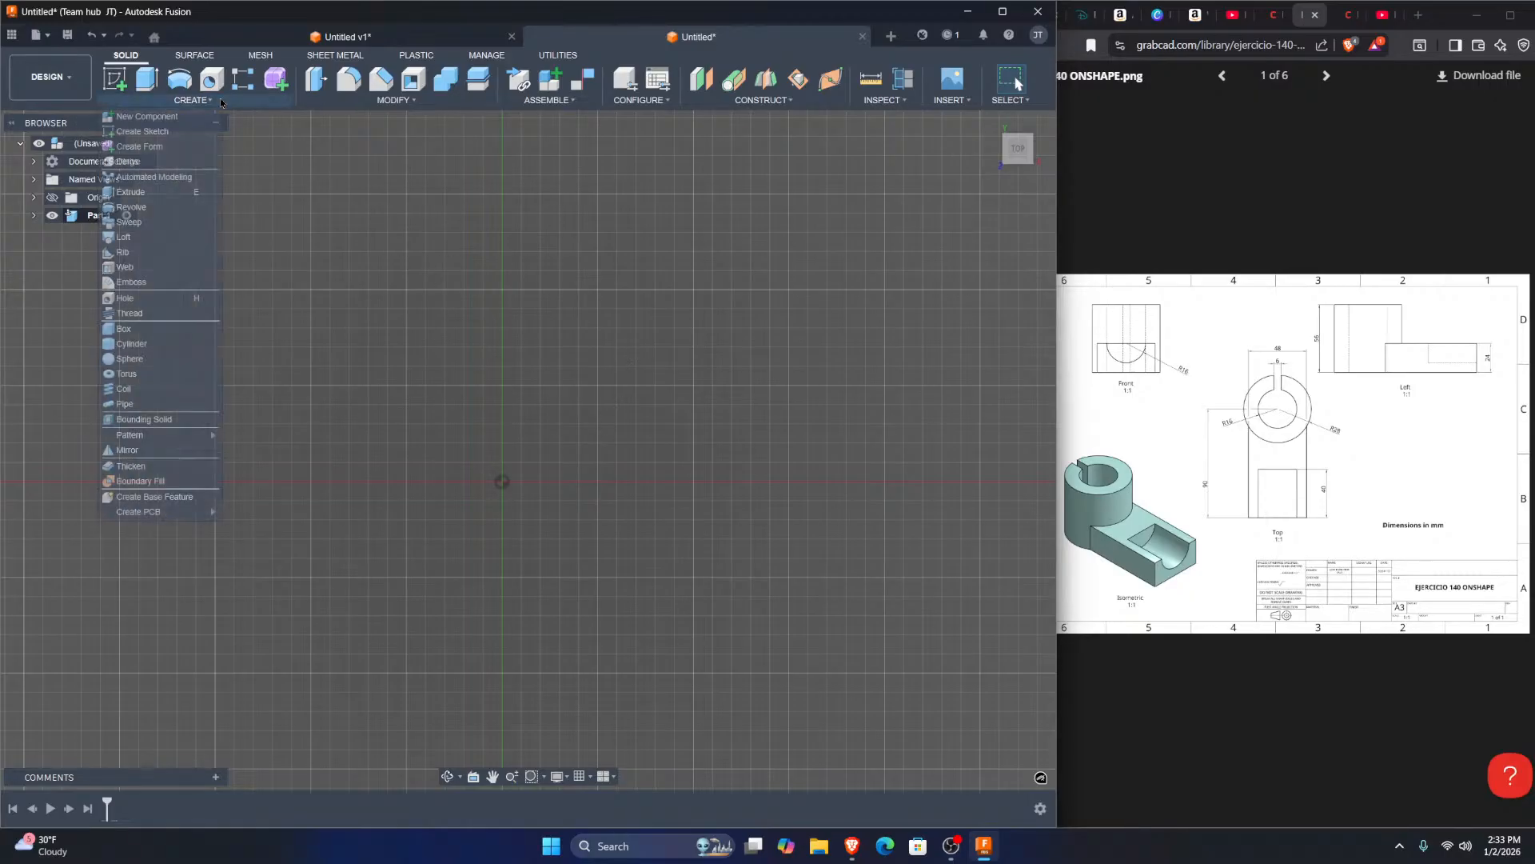
click(132, 343)
click(542, 446)
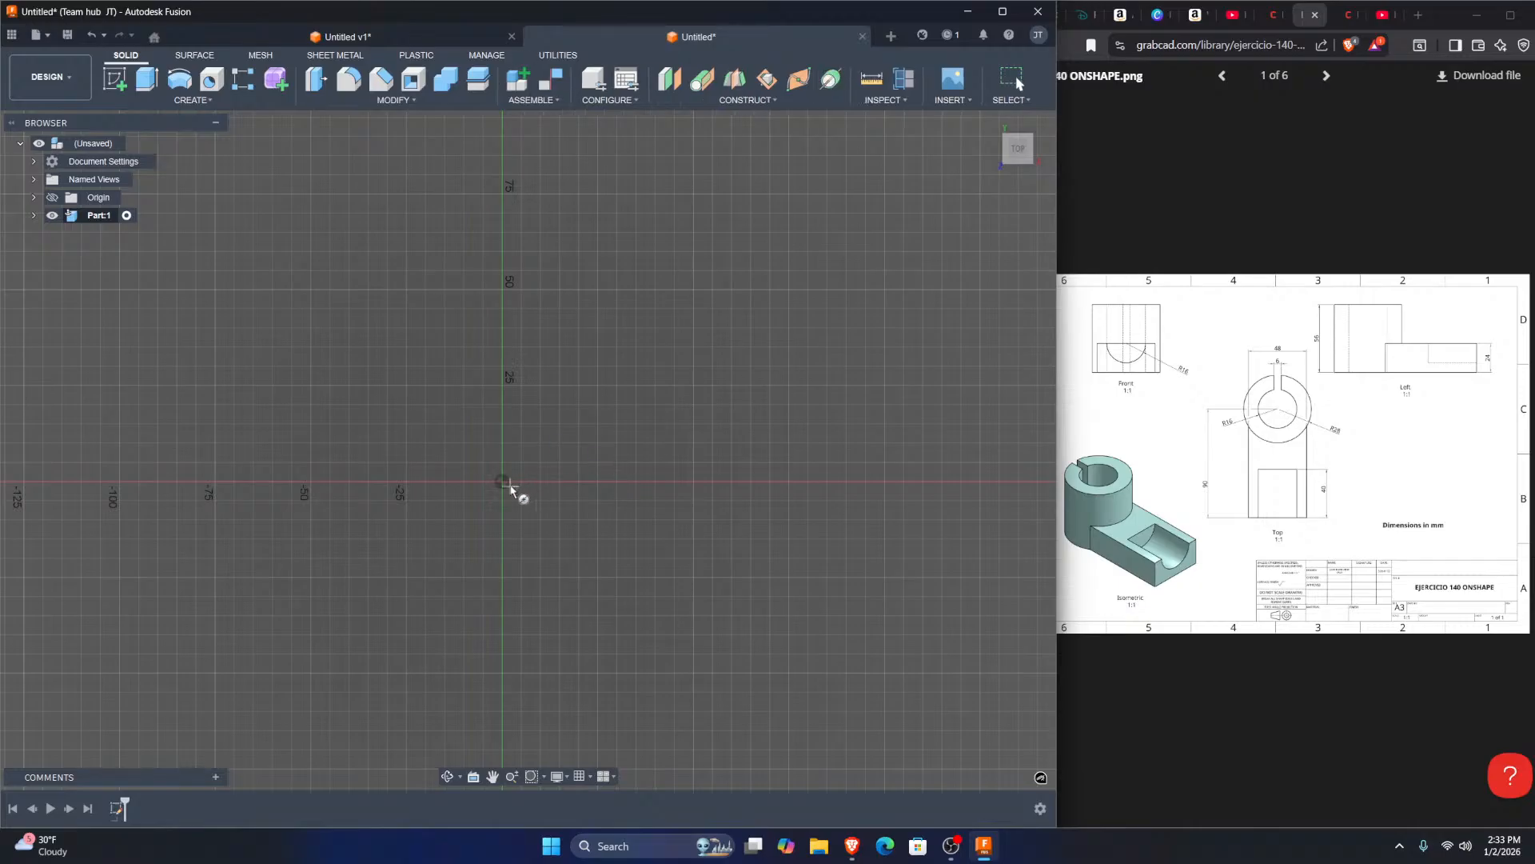
click(502, 480)
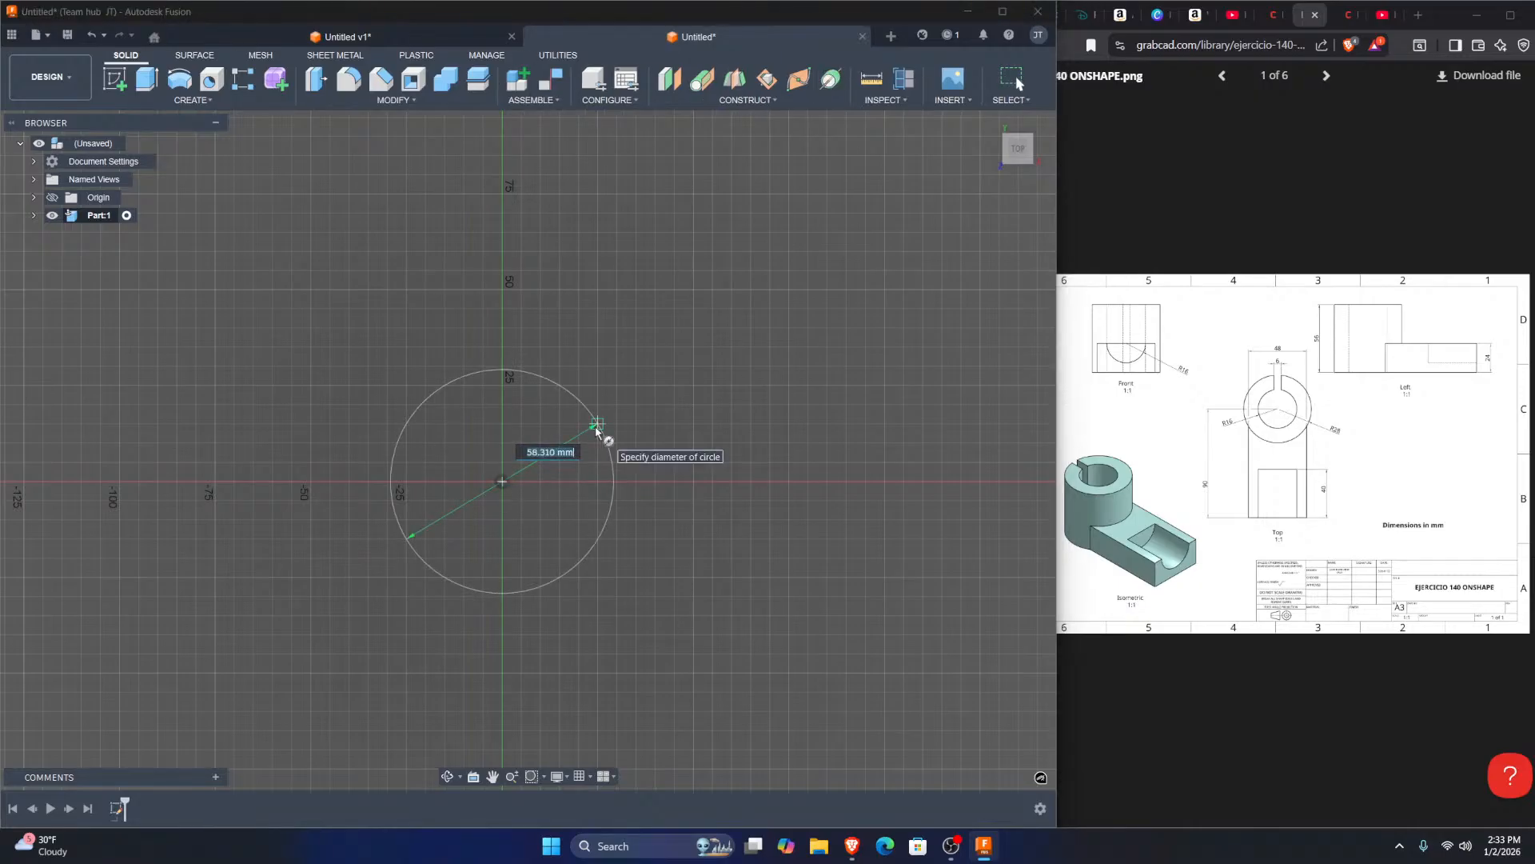
text(56)
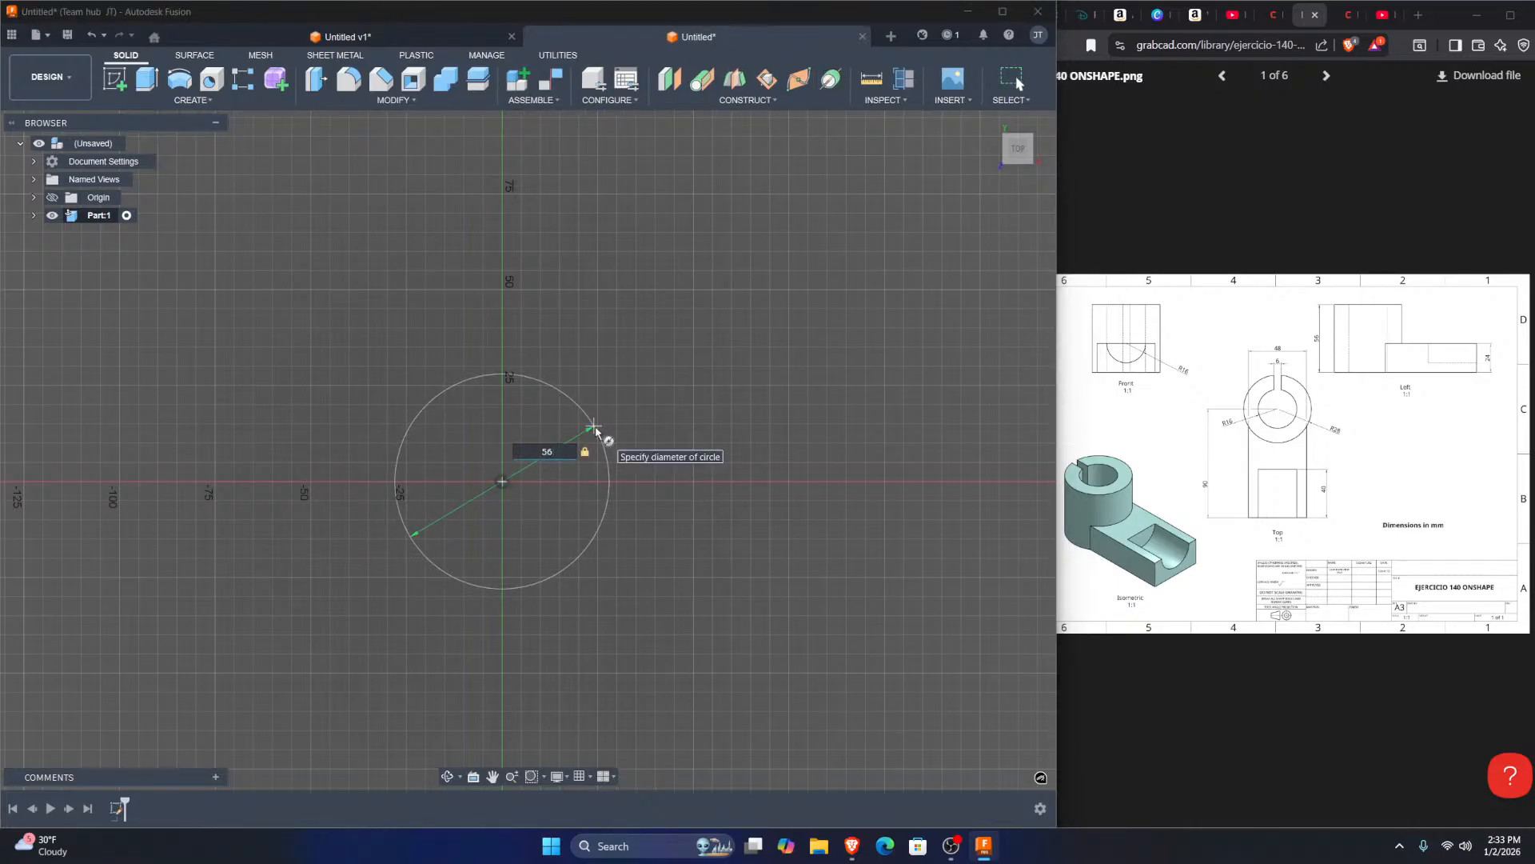
key(Return)
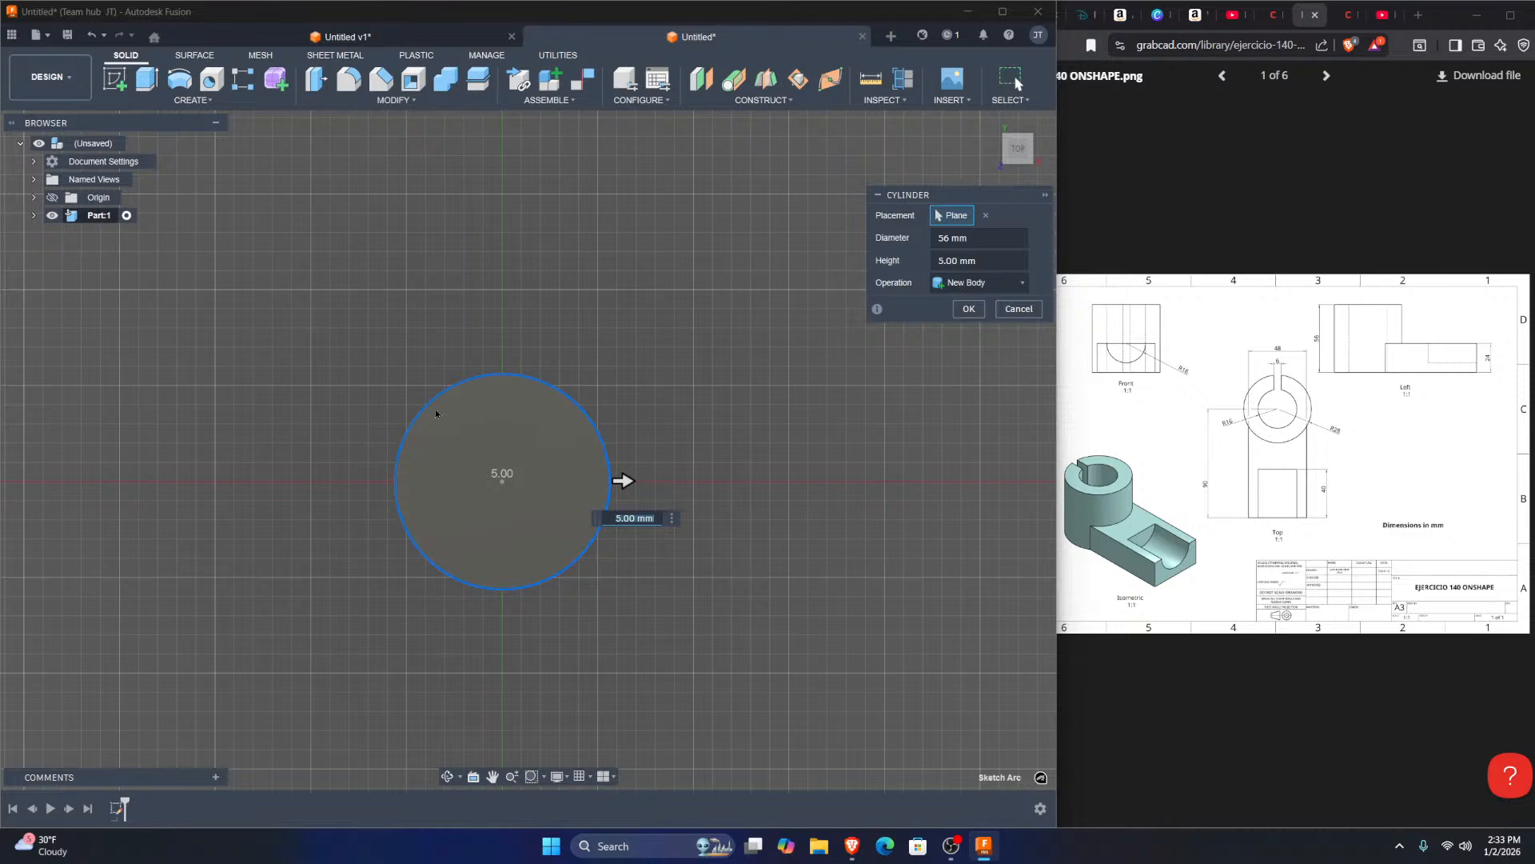
text(56)
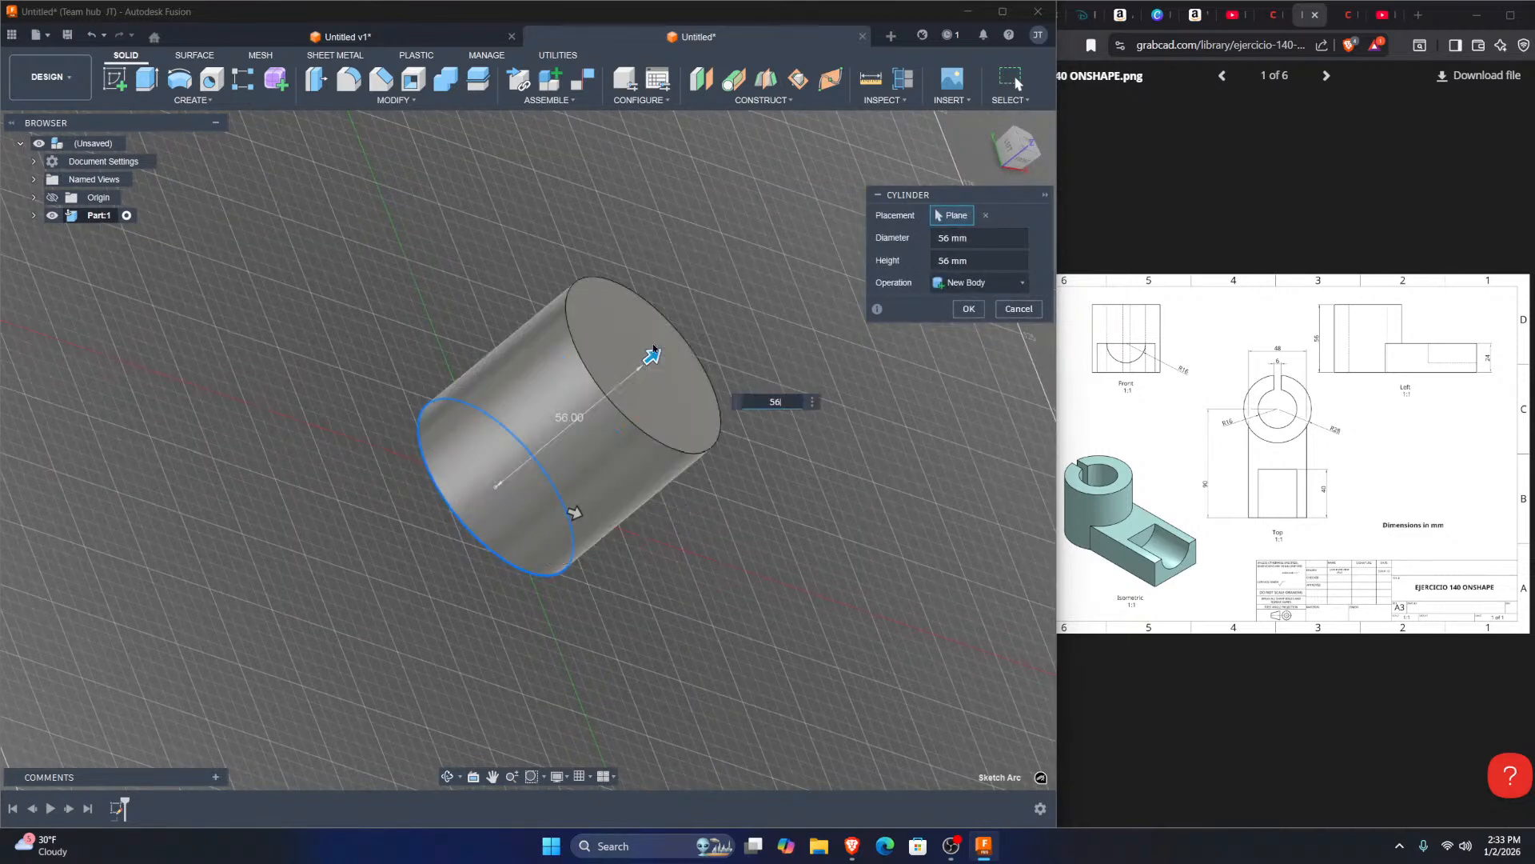
key(Return)
Step: Start a sketch on the cylinder's top face and draw a concentric circle 32 mm in diameter
shift+middle_drag(785, 399, 742, 423)
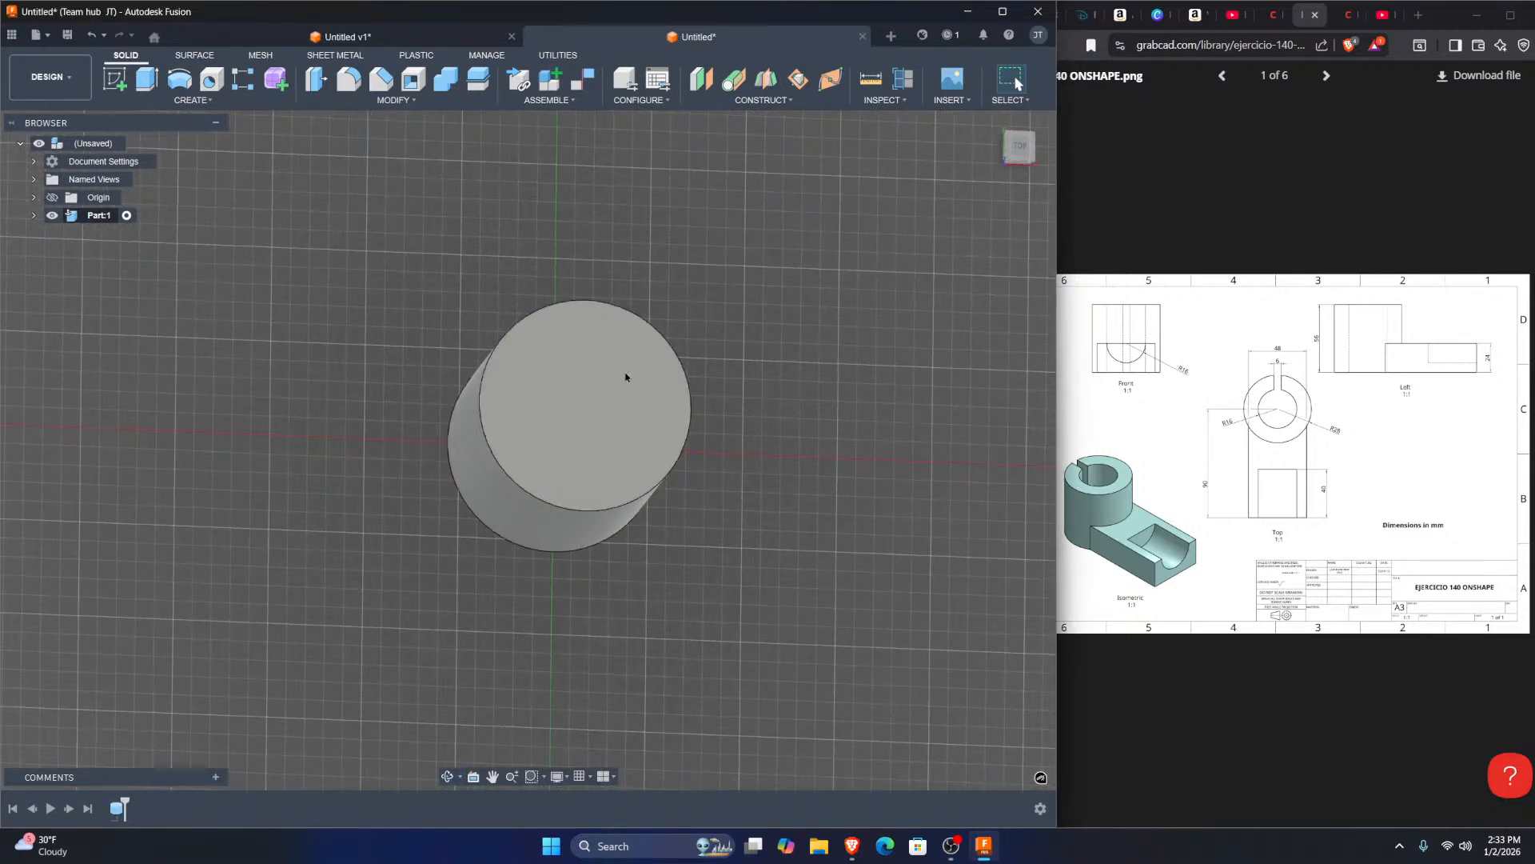
right_click(601, 415)
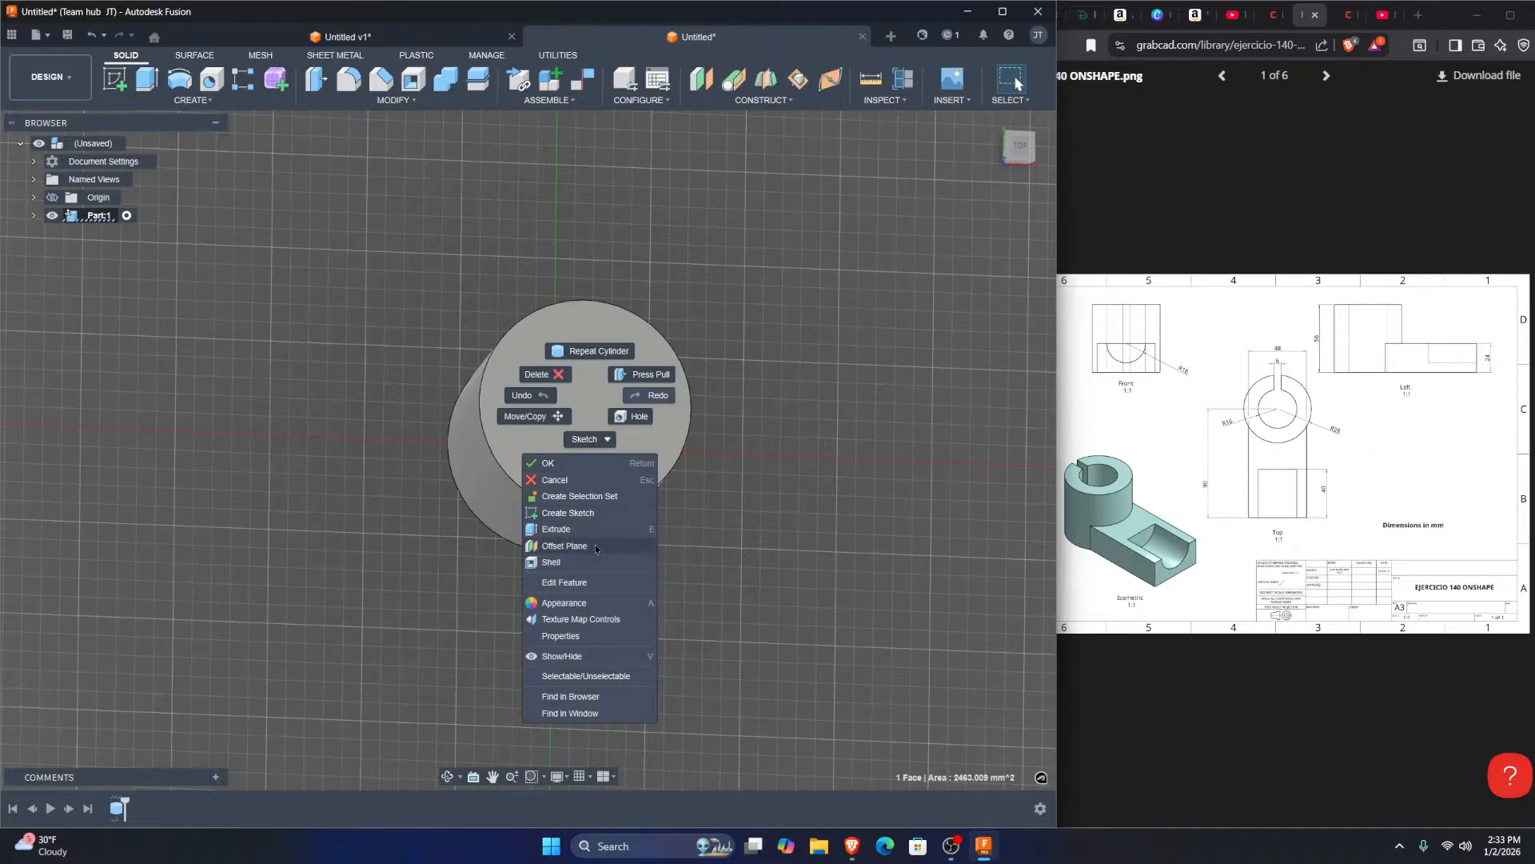
click(593, 515)
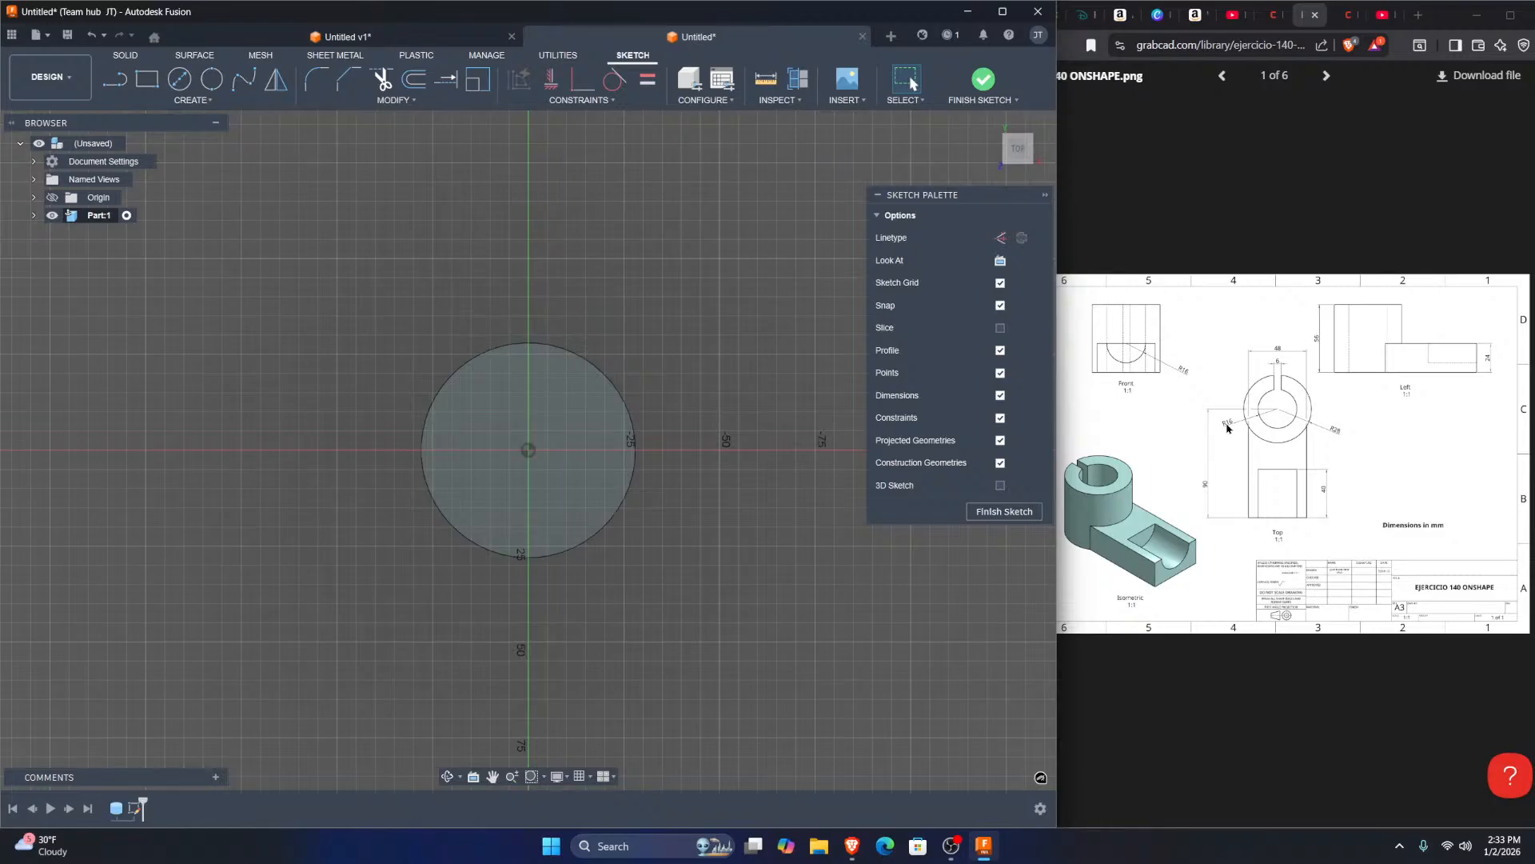
key(c)
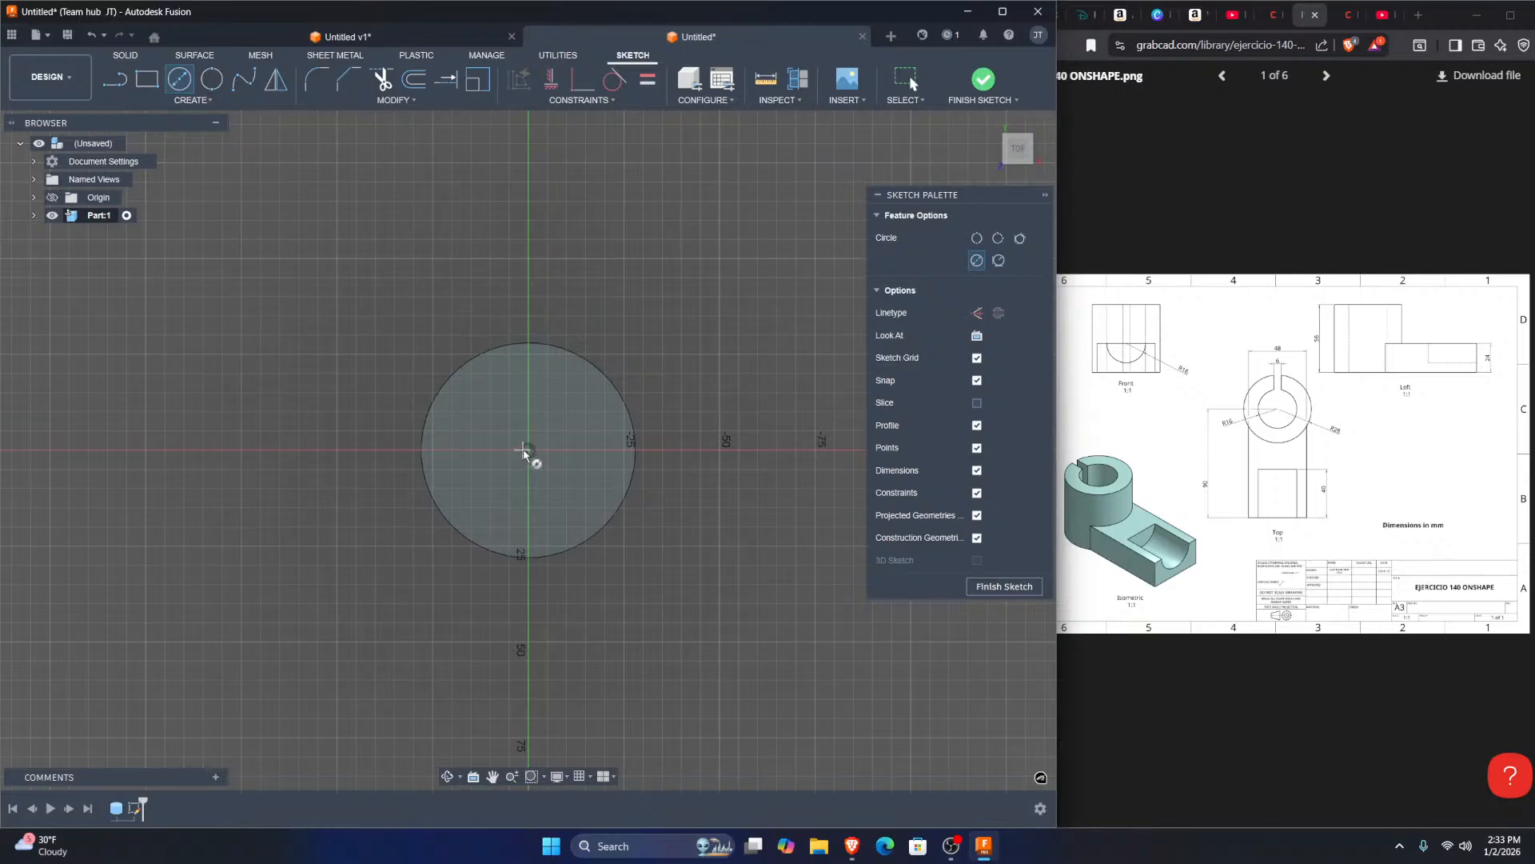
click(528, 450)
text(32)
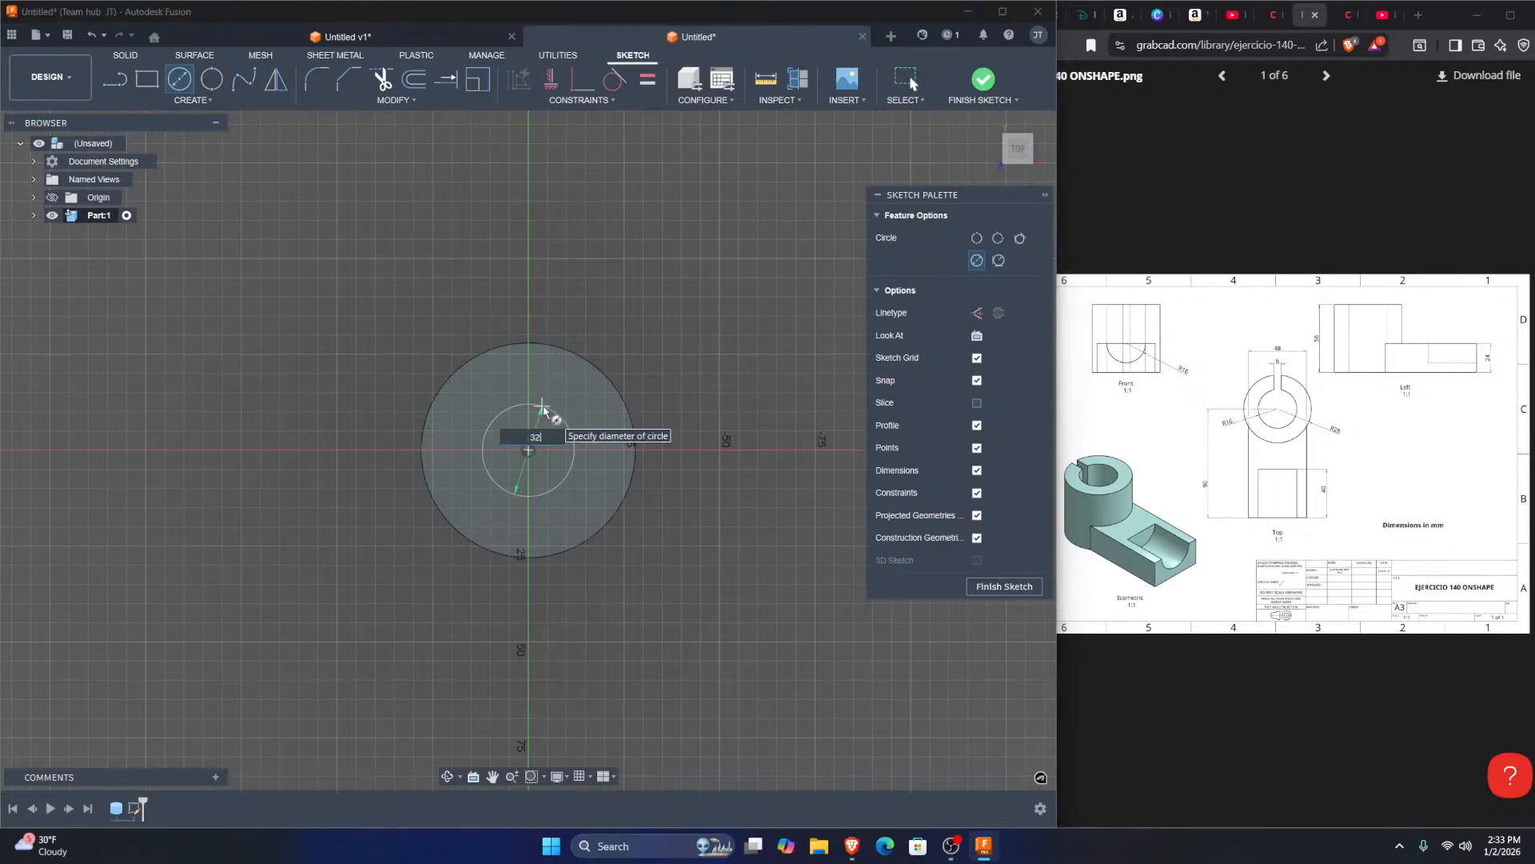
key(Return)
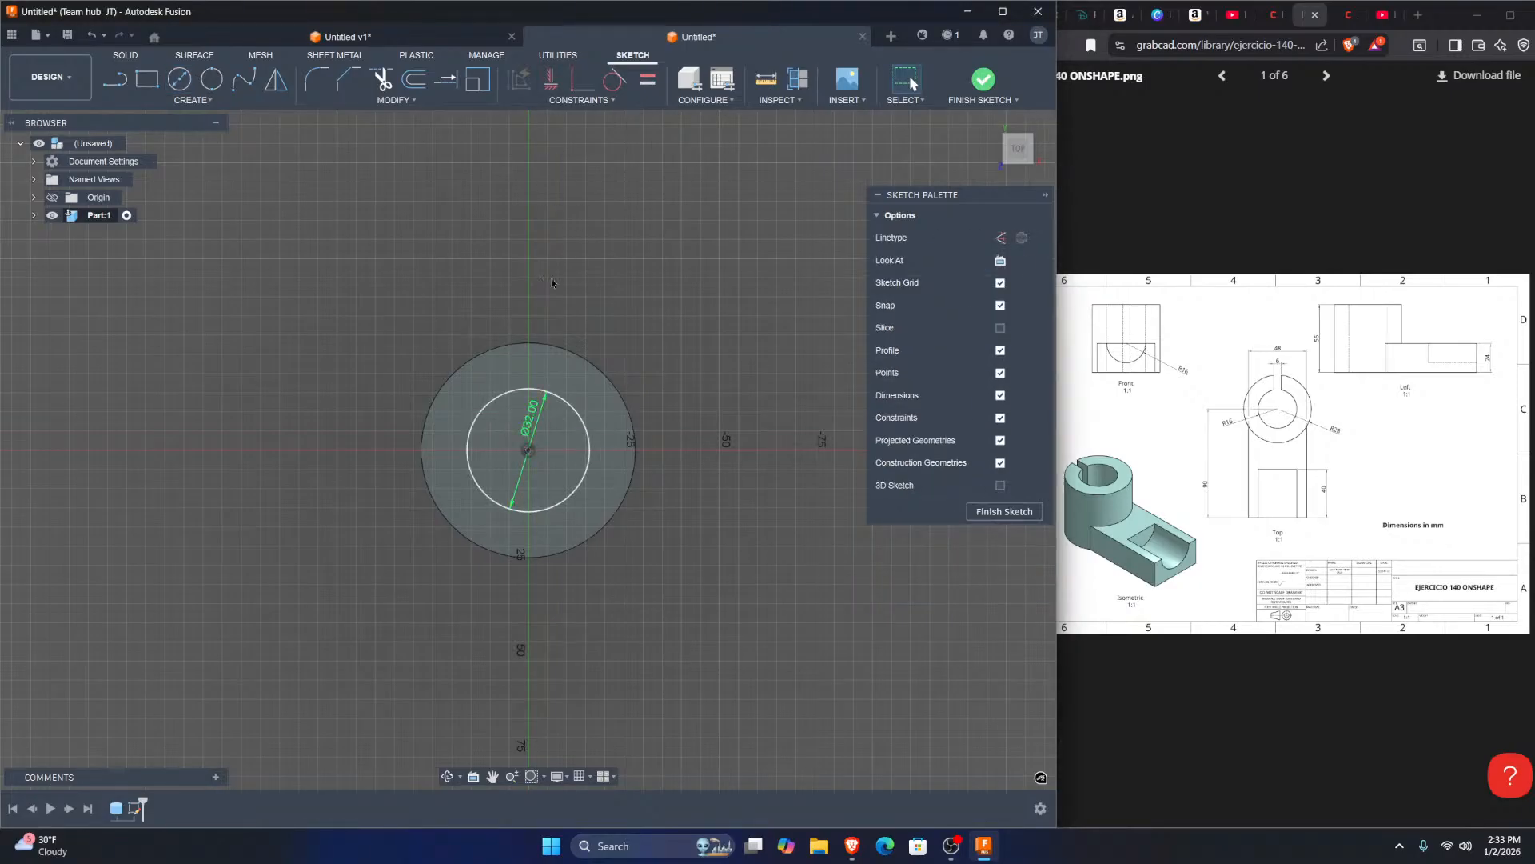
Step: Draw a vertical line from the circle's centre up to the cylinder's outer edge and reposition the circle's diameter dimension
key(l)
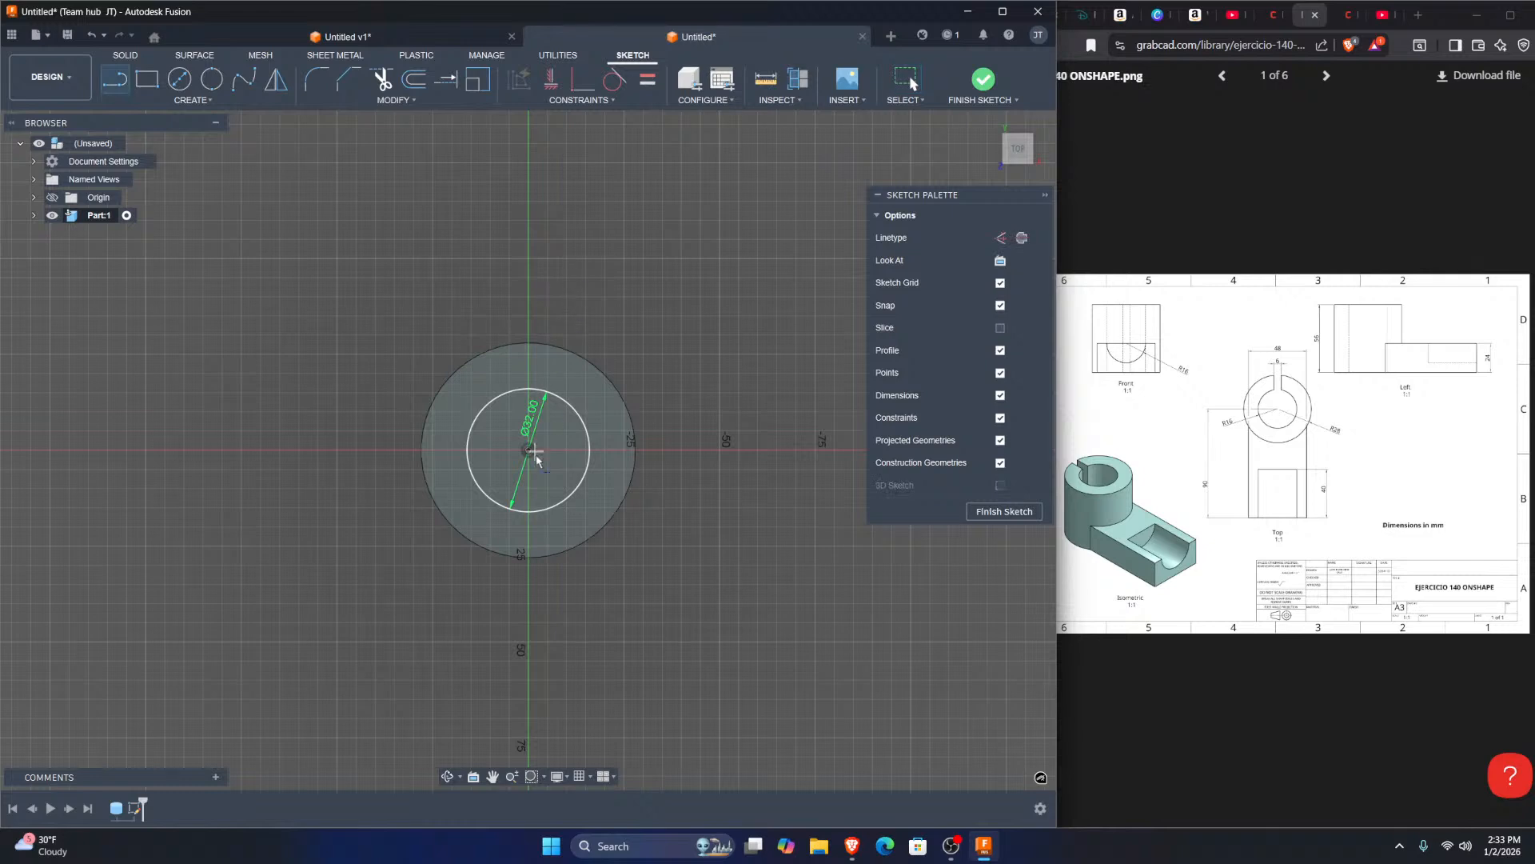
click(528, 450)
click(526, 344)
key(Escape)
scroll(527, 429, up, 3)
drag(527, 429, 567, 443)
Step: Offset the vertical centre line by 3 mm to each side to form the slot's two edges
key(o)
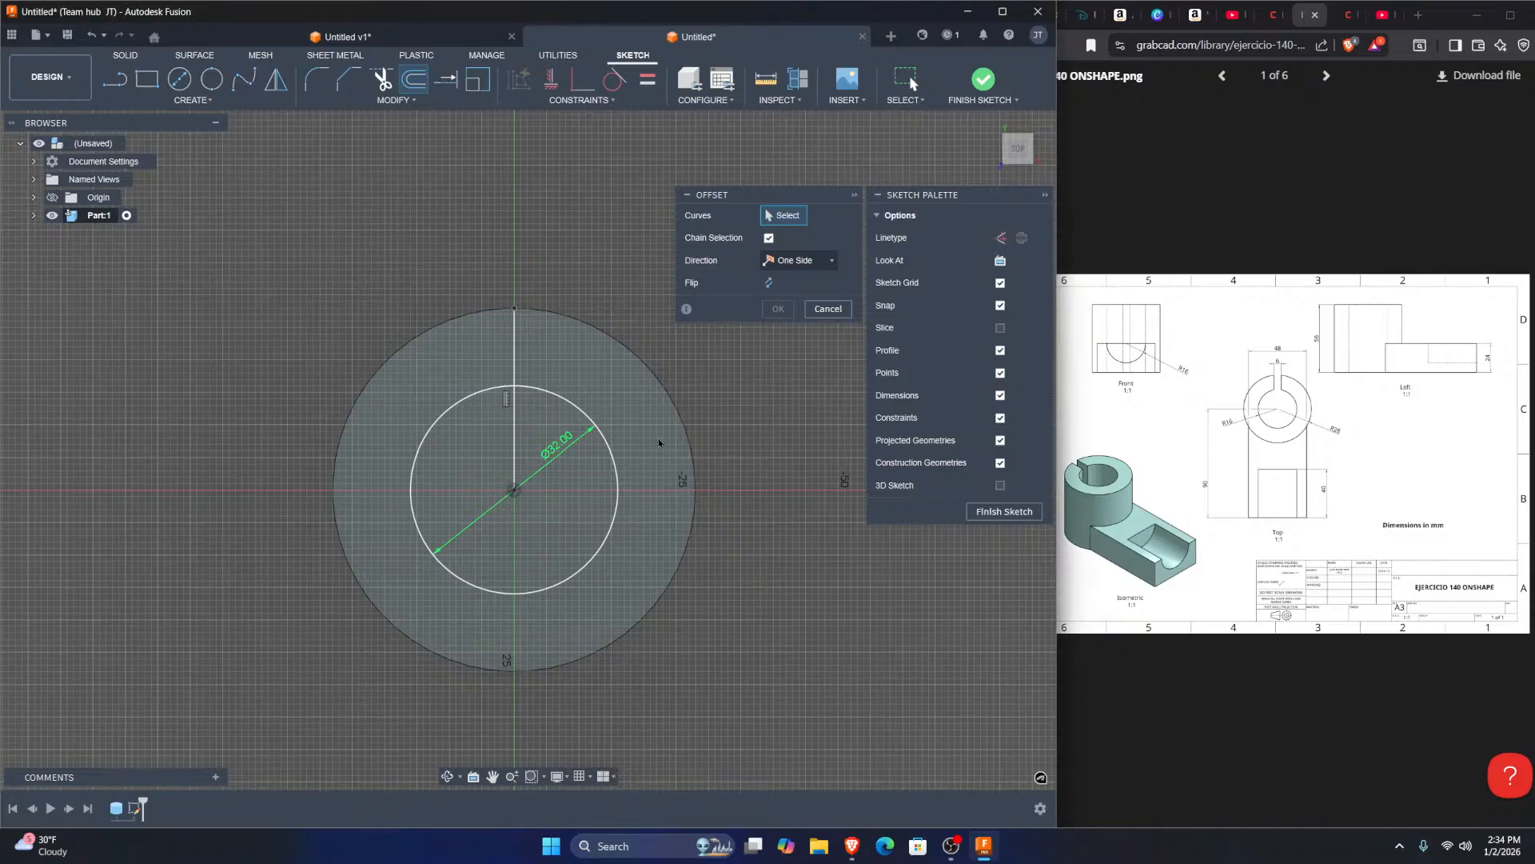
key(Escape)
click(544, 333)
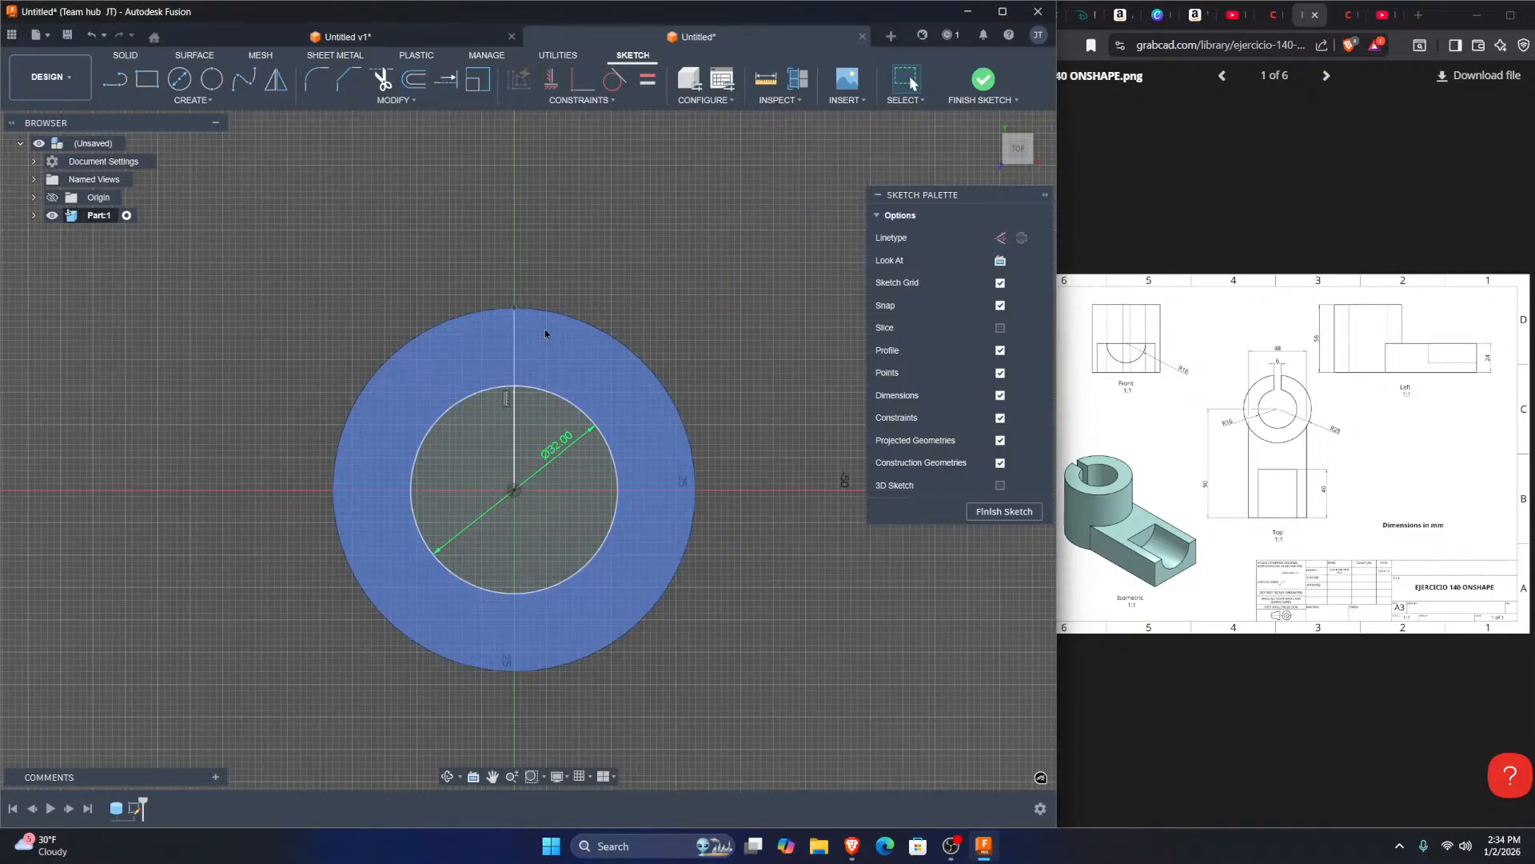
key(o)
click(511, 341)
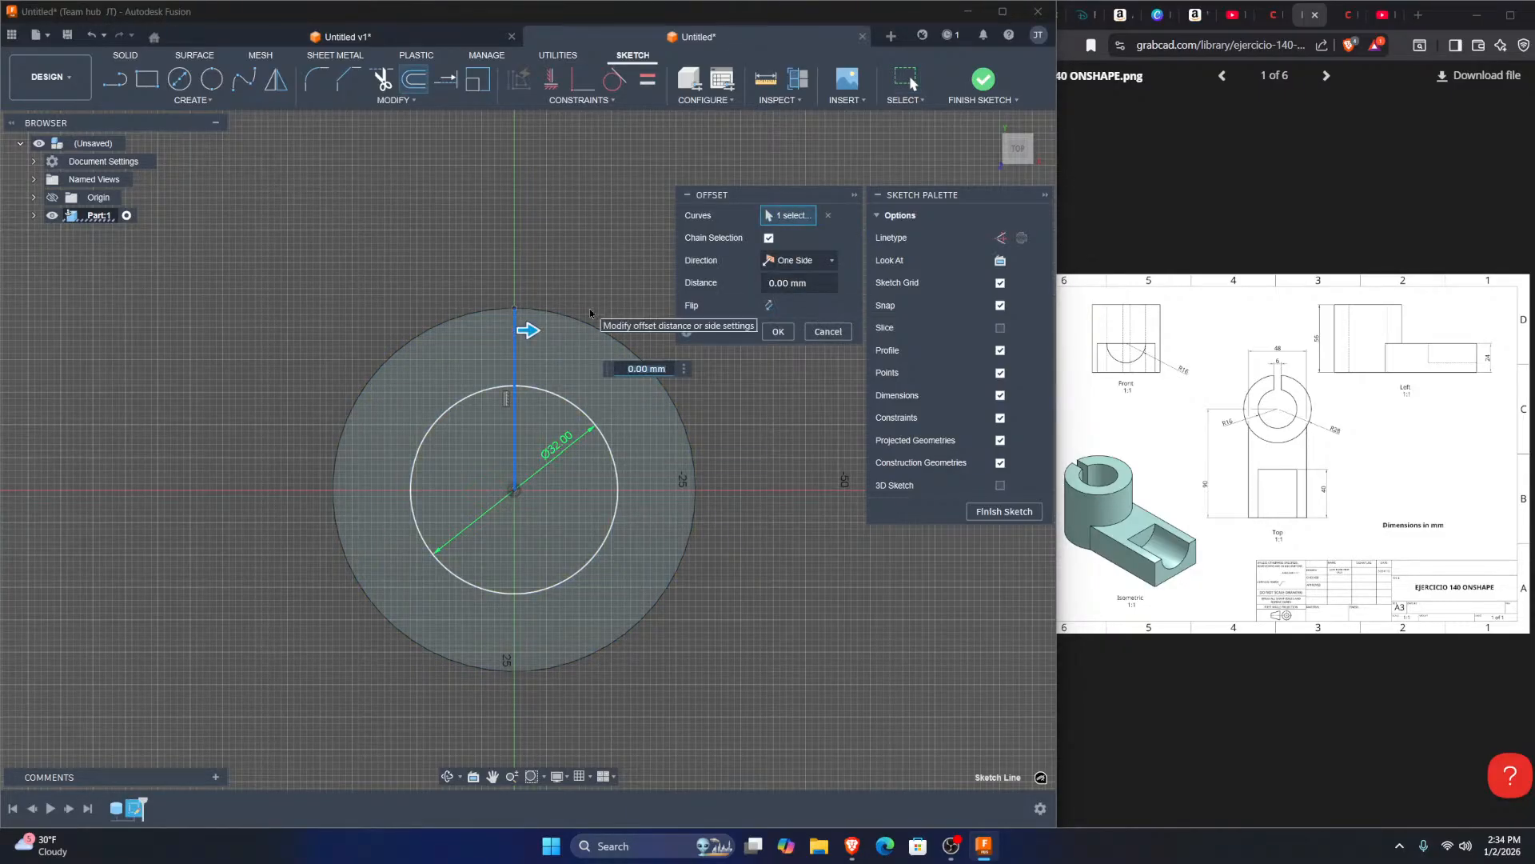
text(3)
key(Return)
key(o)
click(514, 352)
text(-3)
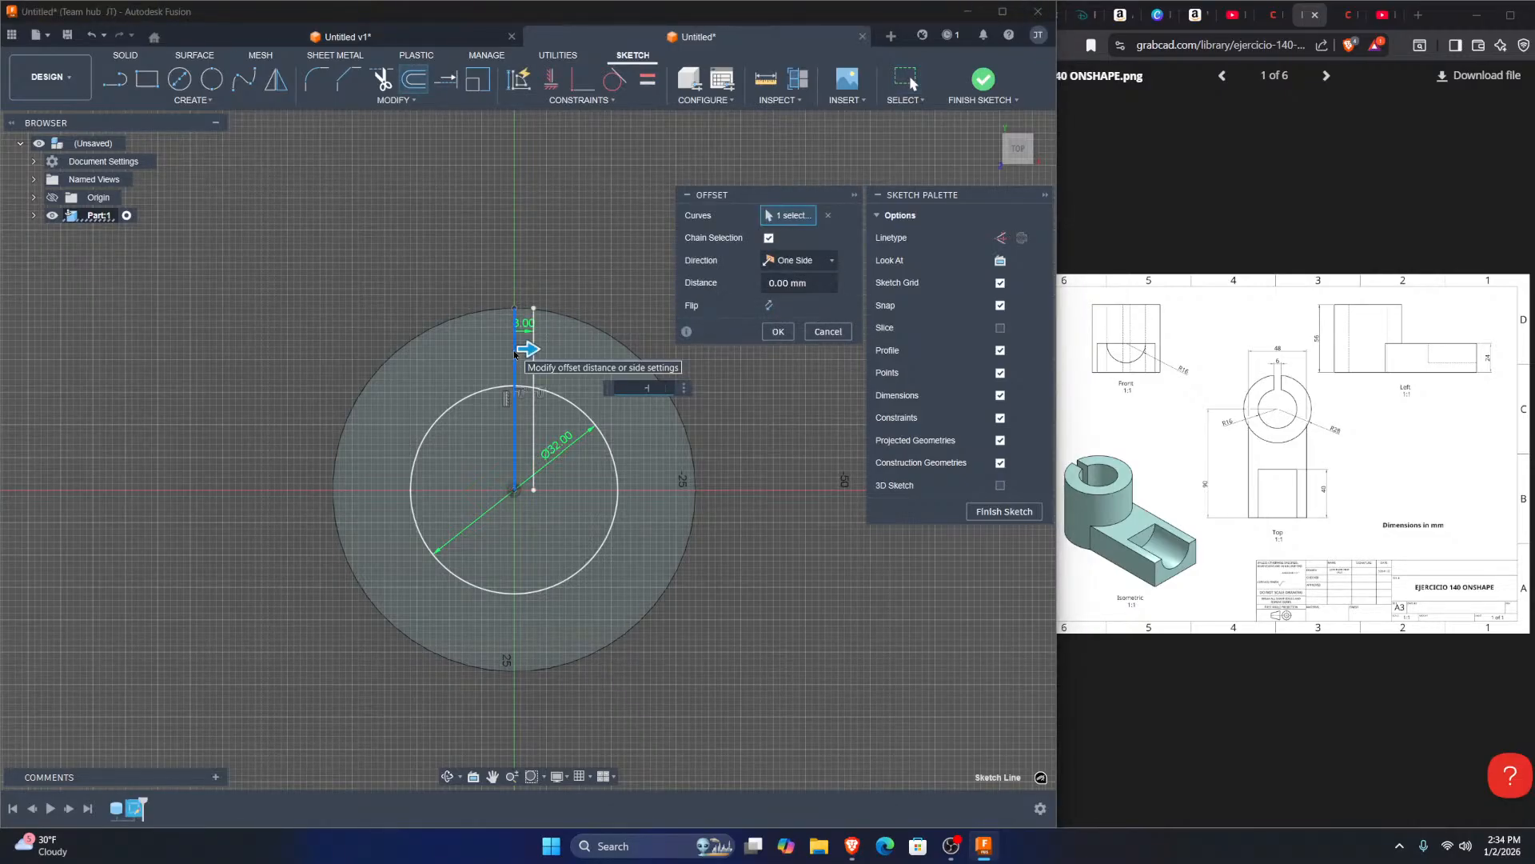
key(Return)
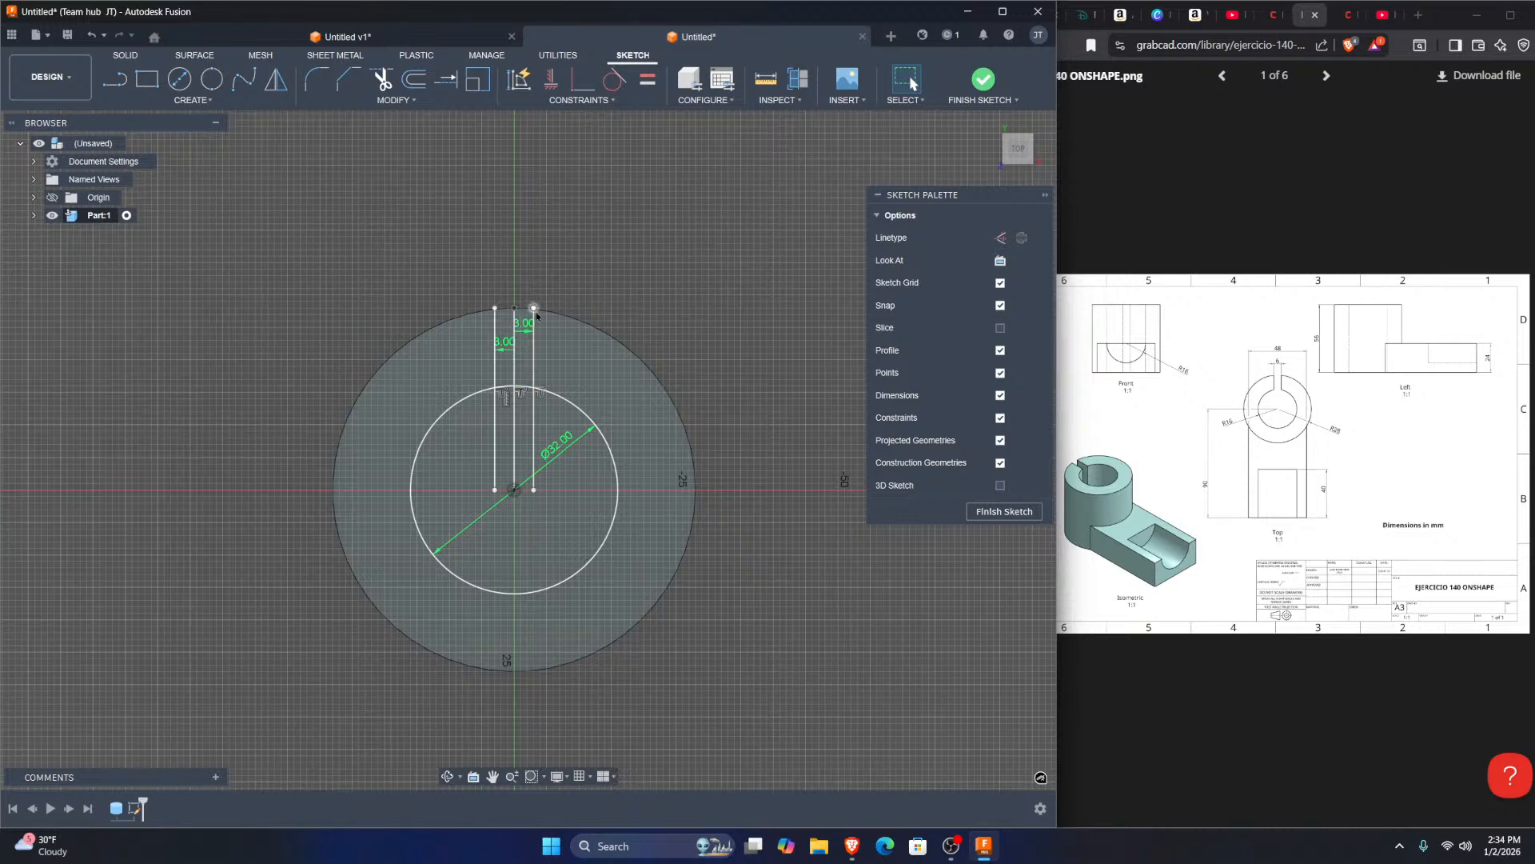
Step: Trim the three vertical line segments inside the 32 mm circle and the circle's arc between the slot edges
scroll(583, 408, up, 2)
key(t)
drag(536, 425, 446, 434)
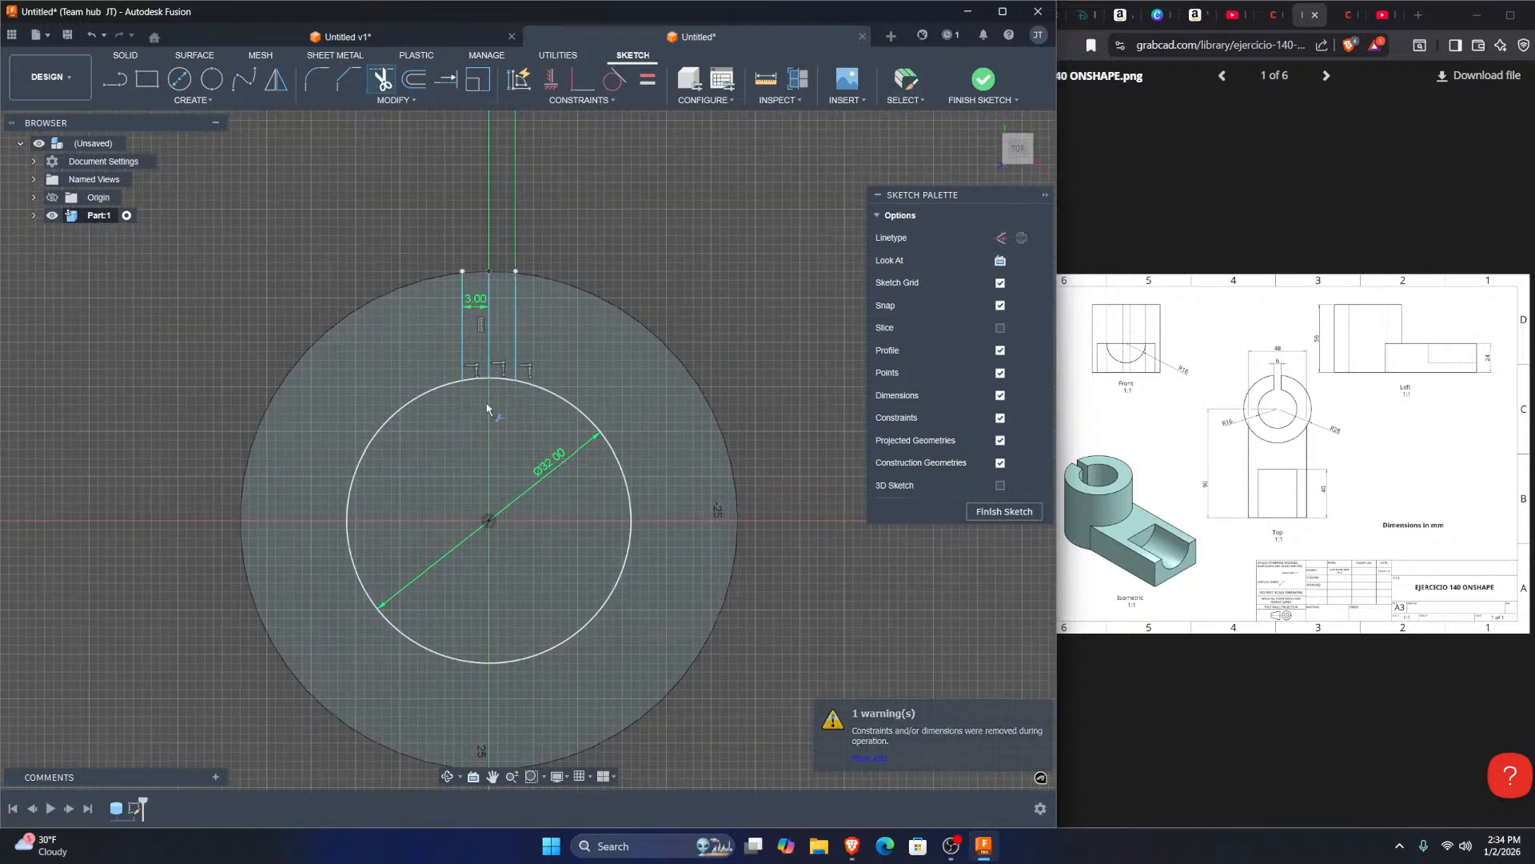
click(502, 378)
key(Escape)
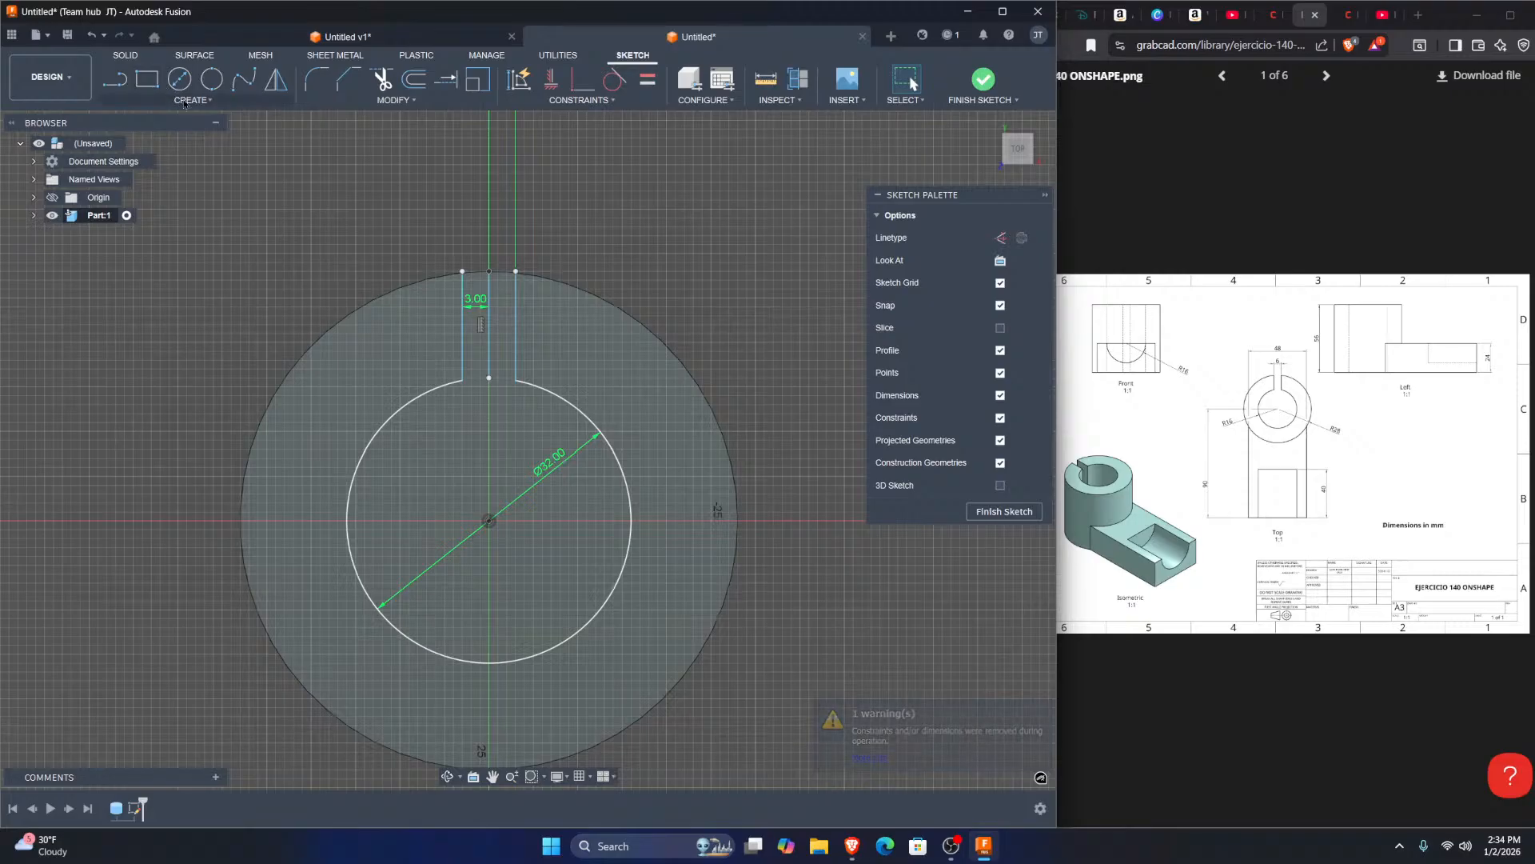
click(184, 103)
mouse_move(134, 161)
click(309, 176)
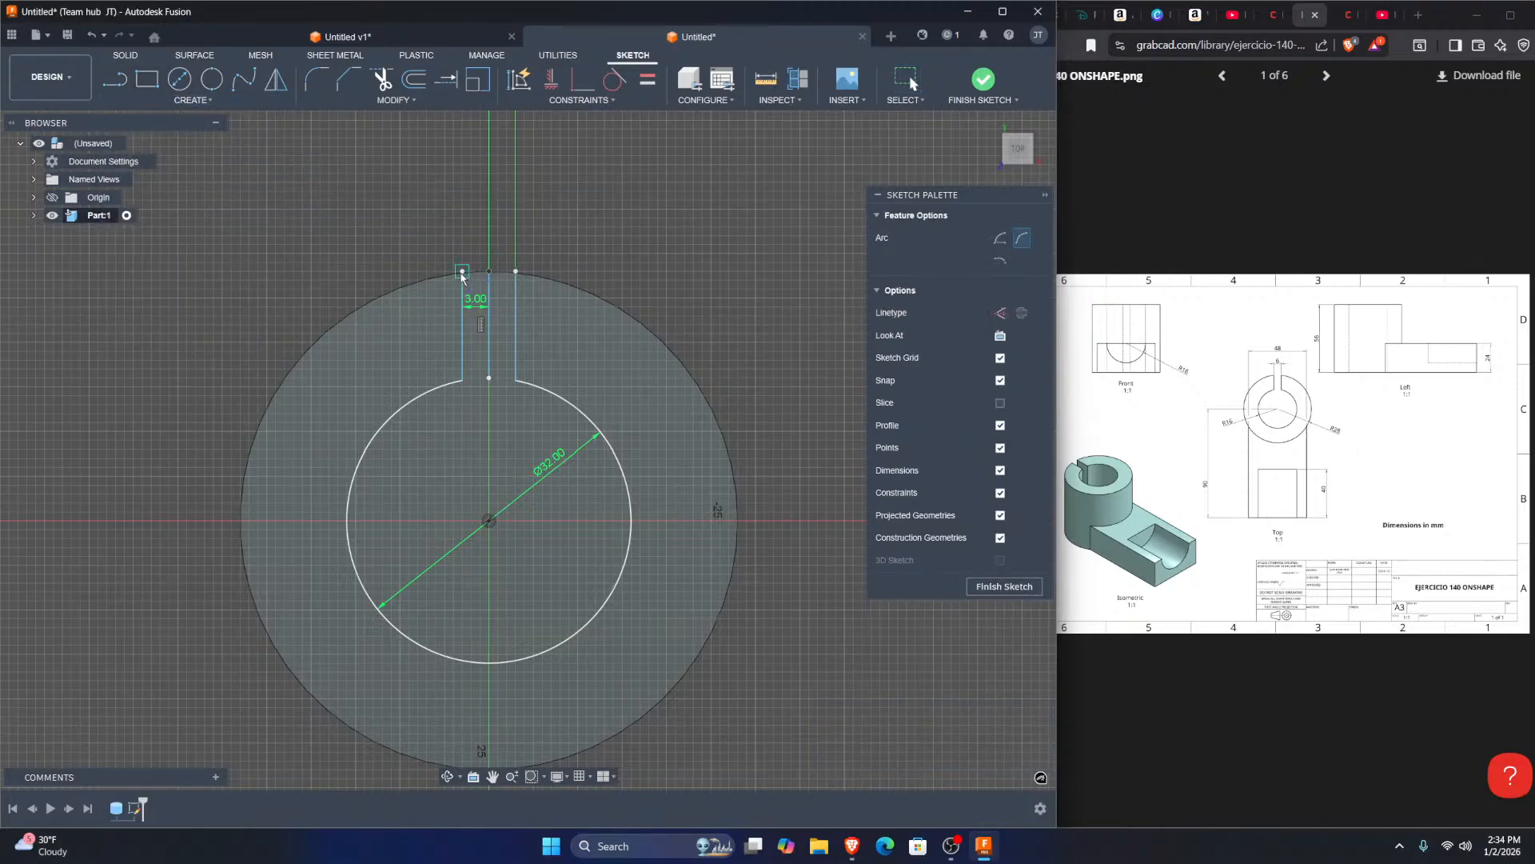
scroll(462, 276, up, 10)
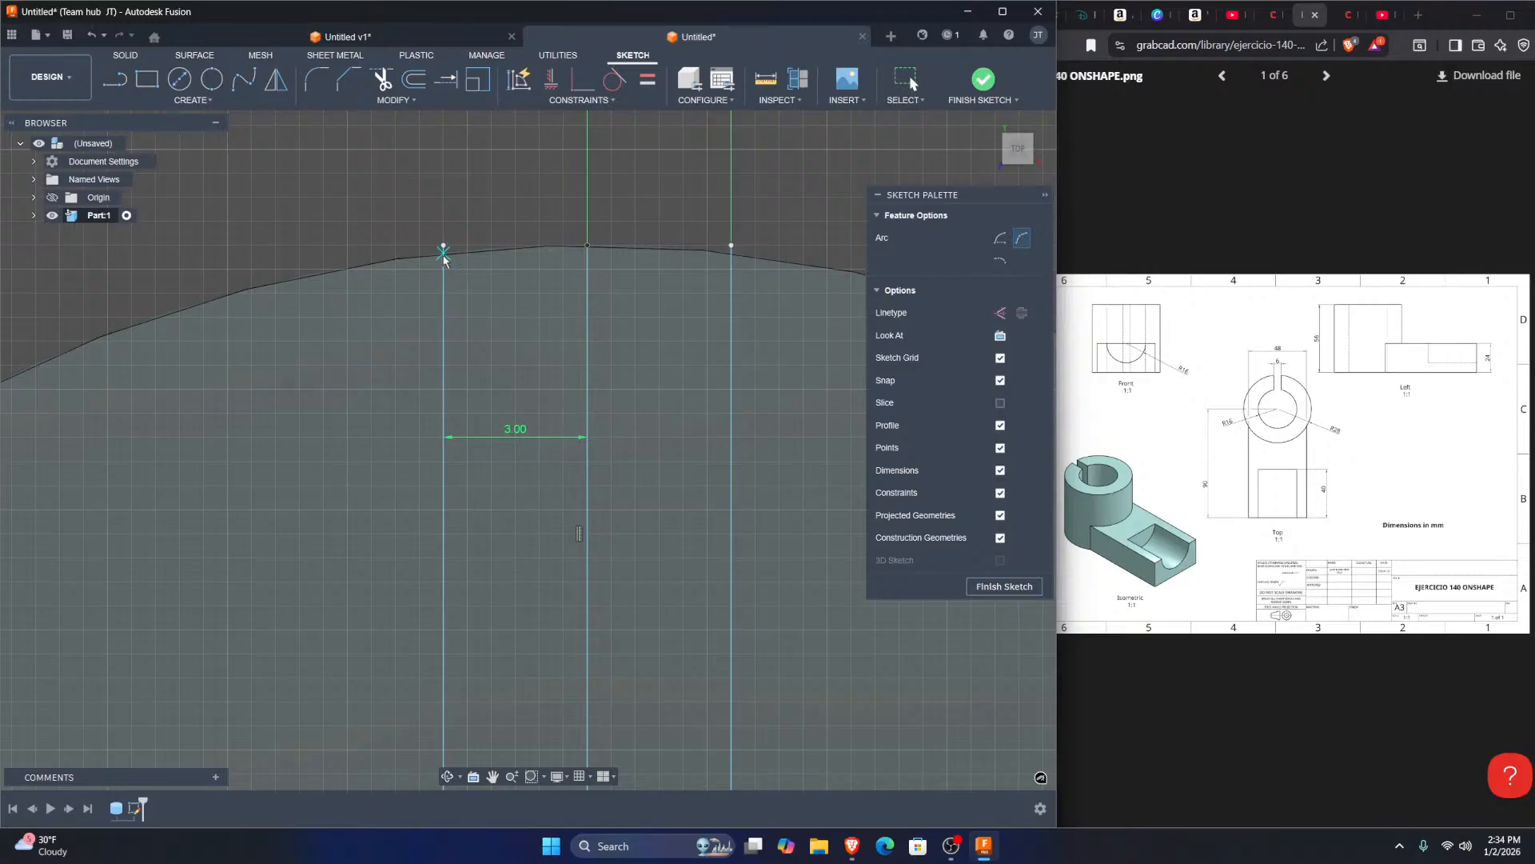
scroll(444, 255, down, 4)
key(Escape)
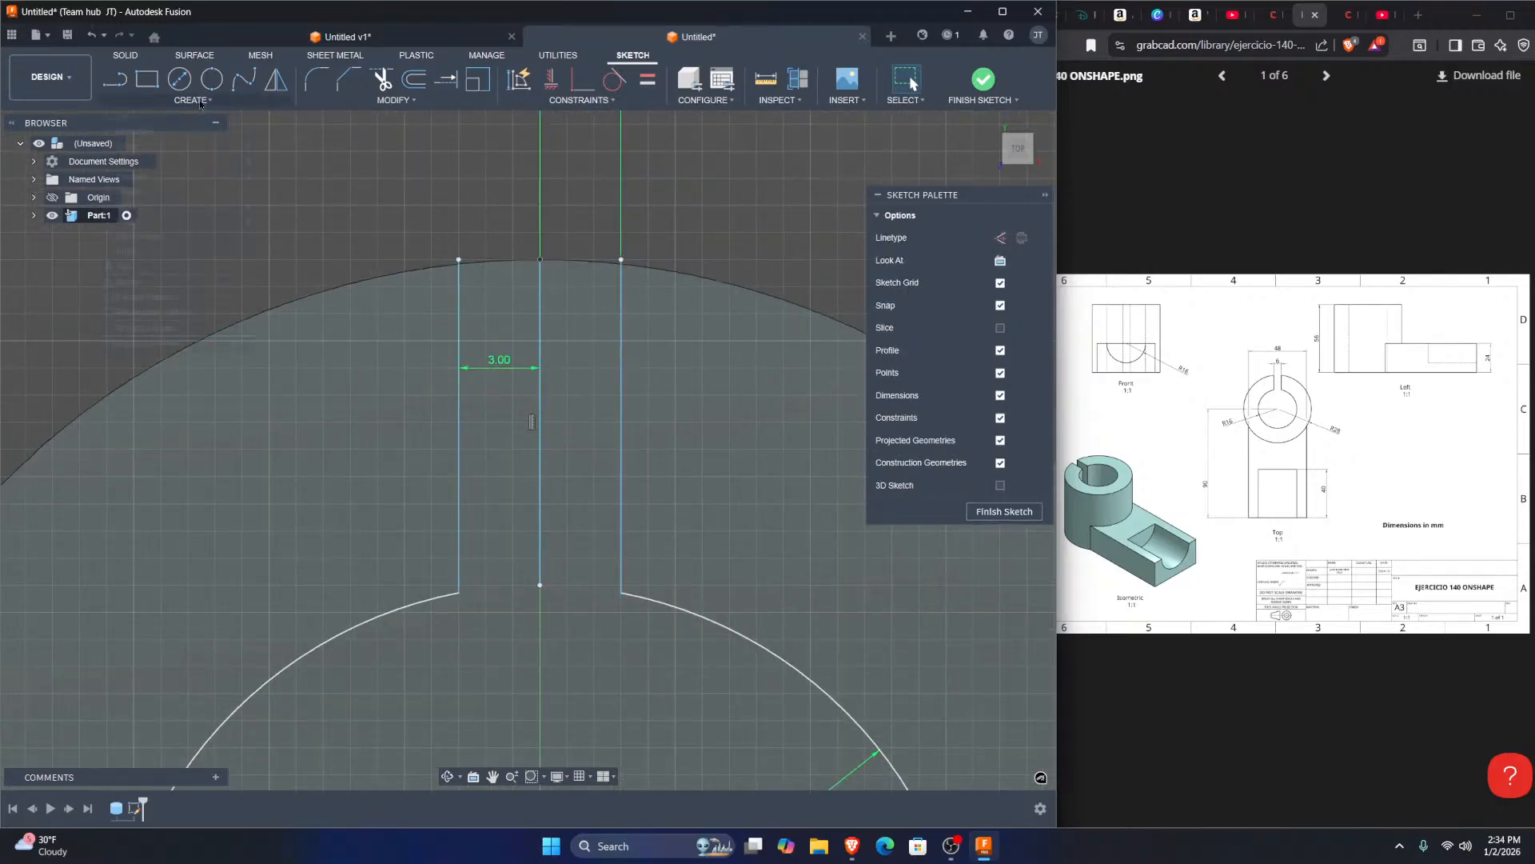
Step: Project the cylinder's outer circular edge into the sketch
click(193, 100)
mouse_move(188, 331)
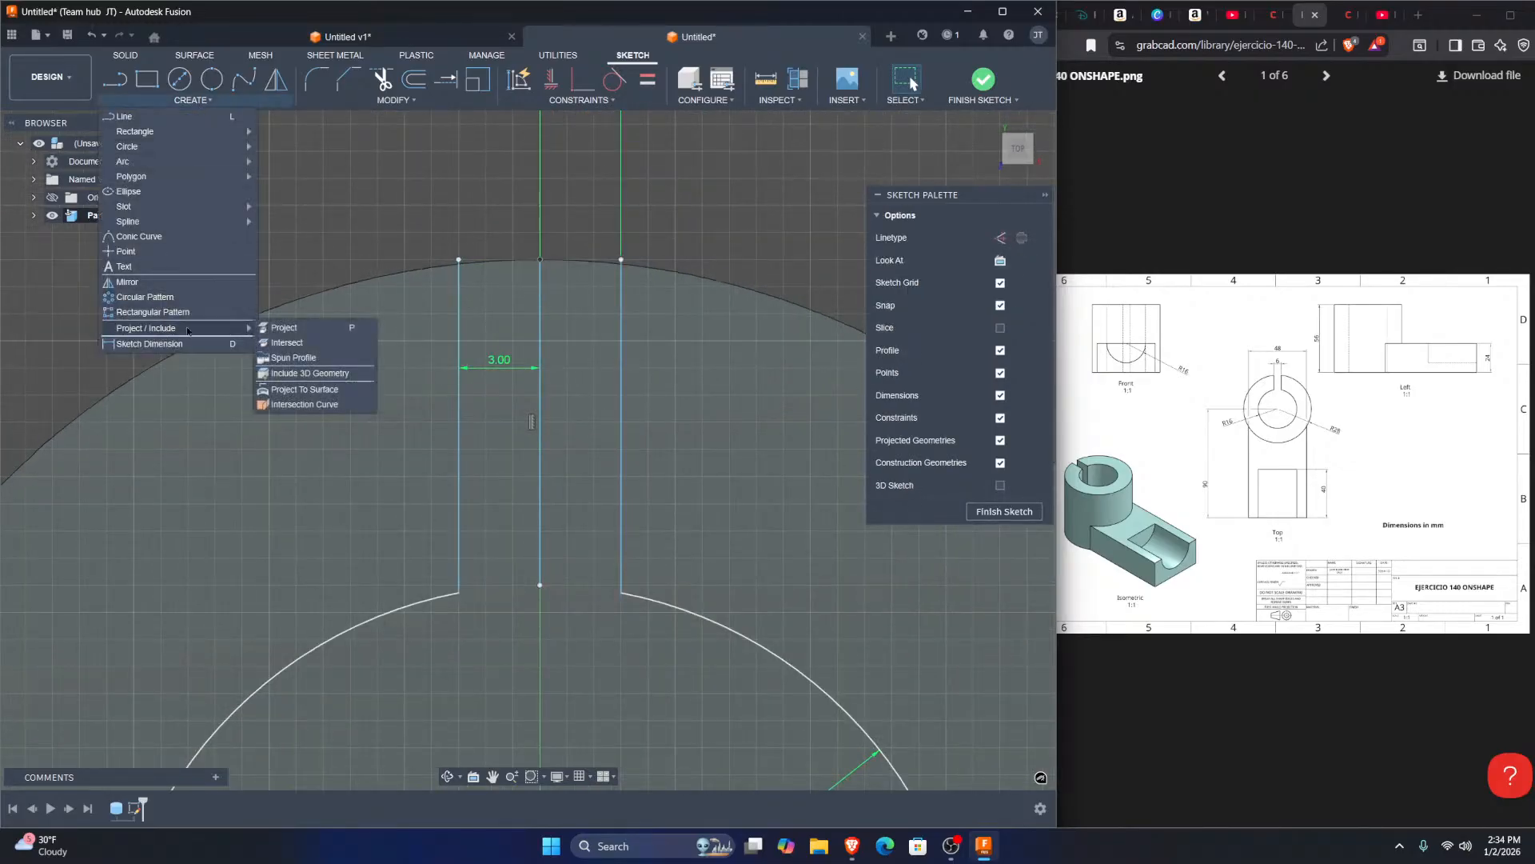
click(284, 327)
click(588, 259)
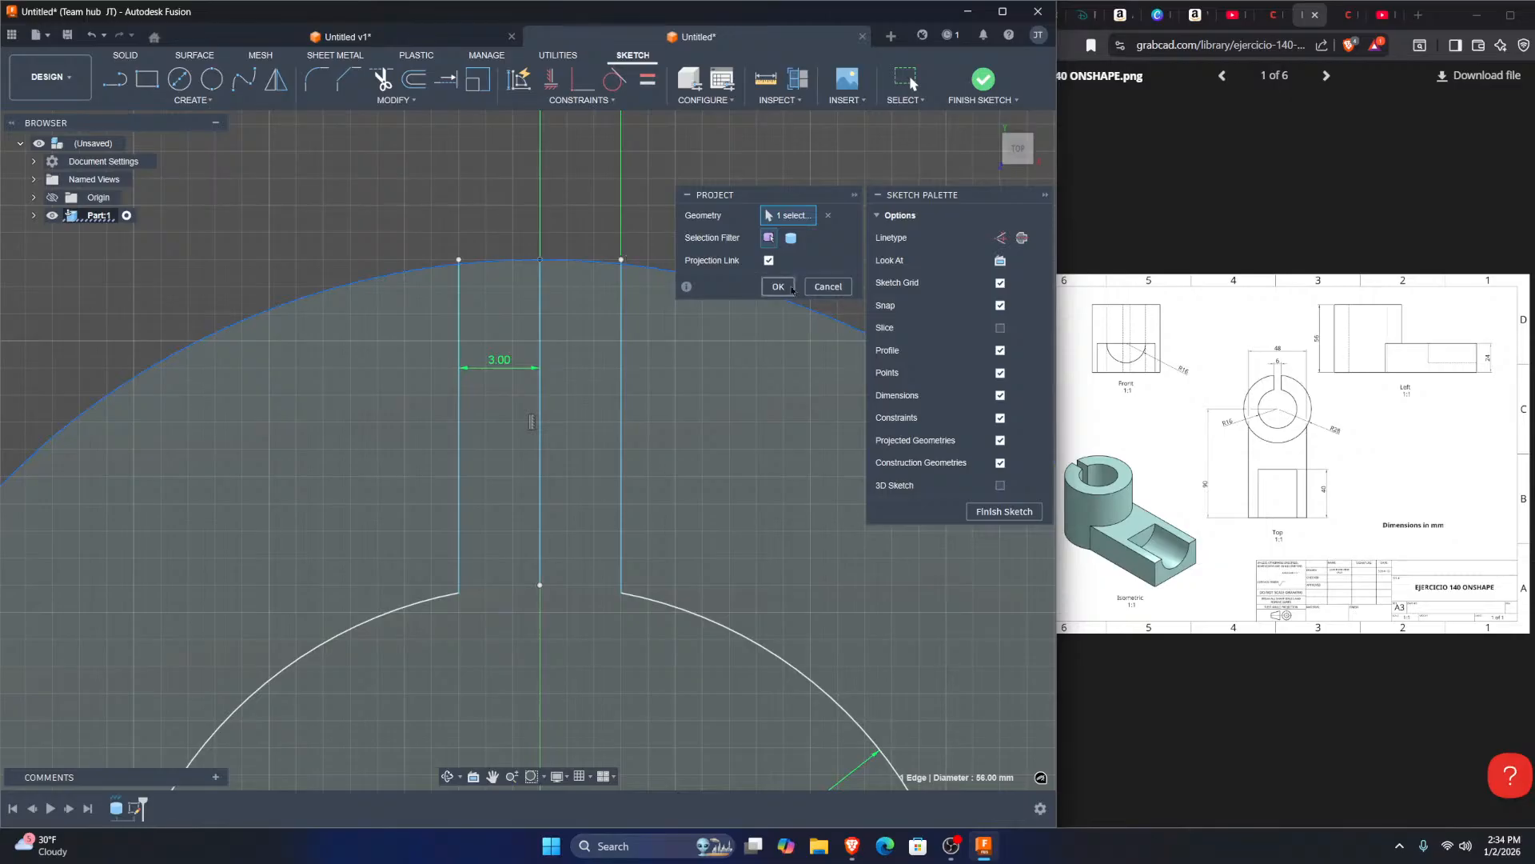
click(778, 286)
Step: Draw a three-point arc along the projected outer circle, connecting the slot's left and right edges through the vertical centre line
click(193, 100)
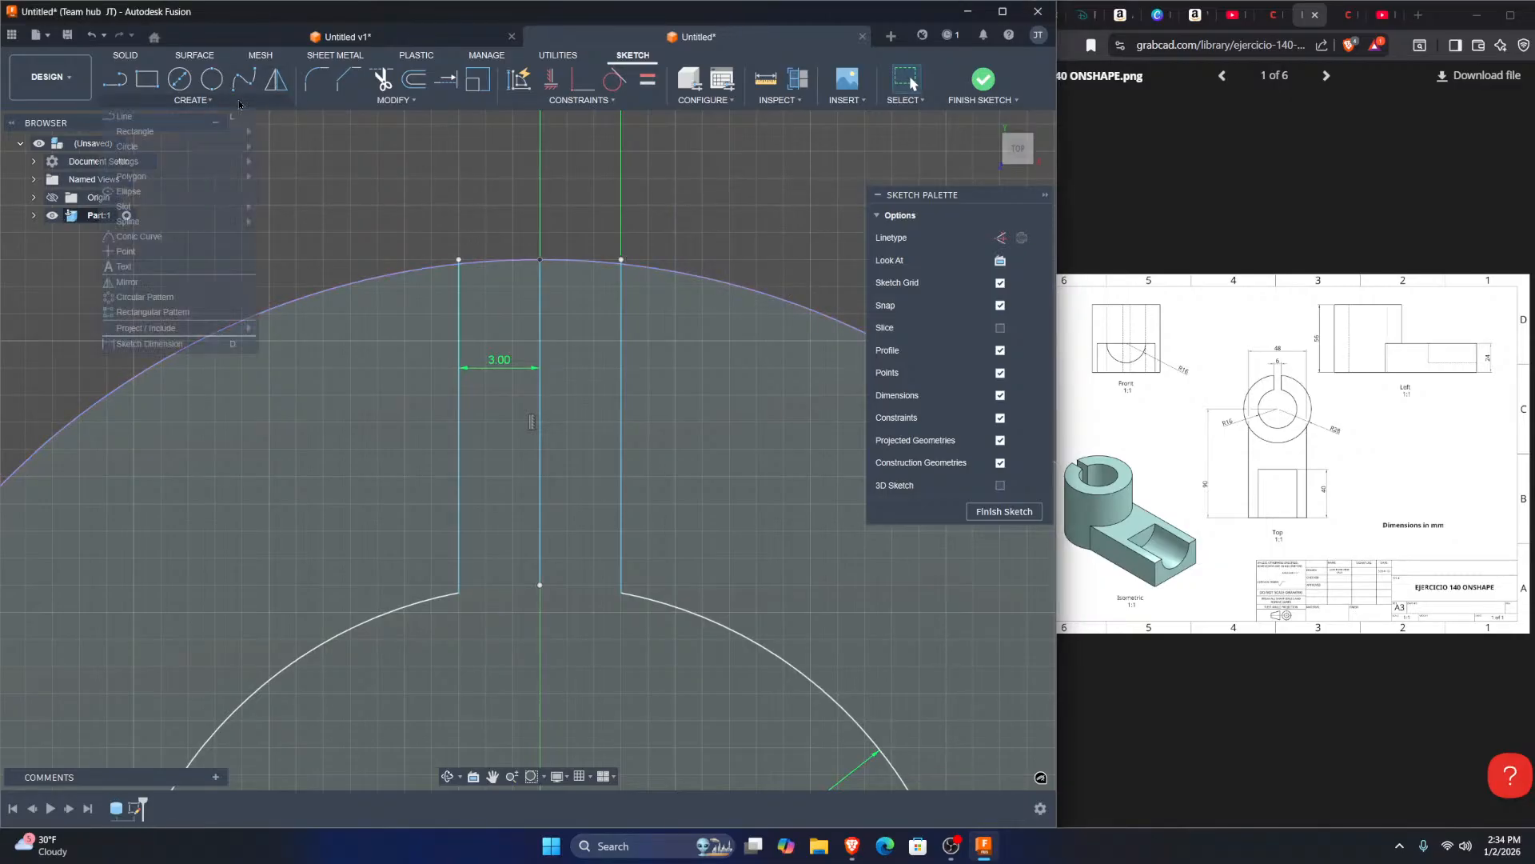
mouse_move(216, 164)
click(291, 161)
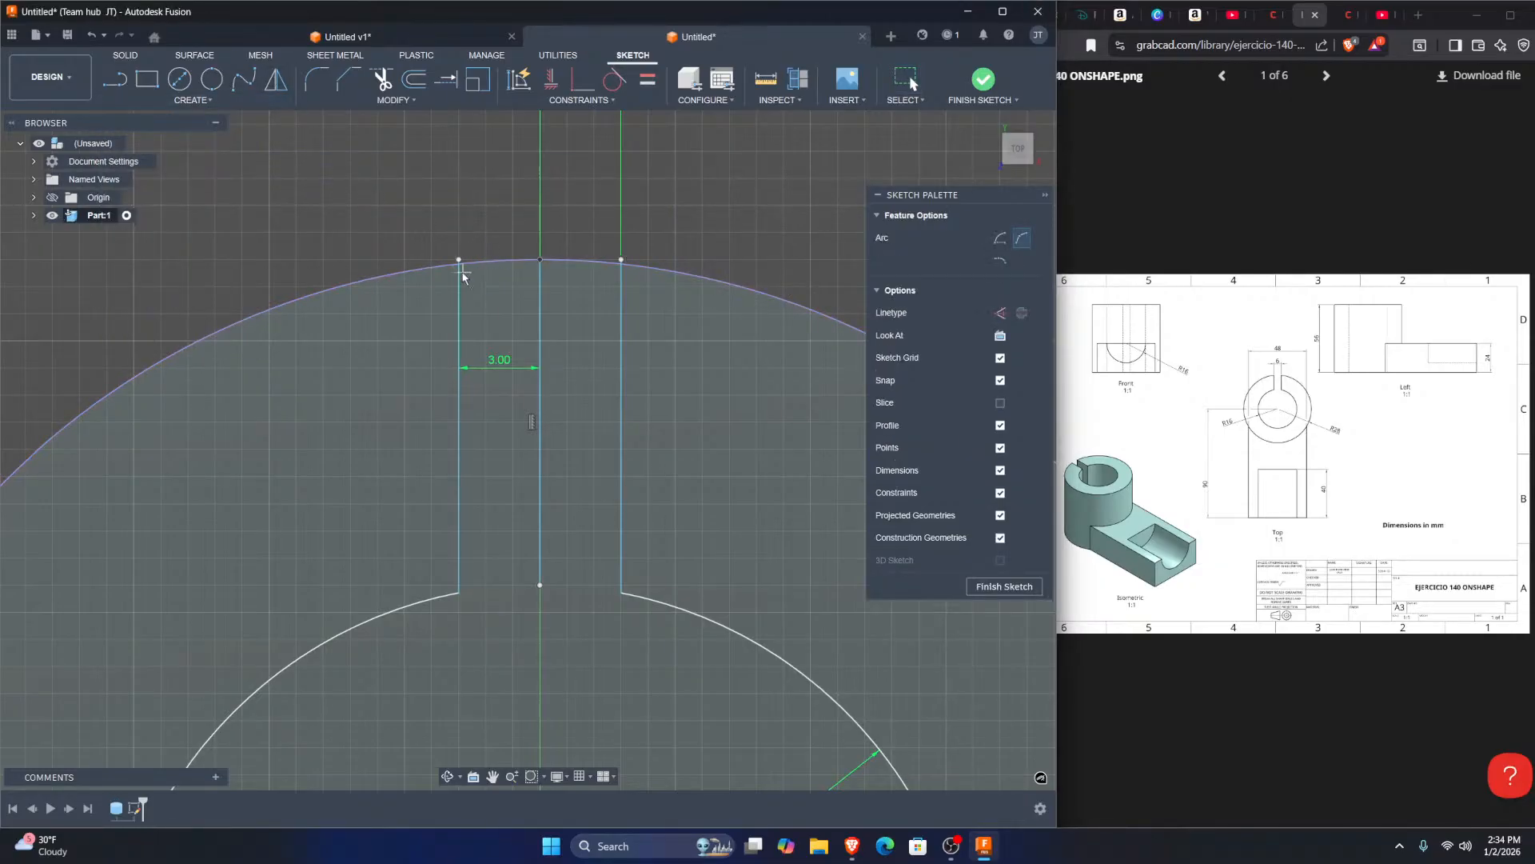
scroll(460, 268, up, 6)
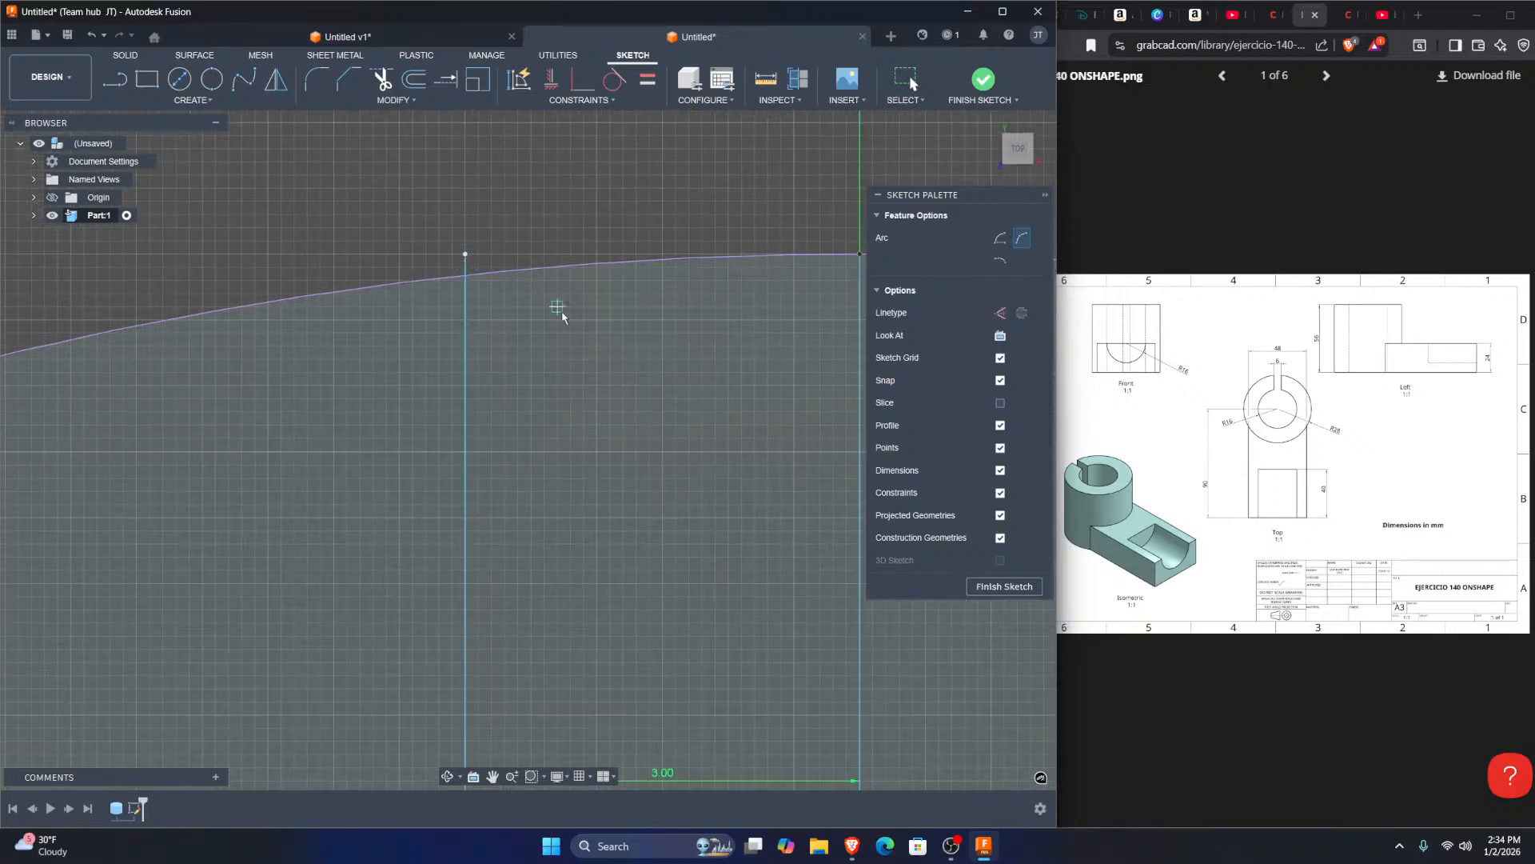
click(465, 275)
middle_drag(469, 279, 281, 280)
scroll(354, 295, down, 3)
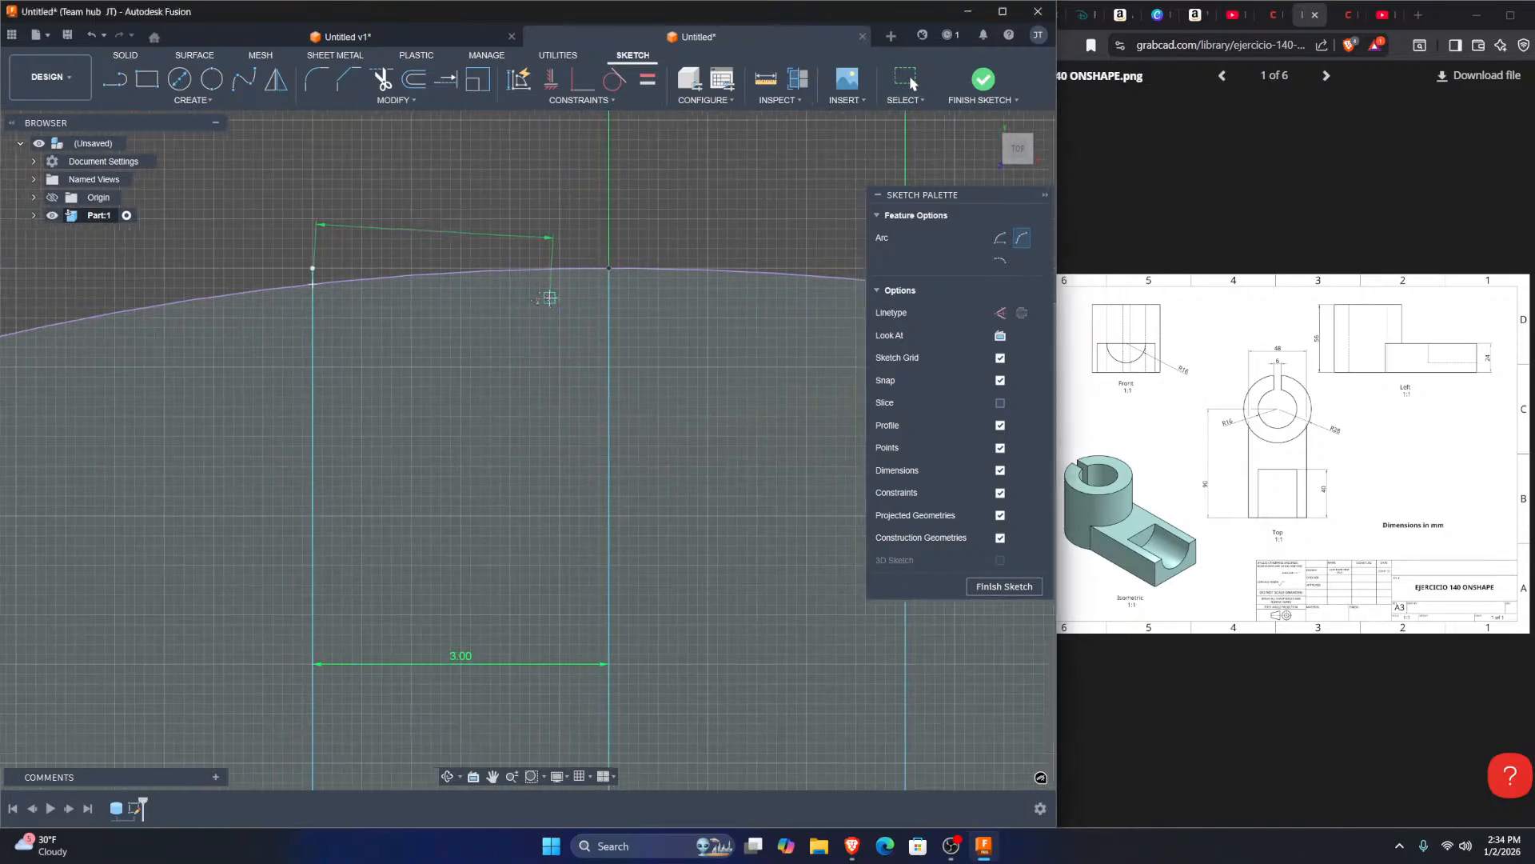
middle_drag(560, 298, 292, 301)
click(644, 286)
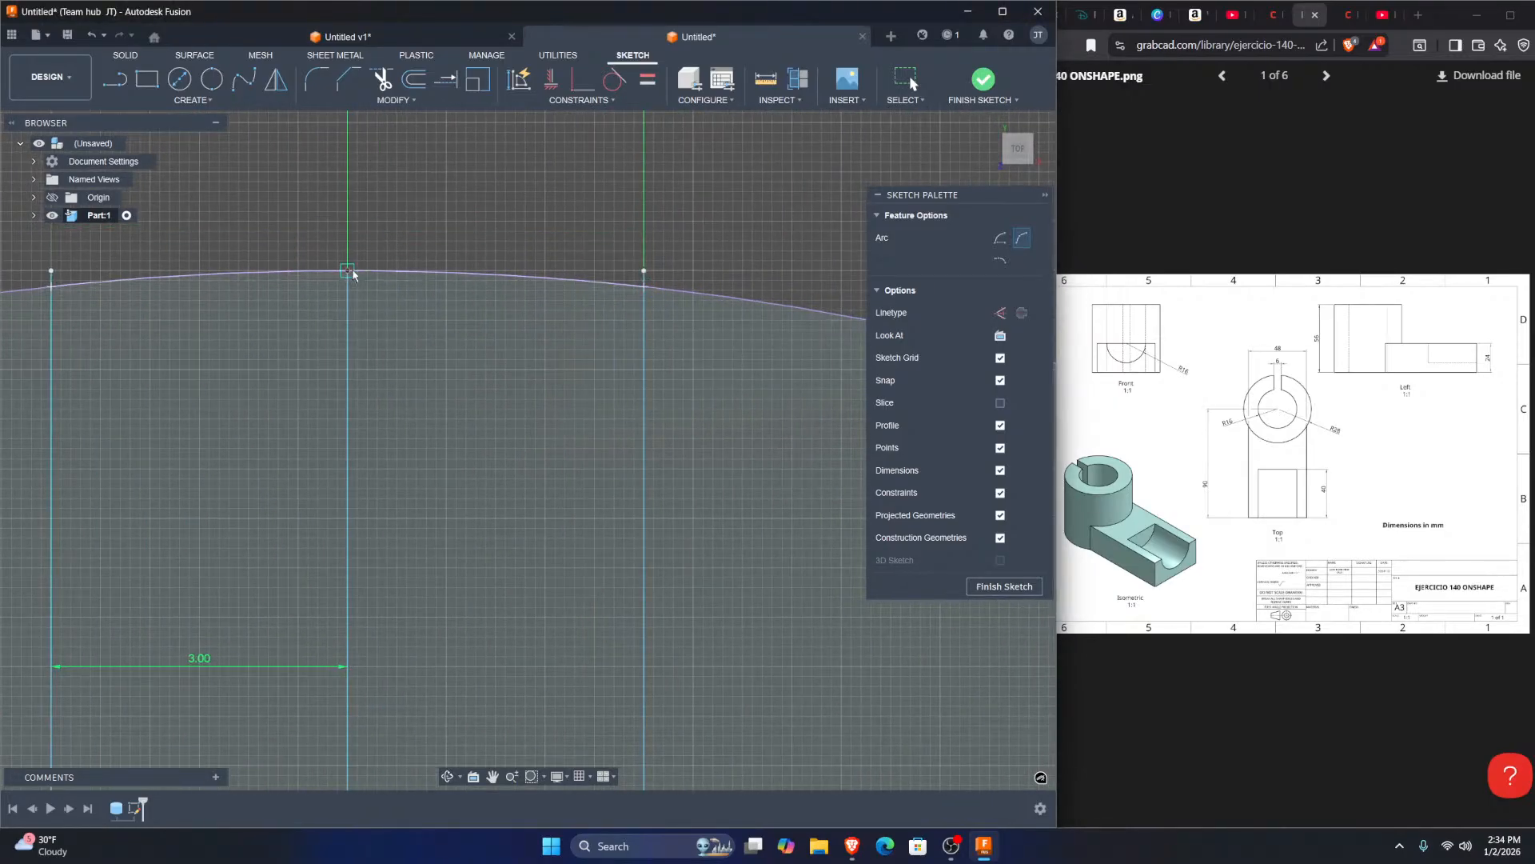
scroll(432, 256, down, 3)
key(Escape)
scroll(440, 255, down, 2)
middle_drag(435, 287, 463, 298)
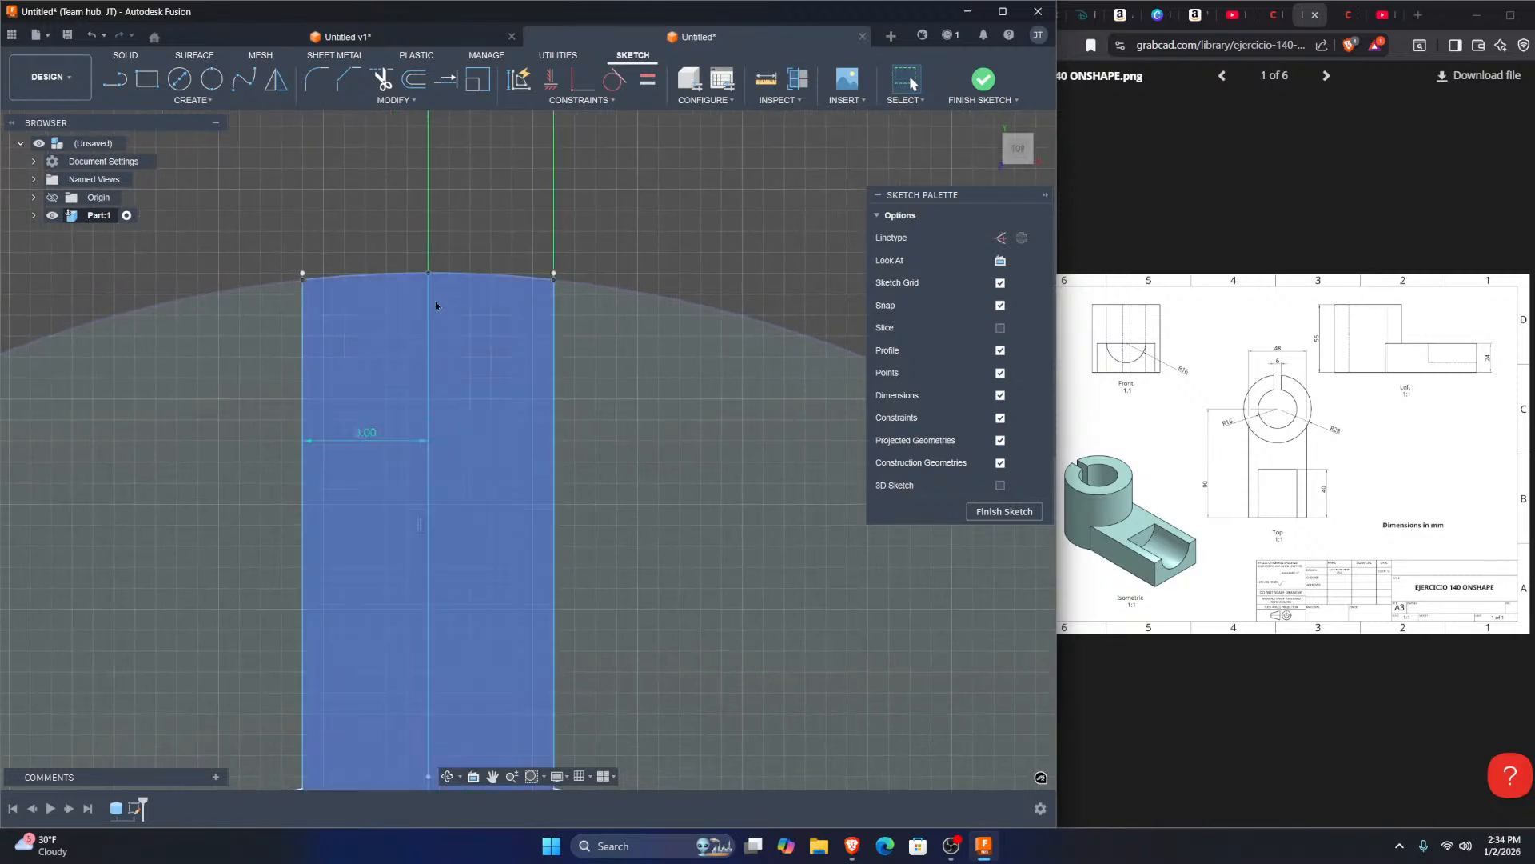
Step: Trim the ends of the slot edge lines that extend beyond the outer arc
key(t)
scroll(303, 274, up, 3)
scroll(304, 273, up, 2)
click(303, 278)
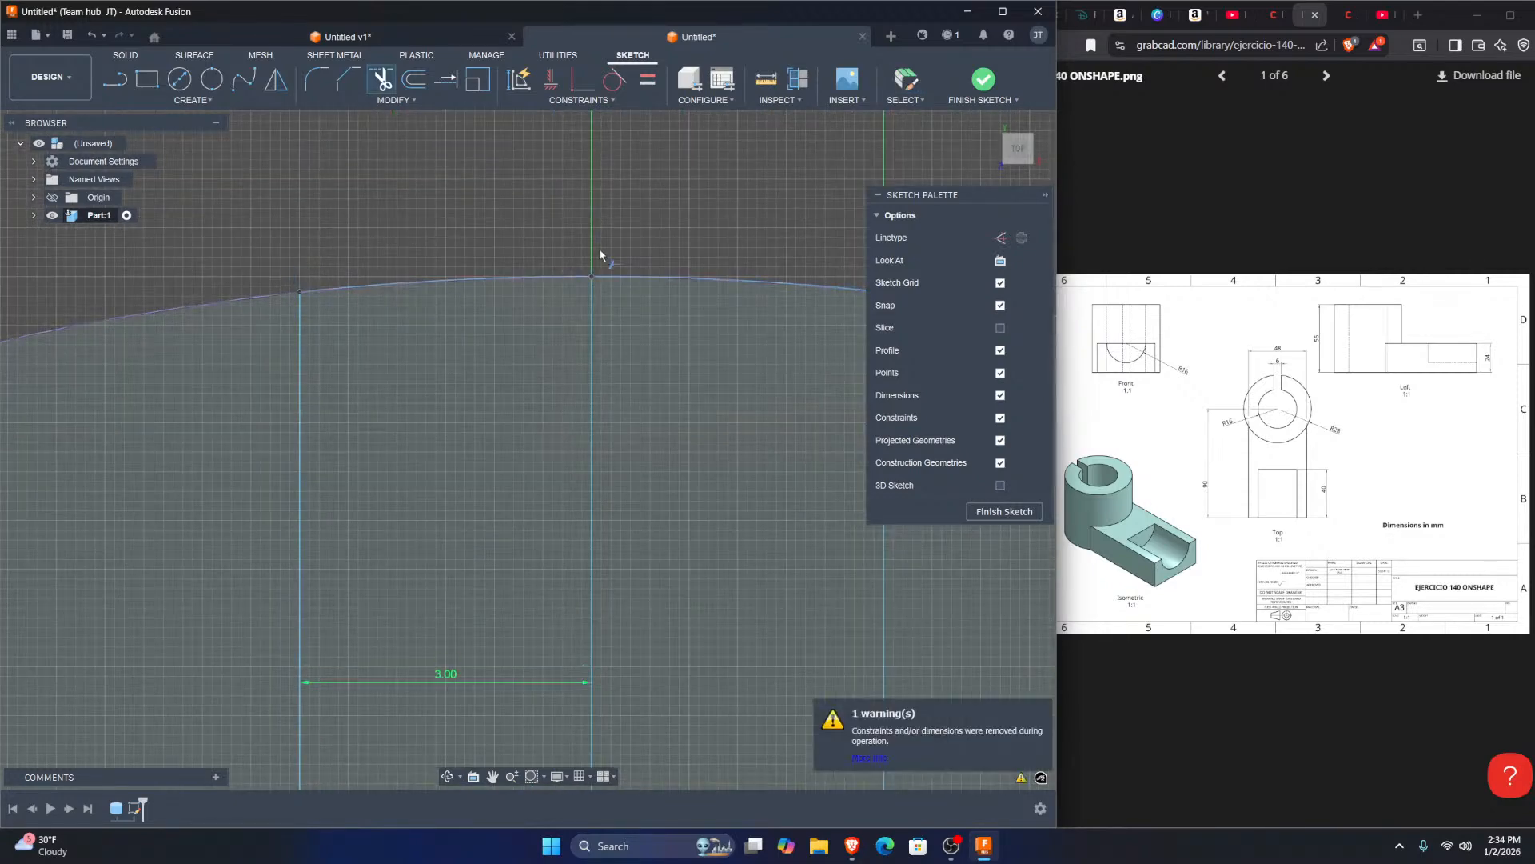
middle_drag(807, 268, 589, 272)
scroll(625, 247, down, 5)
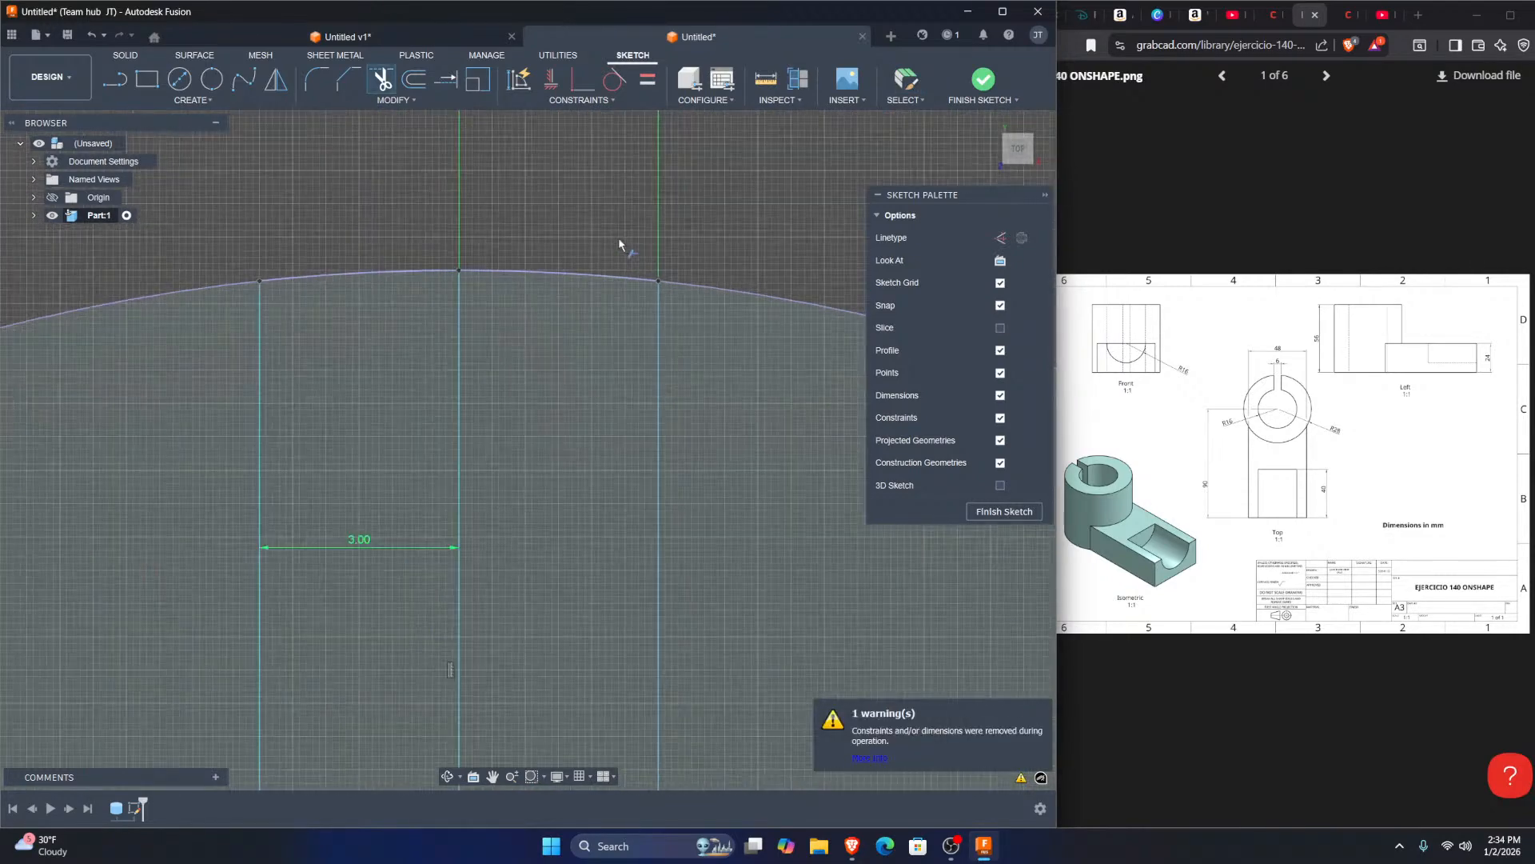
scroll(637, 305, down, 4)
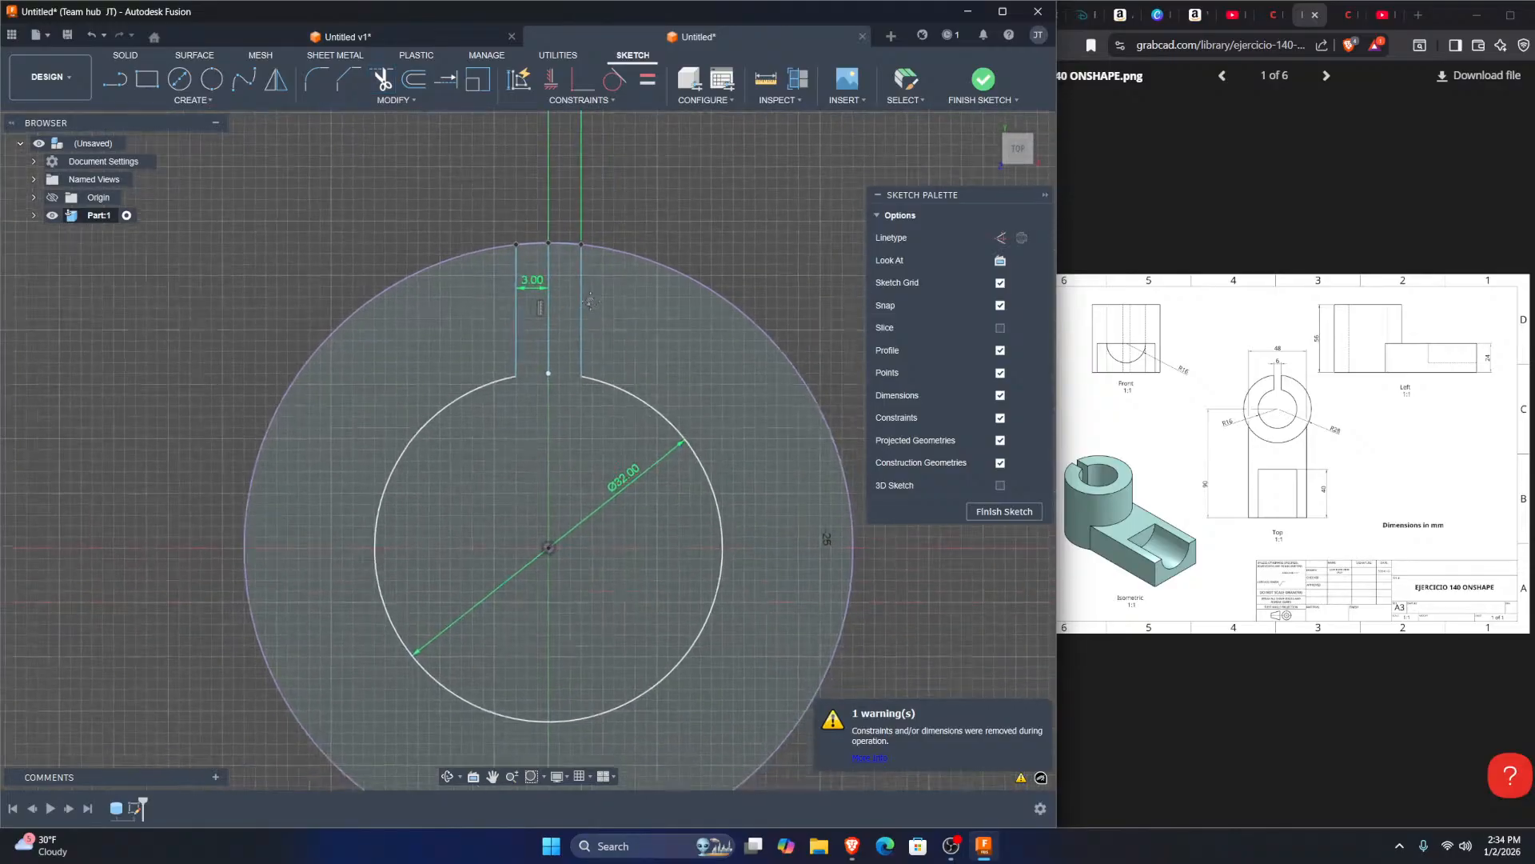
key(Escape)
Step: Delete the slot's vertical centre line and dimension the slot width between its two edges as 6 mm
click(541, 326)
click(545, 321)
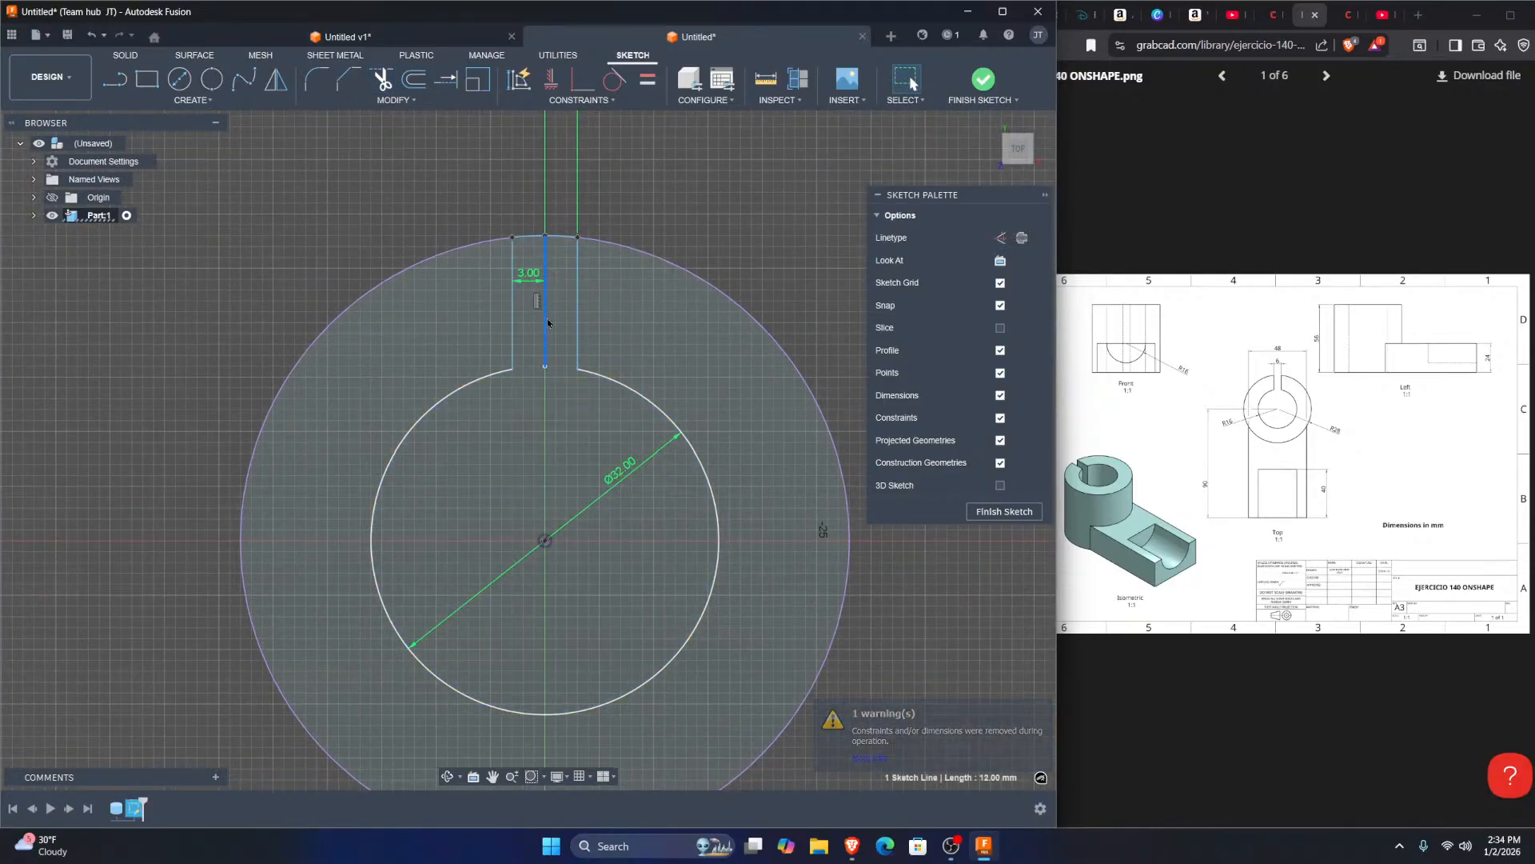
key(Delete)
key(d)
click(577, 319)
click(512, 310)
click(544, 186)
text(6)
key(Return)
Step: Dimension the slot's right edge length and the vertical distance from the circle's centre to the left edge's inner endpoint
click(578, 318)
click(647, 314)
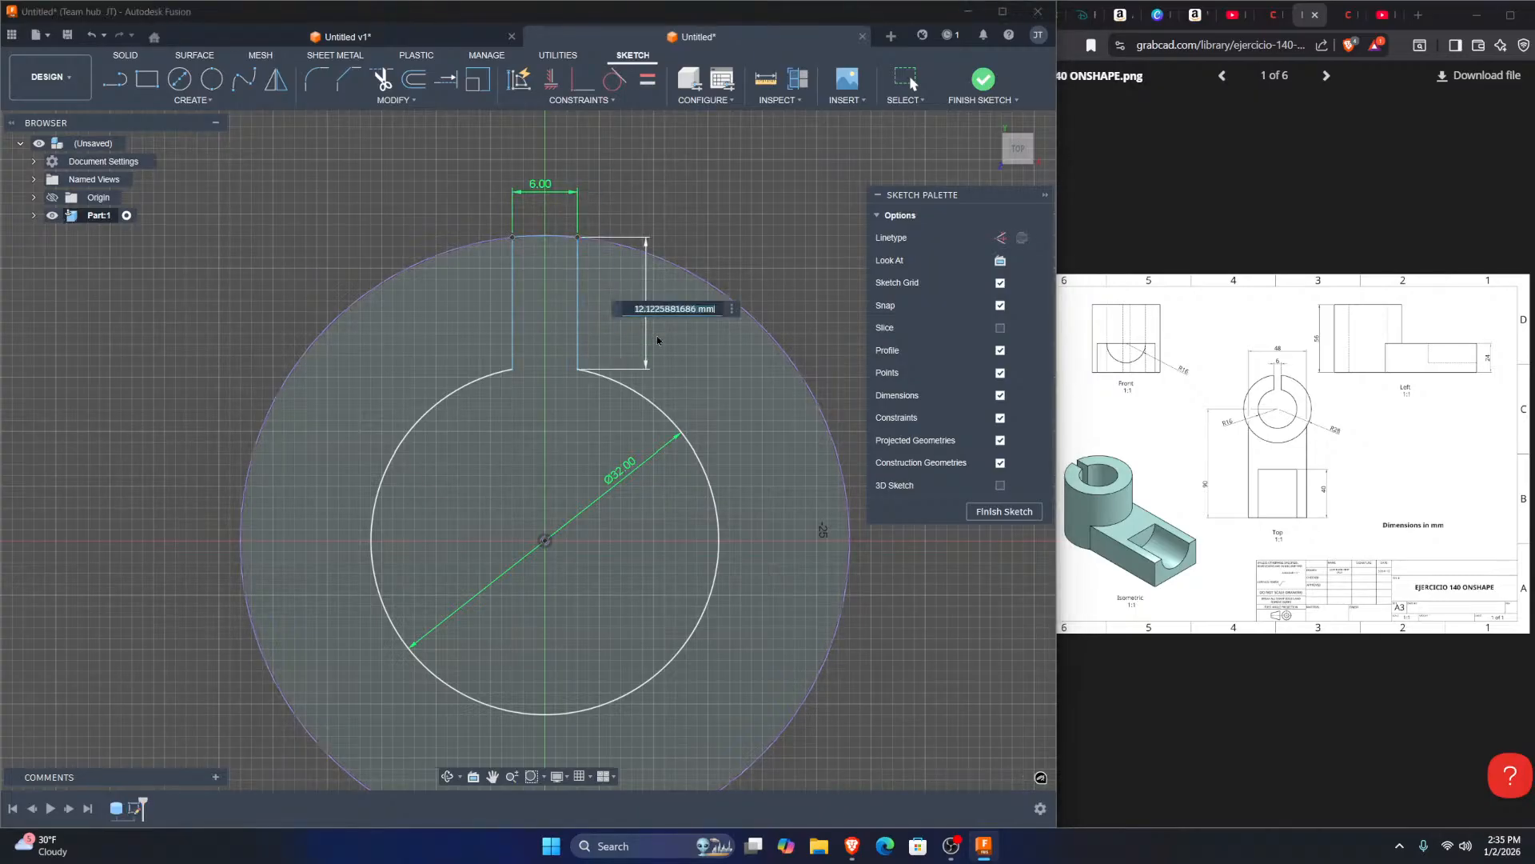
key(Return)
scroll(649, 357, down, 3)
click(584, 472)
click(564, 366)
click(466, 386)
key(Return)
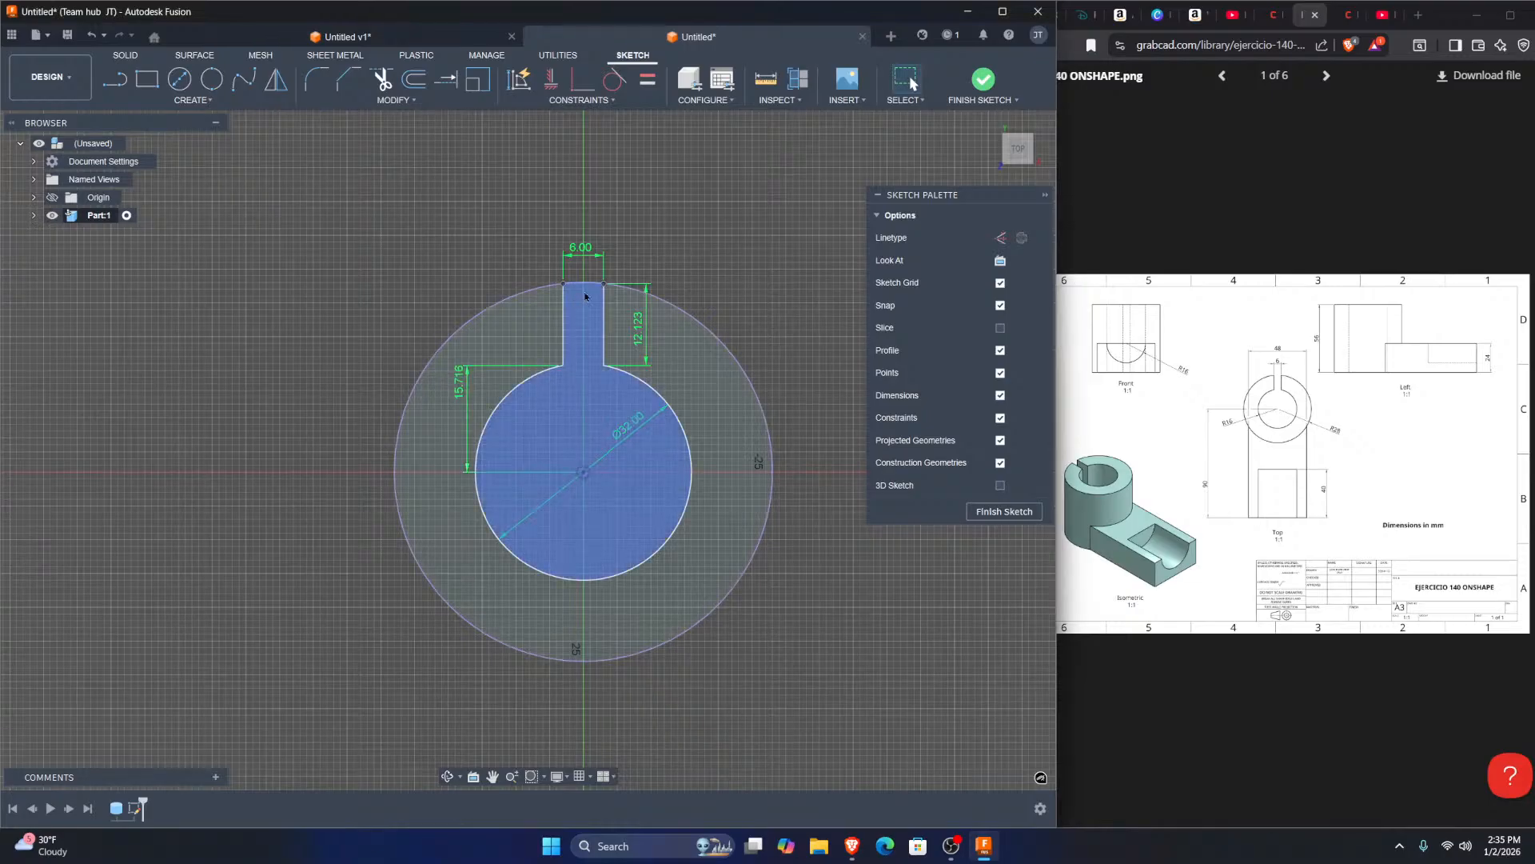
Step: Delete the projected outer circle from the sketch
scroll(601, 291, up, 1)
click(750, 358)
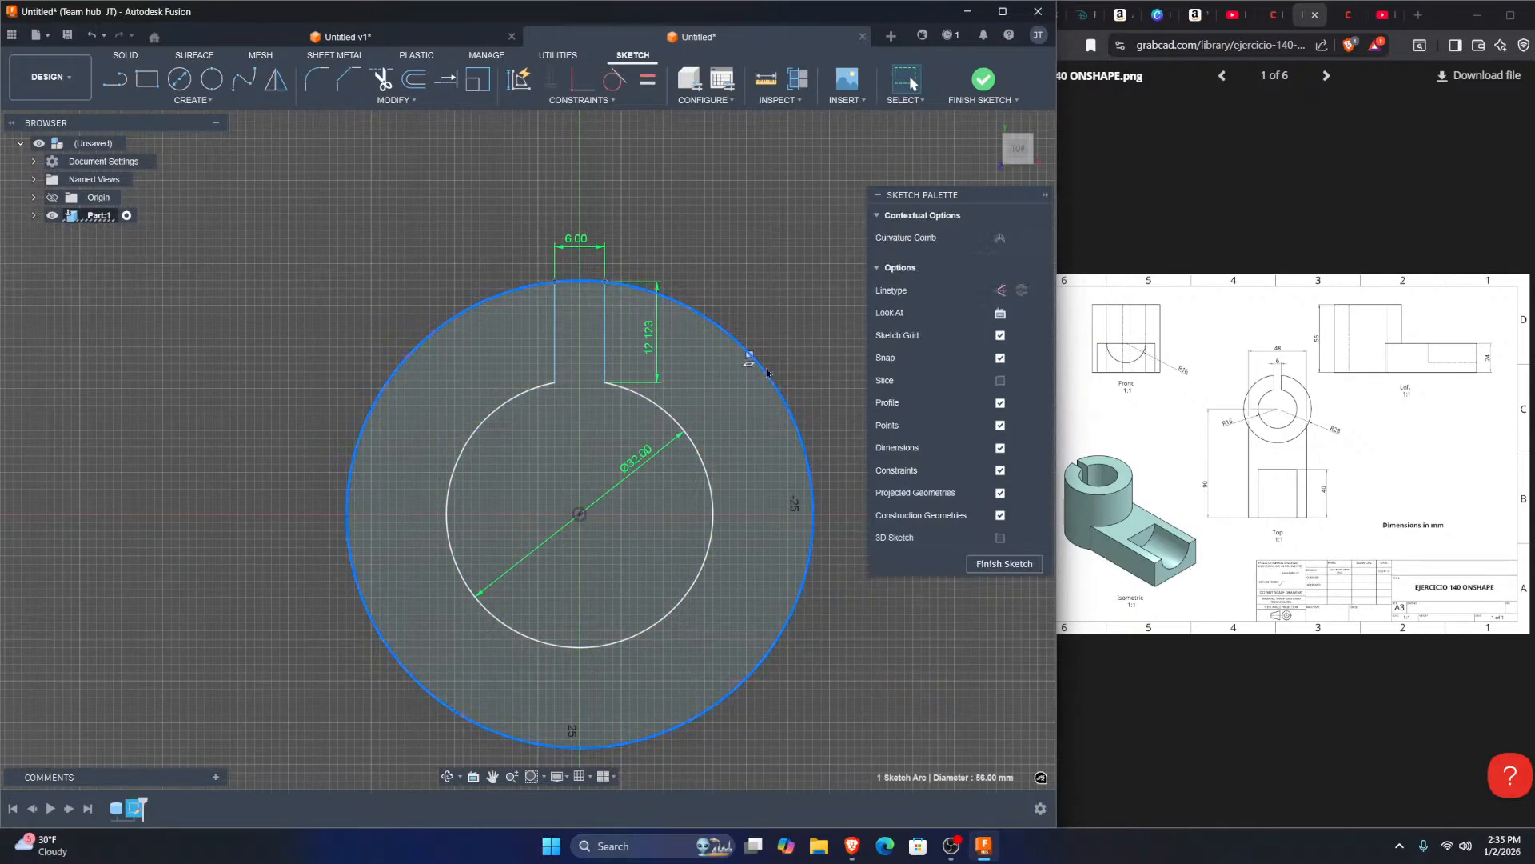
key(Delete)
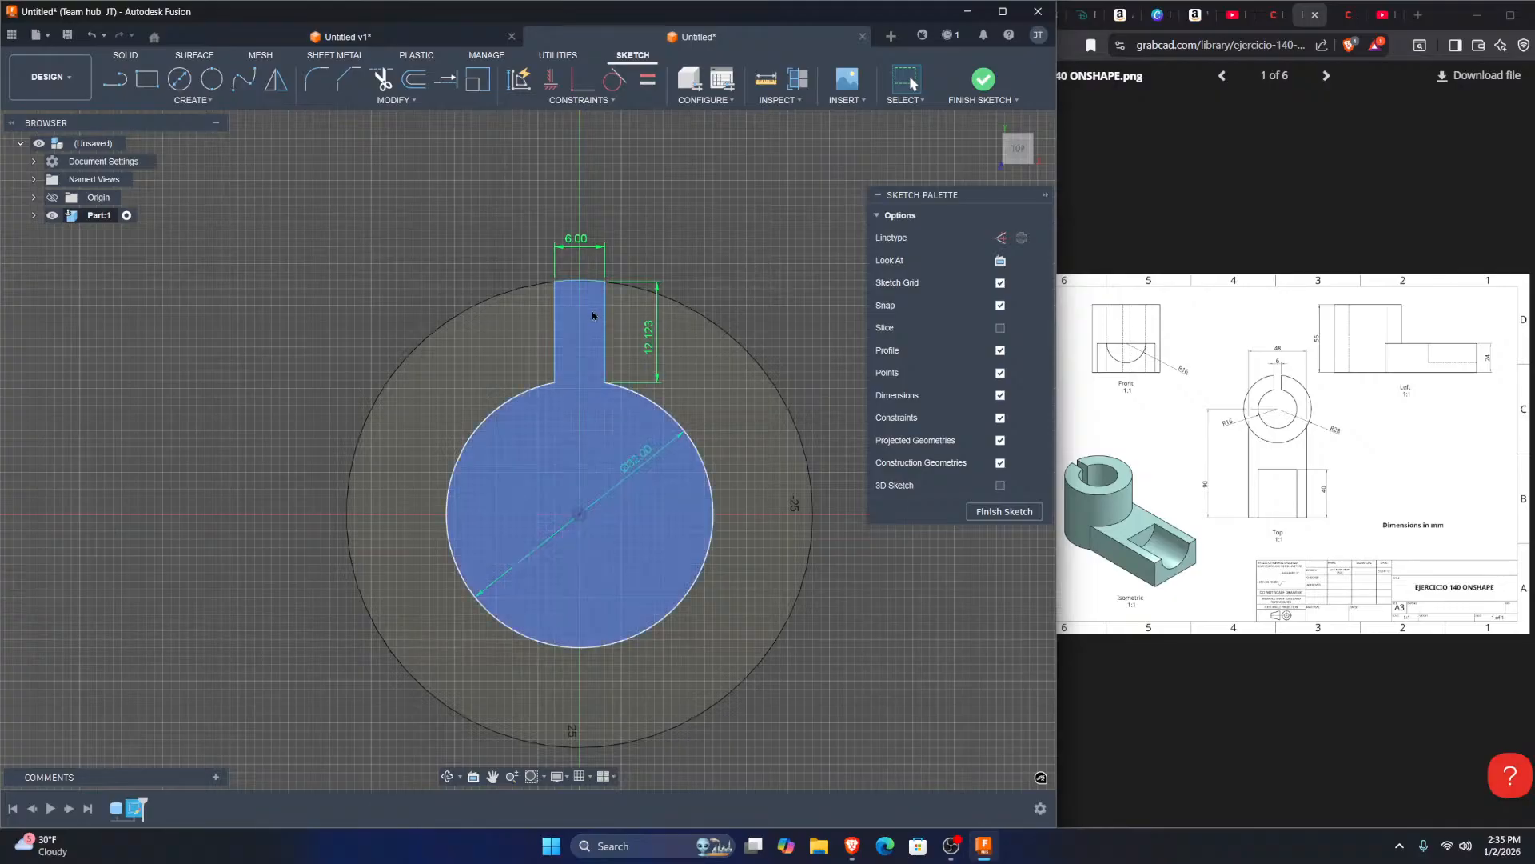
scroll(590, 313, up, 2)
click(550, 386)
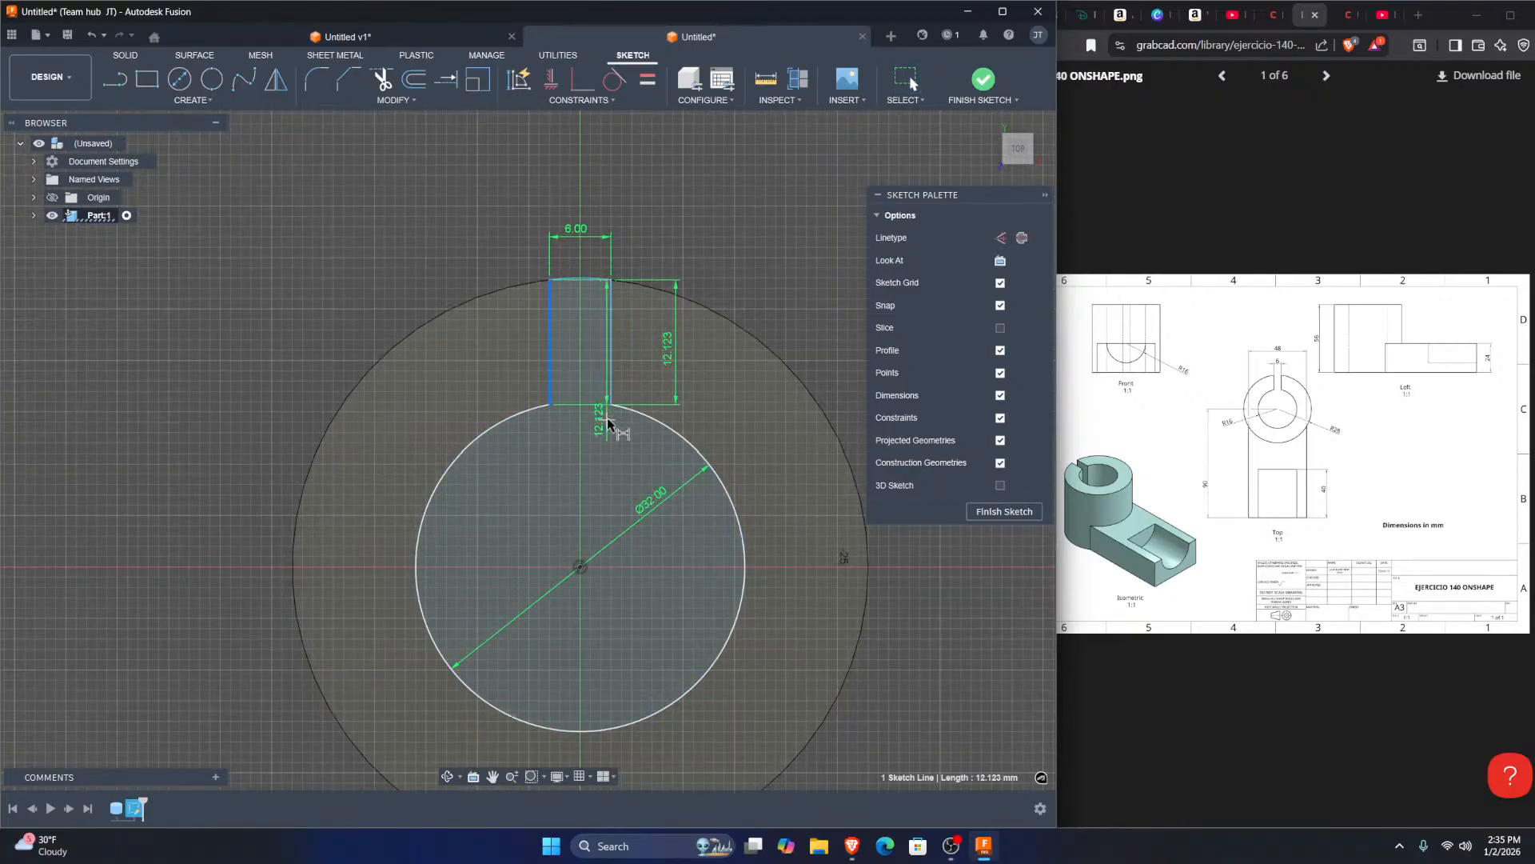
key(Escape)
Step: Dimension the vertical and horizontal distances between the bore circle's centre and the inner endpoint of the slot's left edge
click(581, 568)
click(550, 404)
click(412, 420)
key(Return)
click(549, 404)
click(580, 568)
click(563, 608)
key(Return)
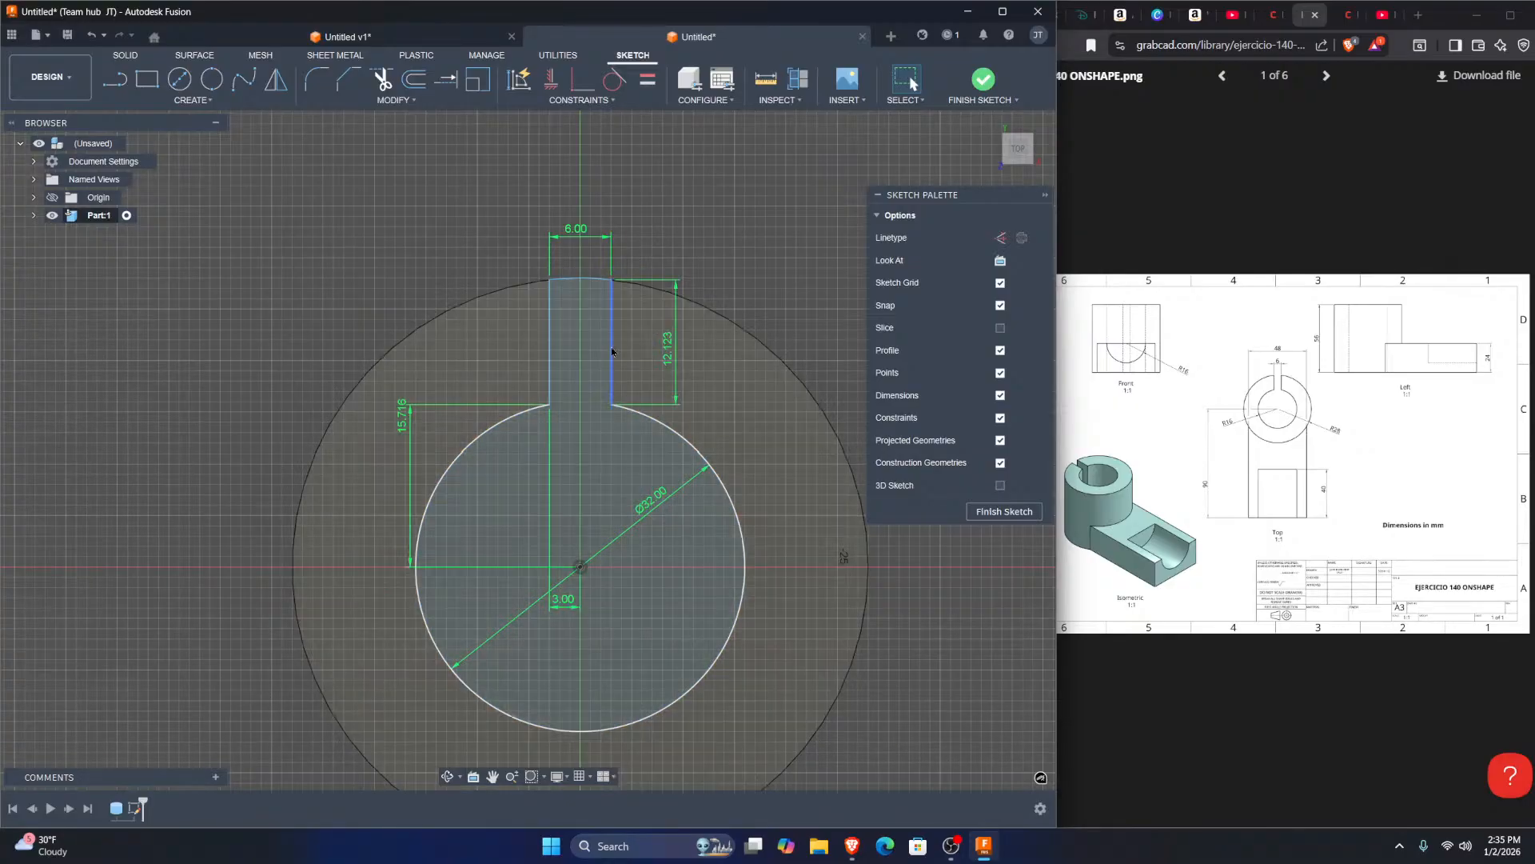
Step: Finish the sketch and extrude the combined bore and slot profile as a cut through the full length of the cylinder
click(984, 80)
click(614, 503)
mouse_move(600, 469)
shift+middle_down()
mouse_move(701, 453)
mouse_move(727, 472)
mouse_move(685, 418)
mouse_move(579, 408)
shift+middle_up()
click(459, 445)
click(600, 396)
key(e)
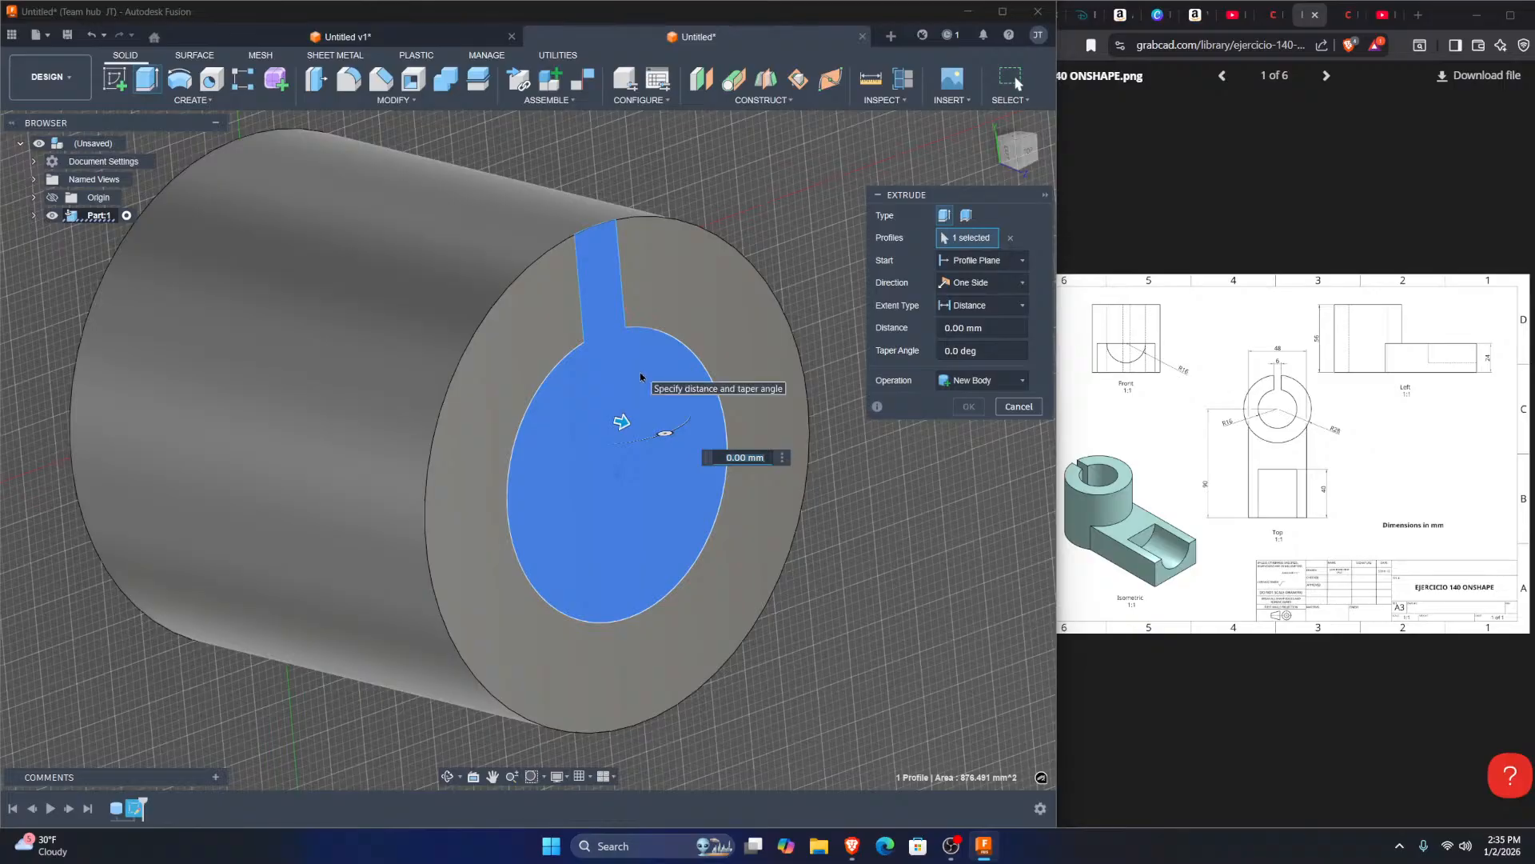
shift+middle_drag(641, 369, 680, 412)
drag(680, 411, 190, 328)
shift+middle_drag(313, 301, 172, 319)
click(967, 429)
shift+middle_drag(789, 376, 866, 349)
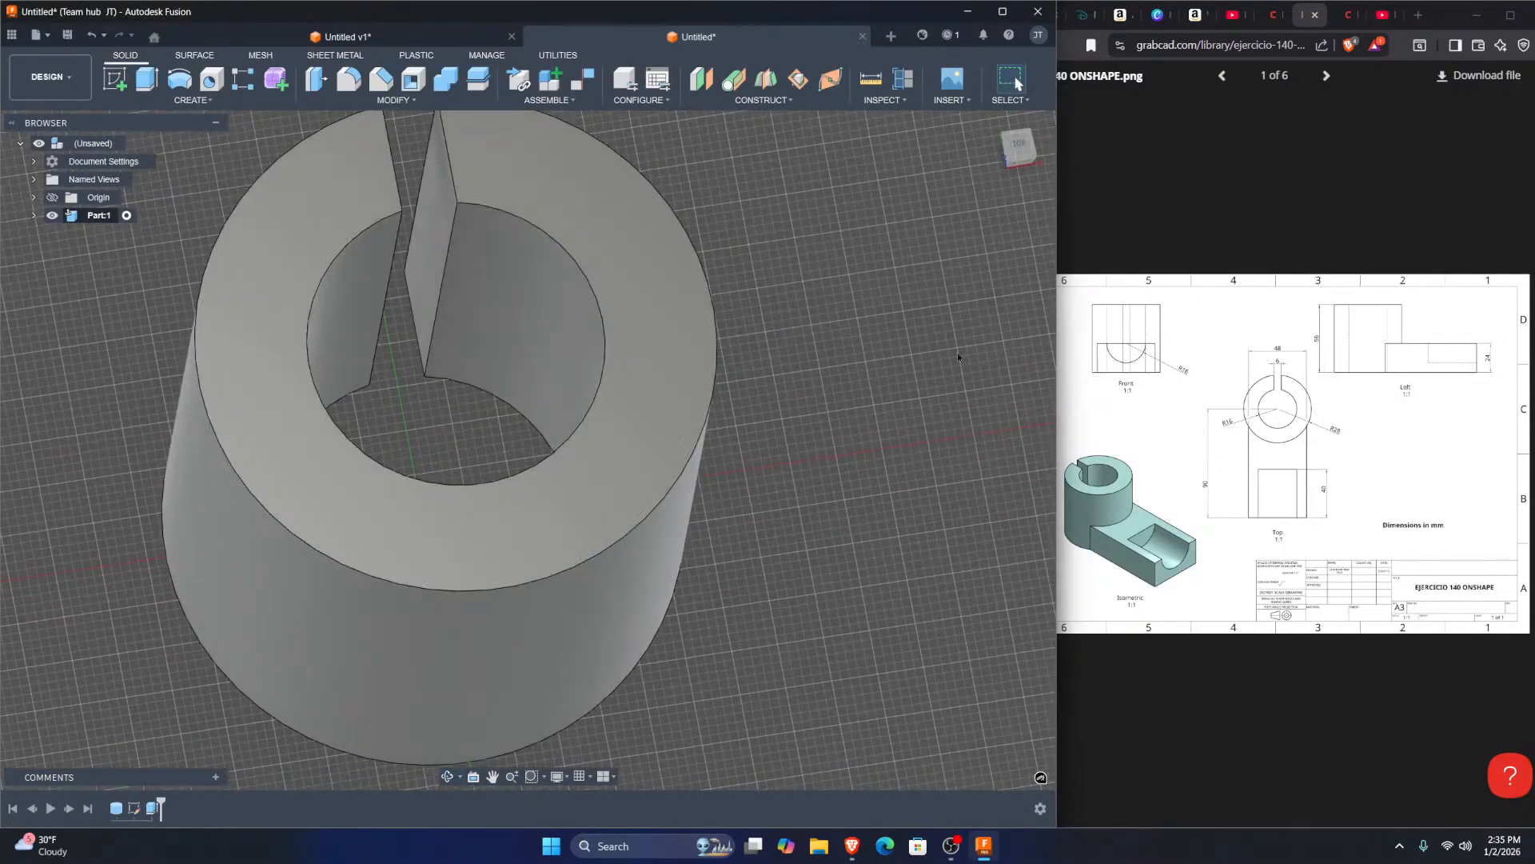
Step: Reopen the enlarged EJERCICIO 140 ONSHAPE drawing in the browser and resize the windows so the drawing and the model sit side by side
click(1127, 235)
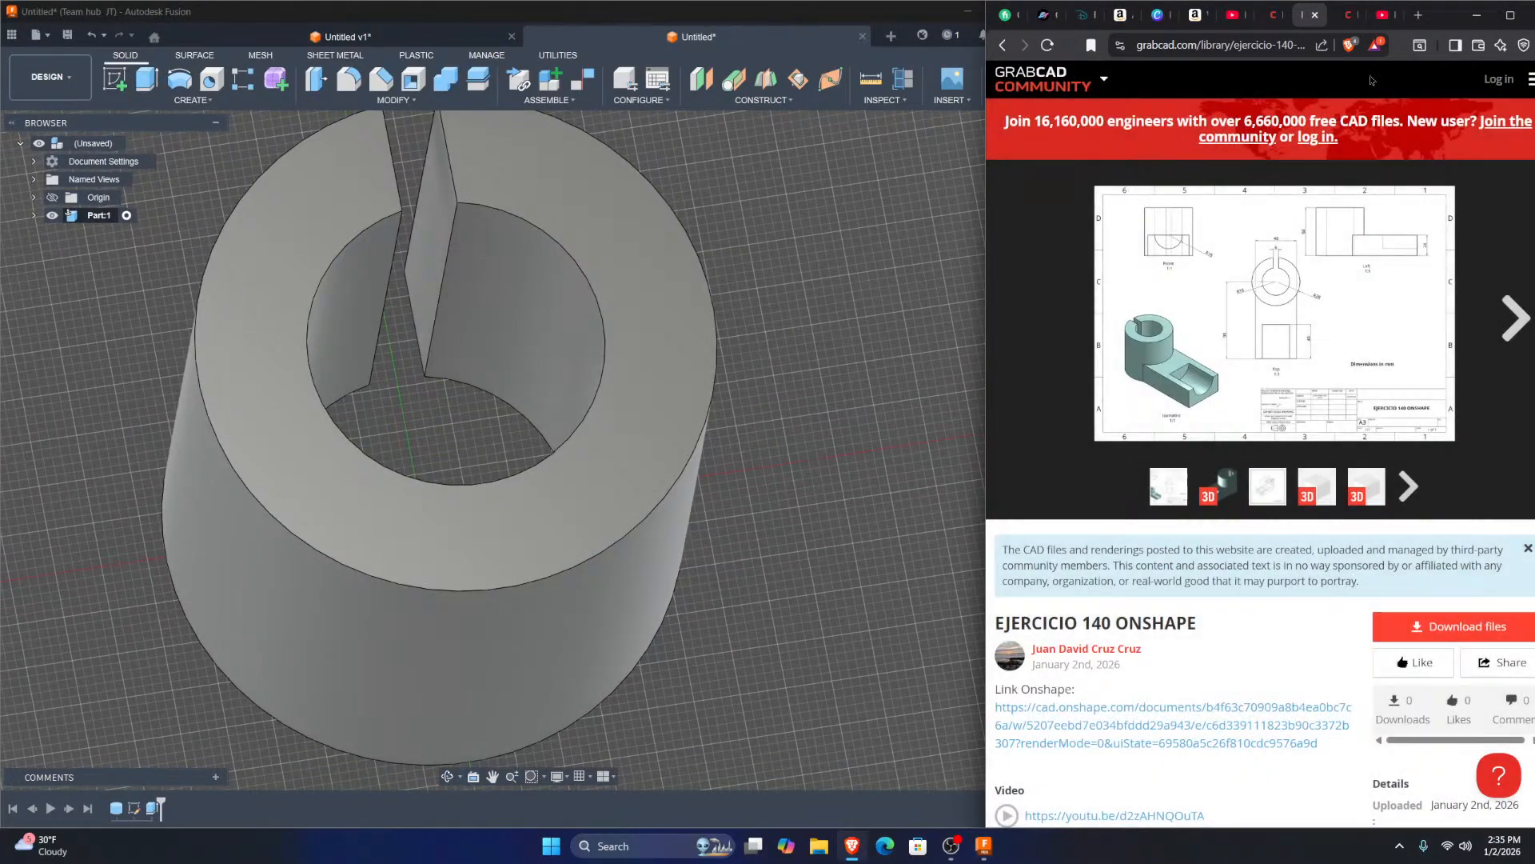
click(1346, 294)
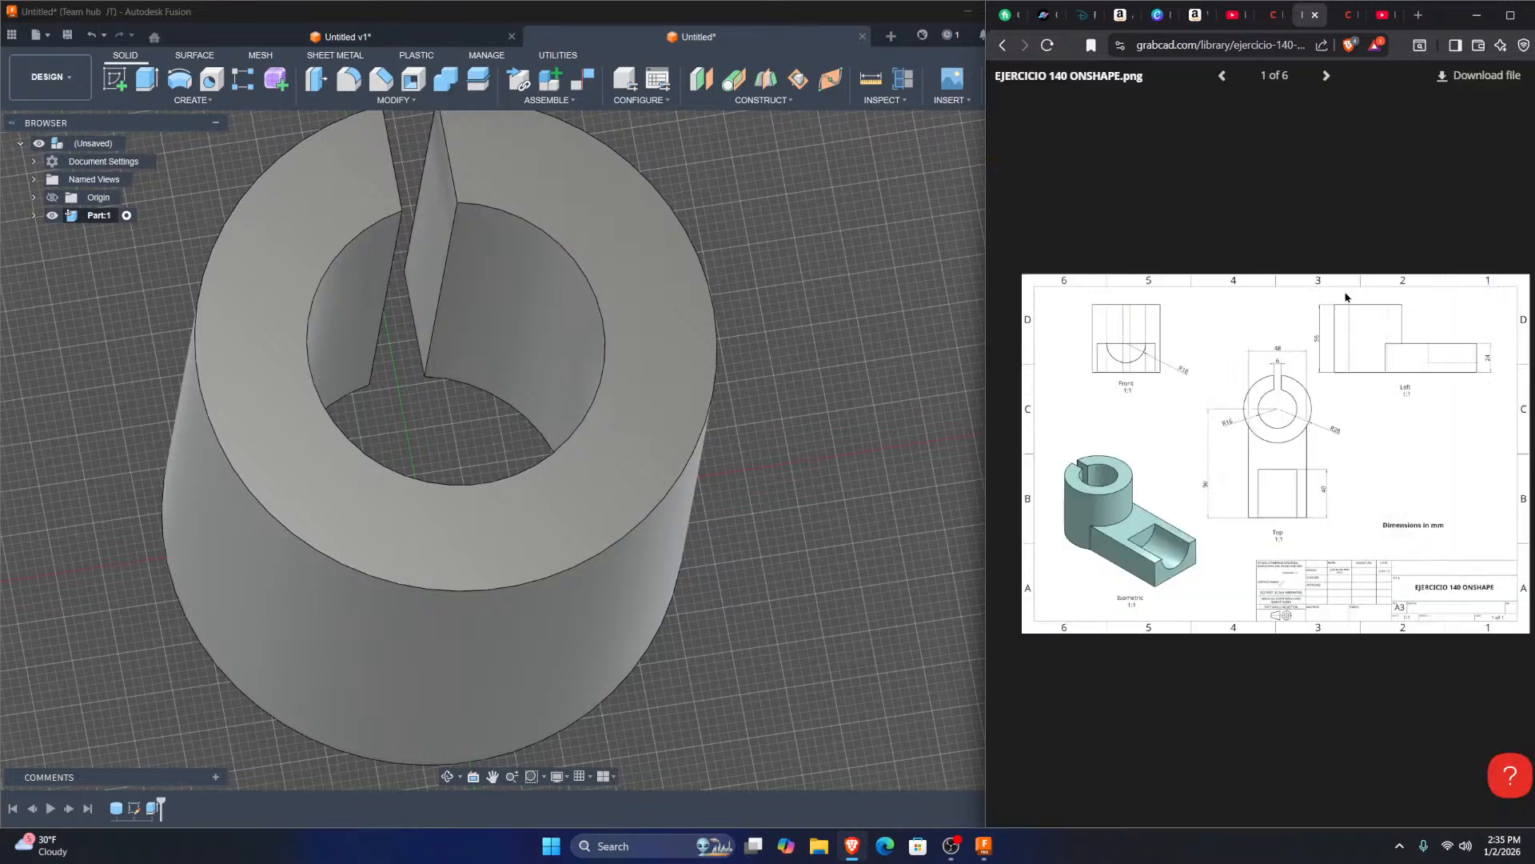
drag(988, 446, 966, 471)
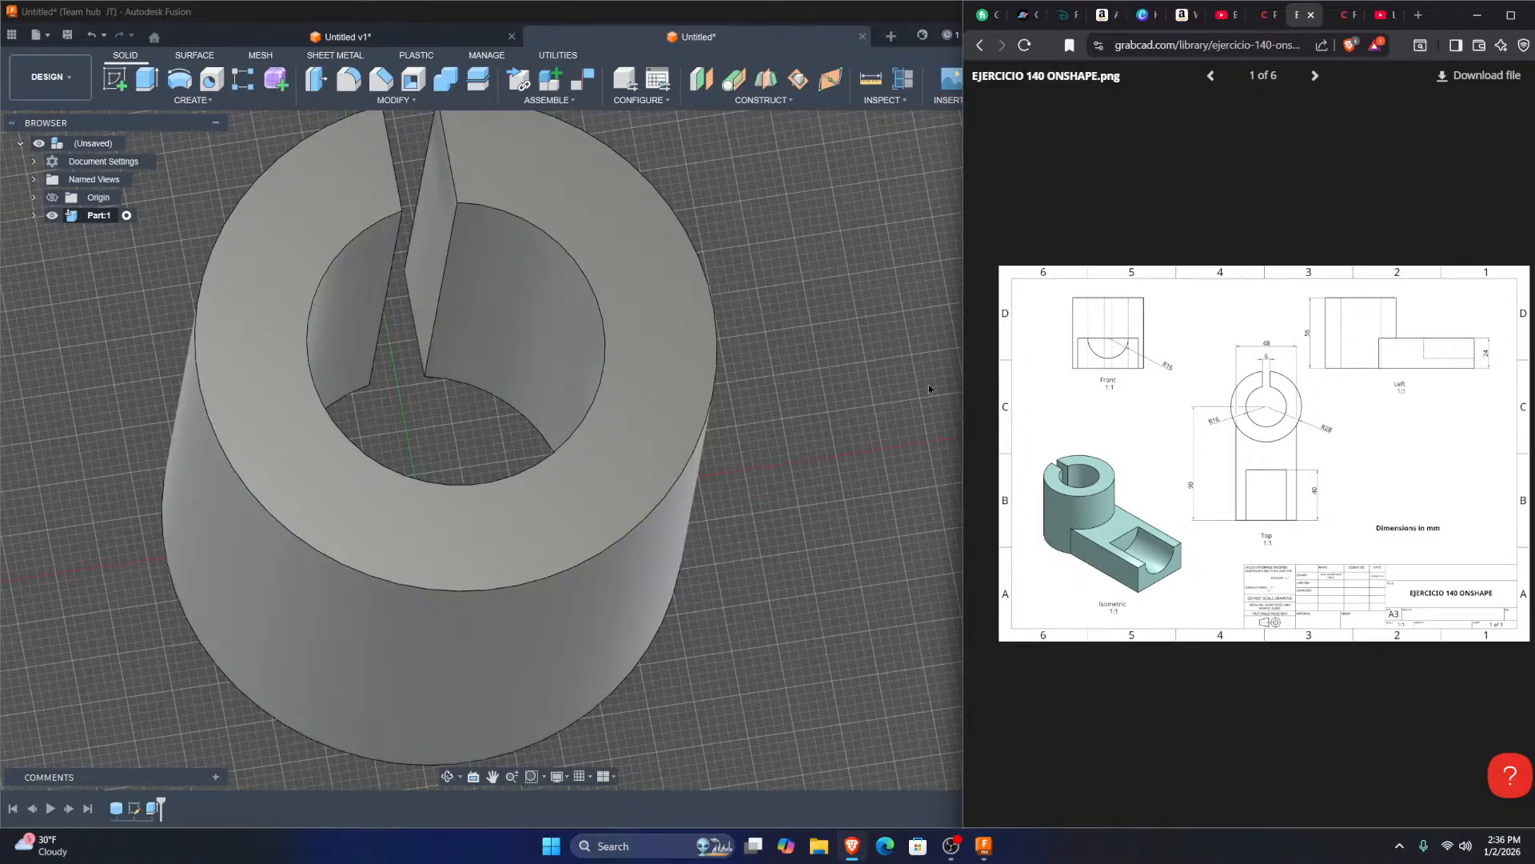
click(892, 393)
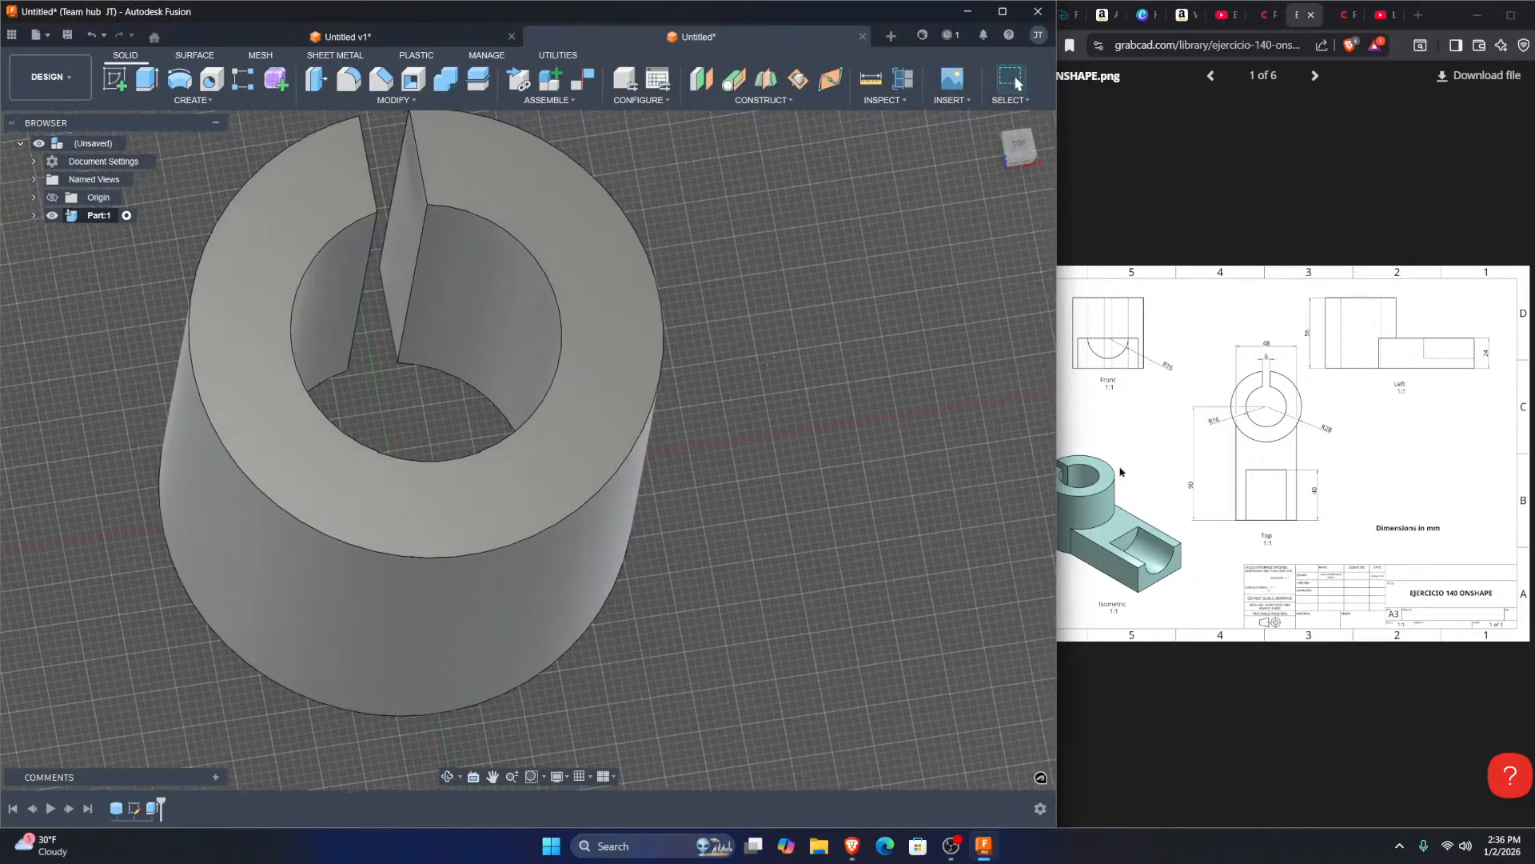
drag(1059, 472, 1009, 472)
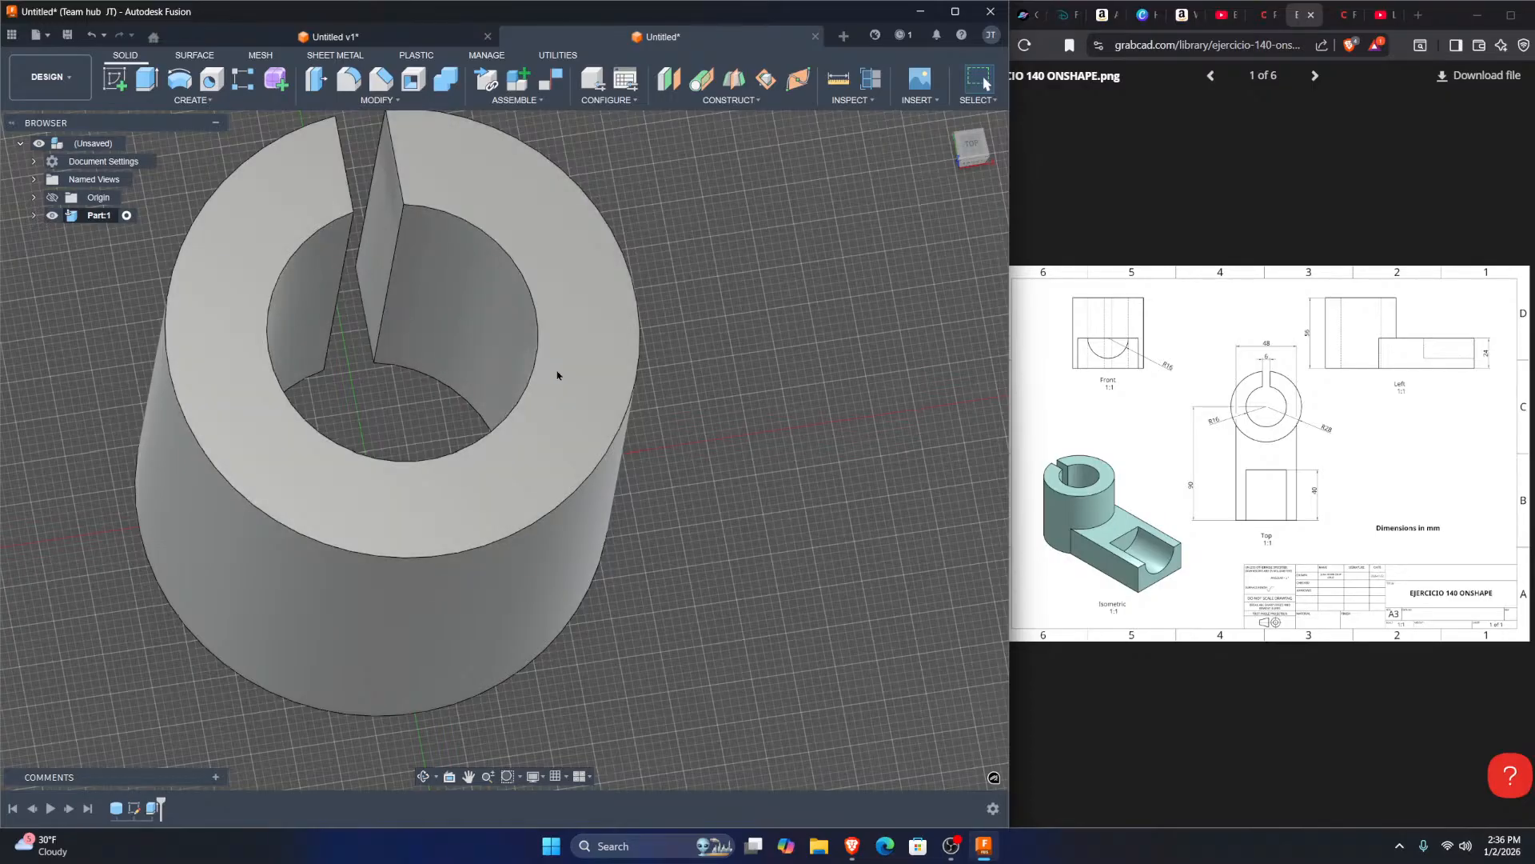
Step: Start a new sketch on the horizontal origin plane
scroll(558, 375, down, 5)
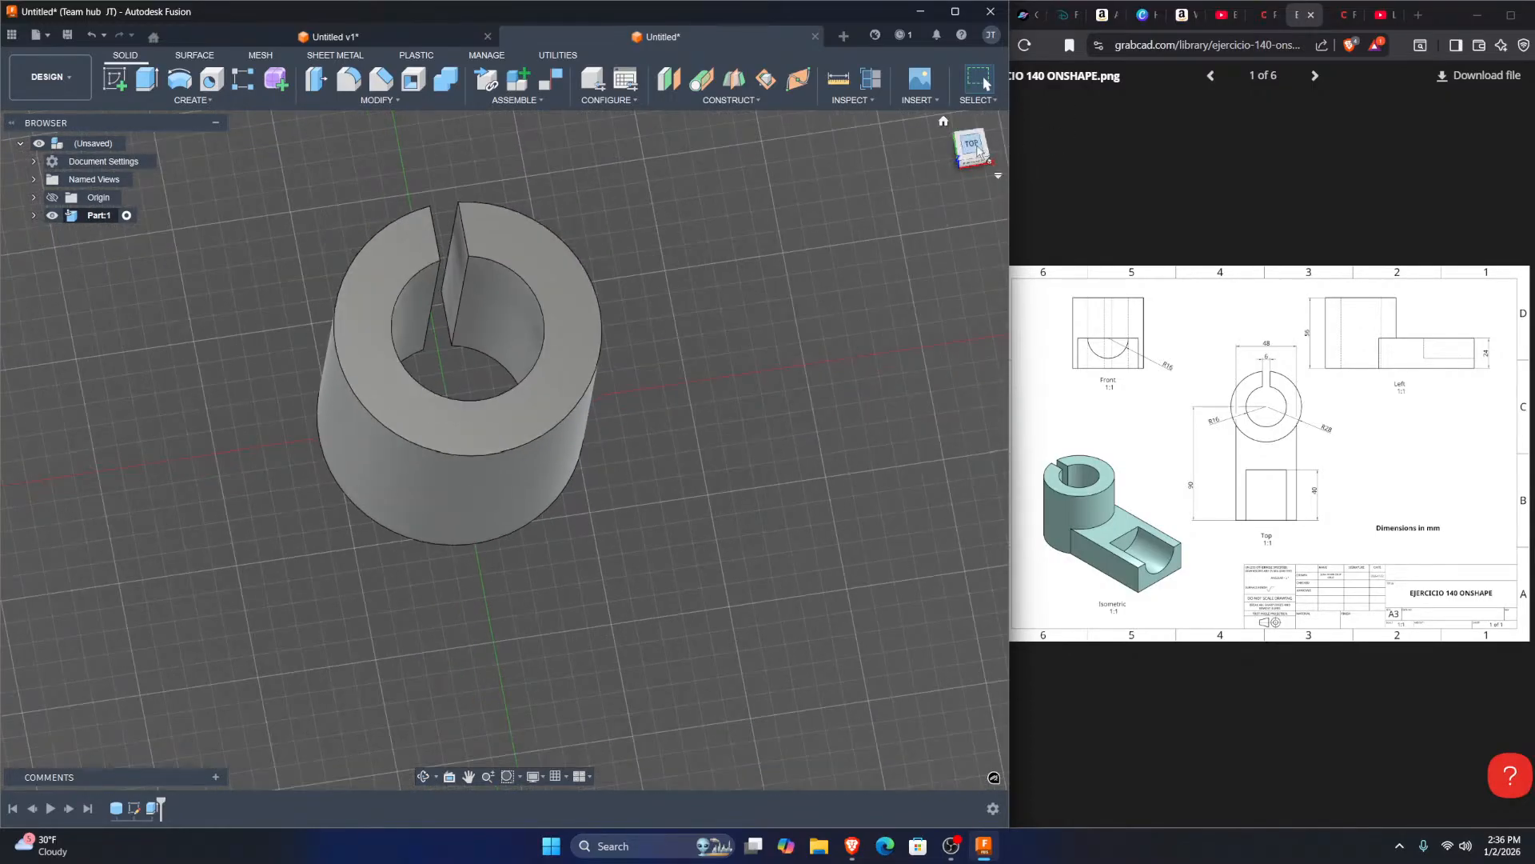
click(114, 79)
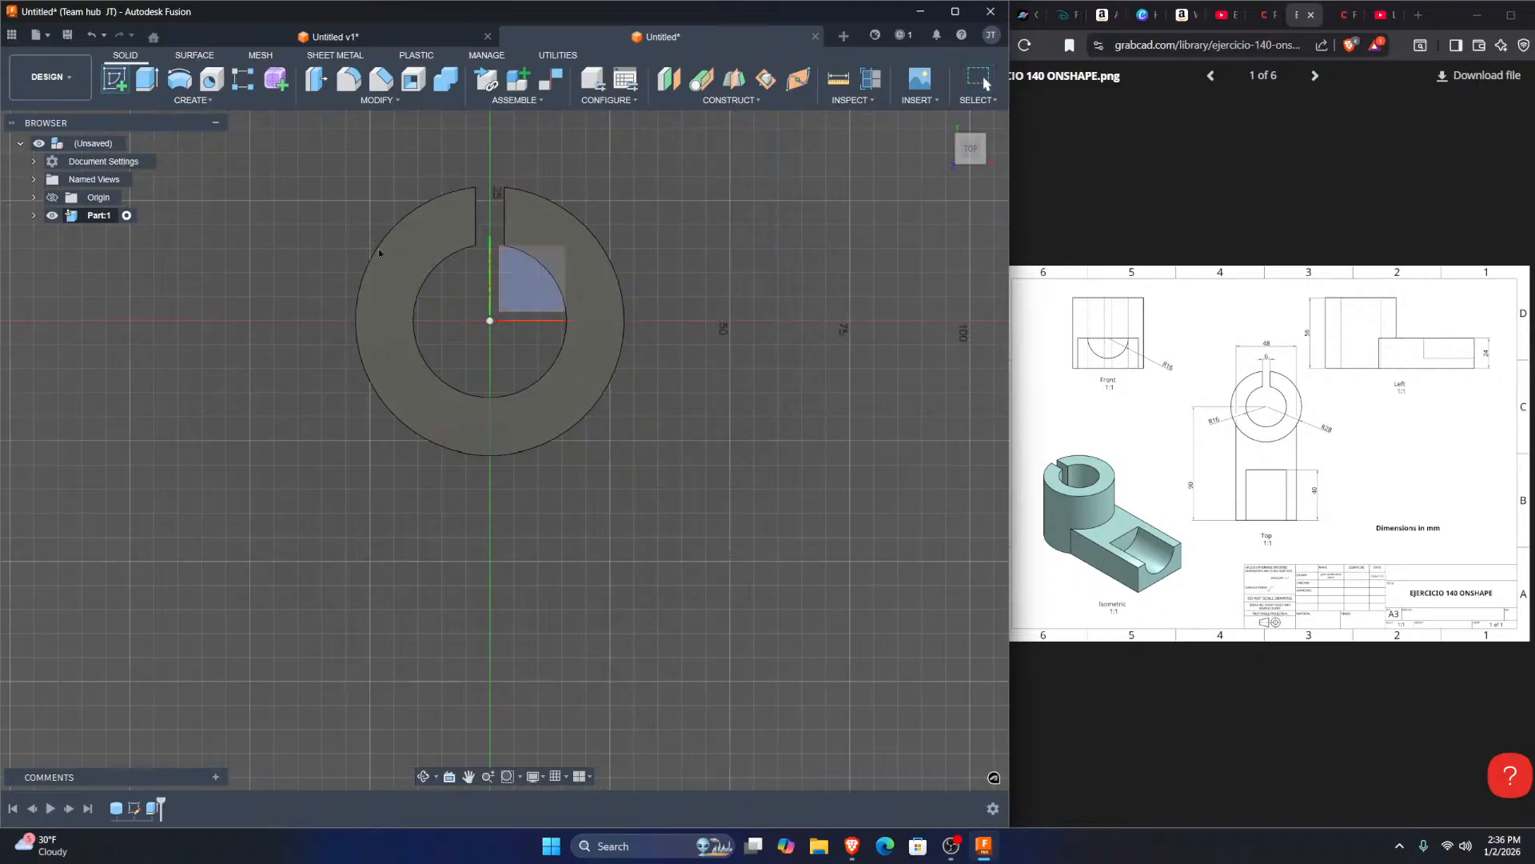
click(511, 309)
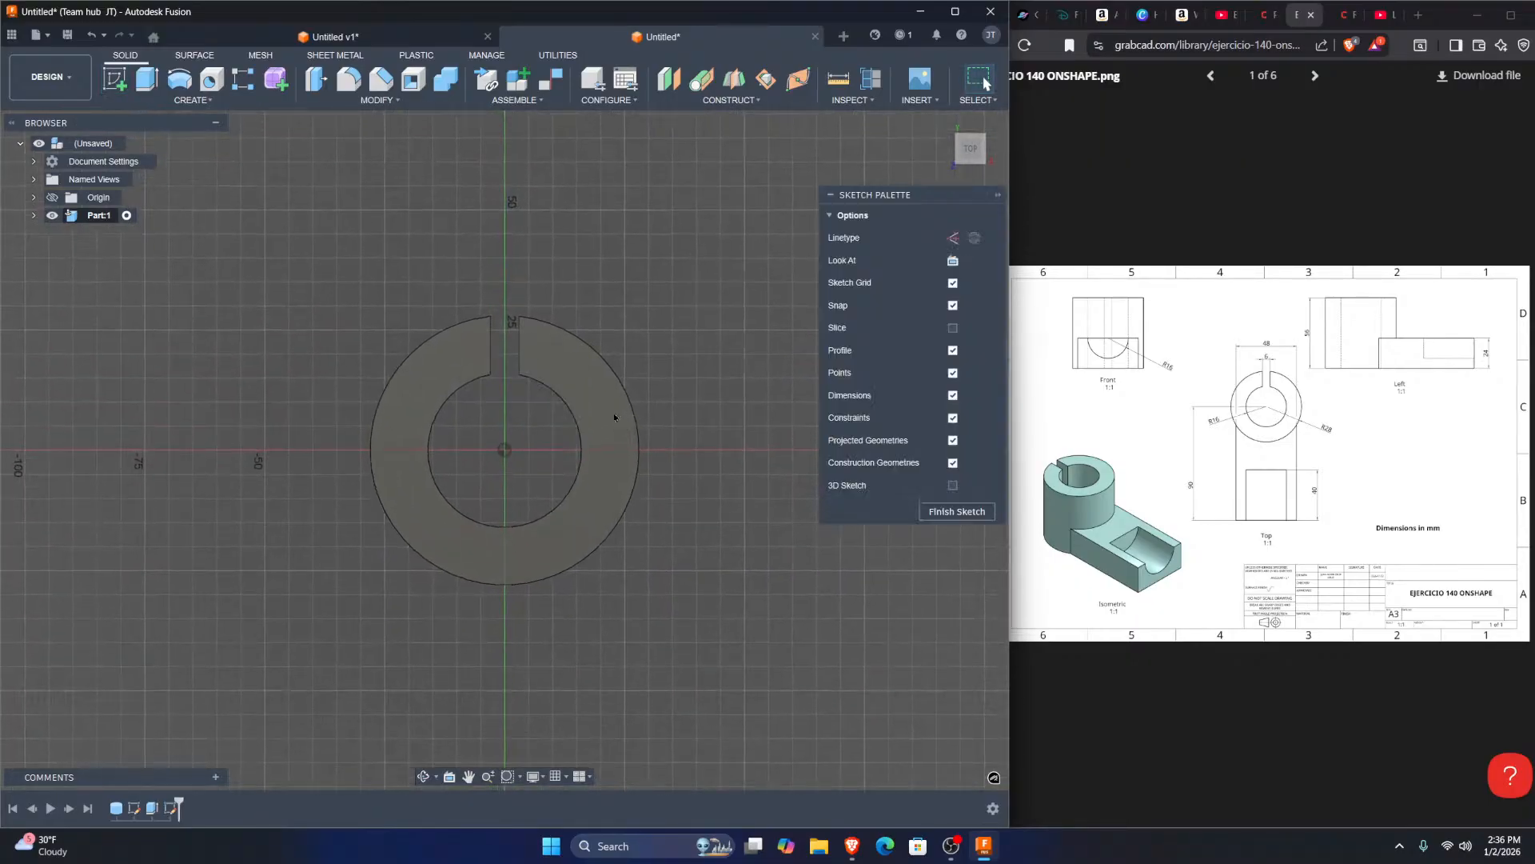
key(l)
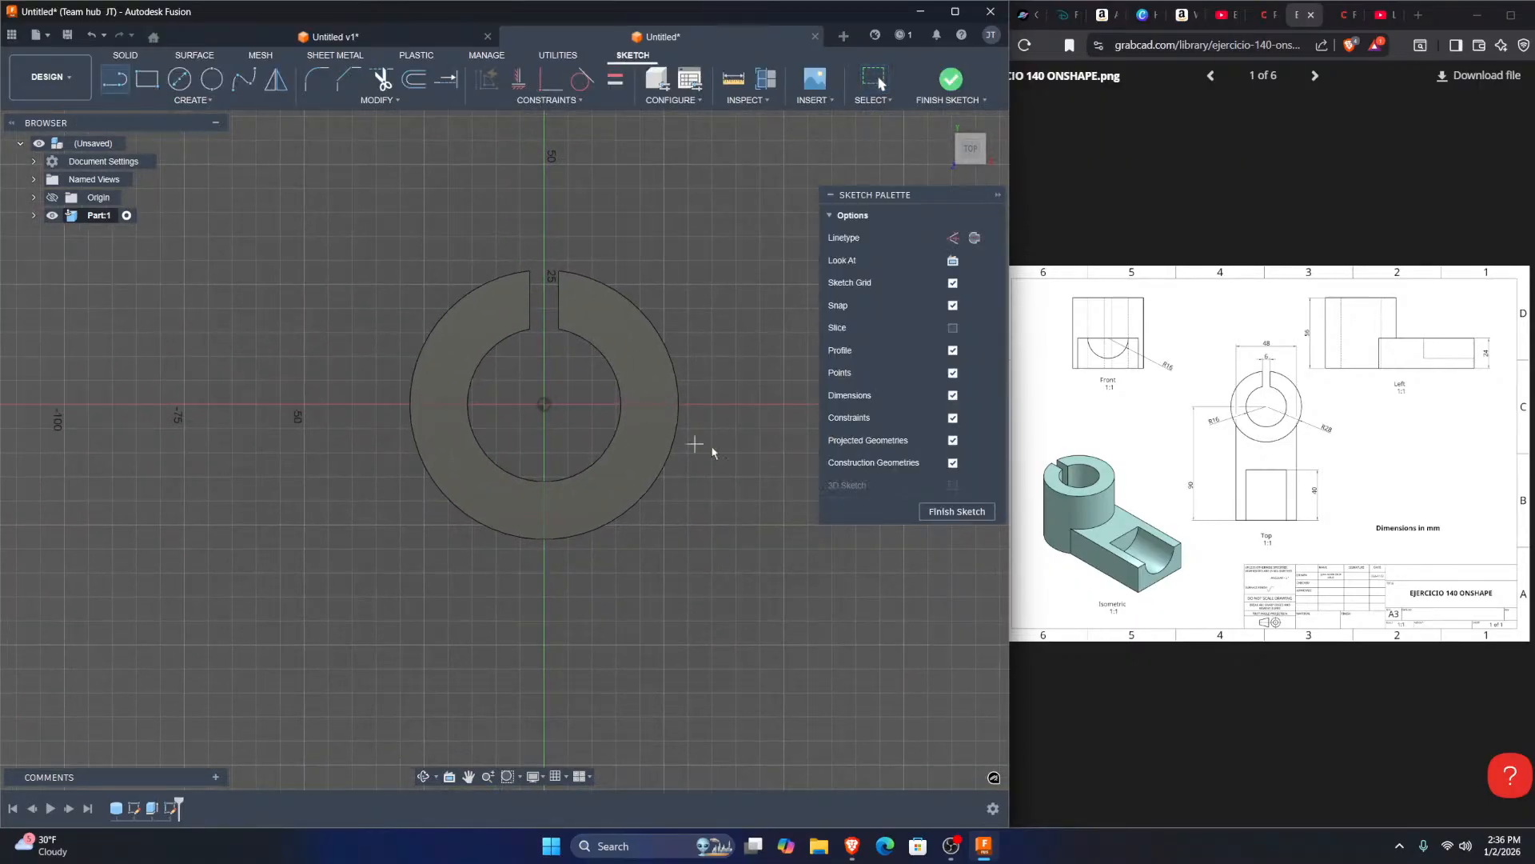
click(544, 404)
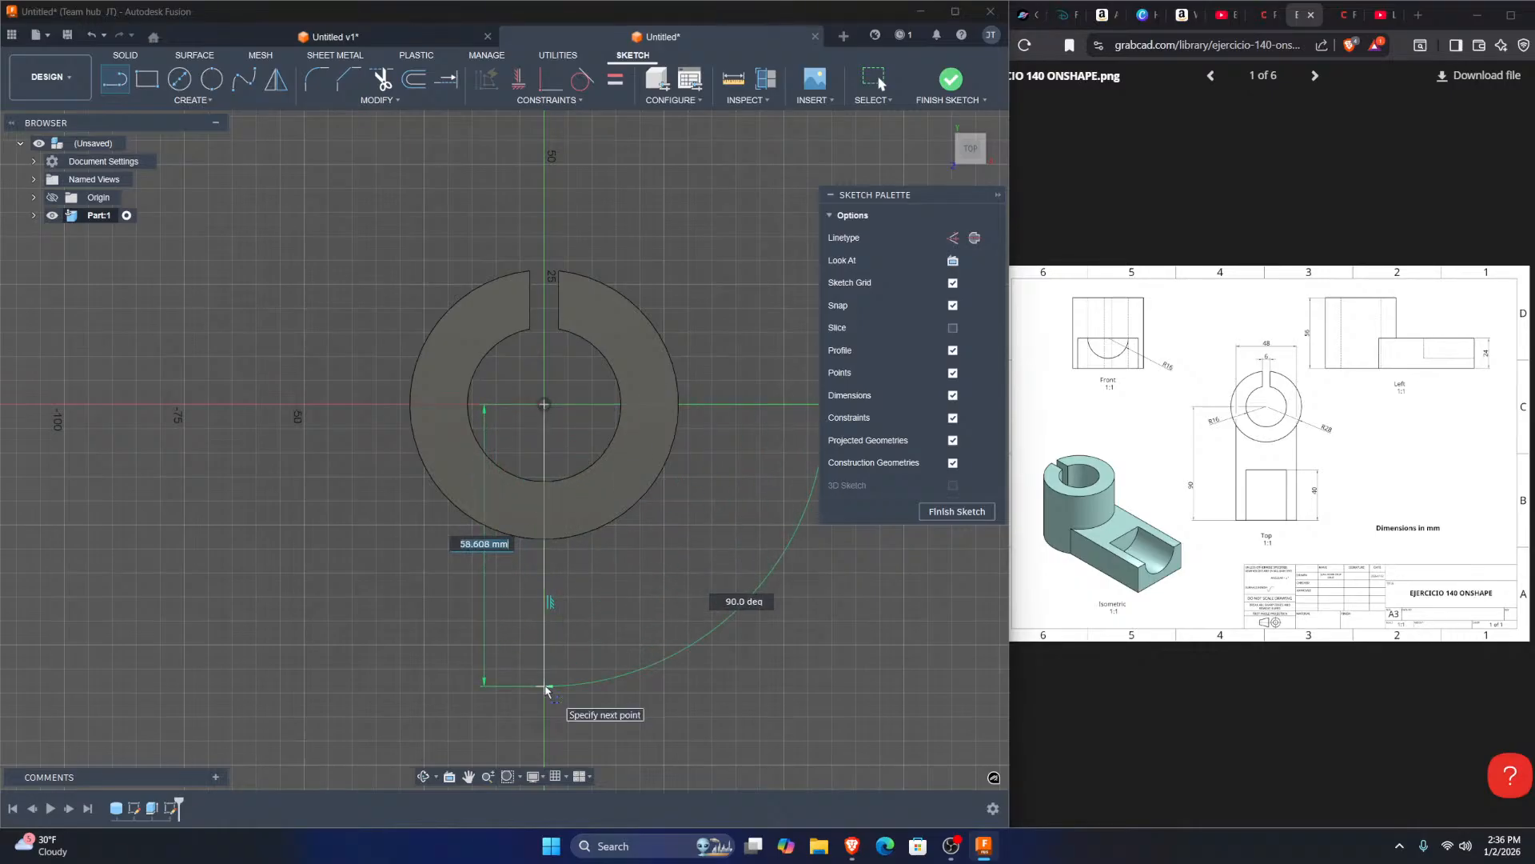
scroll(520, 648, down, 1)
key(Escape)
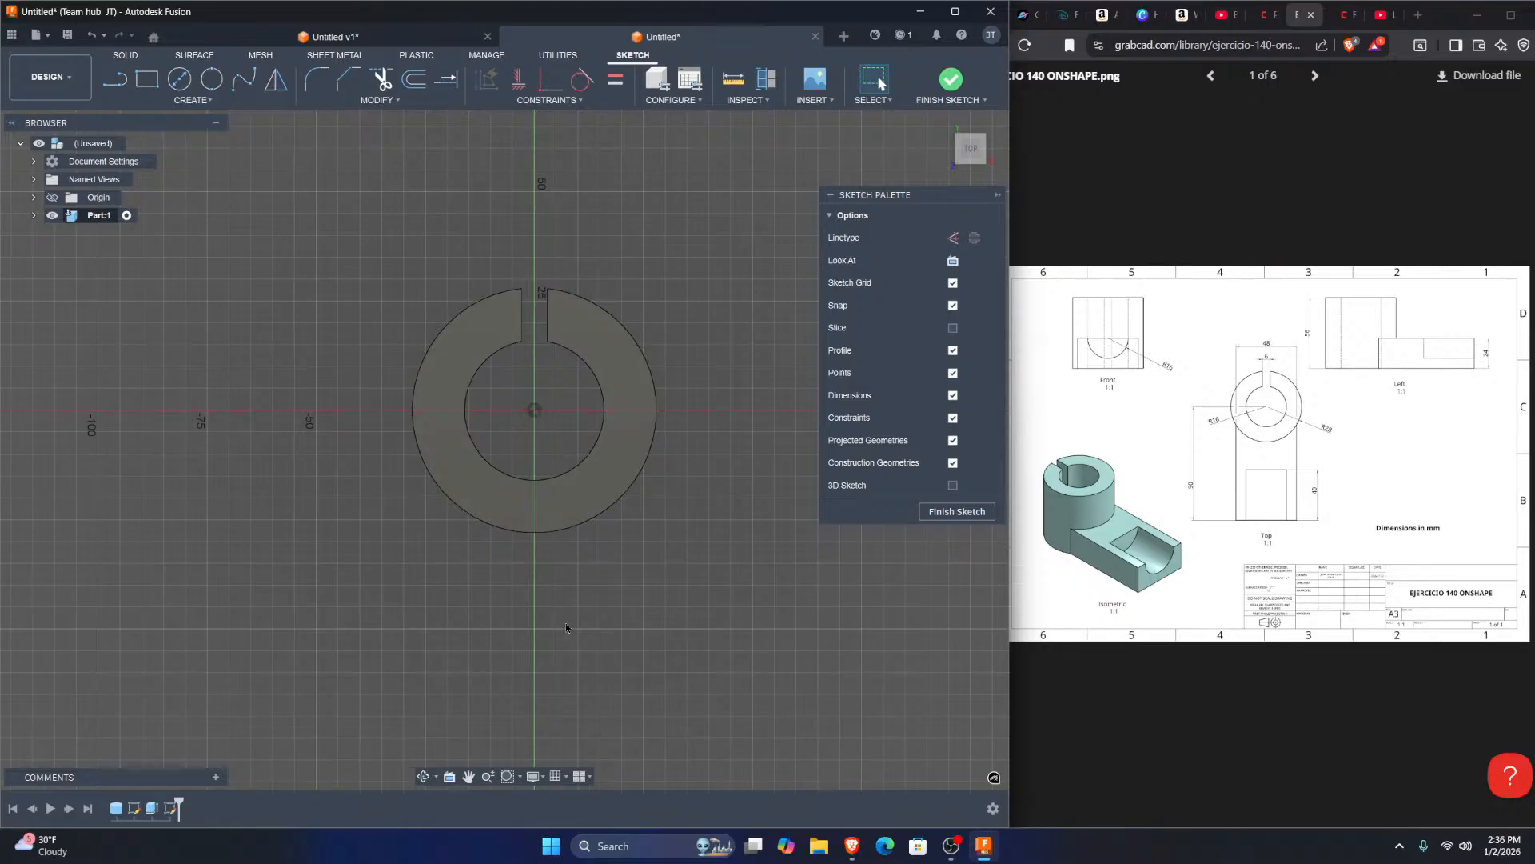
scroll(569, 627, down, 1)
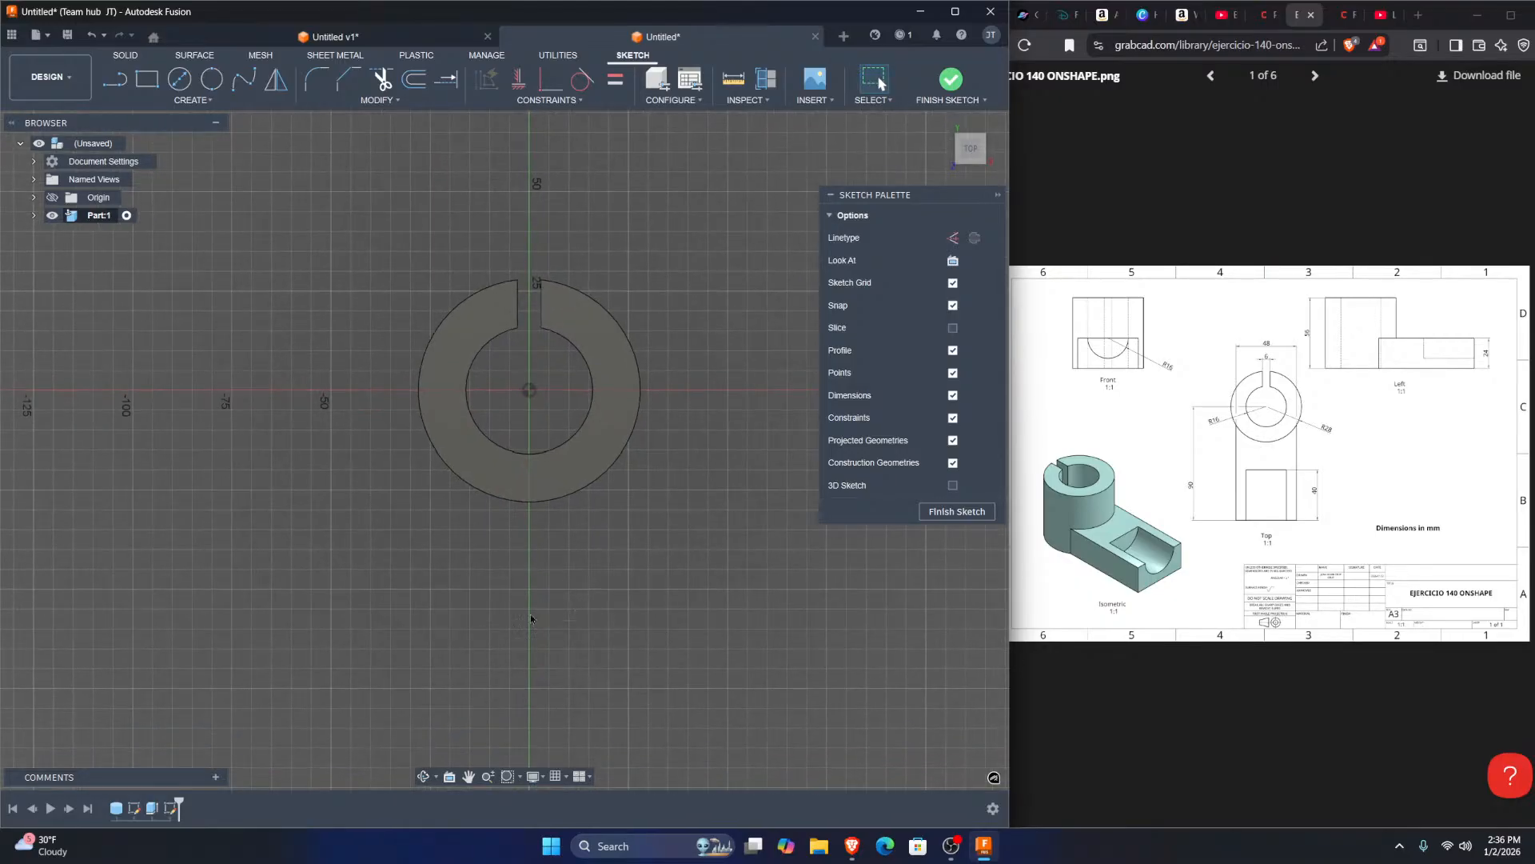
Step: Sketch a 24 mm horizontal line below the ring, running from the vertical axis toward negative X
key(l)
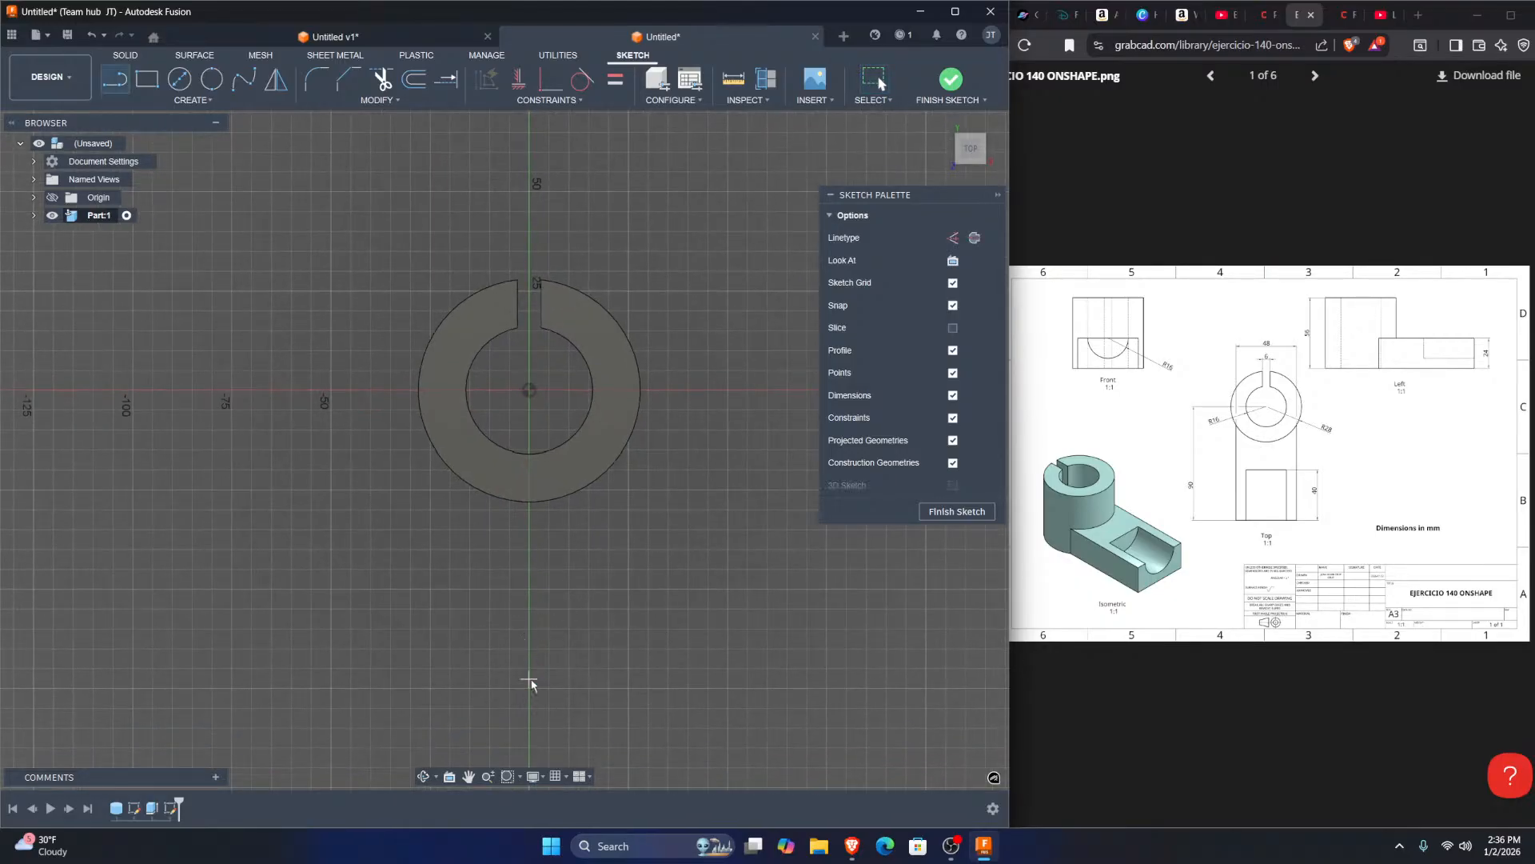
click(528, 688)
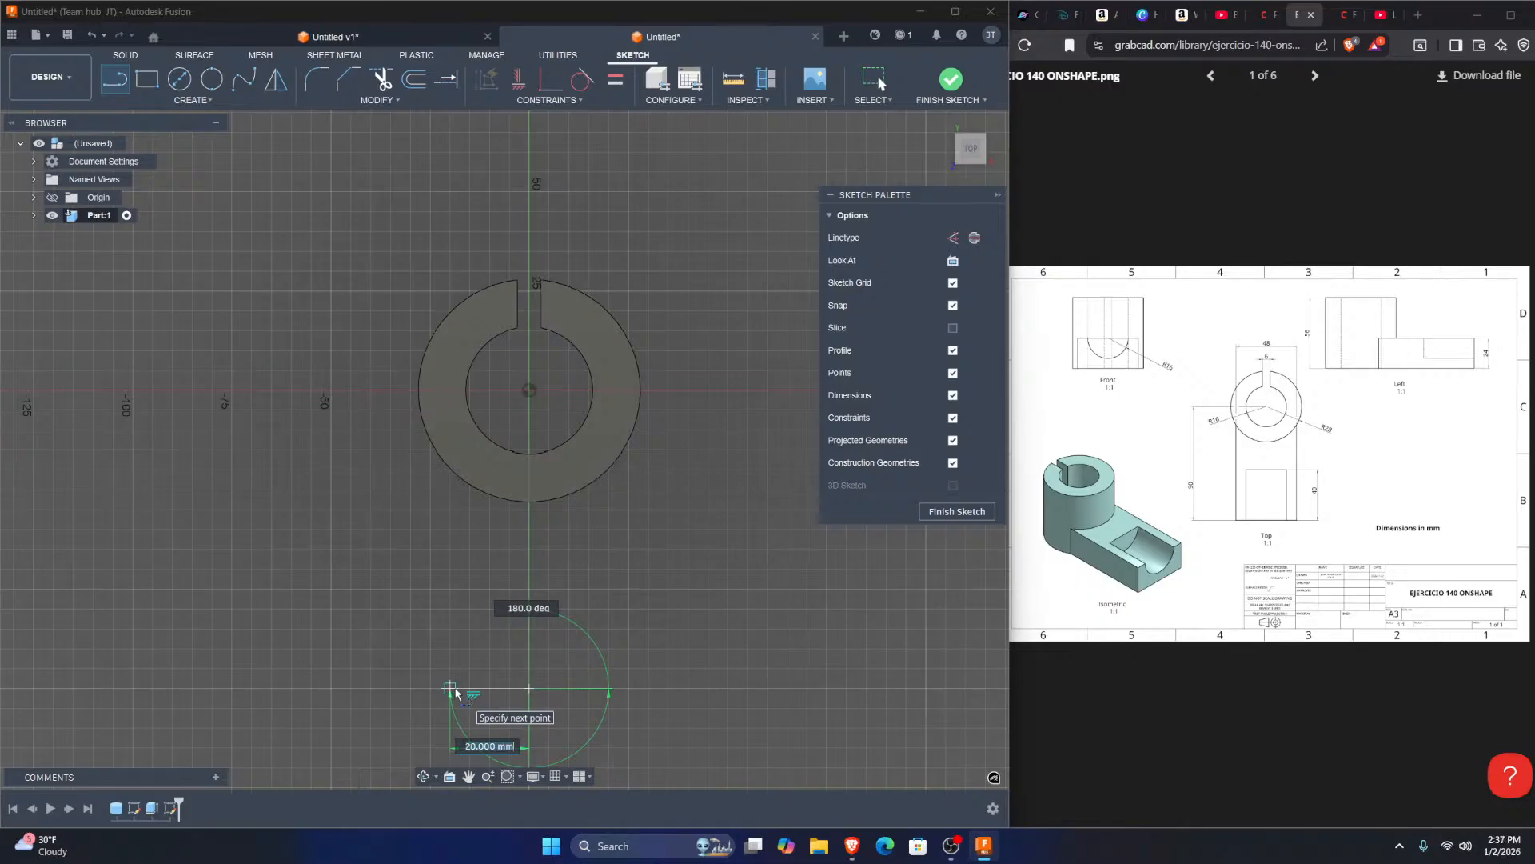
text(24)
key(Return)
key(Escape)
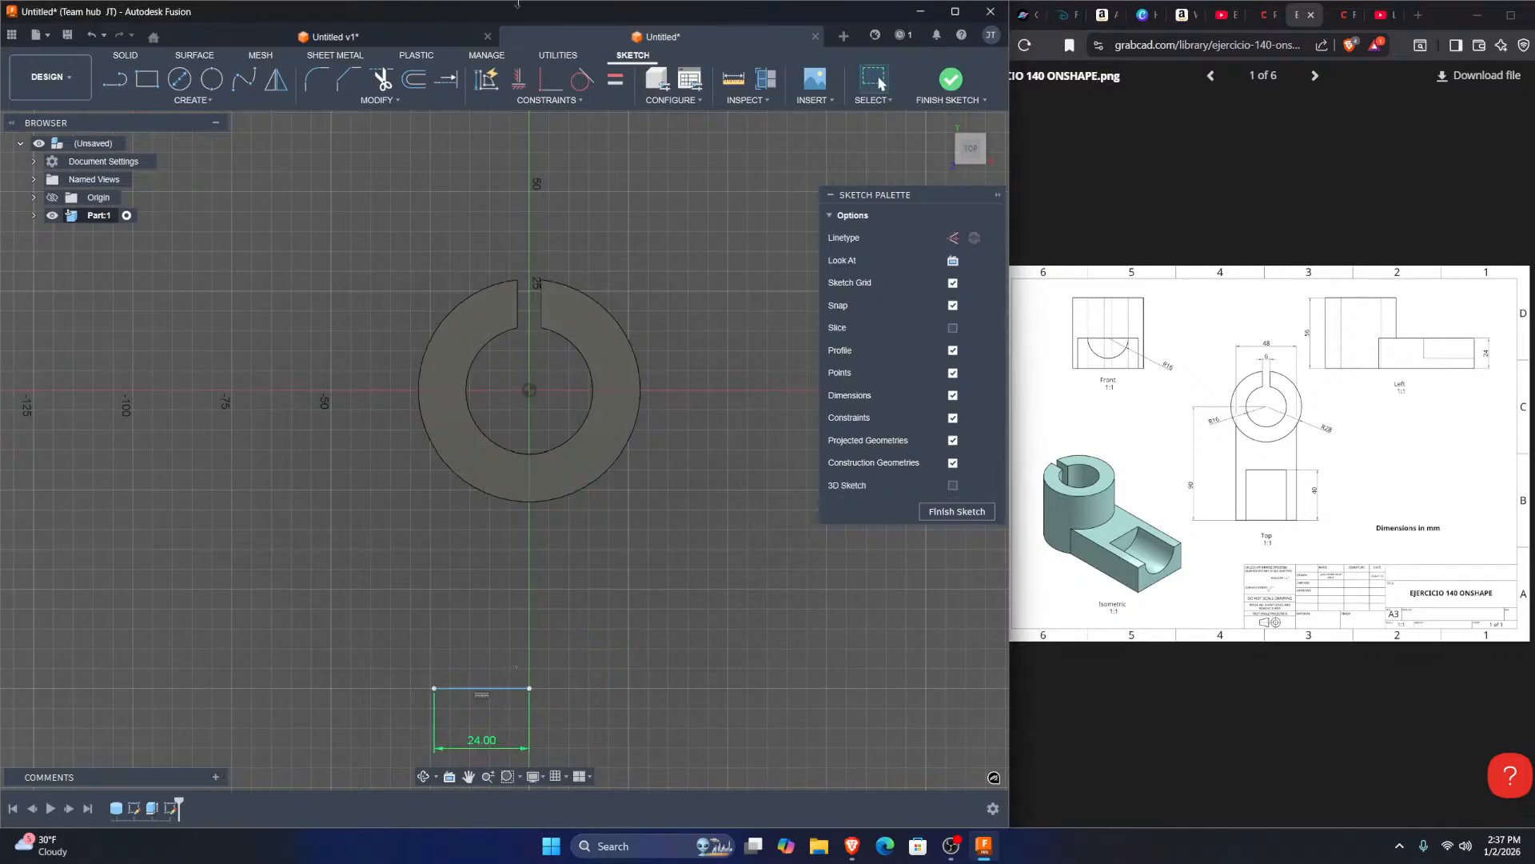
Step: Dimension the vertical distance from the origin to the line's endpoint on the axis as 90 mm
key(d)
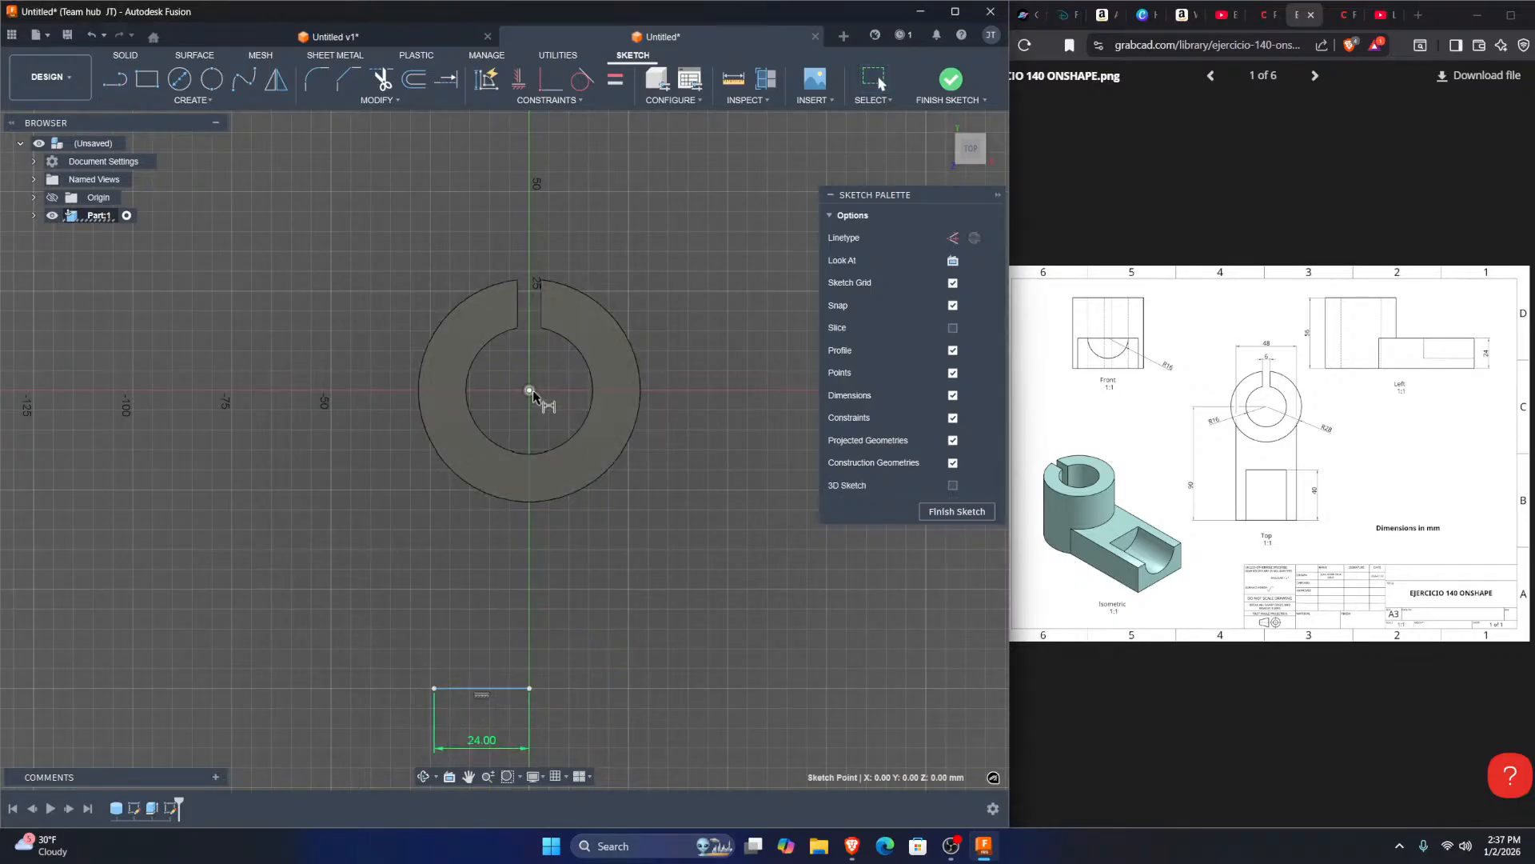
click(529, 688)
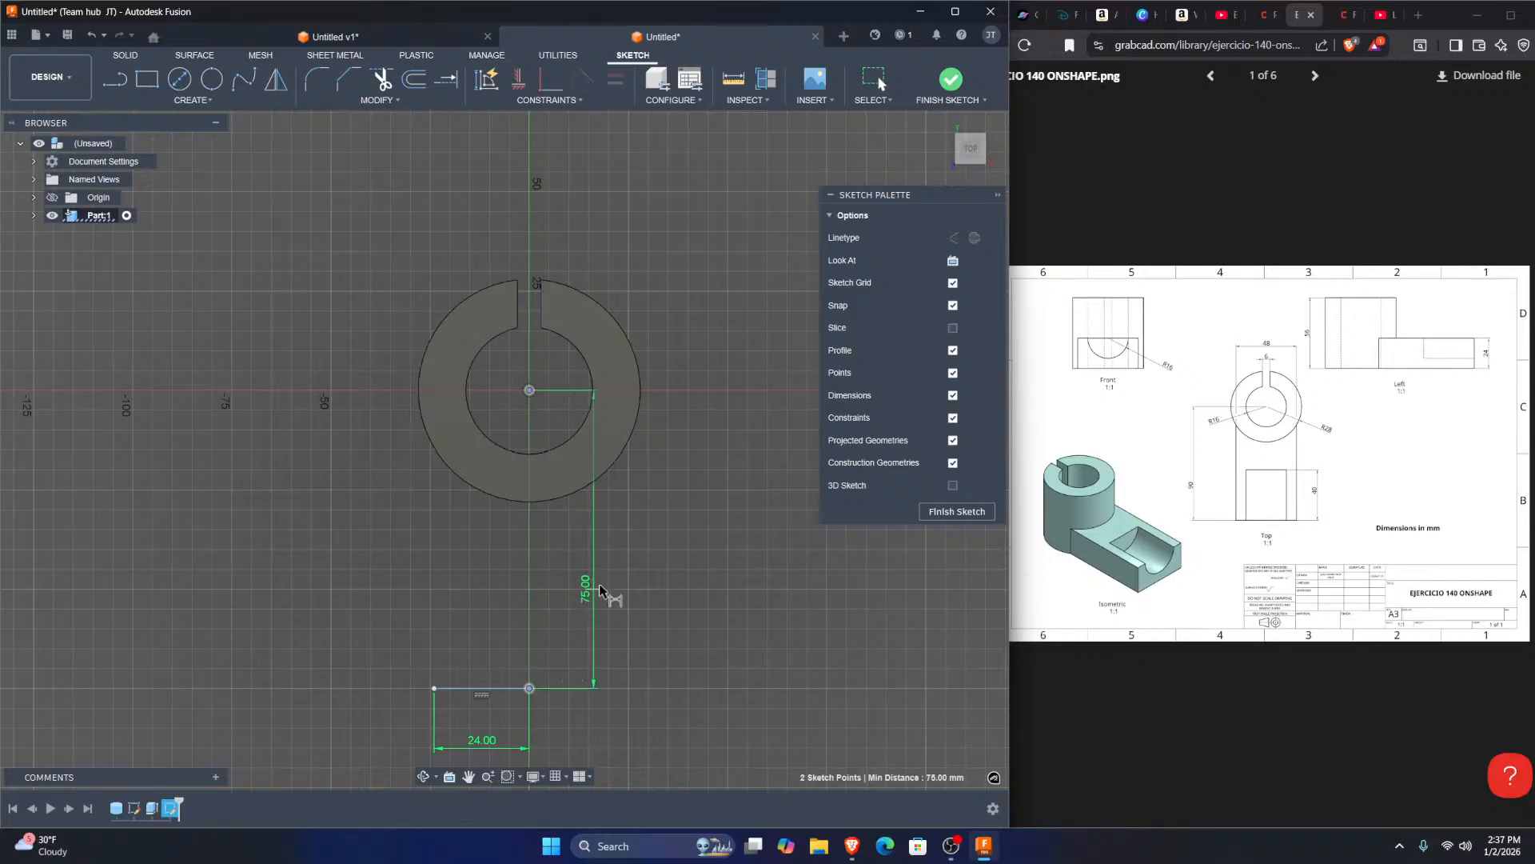
click(685, 550)
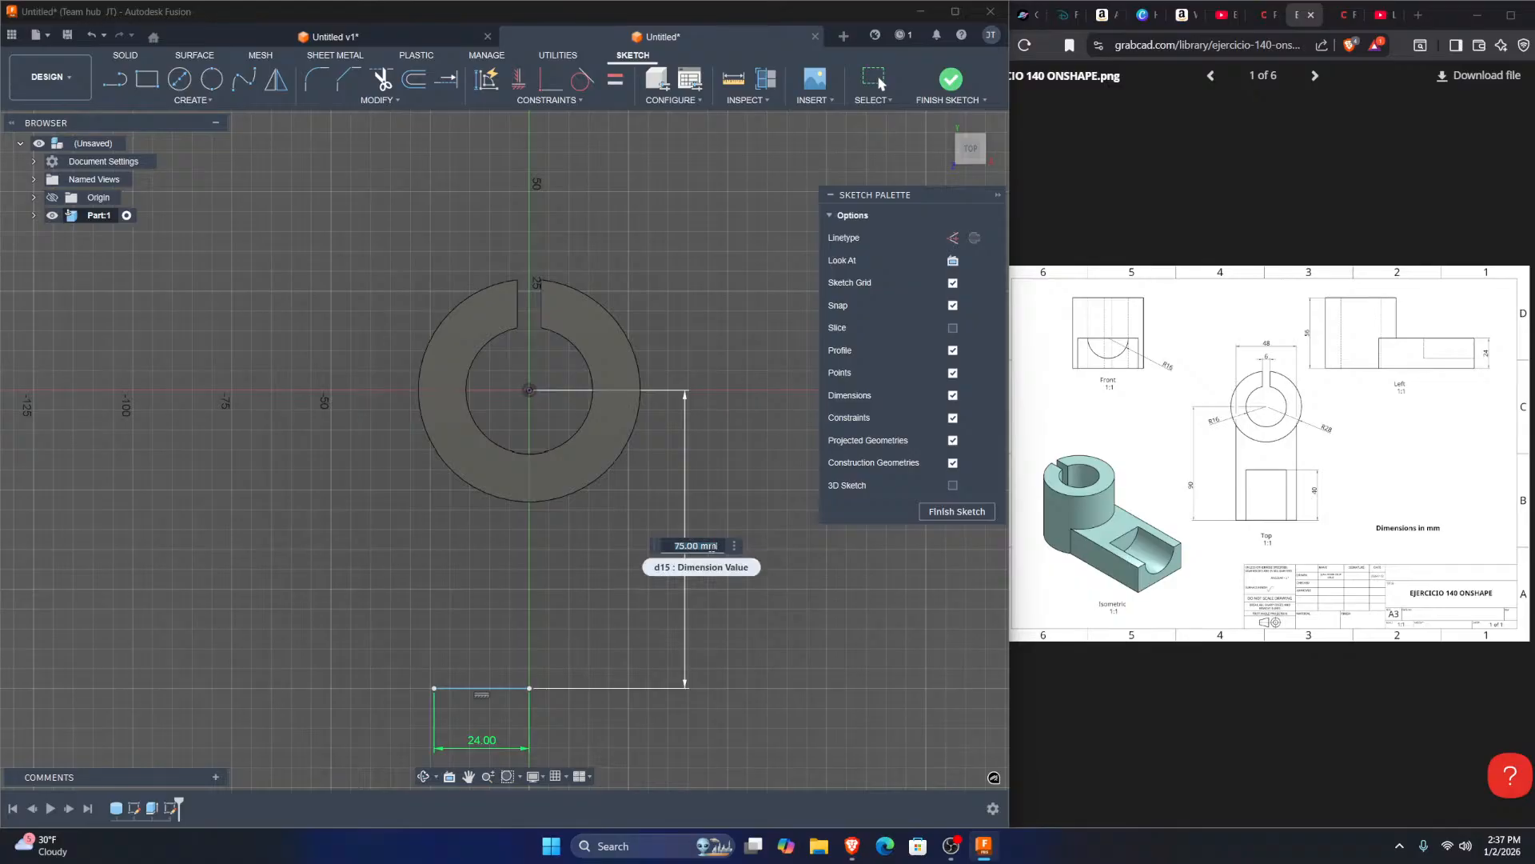
text(90)
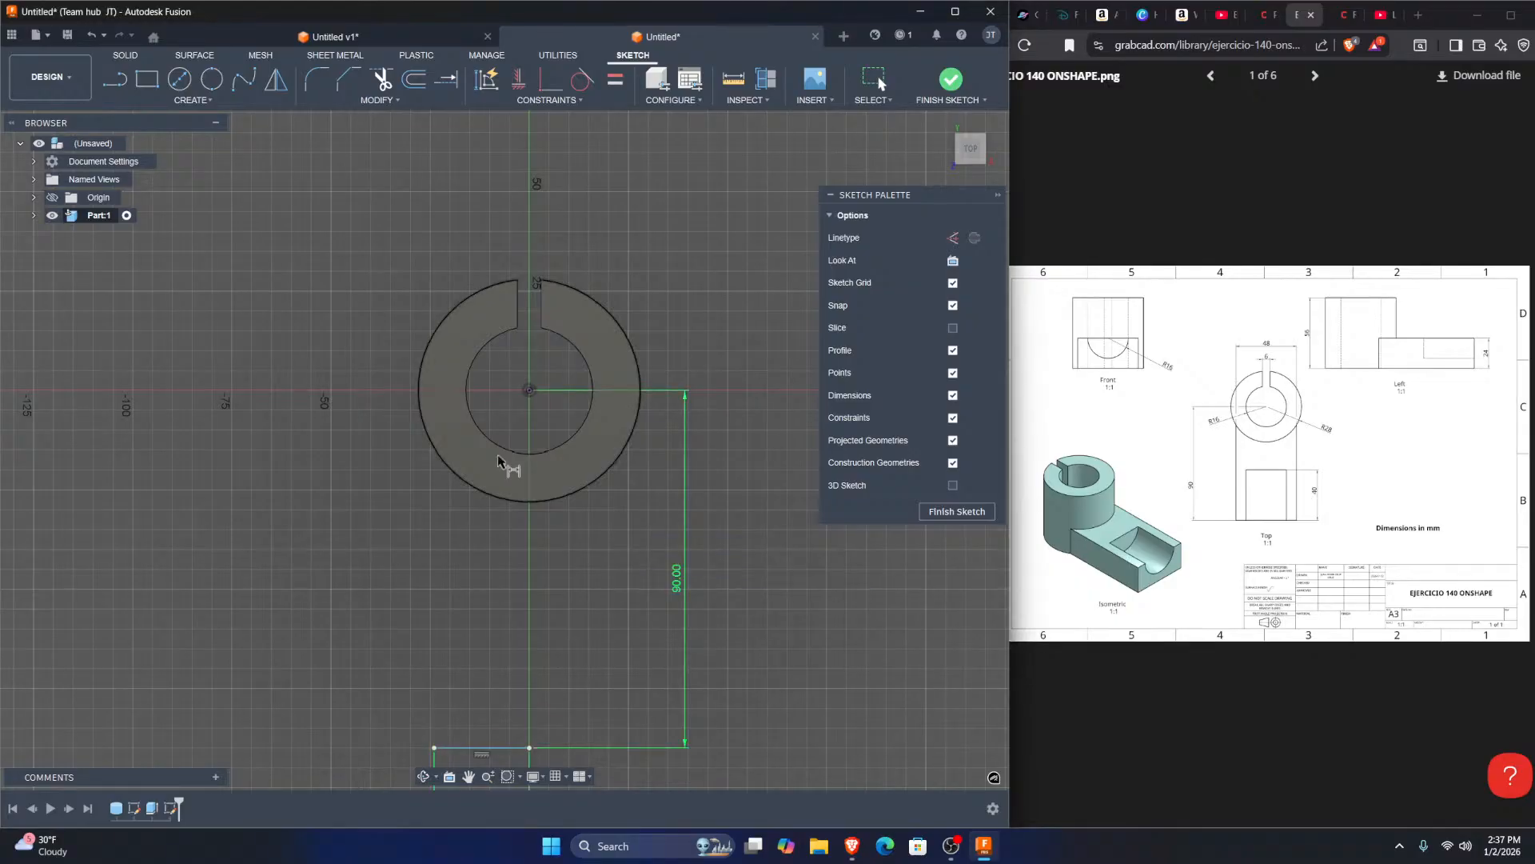
middle_drag(258, 415, 276, 329)
key(Escape)
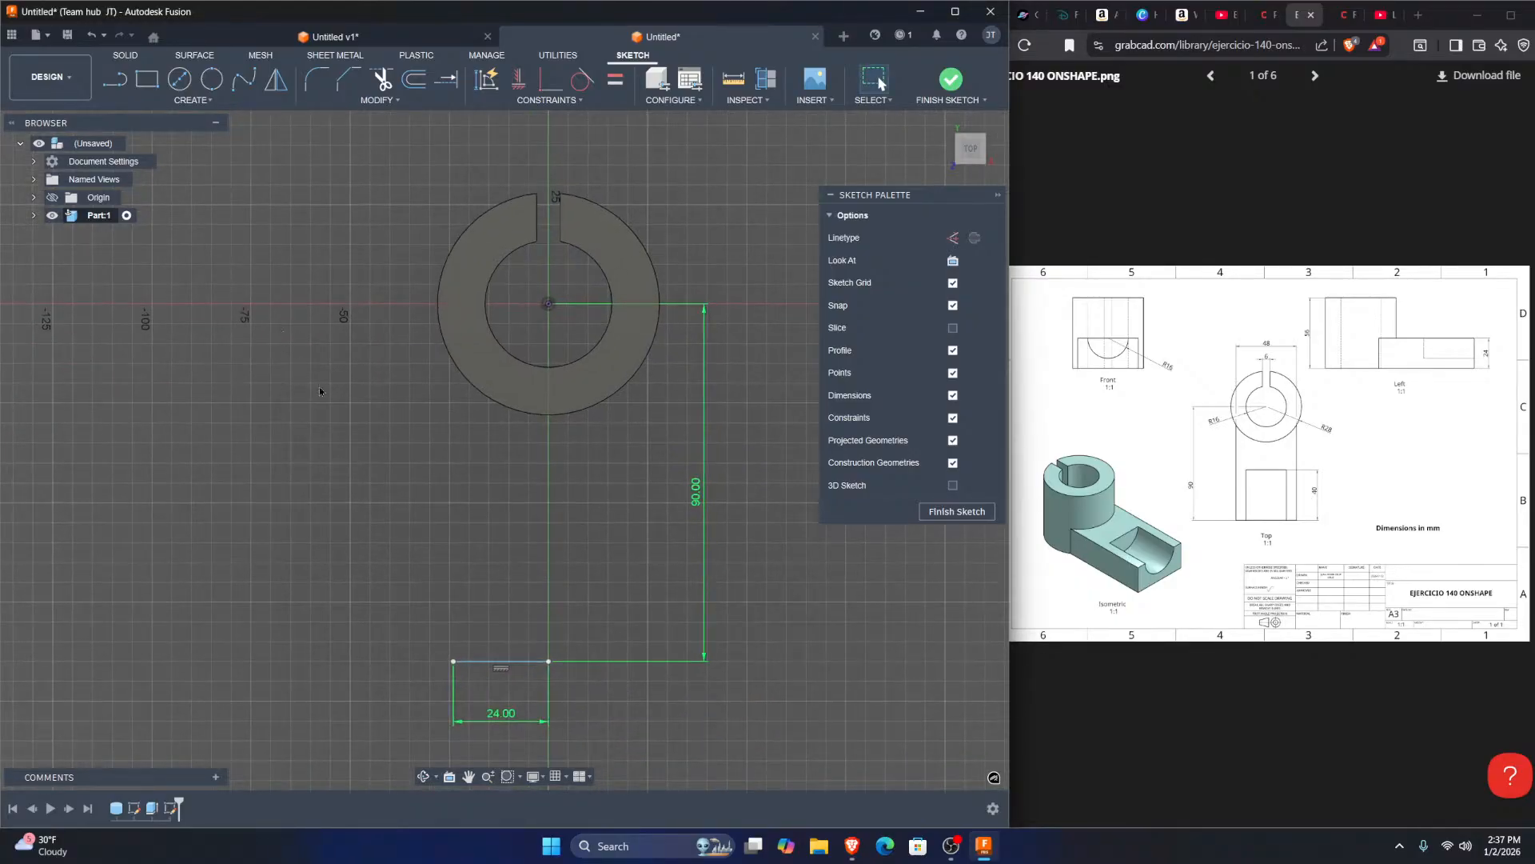
Step: Draw a vertical line about 76 mm long from the base line's outer endpoint up to the cylinder's outer edge
key(l)
click(454, 661)
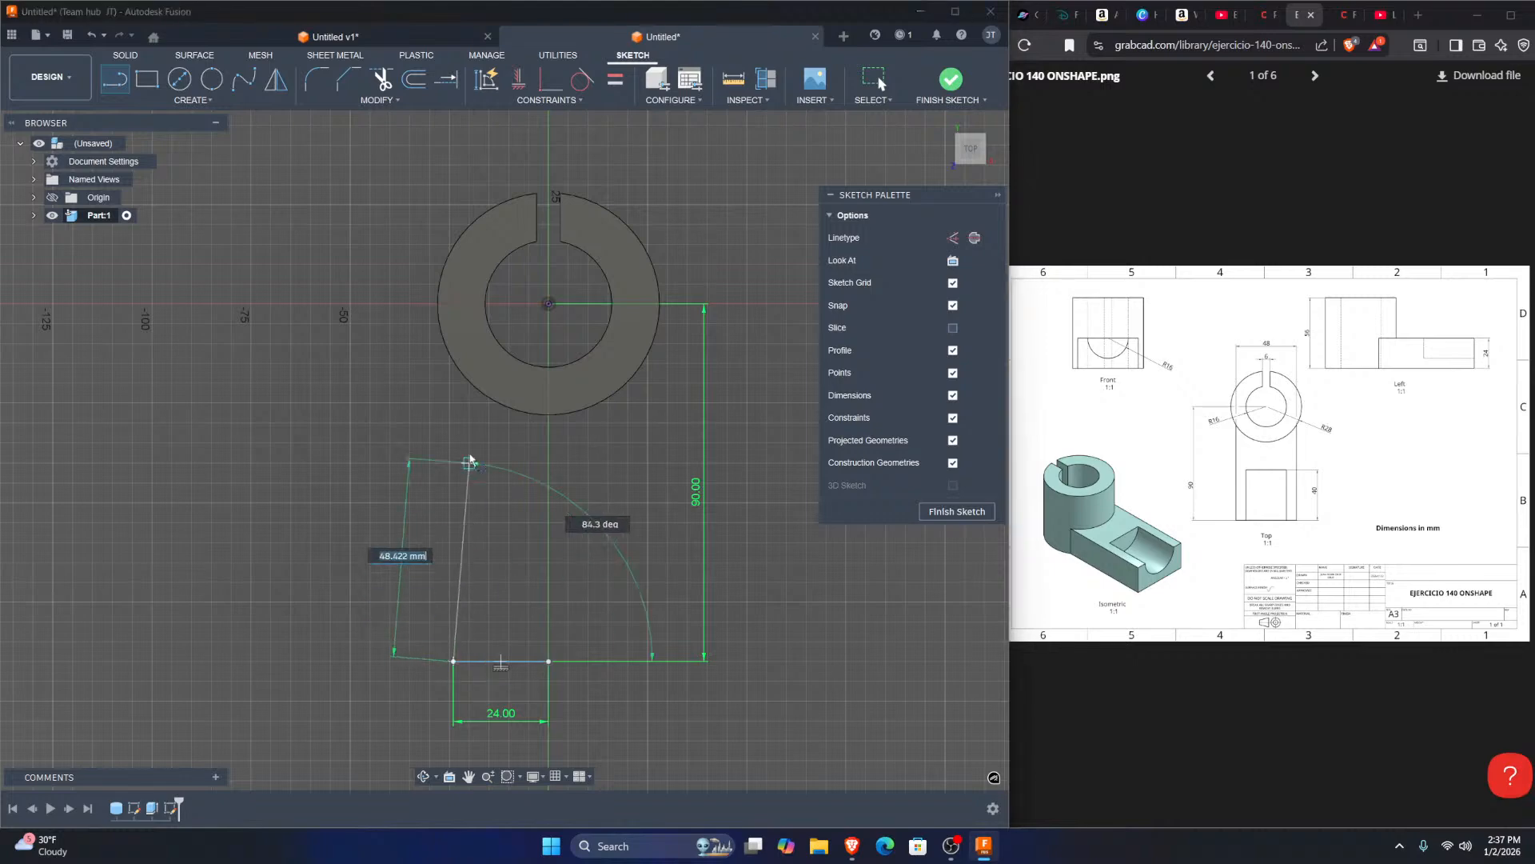
scroll(452, 366, up, 5)
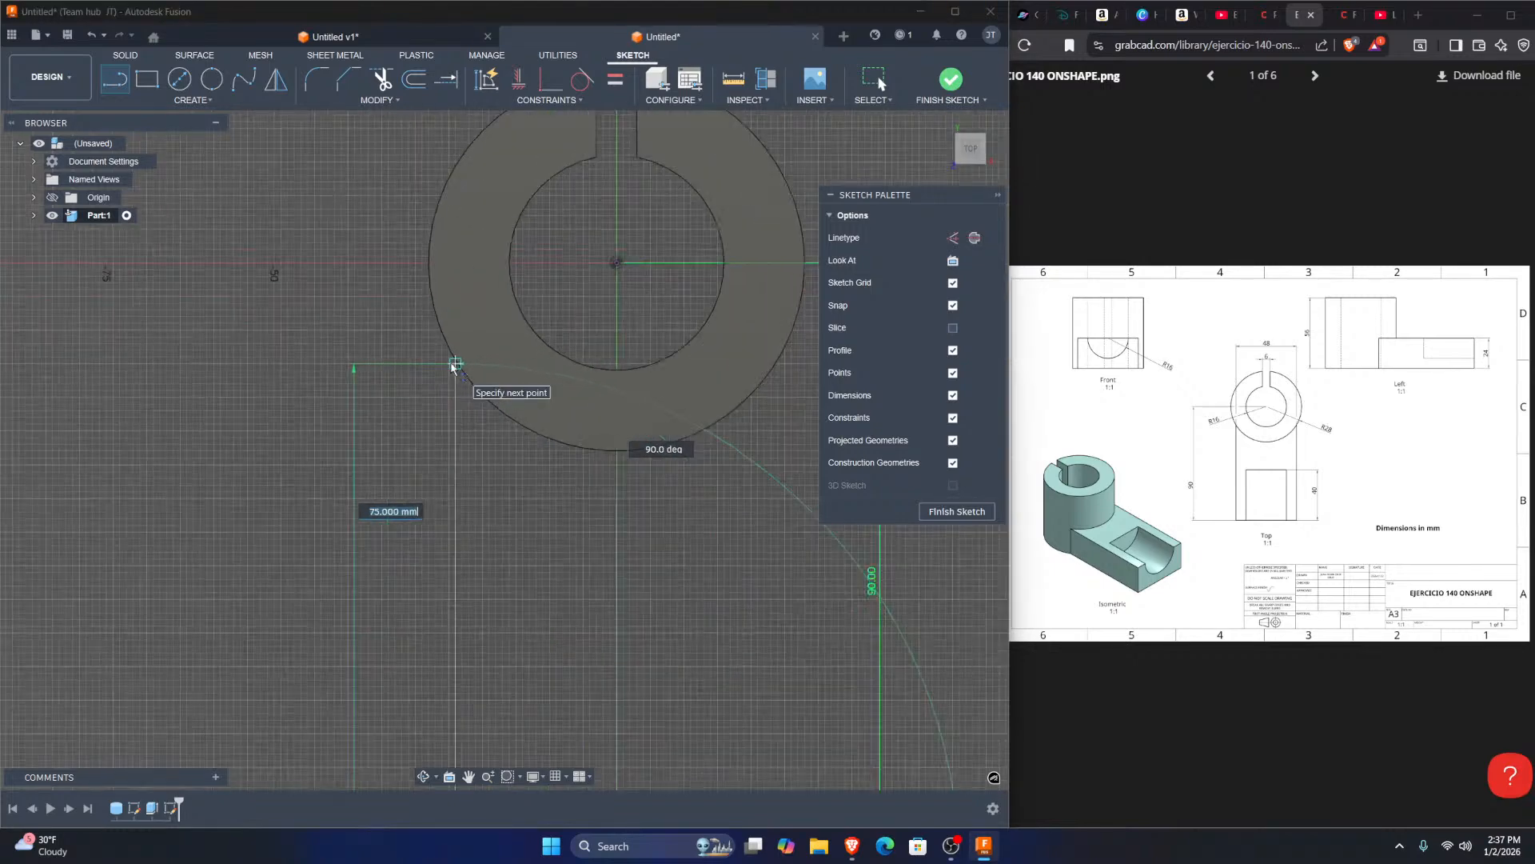
click(459, 351)
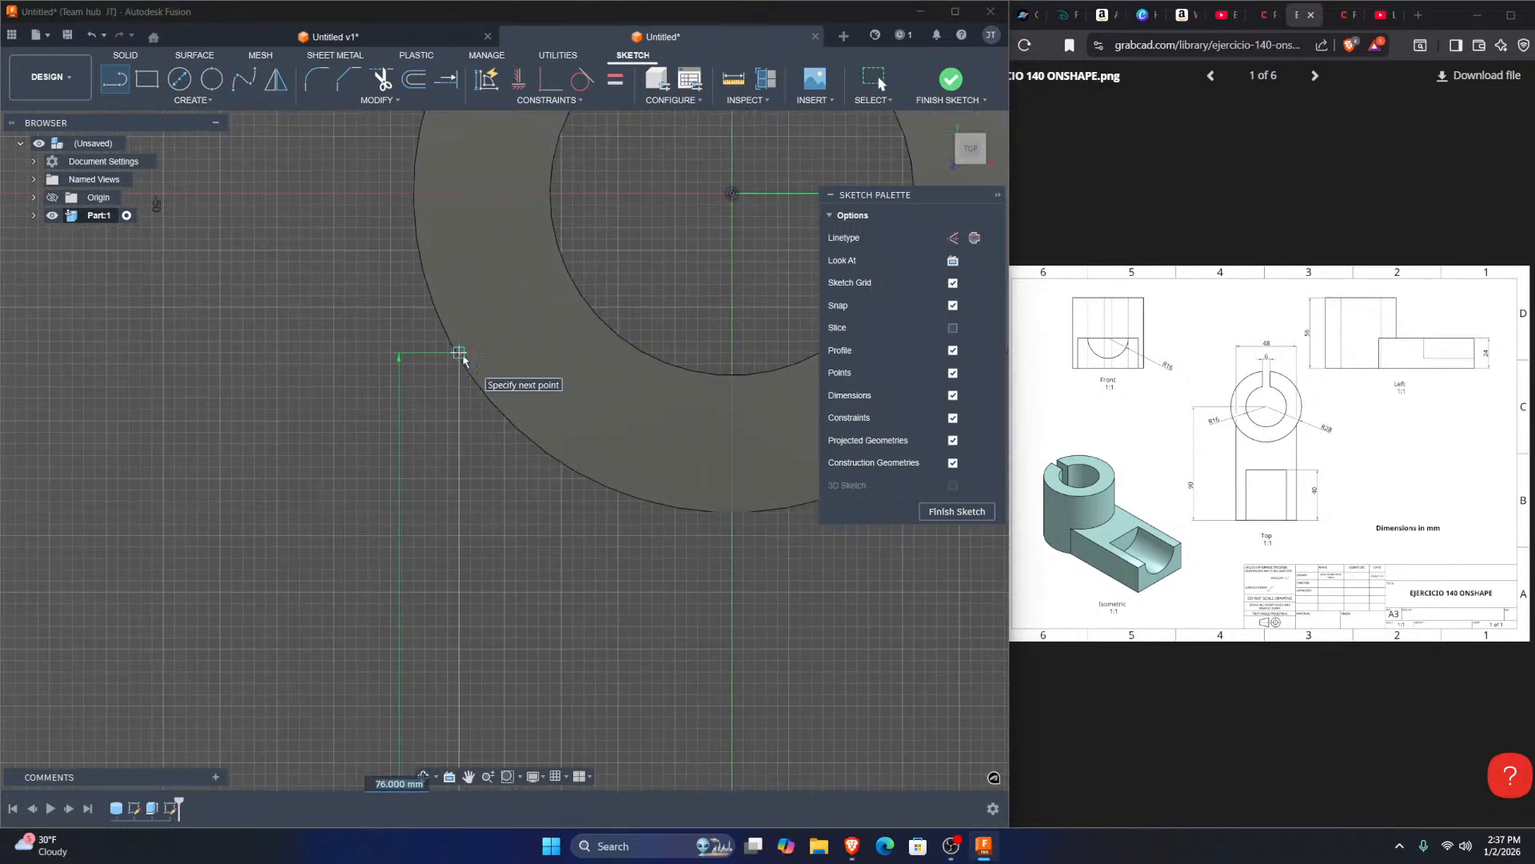
key(Escape)
scroll(537, 380, down, 5)
scroll(529, 368, up, 2)
middle_drag(564, 359, 493, 351)
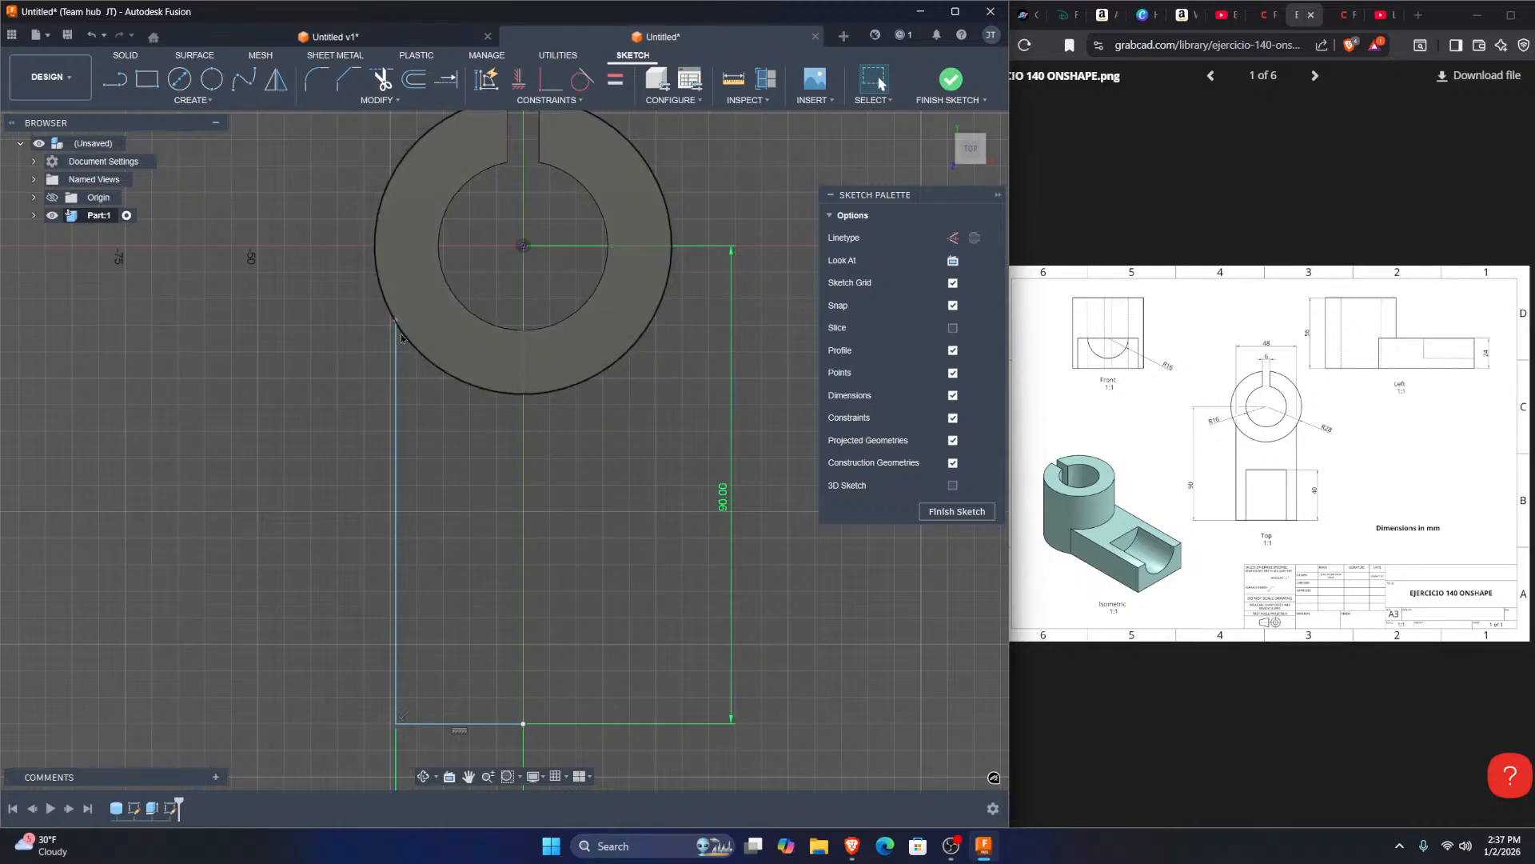
Step: Draw a short vertical line along the axis, starting at the base line's endpoint on the axis
middle_drag(442, 355, 333, 311)
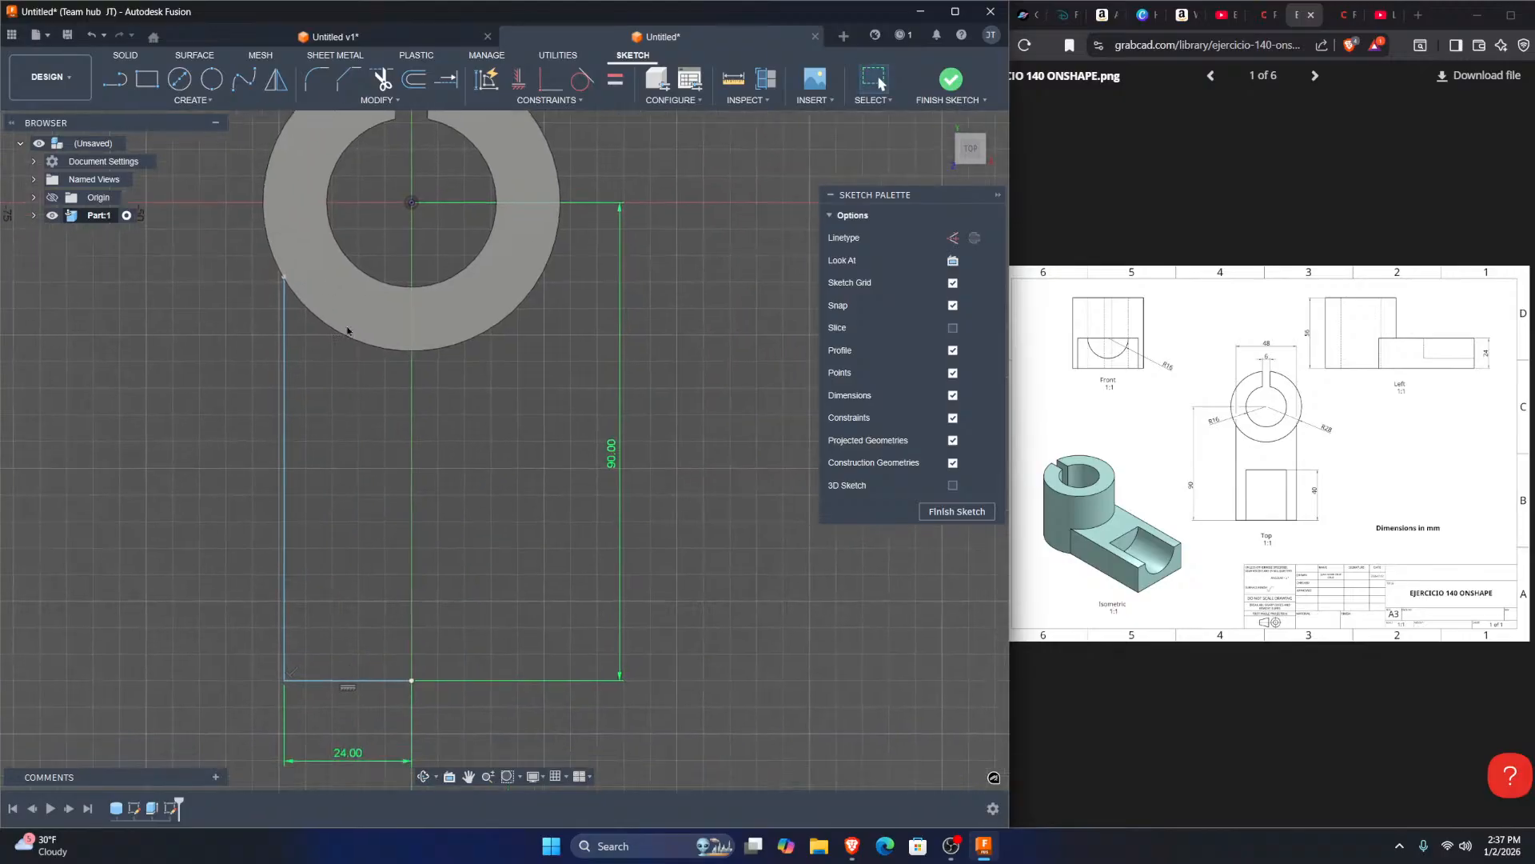
middle_drag(404, 399, 453, 368)
key(l)
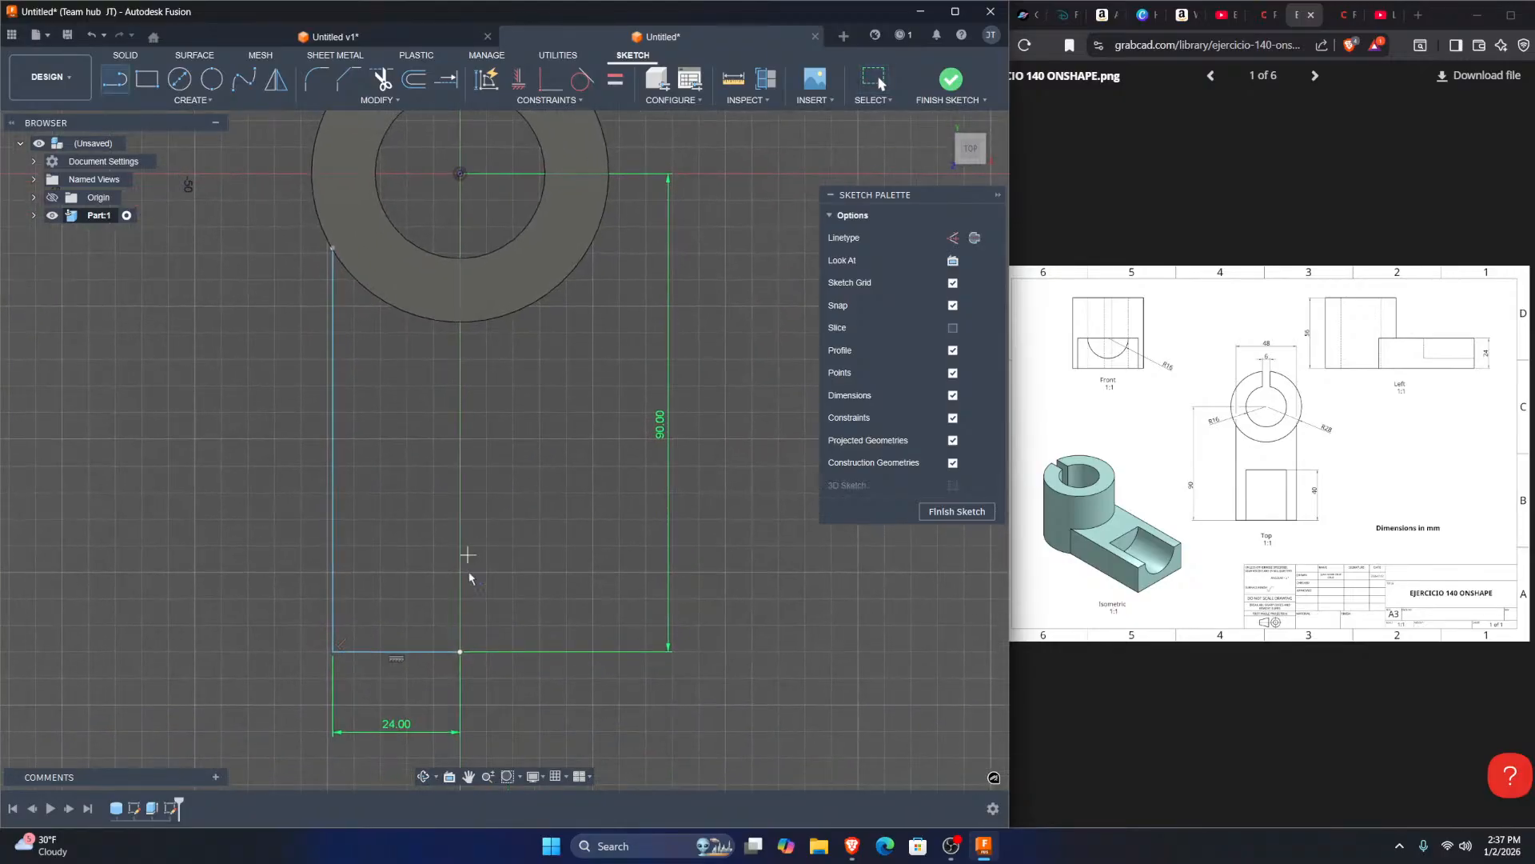
click(460, 652)
click(460, 519)
key(Escape)
mouse_move(429, 386)
middle_down()
mouse_move(501, 425)
mouse_move(494, 464)
middle_up()
scroll(501, 424, down, 1)
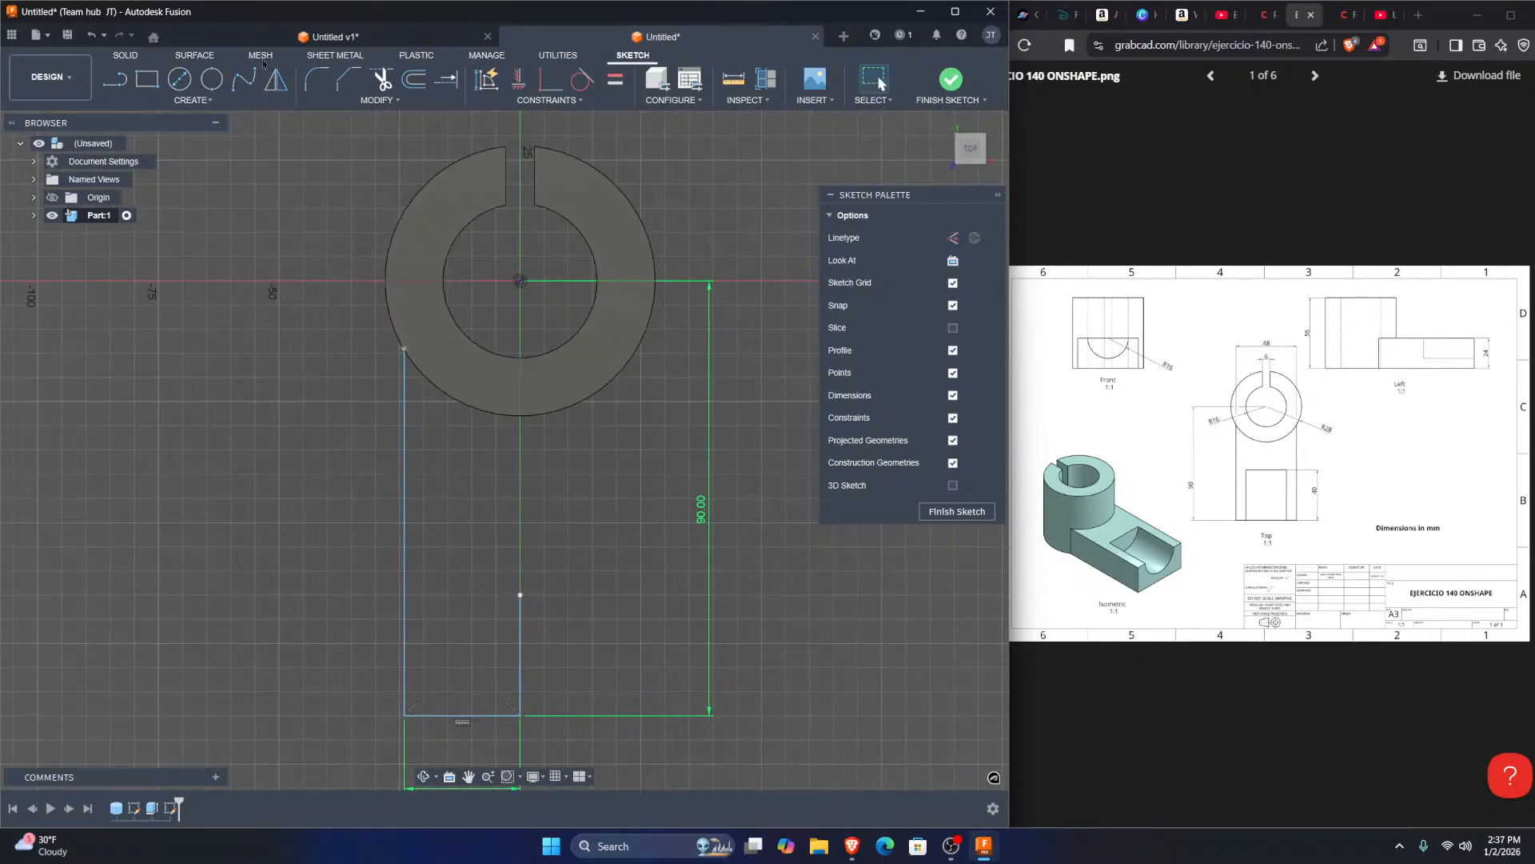
Step: Project the slotted ring face's outline into the sketch
click(192, 100)
mouse_move(168, 329)
click(292, 329)
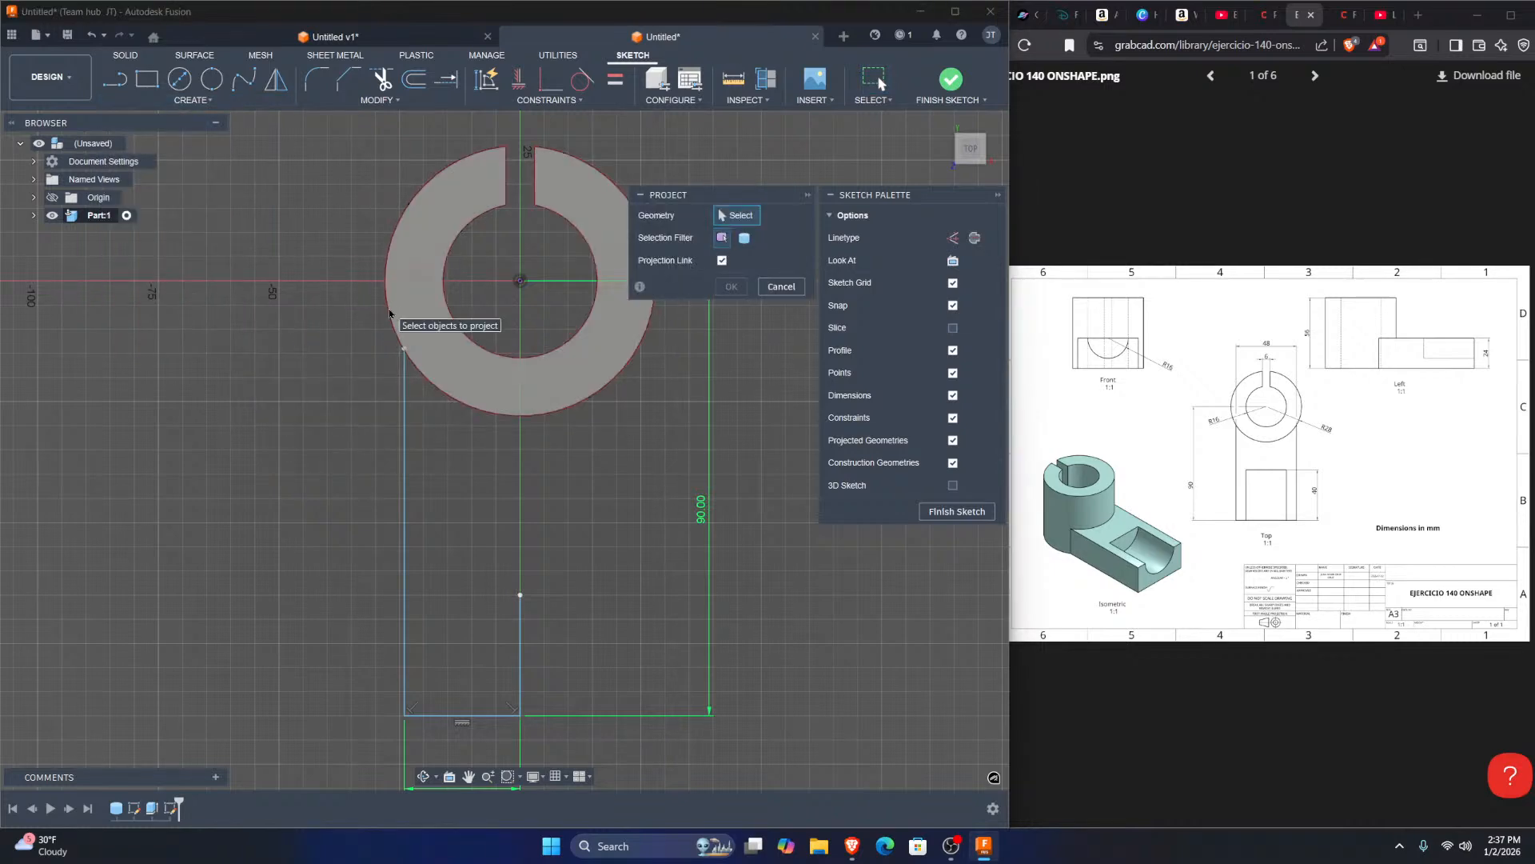
click(391, 316)
click(731, 287)
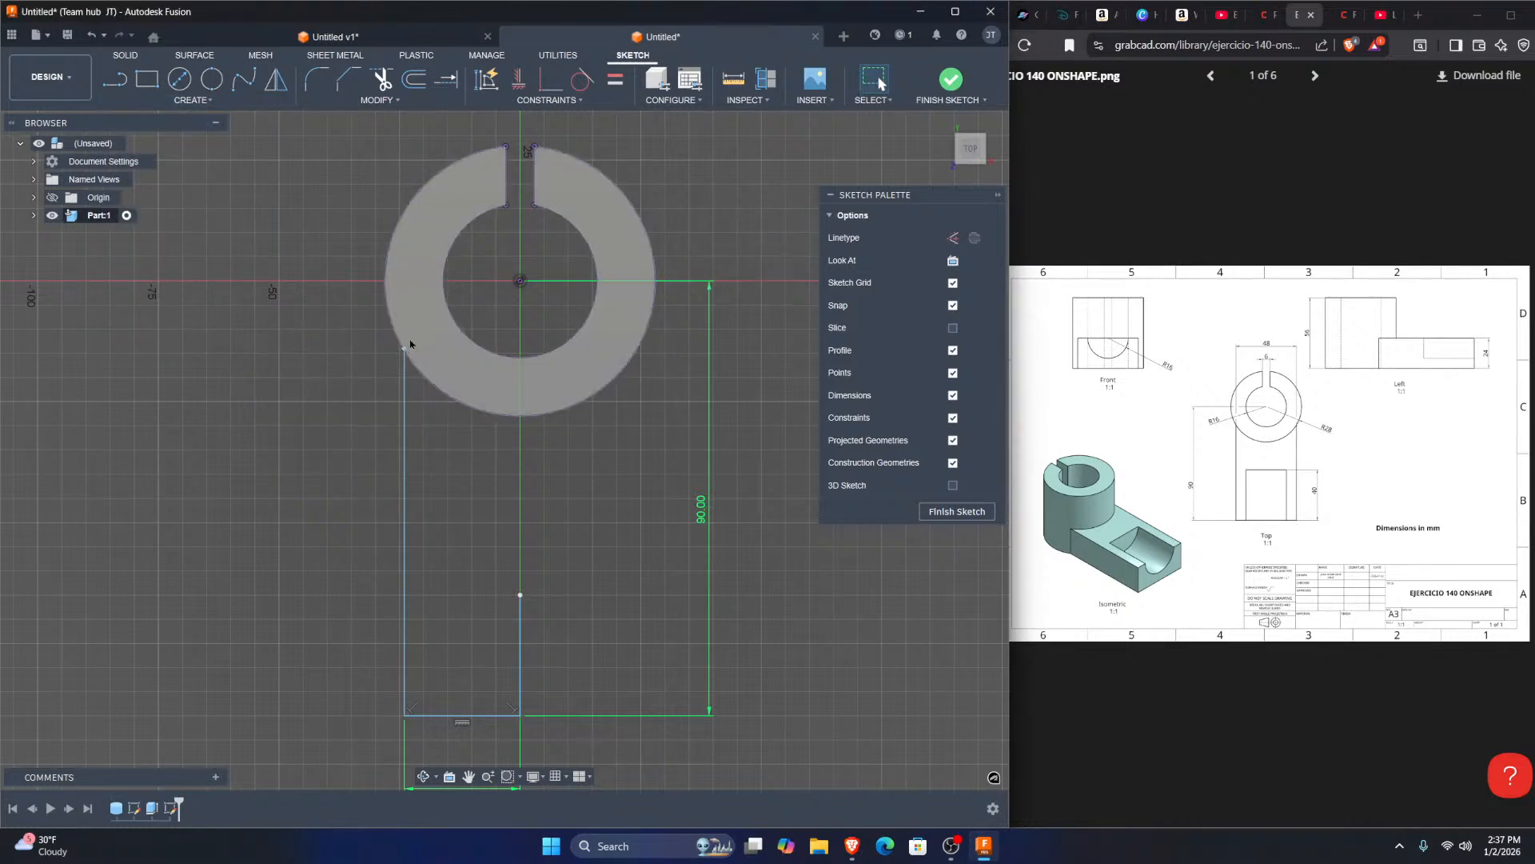
key(t)
scroll(406, 345, up, 10)
scroll(404, 344, up, 3)
scroll(596, 425, down, 5)
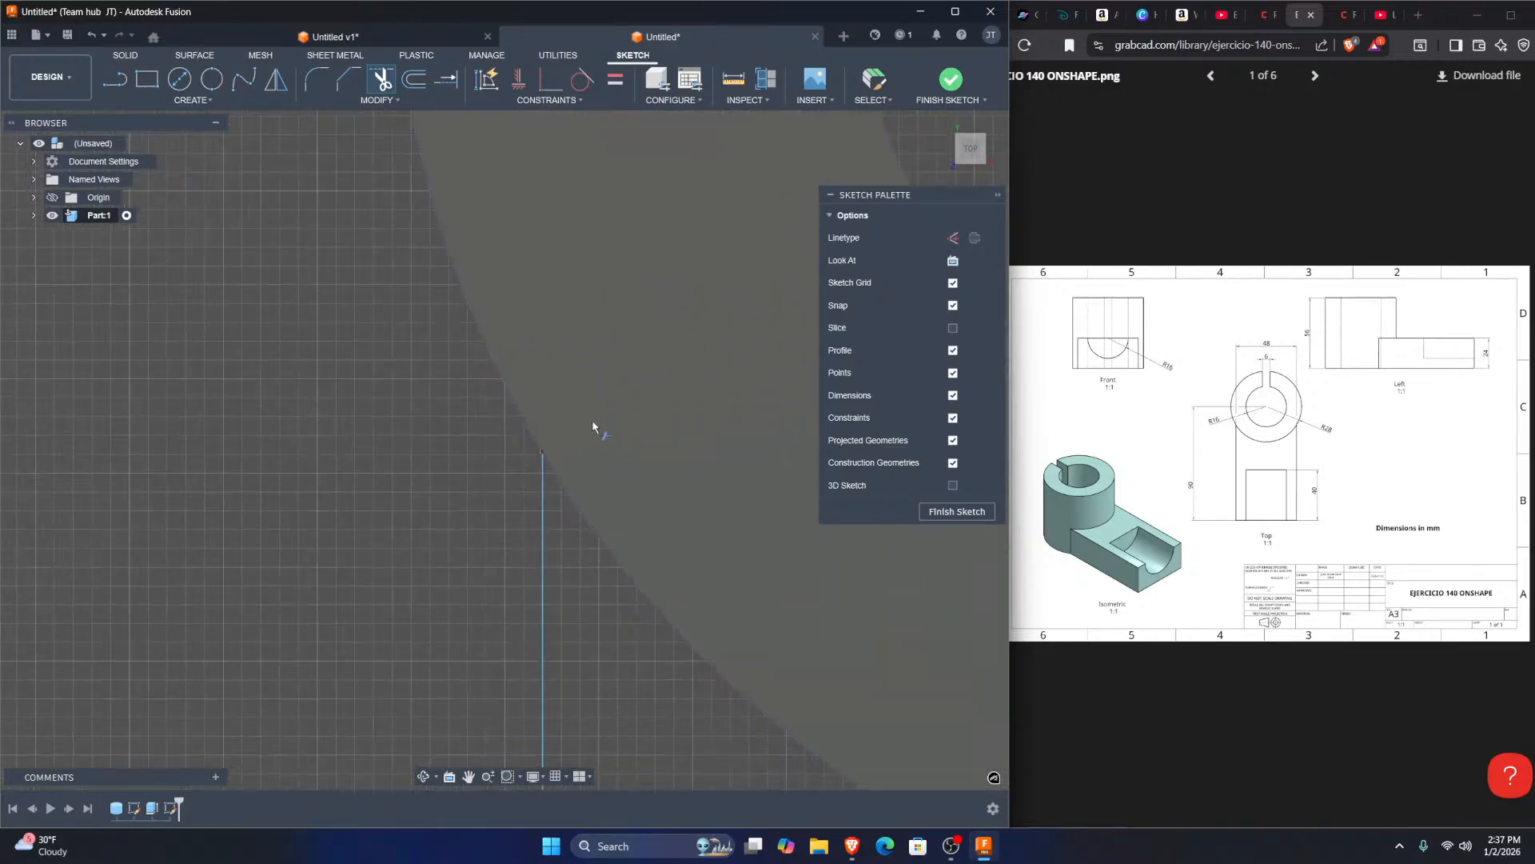
scroll(655, 451, down, 3)
middle_drag(654, 451, 464, 299)
key(Escape)
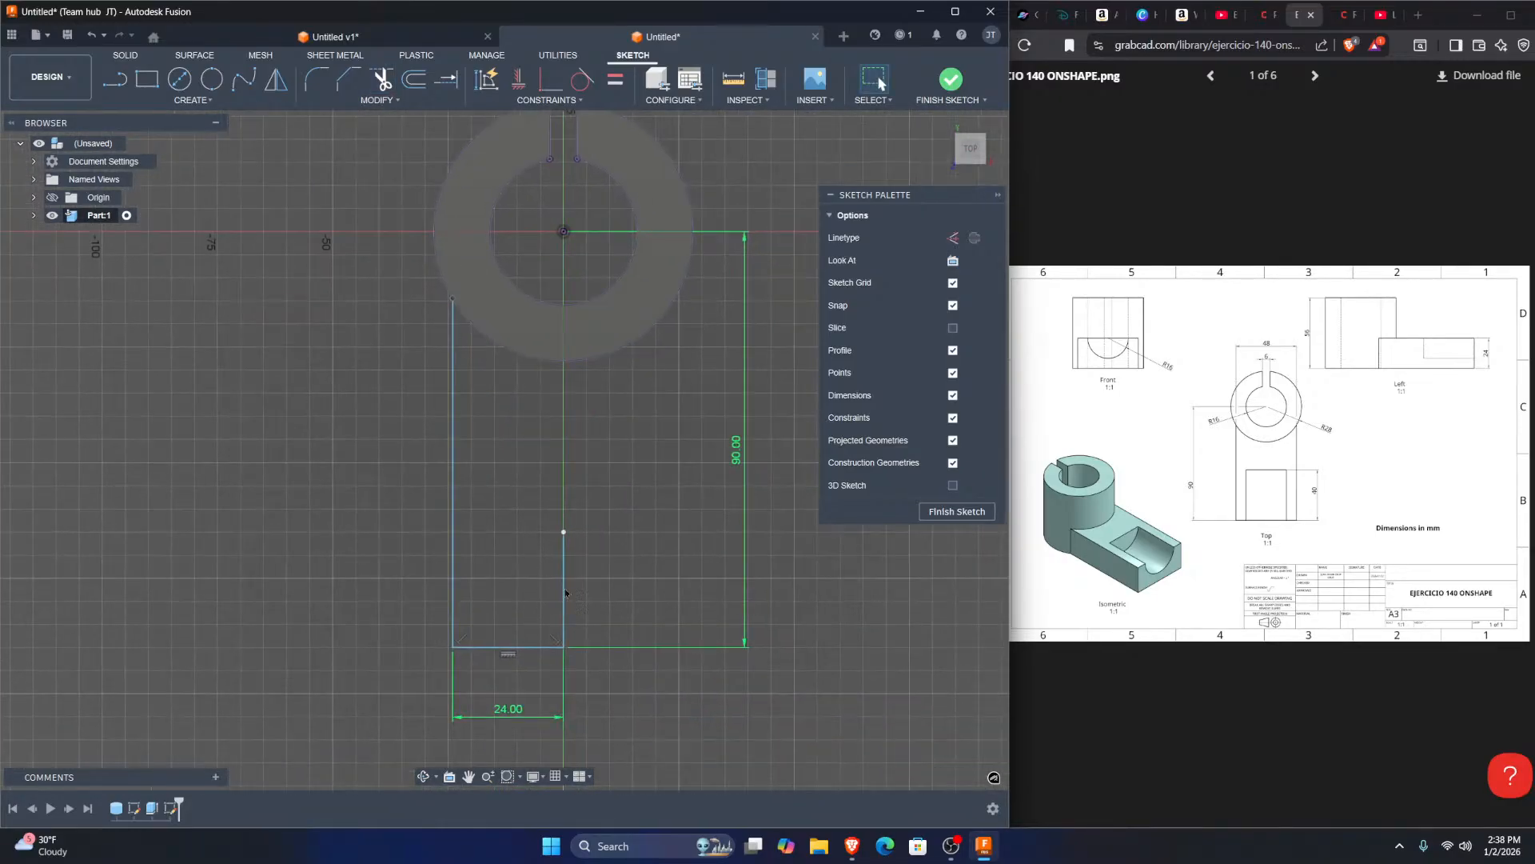
Step: Convert the short vertical line on the axis into a construction line
click(564, 581)
key(d)
key(Escape)
click(565, 580)
key(x)
Step: Mirror the arm's long vertical side line across the construction line on the axis
click(272, 80)
click(454, 490)
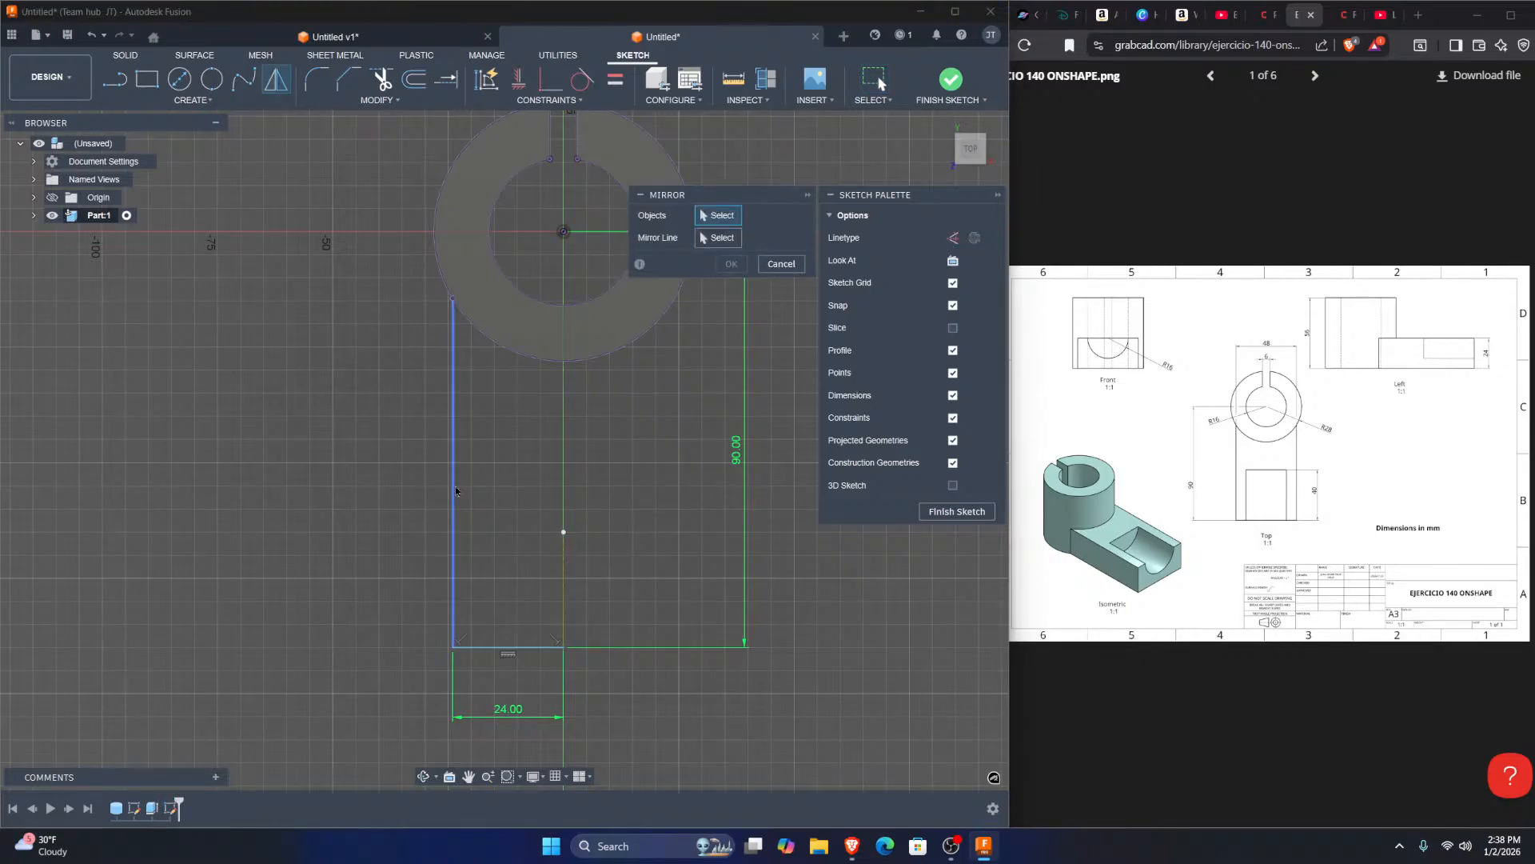
click(721, 243)
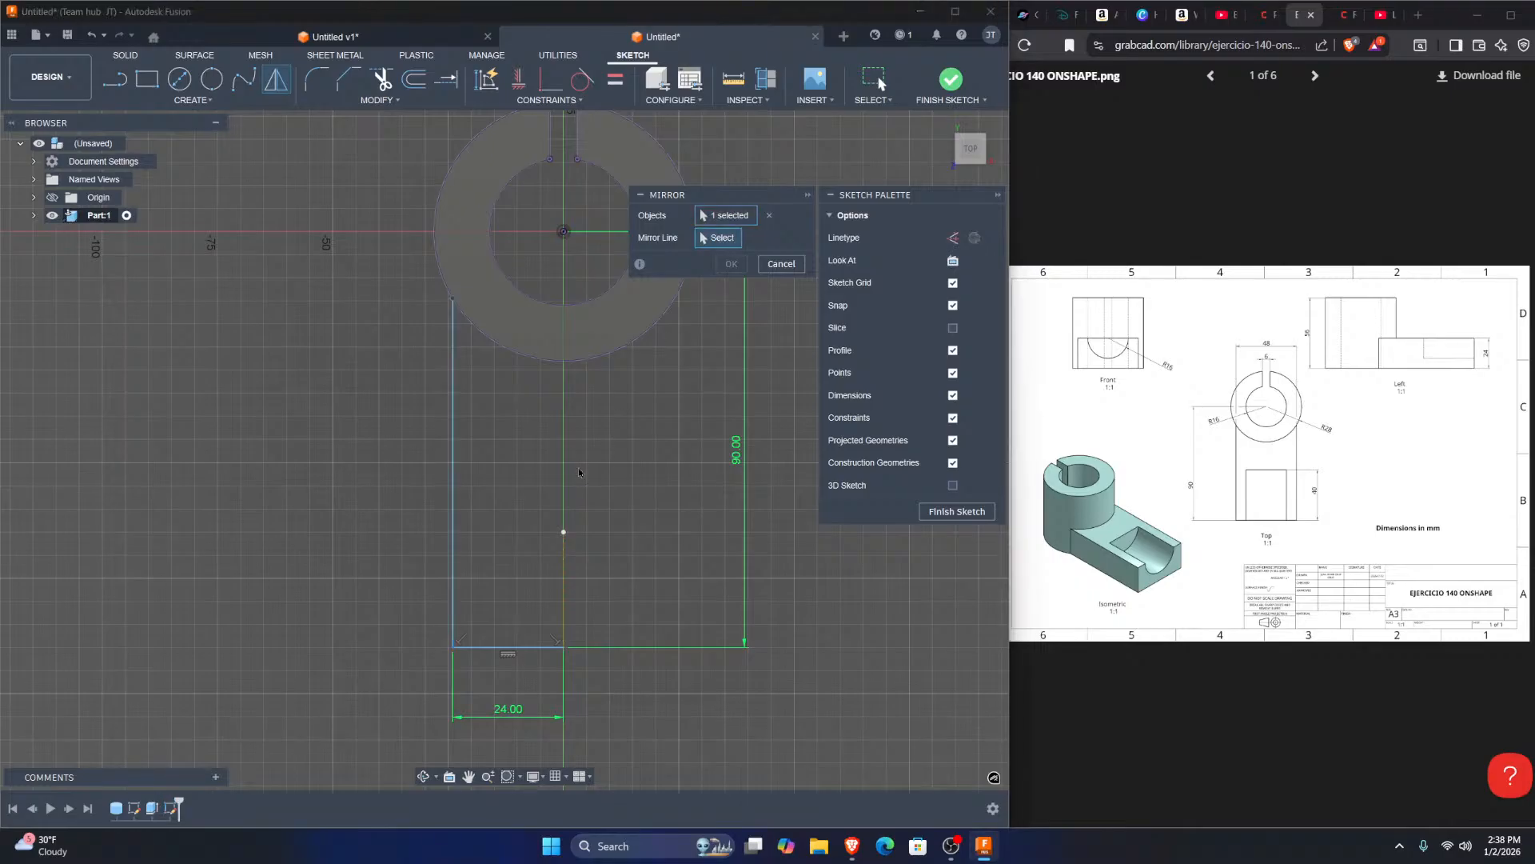
click(565, 552)
click(730, 264)
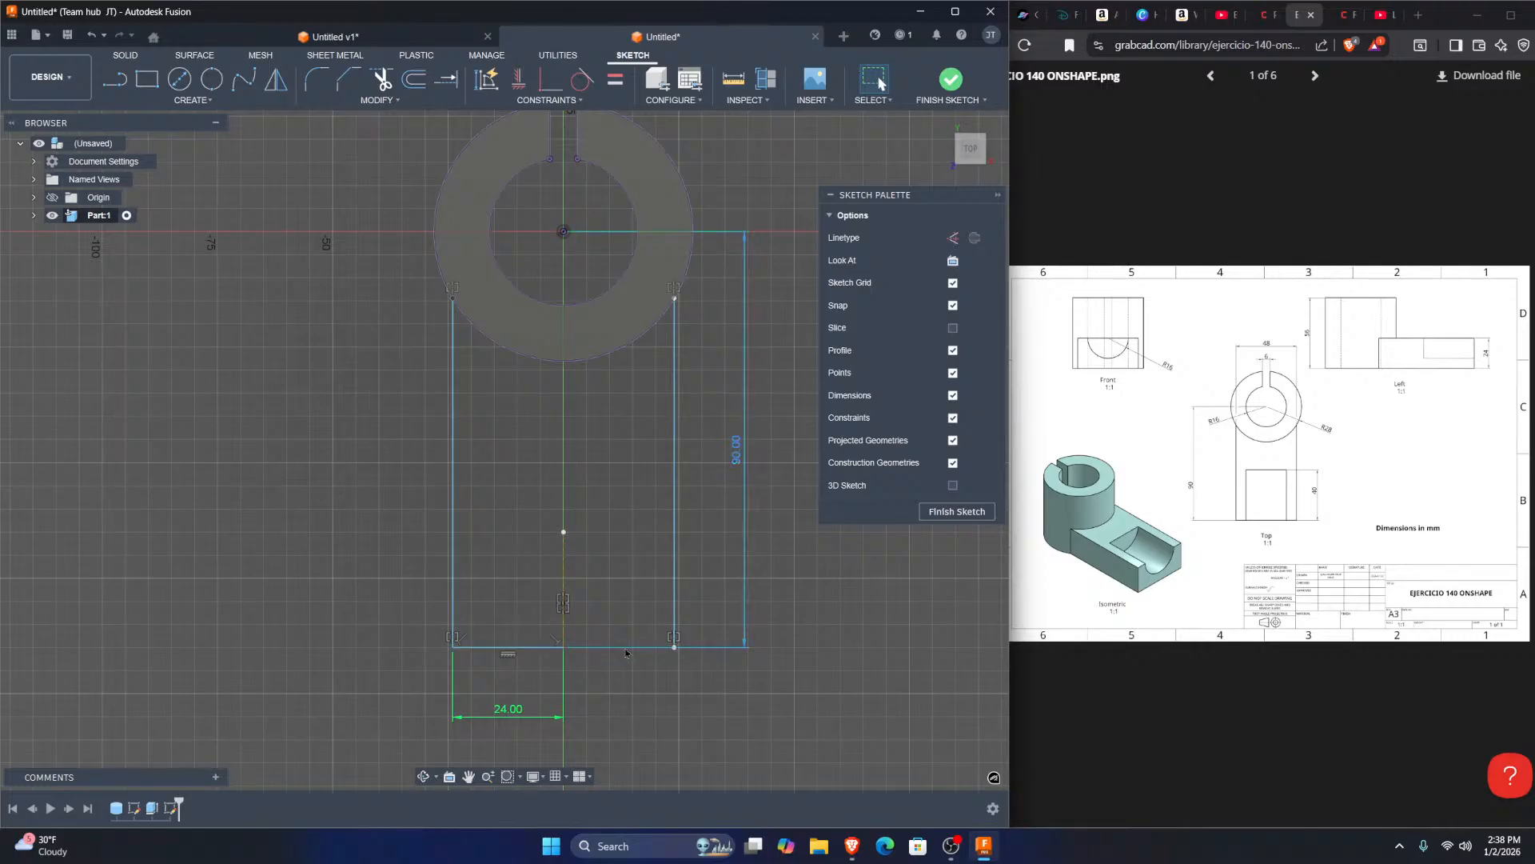
Step: Extend the arm's bottom line to meet the mirrored side line
click(444, 78)
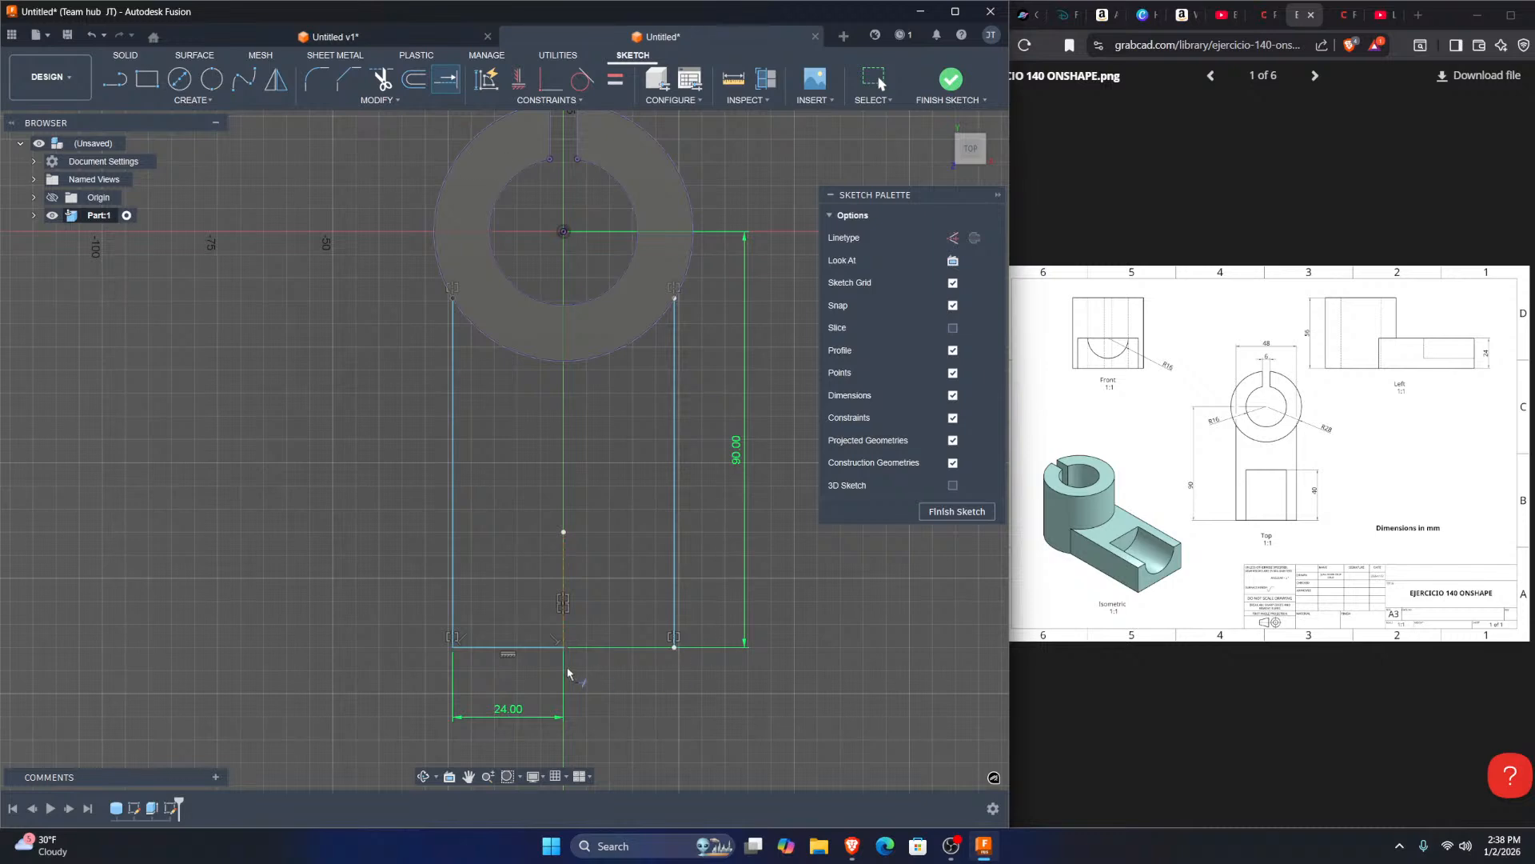
click(552, 644)
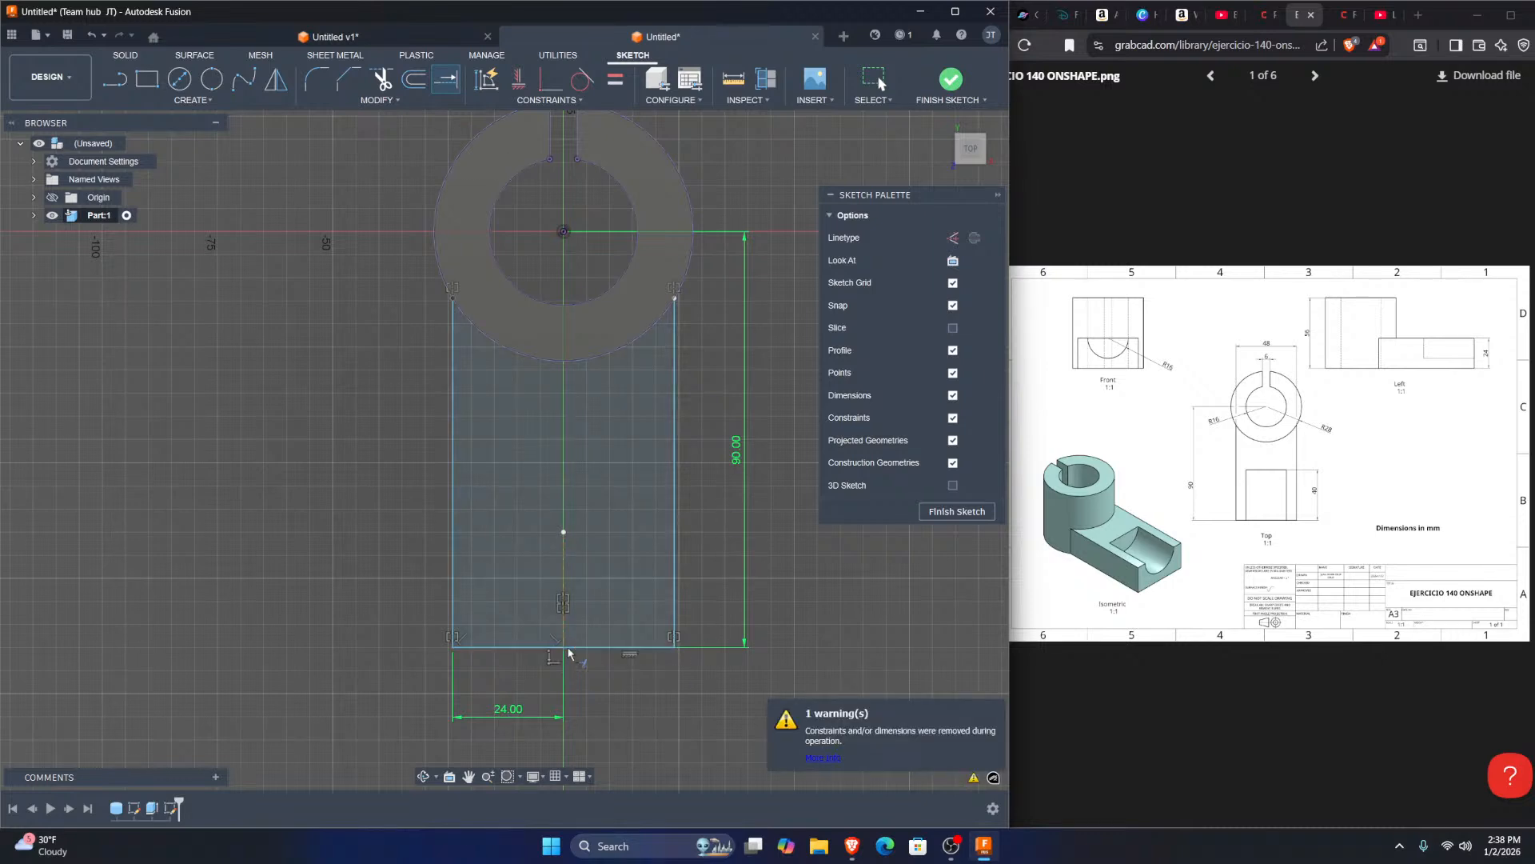
key(Escape)
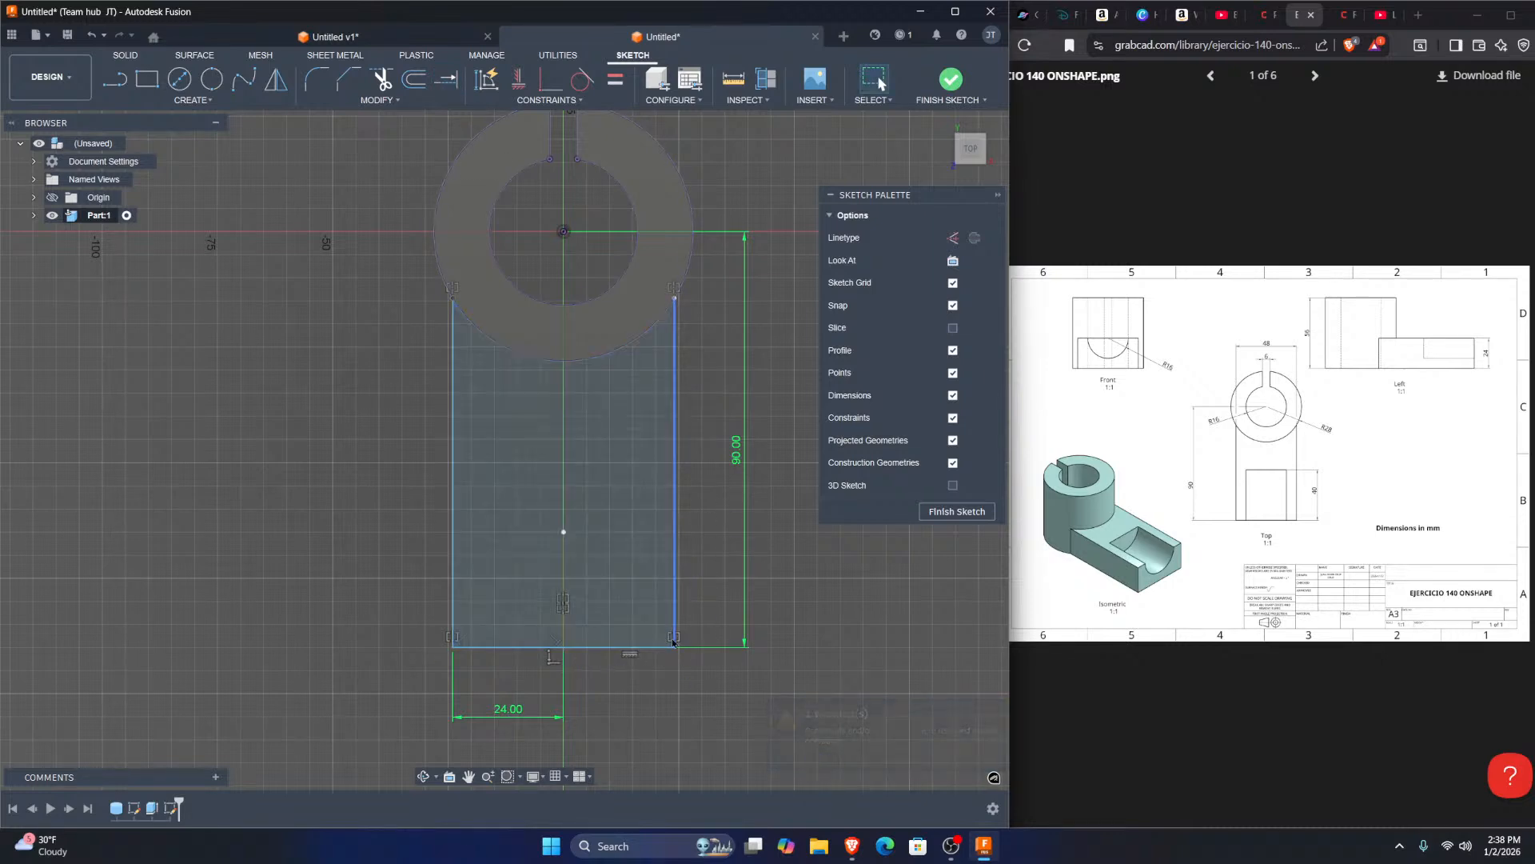
Step: Draw a three-point arc between the upper ends of the arm's two side lines, following the cylinder's outer edge
middle_drag(578, 426, 586, 478)
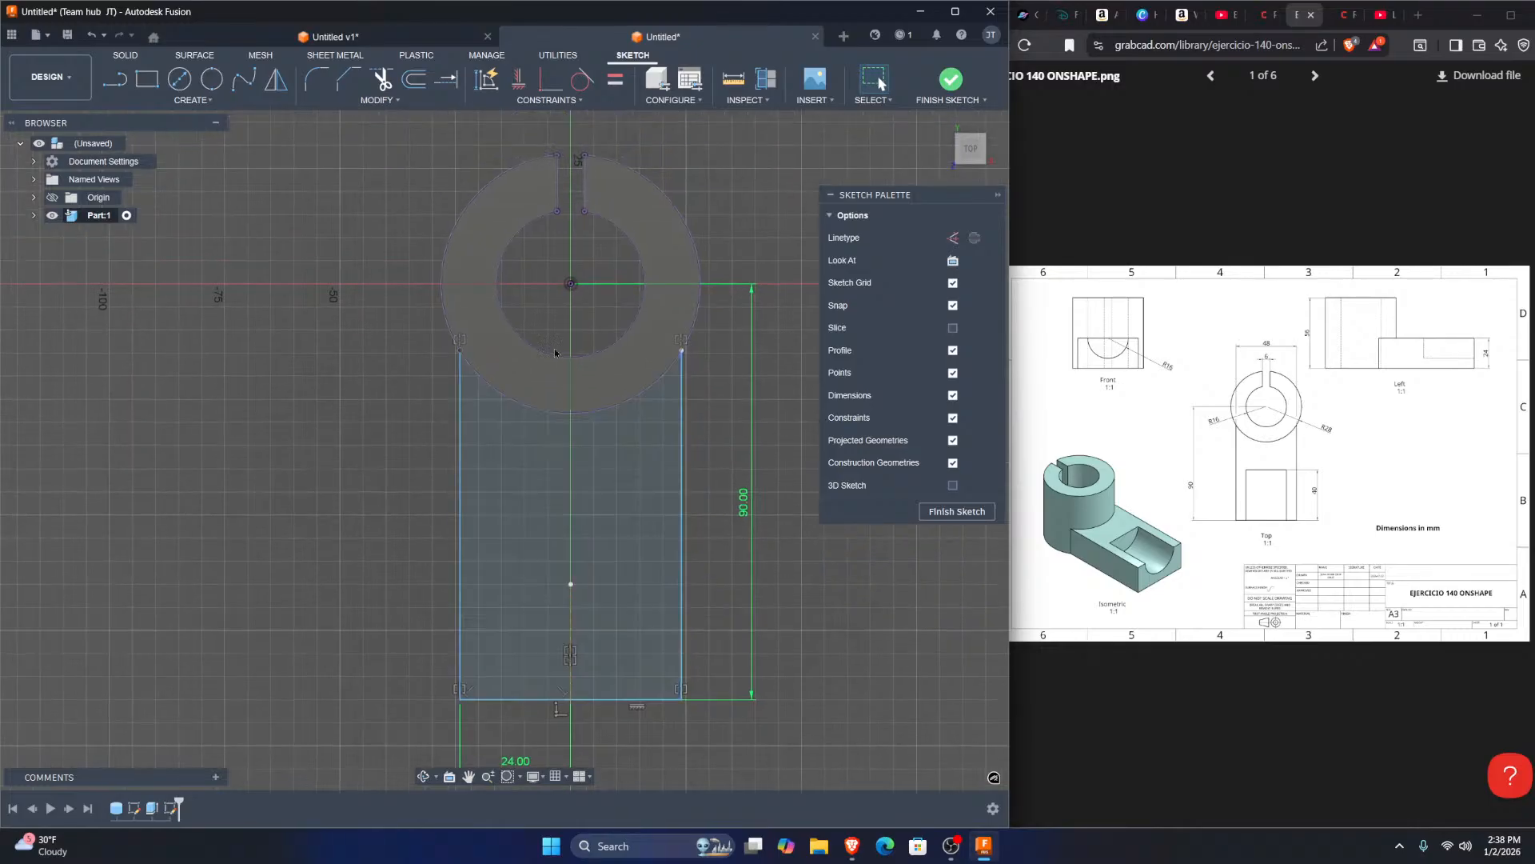
click(206, 102)
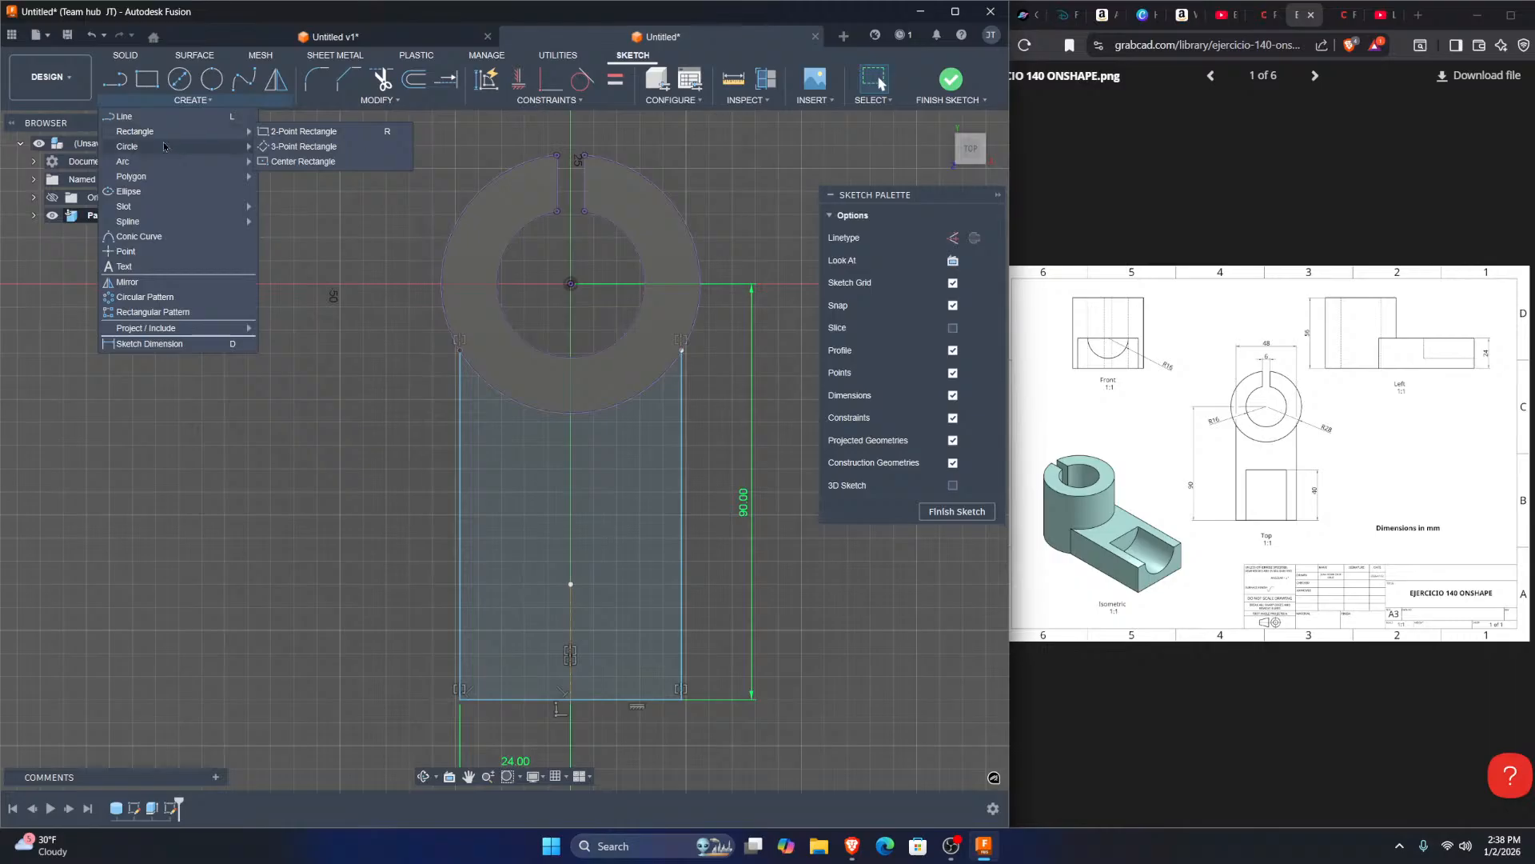
mouse_move(163, 146)
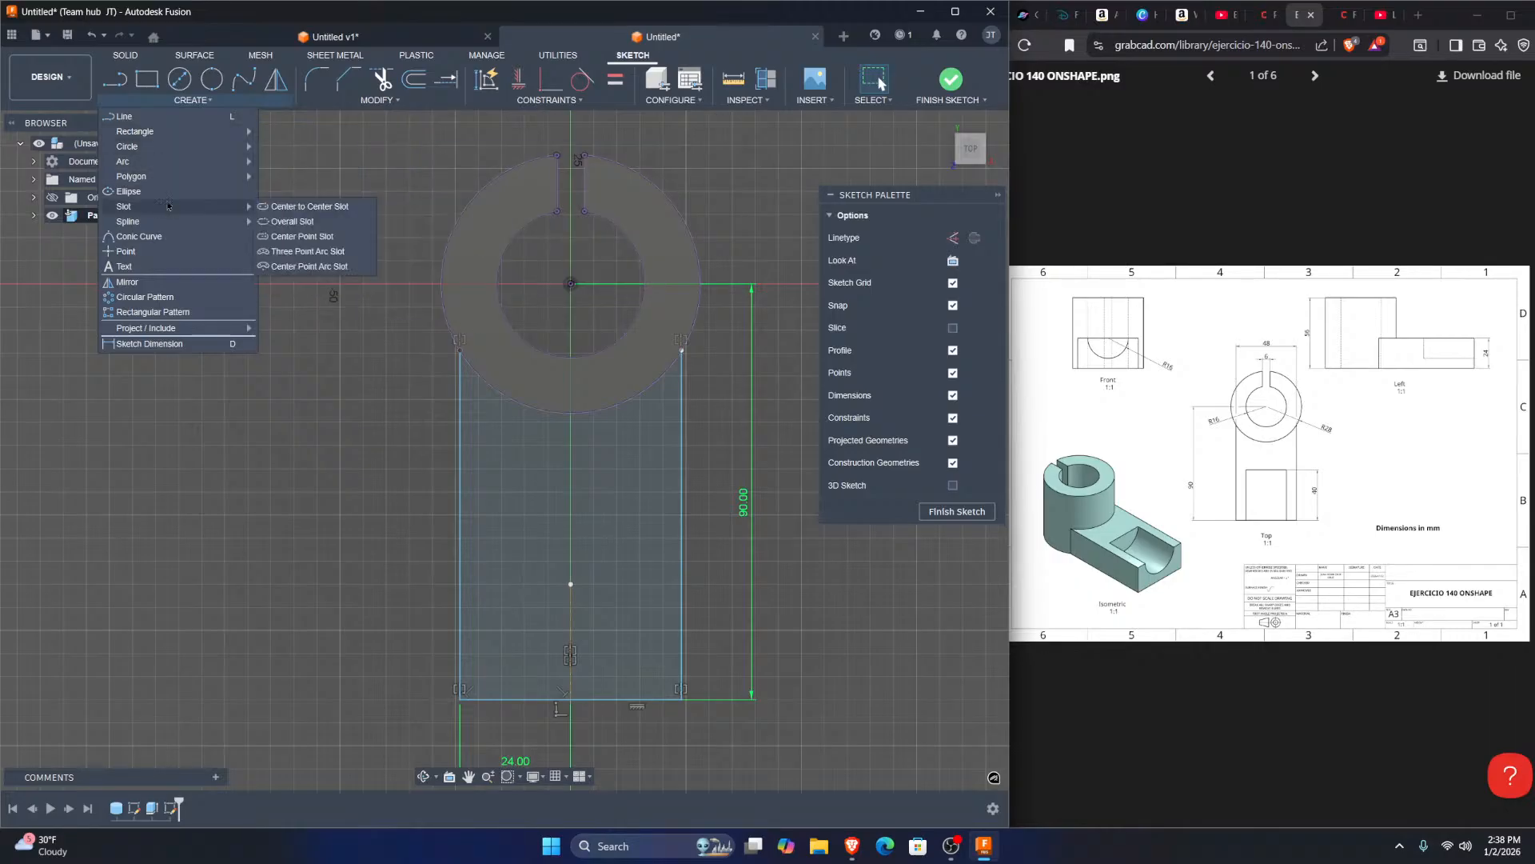
click(313, 162)
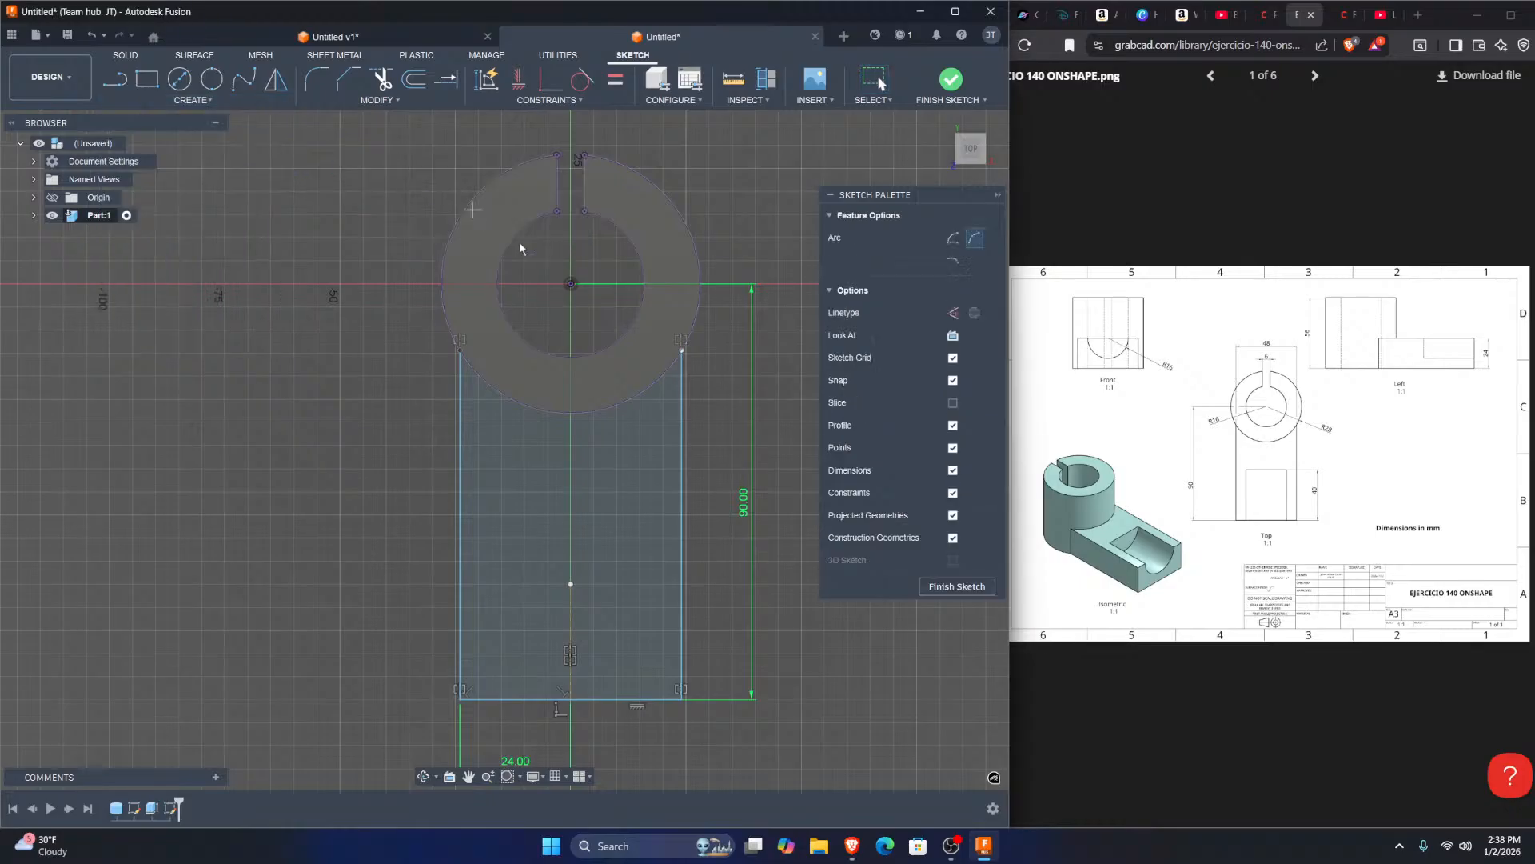
click(461, 351)
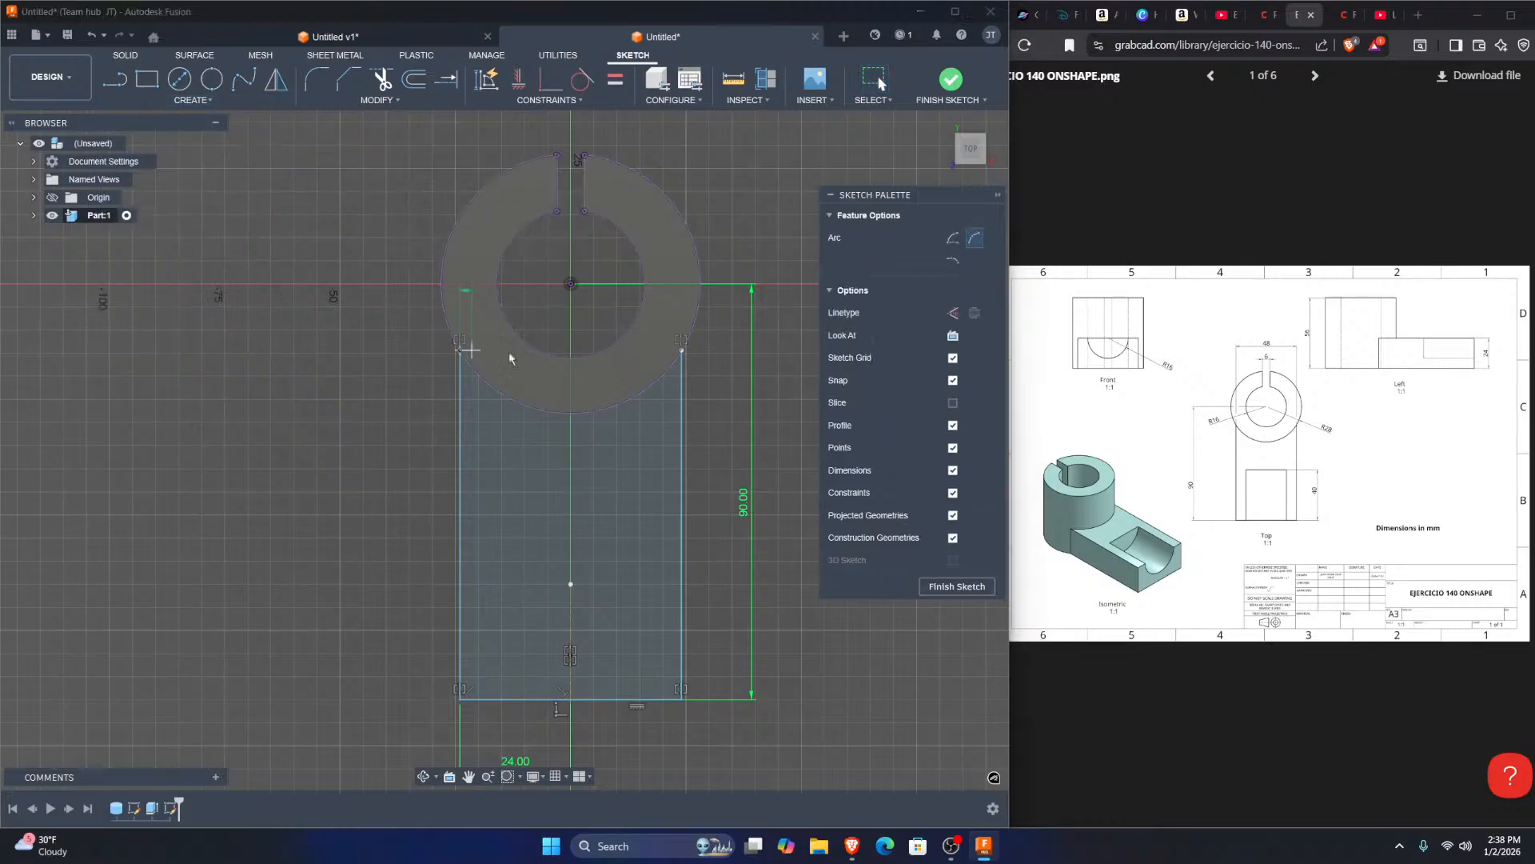
click(681, 349)
click(629, 399)
key(Escape)
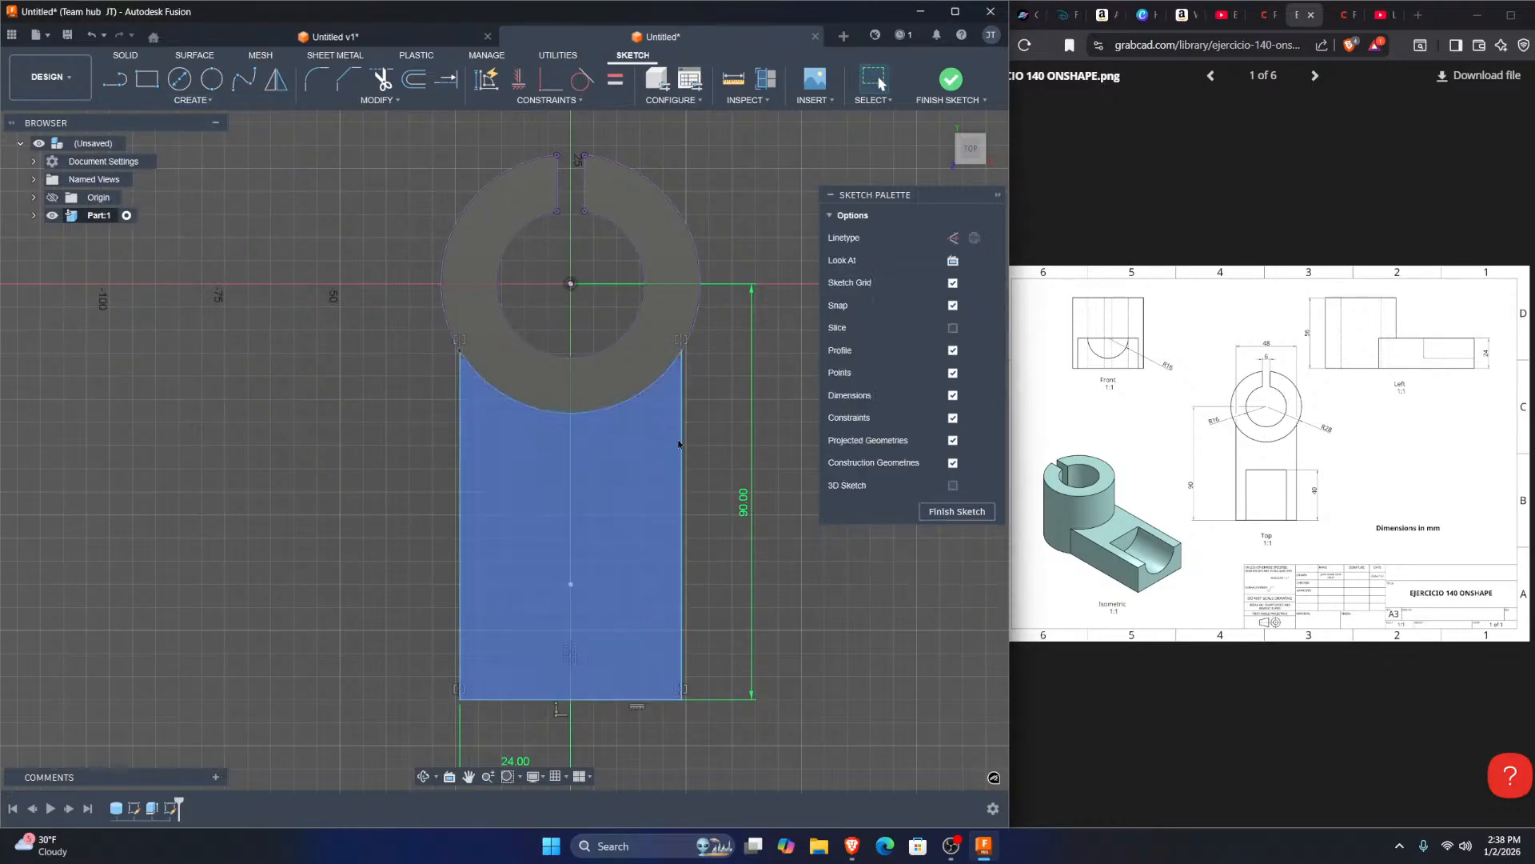
Step: Finish the arm's profile sketch and undo that to return to sketch editing
middle_drag(760, 458, 774, 387)
click(591, 549)
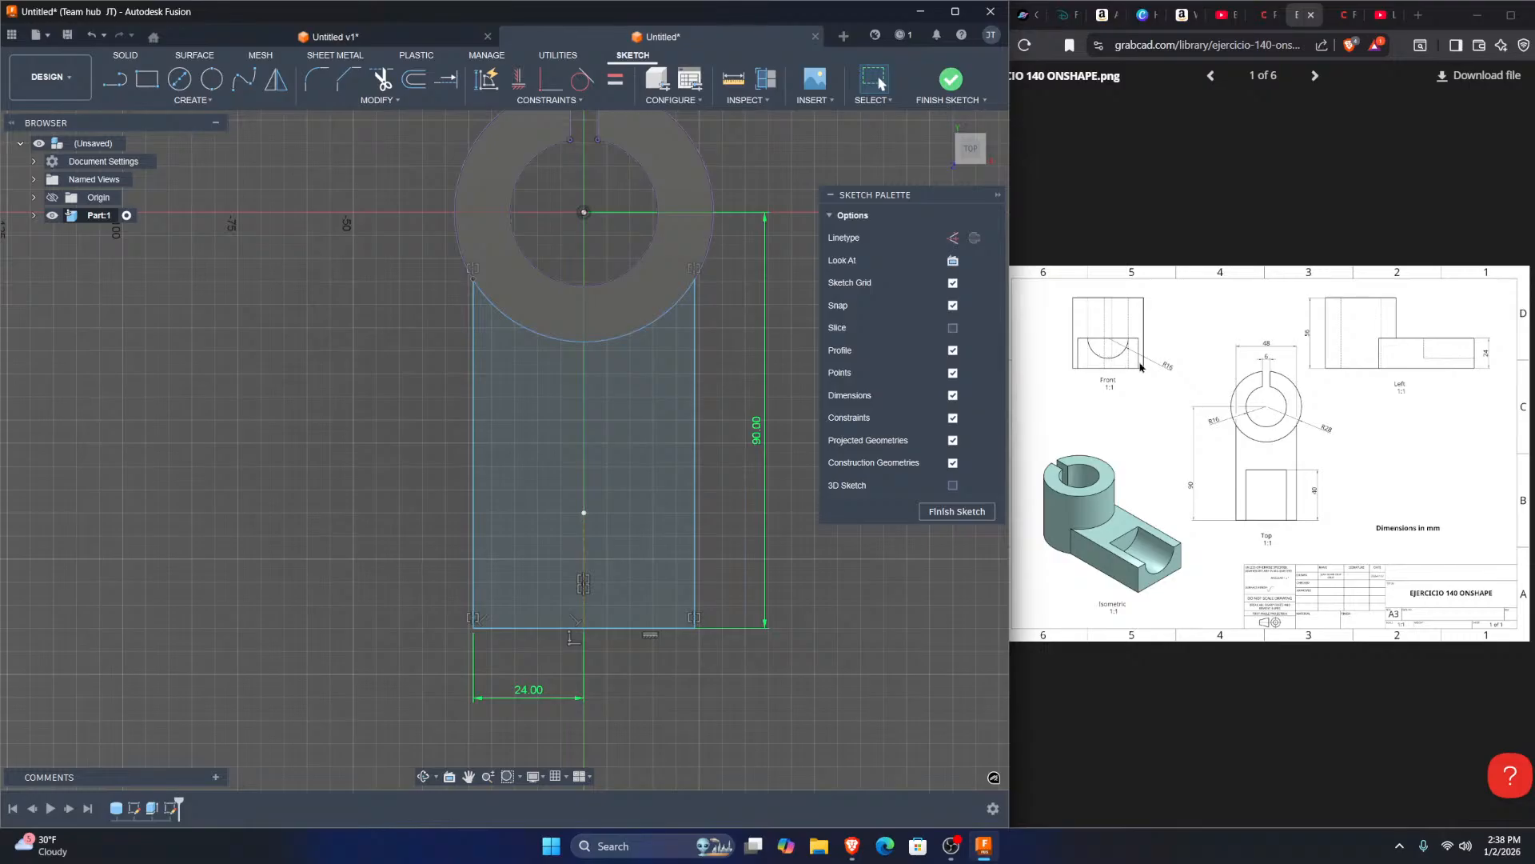
click(601, 500)
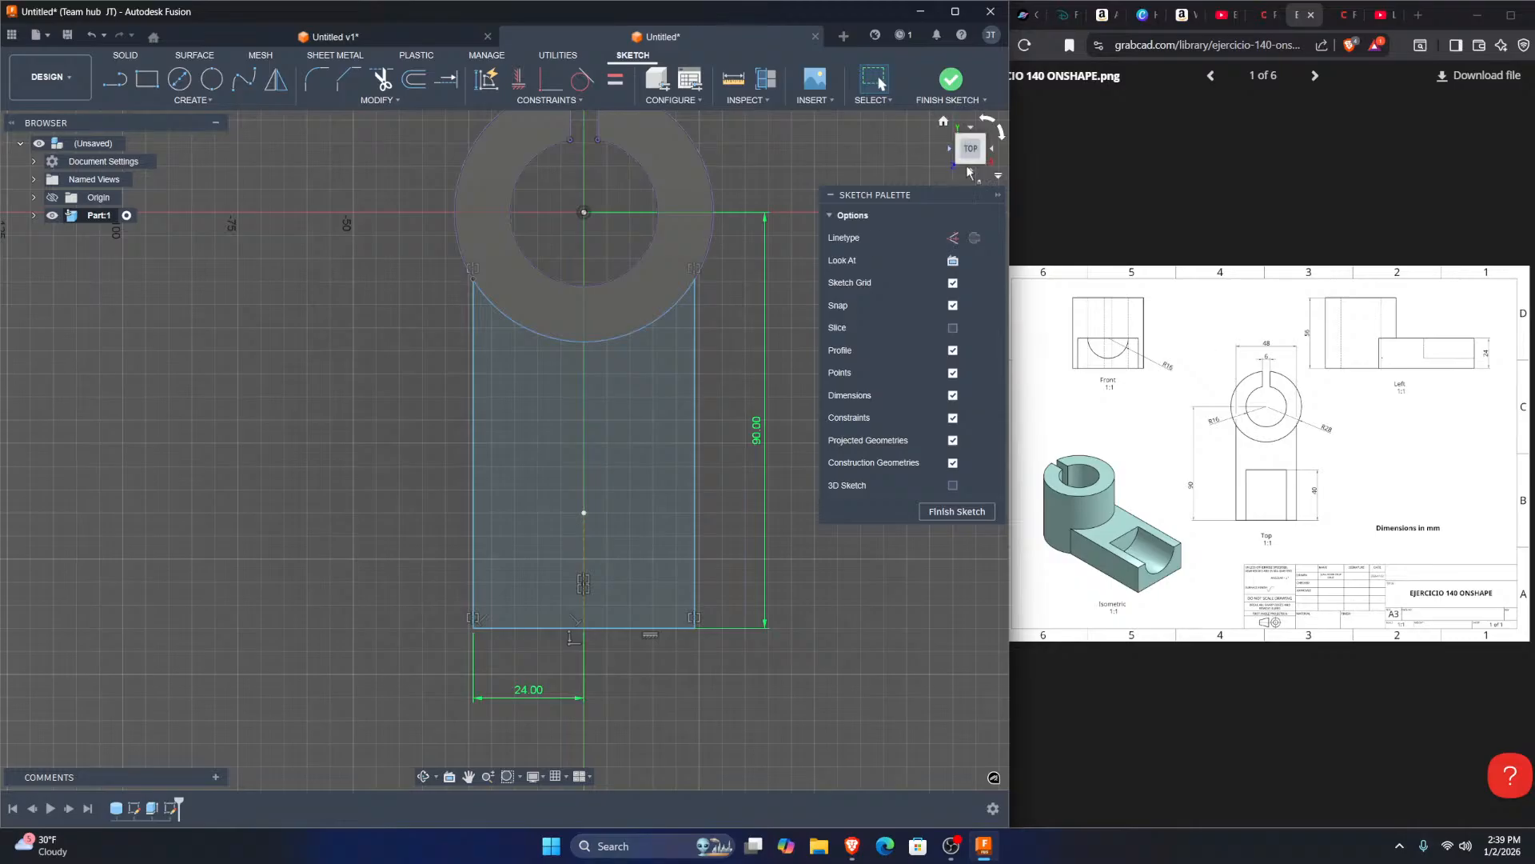
click(953, 80)
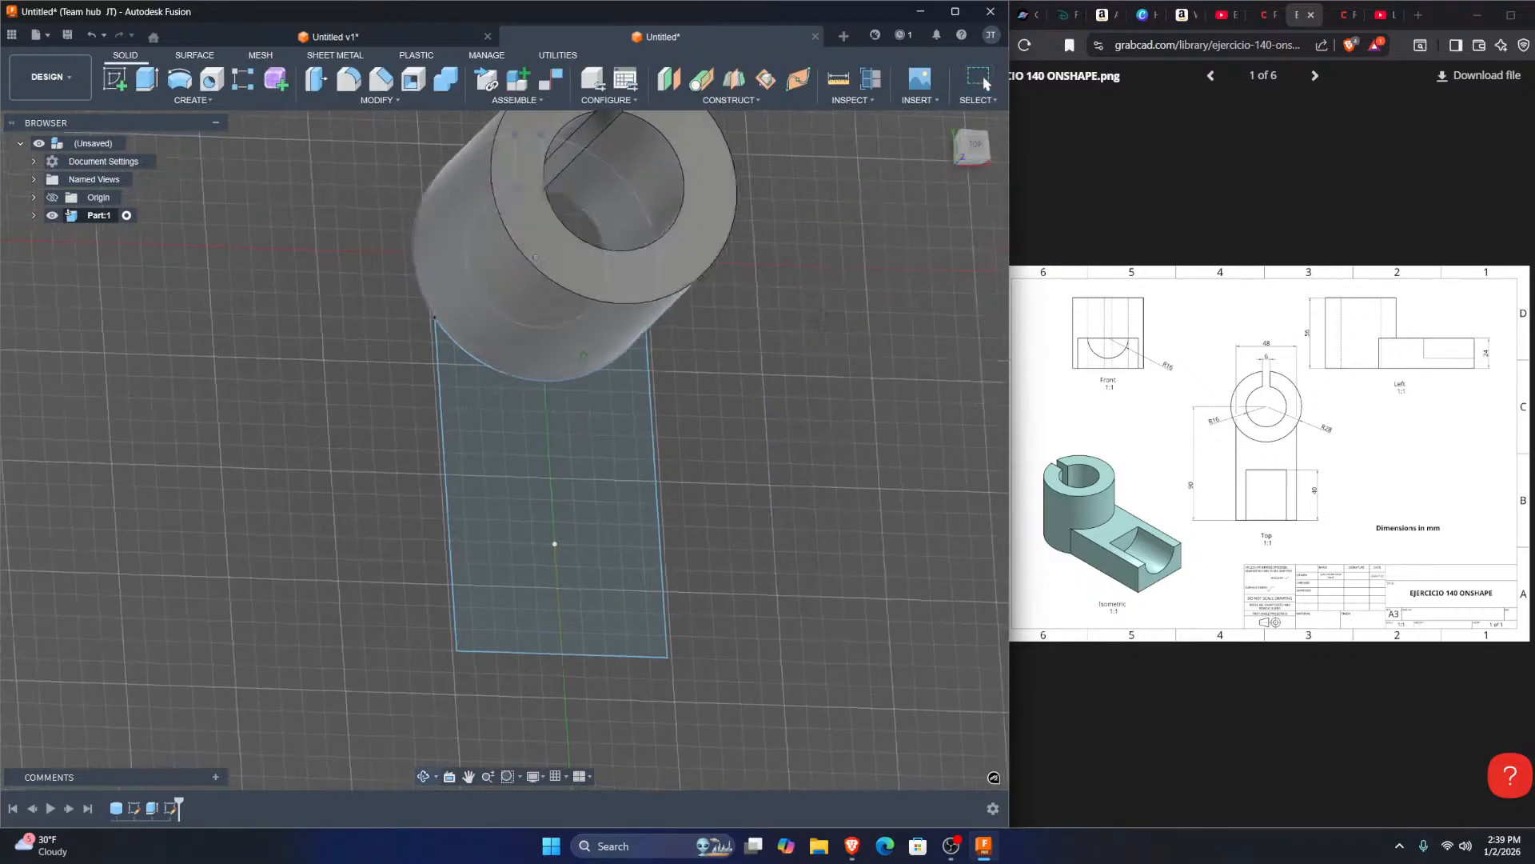
key(ctrl+z)
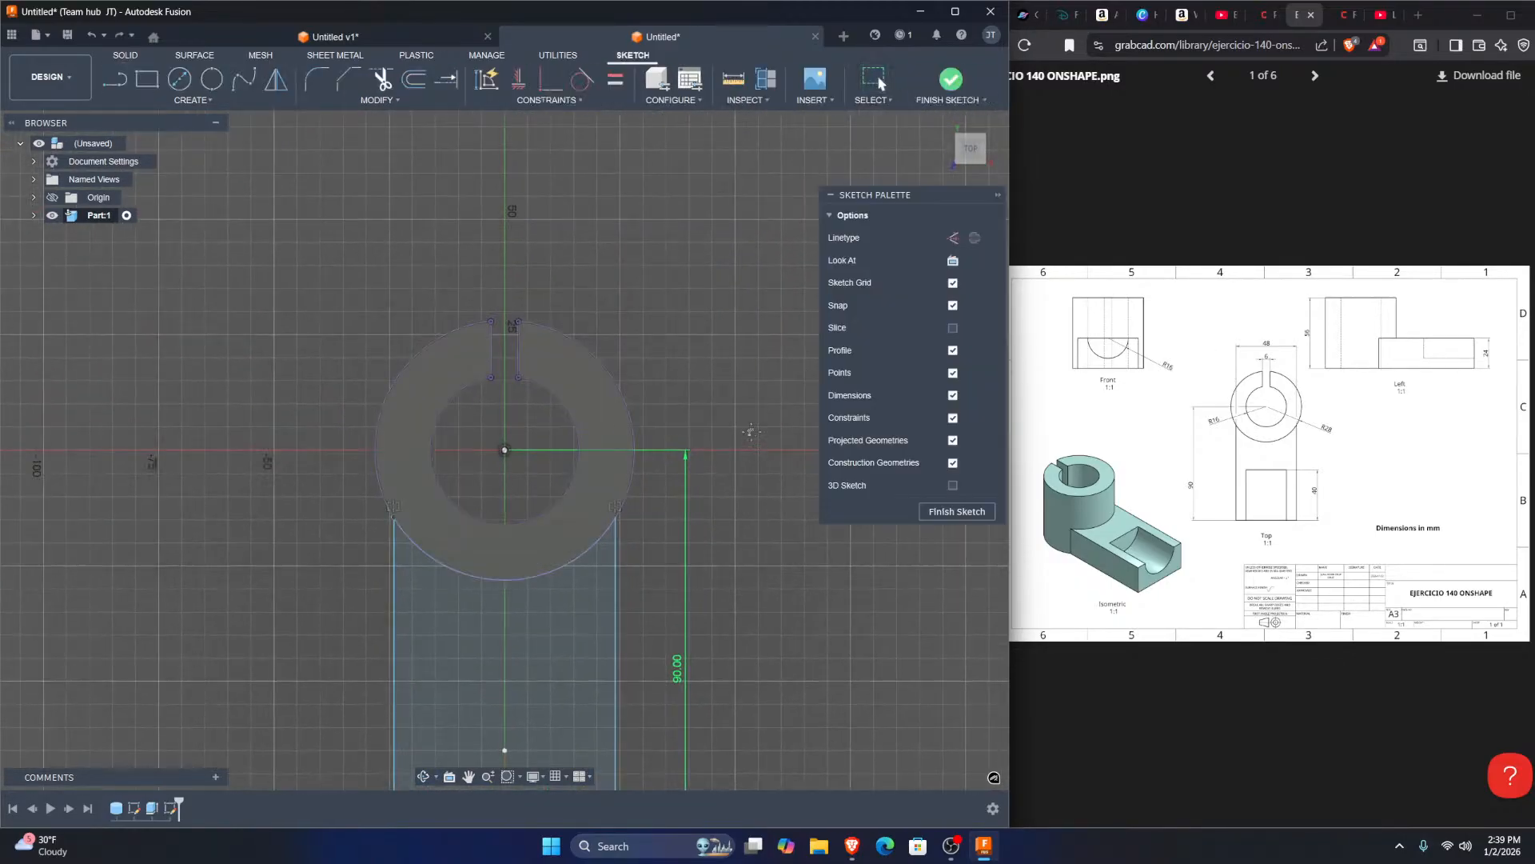
click(506, 602)
click(528, 692)
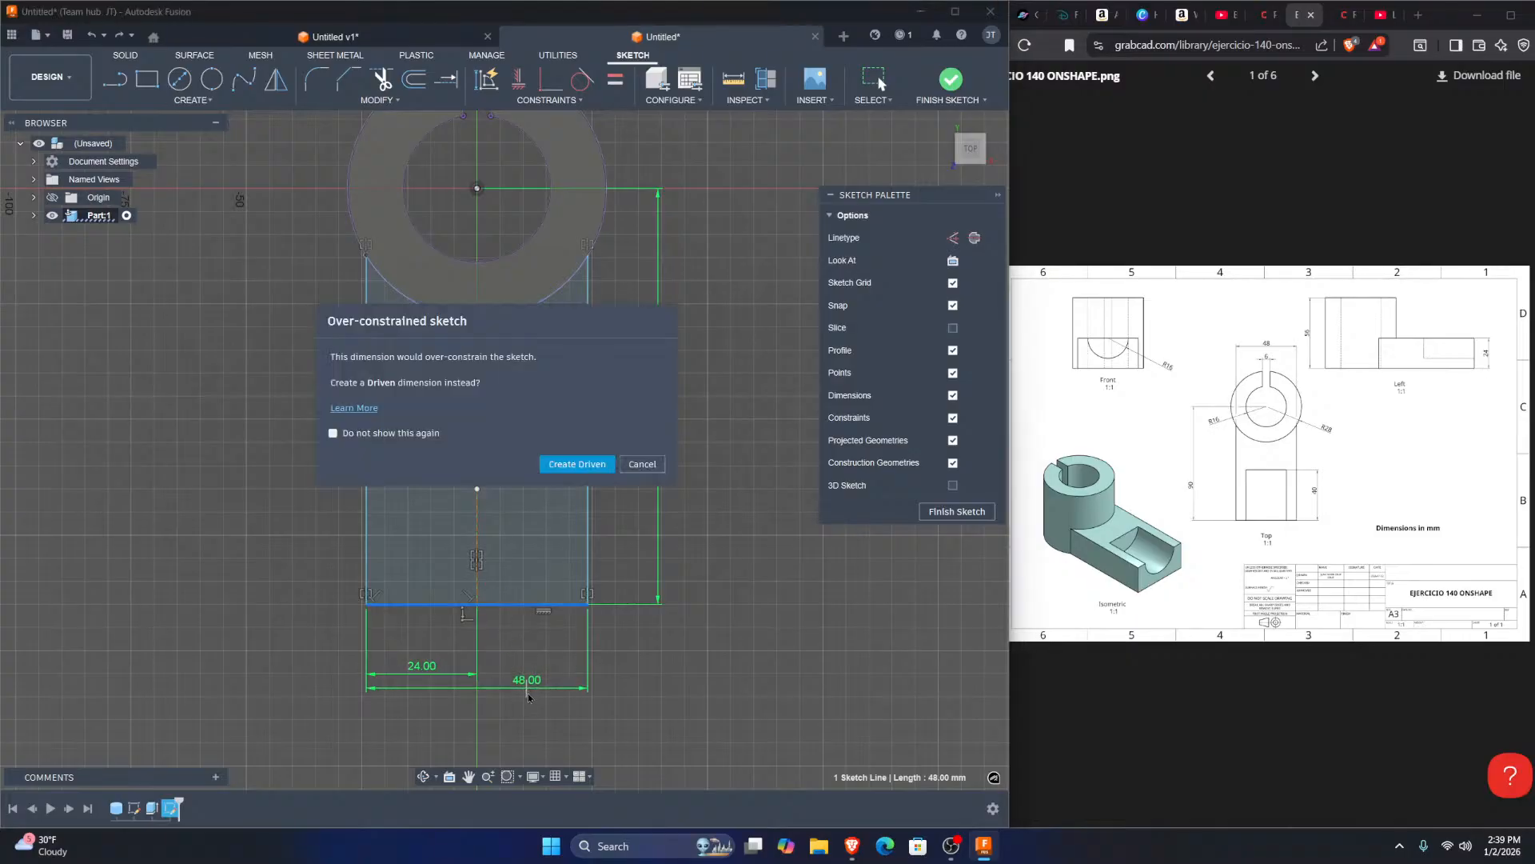
key(Escape)
Step: Dimension the length of the arm's long side line and finish the arm's profile sketch
click(587, 480)
click(719, 472)
key(Return)
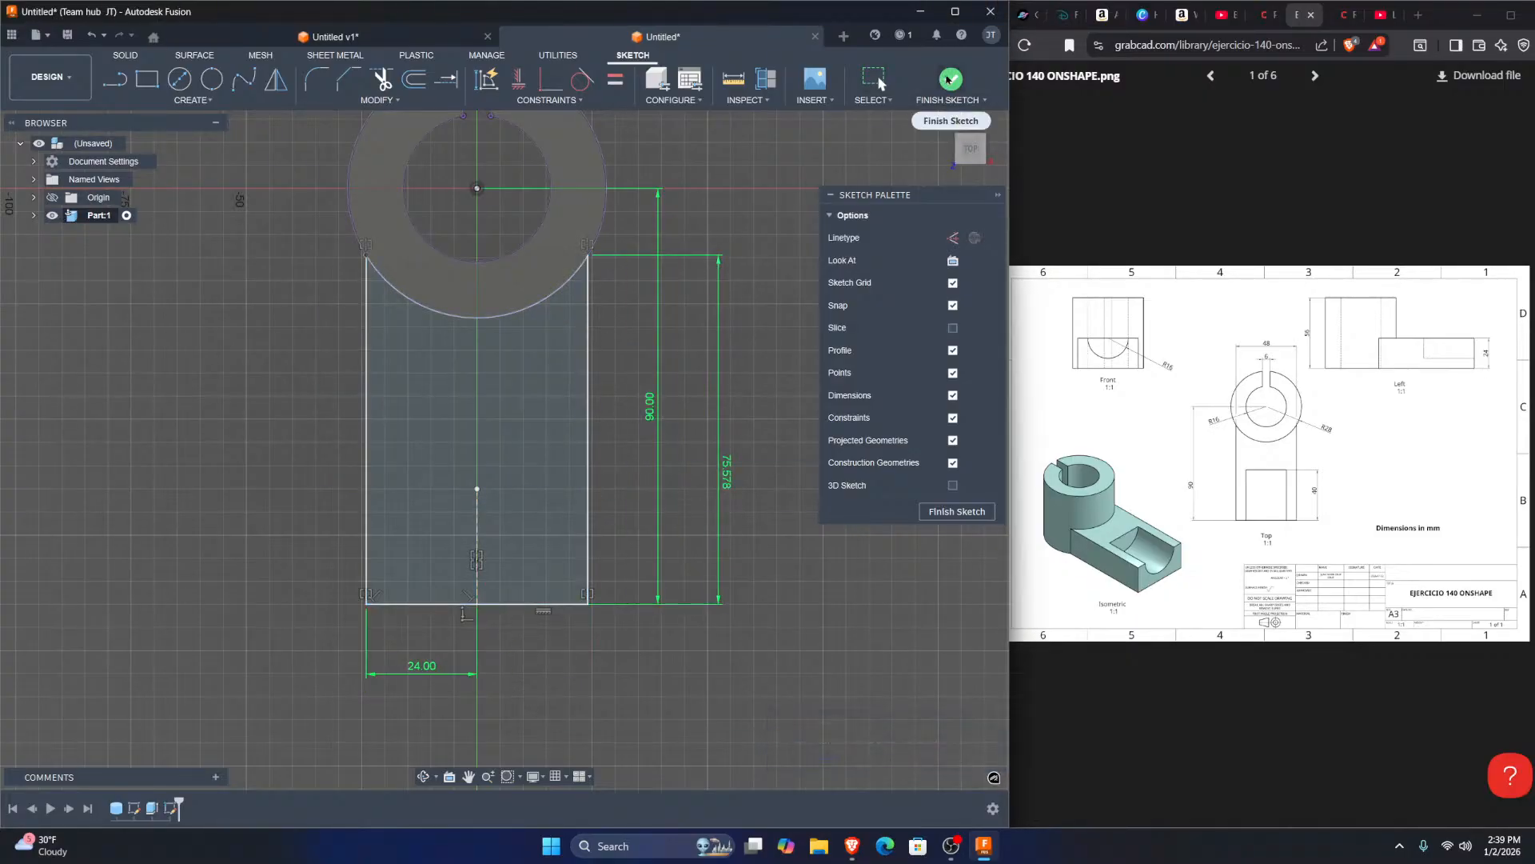
click(951, 79)
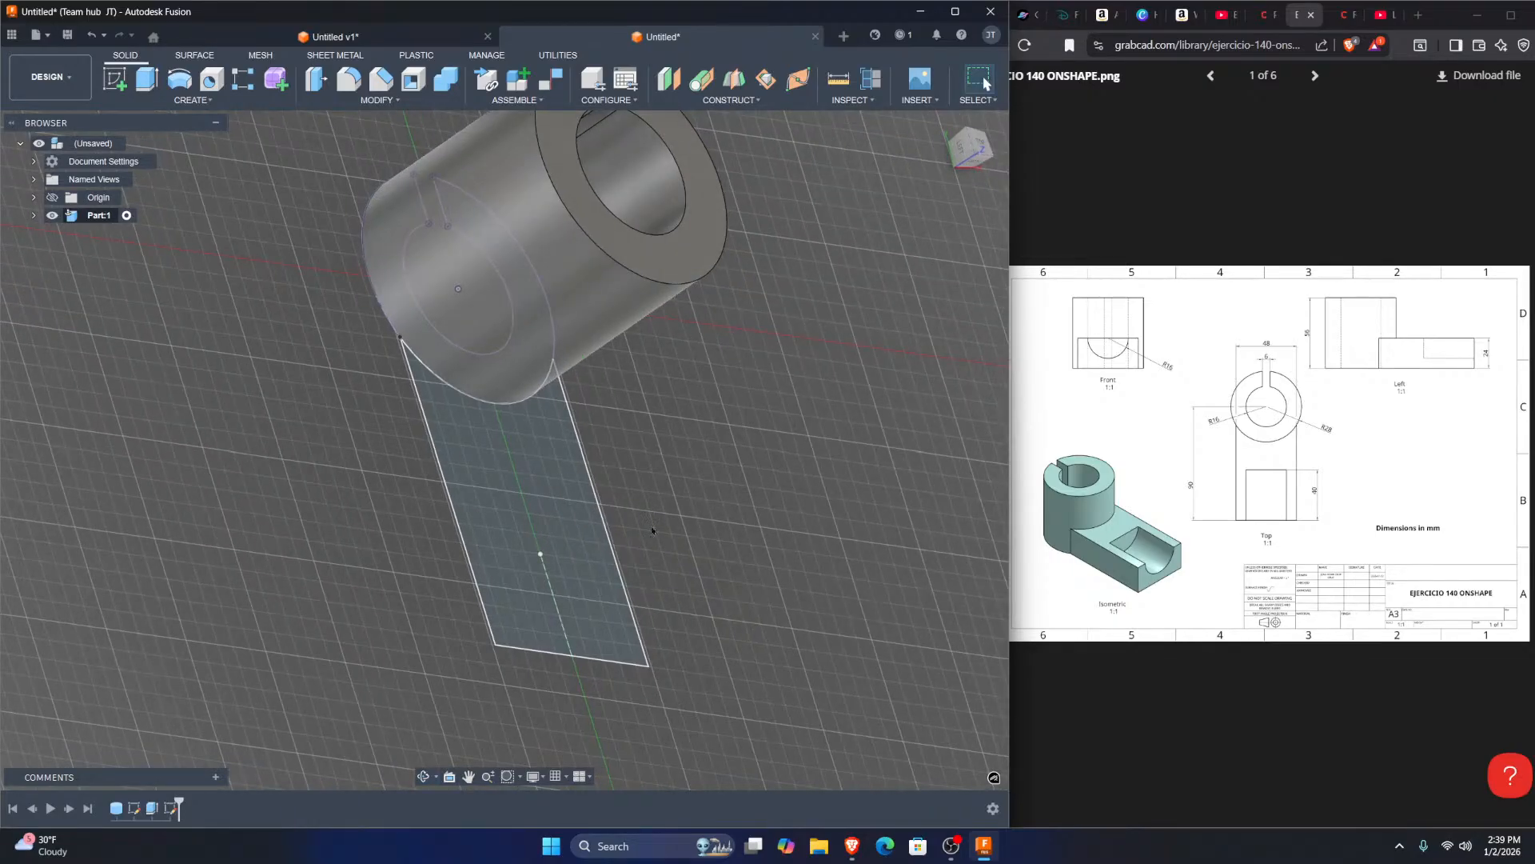
Step: Extrude the arm's profile 24 mm along the cylinder, joining it to the slotted cylinder
click(594, 526)
key(e)
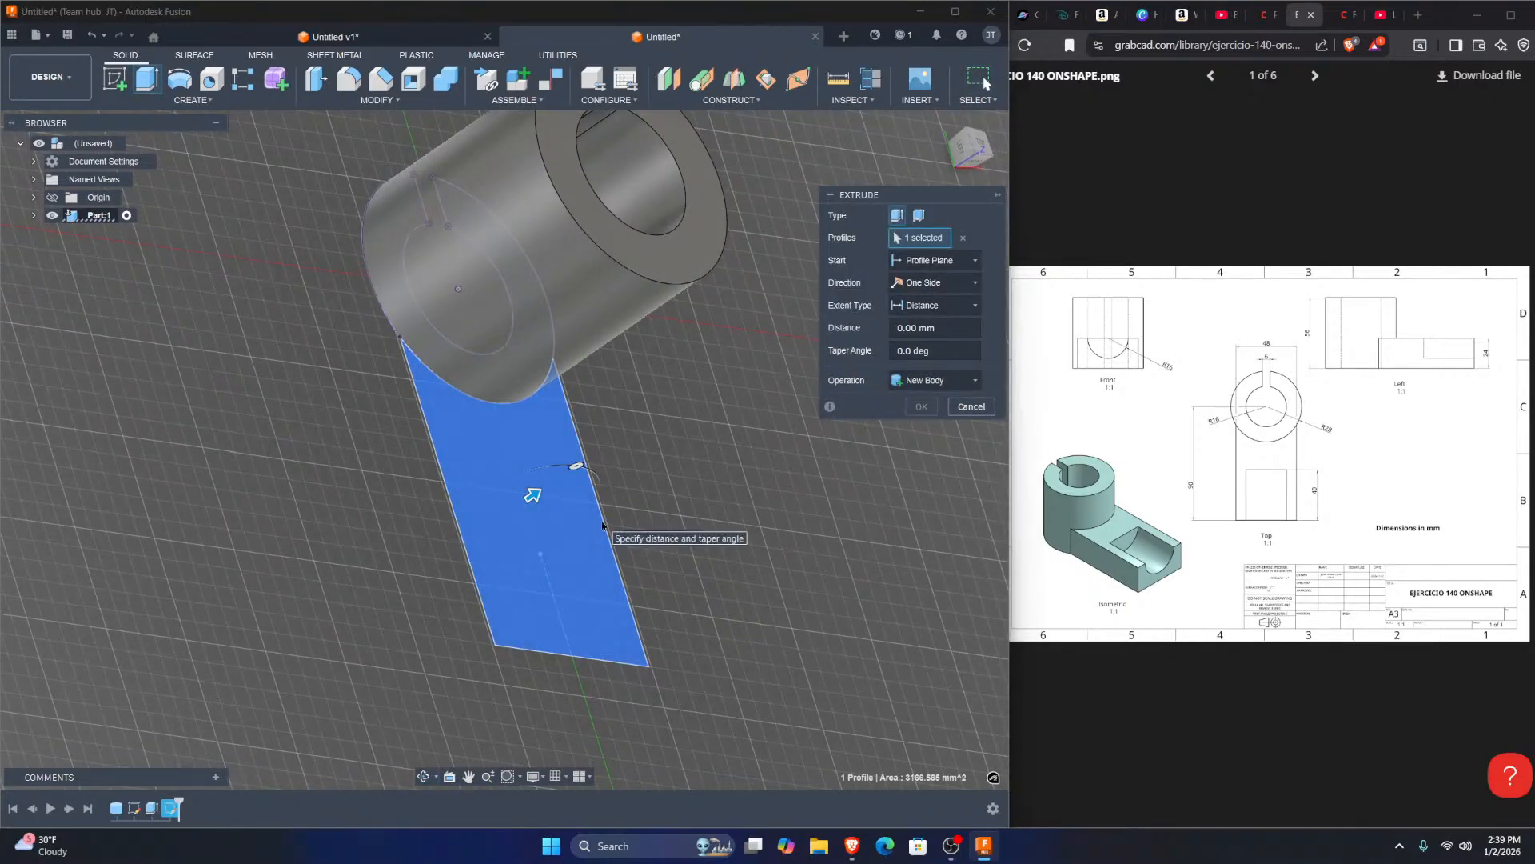
text(274)
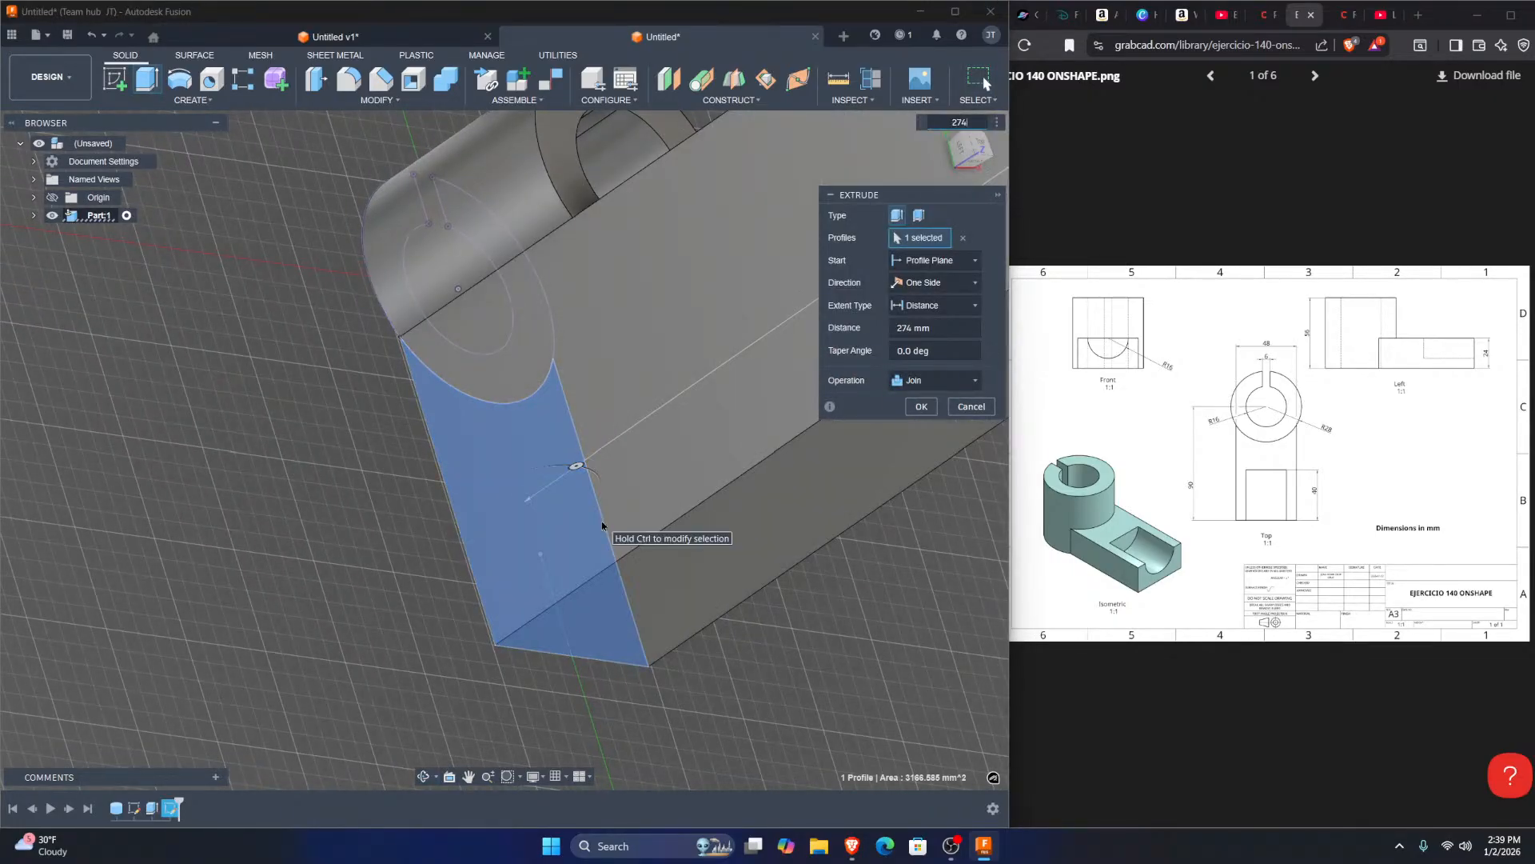
key(BackSpace)
key(BackSpace)
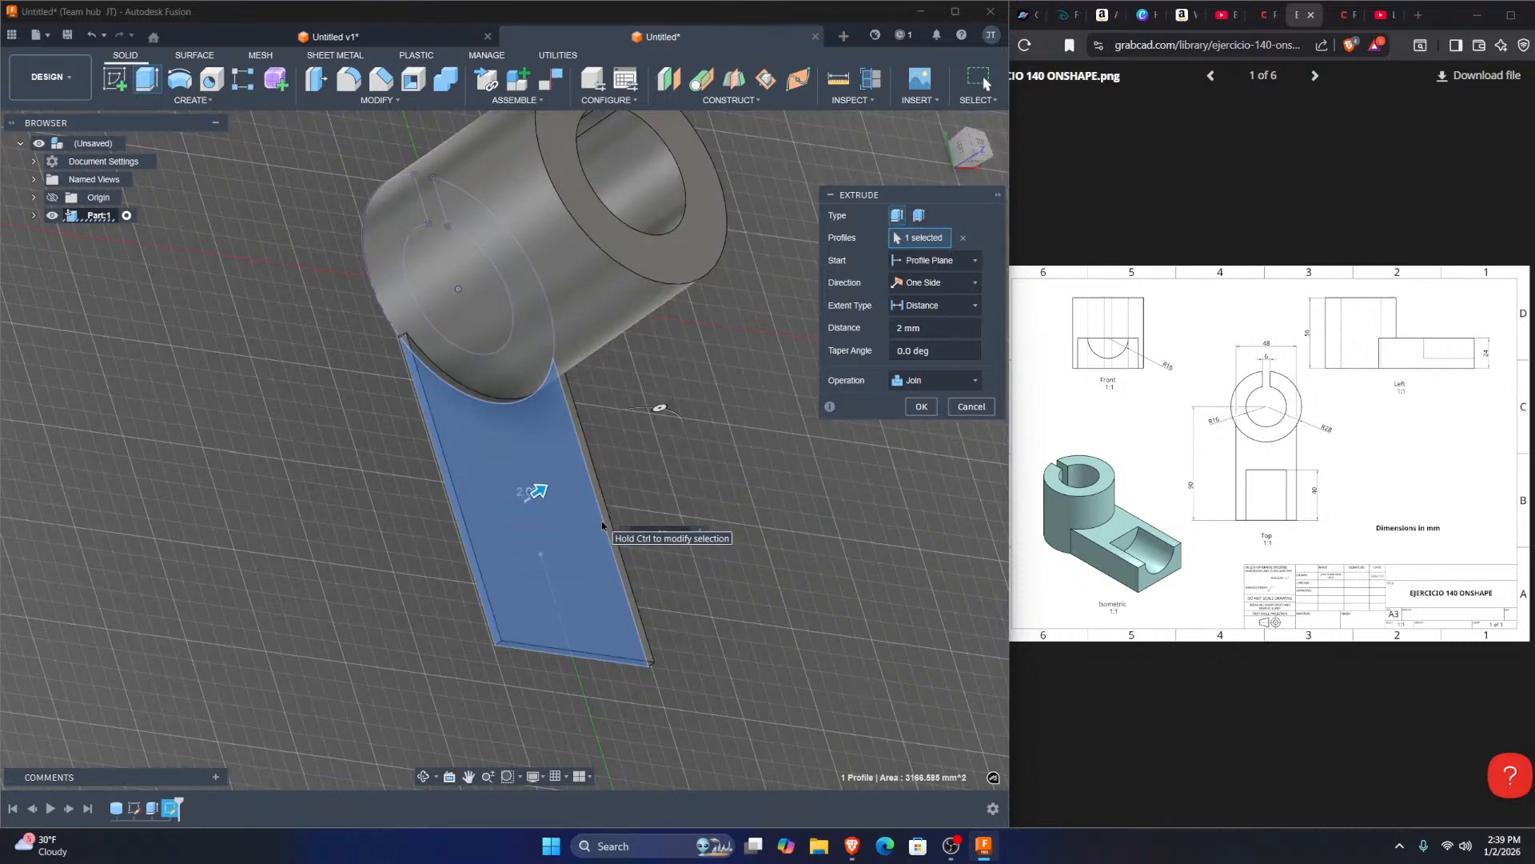
text(4)
key(Return)
Step: Start a sketch on the arm's flat end face and draw a 32 mm diameter circle centred on the midpoint of its upper edge
shift+middle_drag(713, 472, 752, 484)
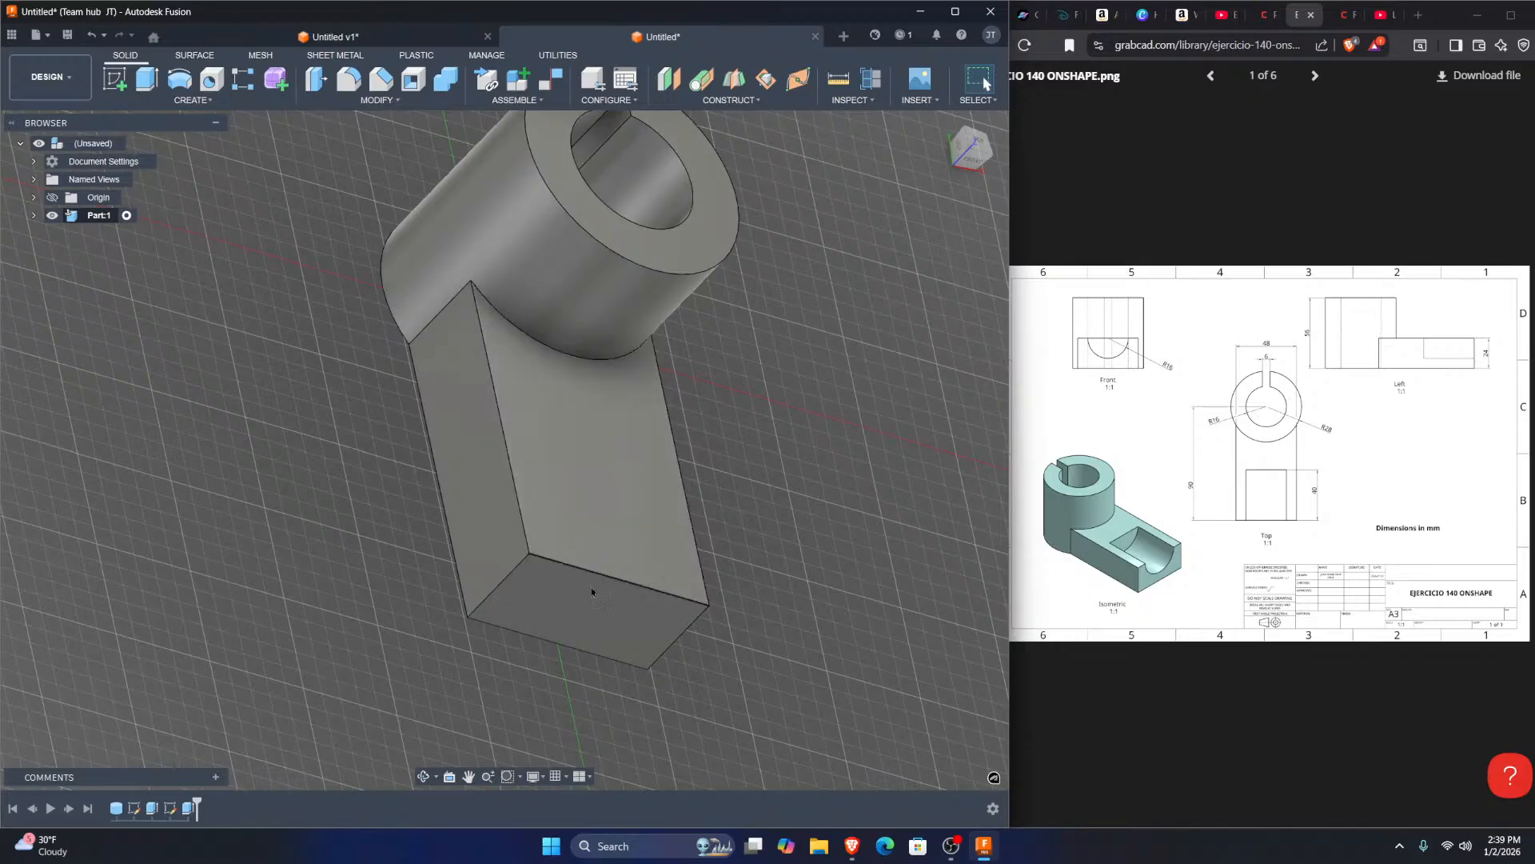
right_click(593, 610)
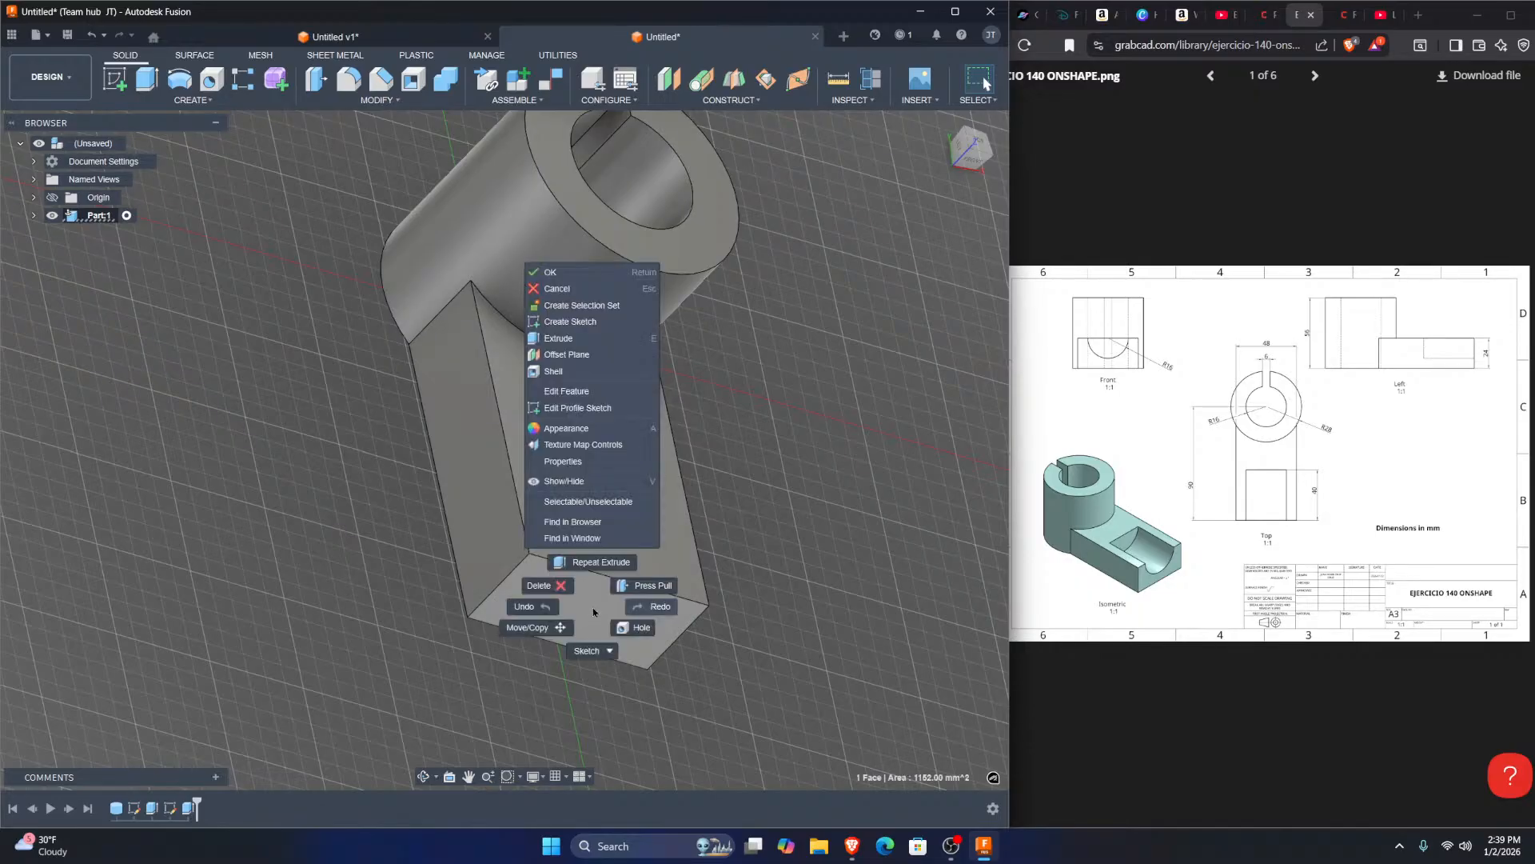
click(606, 621)
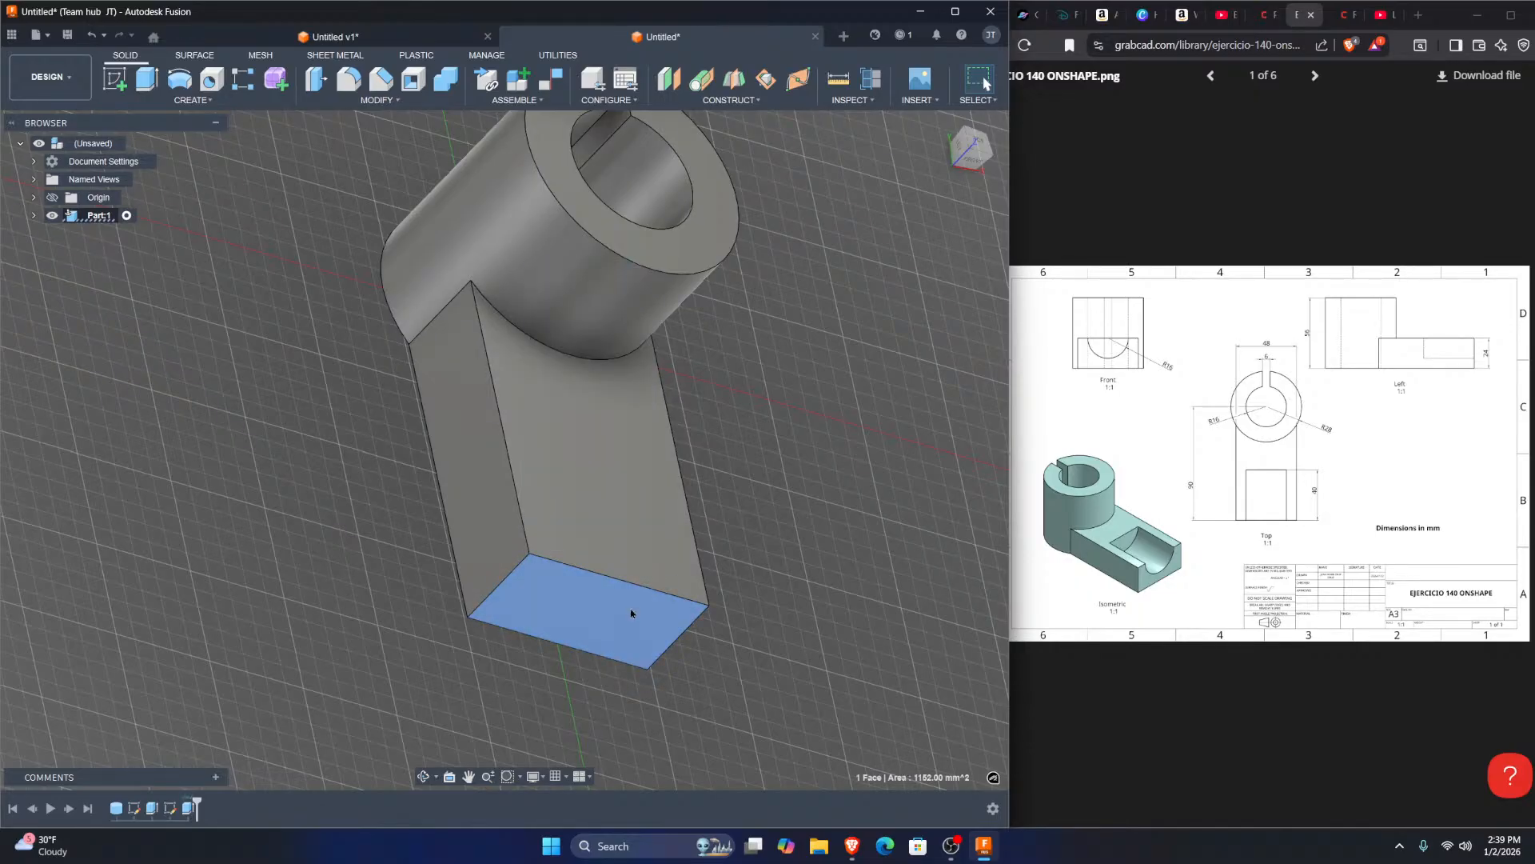
right_click(589, 609)
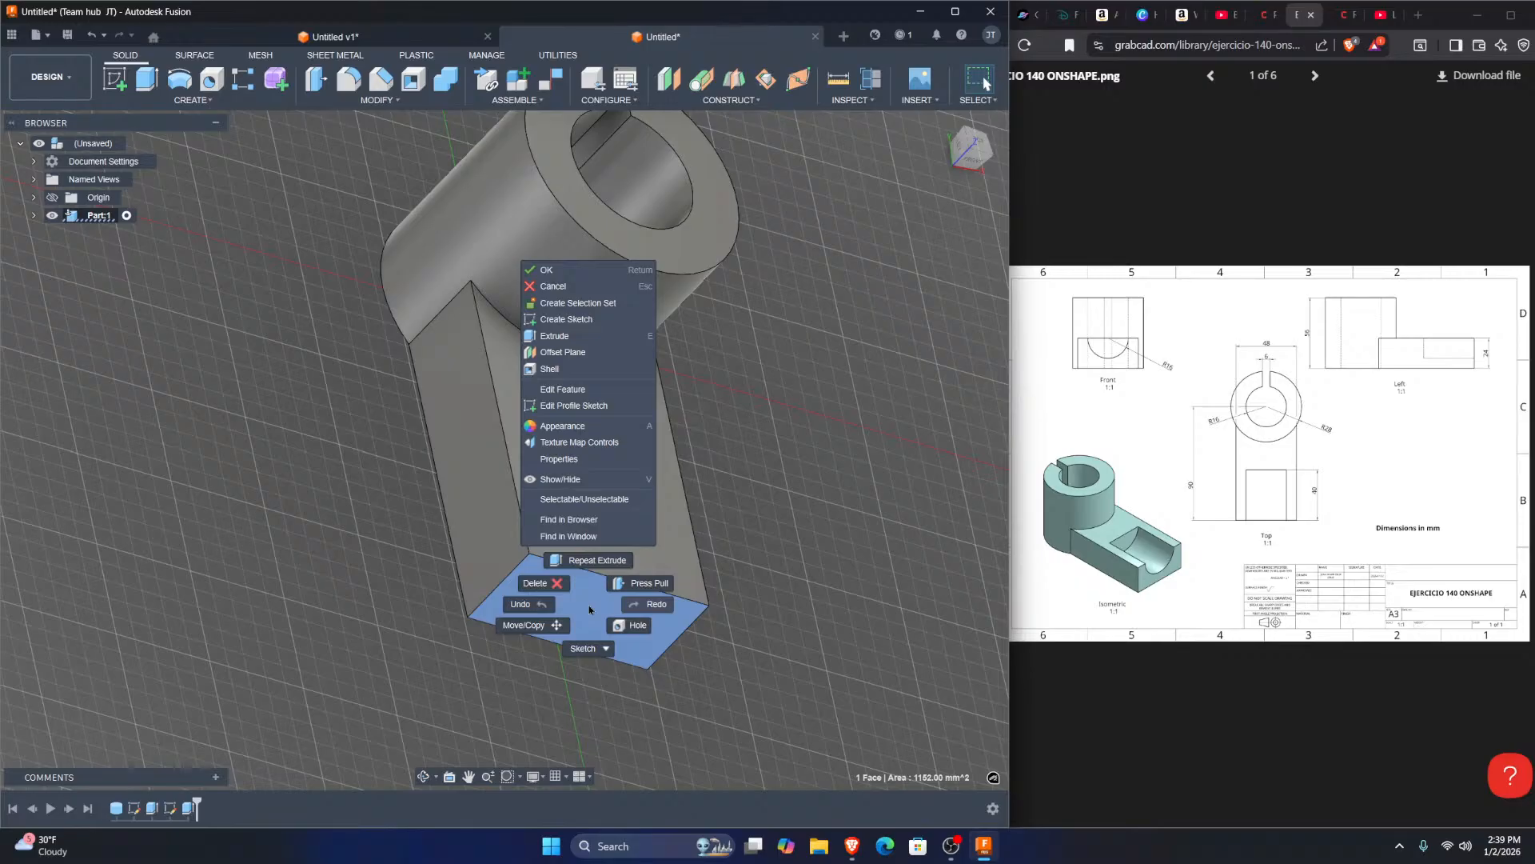
click(576, 320)
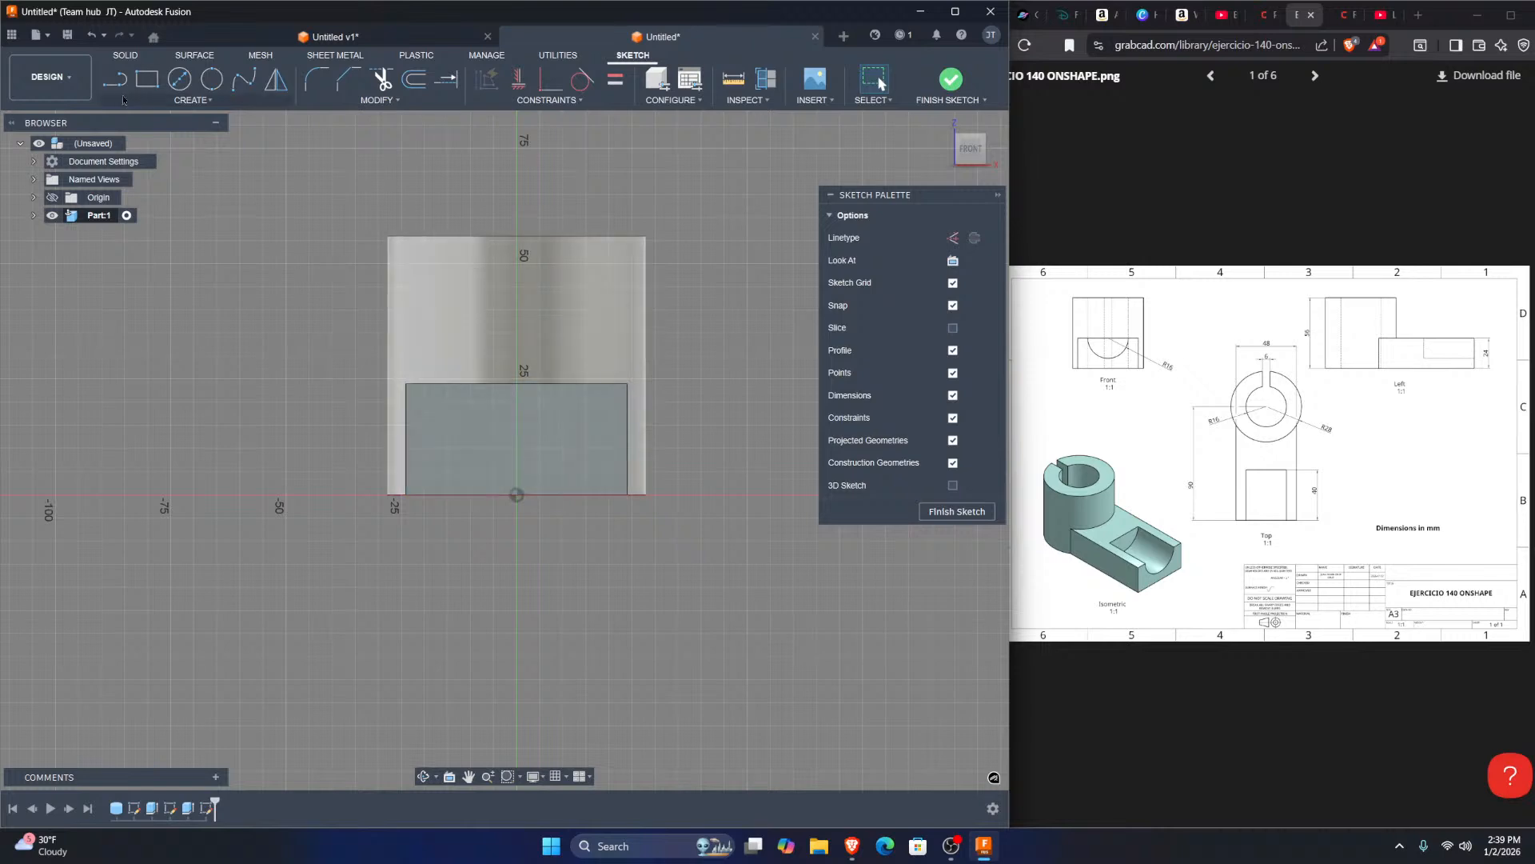
click(180, 82)
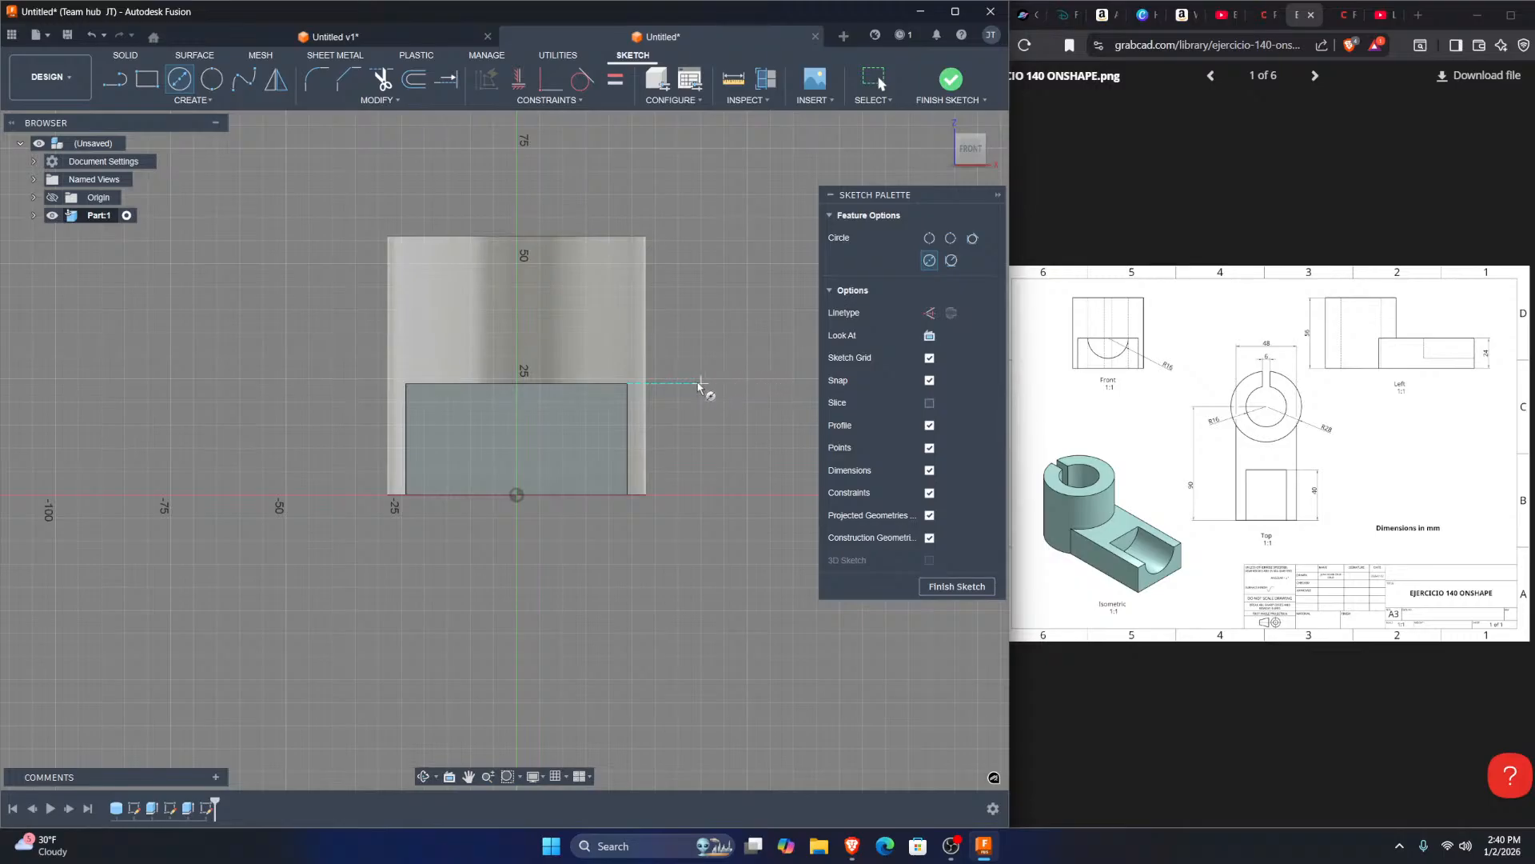
click(516, 384)
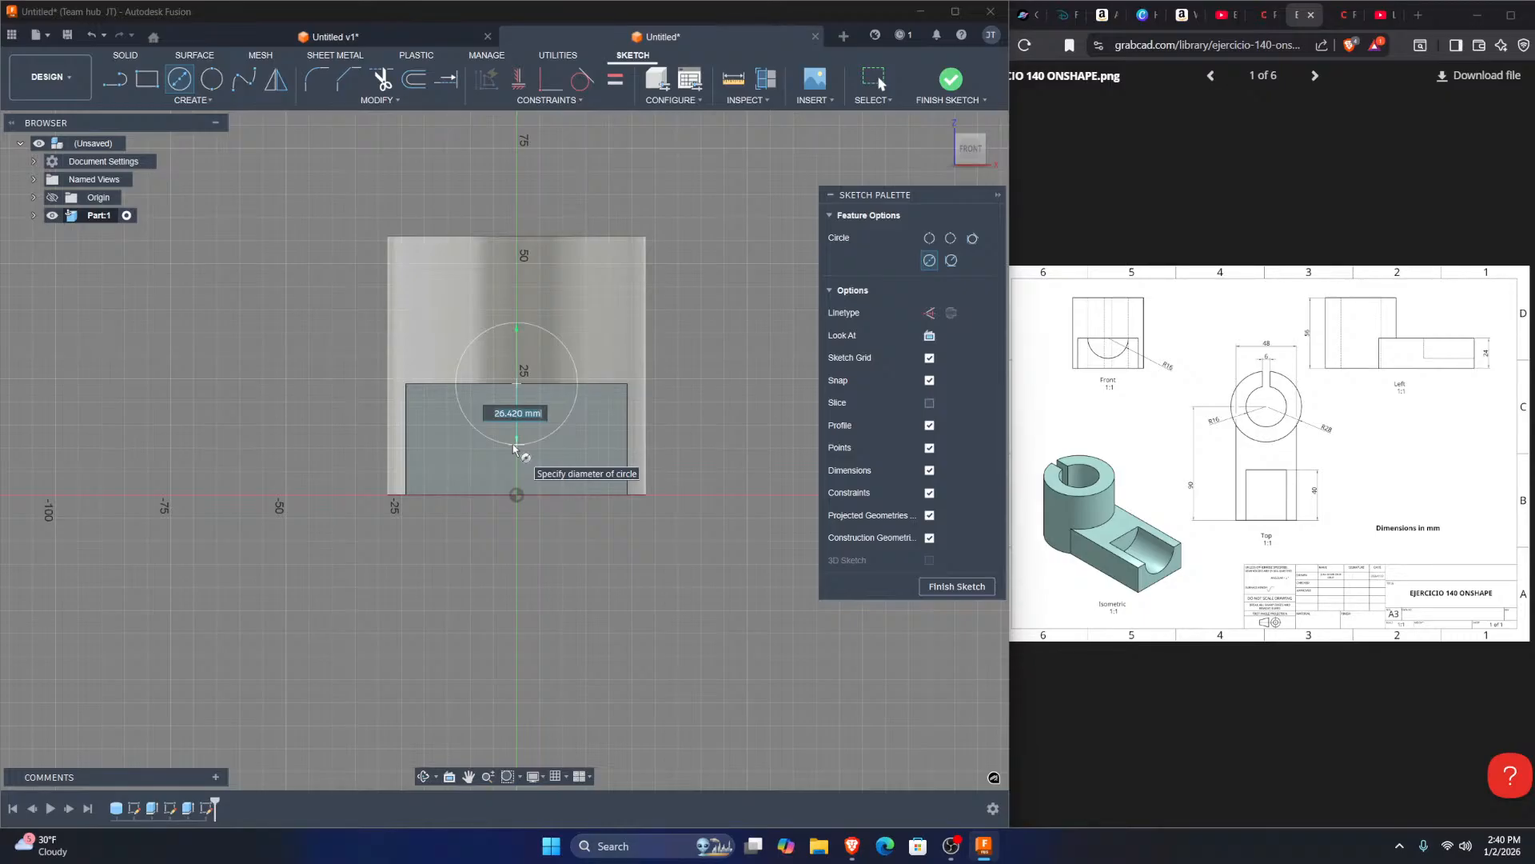
text(32)
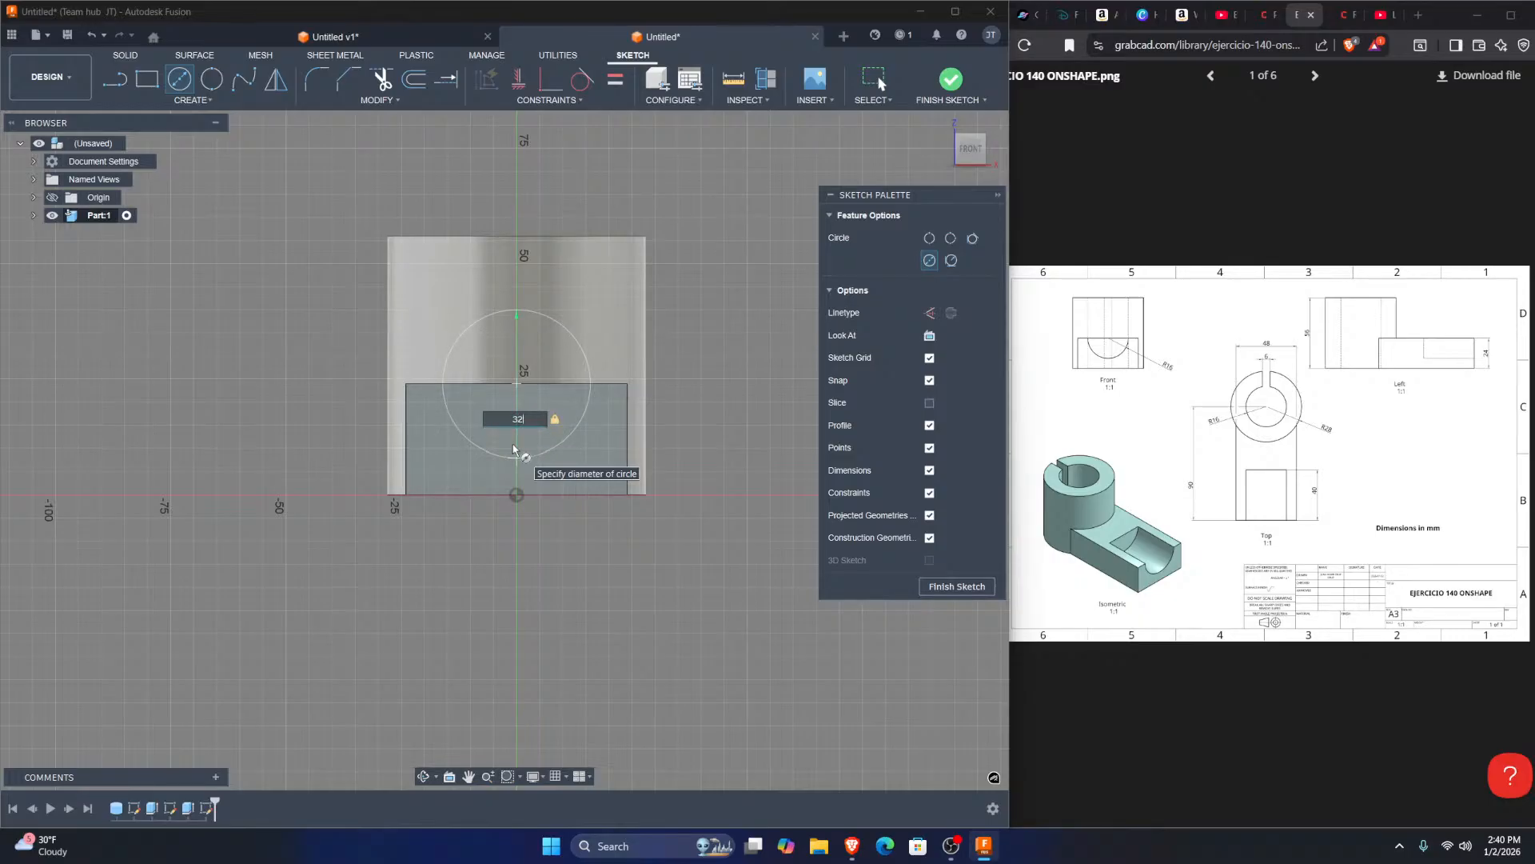
key(Return)
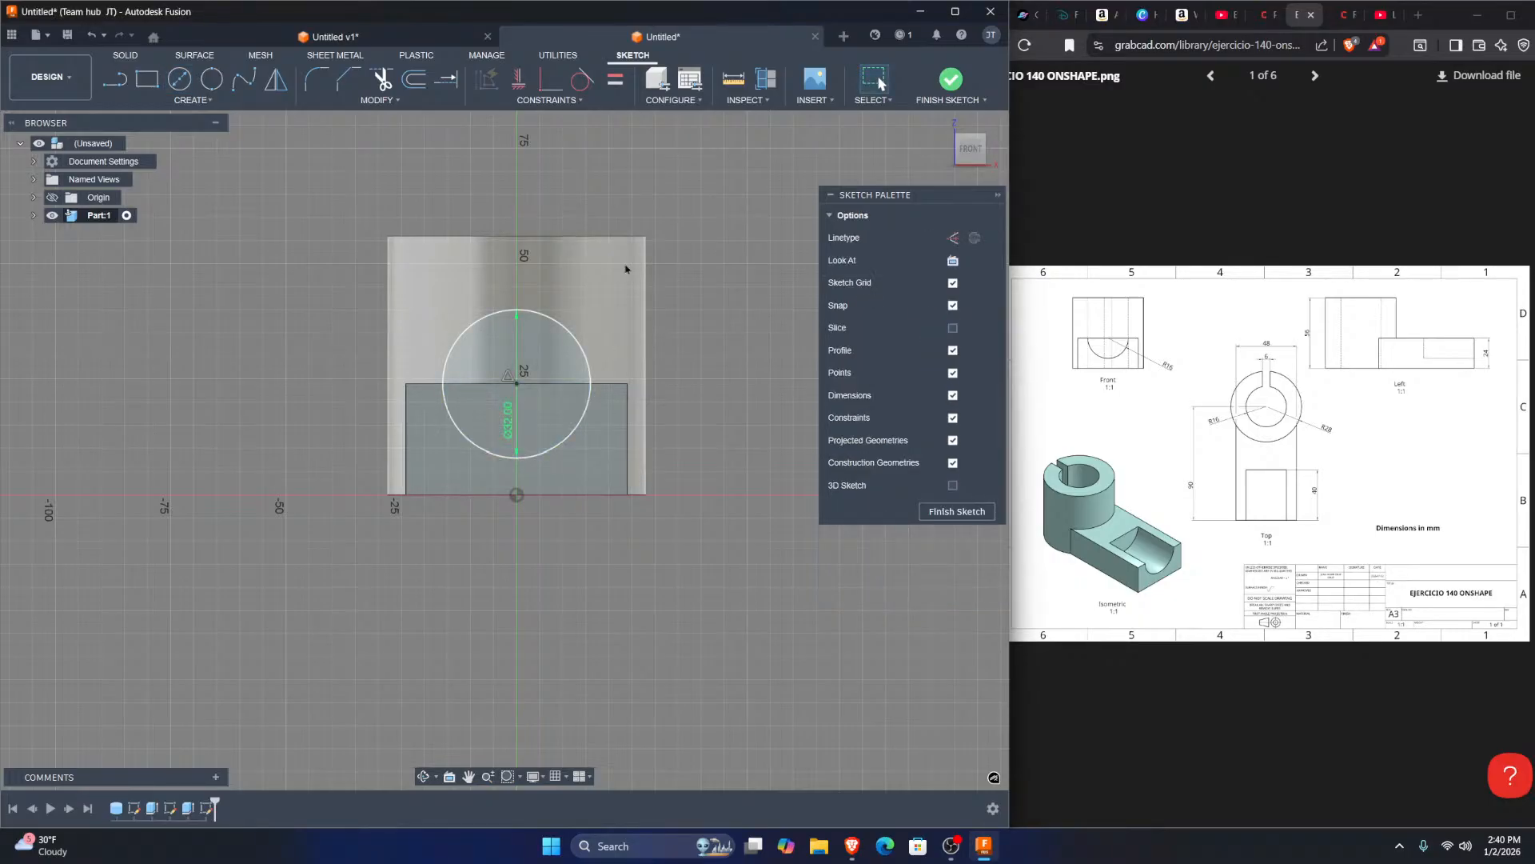
Step: Trim the half of the circle above the arm's upper edge and finish the sketch
key(t)
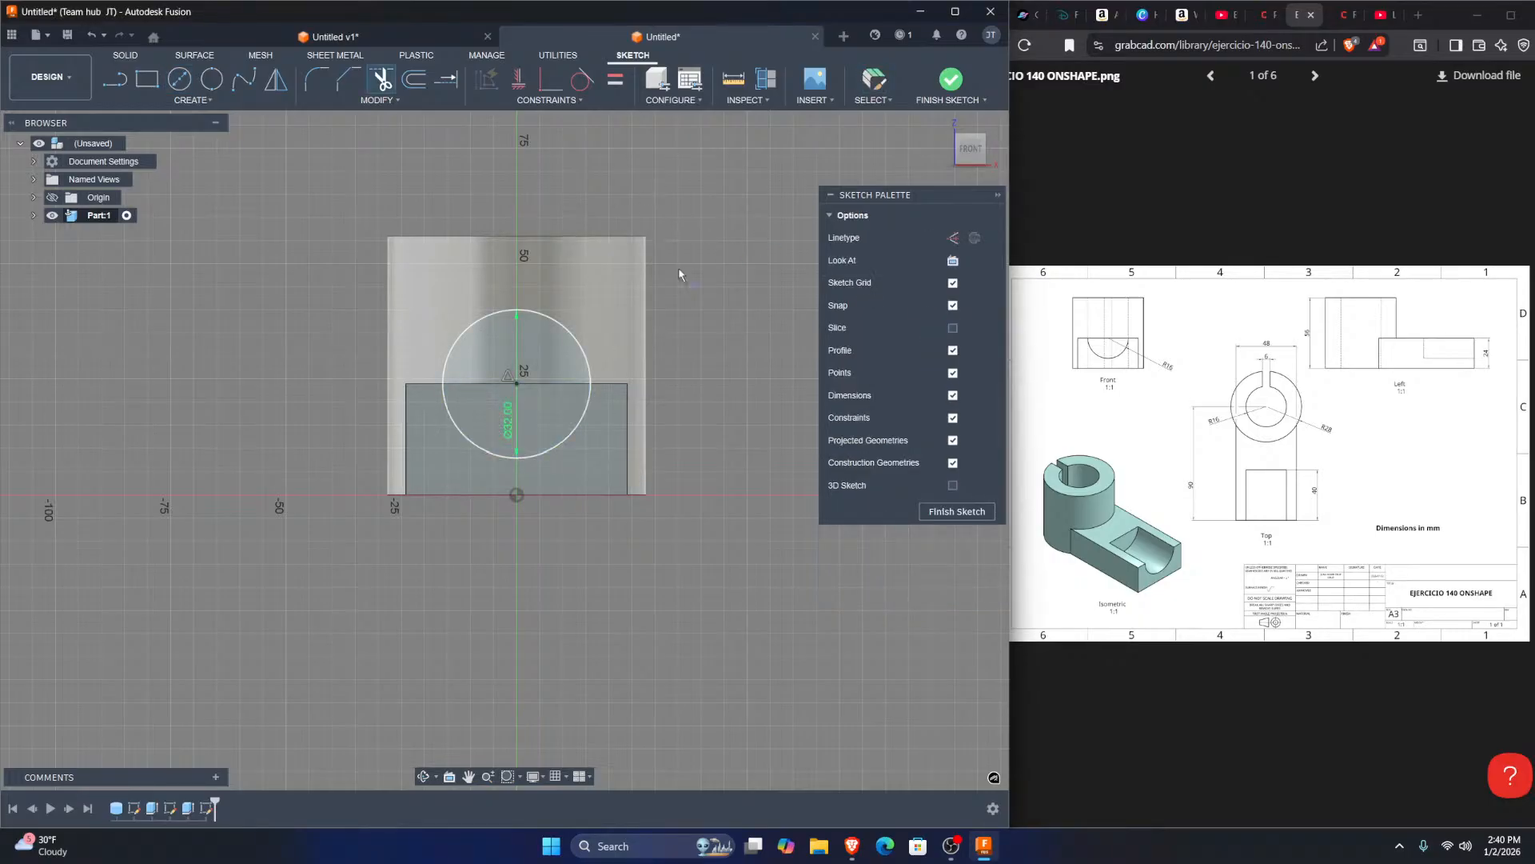
click(584, 359)
key(Escape)
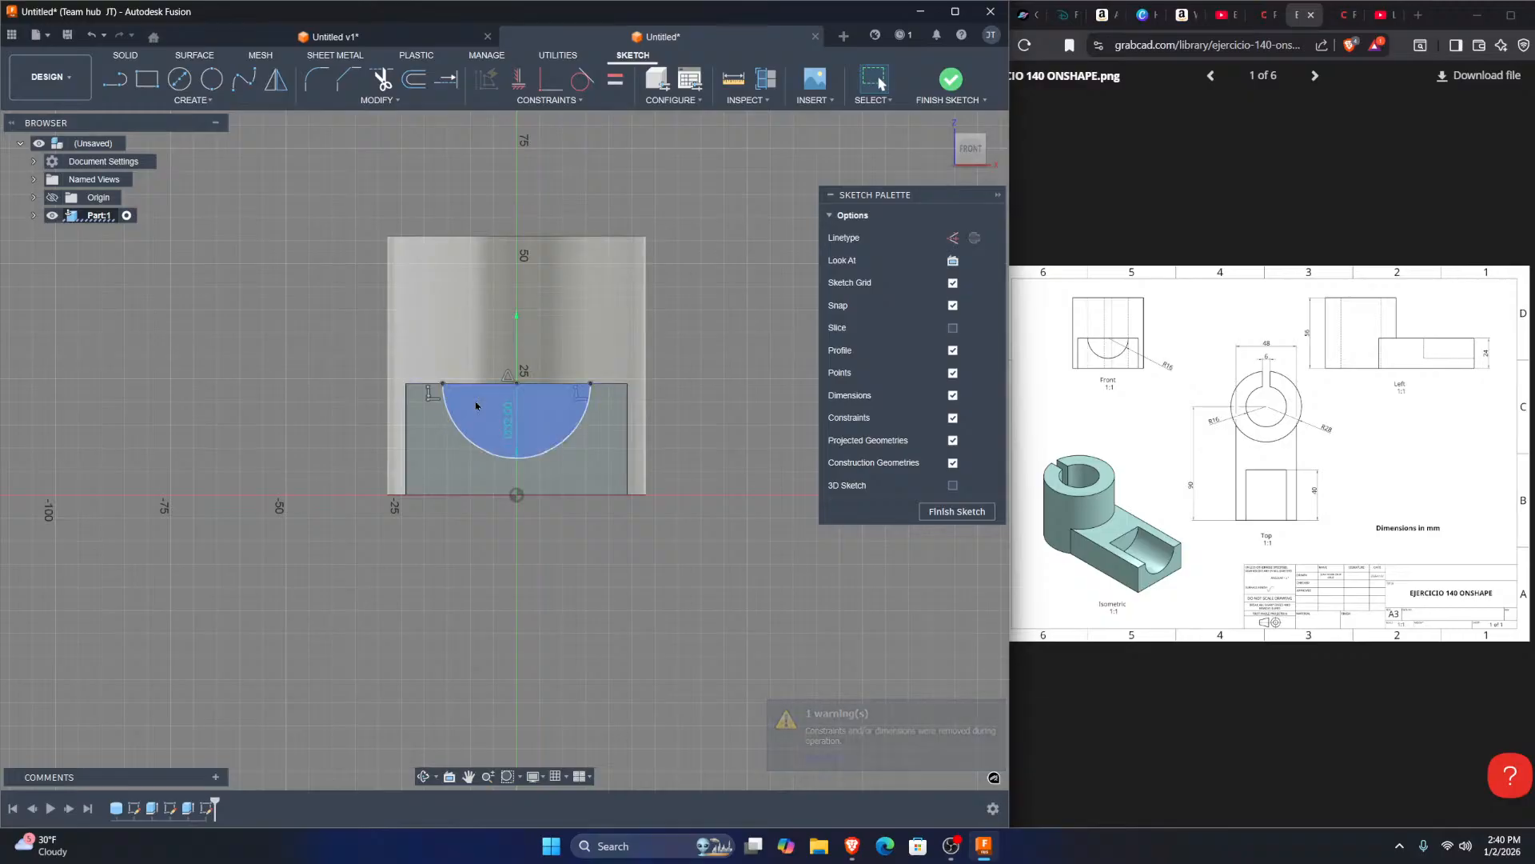
shift+middle_drag(583, 340, 630, 499)
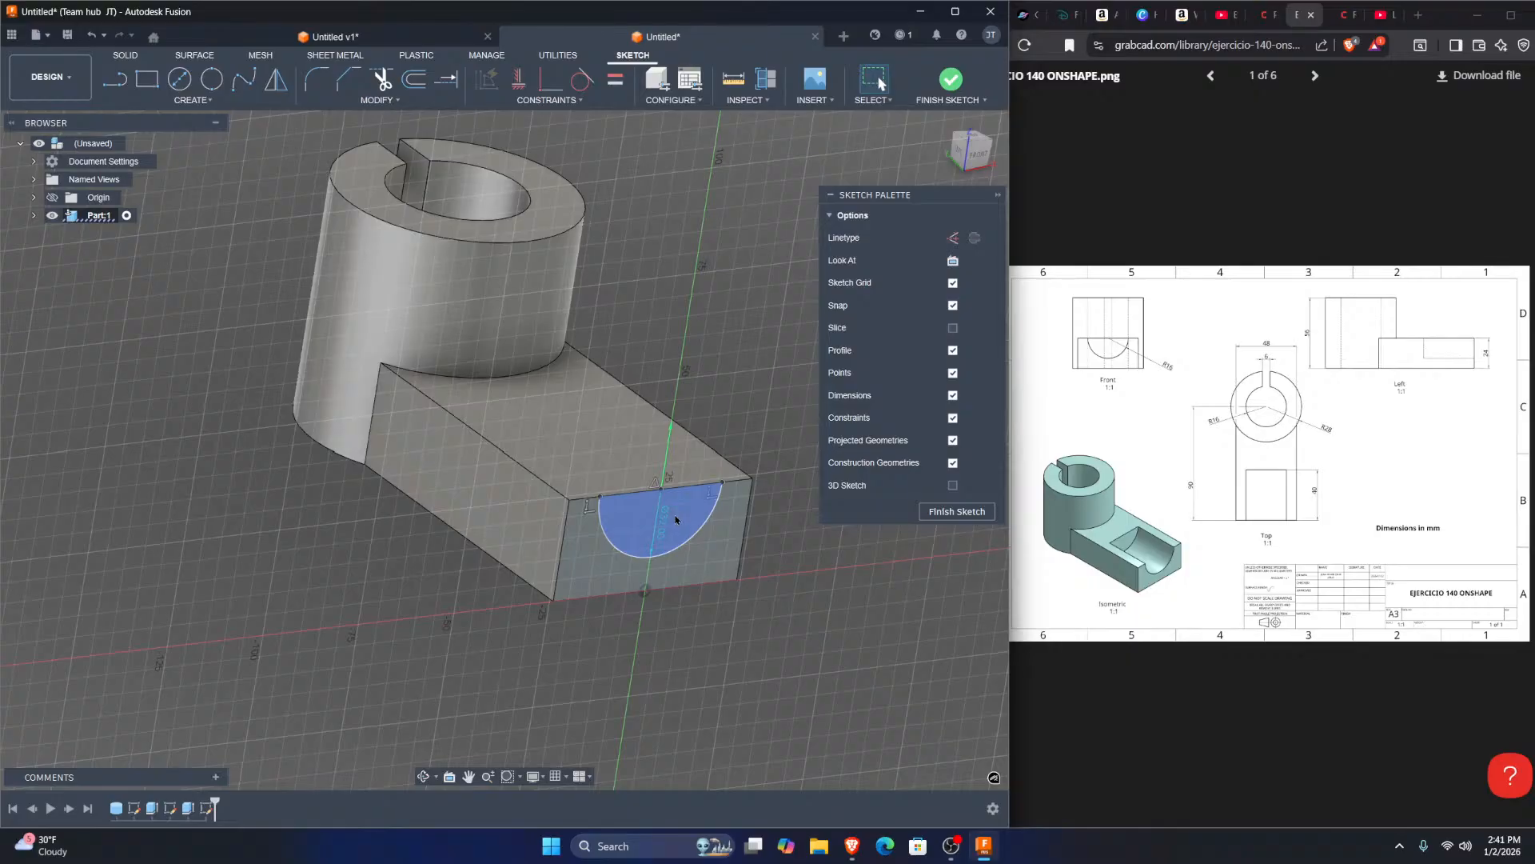
shift+middle_drag(711, 518, 651, 503)
click(952, 80)
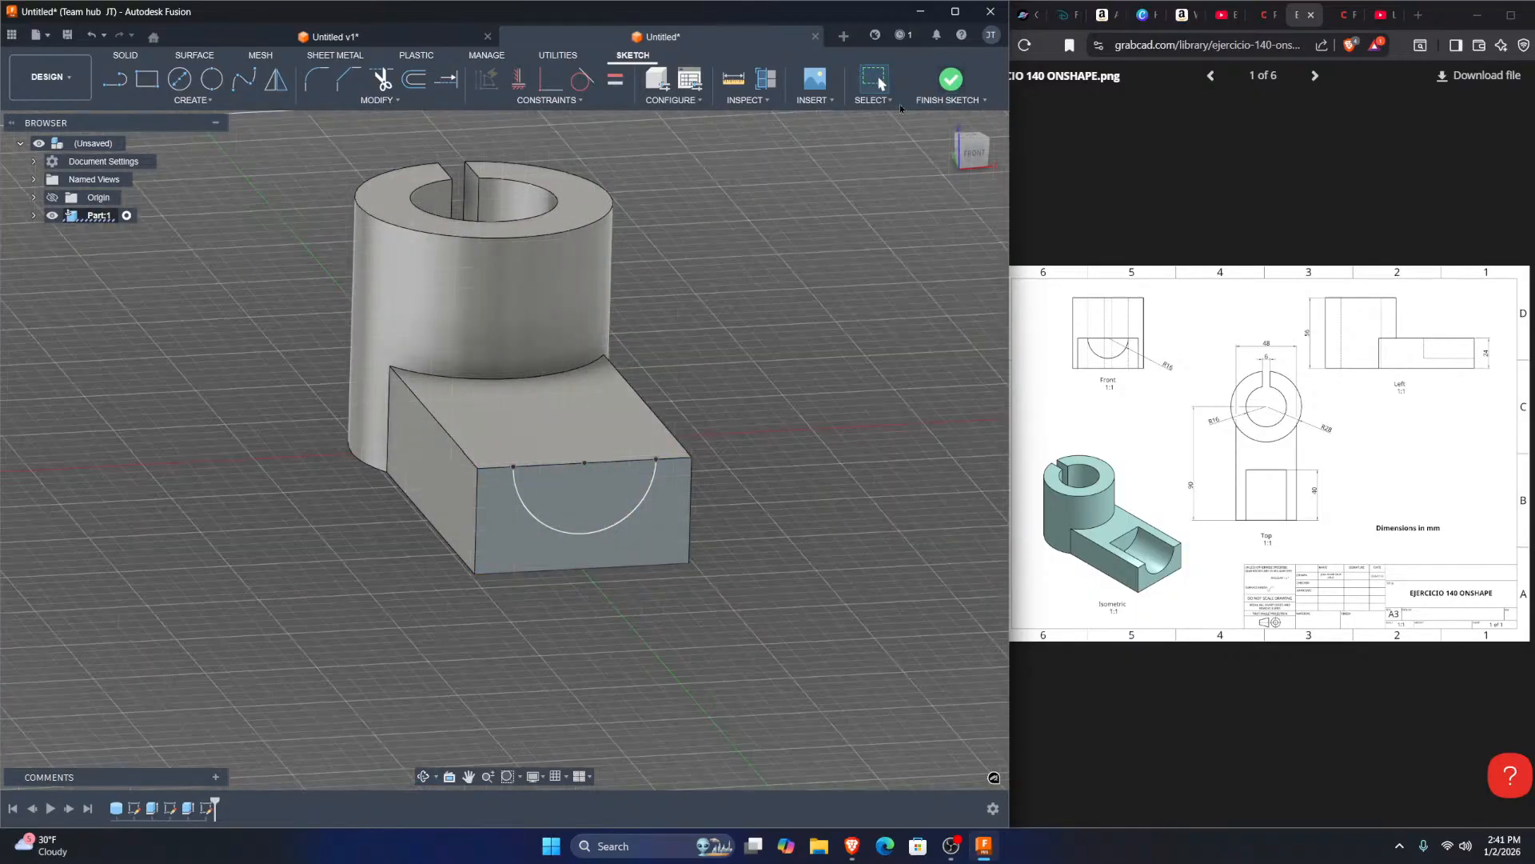
Step: Extrude the semicircular profile 40 mm into the arm as a cut to form the rounded trough
shift+middle_drag(717, 419, 696, 514)
click(695, 515)
key(e)
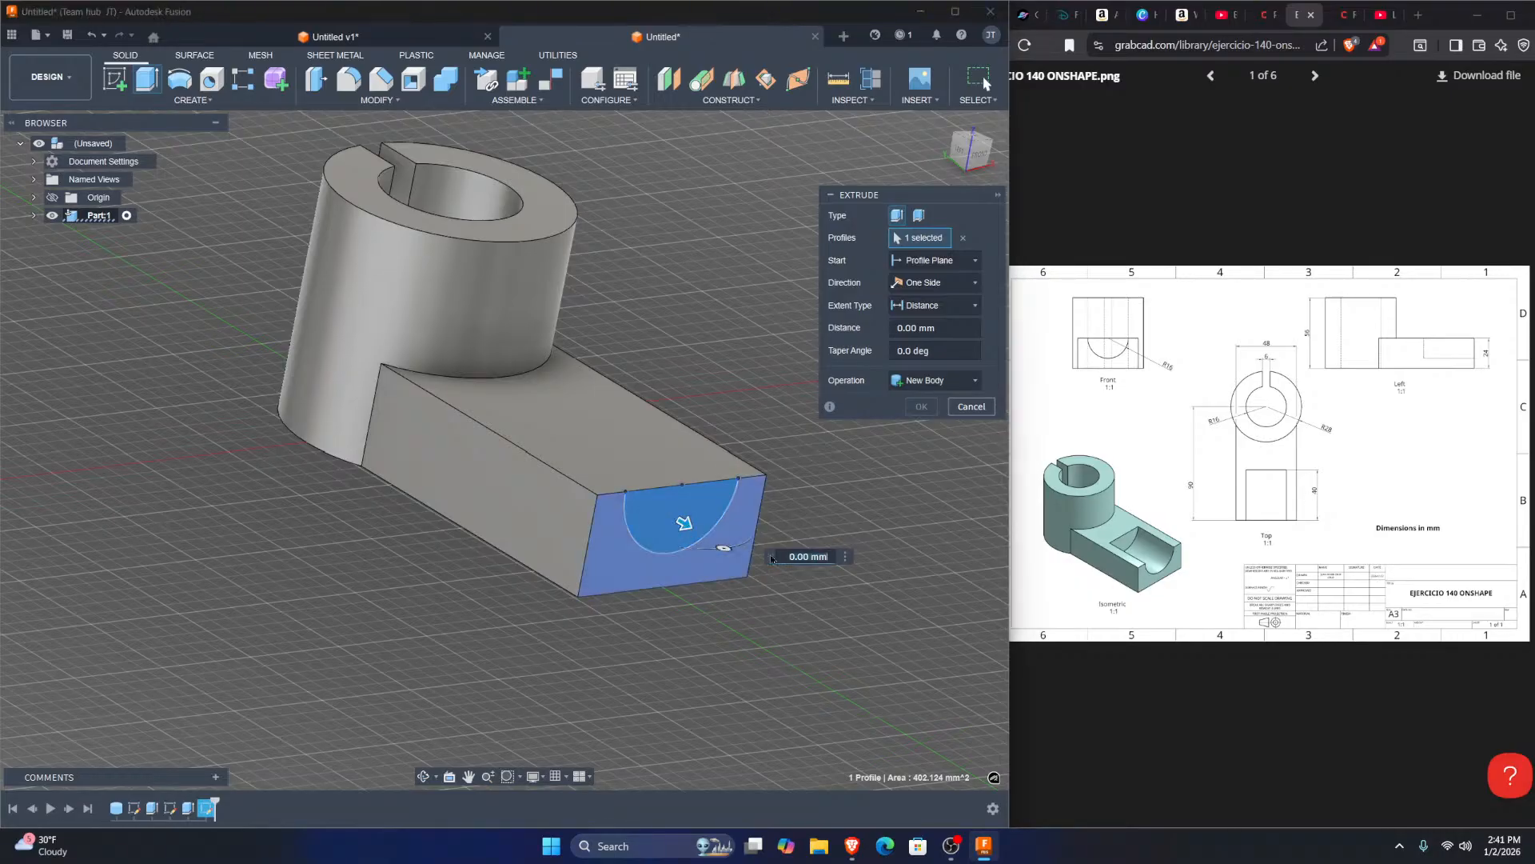
text(40)
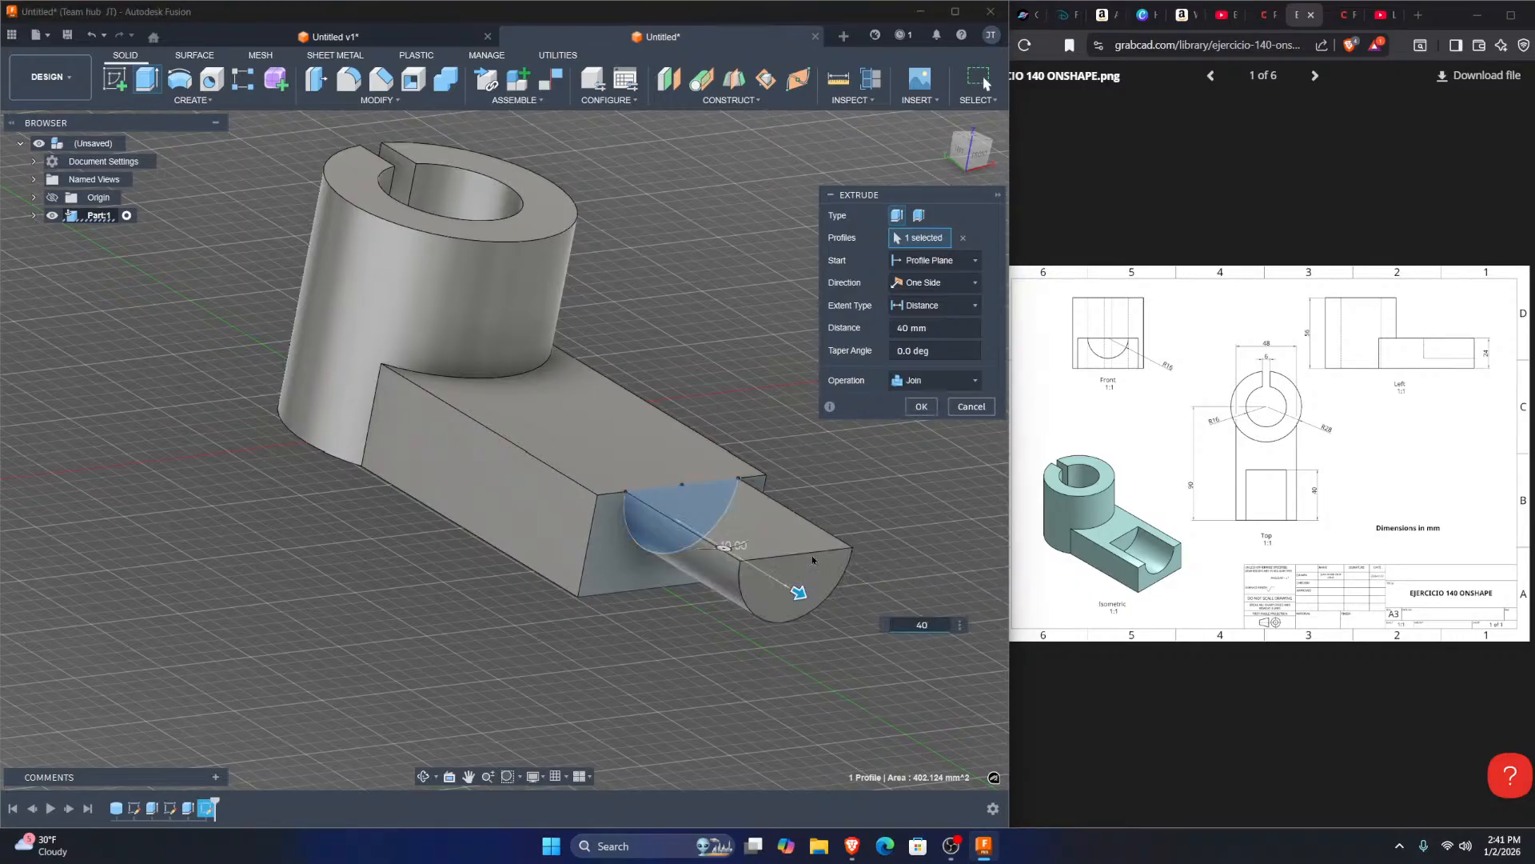
key(BackSpace)
key(BackSpace)
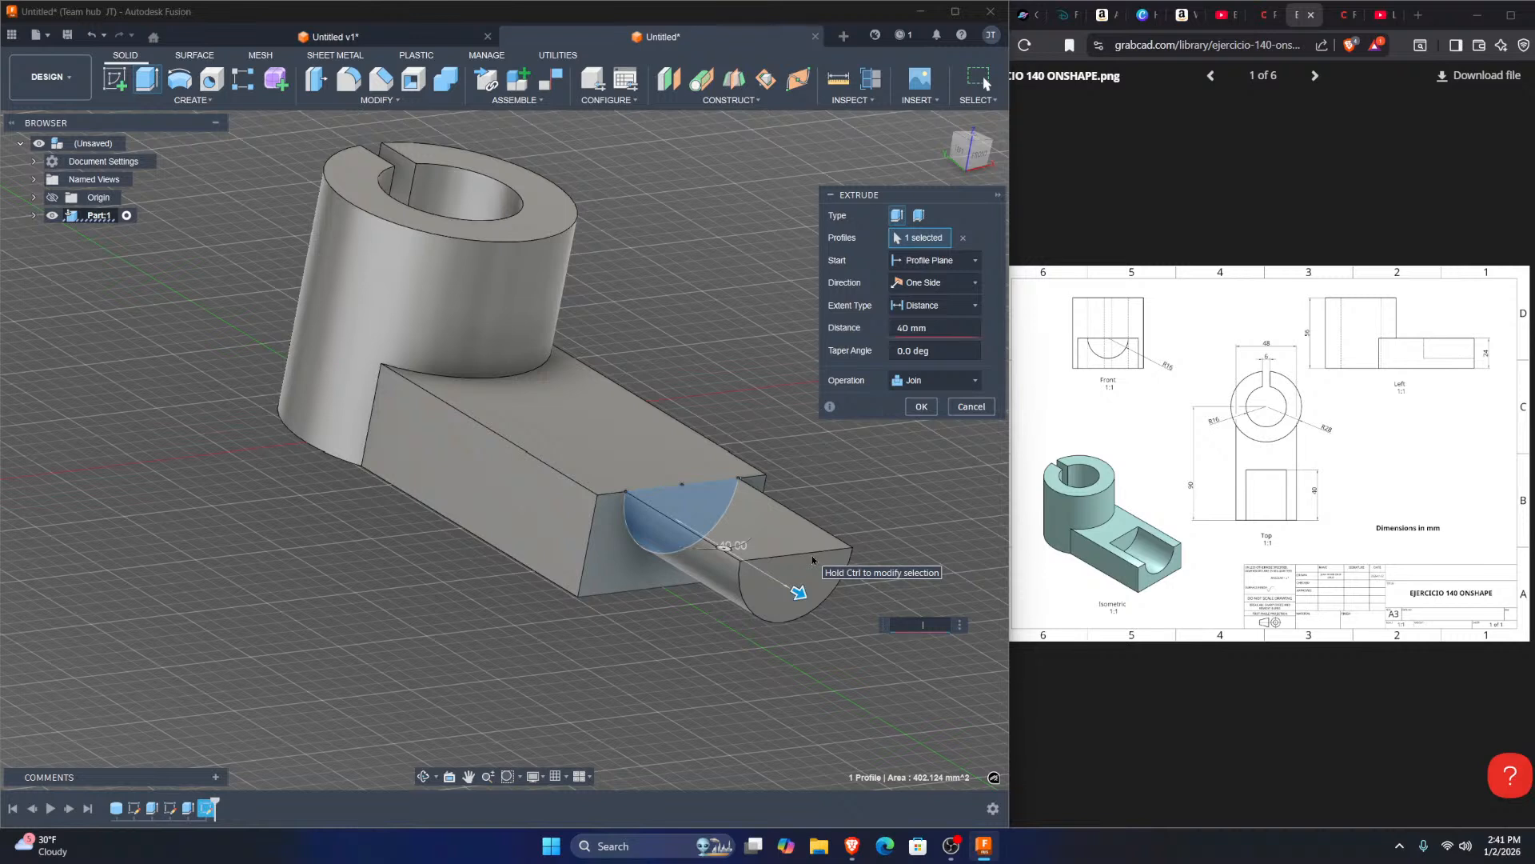
text(-40)
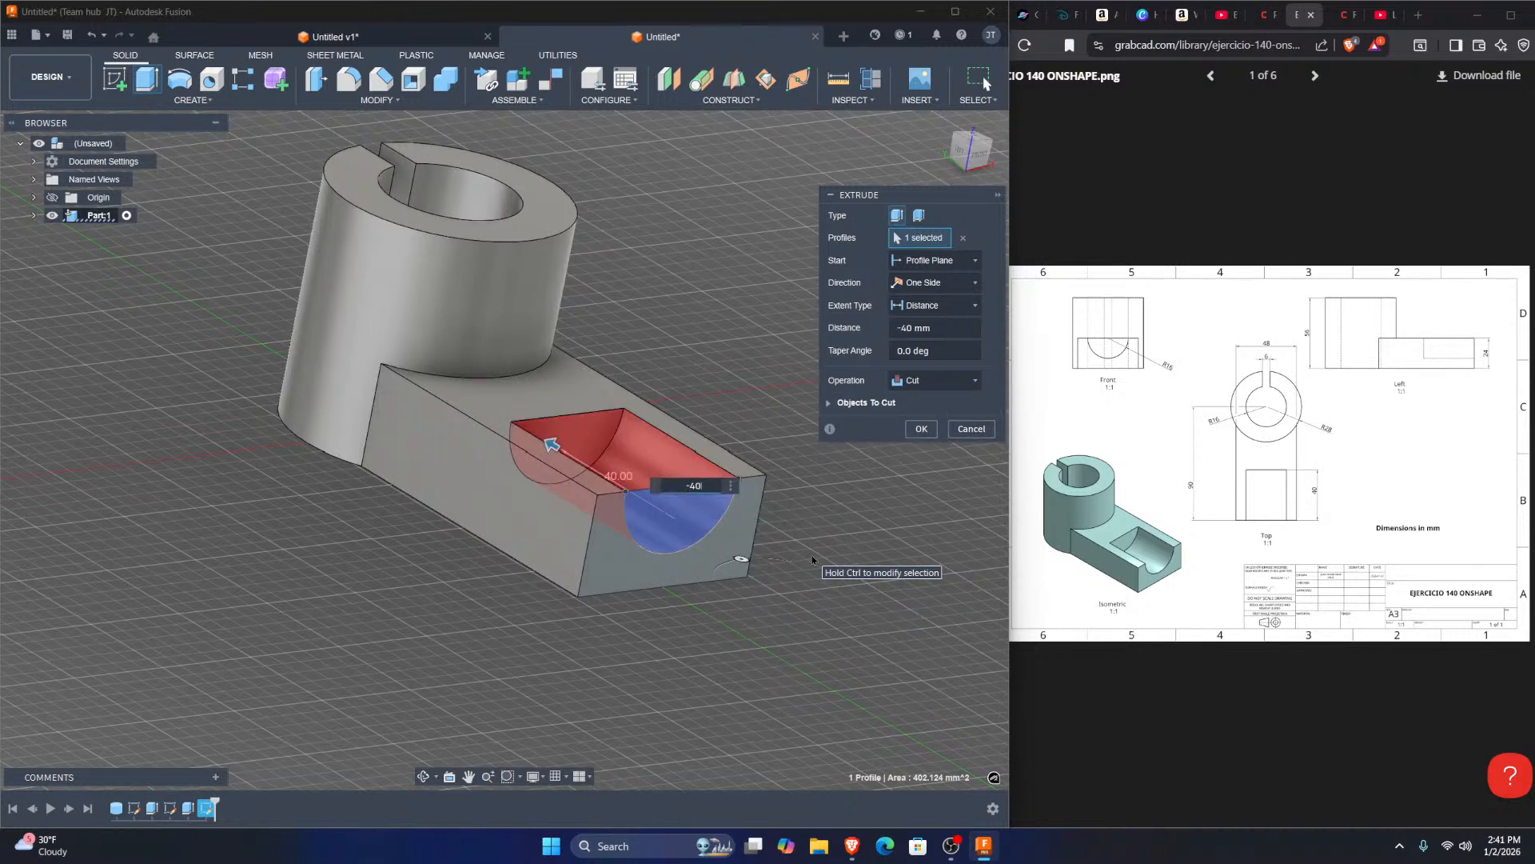
click(934, 381)
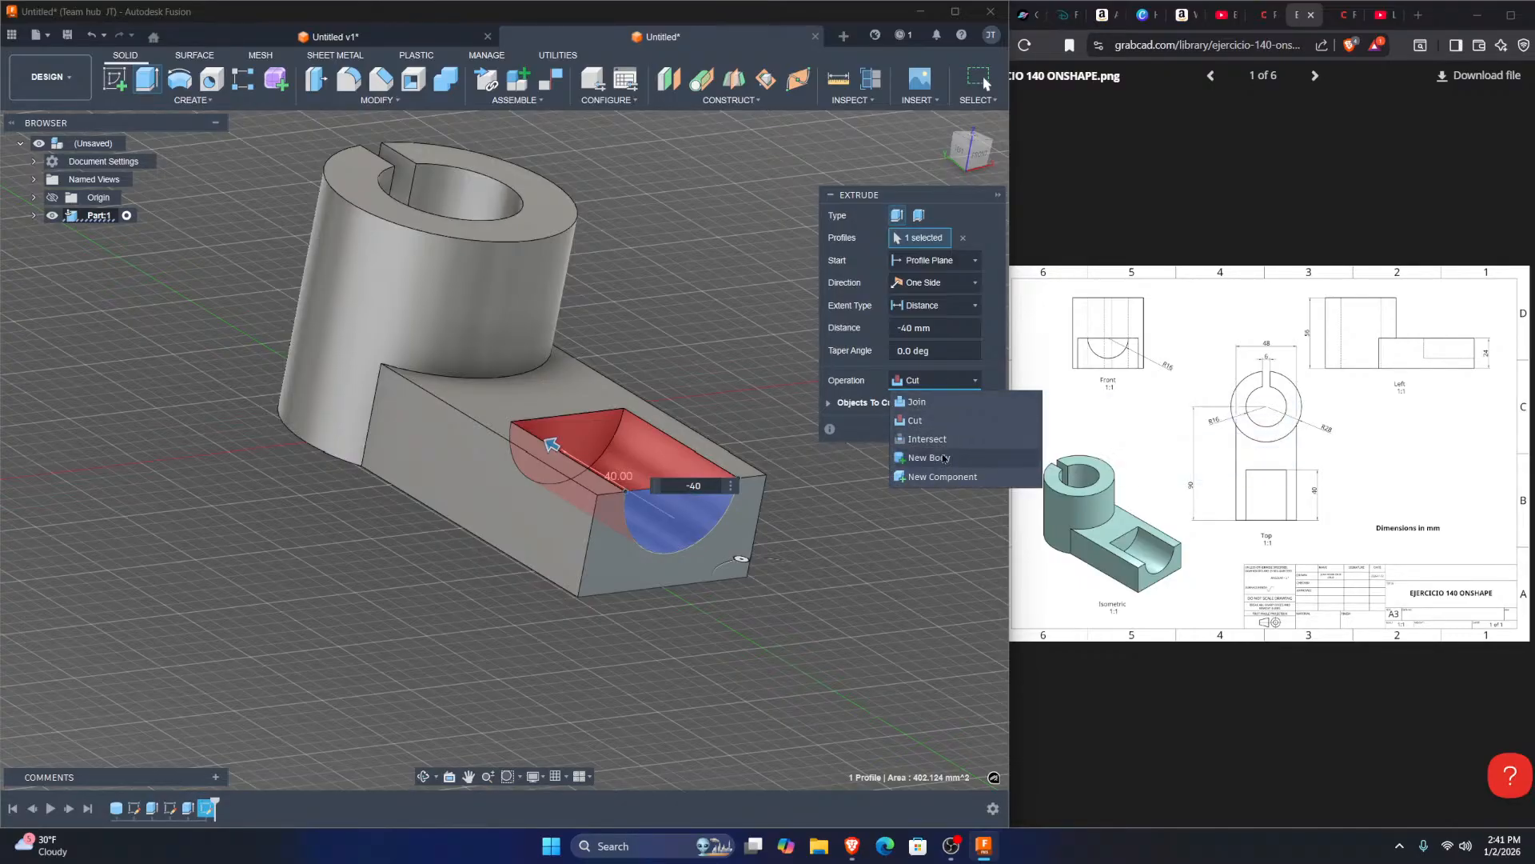
click(915, 420)
click(919, 432)
Step: Examine the finished part in an isometric view beside the reopened EJERCICIO 140 ONSHAPE drawing
shift+middle_drag(919, 432, 827, 590)
scroll(816, 510, down, 1)
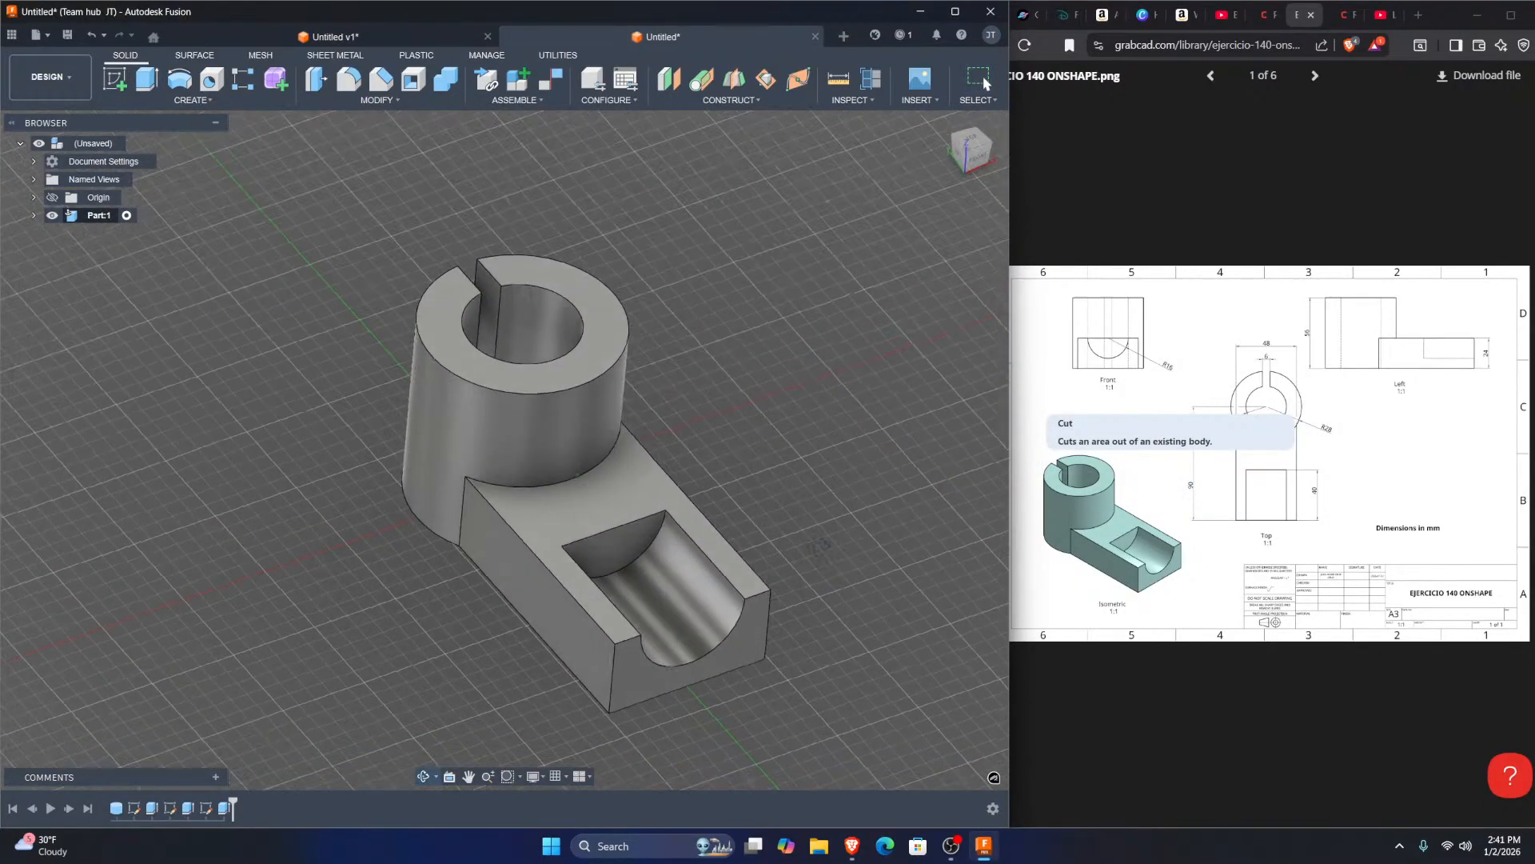
click(1170, 648)
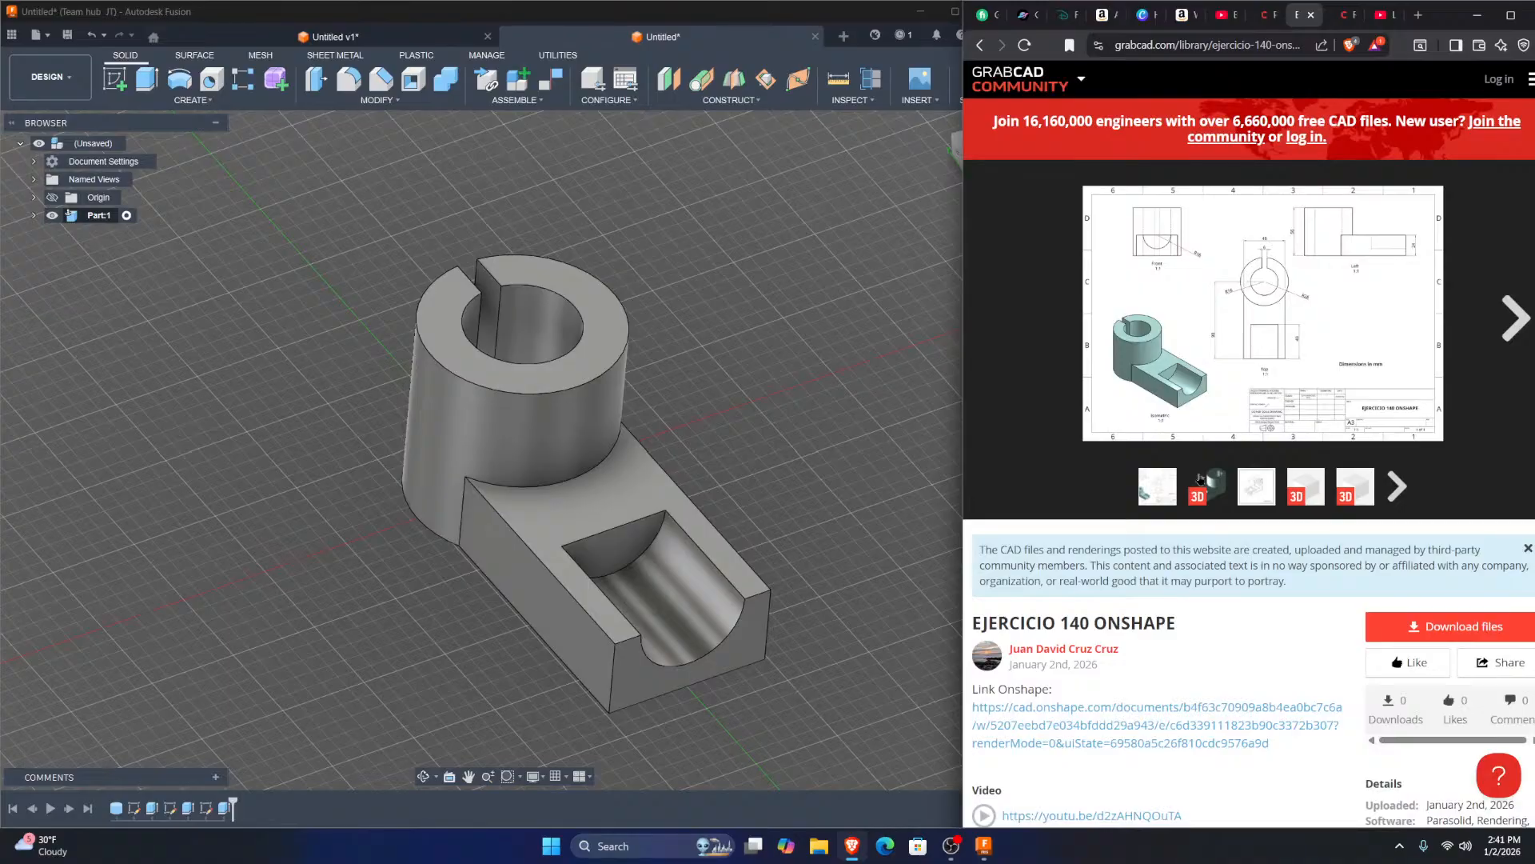
click(1162, 486)
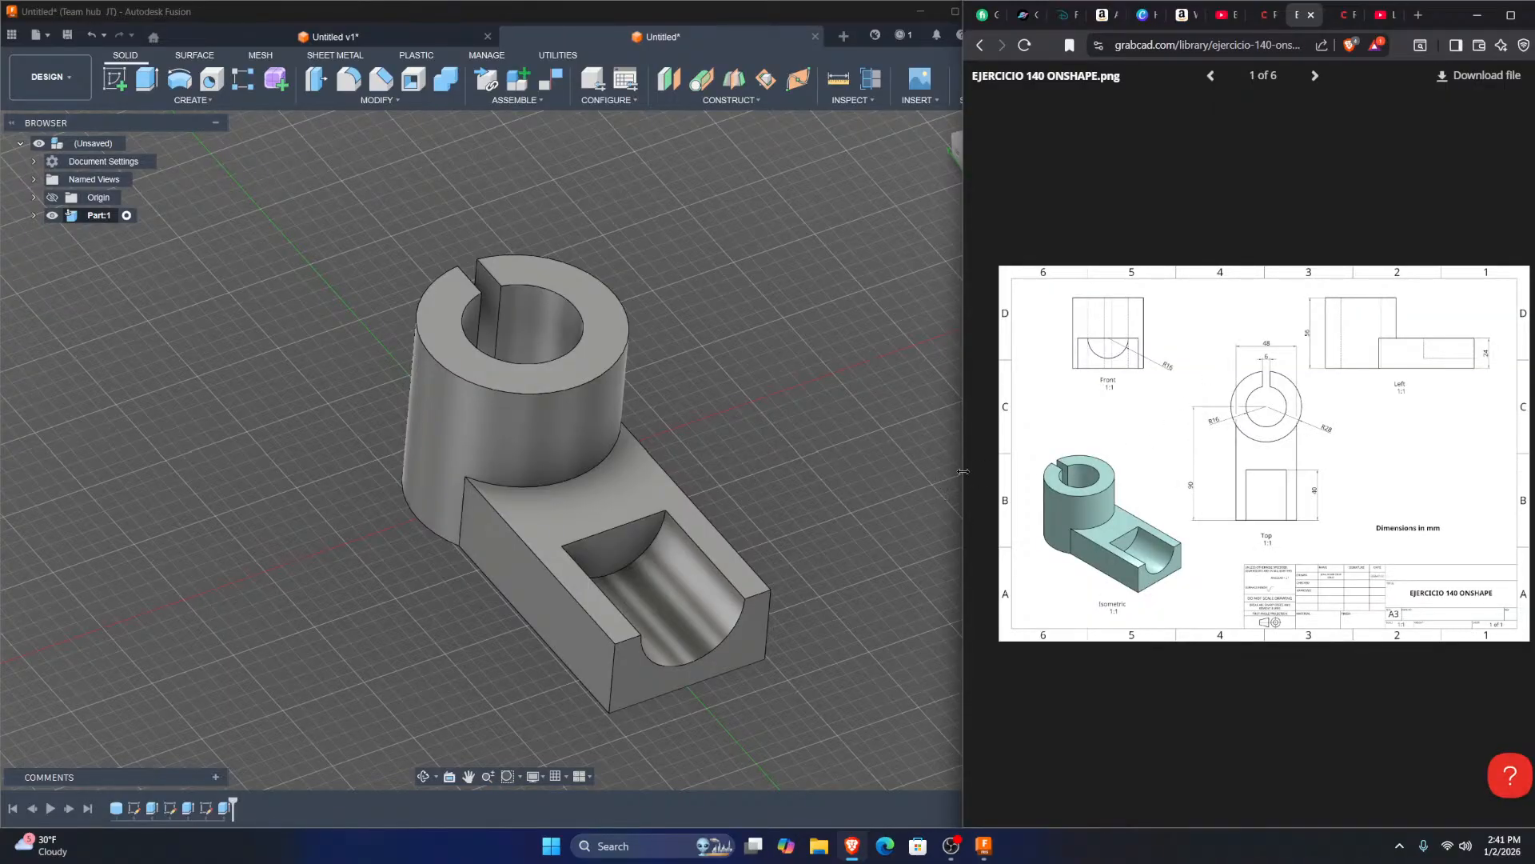
middle_drag(707, 452, 661, 435)
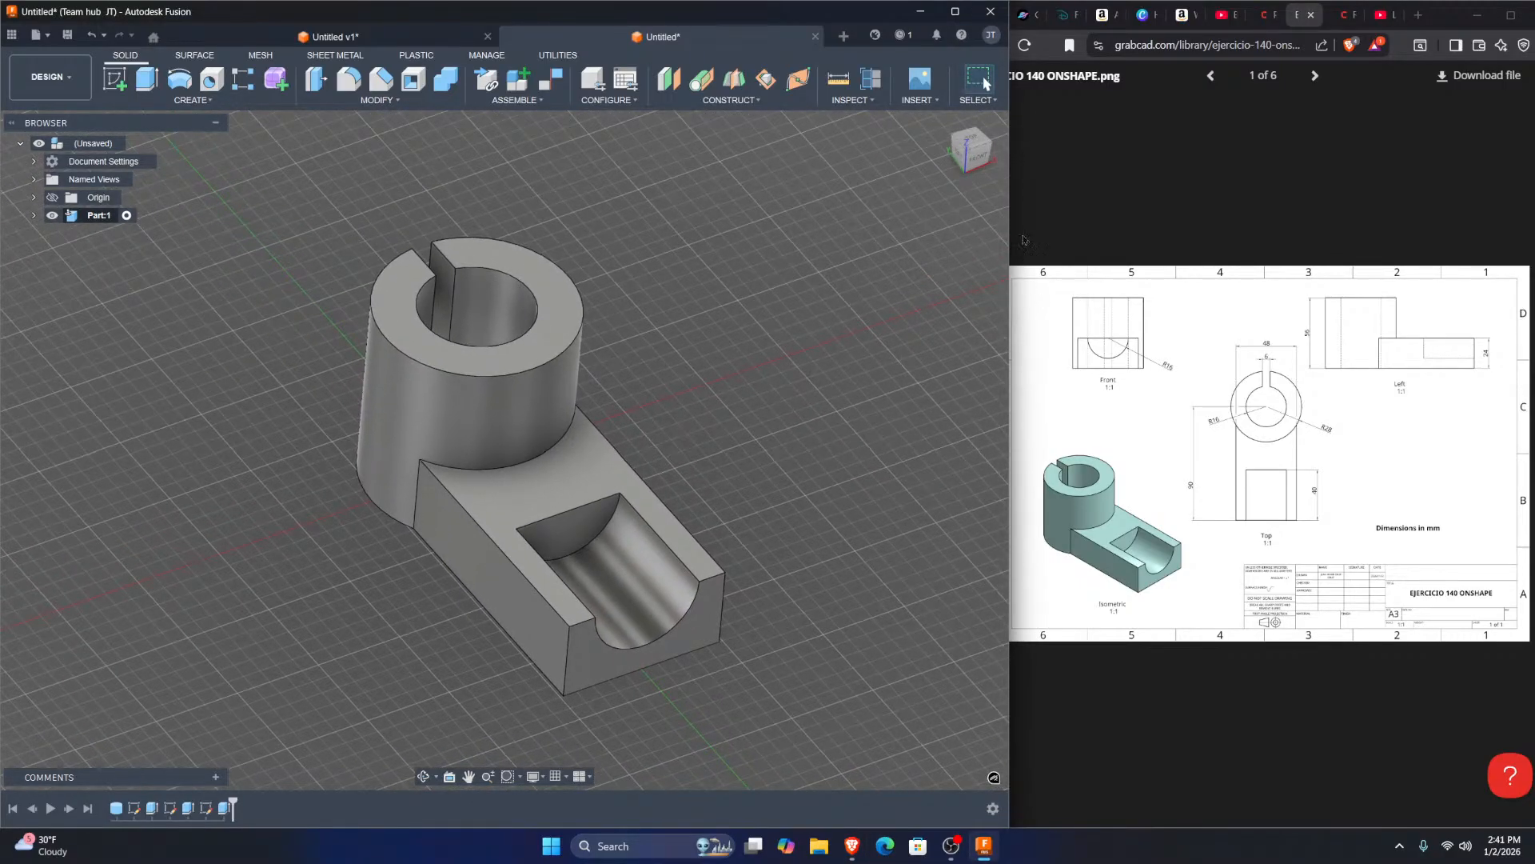
drag(1010, 206, 1000, 198)
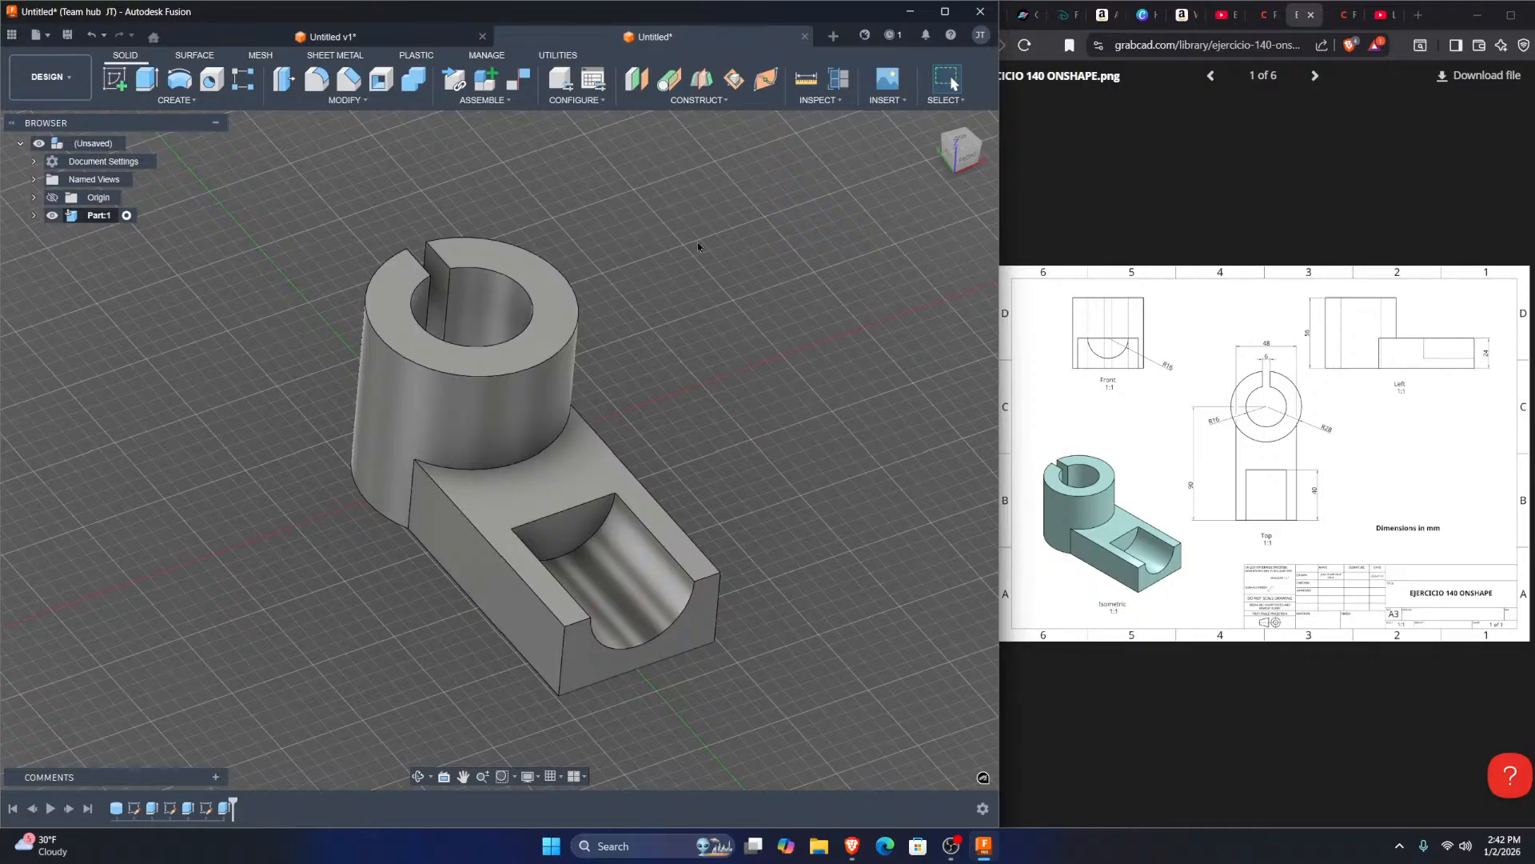
middle_drag(683, 448, 679, 463)
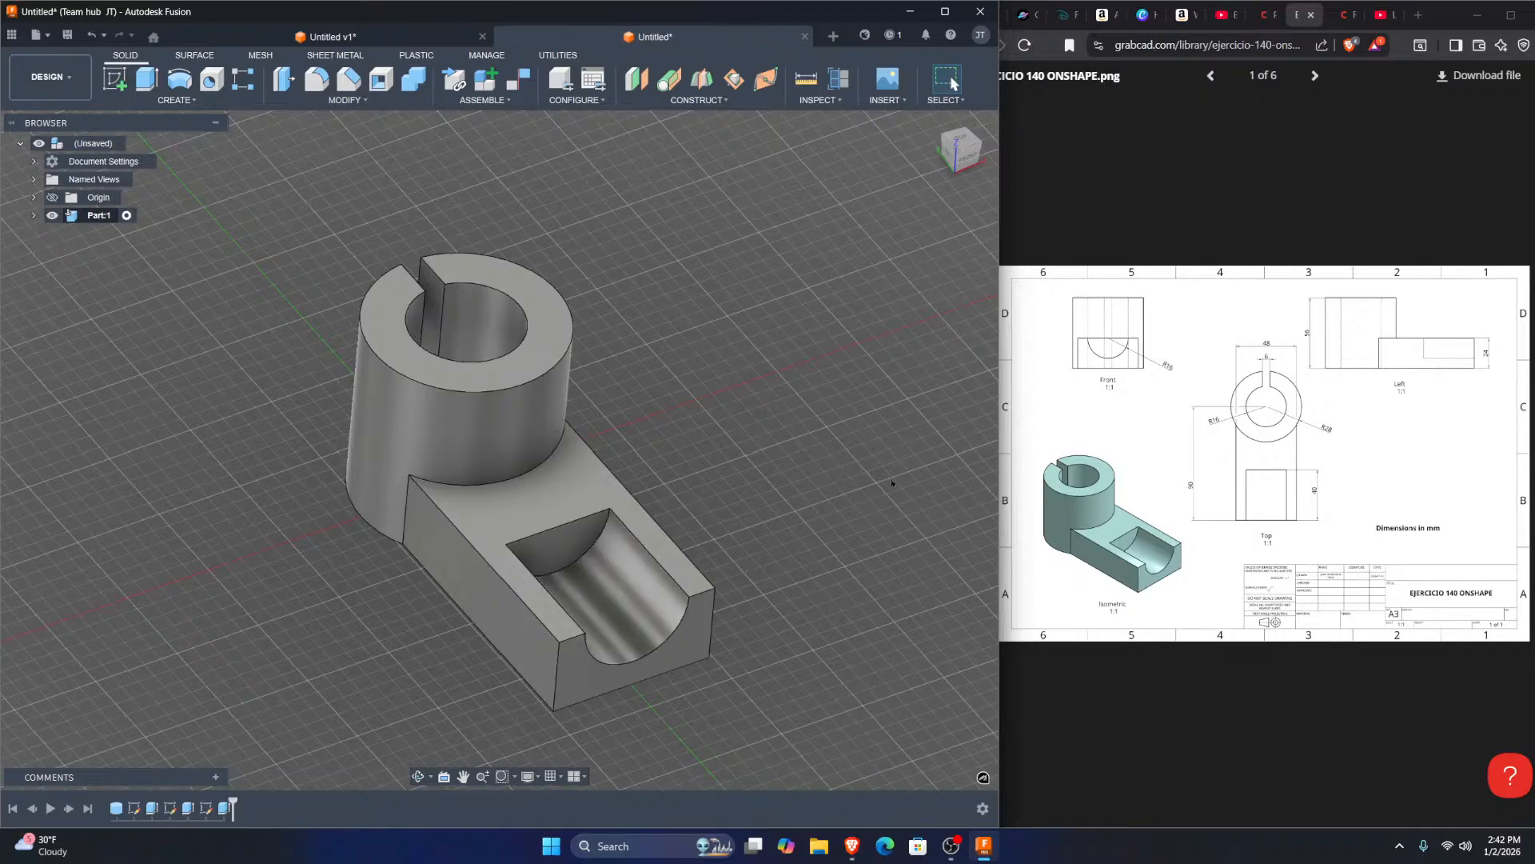
click(958, 150)
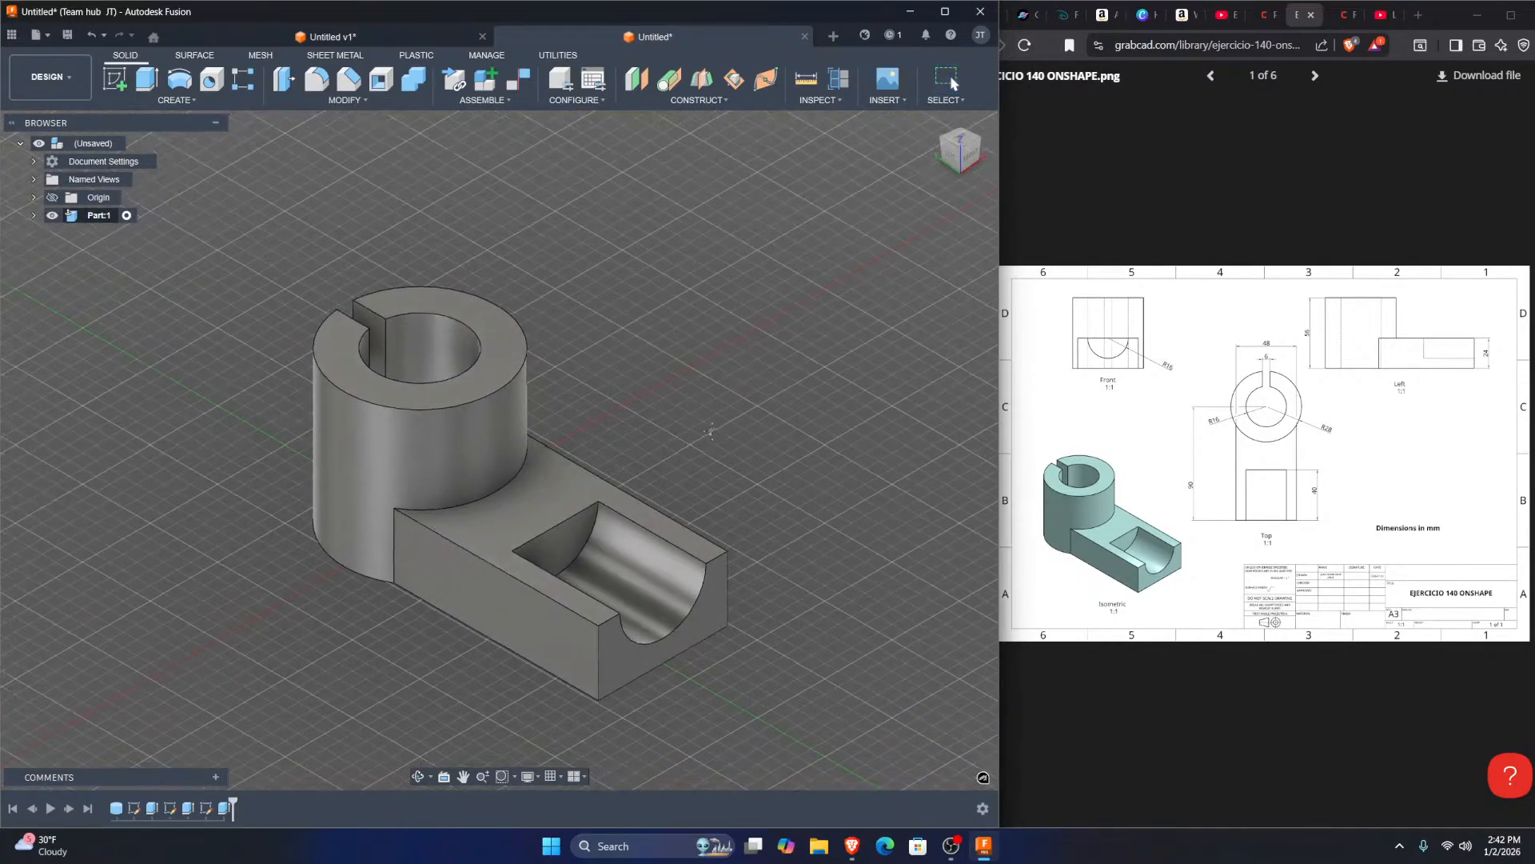
middle_drag(697, 436, 757, 398)
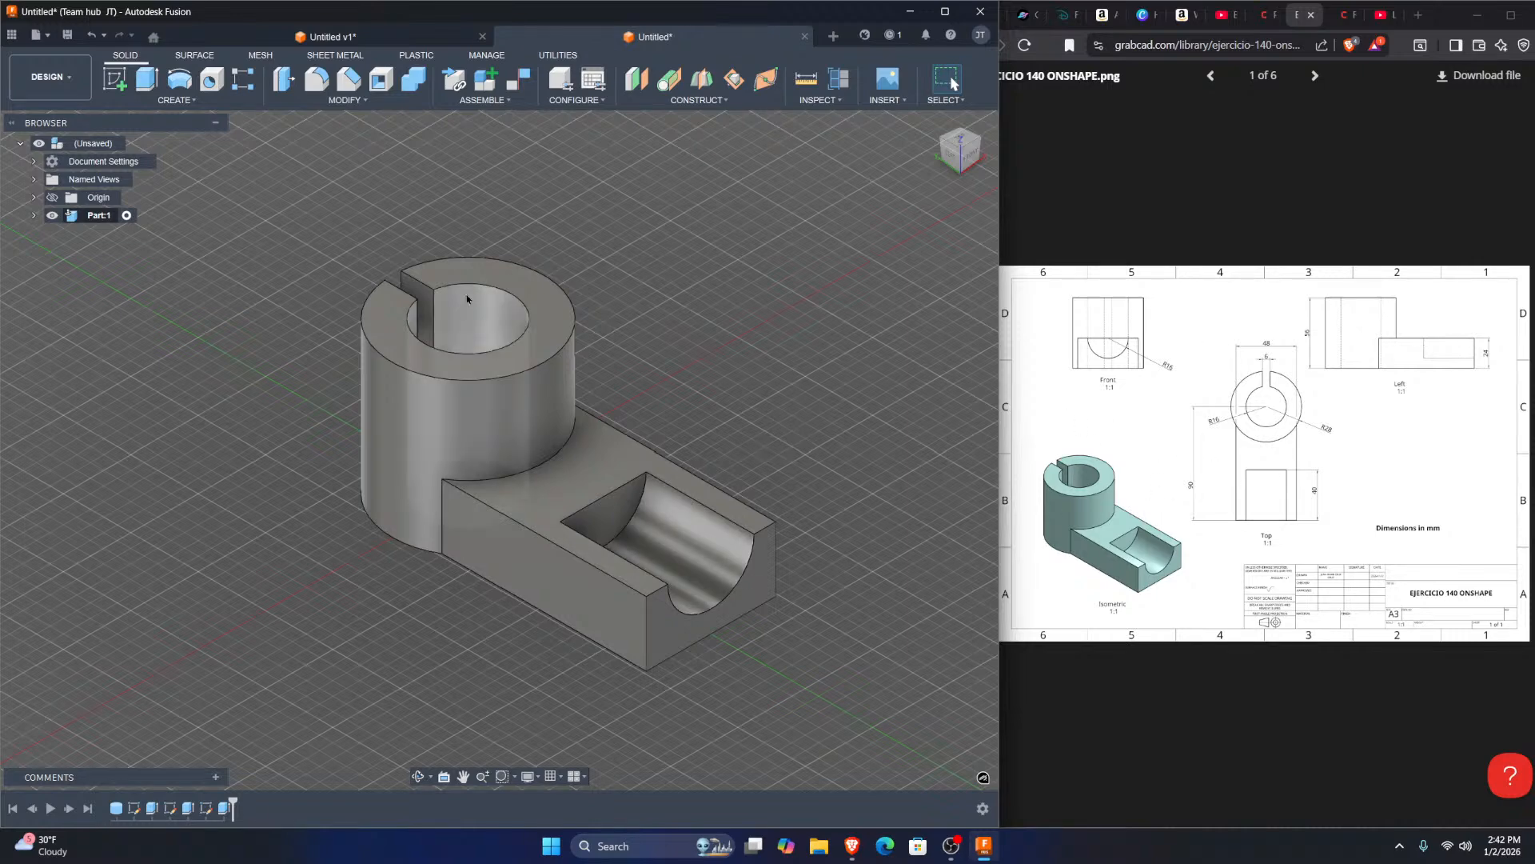
Step: Switch to the Untitled v1 bracket design and view it beside the Modeling Practice Drawings 93 sheet
click(344, 36)
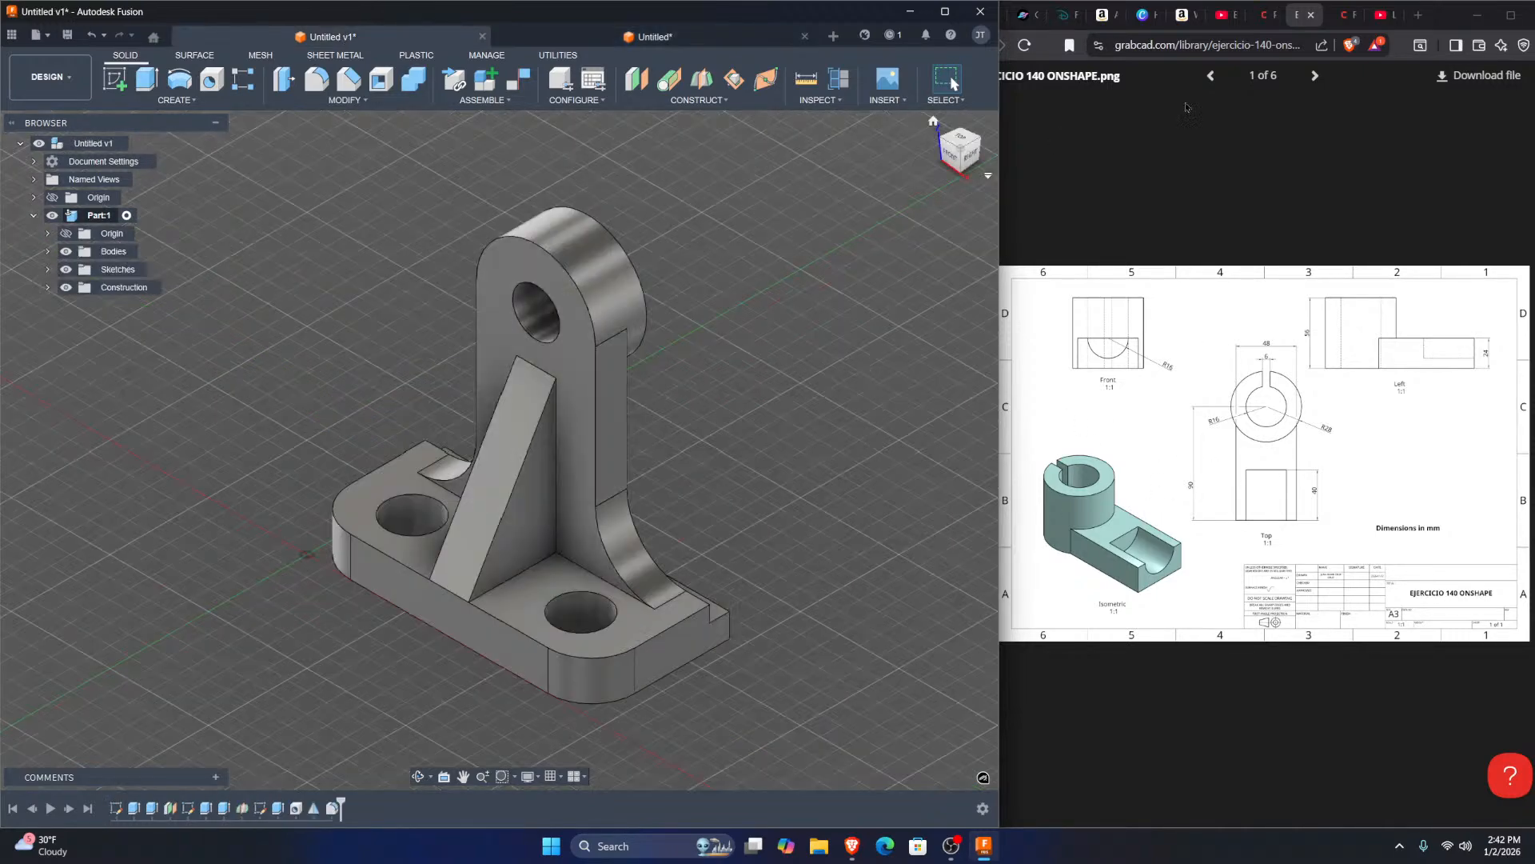
click(1268, 14)
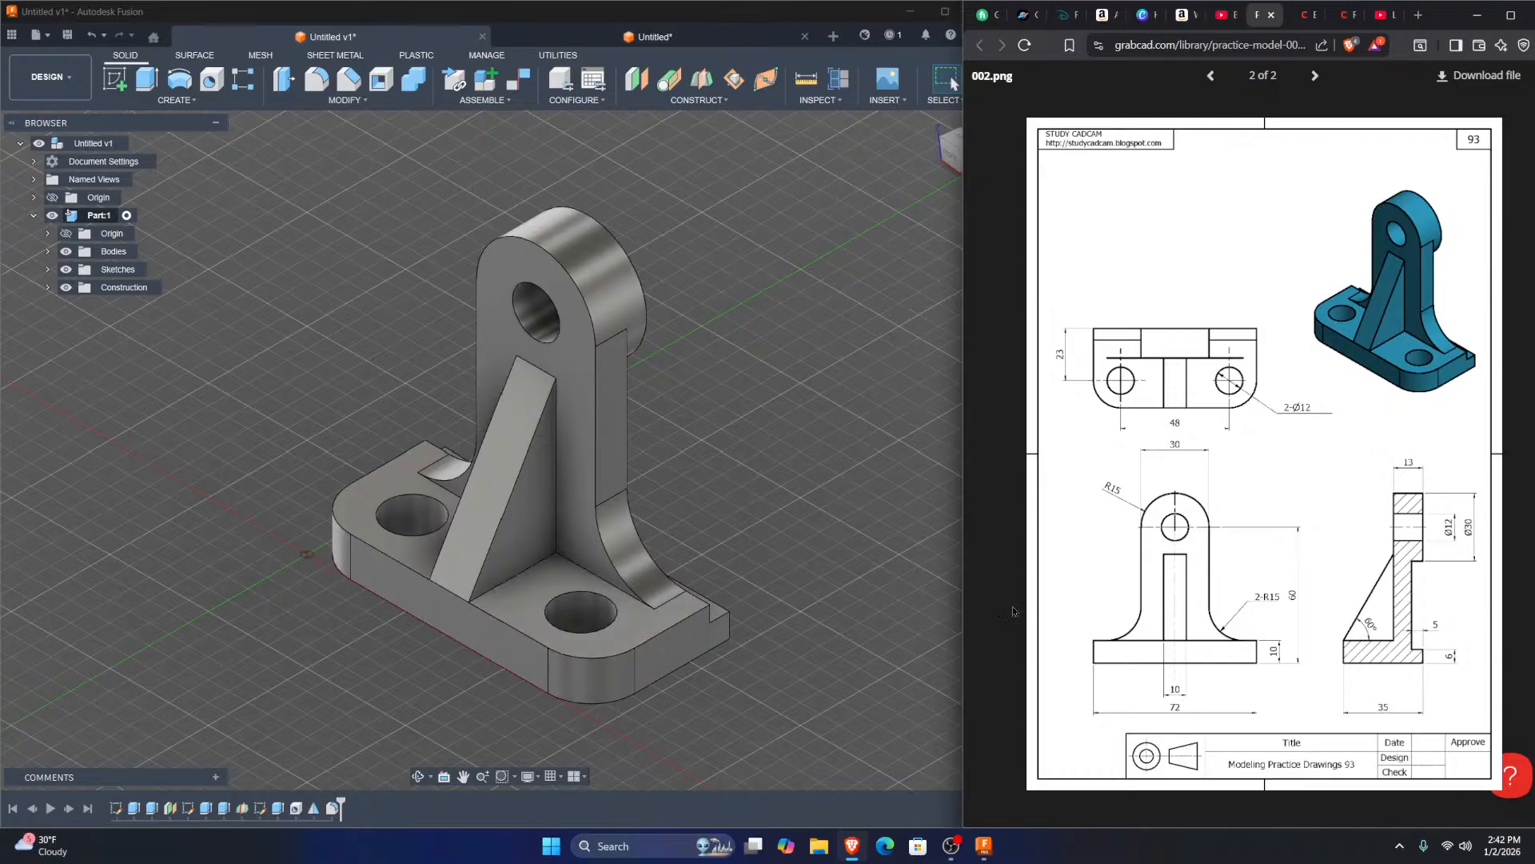
click(775, 569)
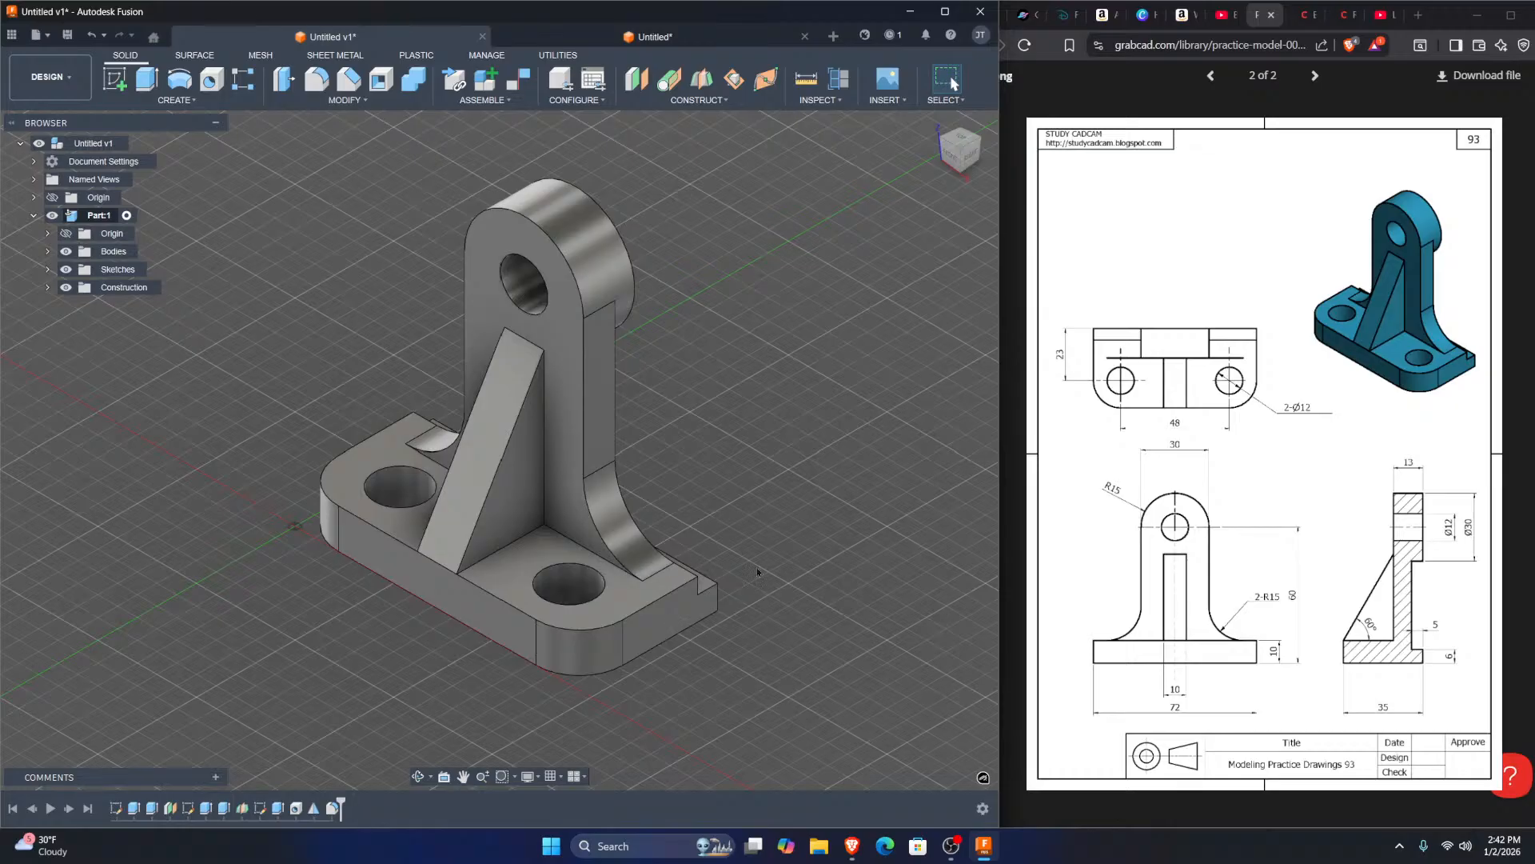
scroll(725, 451, down, 1)
middle_drag(724, 452, 738, 485)
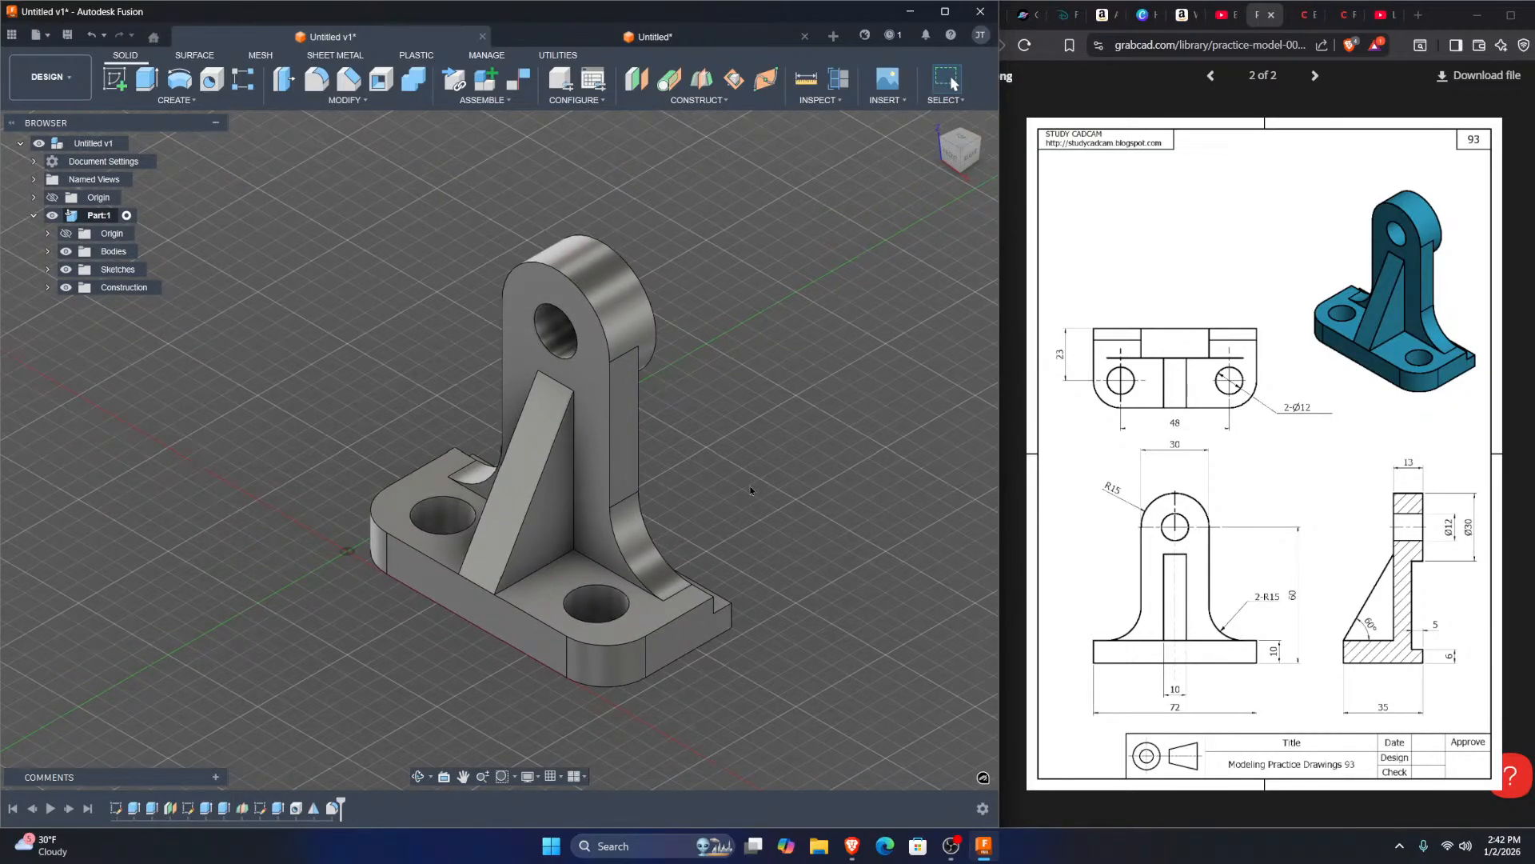